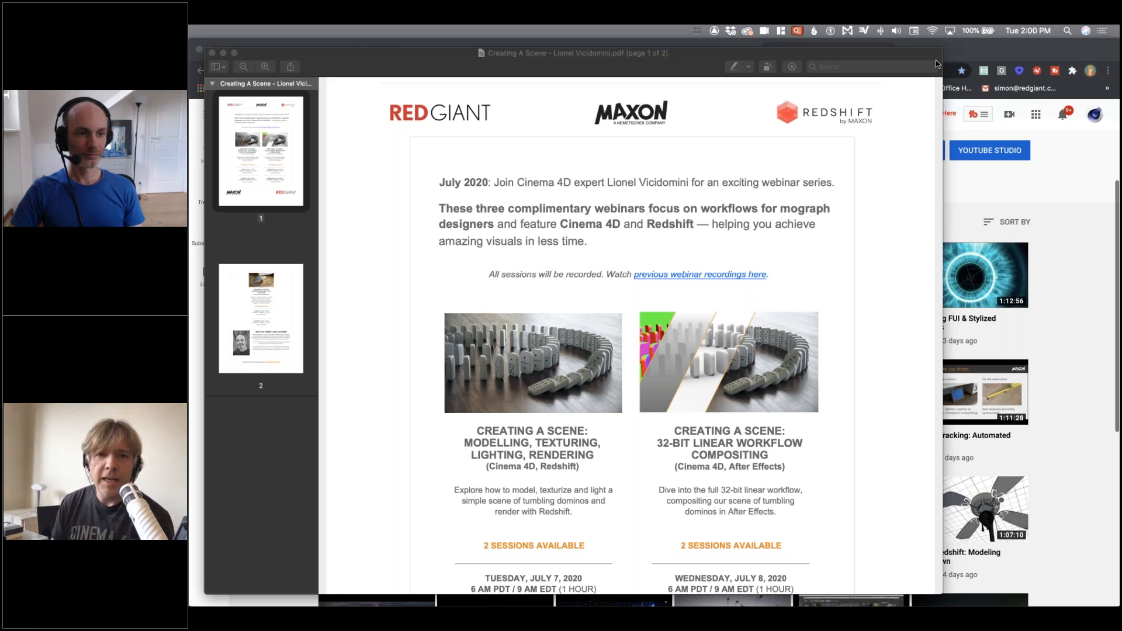
Switch to the Chrome window and browse the training recordings listed on the YouTube playlist's videos page
left_click(1060, 215)
scroll(1061, 214, "down", 3)
scroll(1048, 263, "down", 4)
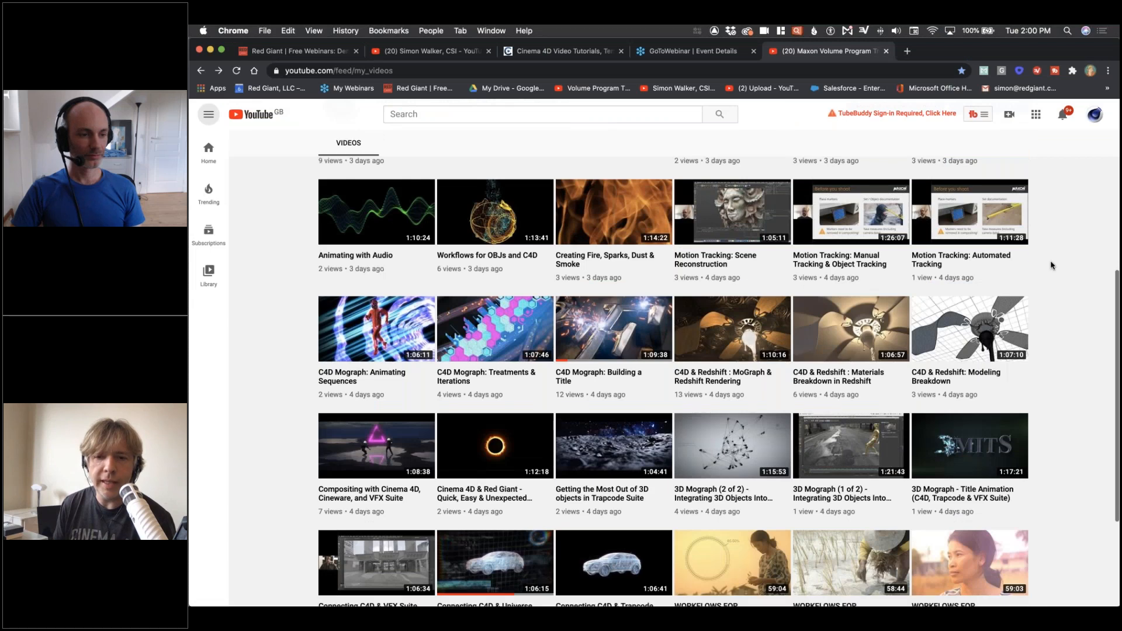
scroll(1050, 266, "down", 5)
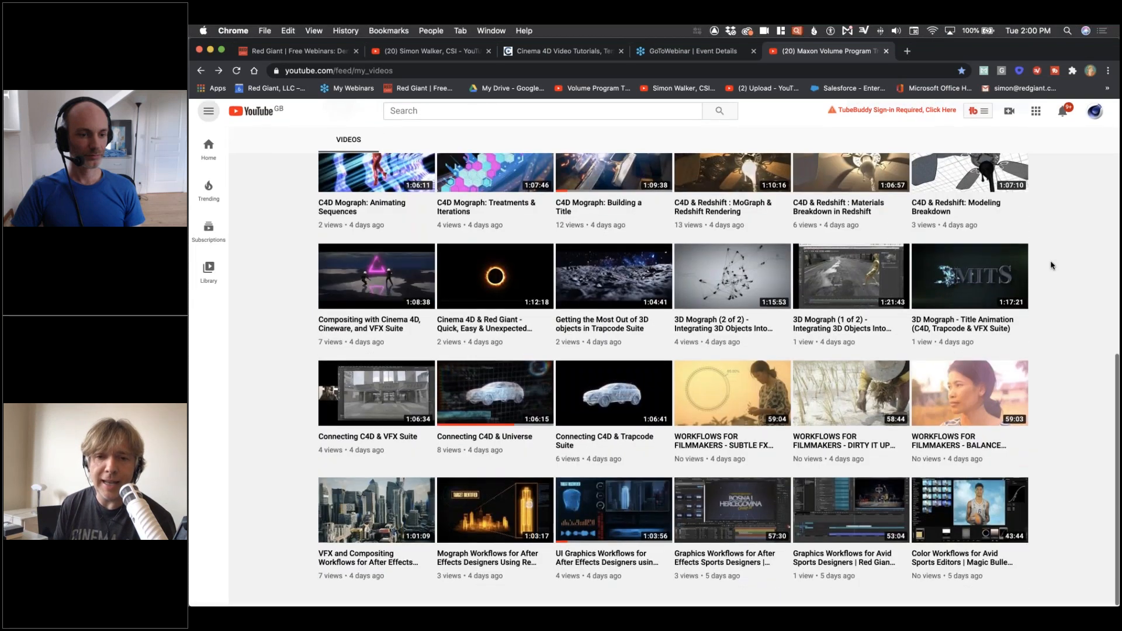
scroll(1051, 265, "up", 3)
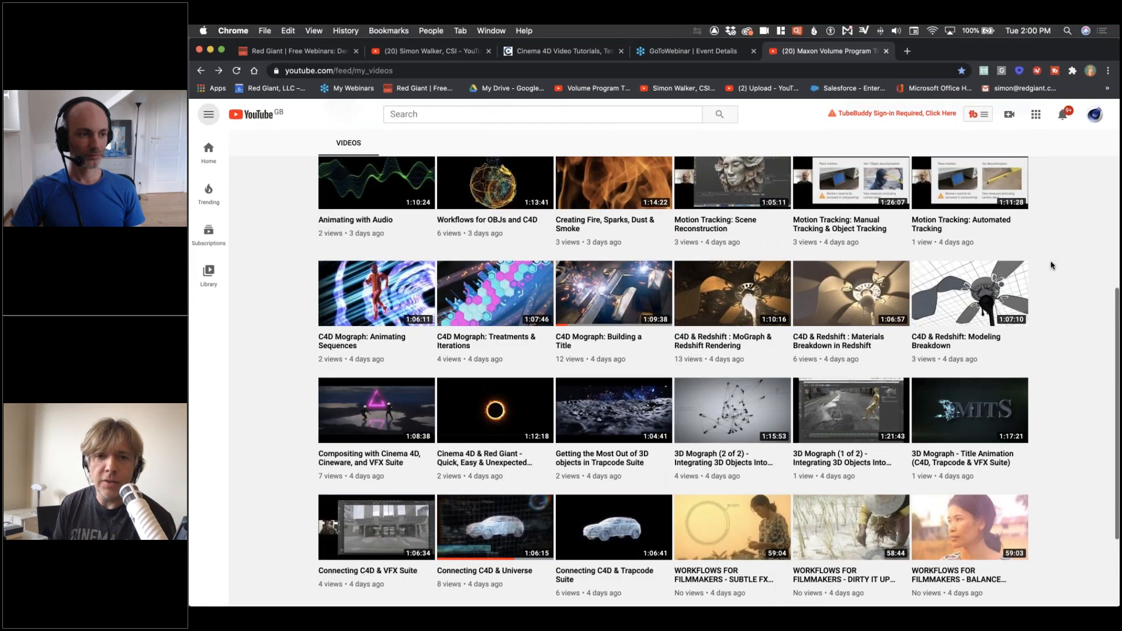
scroll(1050, 265, "up", 5)
scroll(1050, 265, "up", 1)
scroll(1050, 266, "down", 2)
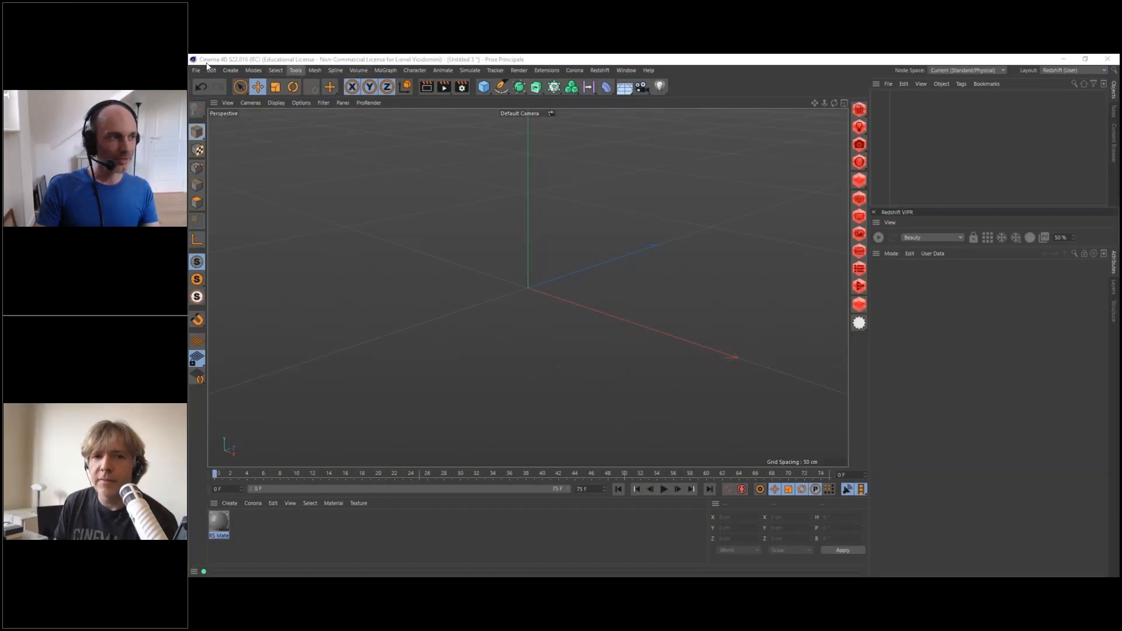
Play the domino reference render in VLC, pause it partway, and return to the empty Cinema 4D scene
left_click(449, 131)
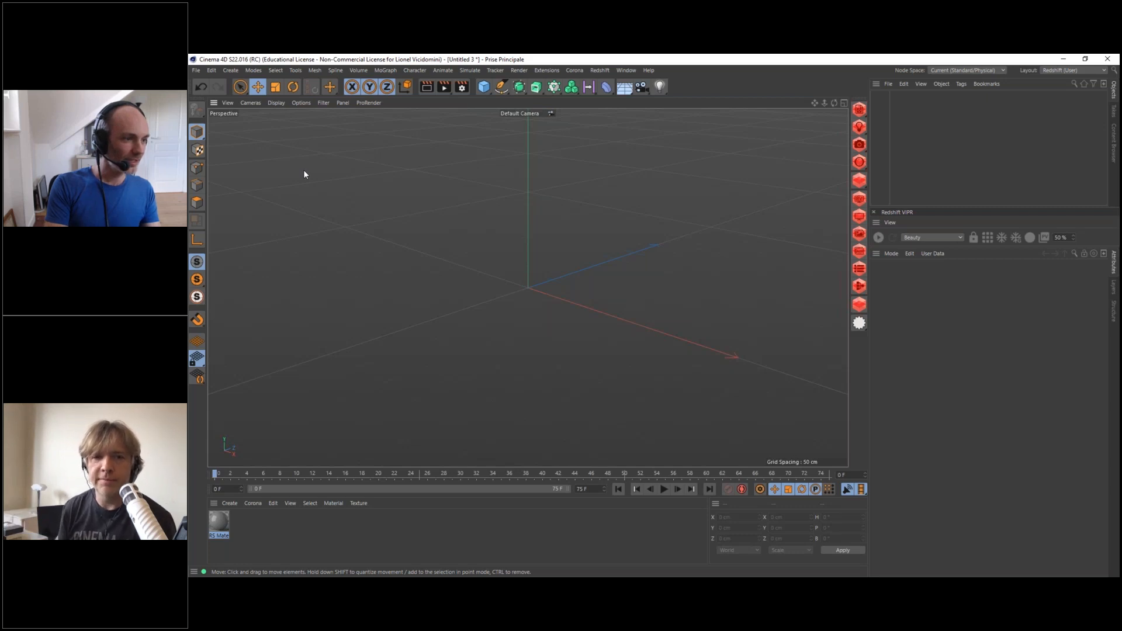
left_click_drag(188, 178, 578, 125)
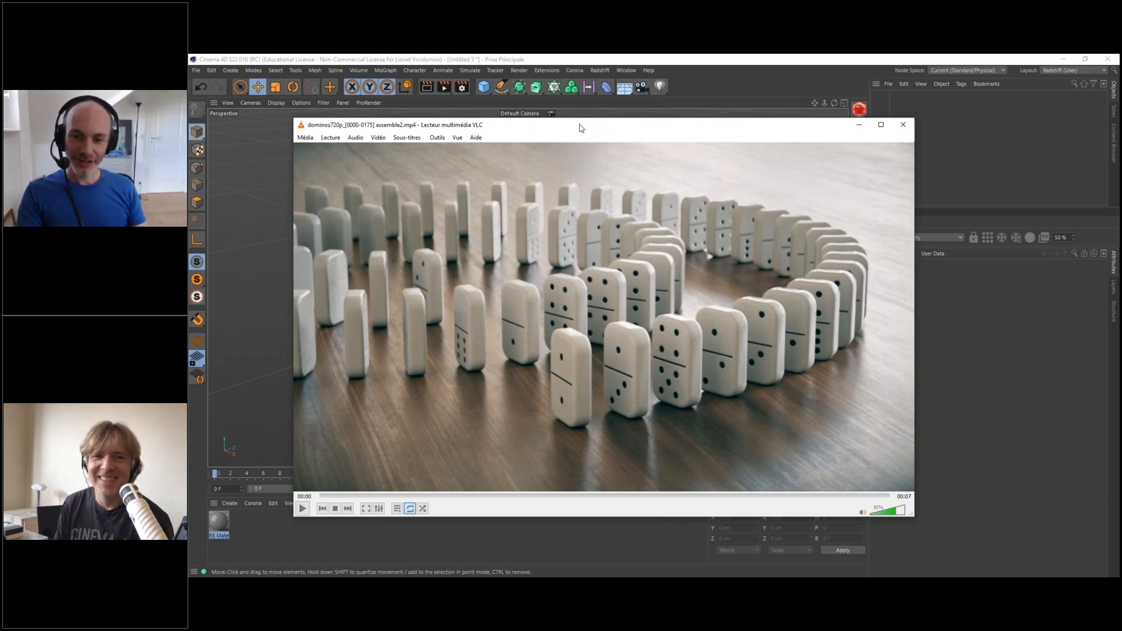
left_click_drag(587, 120, 610, 111)
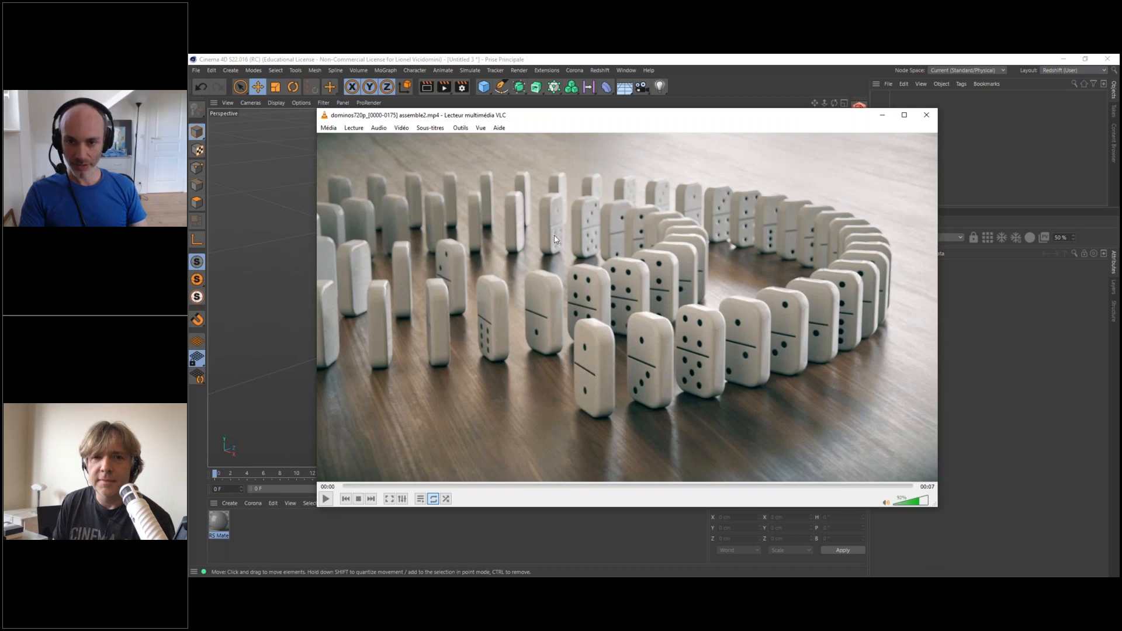
left_click(326, 500)
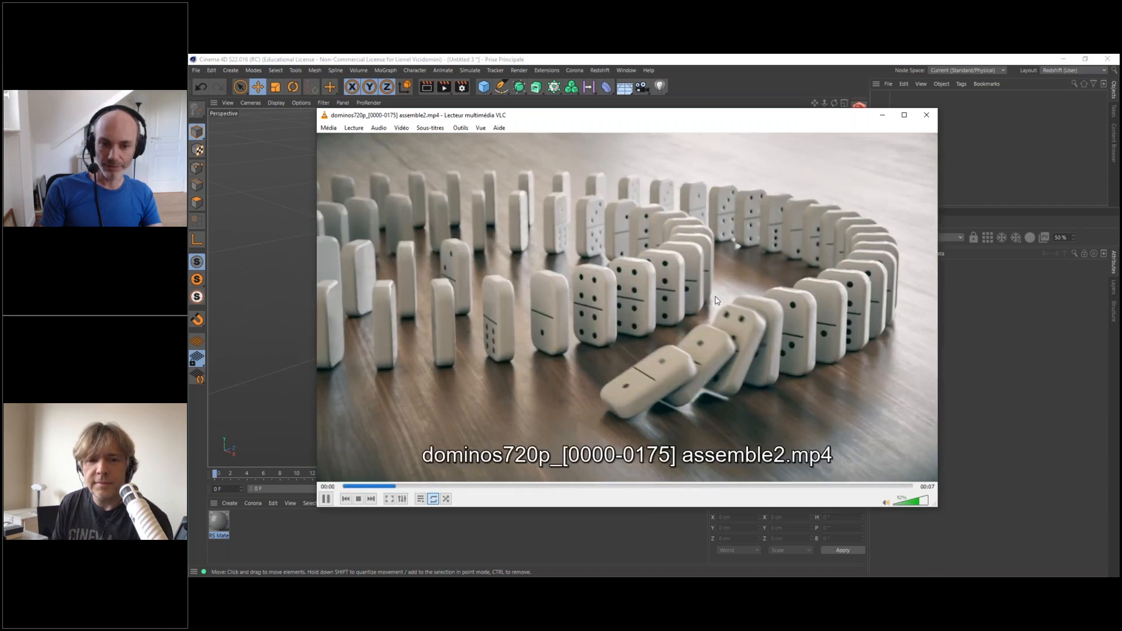
left_click(325, 499)
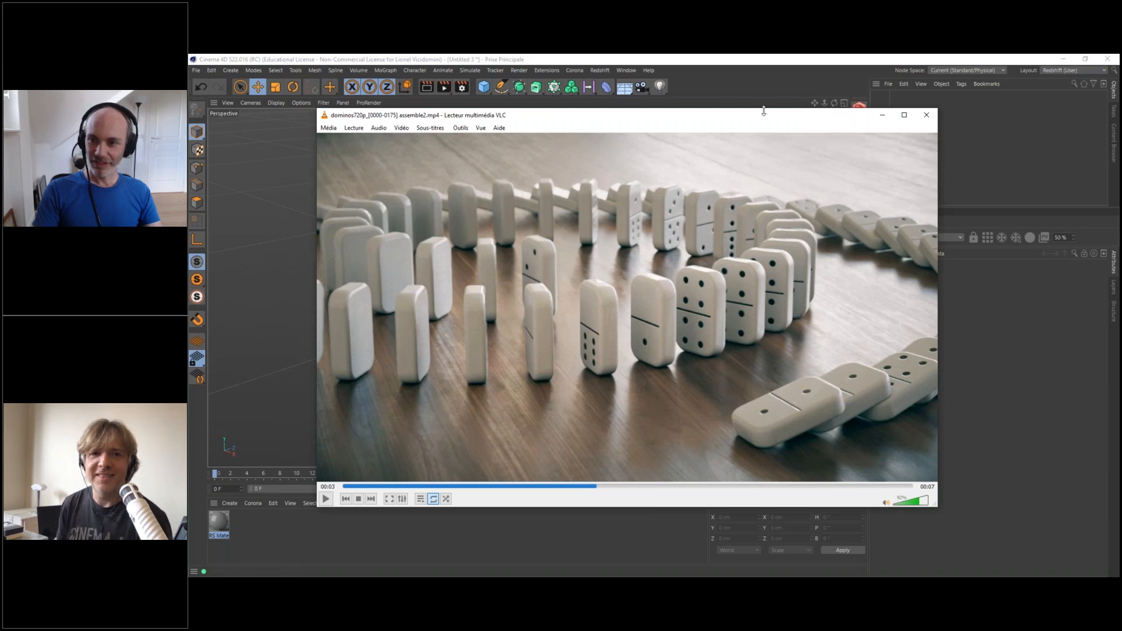
left_click_drag(753, 119, 707, 107)
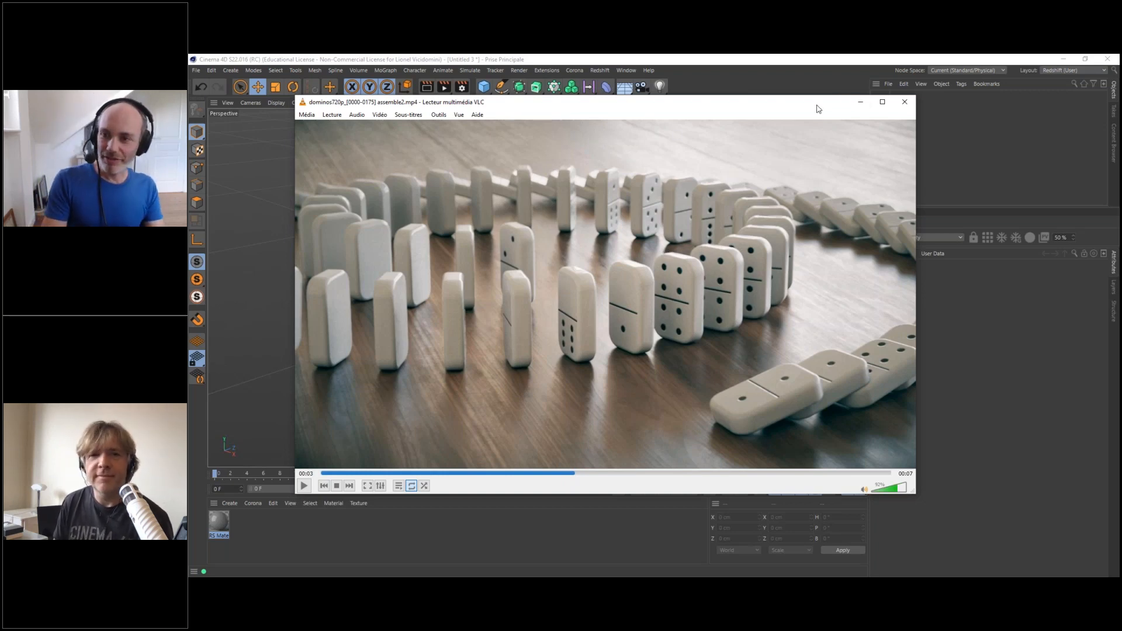
left_click(780, 76)
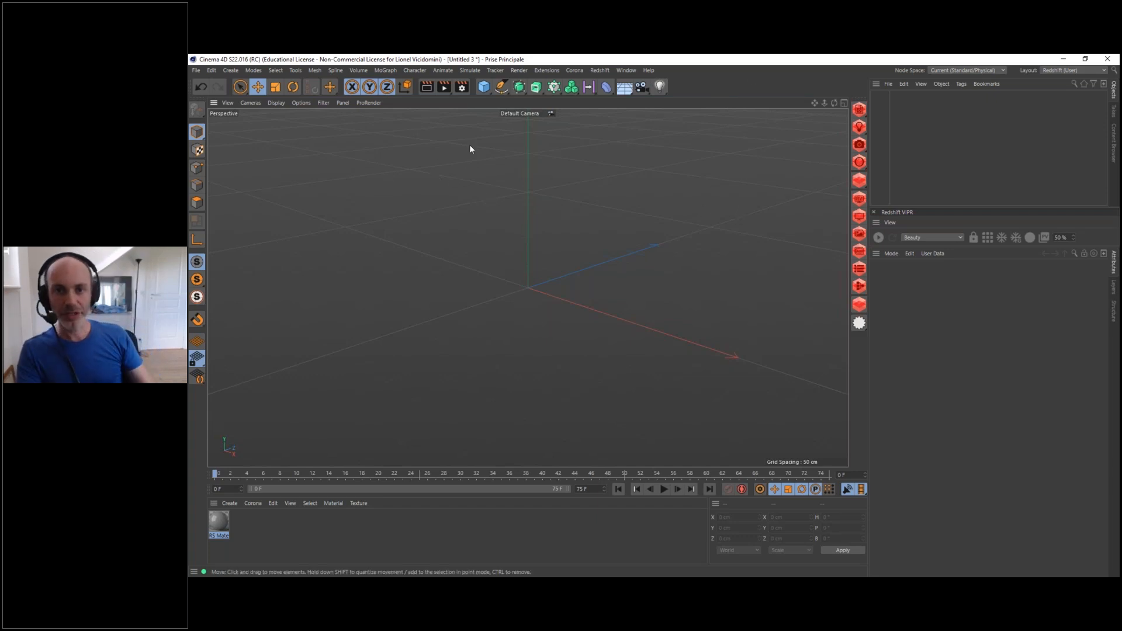
Add a Plane primitive to the scene and rename it Ground
left_click(481, 91)
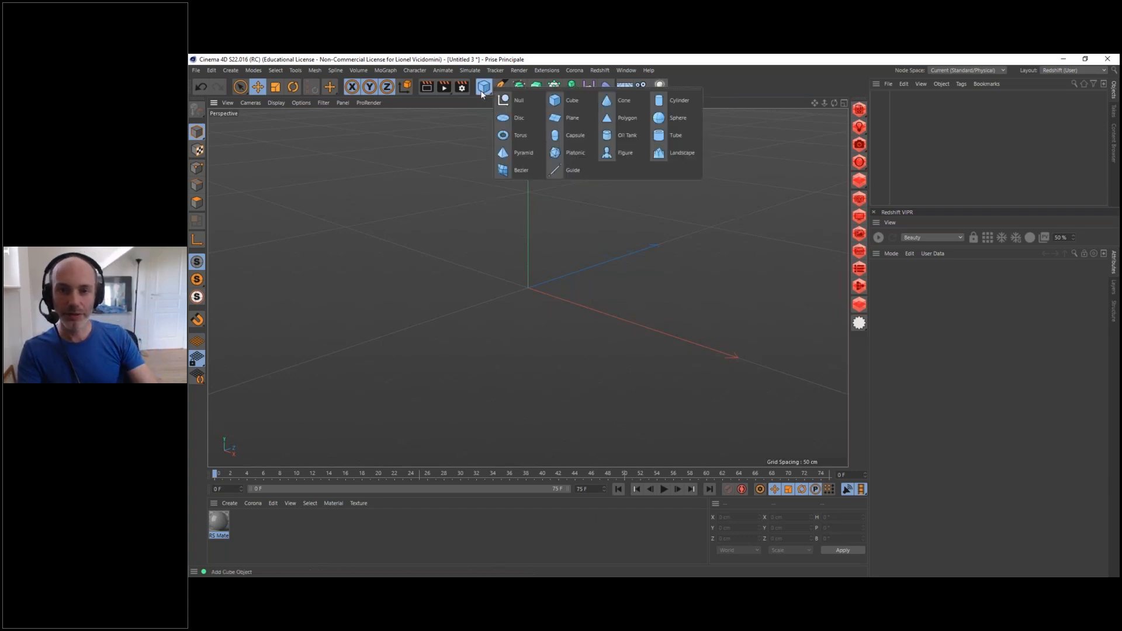
left_click(572, 119)
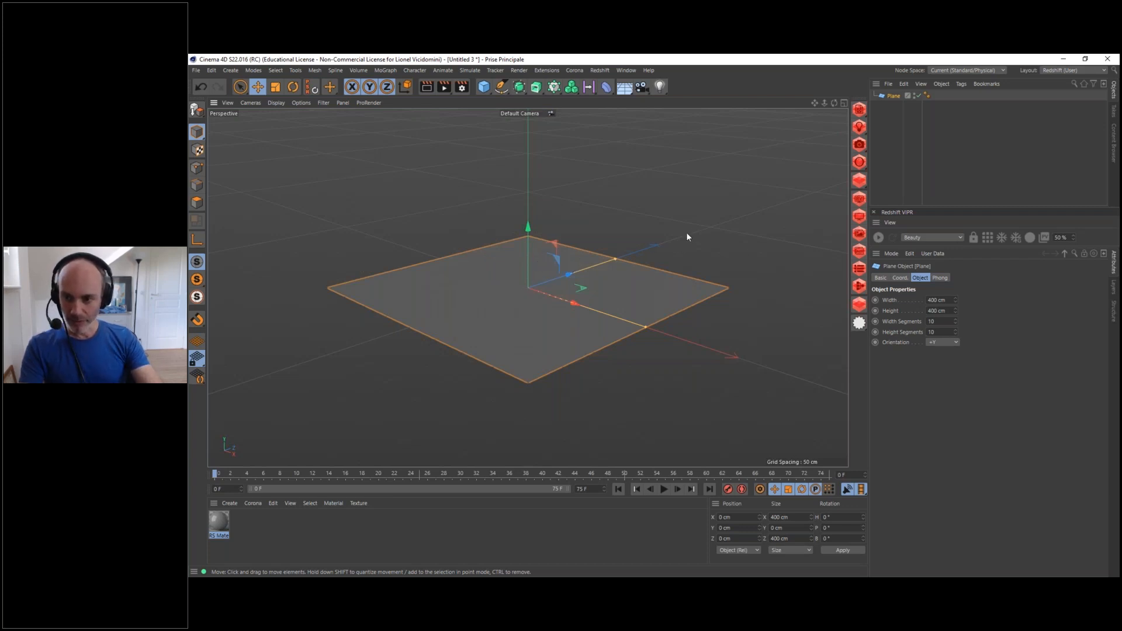
scroll(527, 284, "up", 5)
double_click(893, 95)
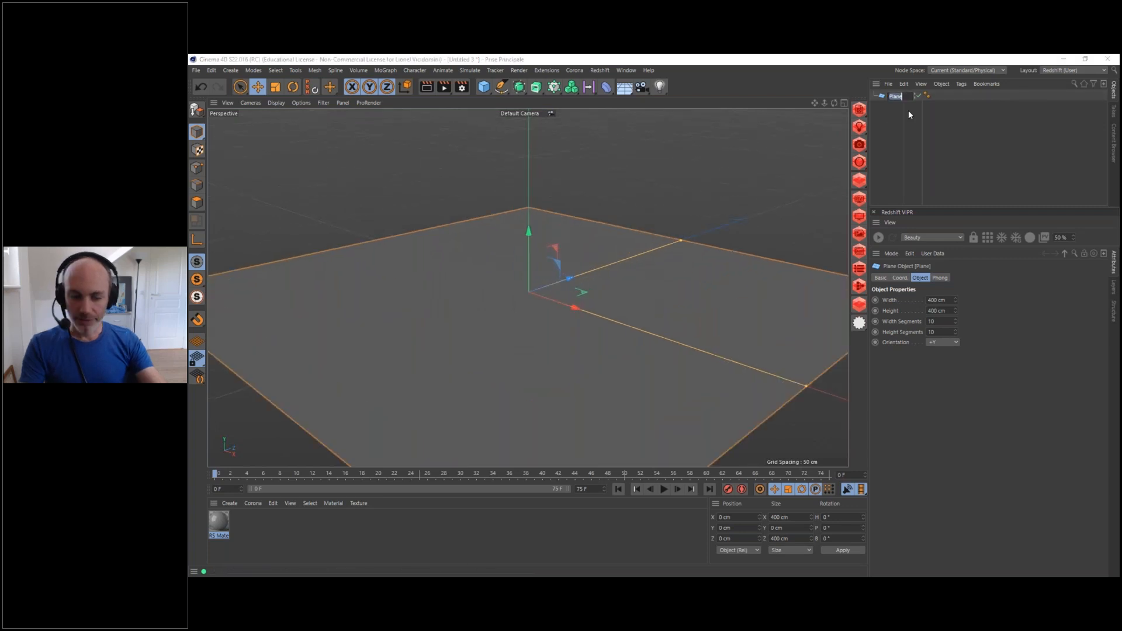
type("Ground")
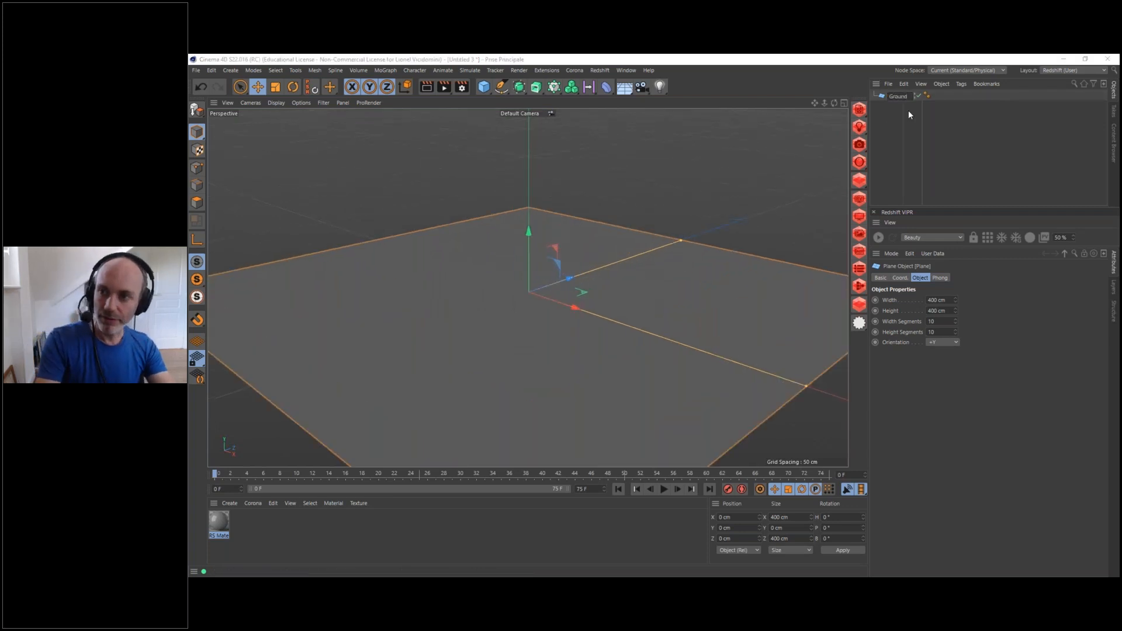
key("Return")
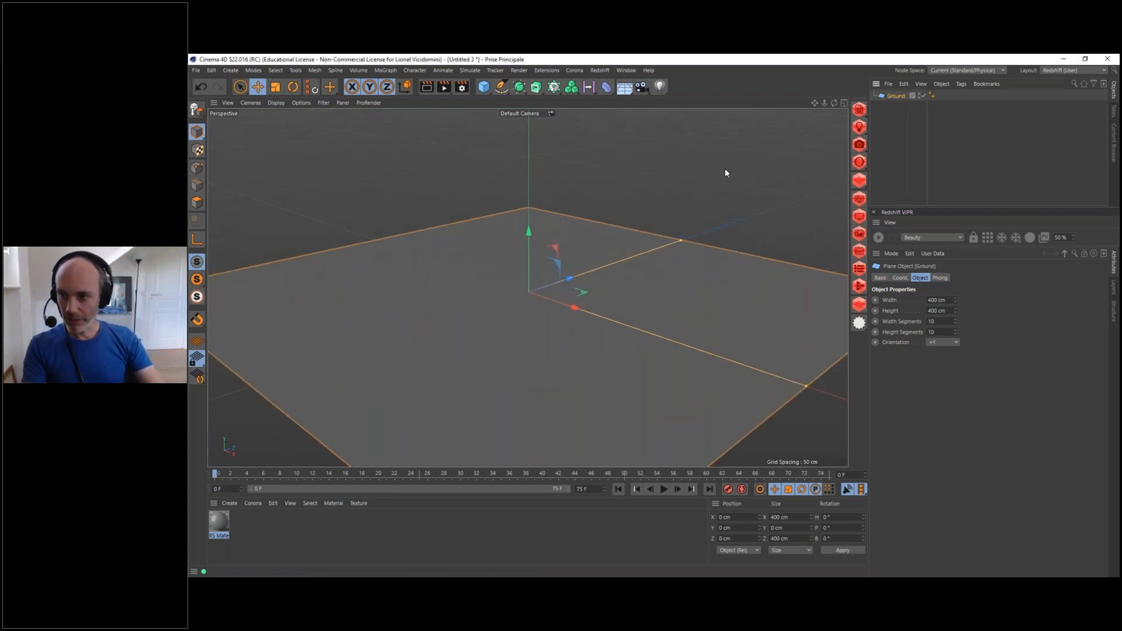
Add a Rectangle spline with a width of 4 cm and a height of 8 cm
left_click(484, 87)
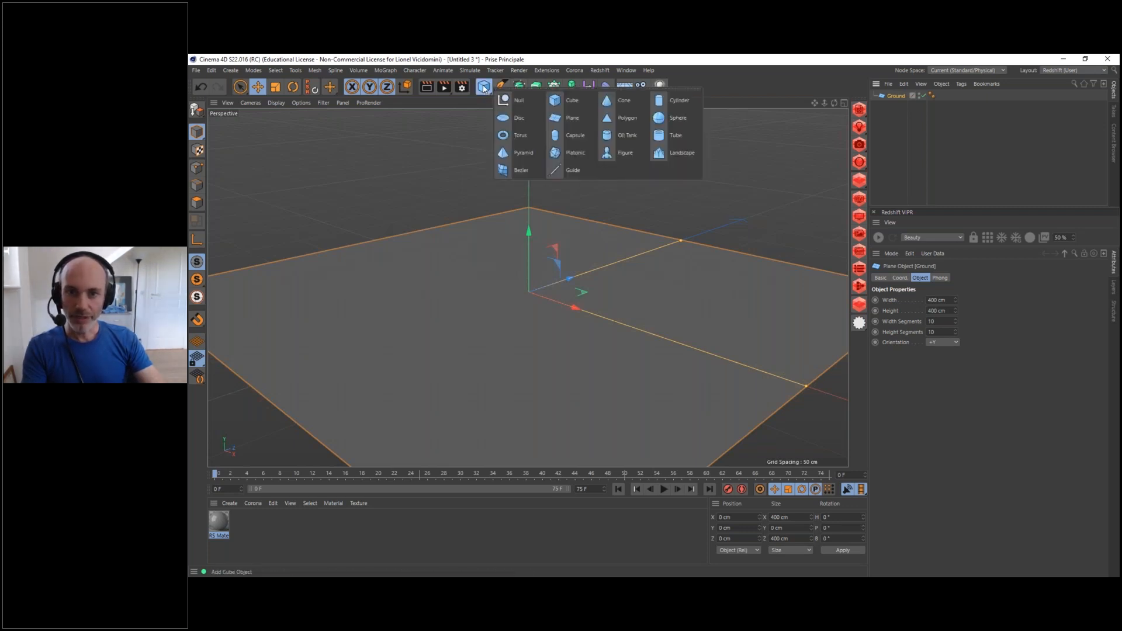
left_click(503, 86)
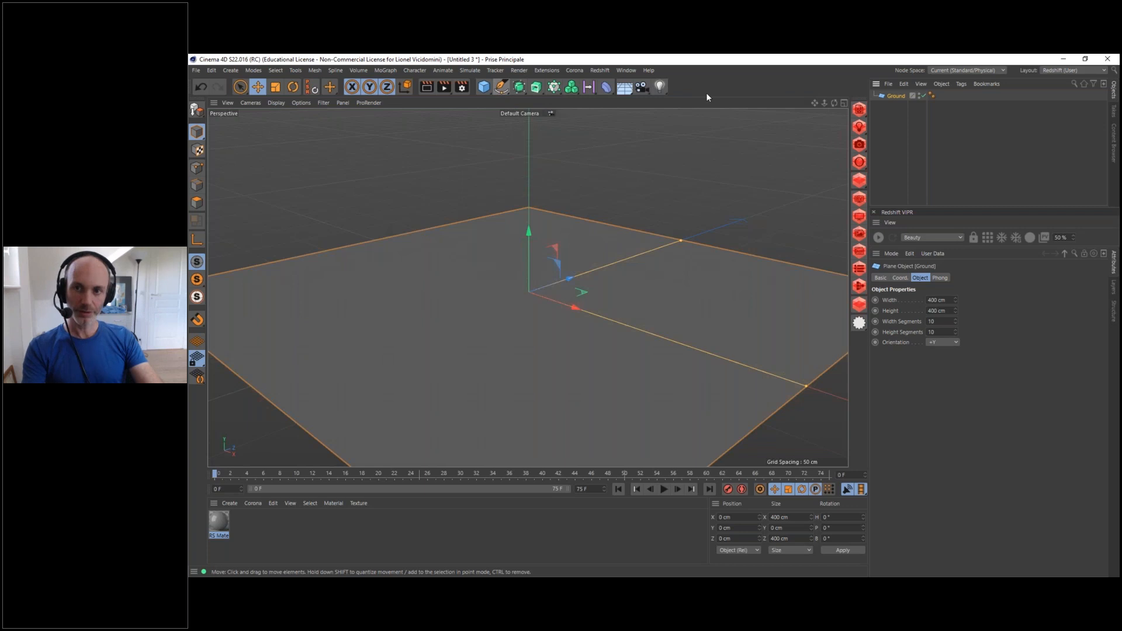
left_click(501, 87)
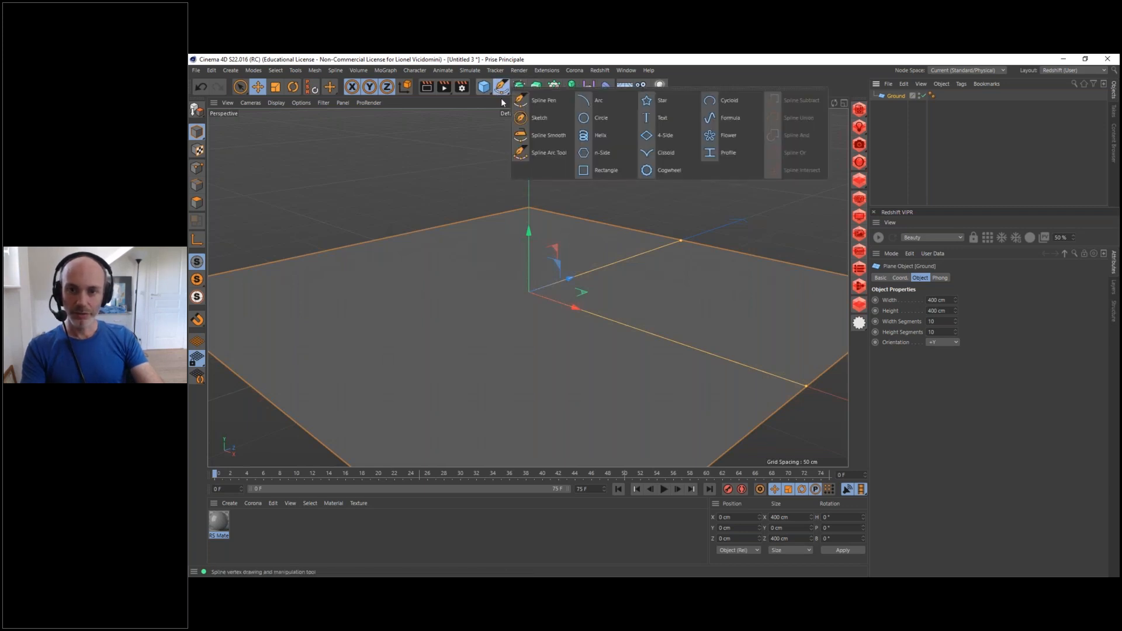
left_click(613, 169)
left_click(951, 299)
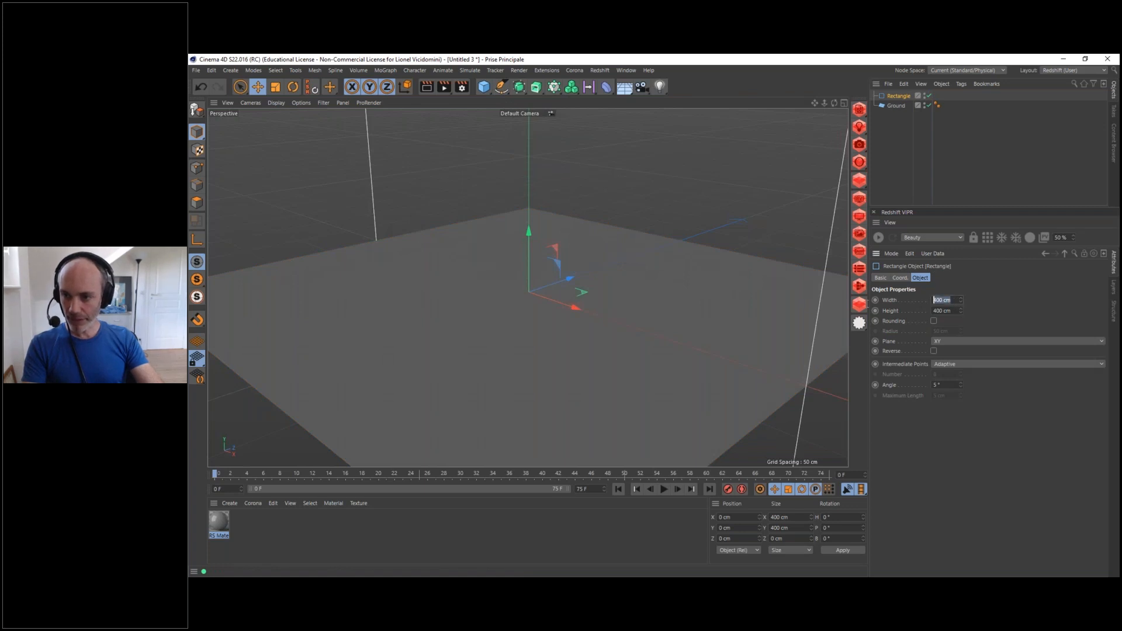
type("4")
left_click(955, 313)
type("8")
key("Return")
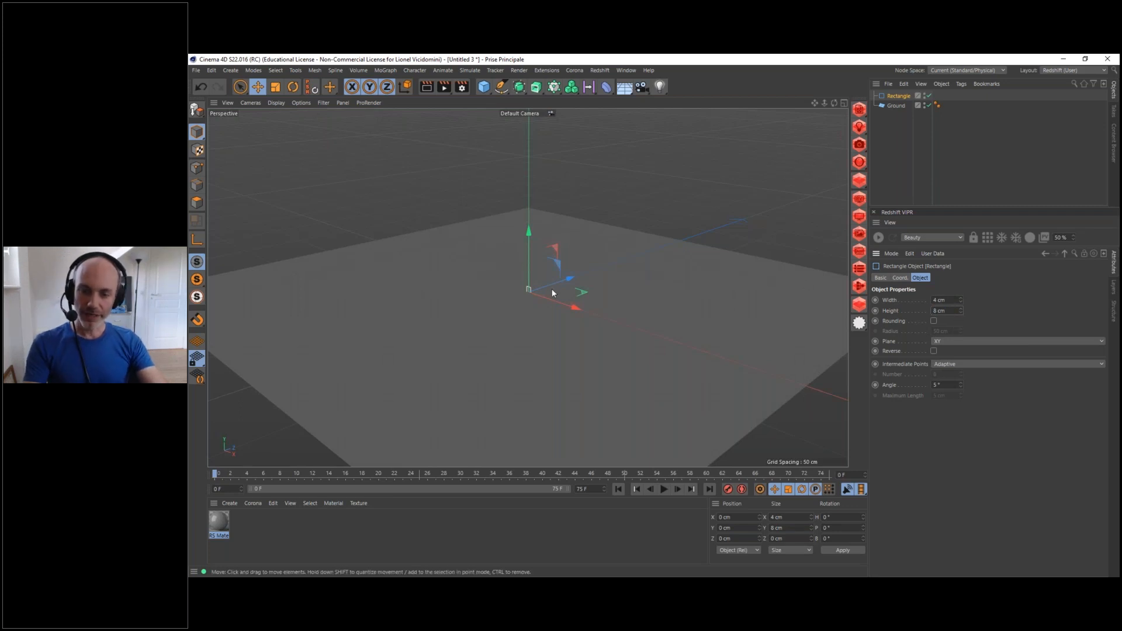
Raise the rectangle onto the ground by setting its Y position to 4 cm
scroll(530, 292, "up", 10)
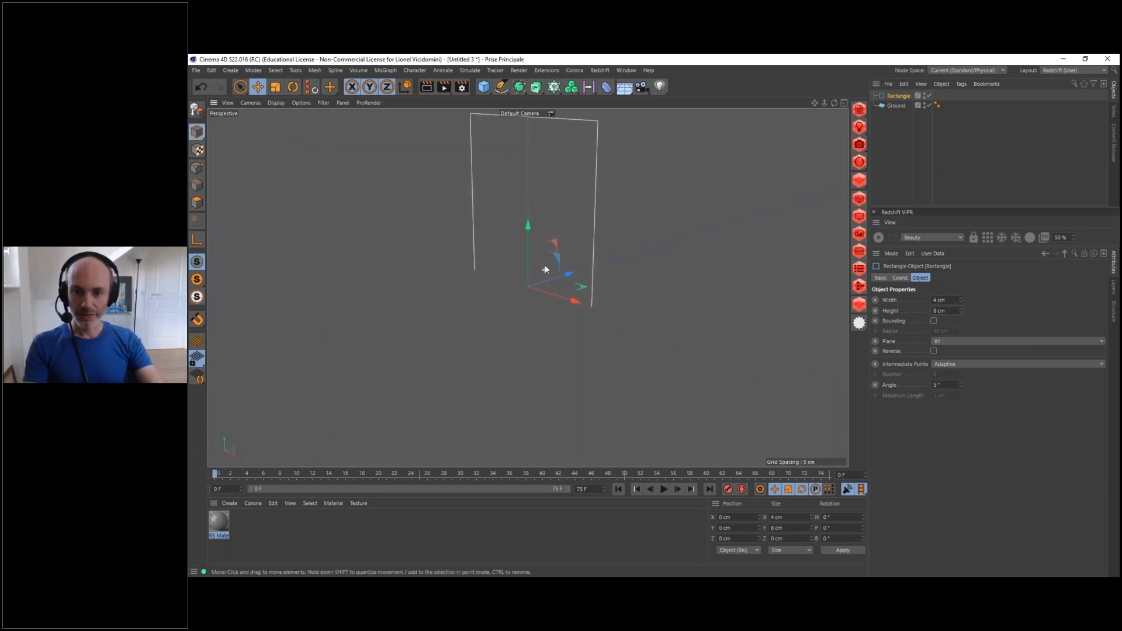
scroll(569, 244, "down", 3)
middle_click_drag(559, 252, 533, 272, "alt")
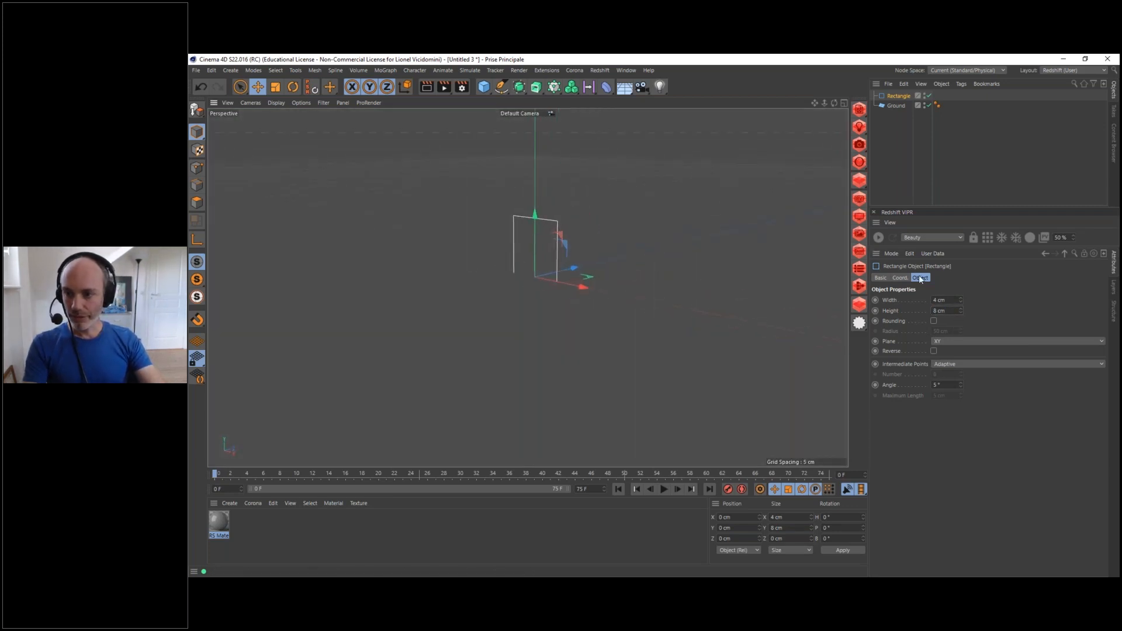
left_click(900, 279)
left_click_drag(927, 307, 923, 306)
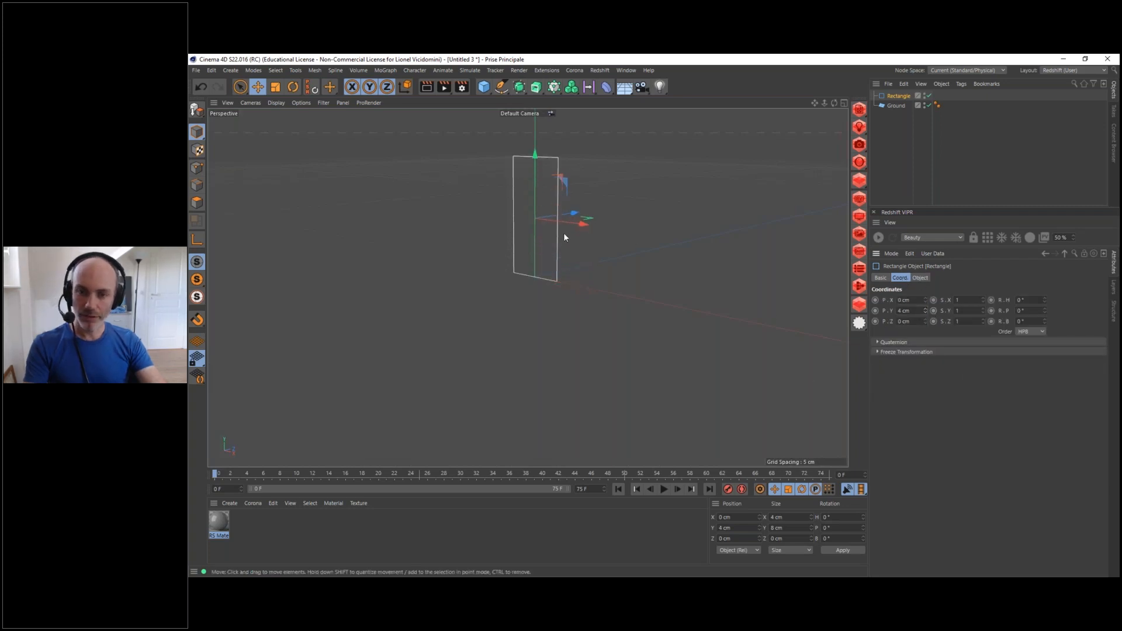
Enable rounding on the rectangle spline and set the corner radius to 1 cm
middle_click_drag(559, 232, 536, 280, "alt")
mouse_move(536, 280)
left_mouse_down("alt")
mouse_move(517, 288)
mouse_move(541, 281)
left_mouse_up("alt")
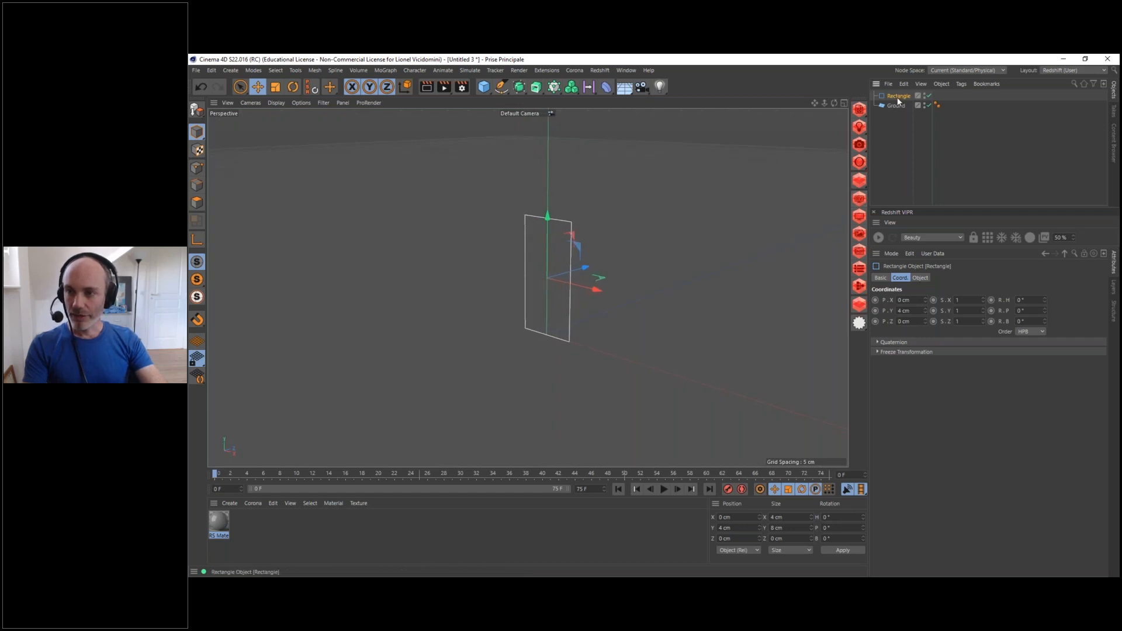
left_click(919, 277)
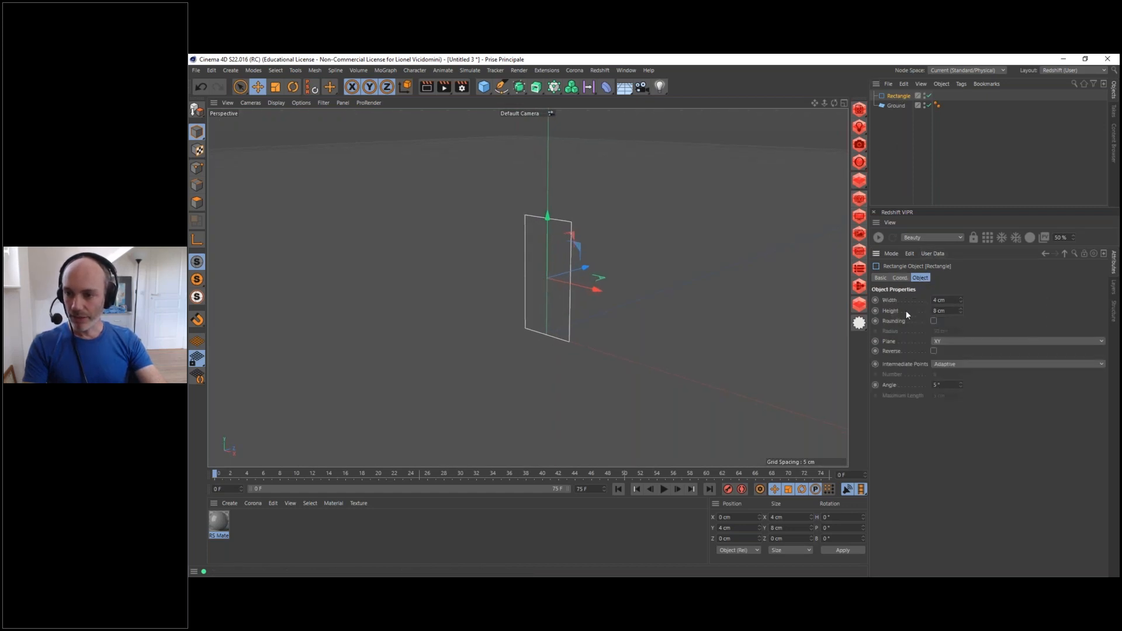
left_click(933, 322)
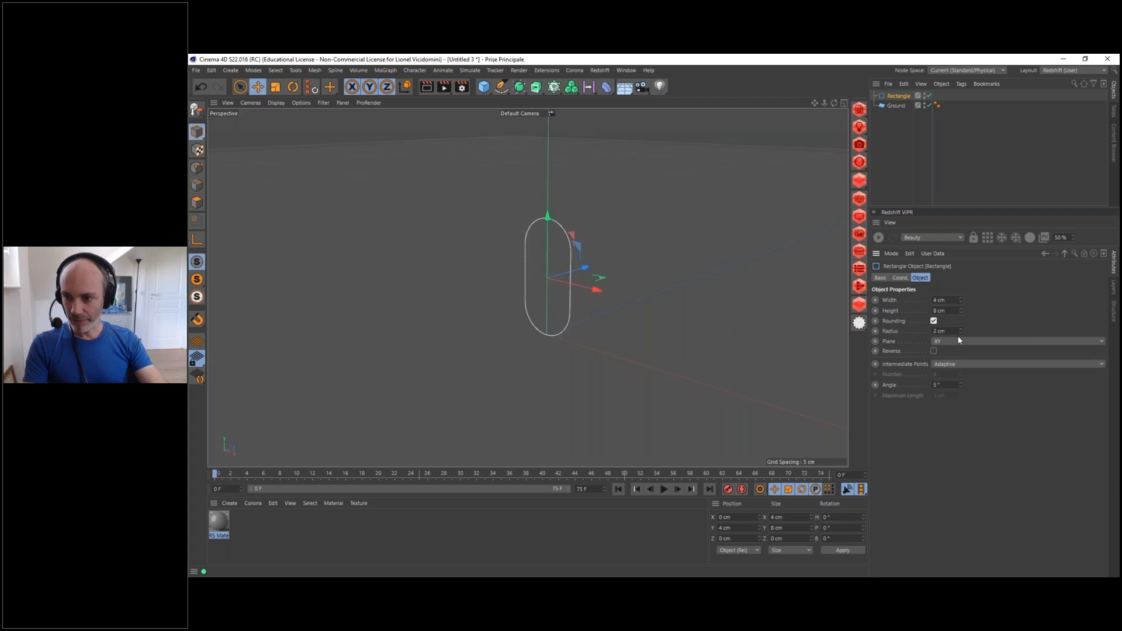
left_click(962, 333)
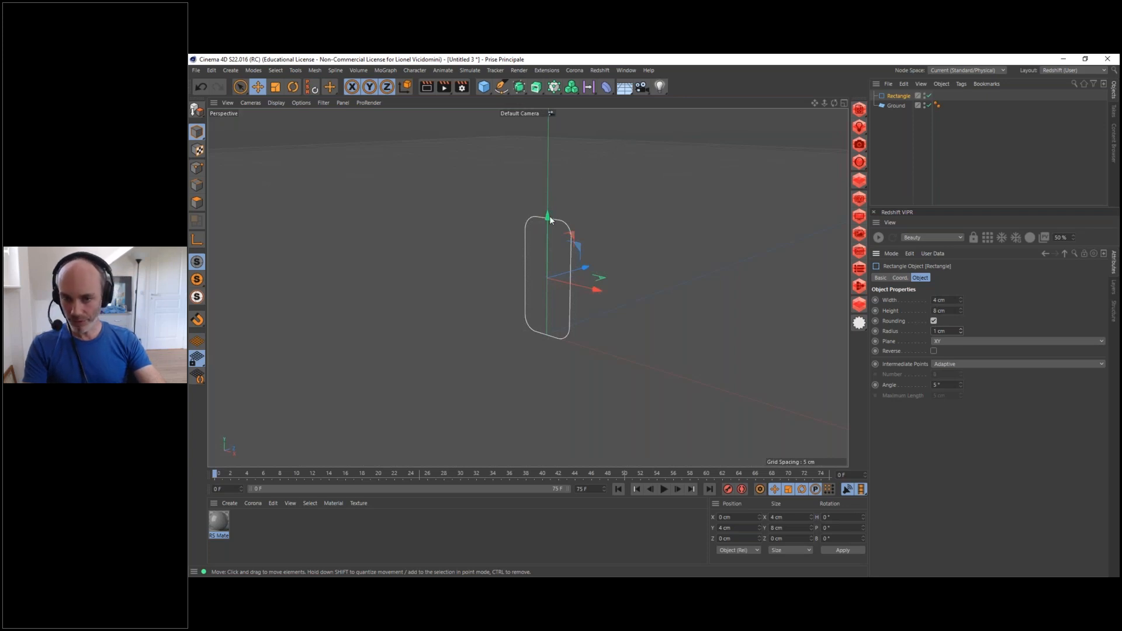
Extrude the rectangle with a 1 cm offset and give its caps a round bevel of 0.22 cm
left_click(537, 89, "alt")
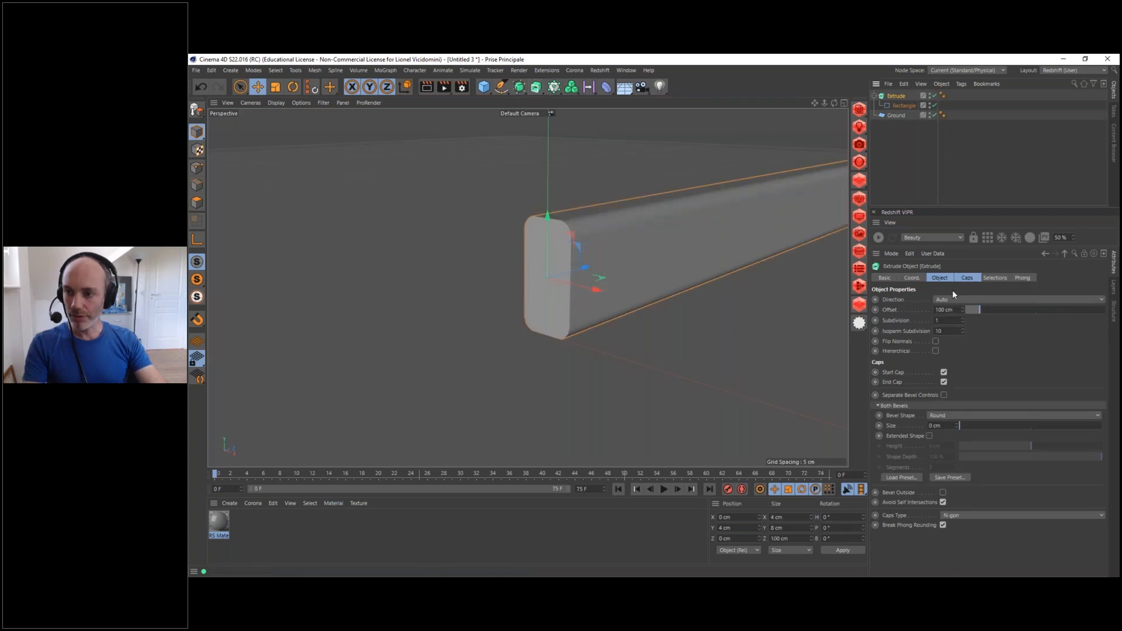
left_click_drag(974, 315, 965, 318)
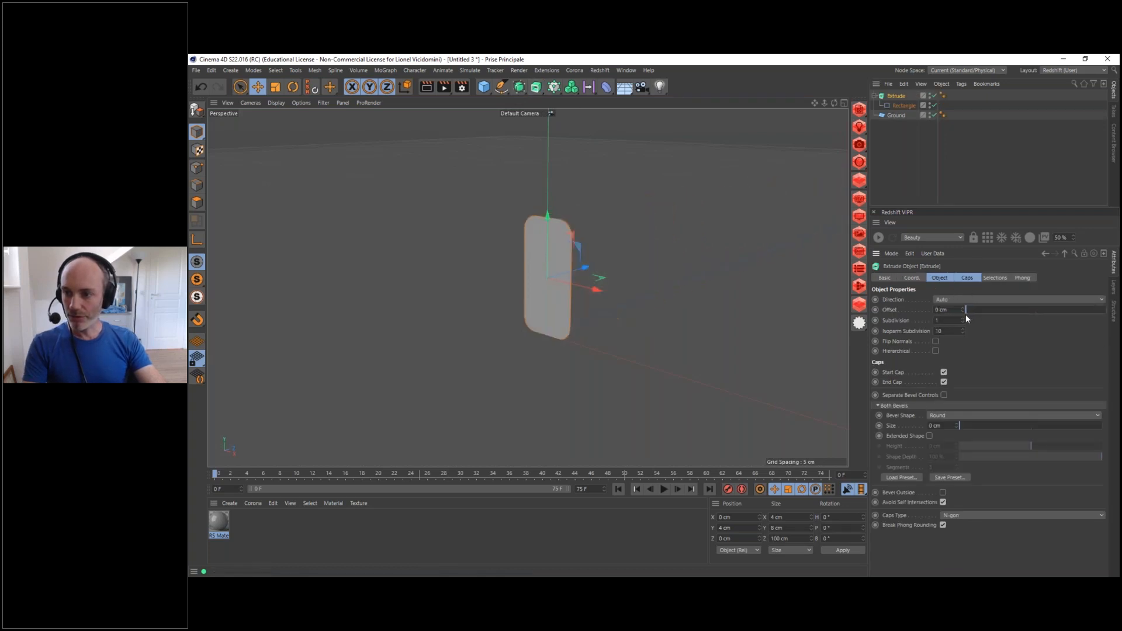
left_click(963, 307)
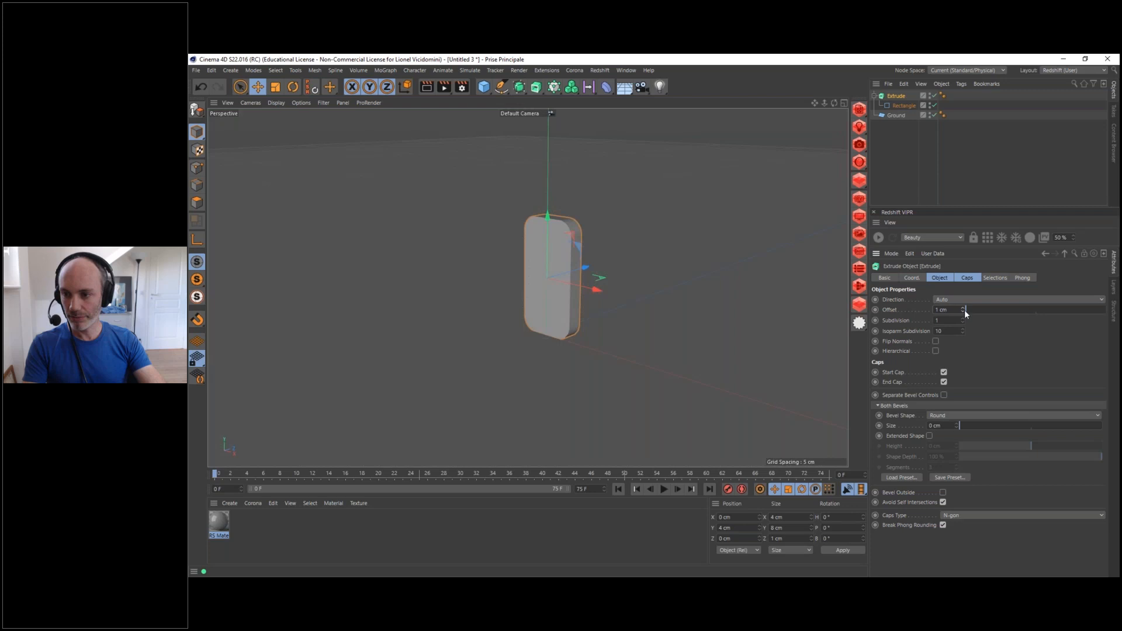
left_click(966, 278)
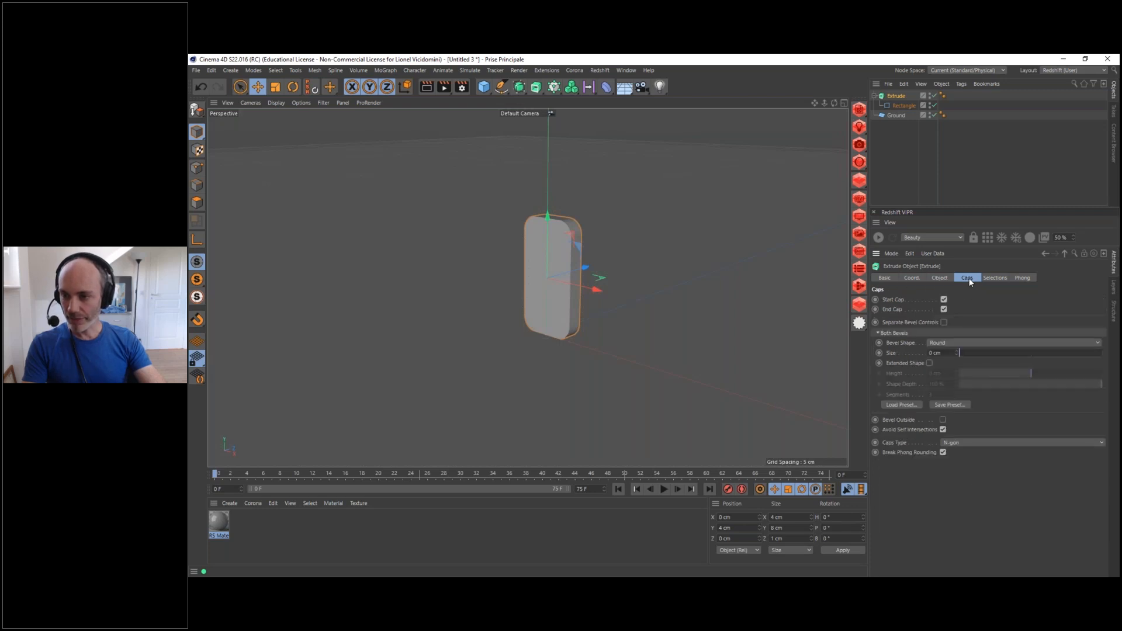
left_click_drag(952, 348, 958, 340)
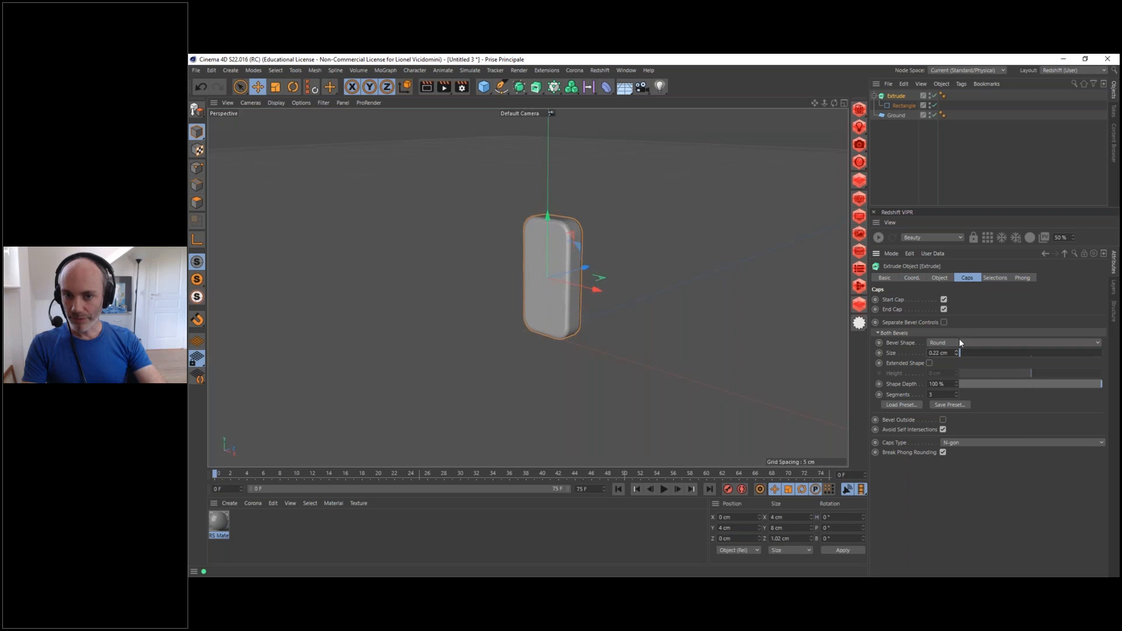
Switch the viewport to Gouraud shading with lines and examine the extruded domino's mesh up close
mouse_move(560, 281)
left_mouse_down("alt")
mouse_move(636, 312)
mouse_move(362, 291)
mouse_move(463, 298)
mouse_move(576, 280)
left_mouse_up("alt")
key("n")
key("b")
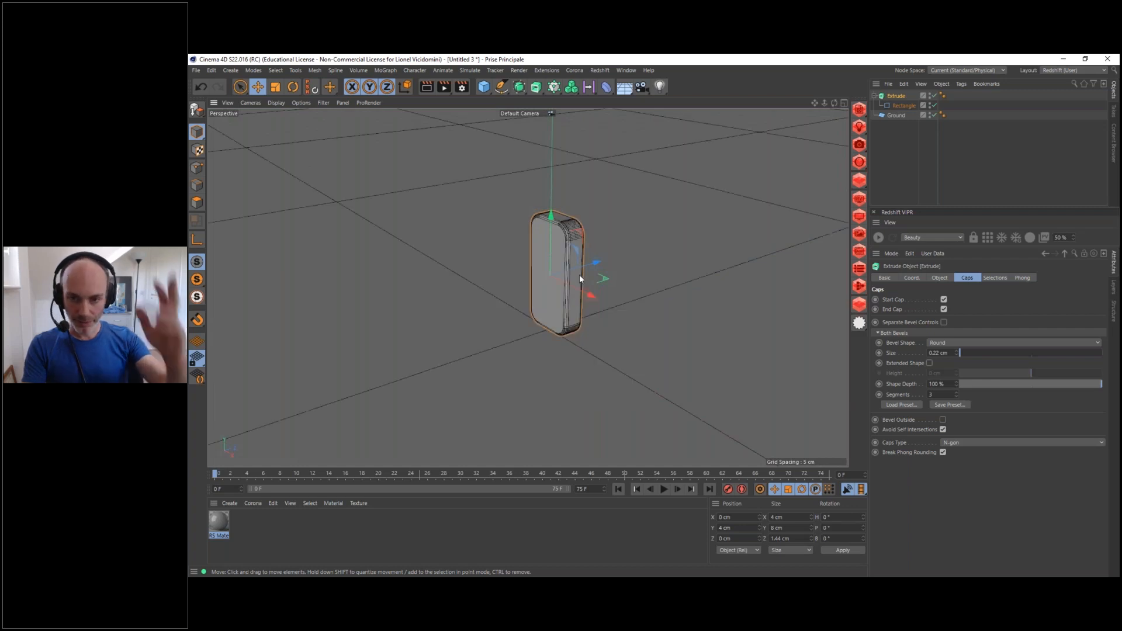
left_click_drag(563, 253, 589, 277, "alt")
scroll(558, 279, "up", 3)
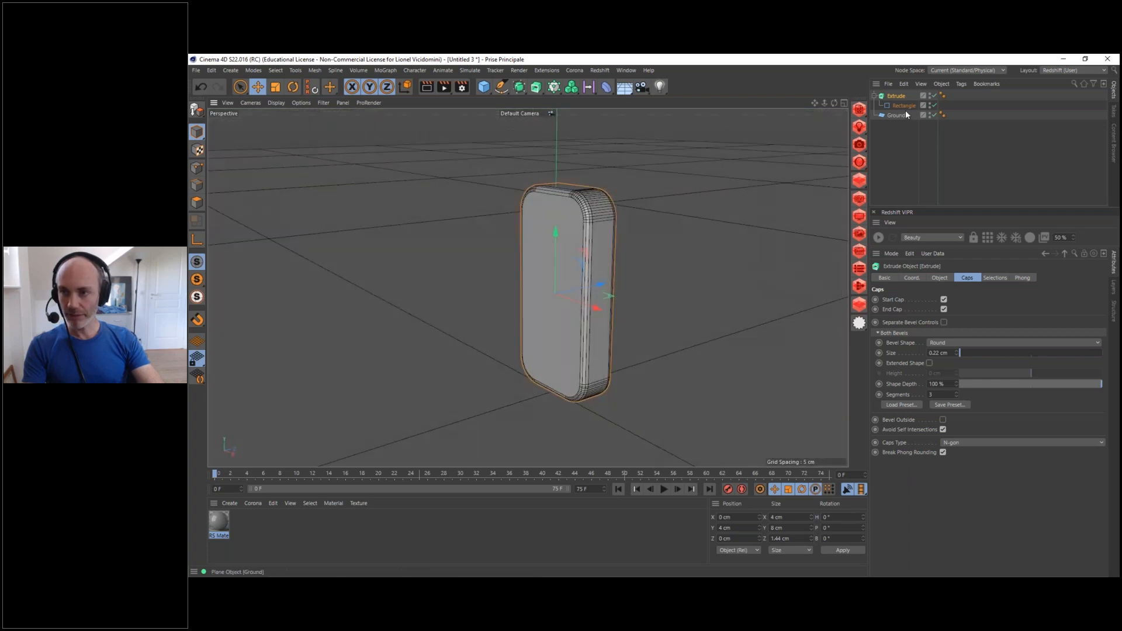
Try a 2 cm corner radius on the rectangle spline and restore it to 1 cm
left_click(902, 105)
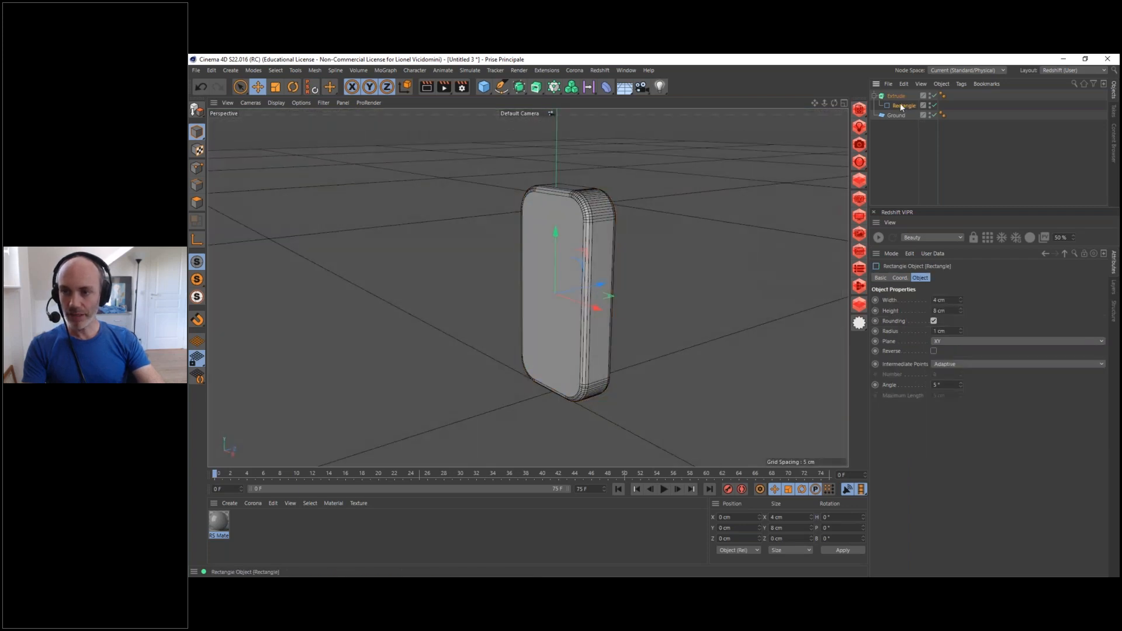
left_click(960, 329)
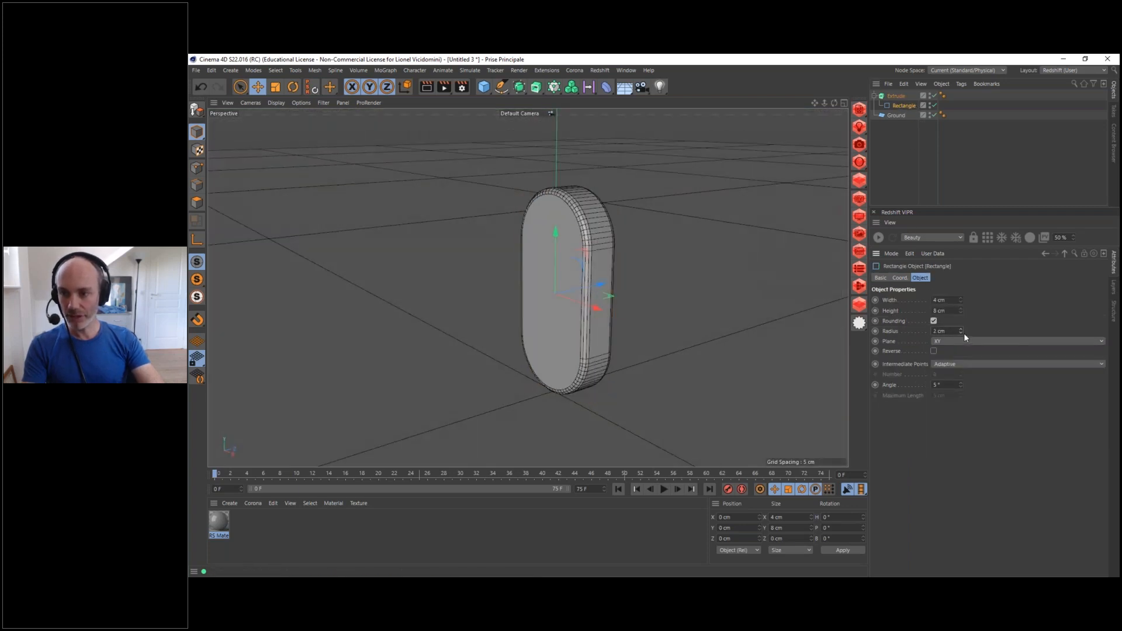
left_click(962, 332)
left_click(961, 332)
left_click(960, 328)
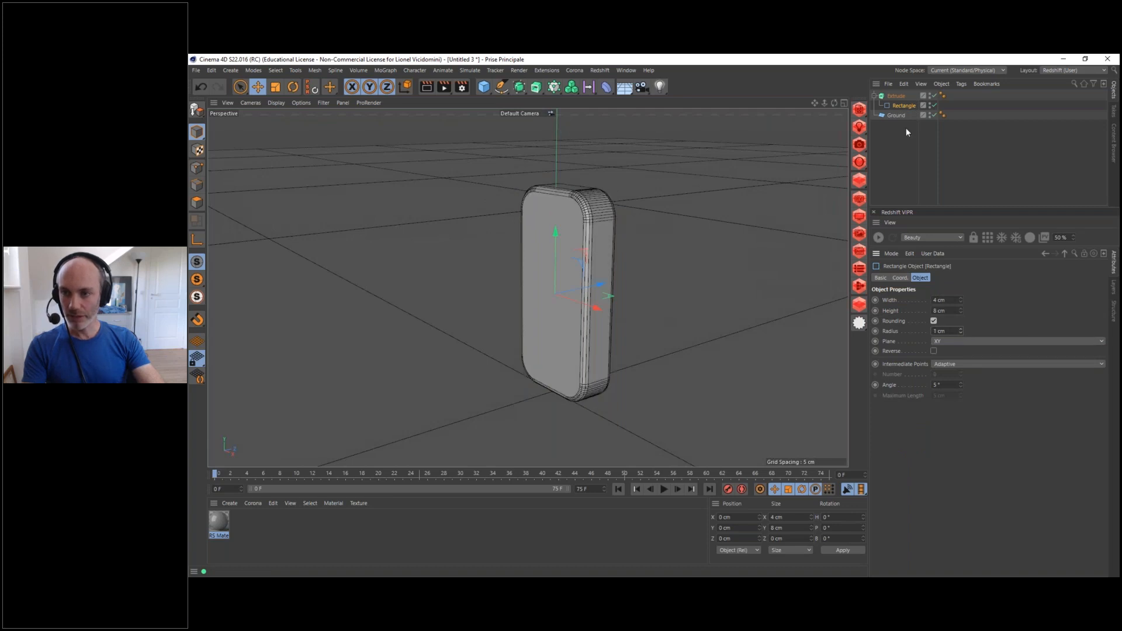
Add a Helix spline to the scene and set its plane to XZ
left_click(896, 96)
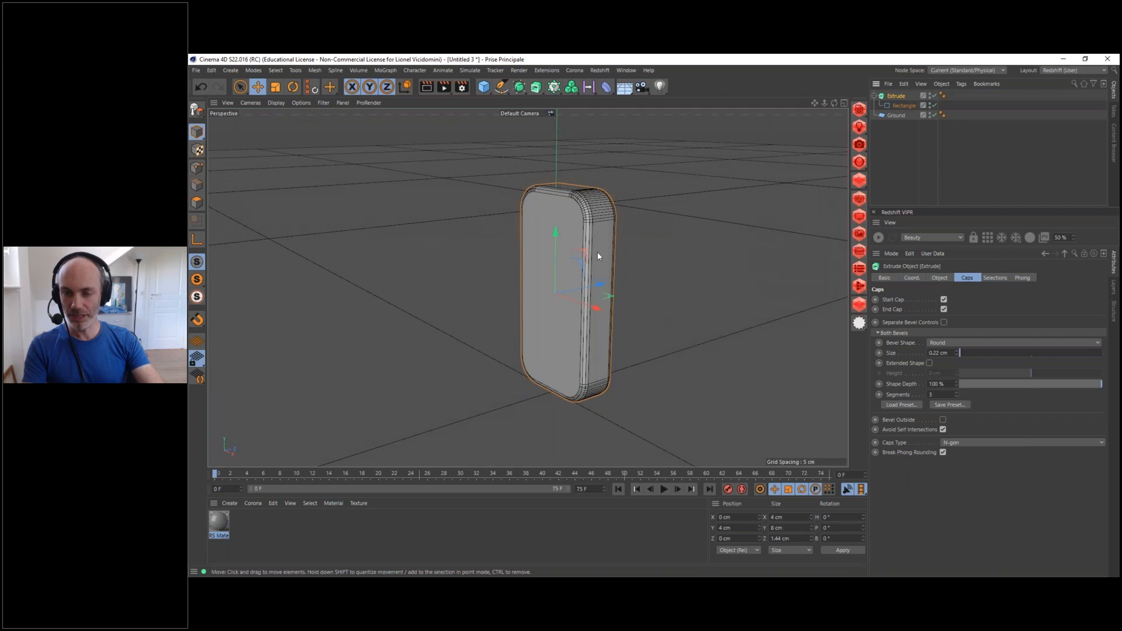
left_click_drag(584, 258, 600, 326, "alt")
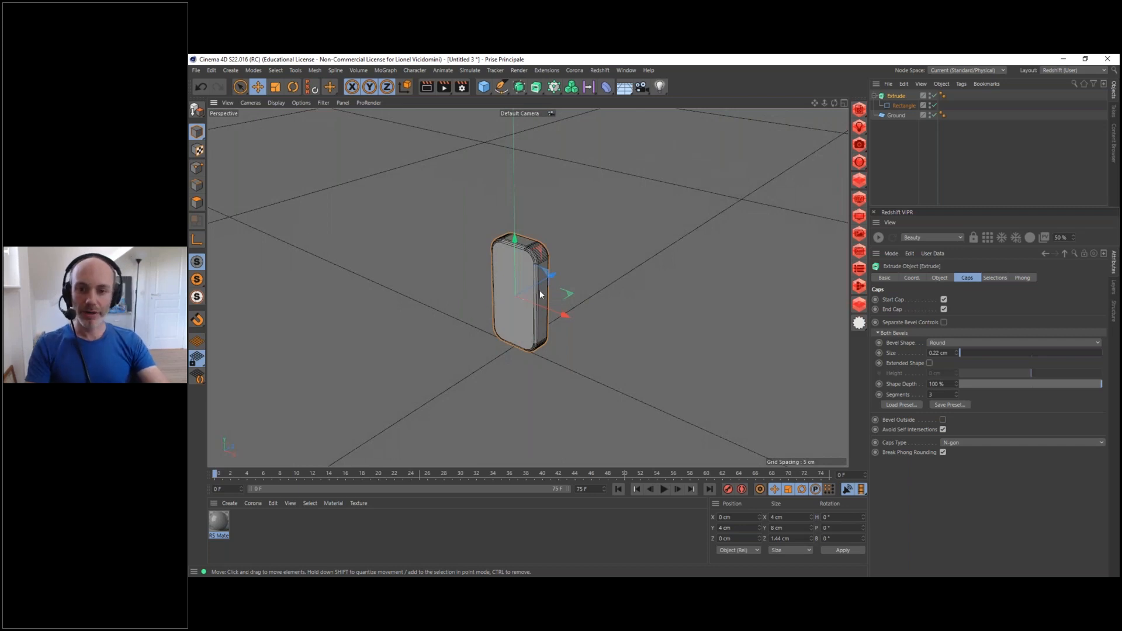
left_click_drag(532, 286, 601, 283, "alt")
middle_click_drag(586, 283, 528, 264, "alt")
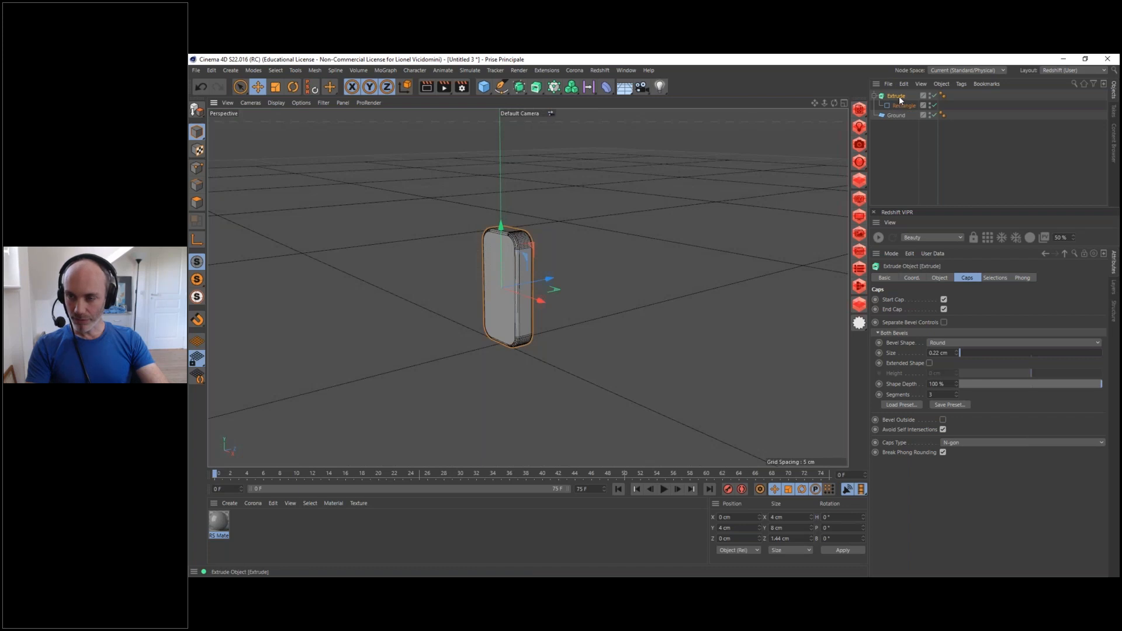
left_click(500, 88)
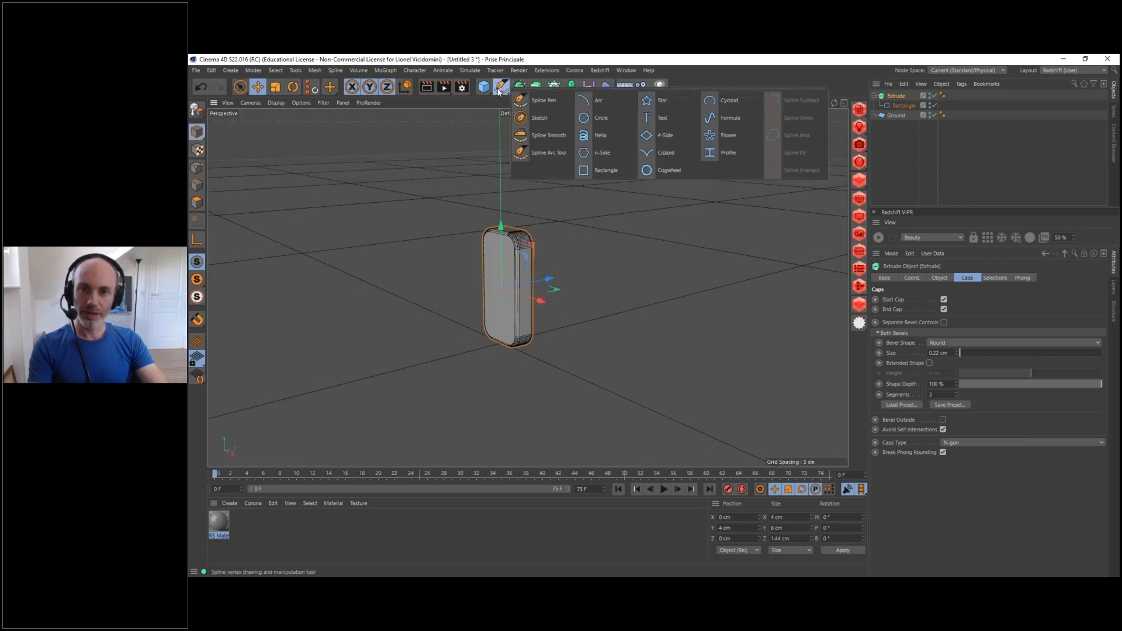
left_click(596, 135)
key("s")
mouse_move(522, 263)
left_mouse_down("alt")
mouse_move(618, 294)
mouse_move(528, 260)
left_mouse_up("alt")
left_click(949, 384)
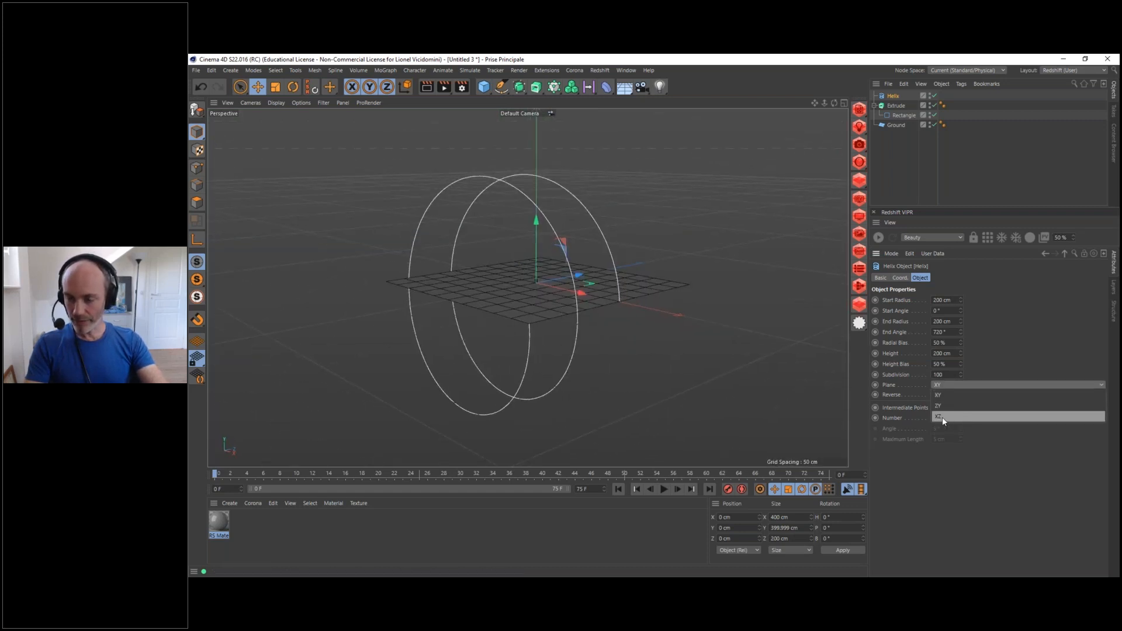
left_click(941, 416)
Scale the helix down uniformly to a radius of about 44 cm so it fits on the ground plane
key("t")
left_click_drag(612, 236, 591, 241)
left_click_drag(464, 319, 447, 320)
right_click_drag(550, 271, 633, 206, "alt")
left_click_drag(517, 288, 598, 315, "alt")
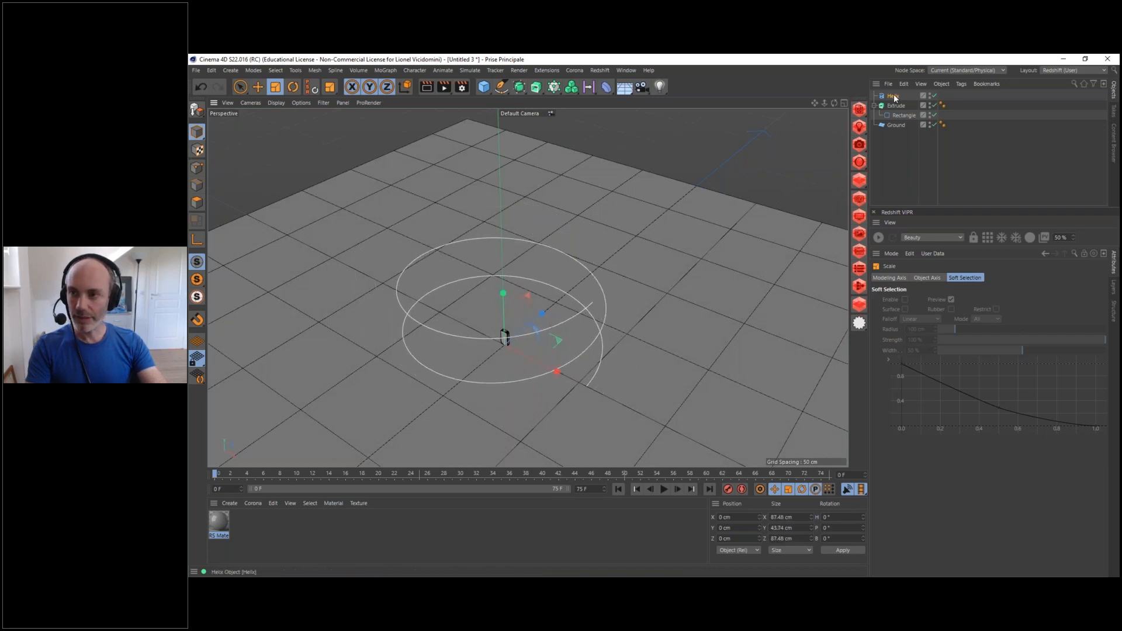
Flatten the helix into a spiral with a height of 0 cm and an end radius of about 8.74 cm
left_click(893, 96)
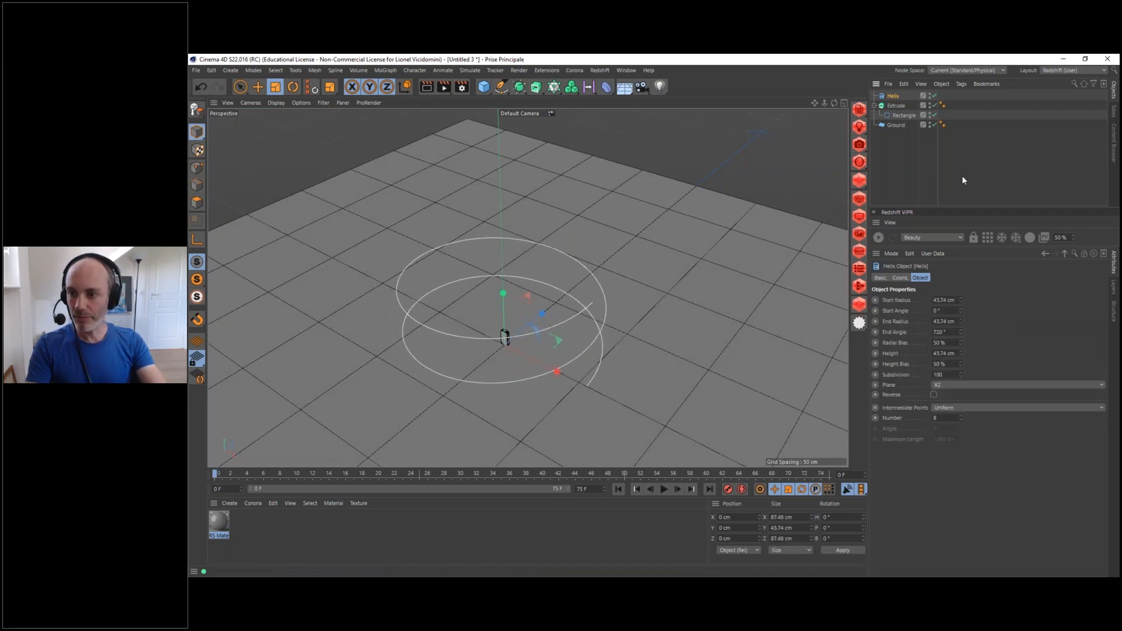
left_click(950, 354)
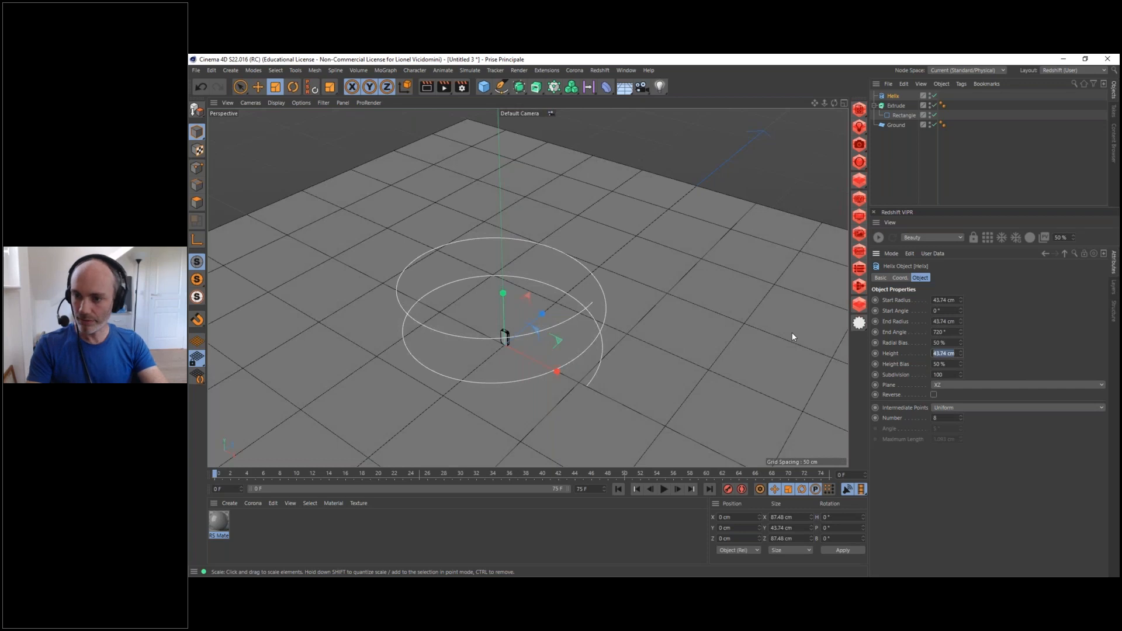
type("0")
key("Return")
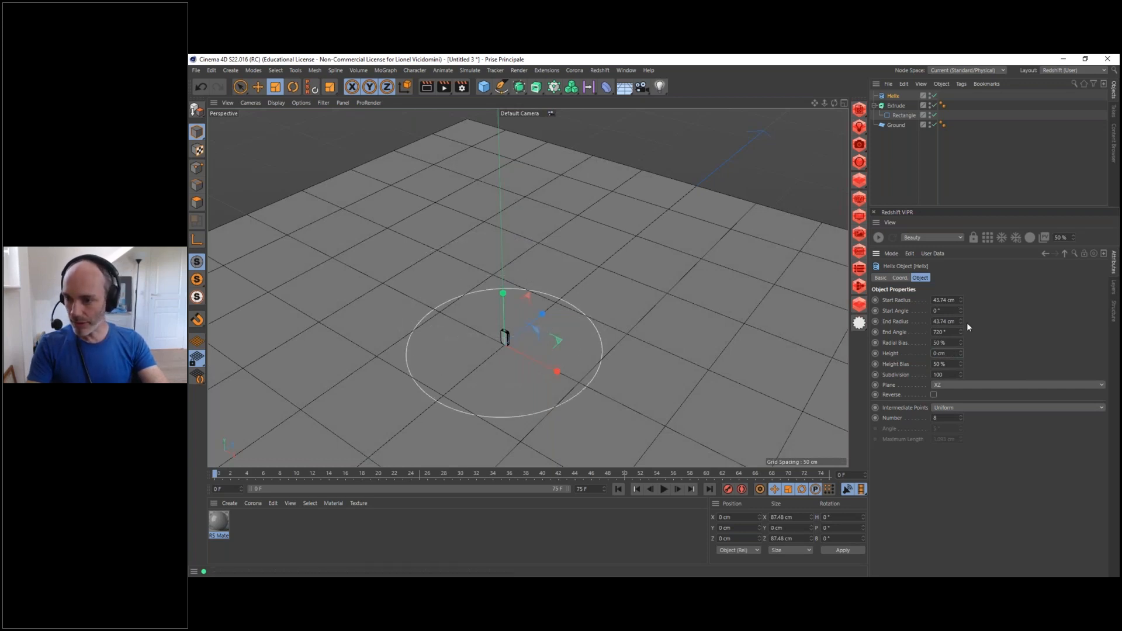
left_click_drag(960, 324, 953, 339)
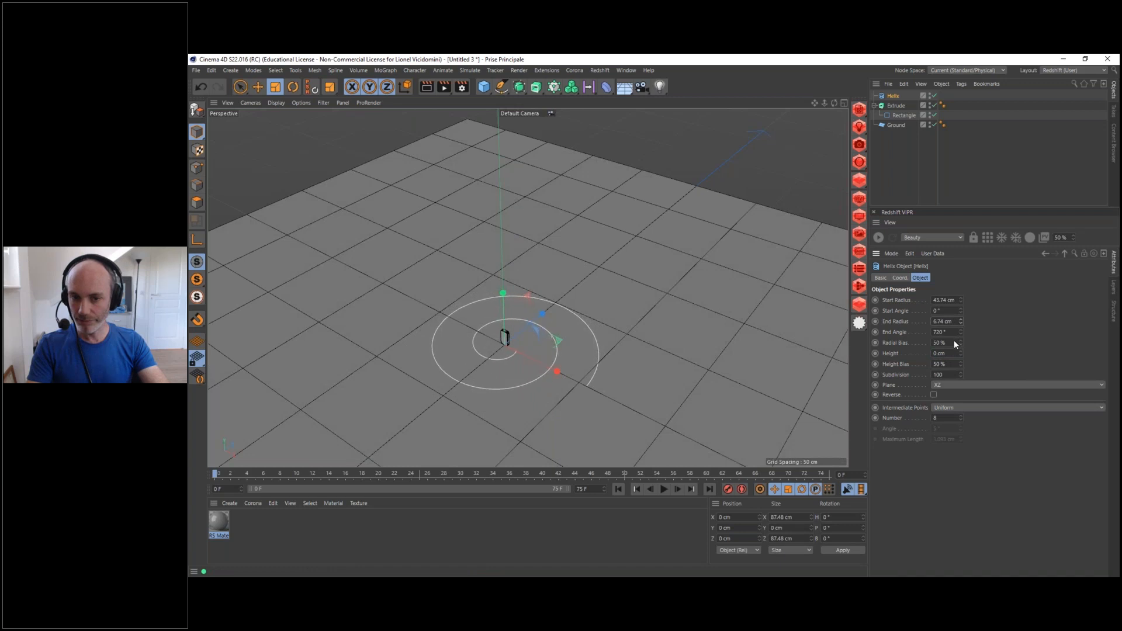
left_click_drag(421, 310, 590, 240, "alt")
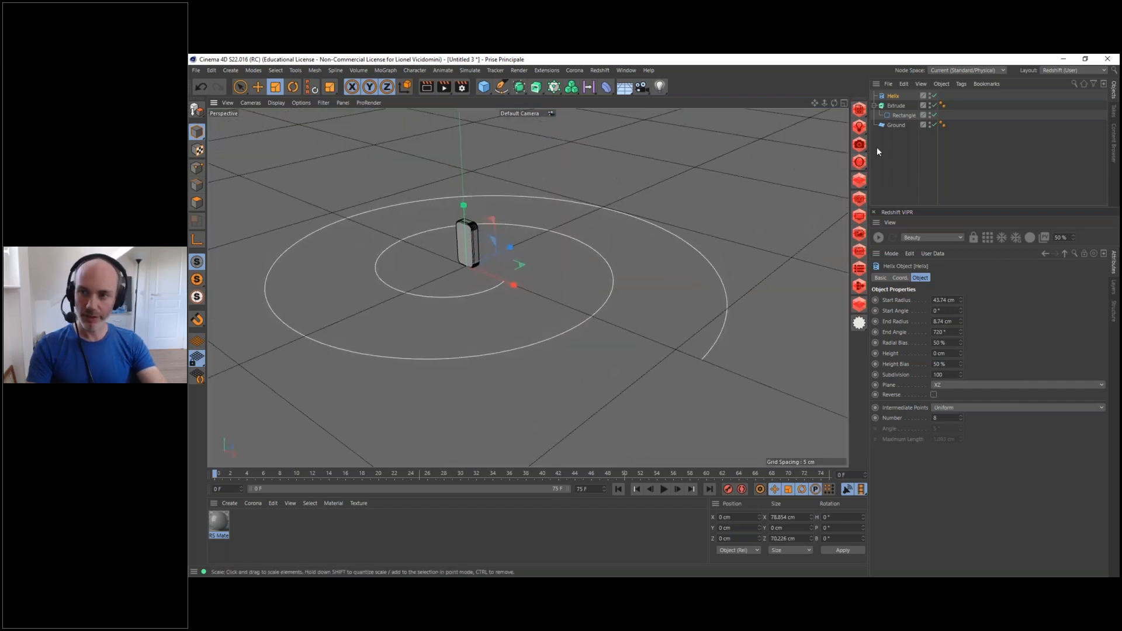
Rename the Extrude object to Dominos and collapse its hierarchy
double_click(897, 105)
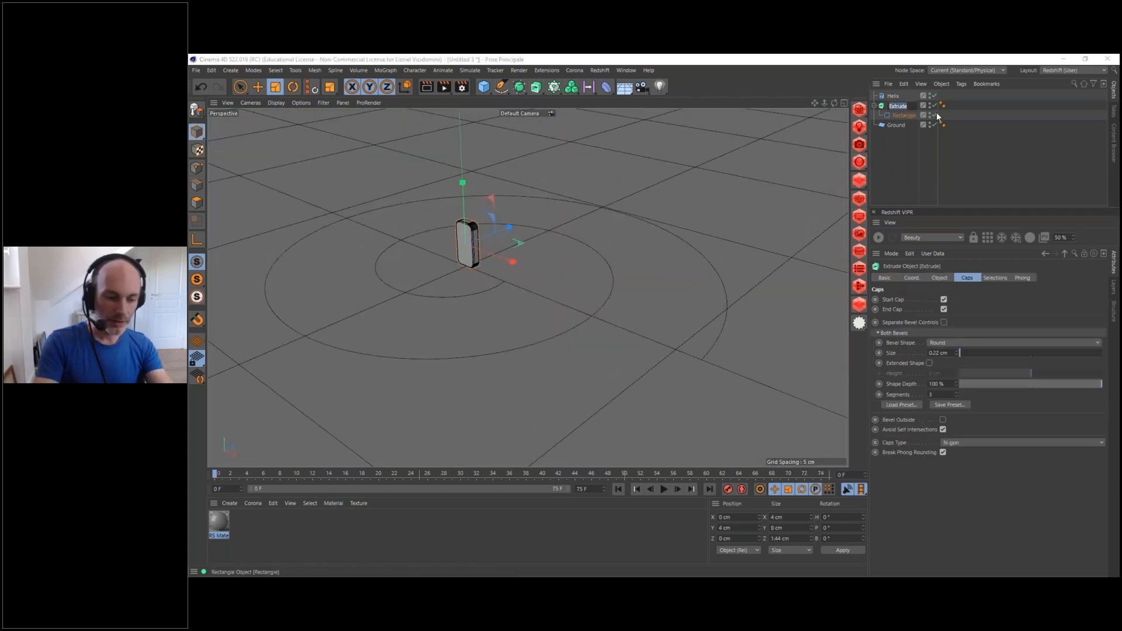
type("Dominos")
key("Return")
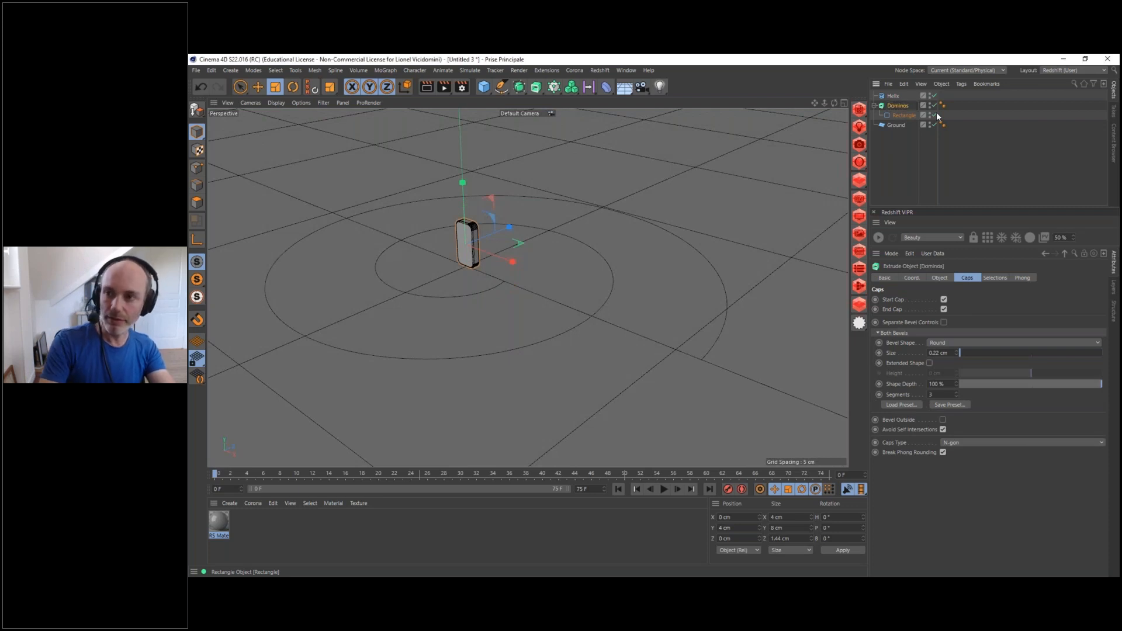
left_click(874, 106)
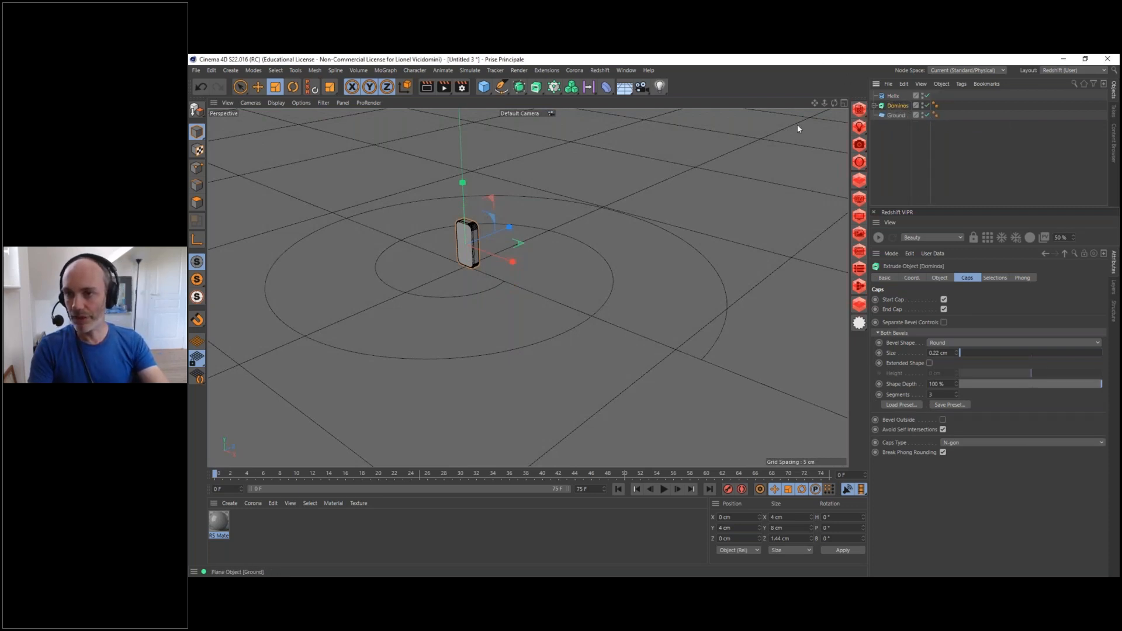
Place Dominos in a Cloner set to Object mode, distribute the clones along the Helix and set the count to 50
left_click(555, 87, "alt")
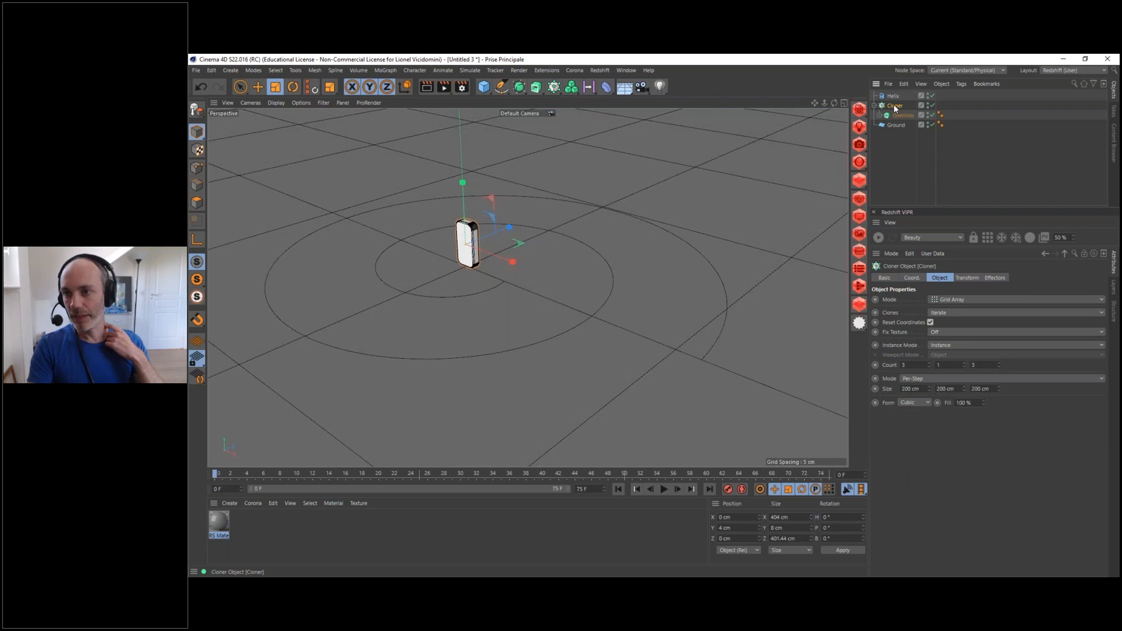
left_click(946, 297)
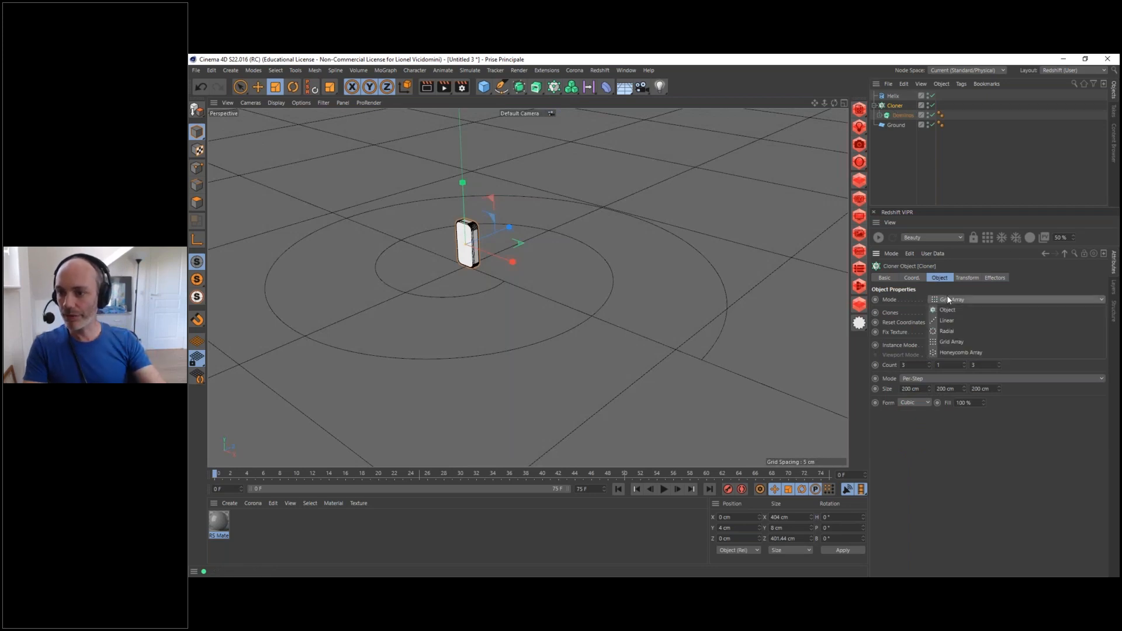
left_click(948, 310)
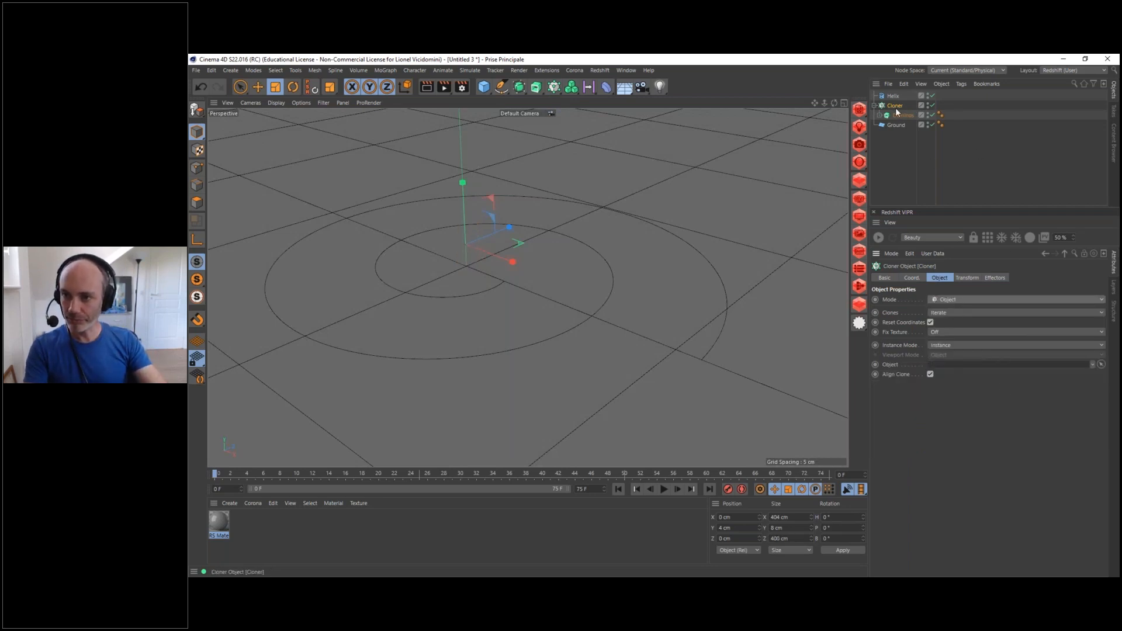
left_click_drag(892, 96, 949, 364)
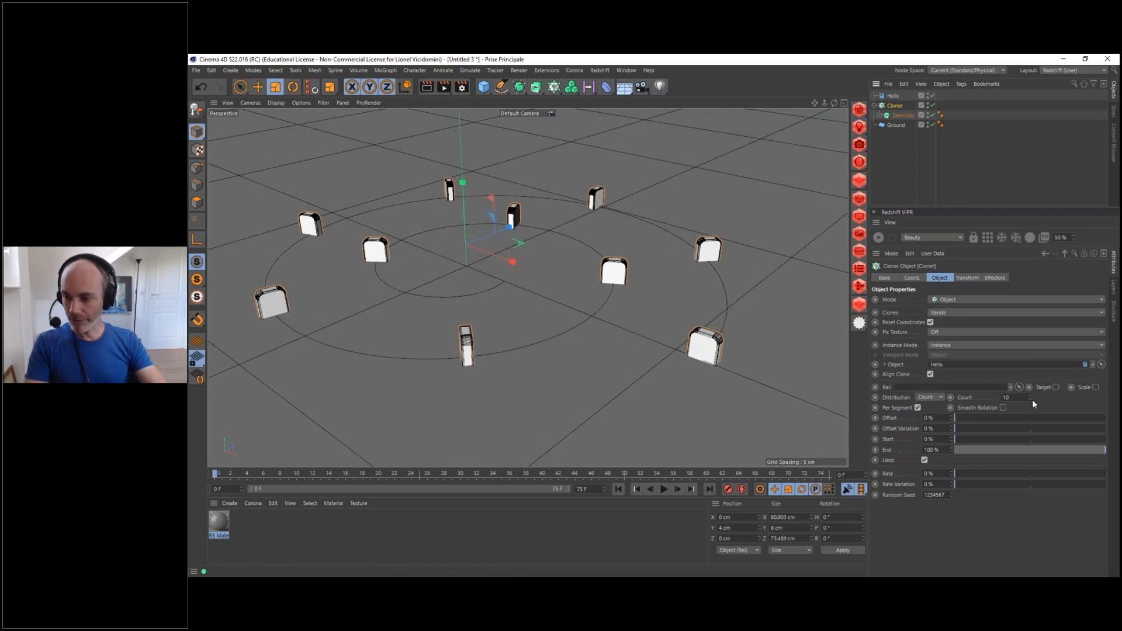
left_click_drag(1030, 395, 1038, 374)
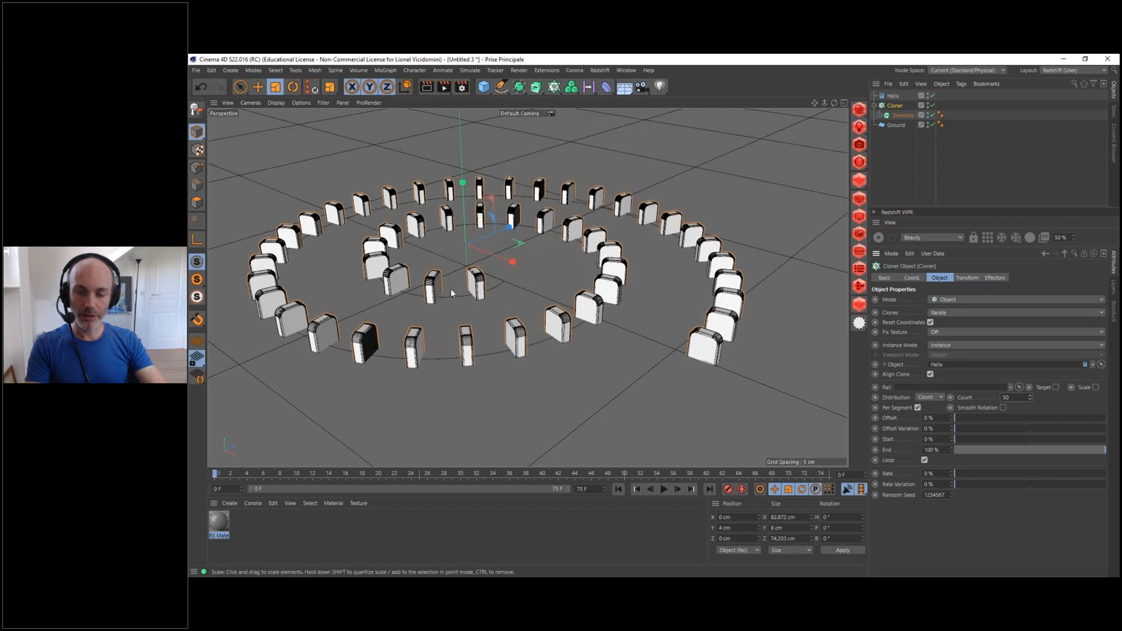
left_click_drag(507, 334, 397, 272, "alt")
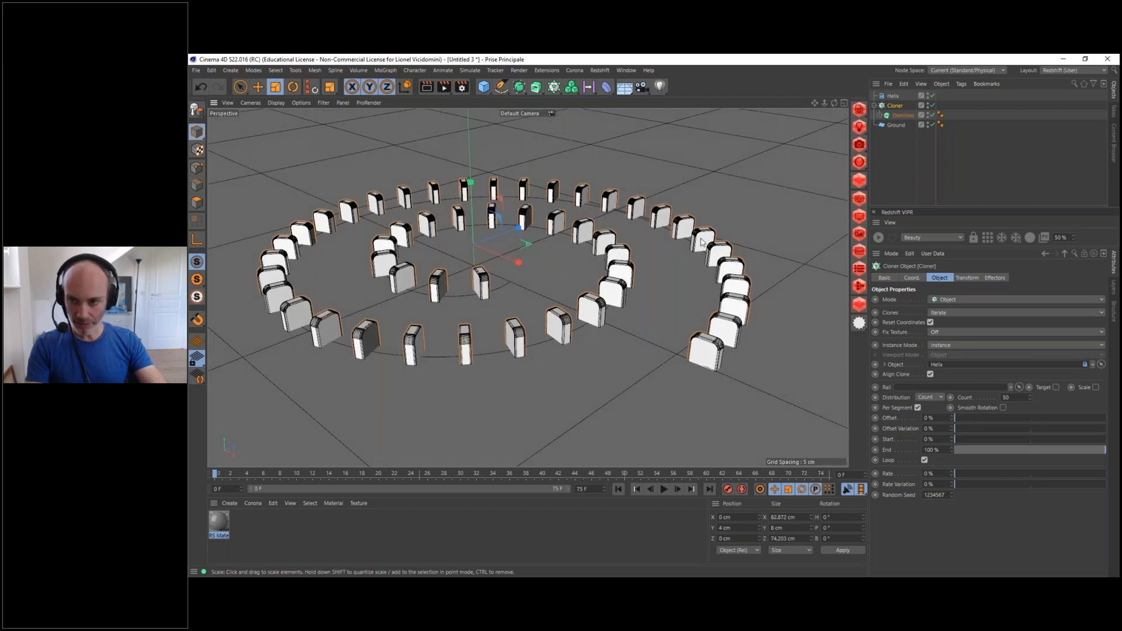
Disable the Cloner and frame the single Dominos object in the viewport
left_click(892, 96)
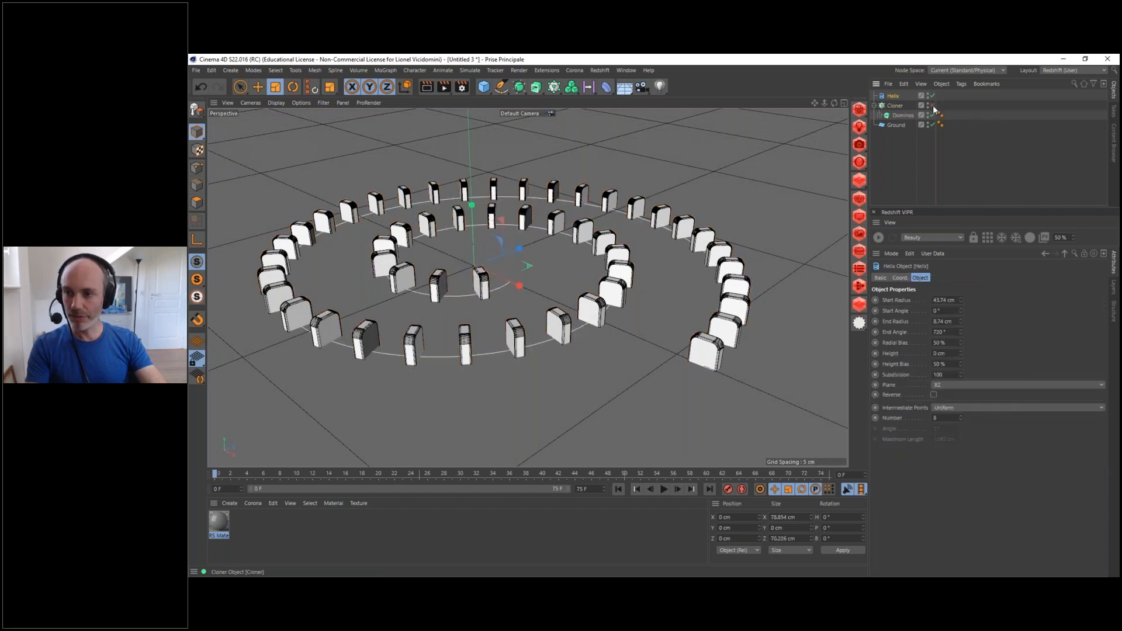
left_click(932, 106)
left_click(903, 115)
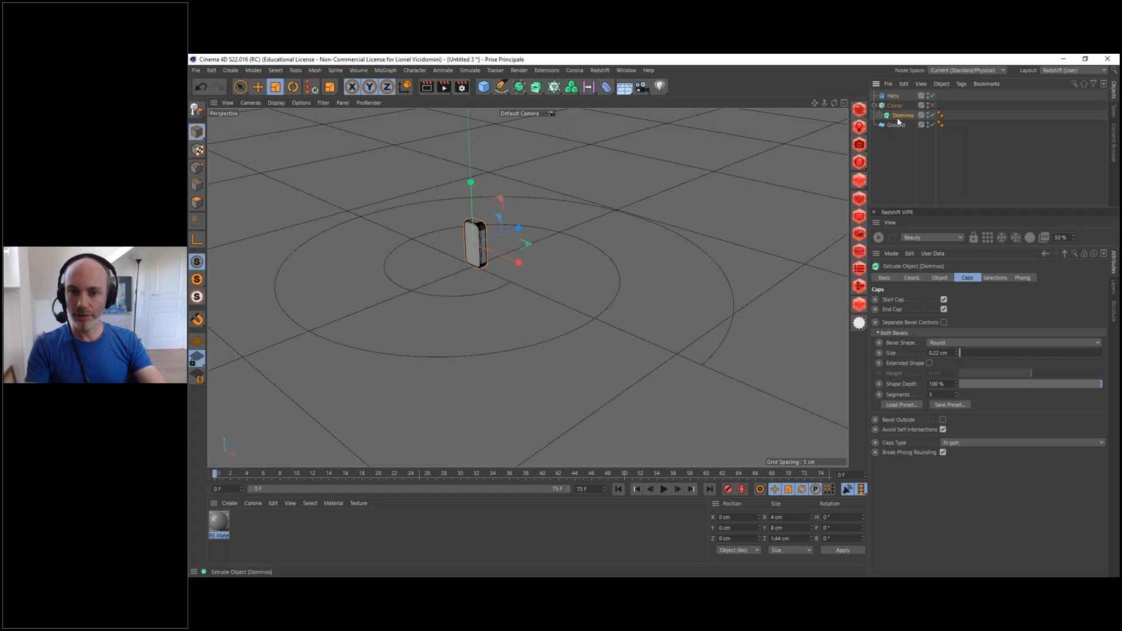
key("o")
left_click_drag(525, 261, 583, 227, "alt")
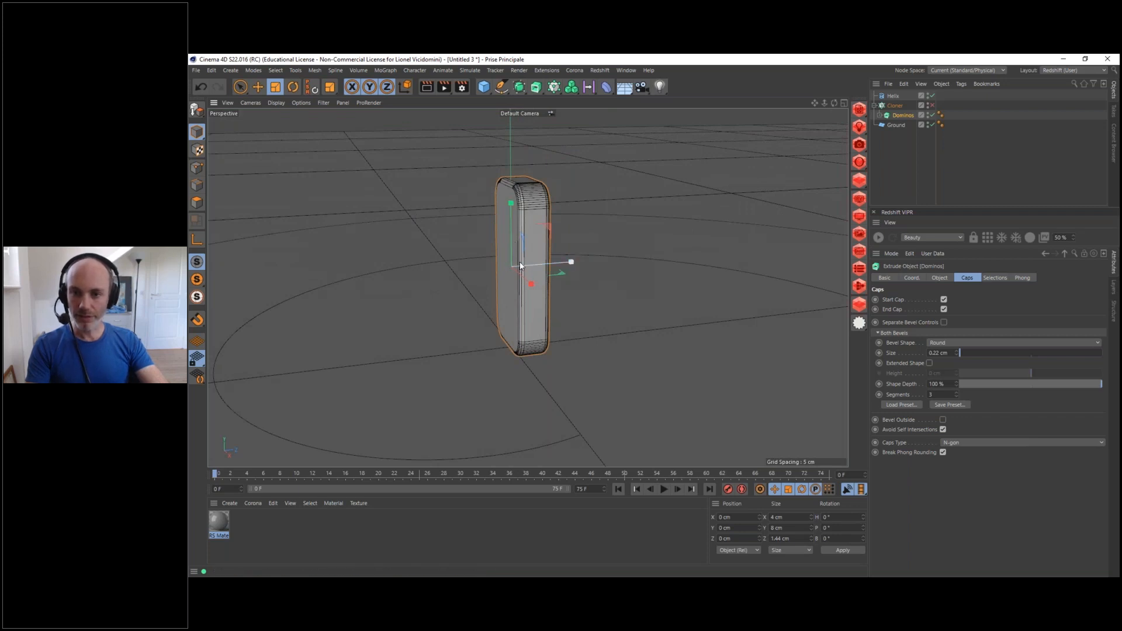
Try to move the Dominos object's axis down in axis modification mode, and undo the move
left_click(196, 241)
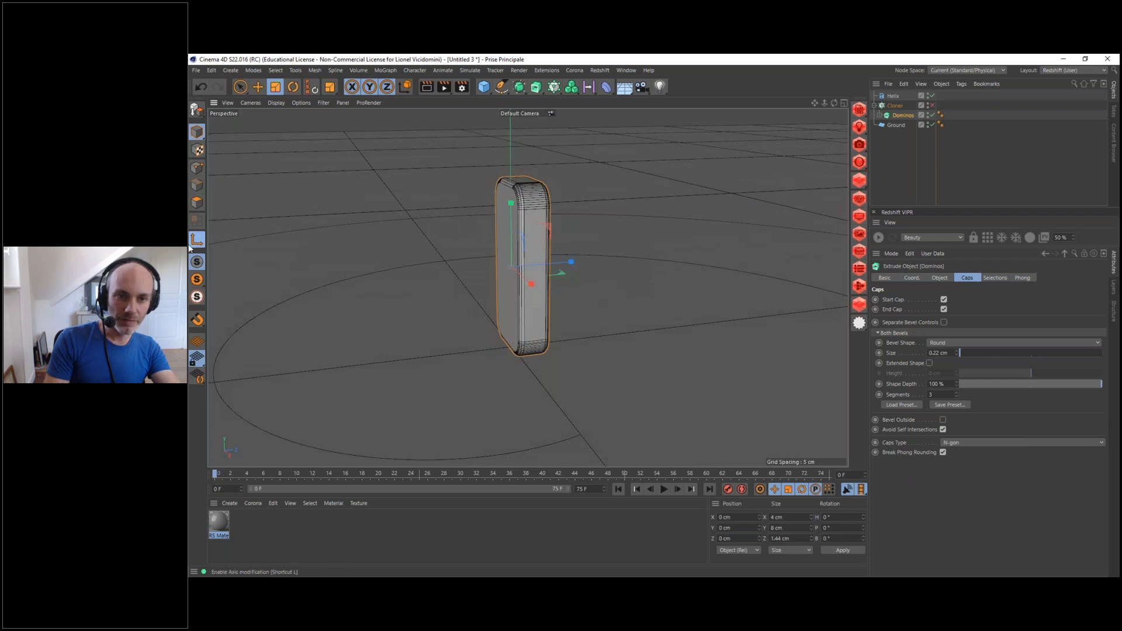
left_click(258, 87)
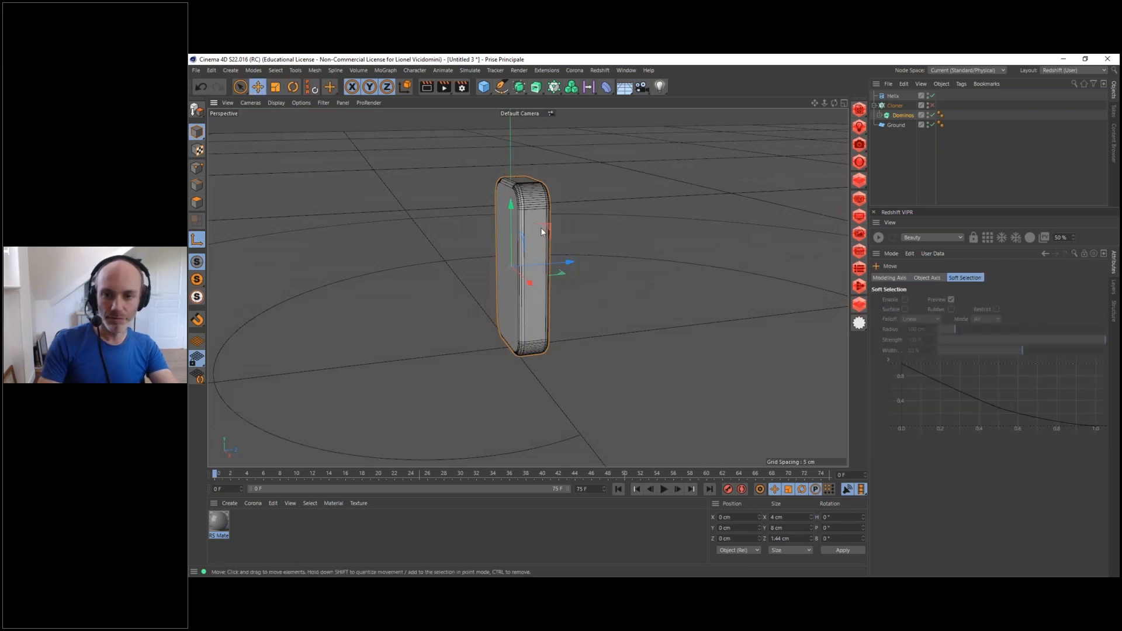
left_click_drag(511, 212, 510, 268)
key("ctrl+z")
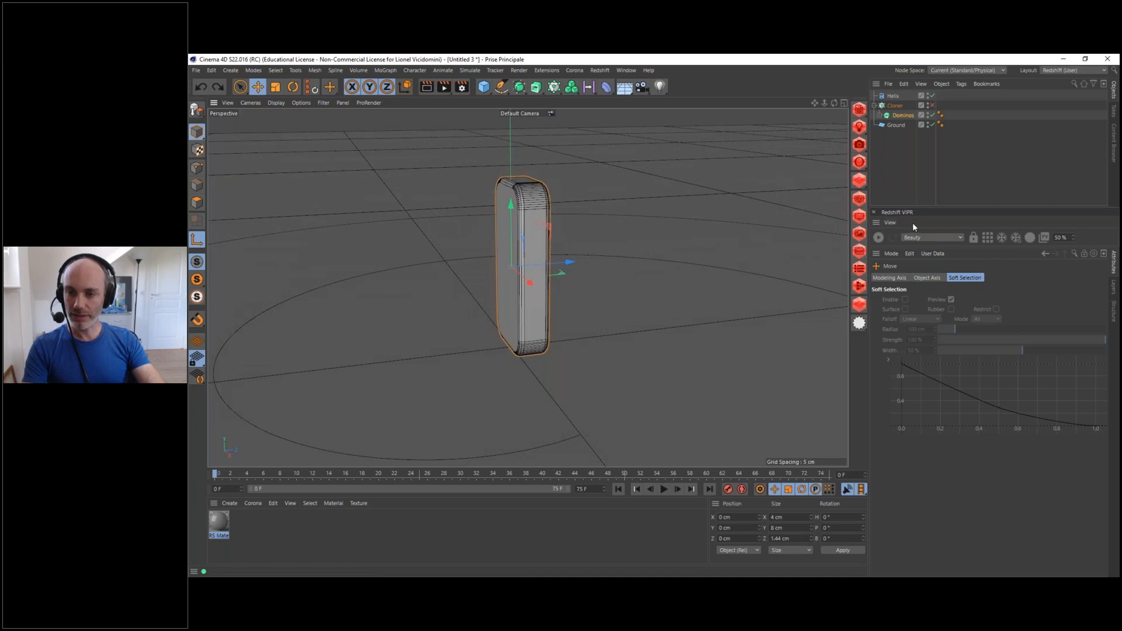
Enable quantizing in the modeling settings with a movement step of 1 cm
left_click(891, 254)
left_click(1118, 266)
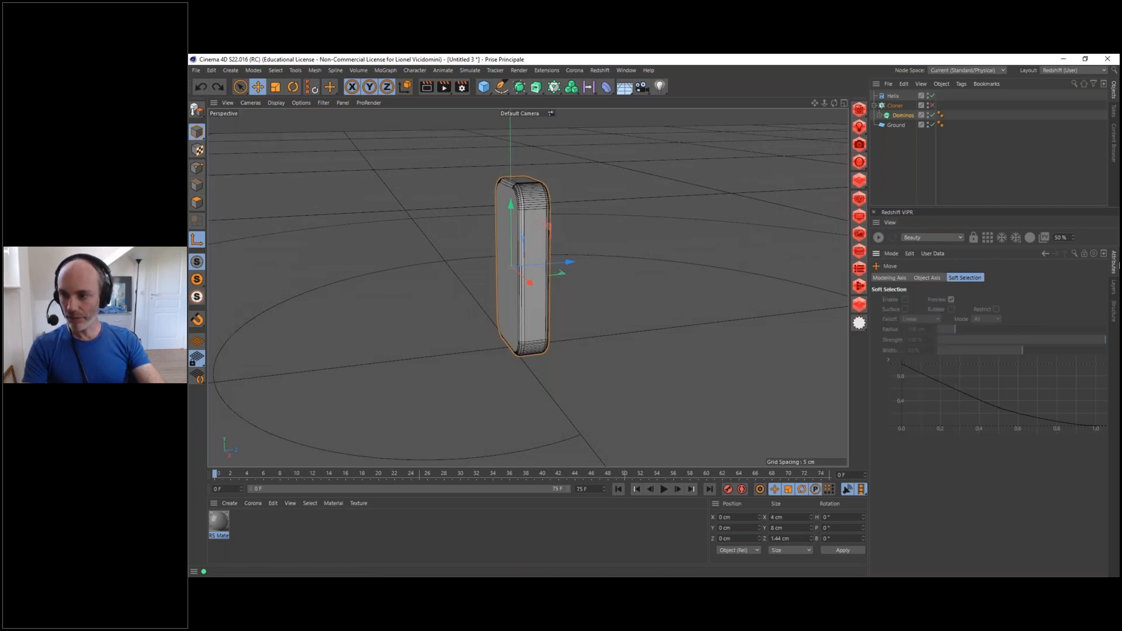
left_click(894, 254)
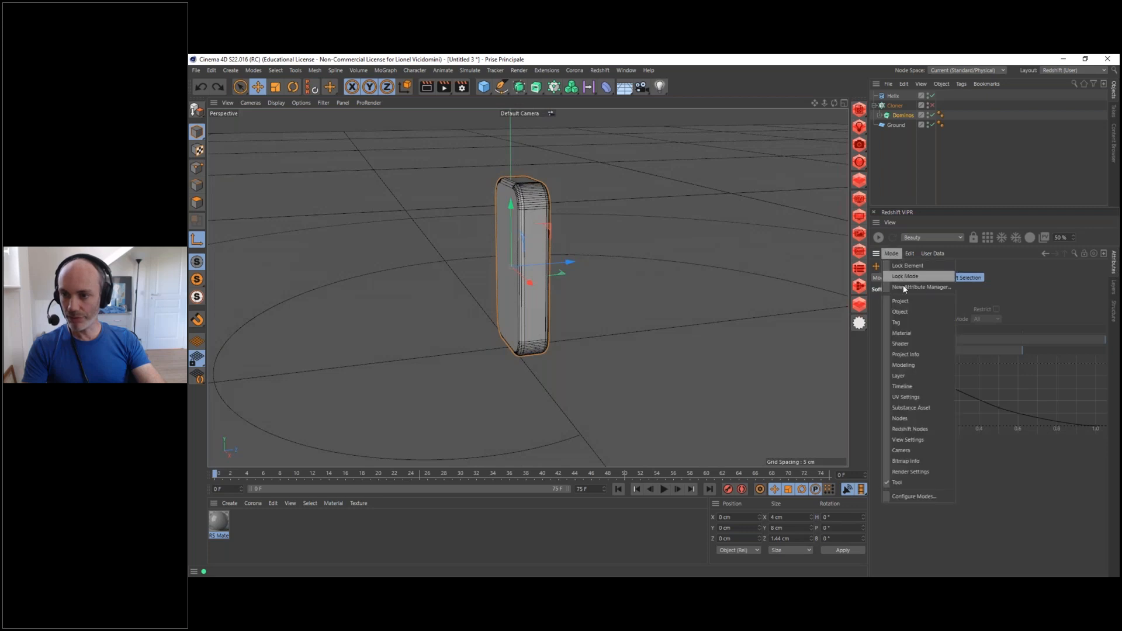
left_click(904, 366)
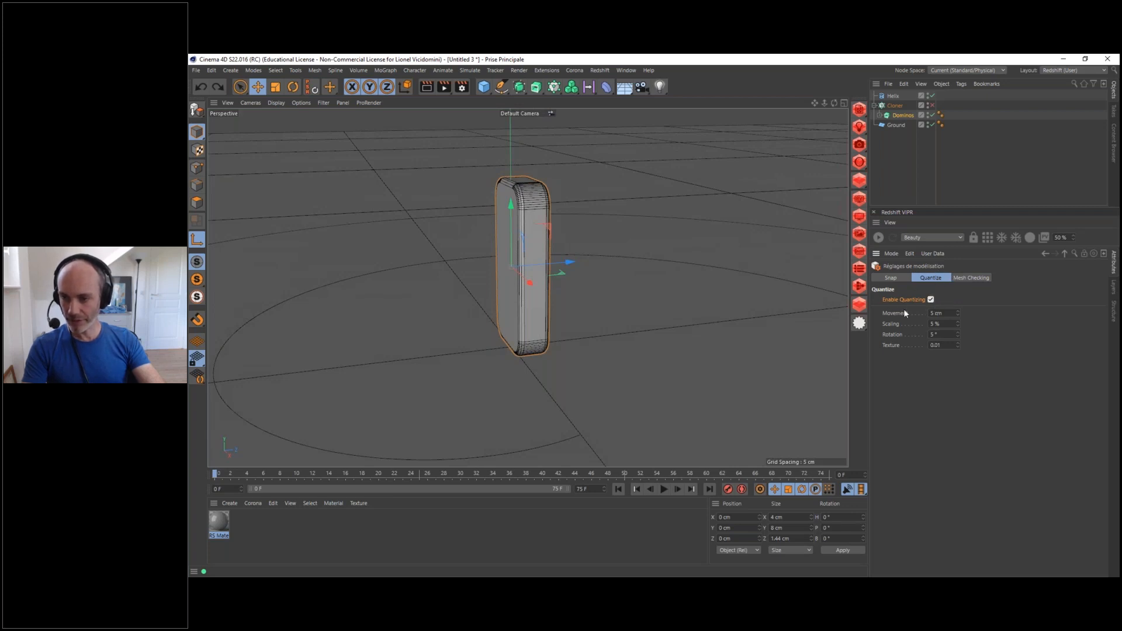
left_click_drag(948, 313, 833, 357)
type("1")
key("Return")
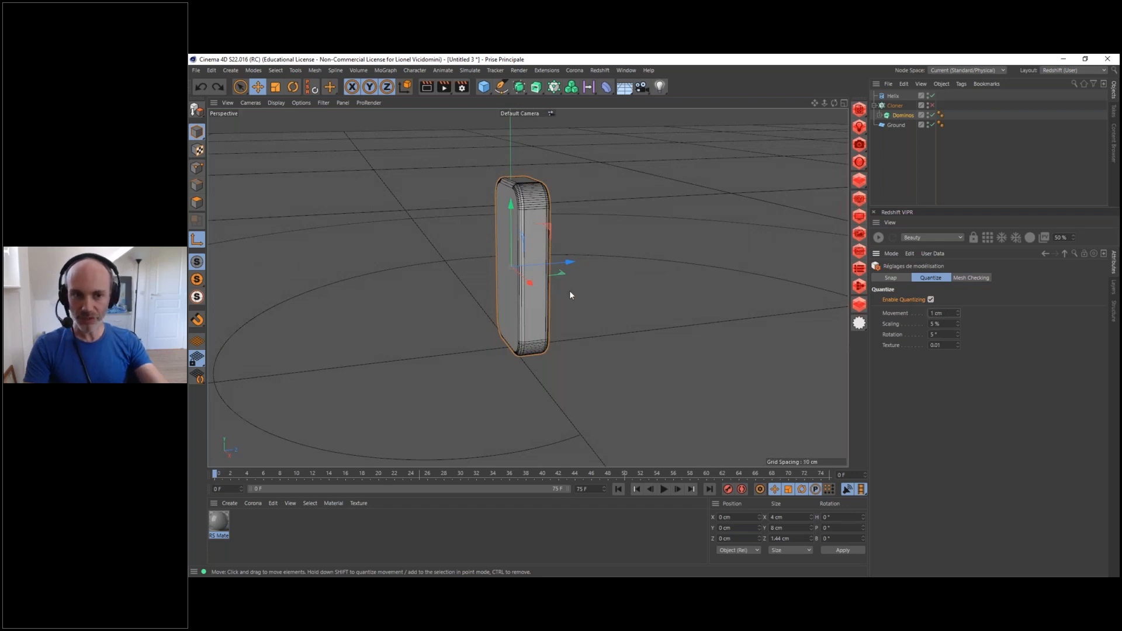
Move only the Dominos object's axis down to its base at Y -4 cm, and turn quantizing off
left_click(197, 240)
left_click_drag(512, 209, 508, 318)
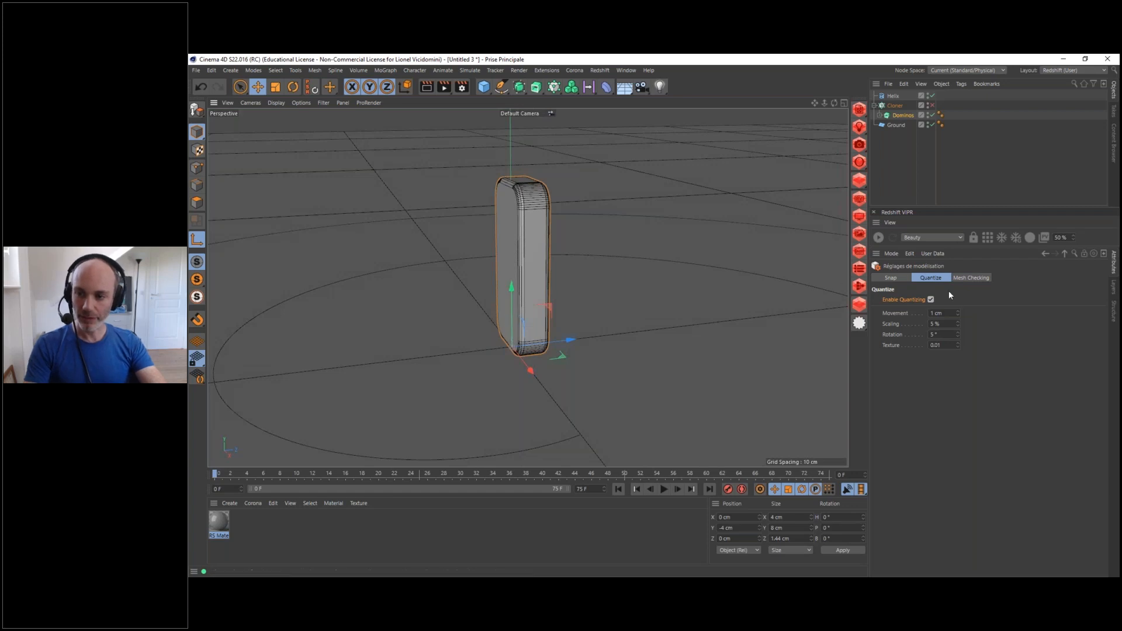
left_click(931, 300)
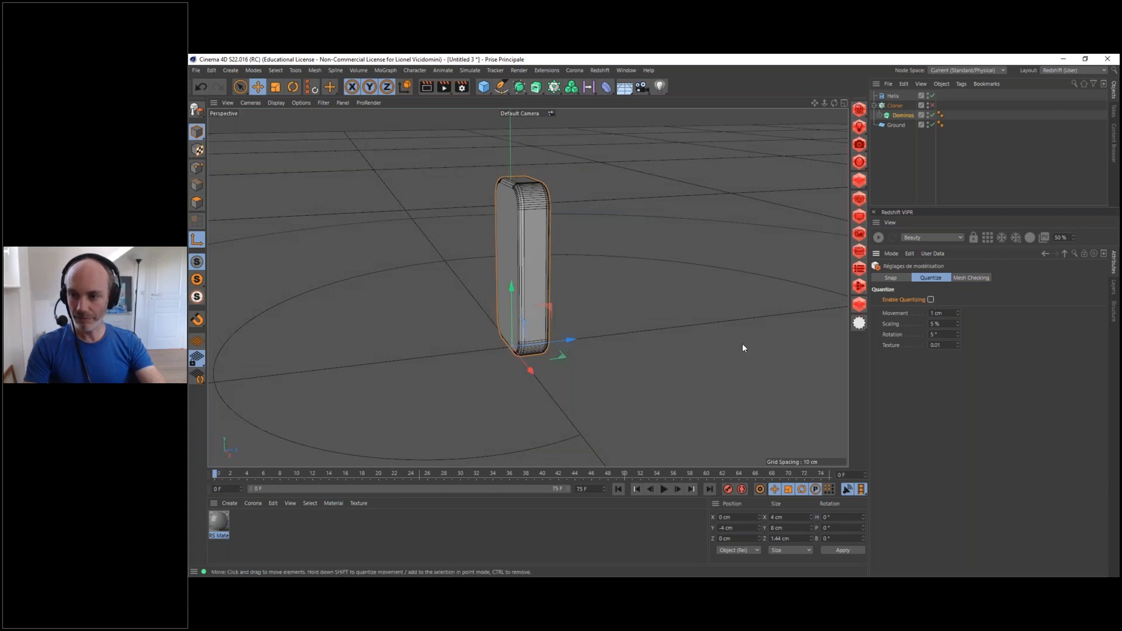
Move only the Cloner's axis down to the domino's base at Y 0 cm, and re-enable the Cloner
left_click_drag(518, 328, 548, 301, "alt")
left_click(999, 156)
left_click(892, 106)
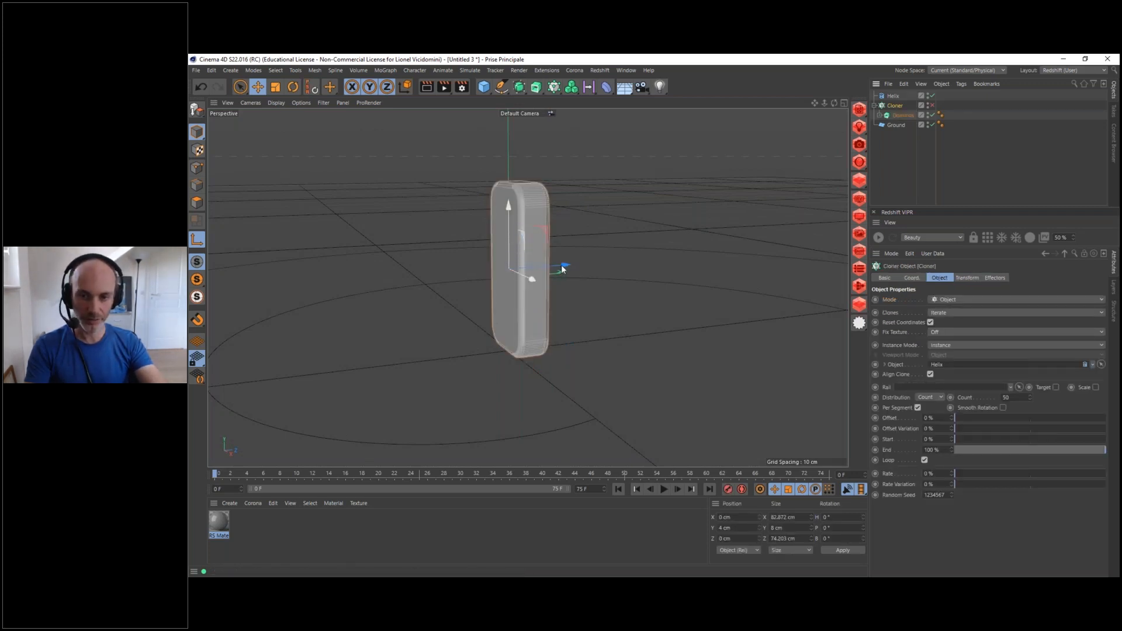
left_click_drag(562, 245, 564, 220)
key("ctrl+z")
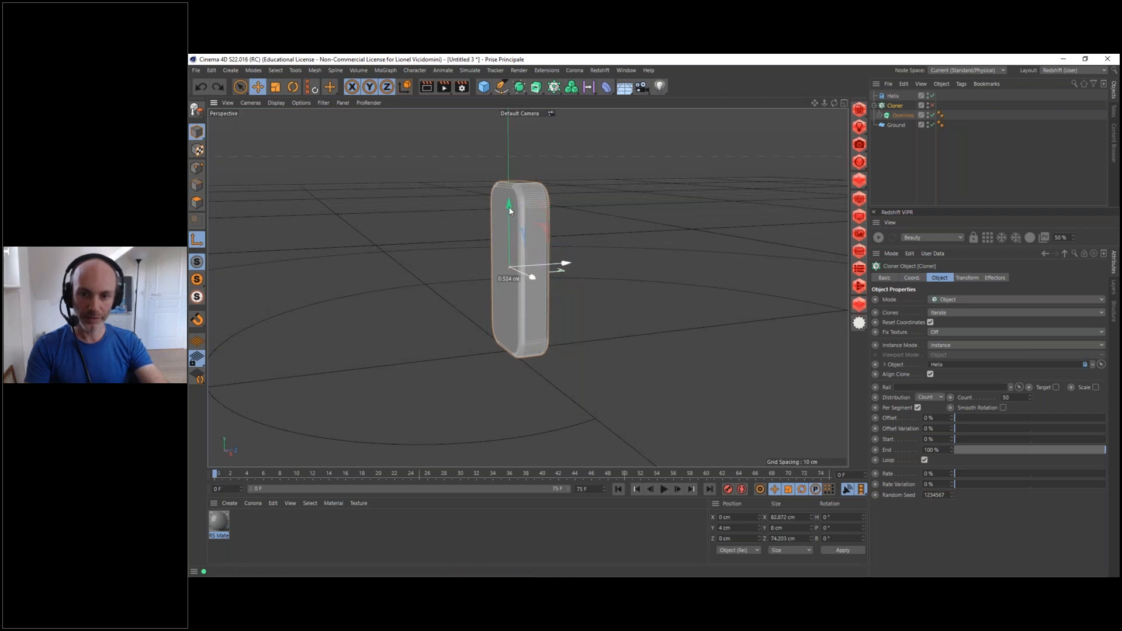
mouse_move(508, 221)
left_mouse_down()
mouse_move(511, 169)
mouse_move(517, 196)
mouse_move(520, 176)
mouse_move(507, 208)
left_mouse_up()
left_click(199, 240)
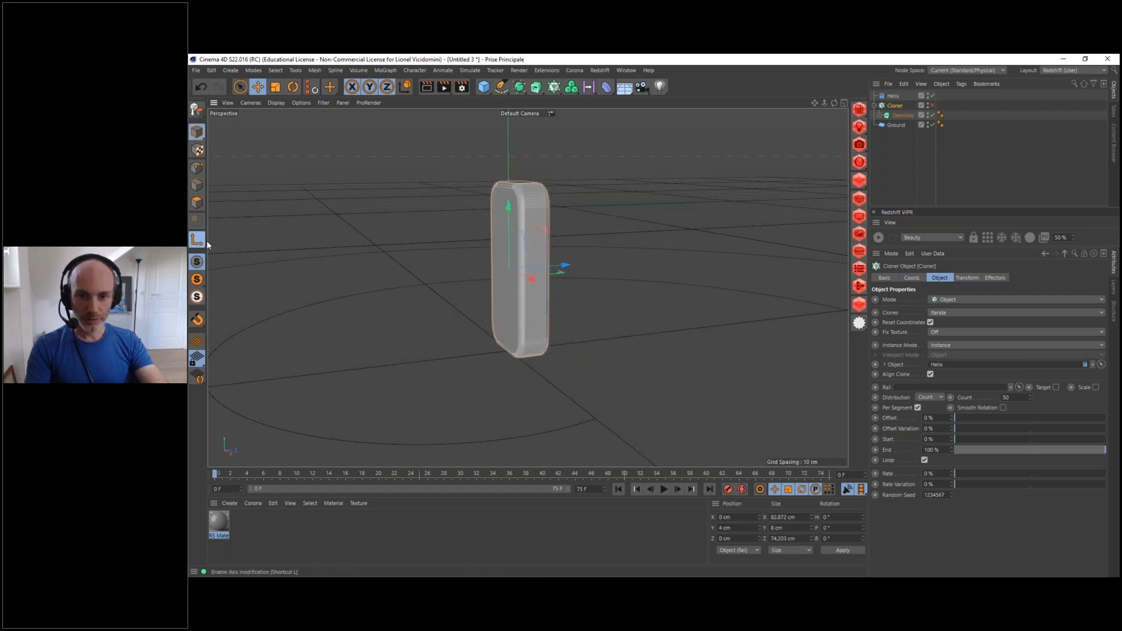
left_click_drag(507, 208, 508, 291)
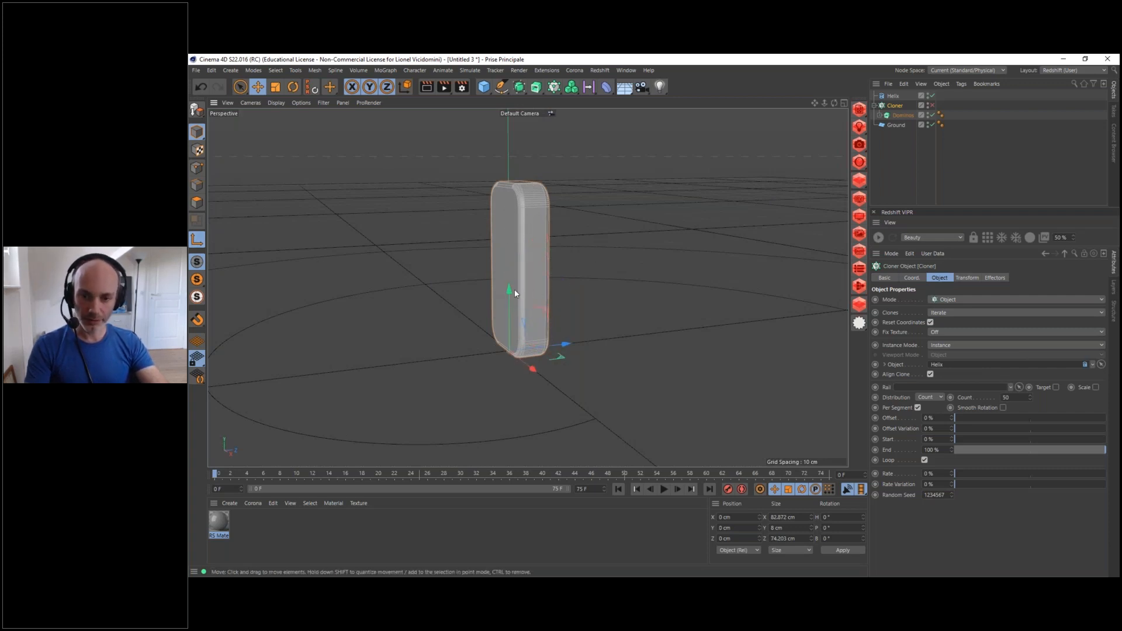
left_click(196, 240)
left_click_drag(514, 327, 497, 362, "alt")
left_click(932, 106)
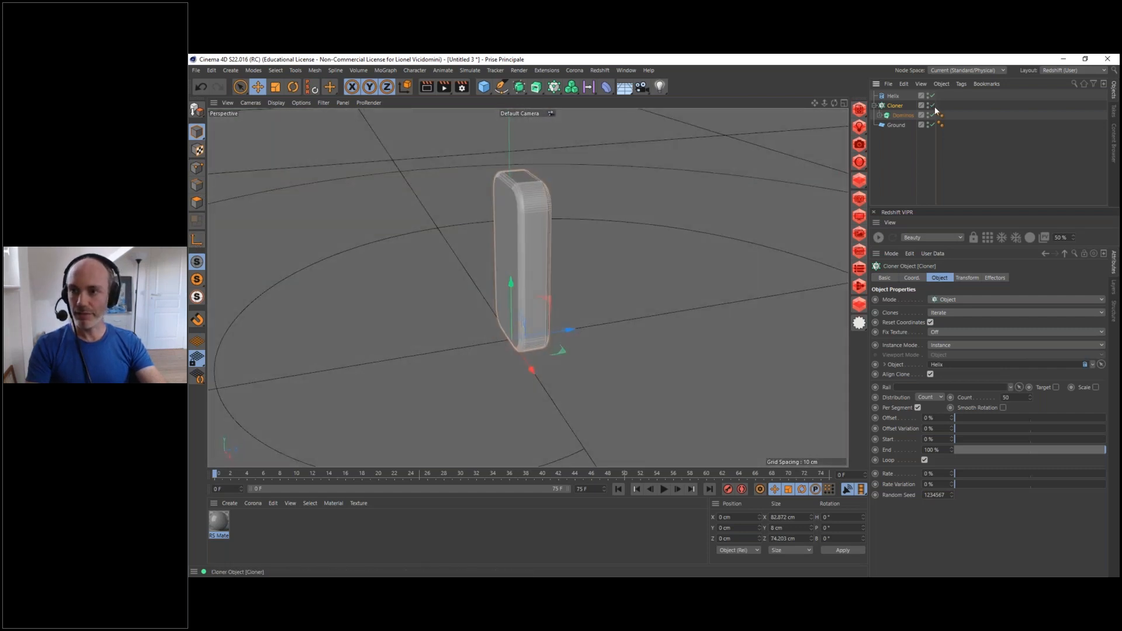
Reverse the direction of the Helix spline that carries the dominoes
mouse_move(661, 251)
right_mouse_down("alt")
mouse_move(619, 251)
mouse_move(636, 260)
right_mouse_up("alt")
middle_click_drag(635, 261, 551, 278, "alt")
mouse_move(542, 281)
left_mouse_down("alt")
mouse_move(553, 200)
mouse_move(641, 202)
mouse_move(533, 287)
mouse_move(531, 305)
left_mouse_up("alt")
middle_click_drag(587, 249, 558, 277, "alt")
right_click_drag(559, 277, 586, 274, "alt")
left_click(893, 97)
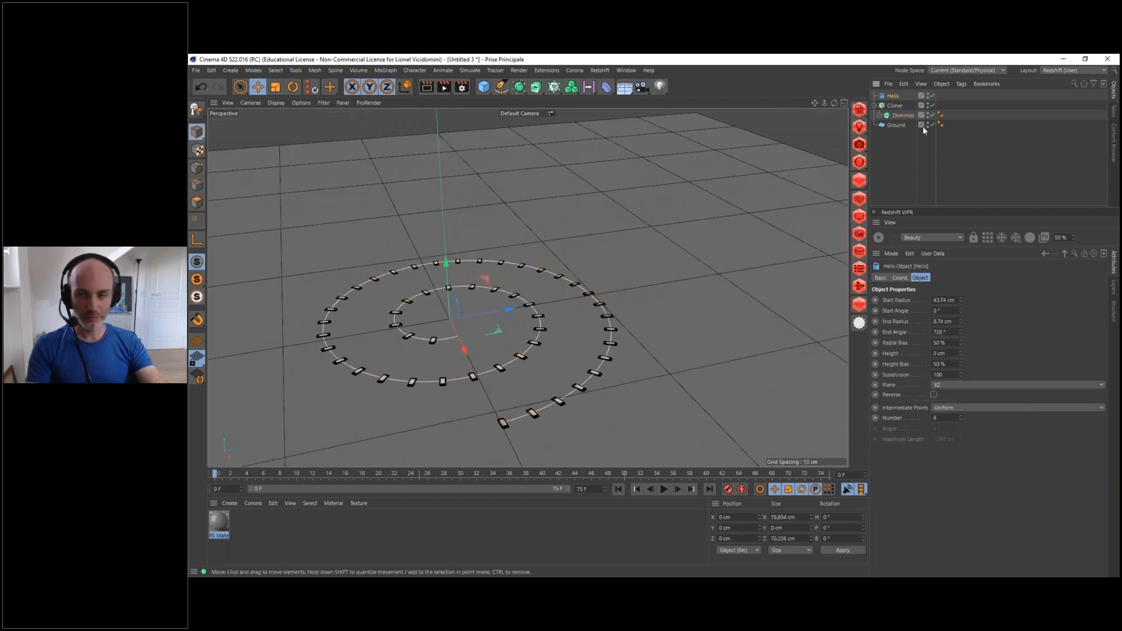
left_click(933, 394)
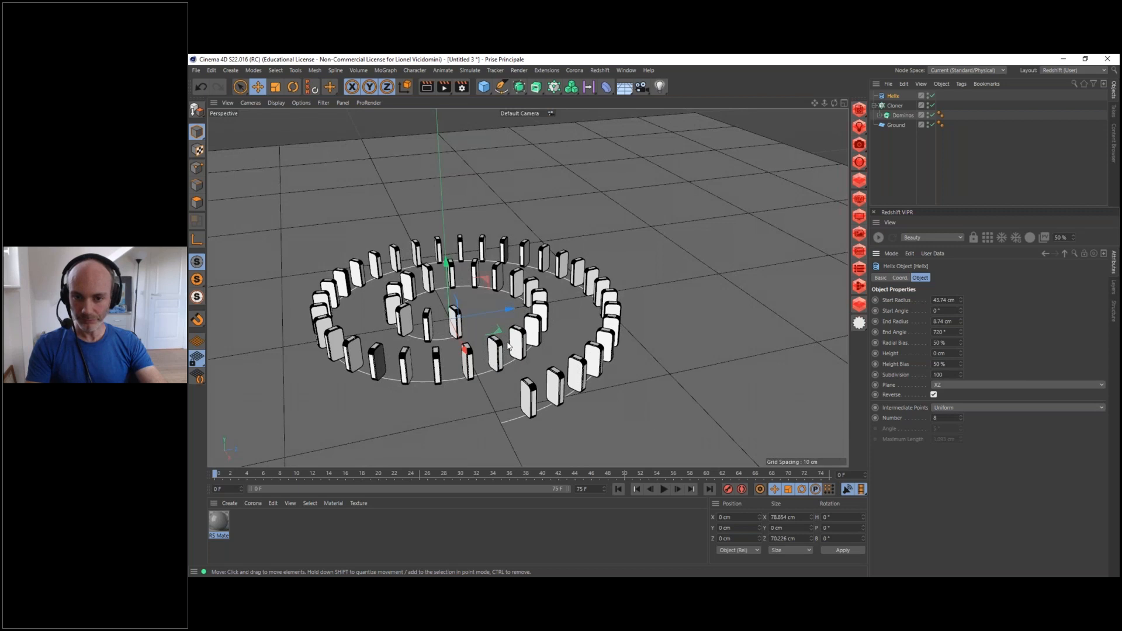
scroll(508, 346, "up", 5)
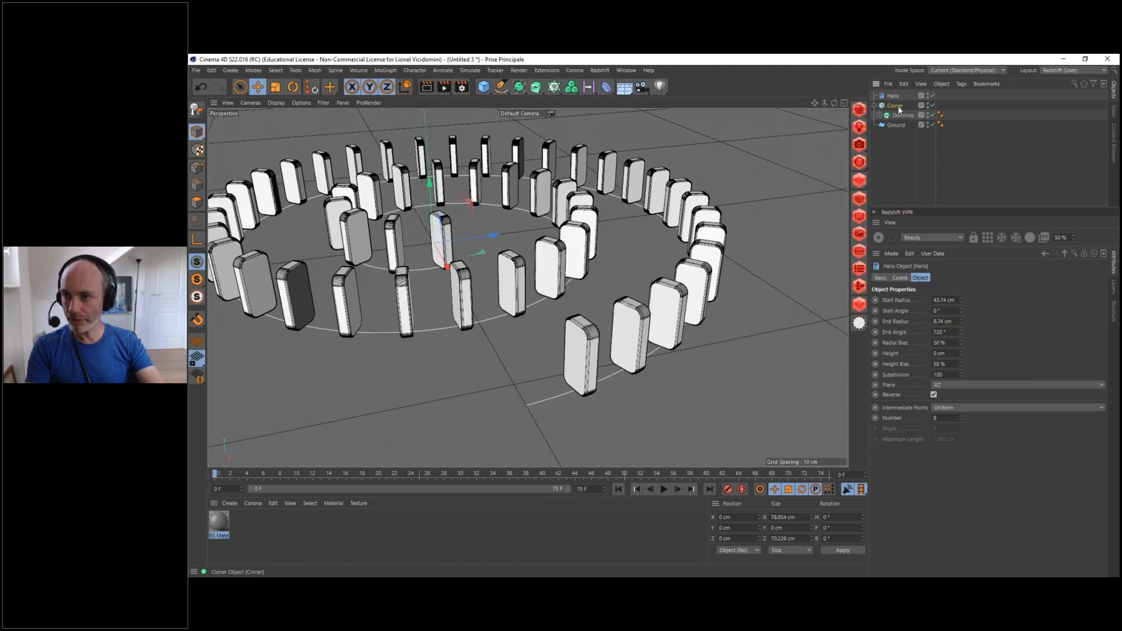
Increase the Cloner's count along the helix to 59
left_click(895, 106)
left_click_drag(1029, 397, 1032, 392)
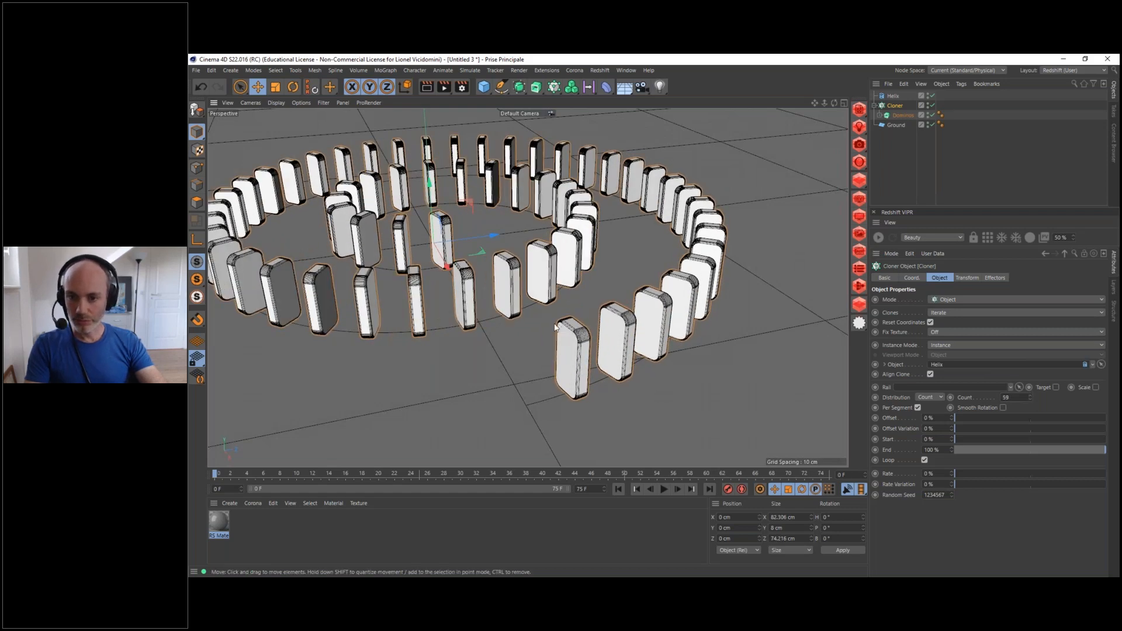
left_click_drag(538, 321, 604, 320, "alt")
left_click_drag(603, 319, 567, 287, "alt")
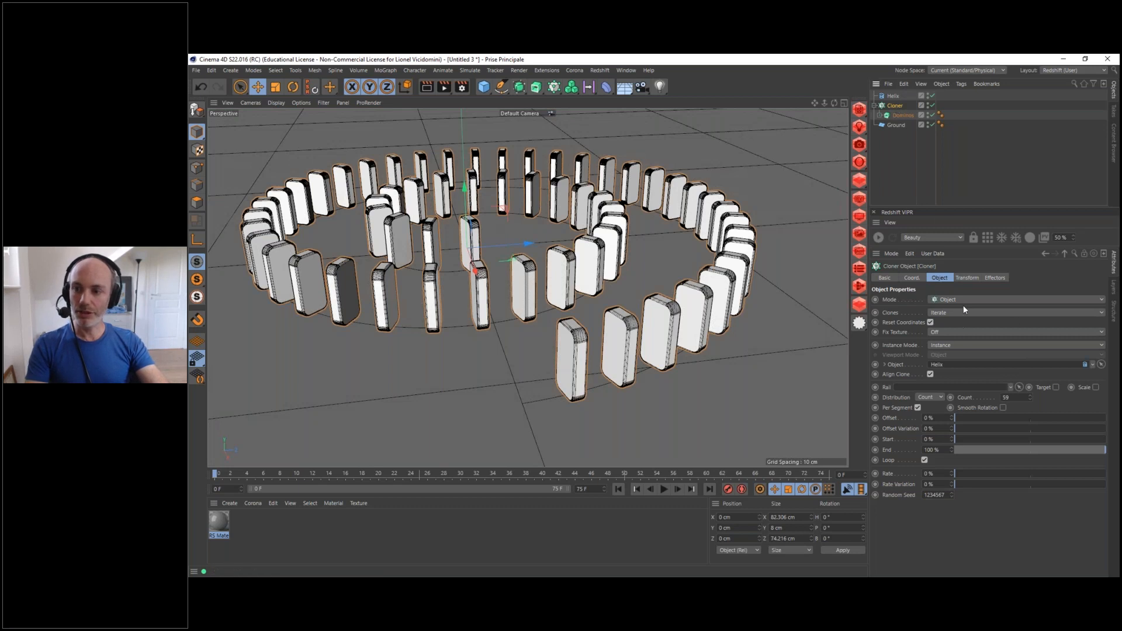
Switch the Cloner to Linear mode with 17 clones, a Y offset of 0 cm and a Z offset of 5 cm per step
left_click(949, 299)
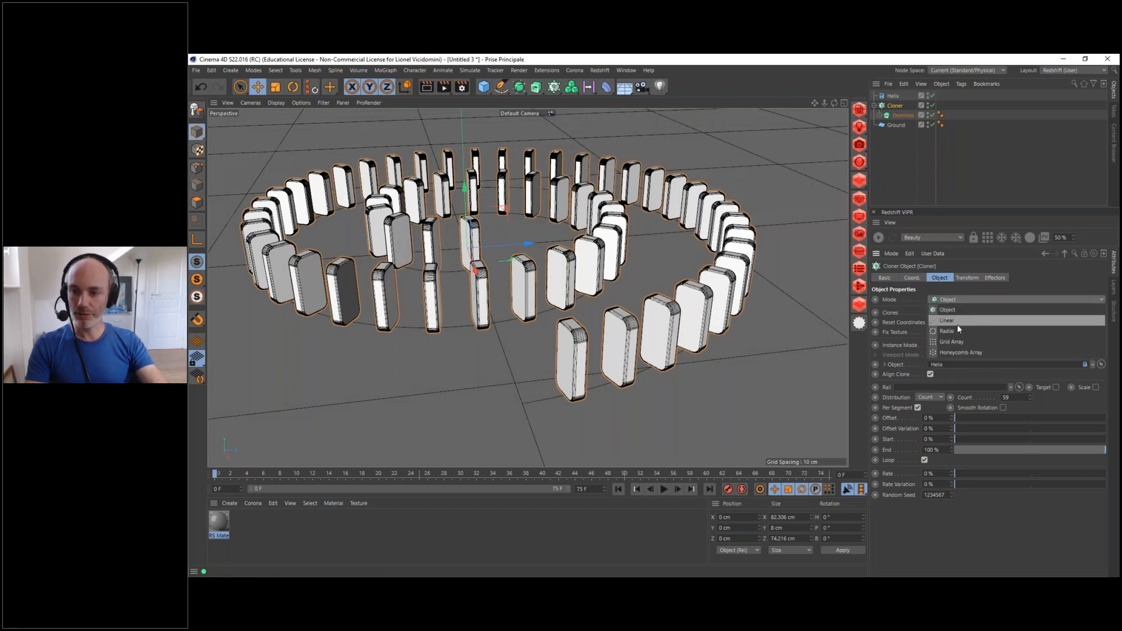
left_click(948, 321)
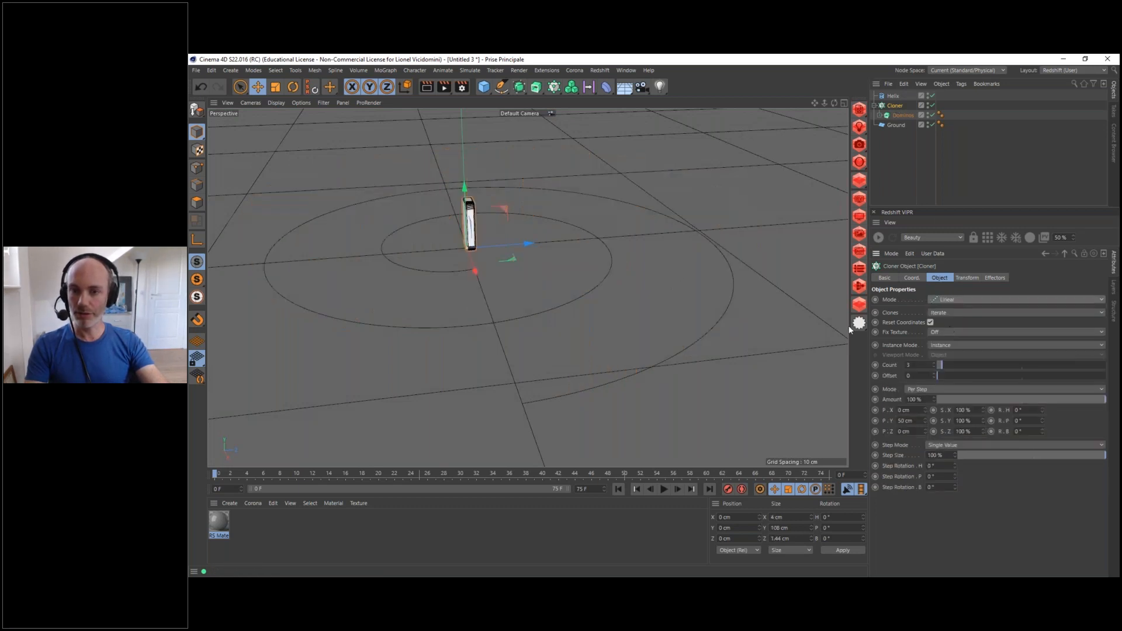
mouse_move(916, 419)
left_mouse_down()
mouse_move(886, 441)
mouse_move(925, 427)
left_mouse_up()
type("0")
left_click(924, 429)
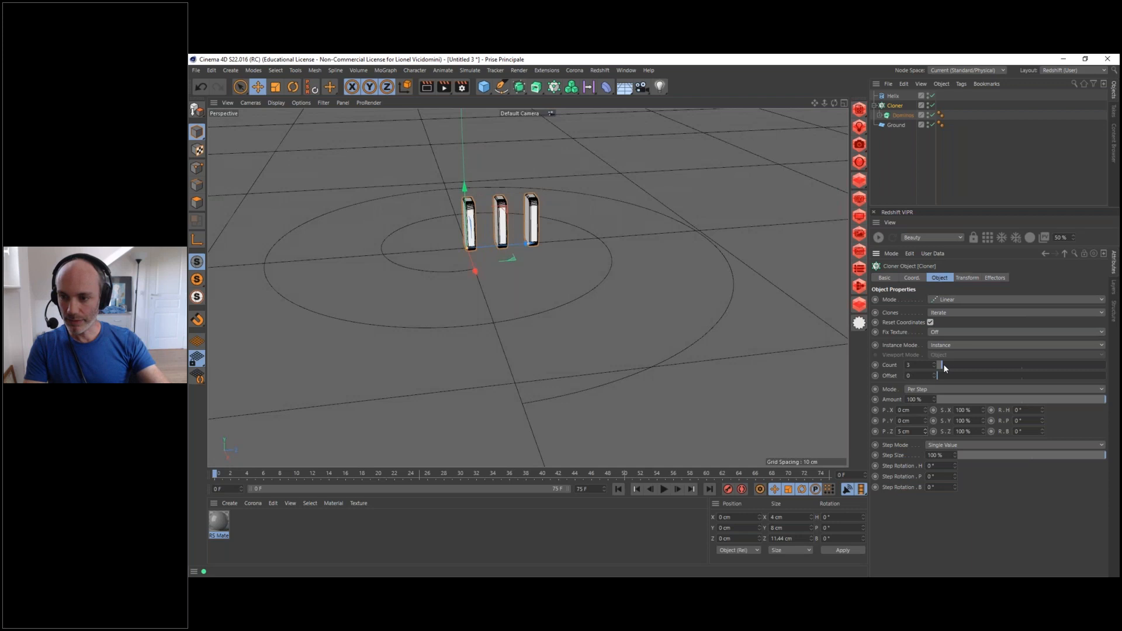
left_click_drag(947, 364, 966, 364)
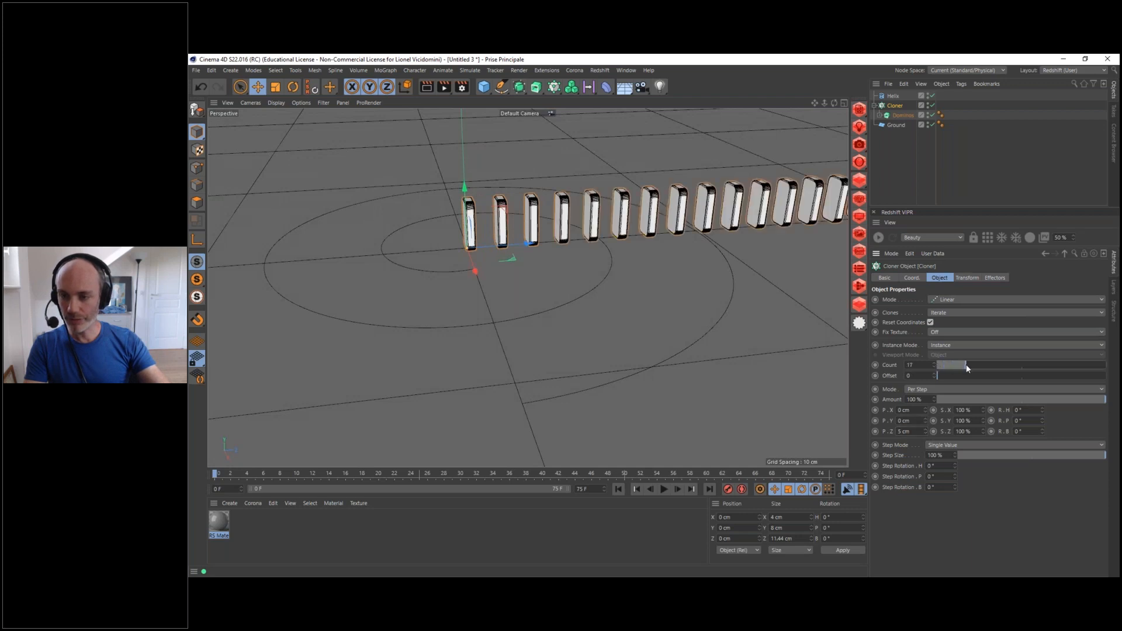
scroll(674, 233, "up", 2)
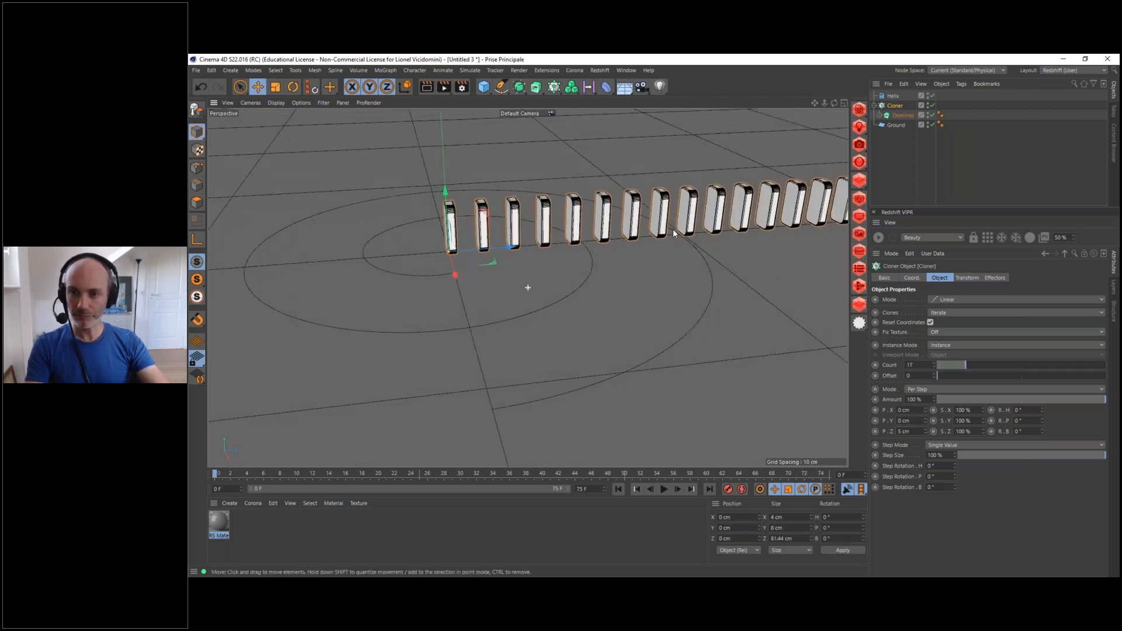
middle_click_drag(673, 232, 618, 286, "alt")
scroll(619, 287, "down", 2)
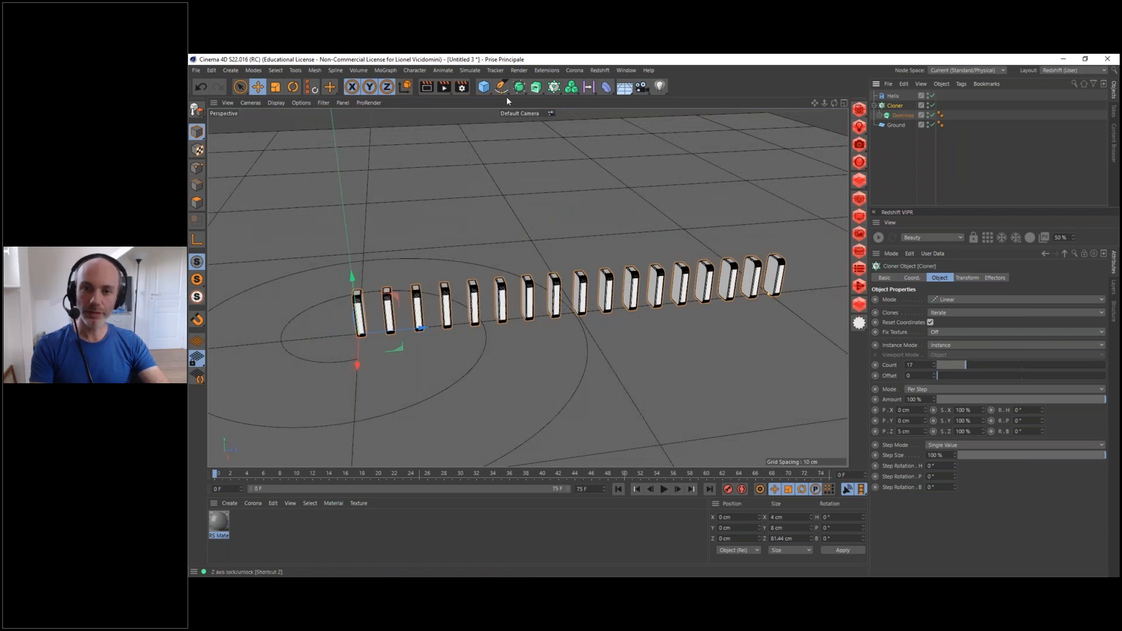
Add a Plain effector to the Cloner and turn off its position transform
left_click_drag(553, 86, 727, 105)
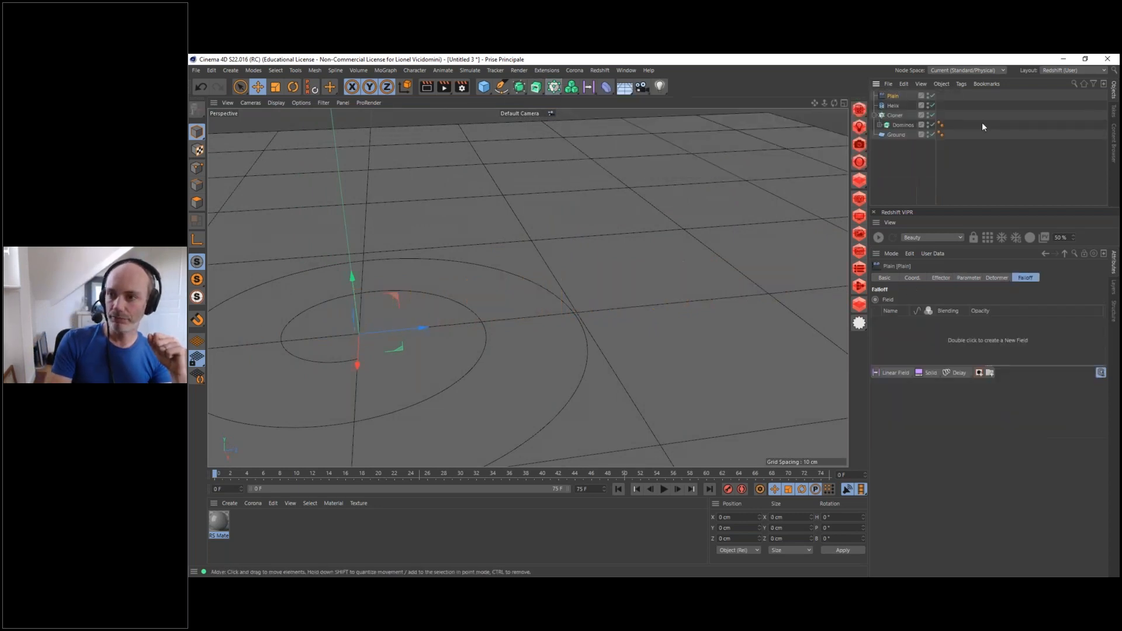
left_click(970, 278)
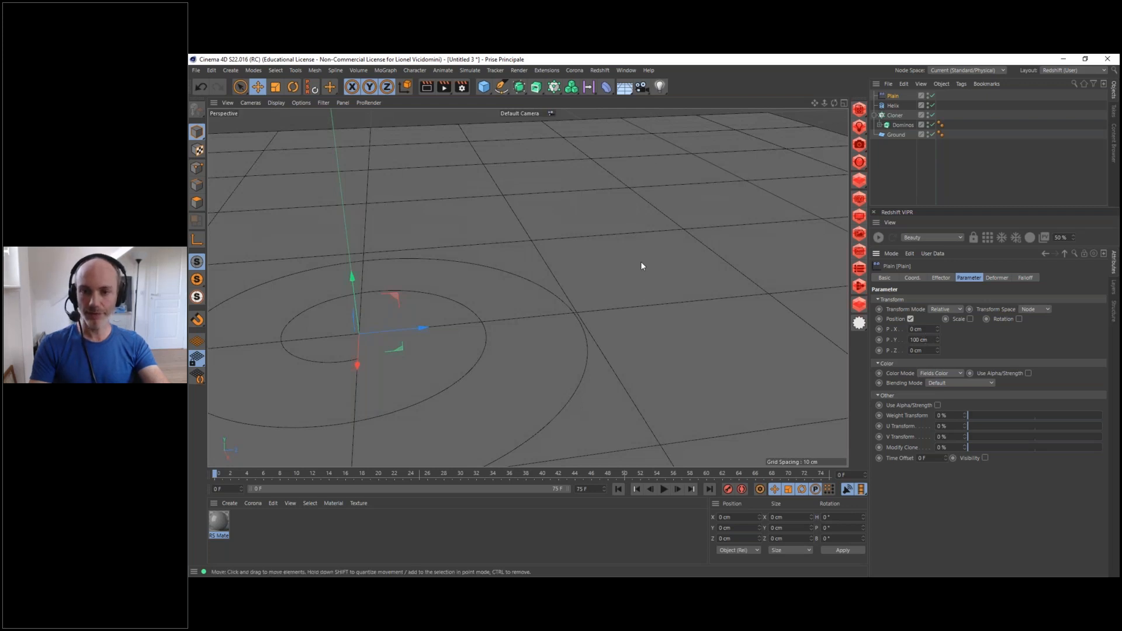
right_click_drag(643, 261, 507, 289, "alt")
left_click_drag(524, 288, 583, 250, "alt")
middle_click_drag(627, 178, 567, 297, "alt")
right_click_drag(566, 295, 690, 256, "alt")
left_click(910, 318)
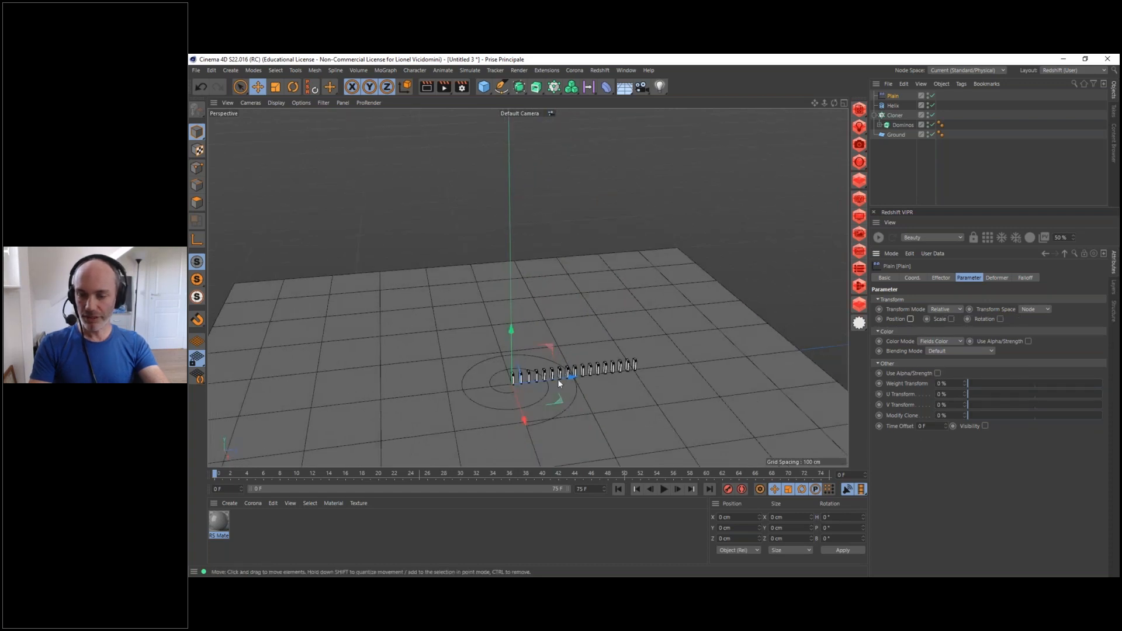
right_click_drag(557, 379, 672, 261, "alt")
middle_click_drag(672, 261, 671, 259, "alt")
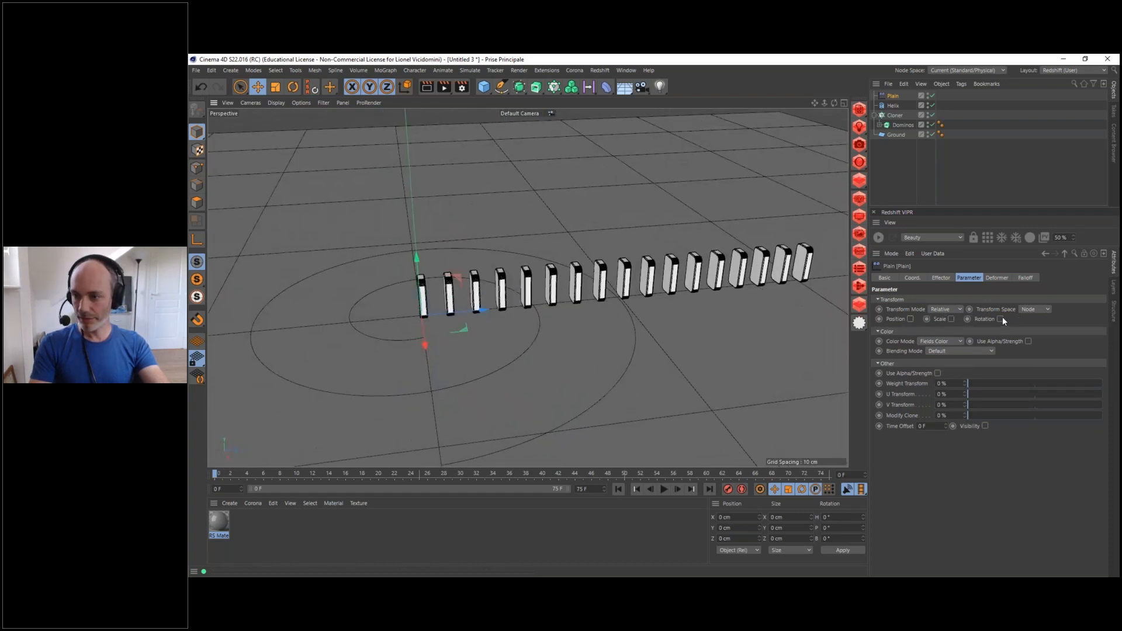
Enable the Plain effector's rotation transform and set its pitch (R.P) to 75°
left_click(999, 318)
left_click_drag(1027, 340, 1018, 303)
right_click_drag(696, 299, 750, 286, "alt")
mouse_move(751, 286)
left_mouse_down("alt")
mouse_move(720, 241)
mouse_move(754, 283)
left_mouse_up("alt")
left_click(1026, 338)
Add a Linear Field to the Plain effector's falloff and set its direction to Z+
right_click_drag(756, 287, 651, 307, "alt")
middle_click_drag(650, 307, 611, 298, "alt")
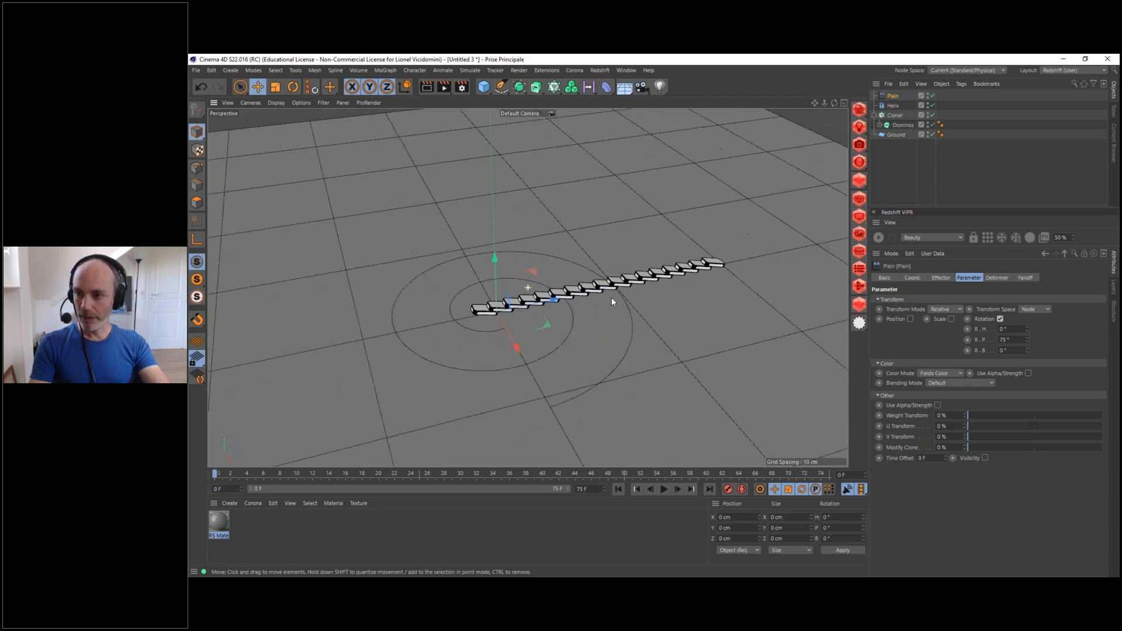
left_click(1027, 278)
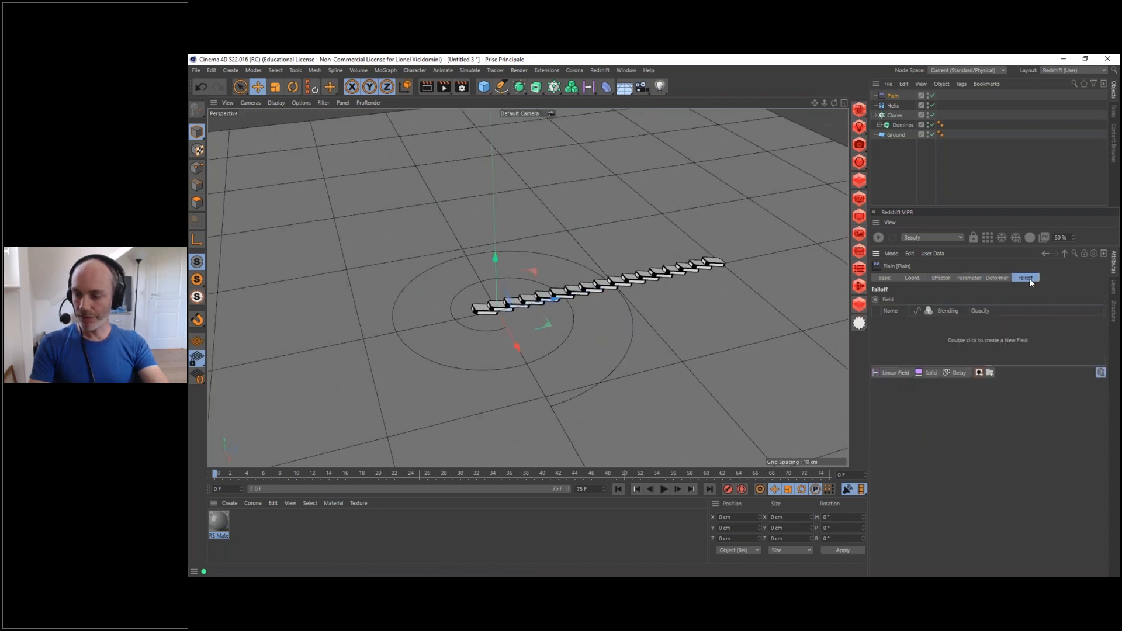
left_click(905, 373)
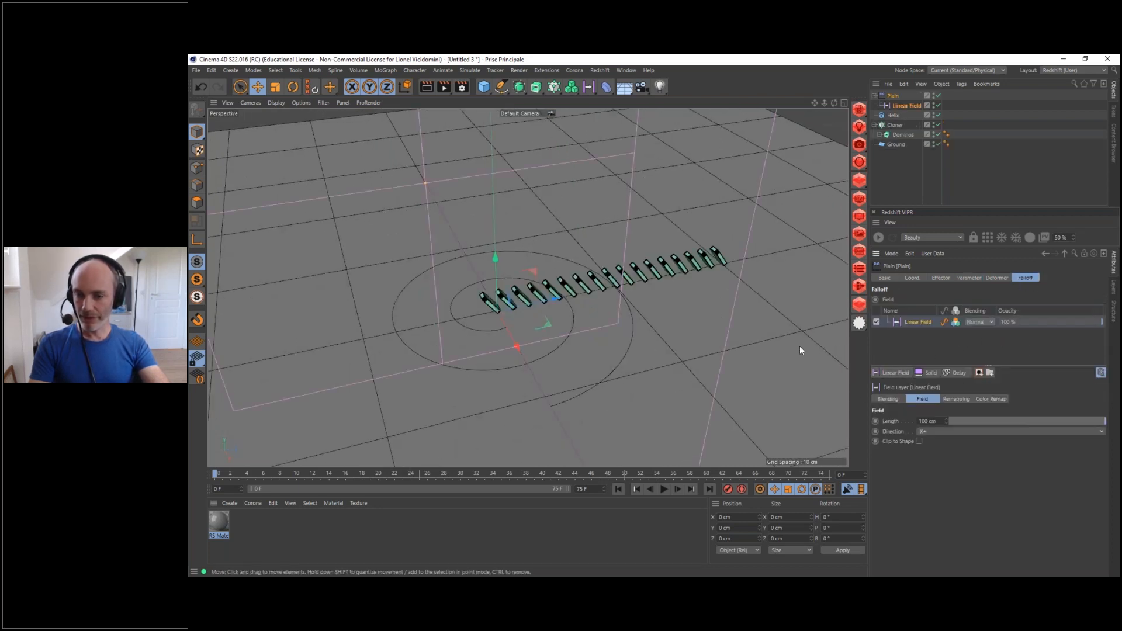
right_click_drag(688, 314, 612, 335, "alt")
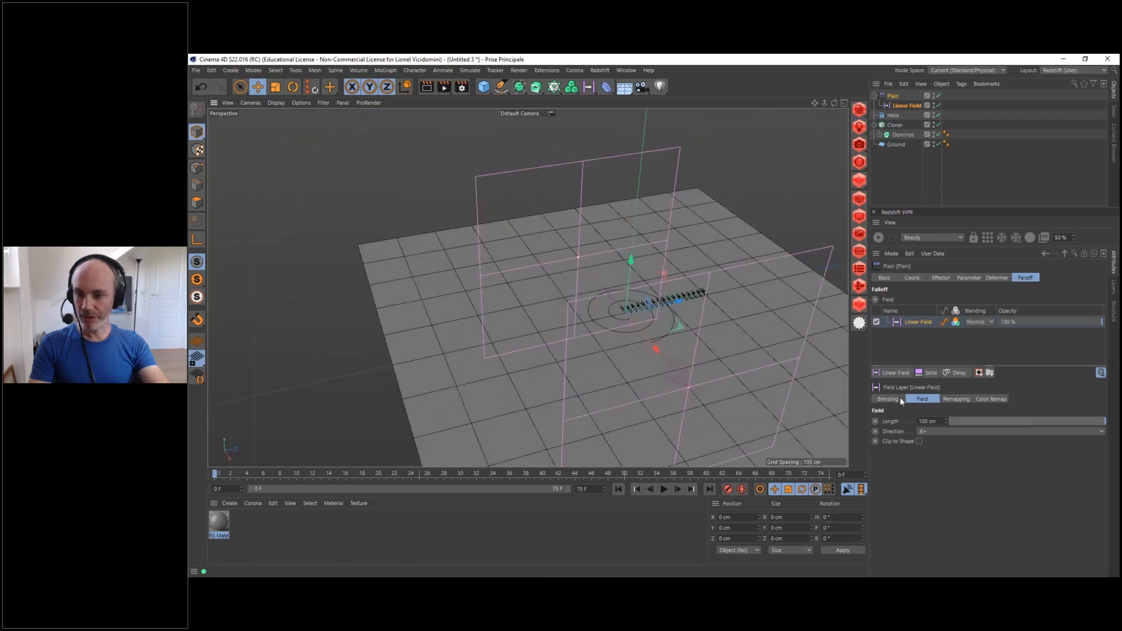
left_click(926, 430)
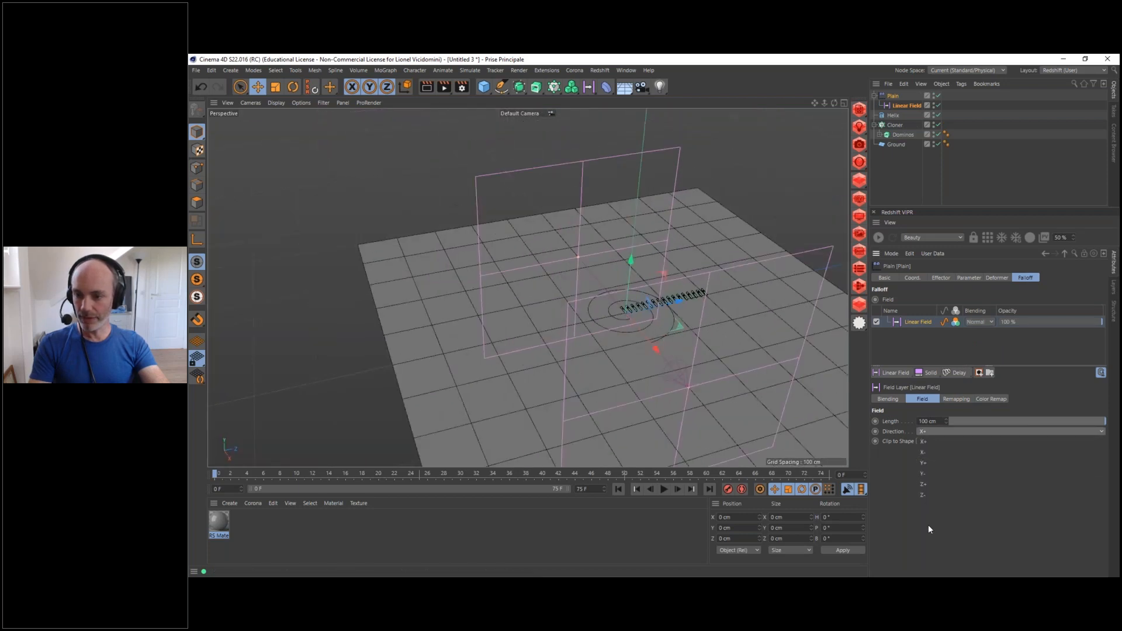
left_click(925, 485)
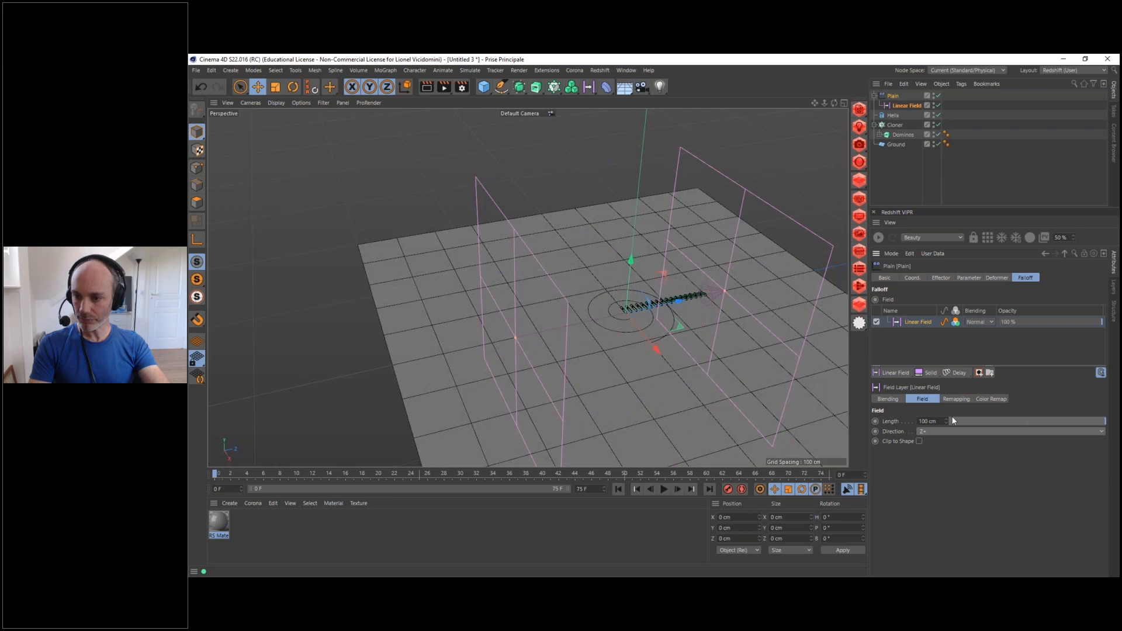
Shorten the Linear Field to 11 cm and move it along Z through the domino row to about 115 cm
left_click_drag(1099, 422, 959, 429)
left_click_drag(747, 347, 680, 252, "alt")
left_click_drag(573, 314, 706, 317)
left_click_drag(959, 421, 966, 417)
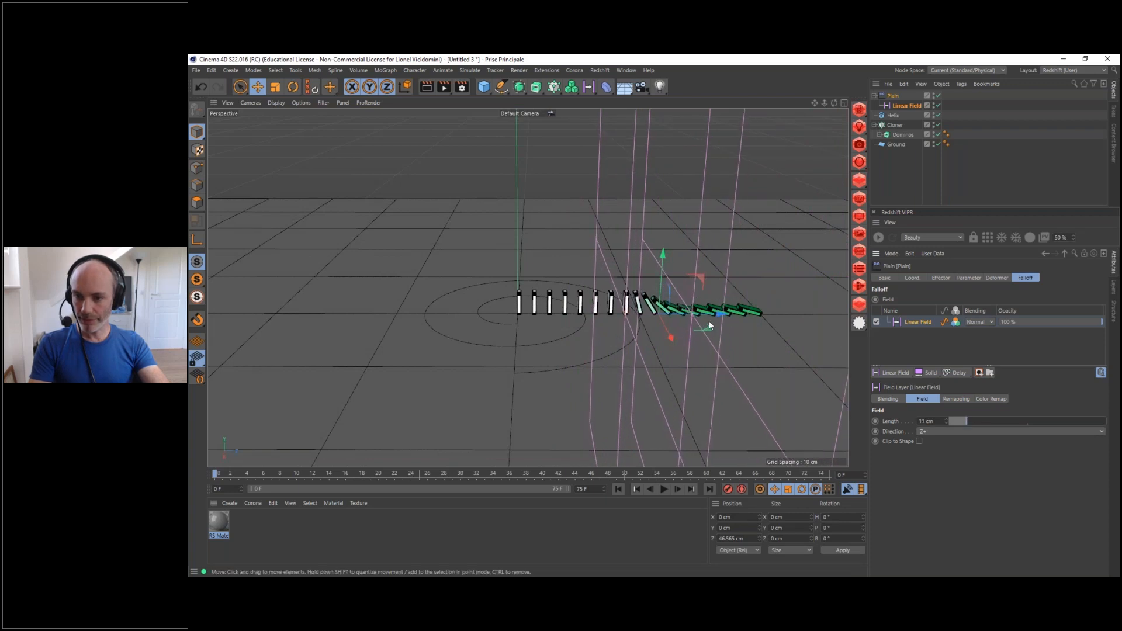
left_click_drag(719, 314, 928, 263)
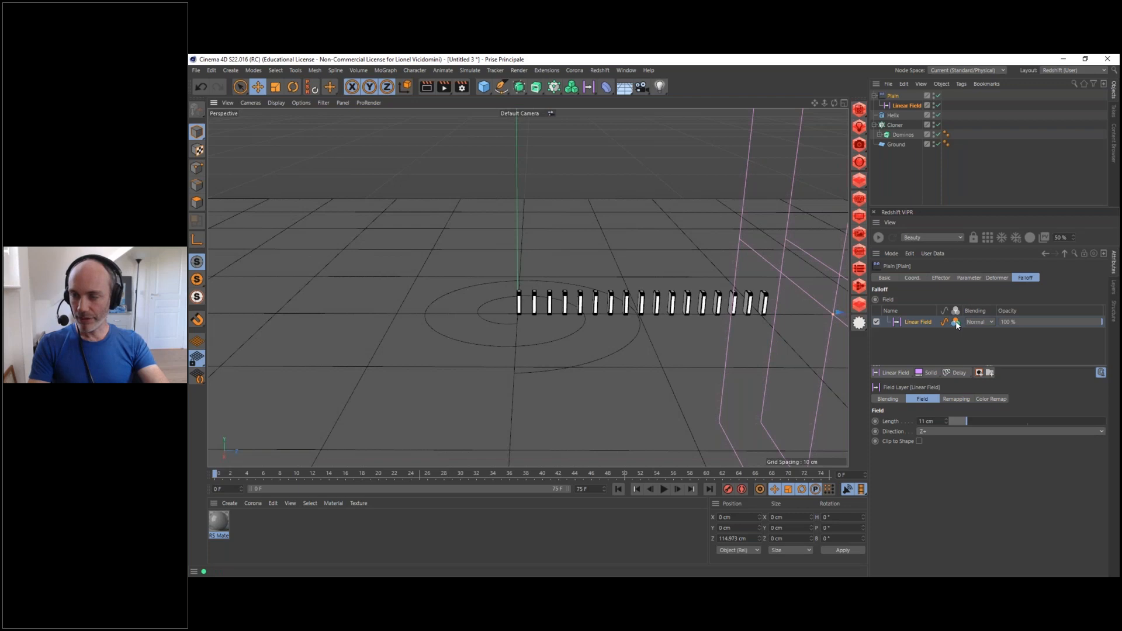
Switch the Cloner back to Object mode along the helix
left_click(894, 126)
left_click(952, 300)
left_click(948, 312)
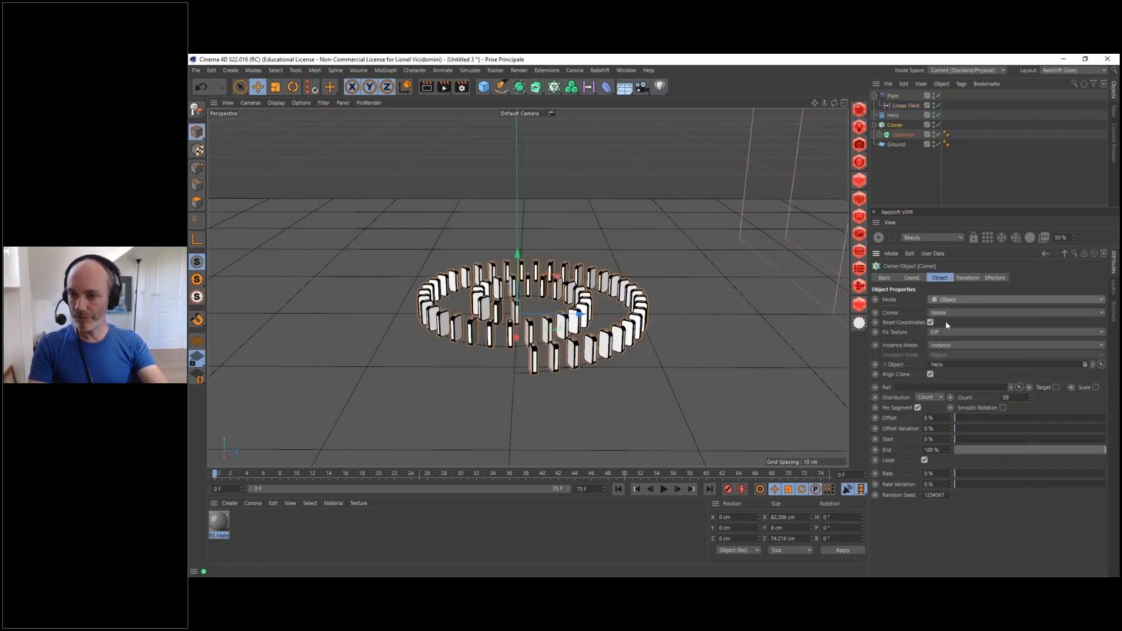
Move the Linear Field along Z into the spiral at about 22 cm and rotate its heading to about 50°
scroll(526, 306, "down", 3)
left_click_drag(514, 303, 589, 309, "alt")
middle_click_drag(589, 309, 449, 287, "alt")
left_click(905, 106)
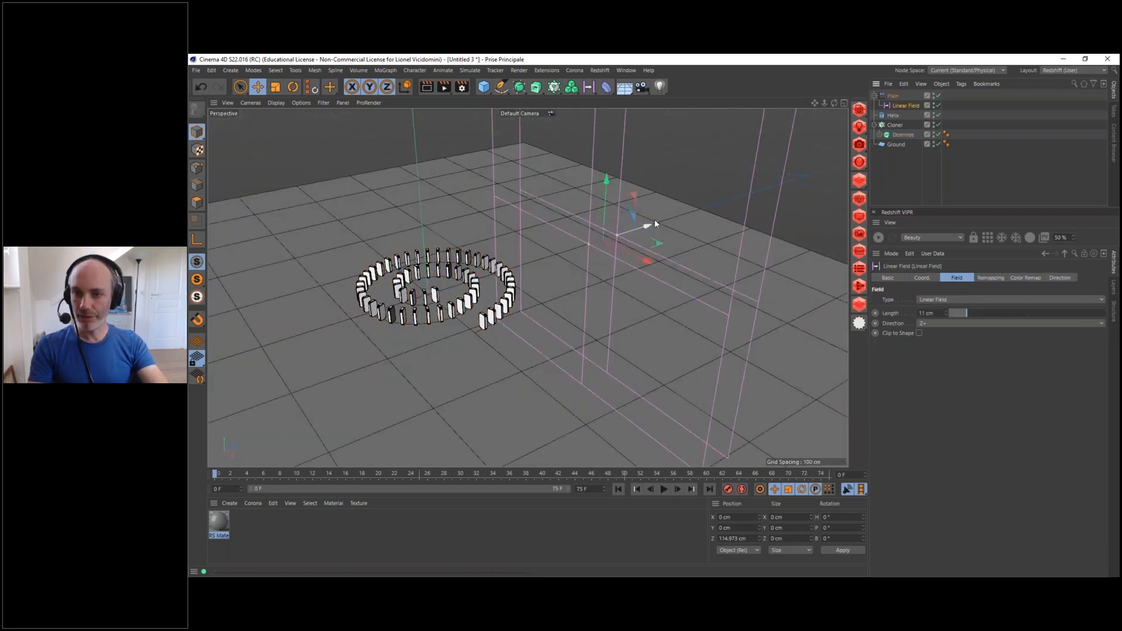
left_click_drag(646, 228, 493, 286)
key("r")
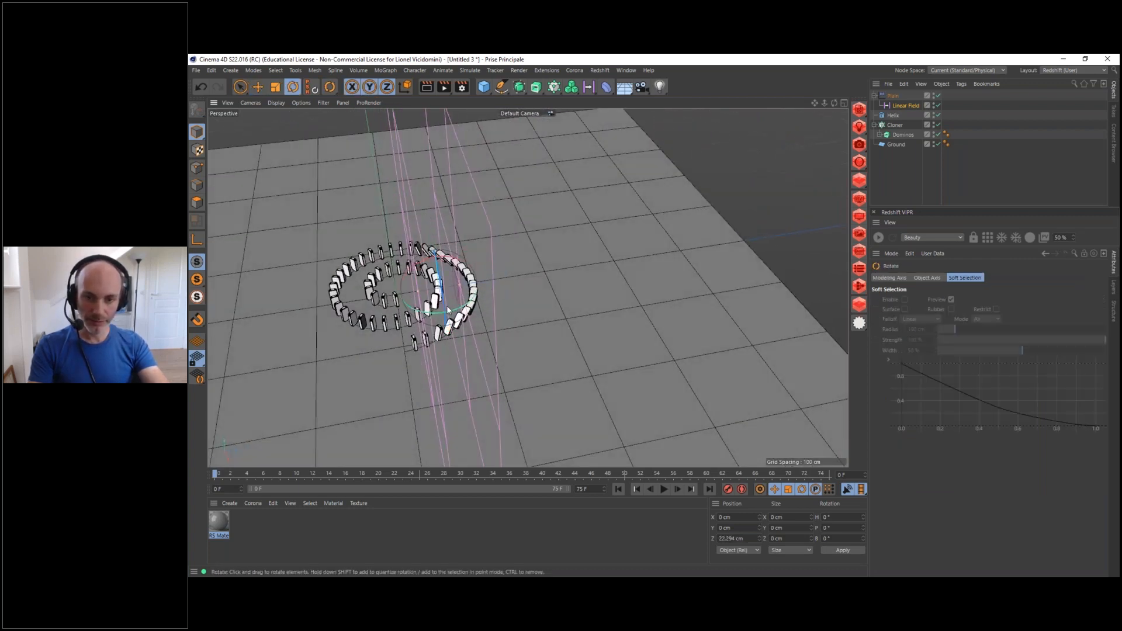
scroll(450, 320, "up", 8)
left_click_drag(443, 285, 472, 268)
Slide the rotated Linear Field along its own Z axis to about X 6.6 cm, Z 16.8 cm within the spiral
key("e")
middle_click_drag(501, 253, 661, 218, "alt")
scroll(657, 221, "down", 4)
left_click_drag(604, 252, 637, 258, "alt")
left_click_drag(601, 212, 510, 182, "alt")
left_click_drag(642, 199, 597, 199)
left_click_drag(599, 203, 624, 245, "alt")
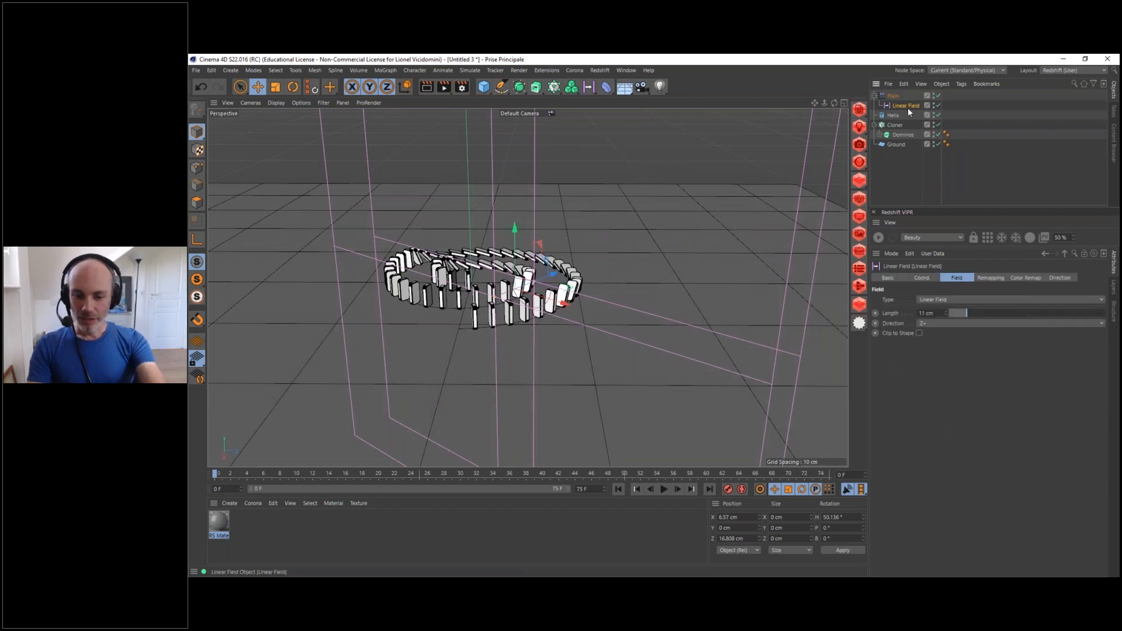
Delete the Linear Field and select the Plain effector to show its empty falloff
key("Delete")
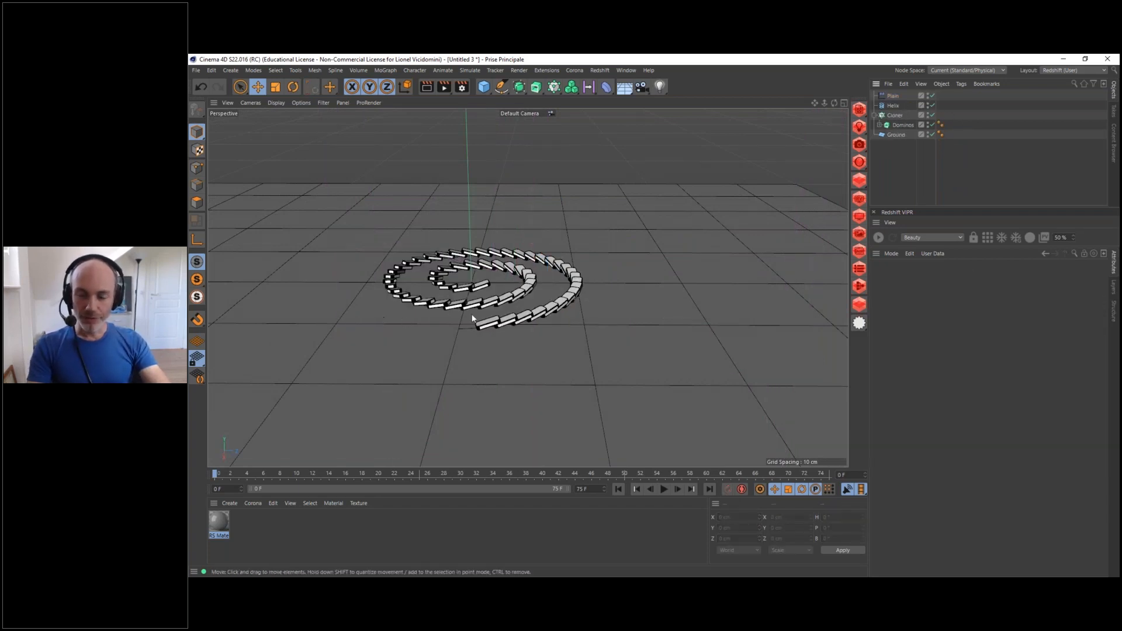
left_click_drag(484, 309, 466, 251, "alt")
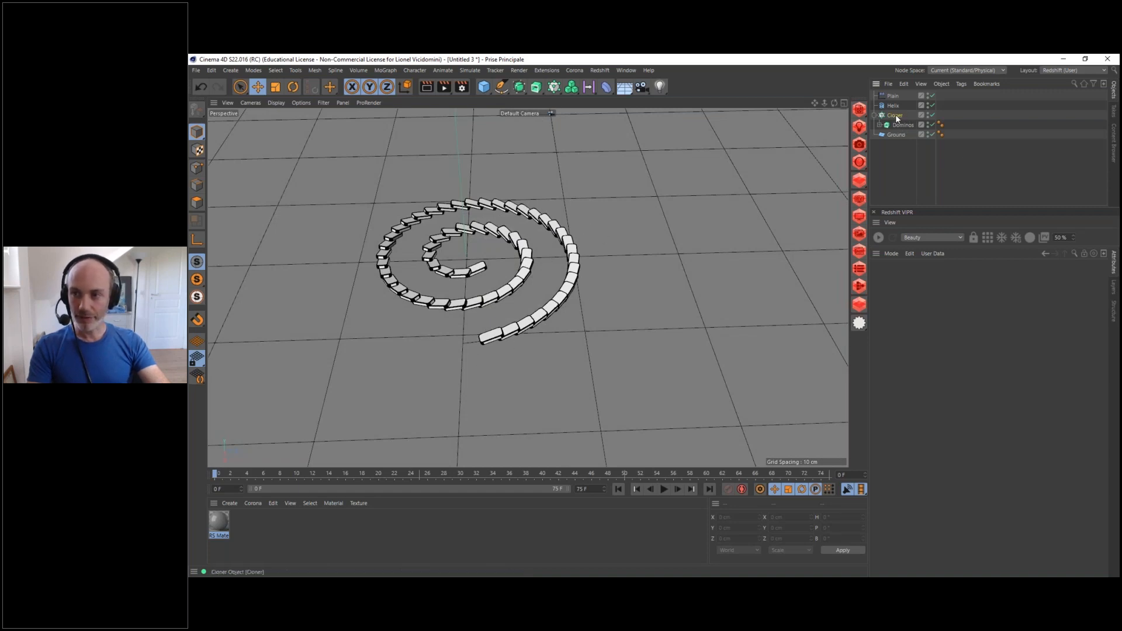
left_click(893, 96)
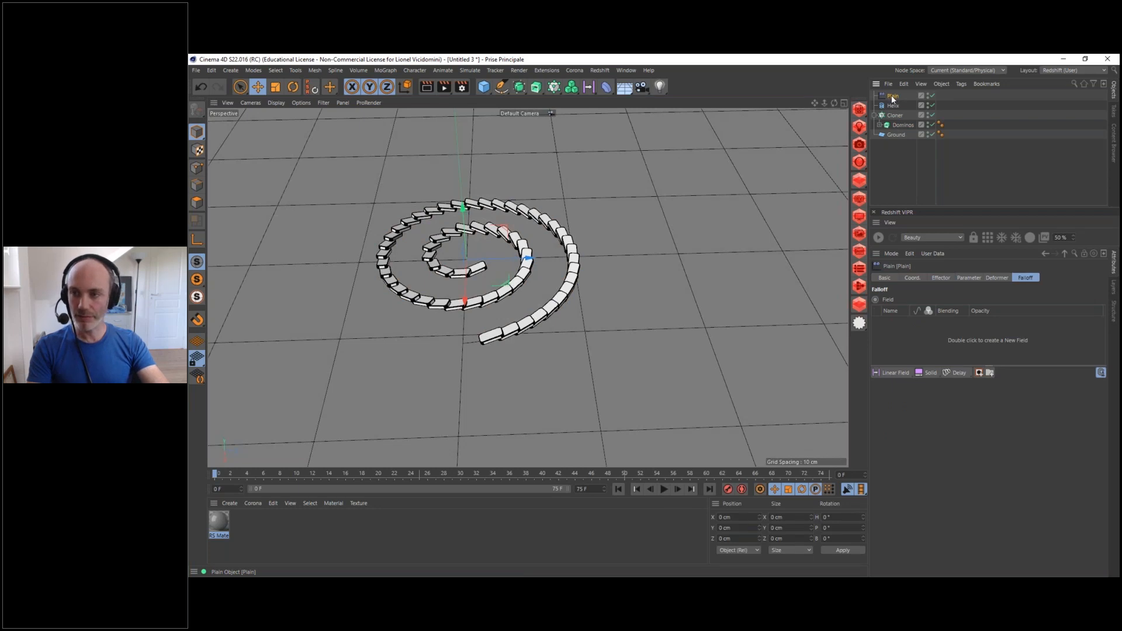
Add the Helix spline to the Plain effector's falloff as a field
left_click(970, 278)
left_click_drag(1027, 339, 1028, 346)
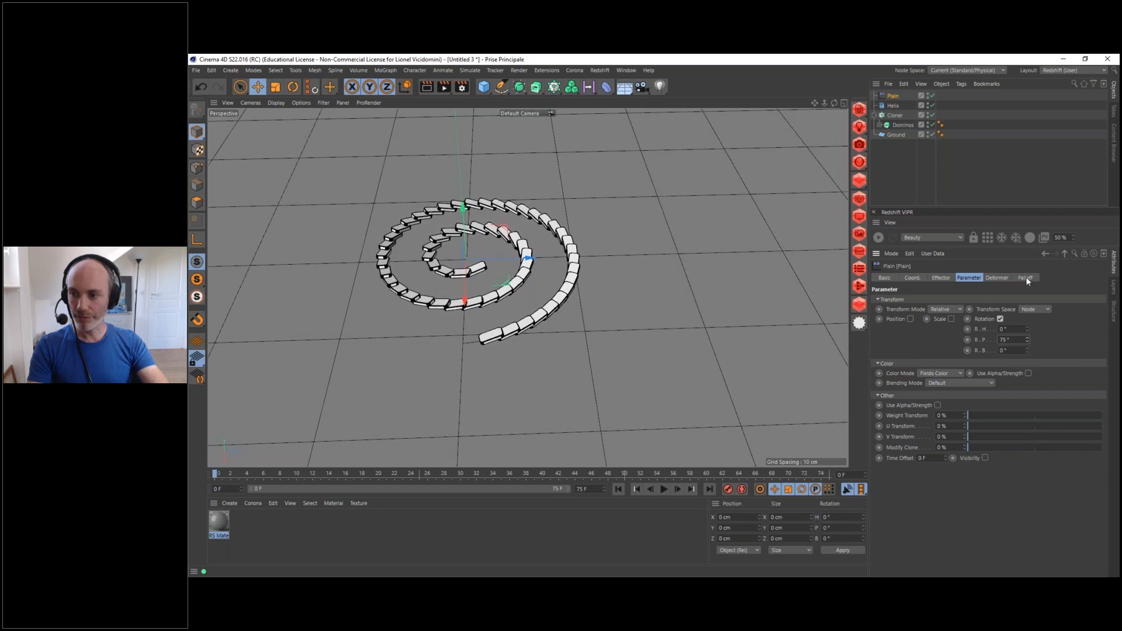
left_click(1026, 278)
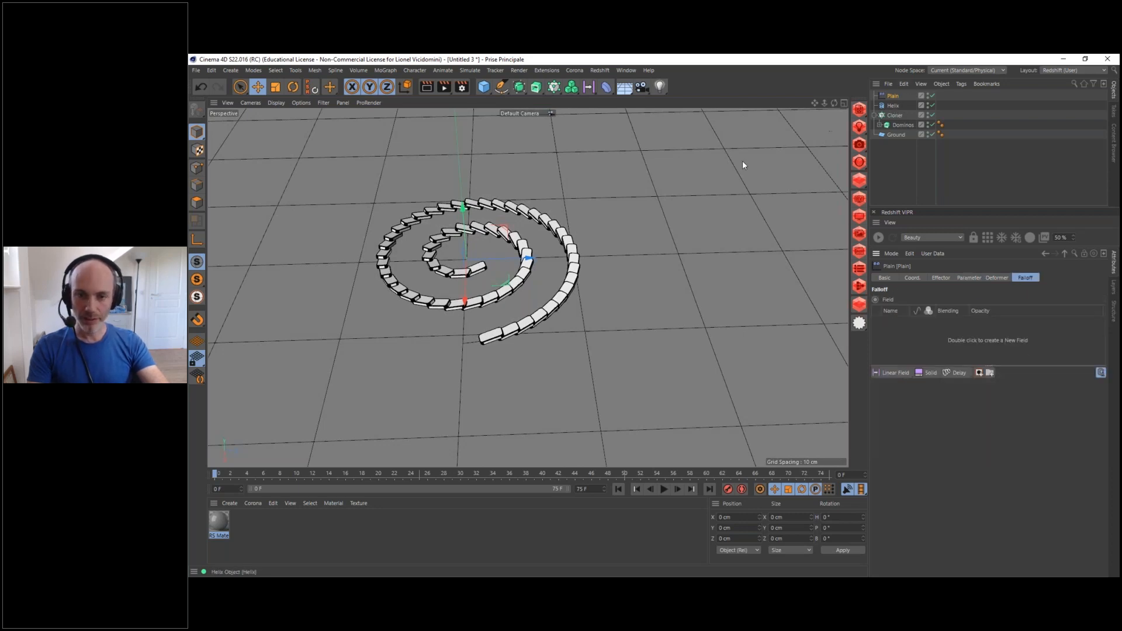
left_click_drag(516, 283, 515, 258, "alt")
scroll(515, 258, "up", 5)
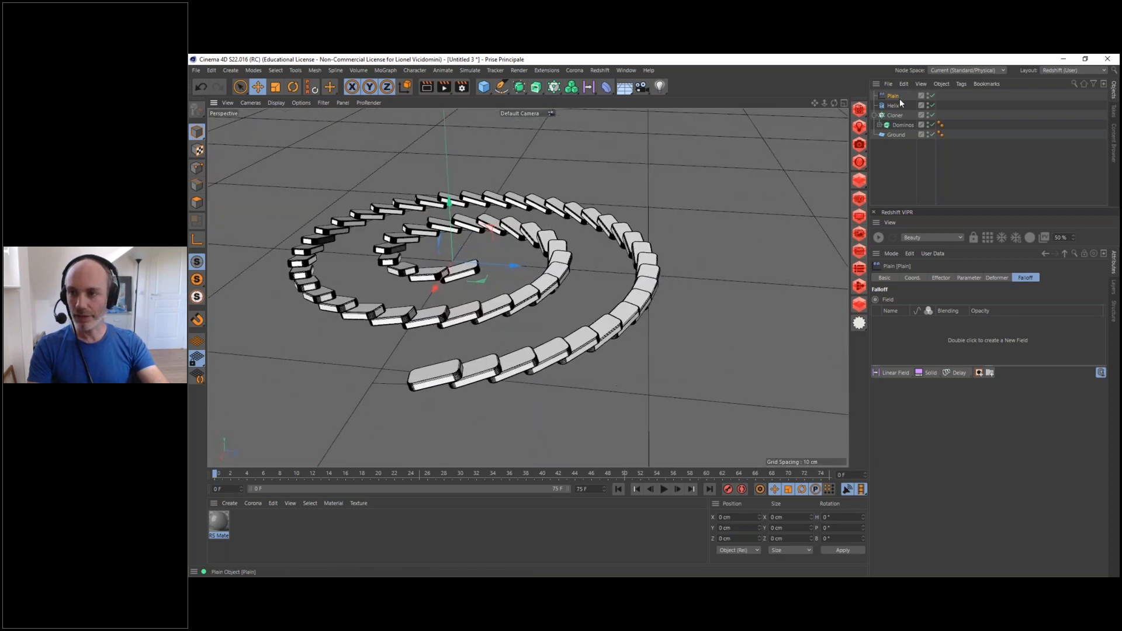
left_click_drag(892, 108, 909, 331)
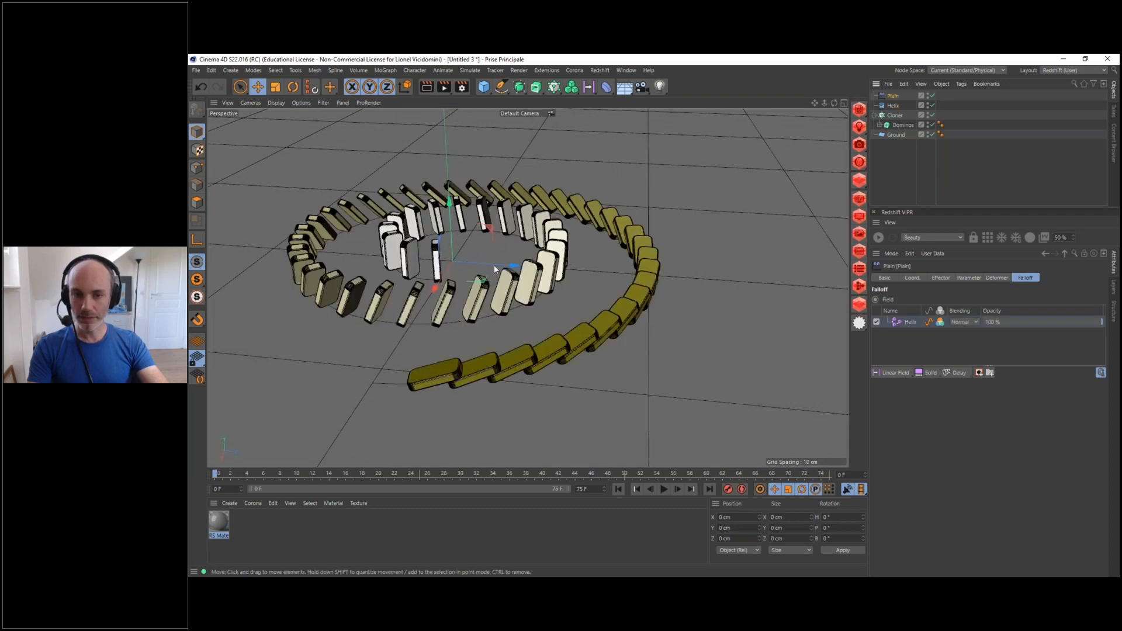
Inspect the dominoes with the spline falloff applied and turn off the Helix field layer's color influence
left_click_drag(494, 268, 461, 253, "alt")
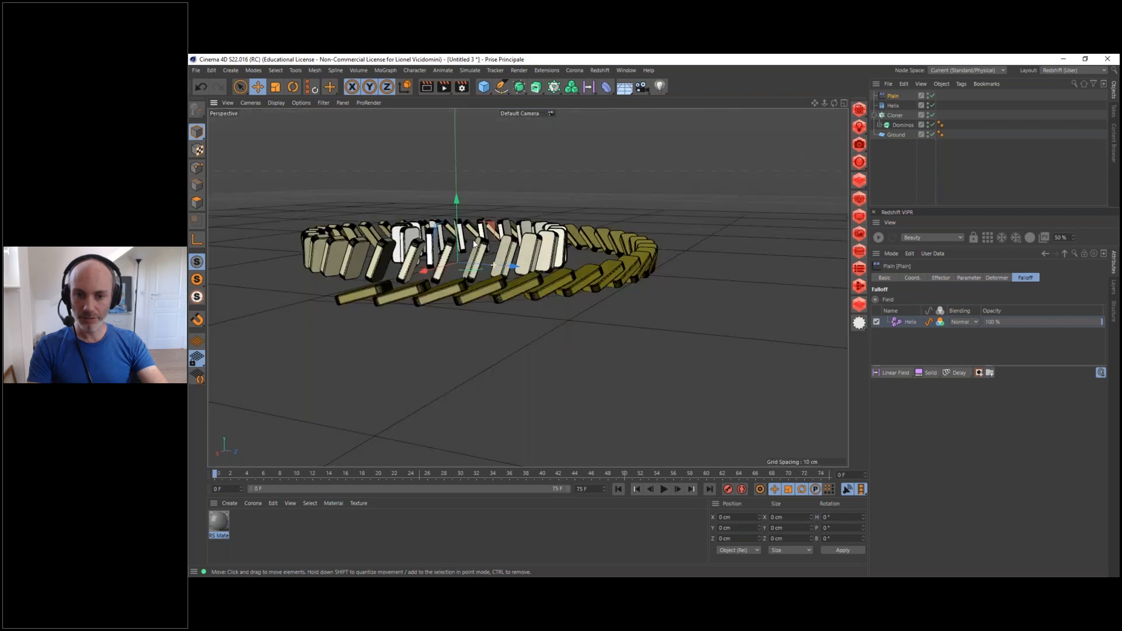
left_click(967, 276)
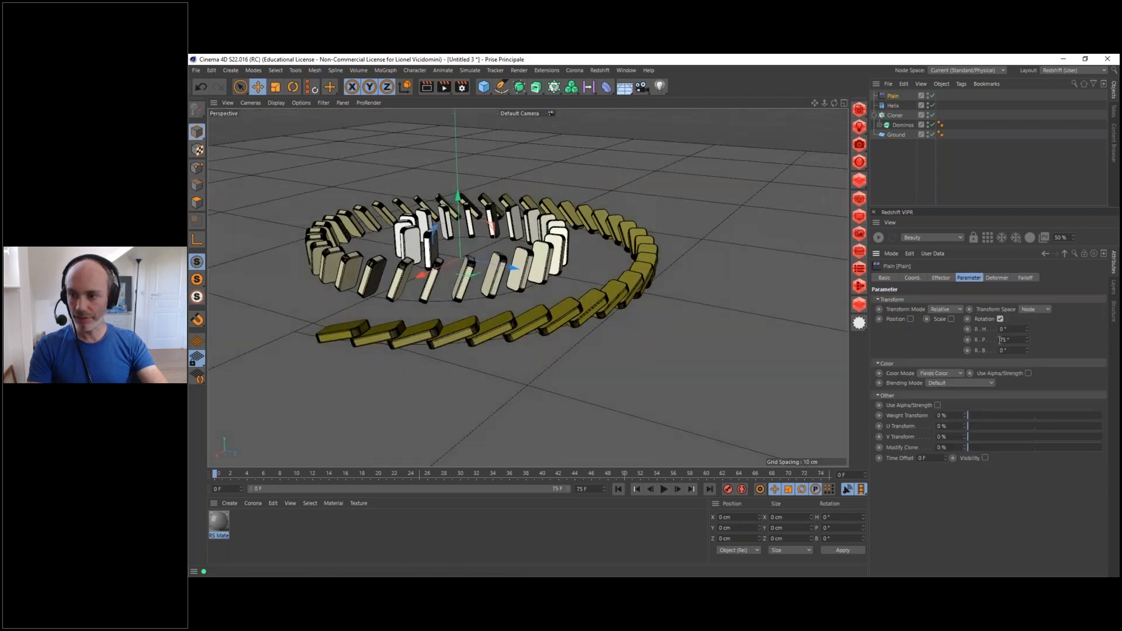
left_click(1024, 278)
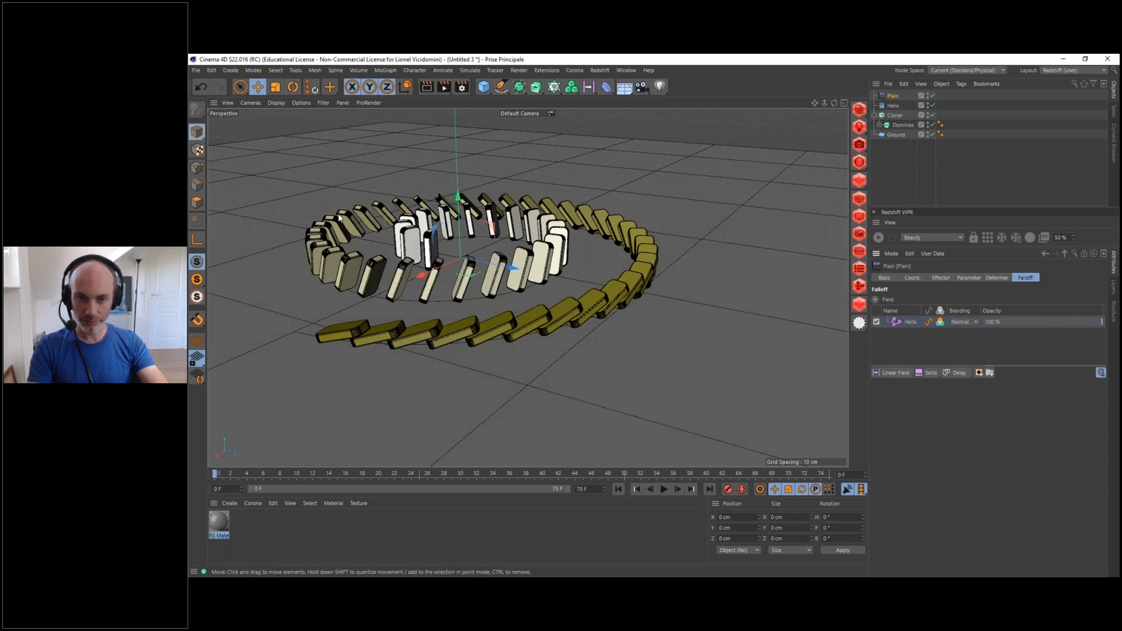
left_click_drag(488, 251, 529, 249, "alt")
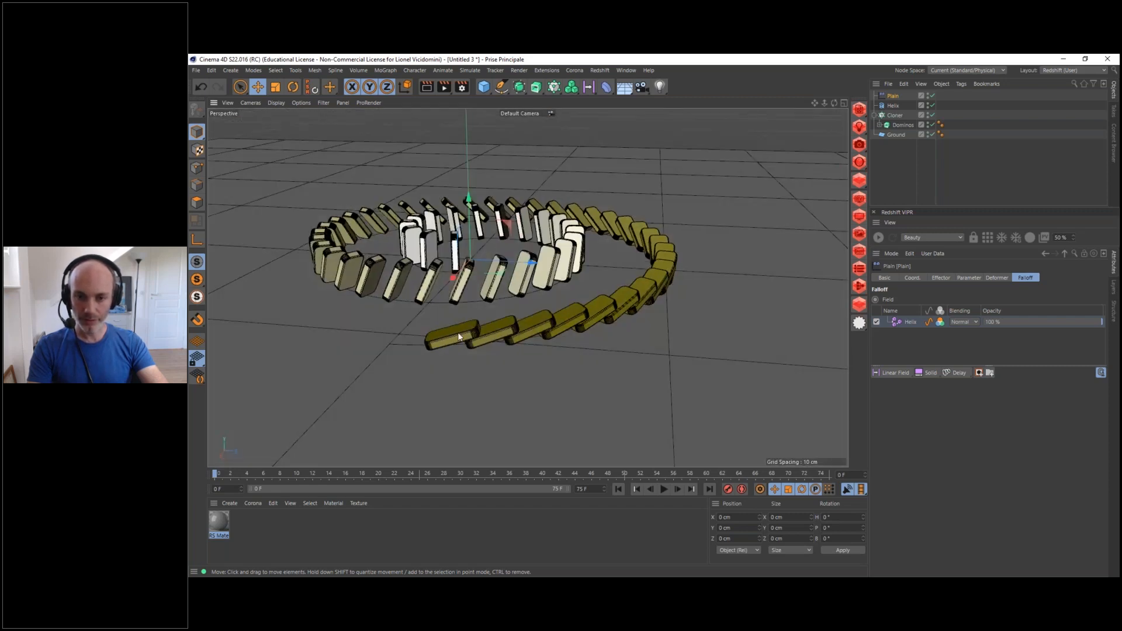
left_click_drag(457, 334, 476, 245, "alt")
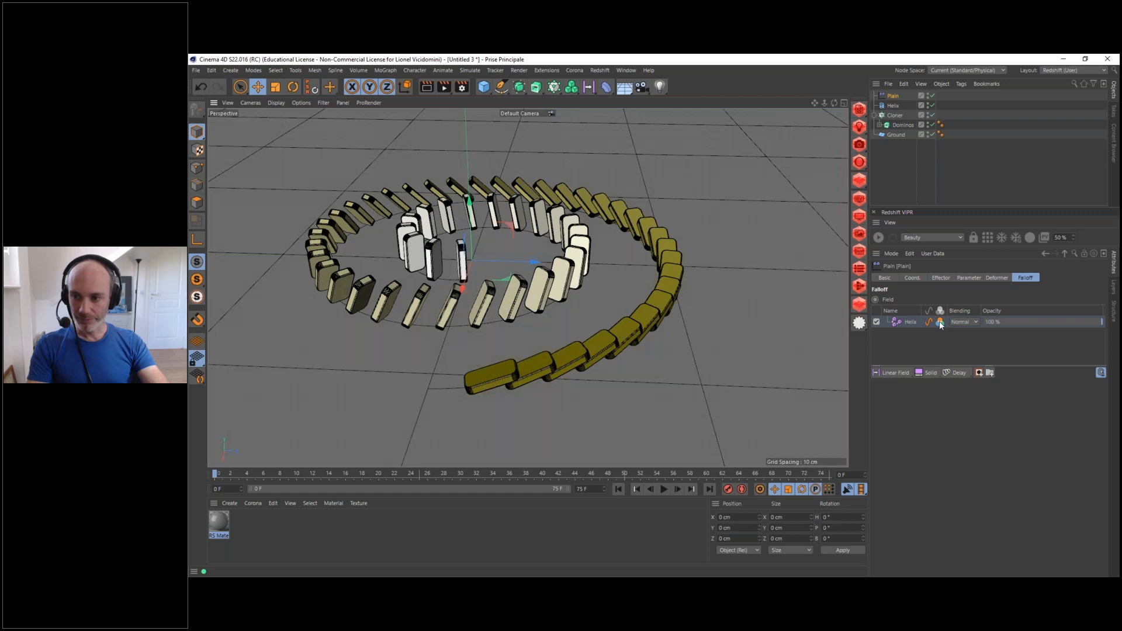
left_click(939, 321)
Set the Helix spline field's Range End to 5% in its along-curve options
left_click(911, 321)
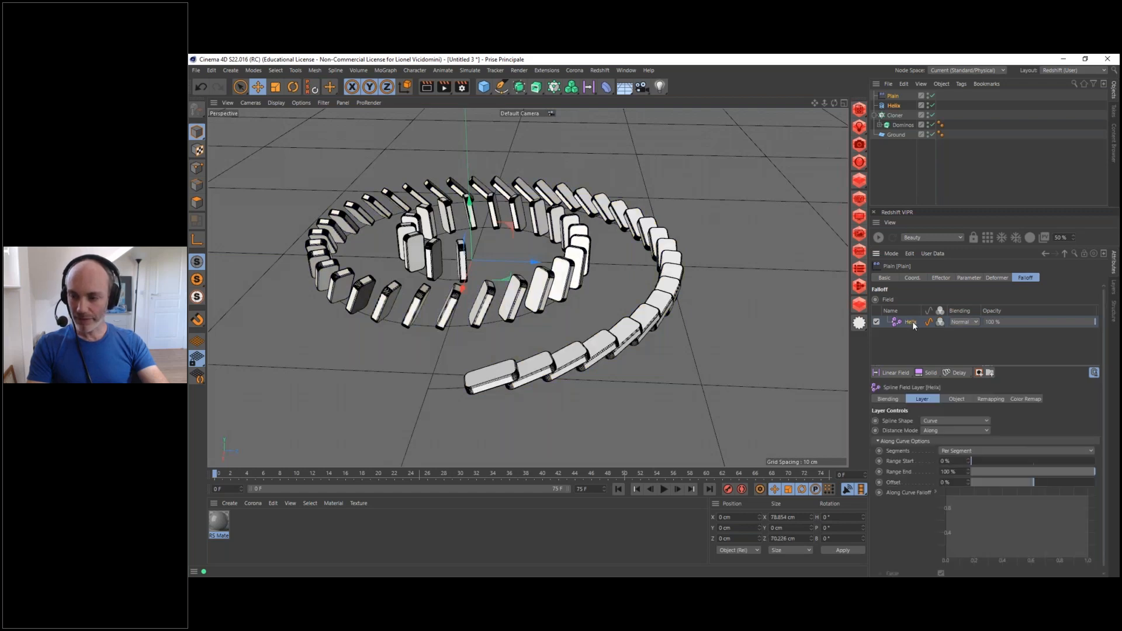
scroll(1106, 328, "down", 1)
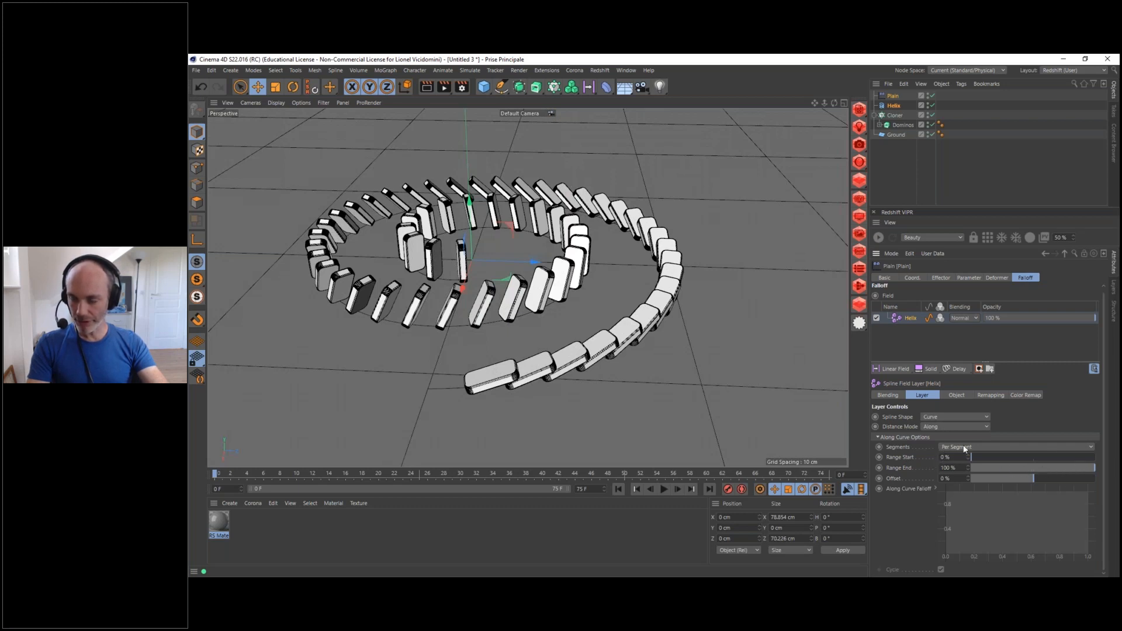
left_click_drag(1094, 471, 977, 471)
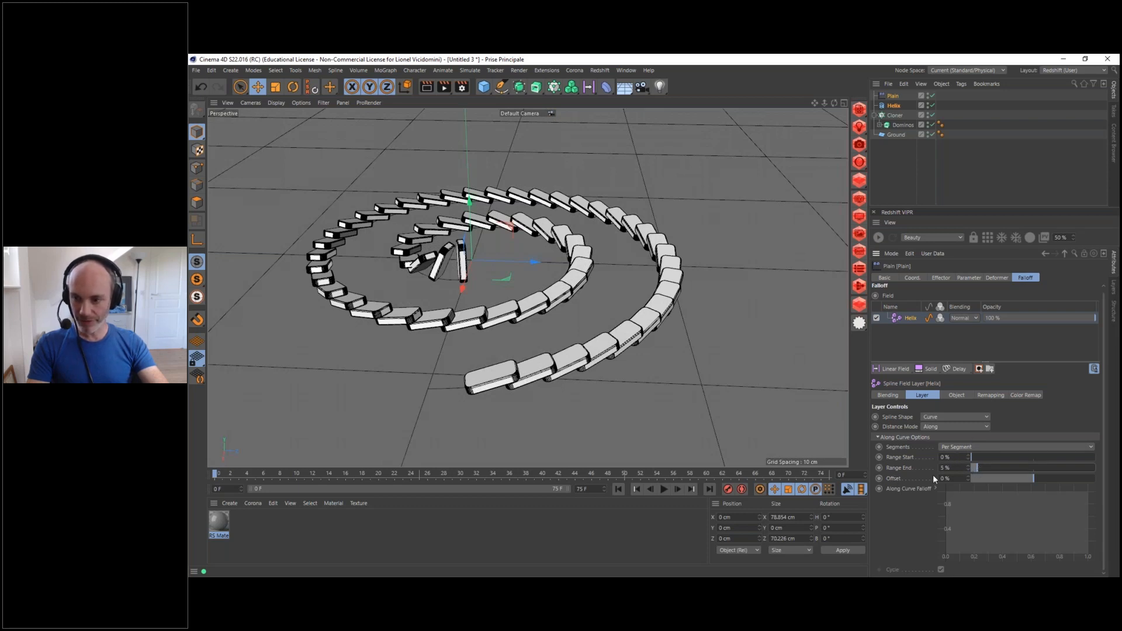
Test the Helix field's Offset at 5% and set it to -100% so all dominoes stand upright
mouse_move(1032, 478)
left_mouse_down()
mouse_move(971, 481)
mouse_move(1034, 475)
left_mouse_up()
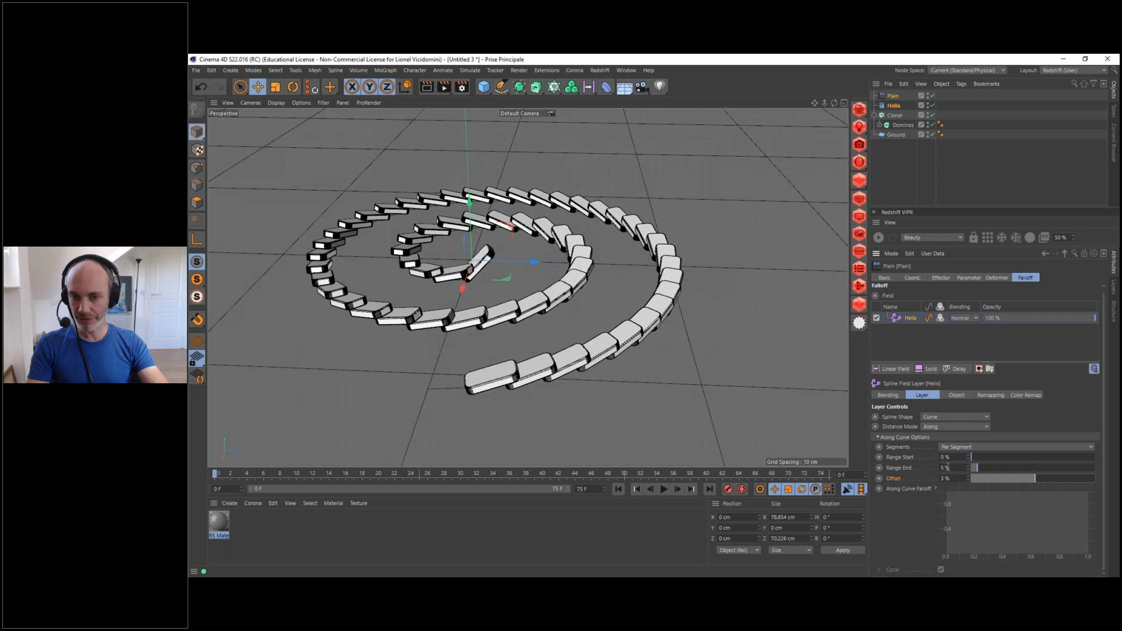
left_click(968, 476)
left_click(966, 477)
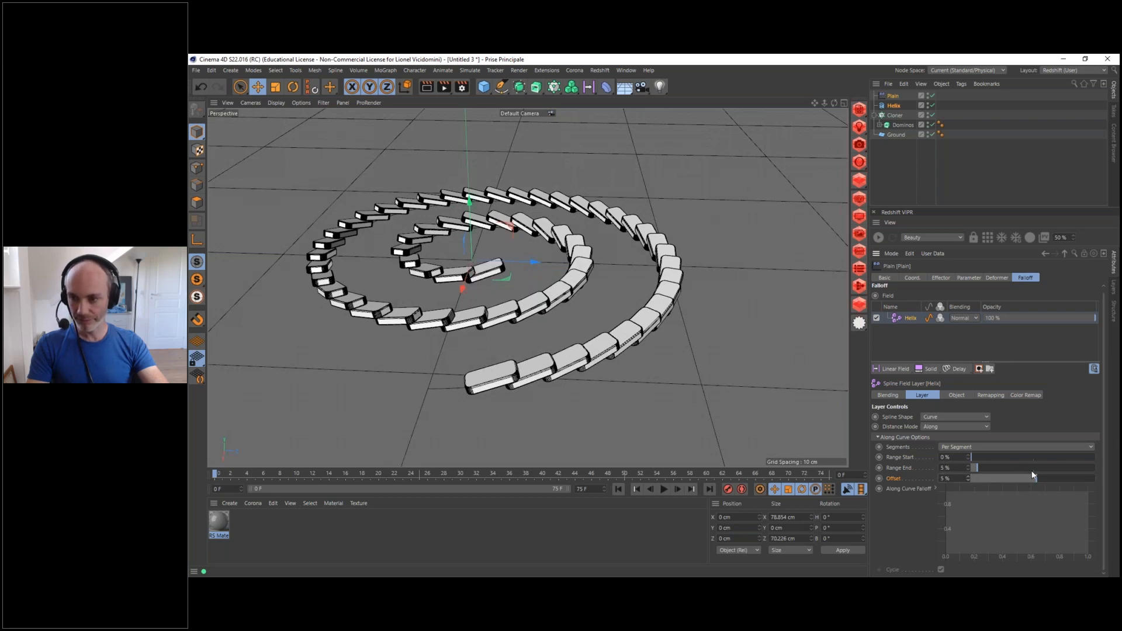
left_click_drag(1035, 476, 970, 477)
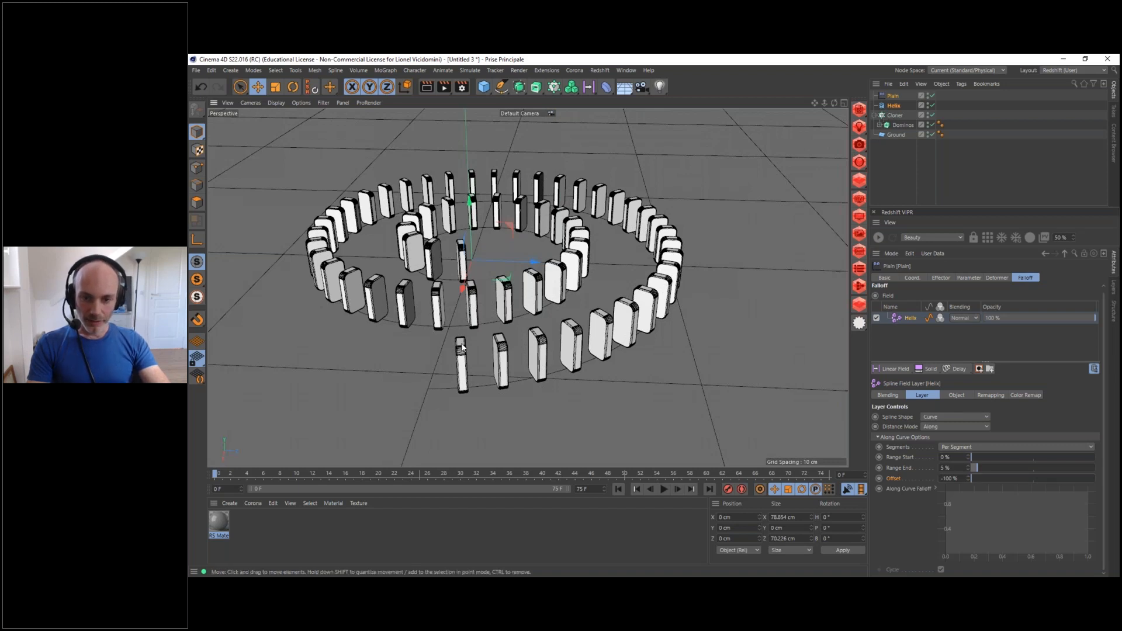
Set the project length to 200 frames and extend the preview range to frame 200
left_click_drag(427, 373, 467, 336, "alt")
middle_click_drag(468, 336, 597, 283, "alt")
left_click_drag(597, 283, 562, 287, "alt")
middle_click_drag(562, 288, 456, 321, "alt")
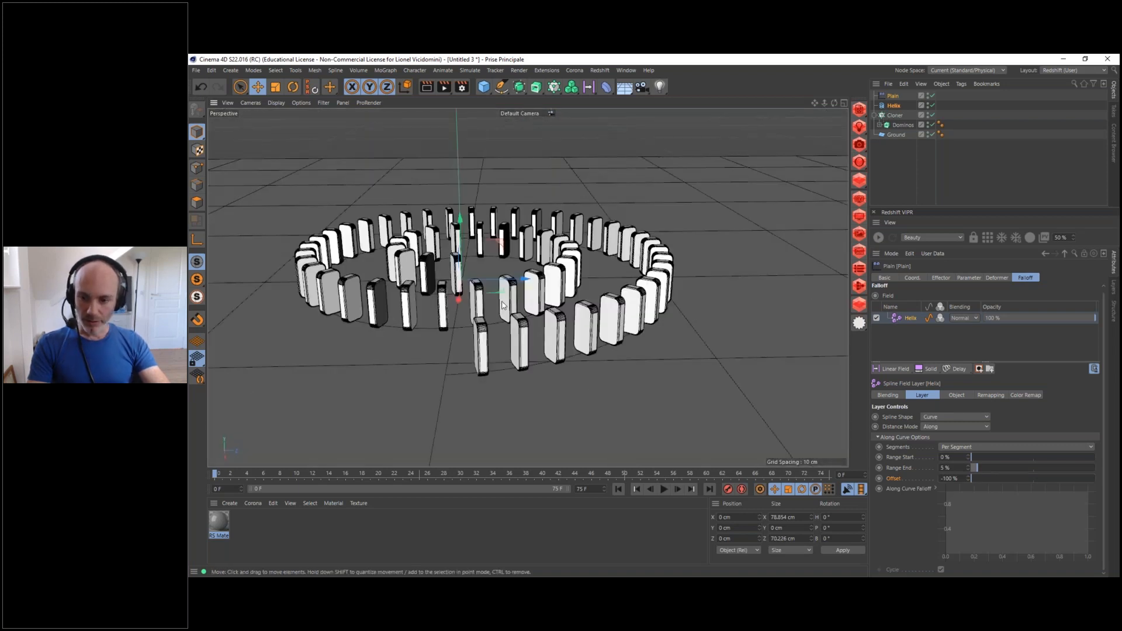
left_click_drag(456, 321, 482, 323, "alt")
left_click(599, 487)
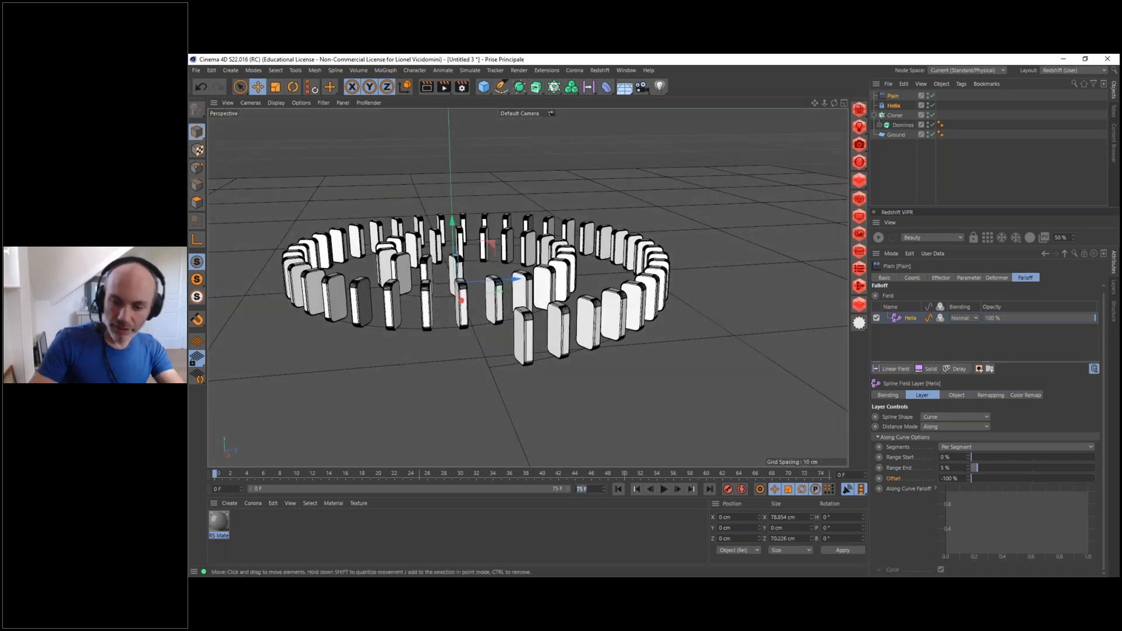
type("200")
key("Return")
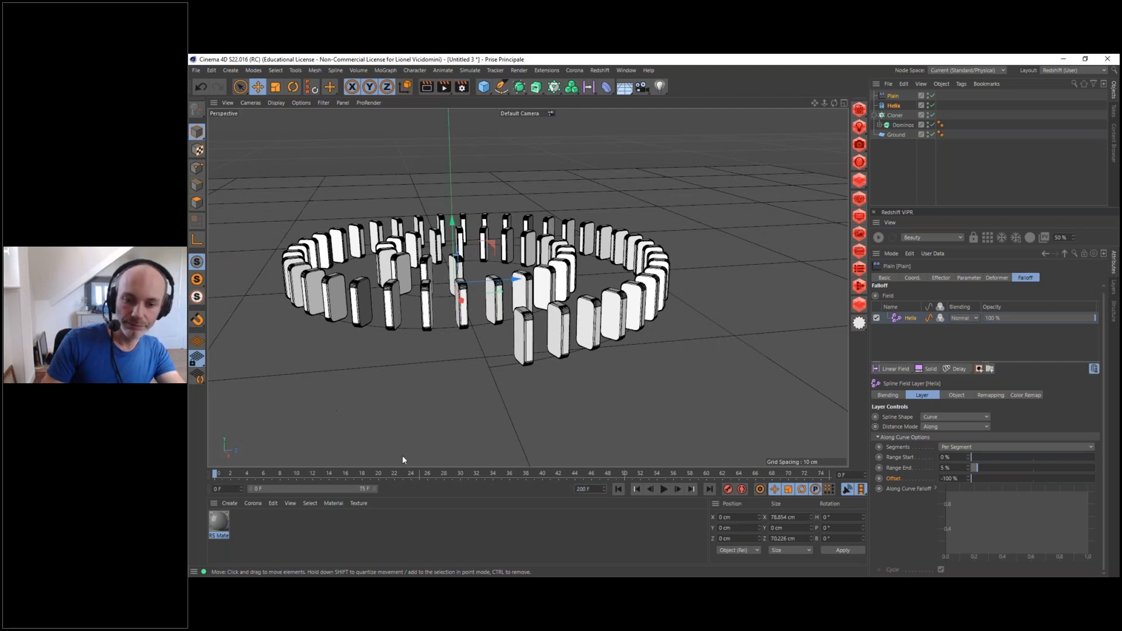
left_click_drag(378, 488, 568, 488)
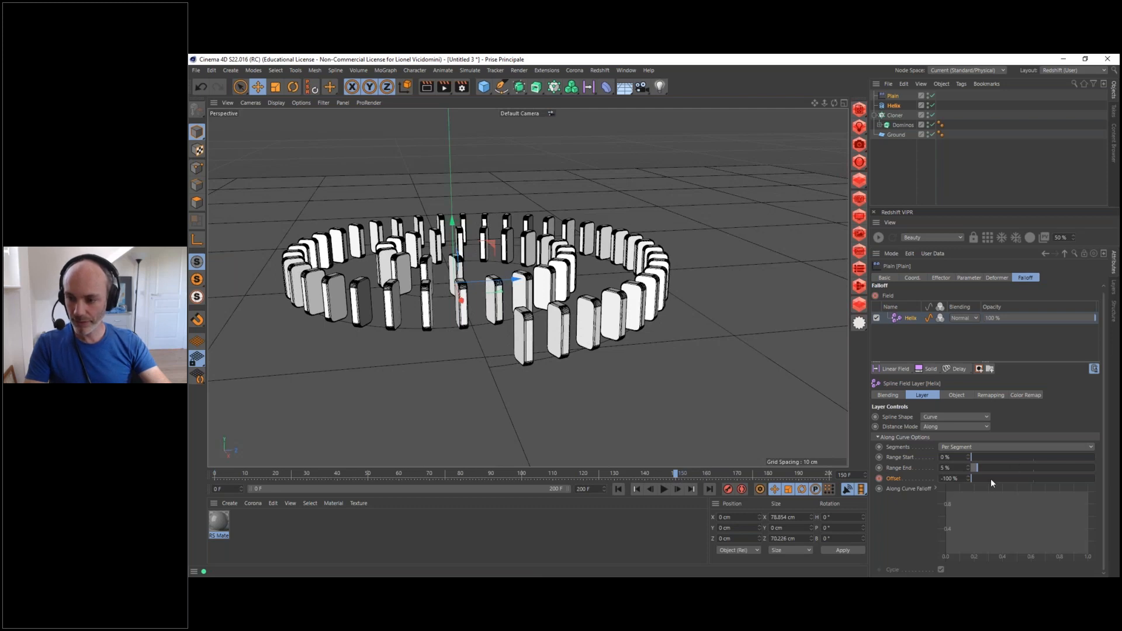
Keyframe the Helix field's Offset at 5% at frame 150 and play the toppling animation from the start
left_click_drag(979, 474, 1036, 479)
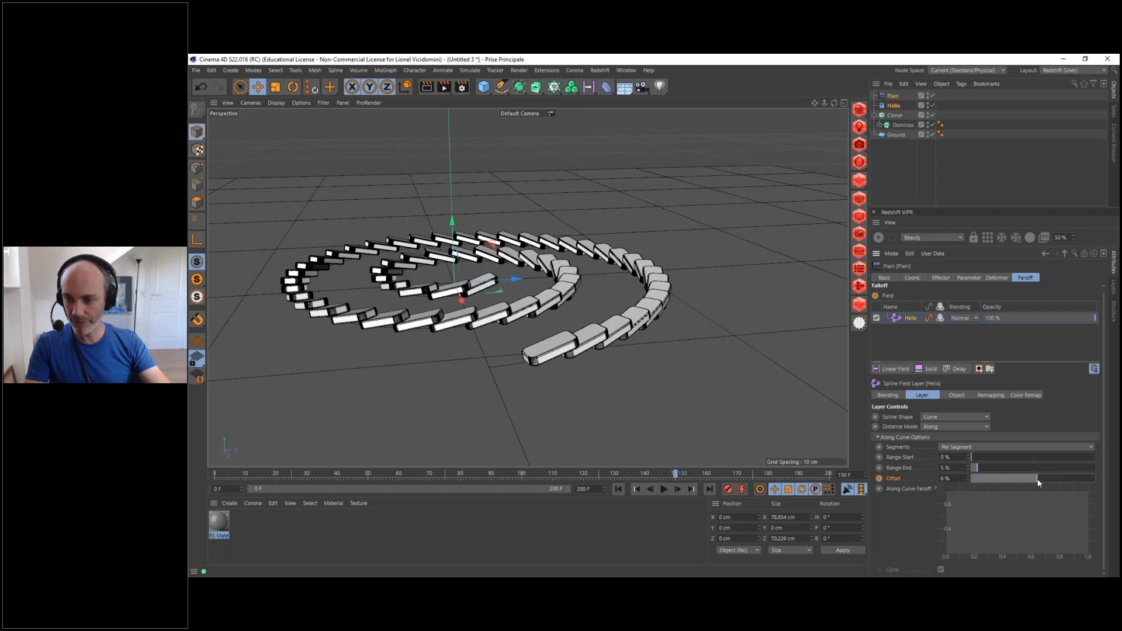
left_click(879, 478)
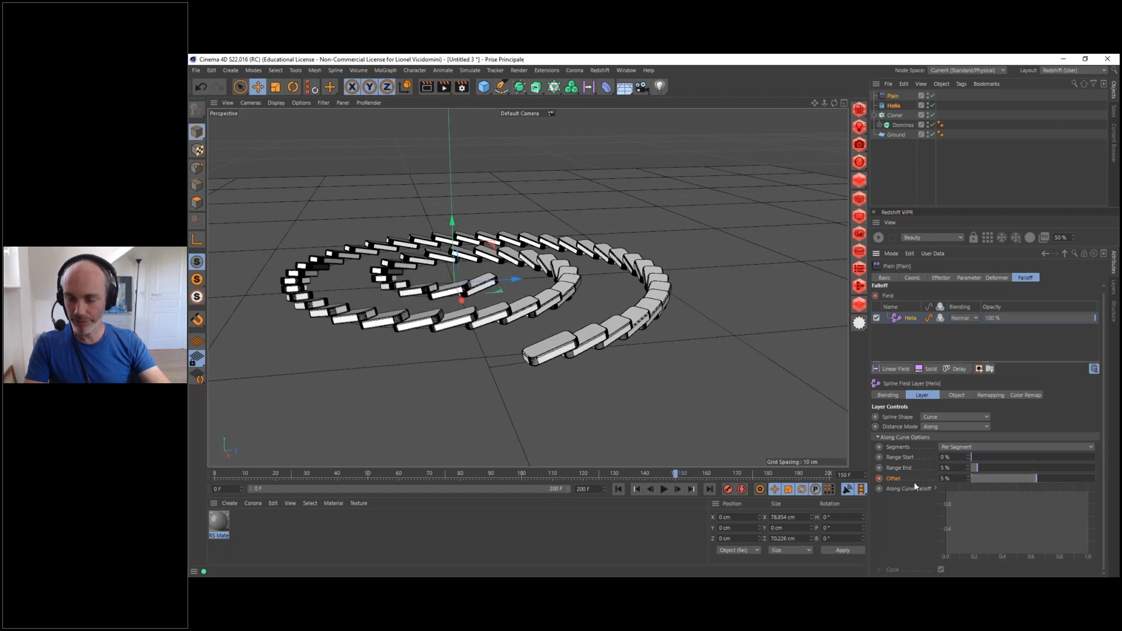
left_click(619, 489)
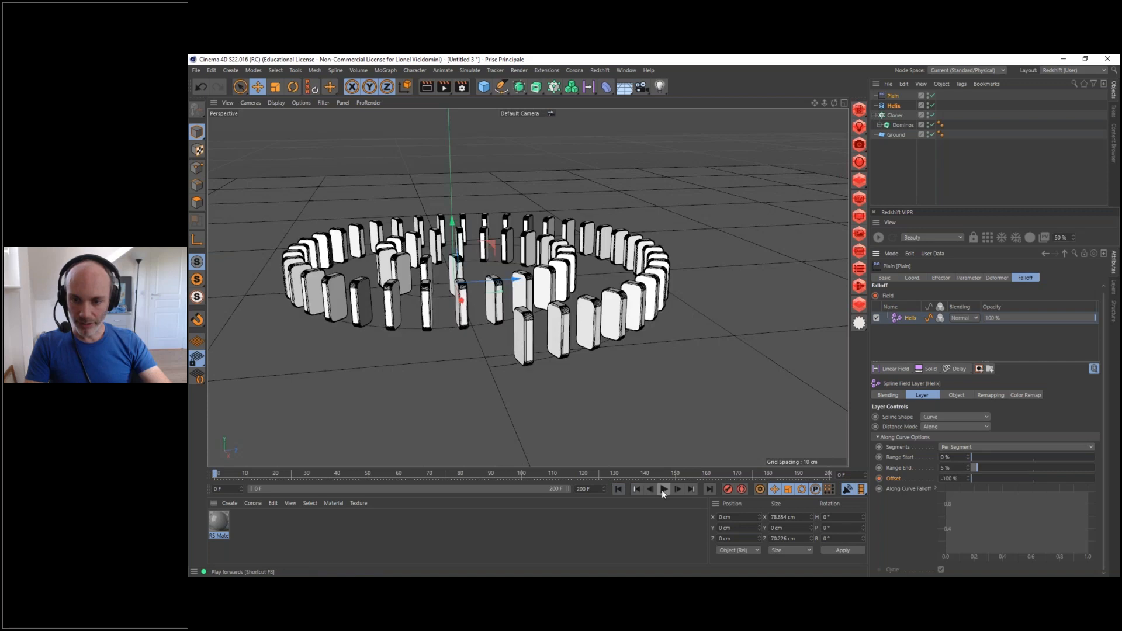
left_click(663, 490)
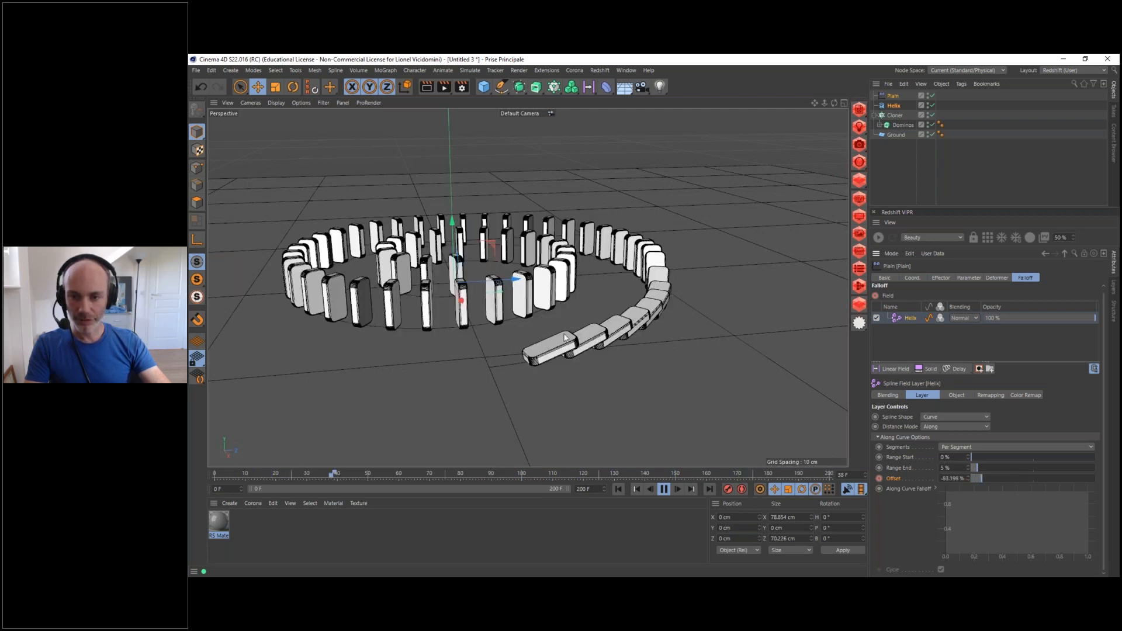
left_click(663, 489)
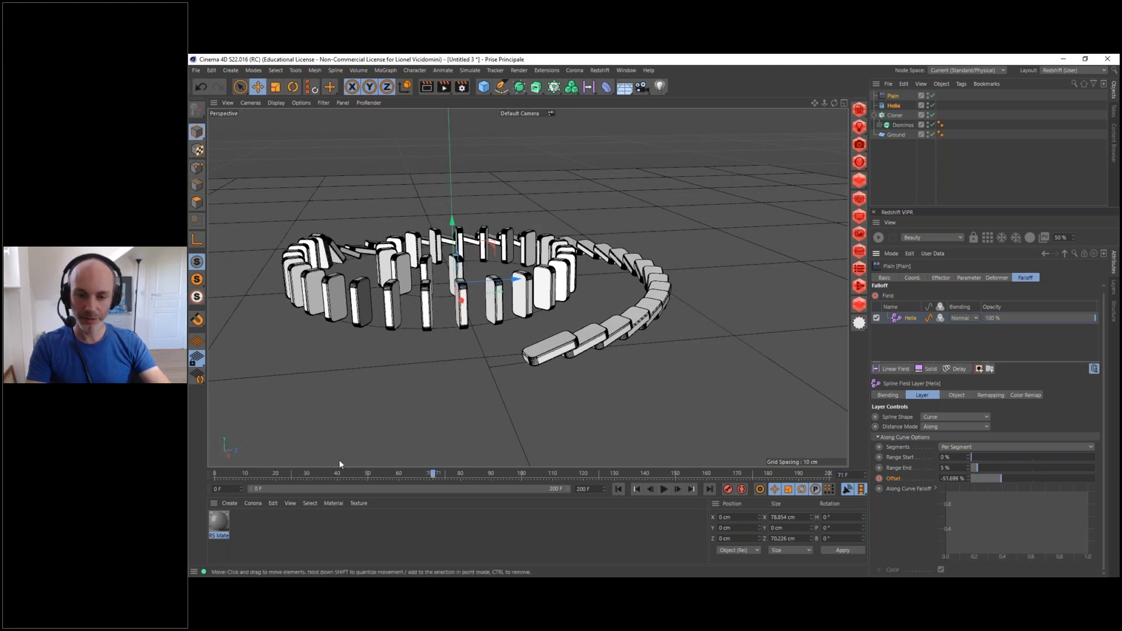
left_click_drag(268, 472, 439, 475)
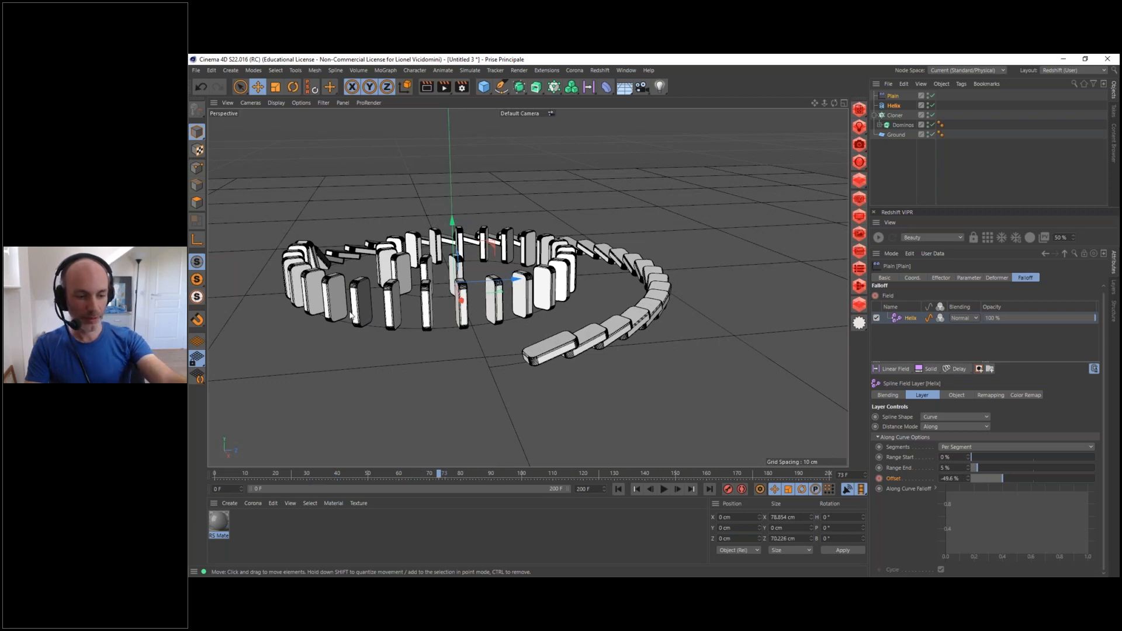
Make the Offset animation's F-curve linear in the Timeline and close the Timeline window
key("shift+F3")
left_click_drag(542, 261, 721, 153)
left_click_drag(614, 153, 688, 167)
key("Tab")
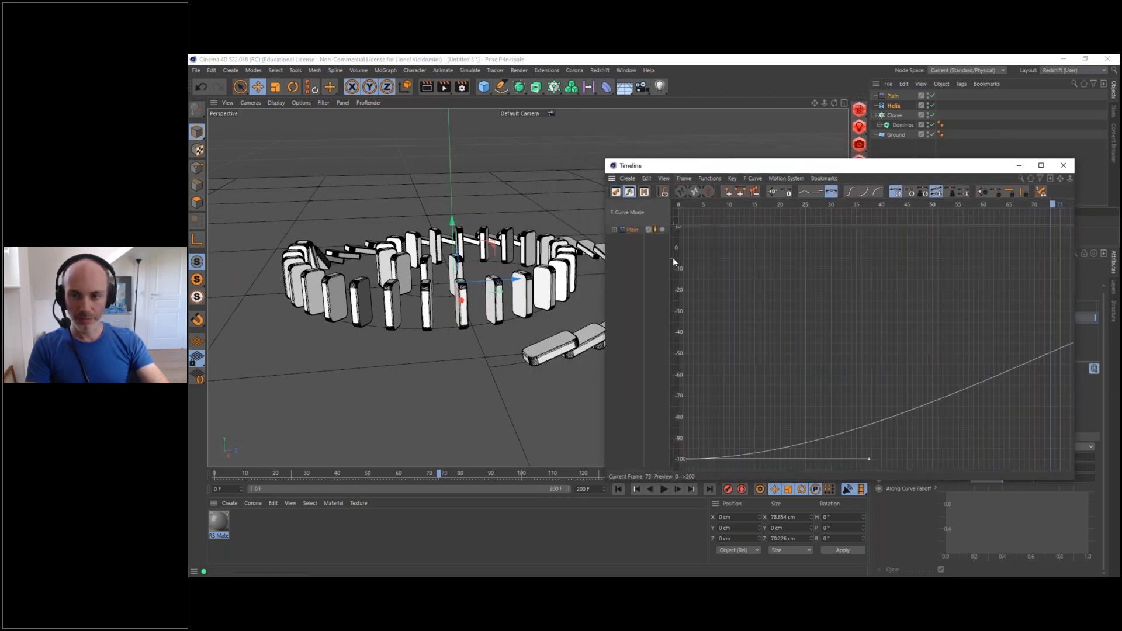
key("h")
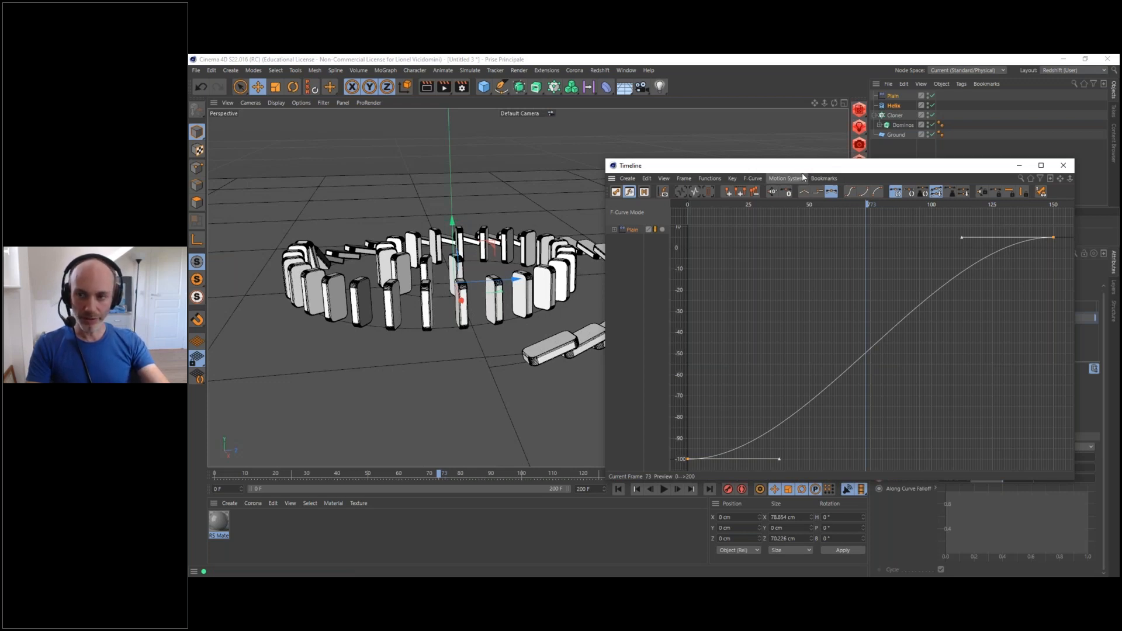
left_click_drag(809, 164, 922, 145)
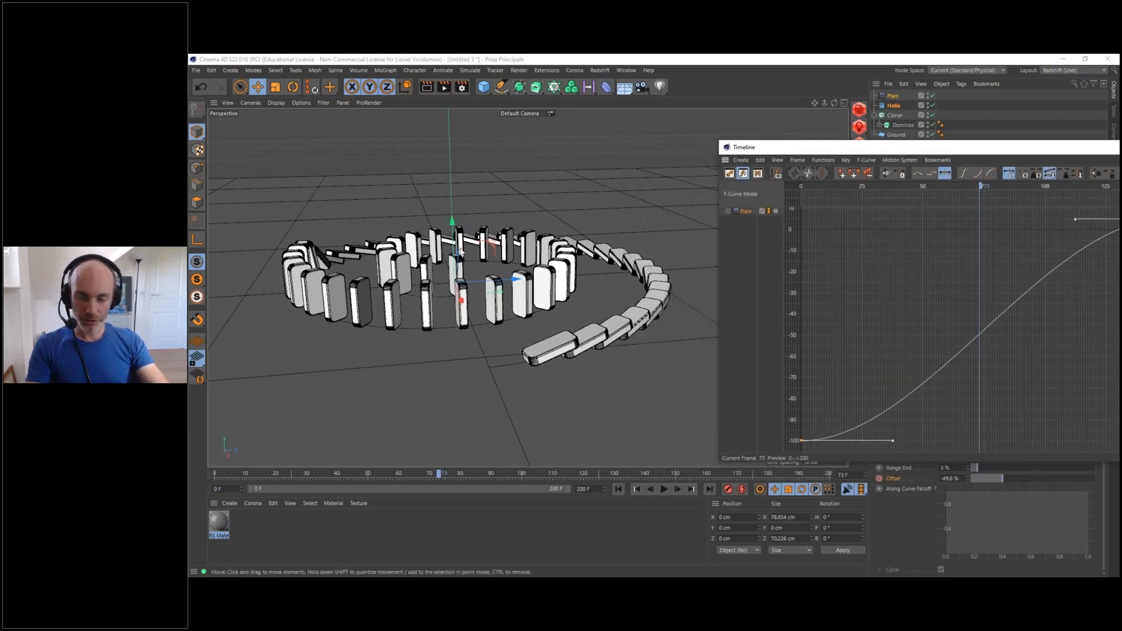
left_click_drag(759, 146, 532, 164)
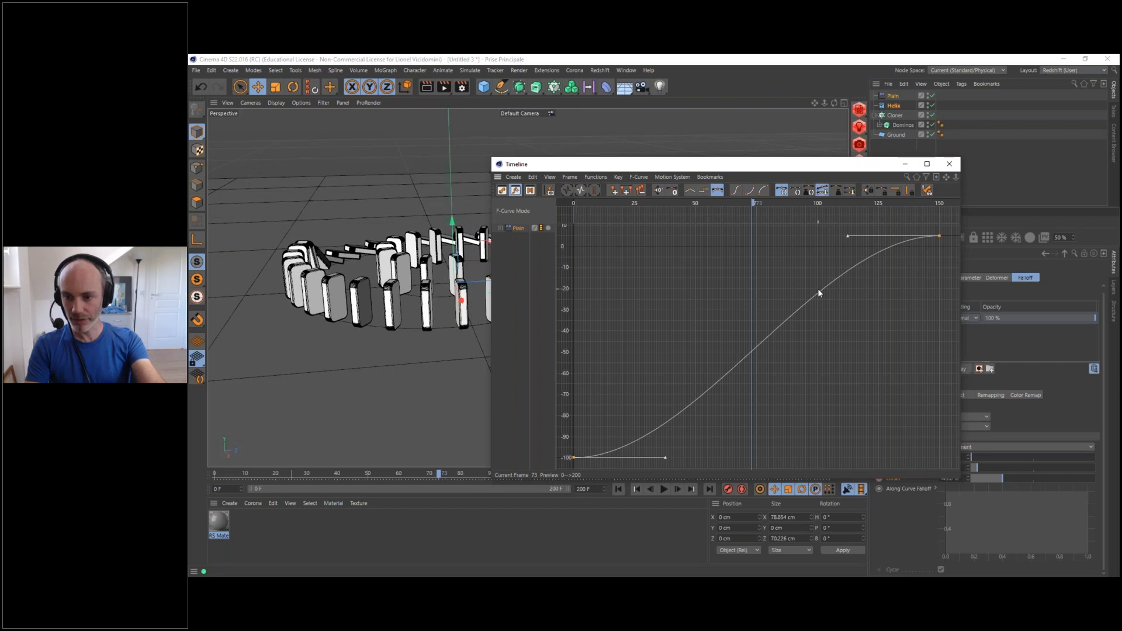
key("alt+l")
left_click_drag(756, 165, 947, 387)
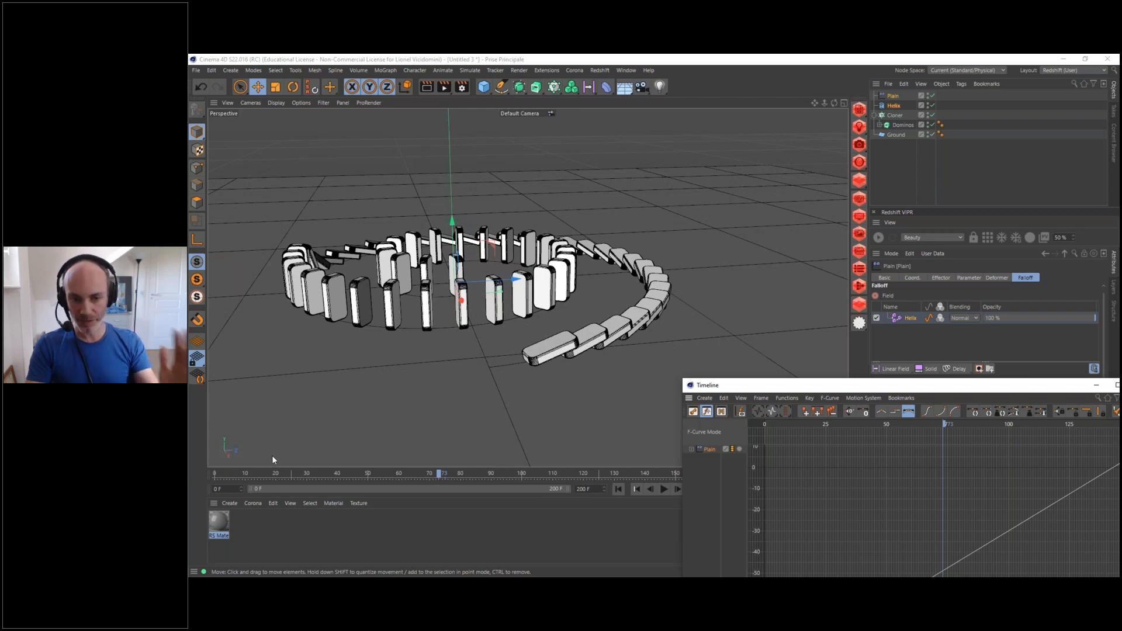
left_click_drag(754, 385, 759, 239)
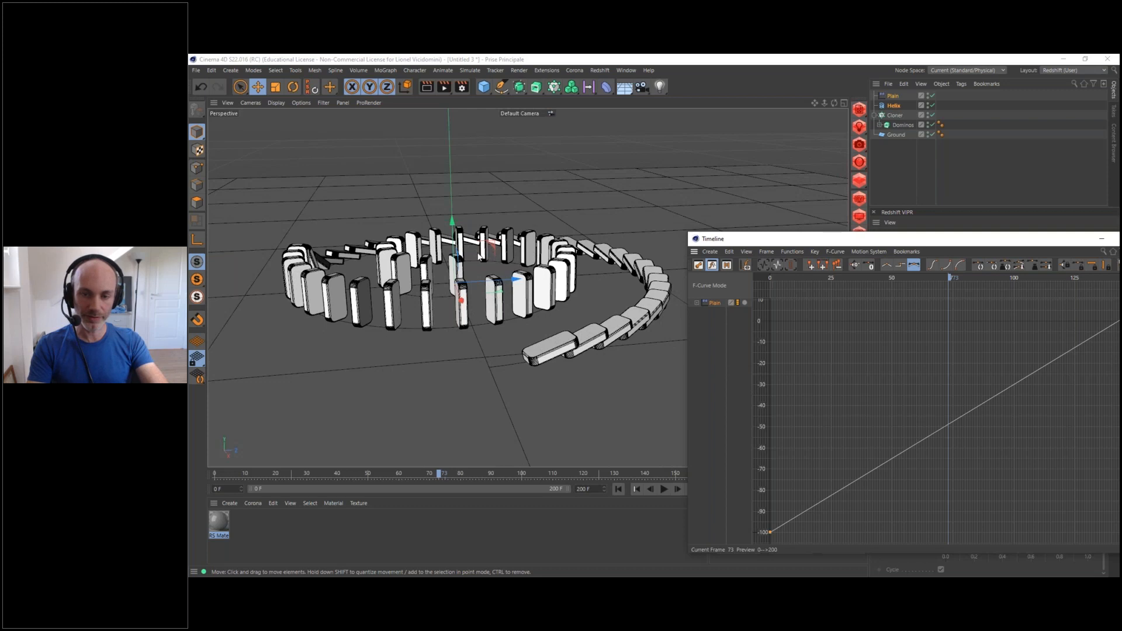
left_click_drag(1078, 239, 780, 283)
left_click(849, 283)
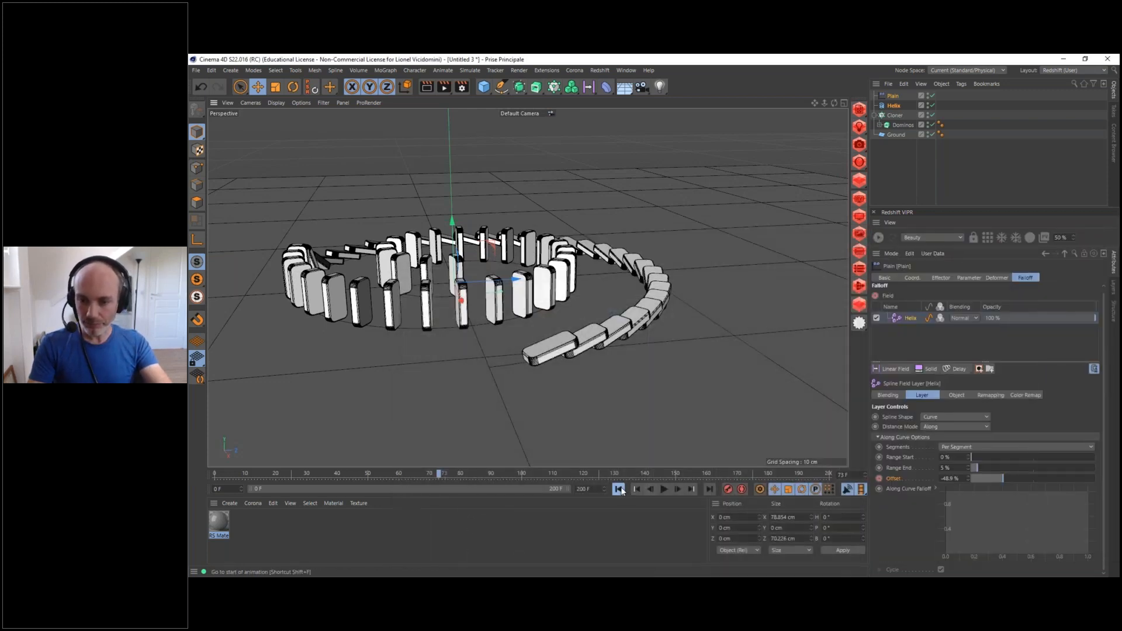
Play the linear domino fall from the start and scrub back to frame 0
left_click(618, 489)
left_click(664, 489)
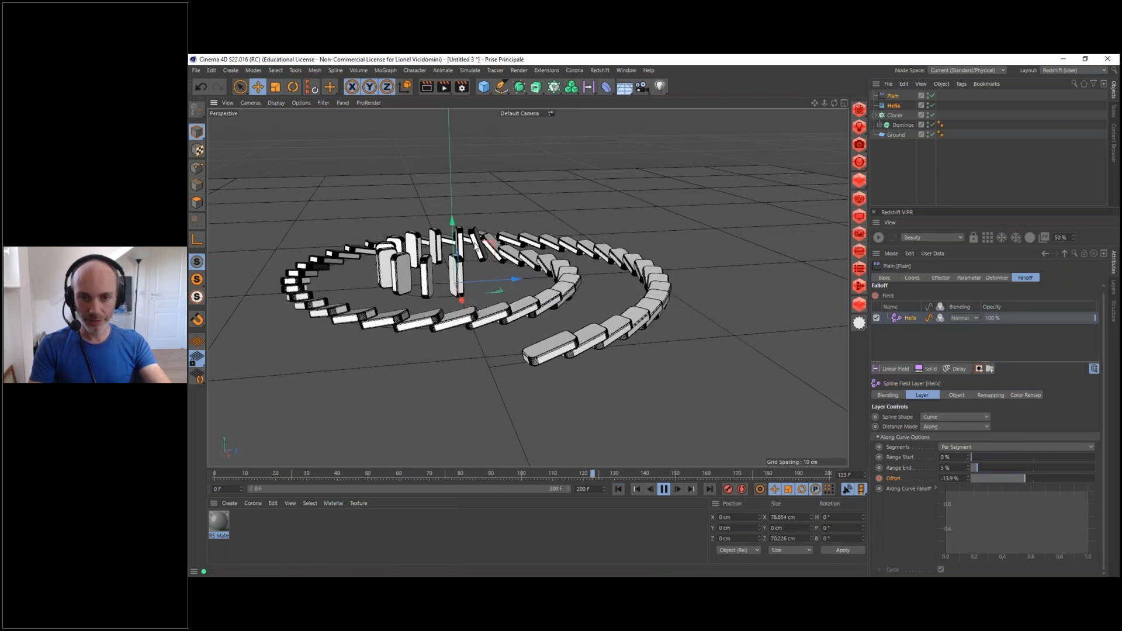
left_click(662, 489)
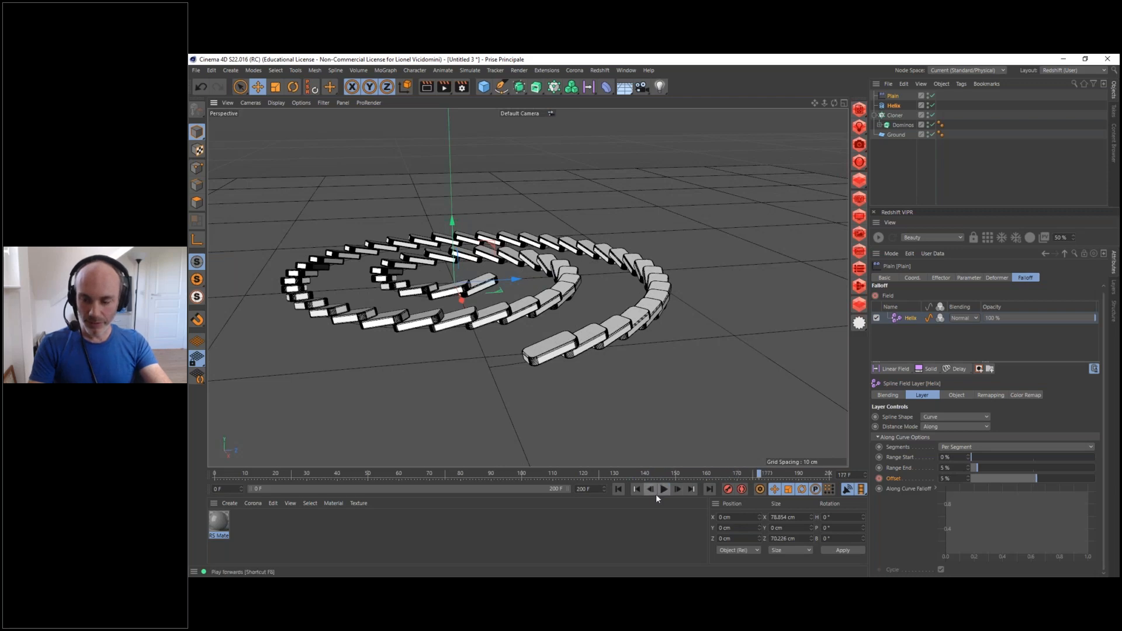
left_click(547, 473)
left_click_drag(453, 470, 214, 473)
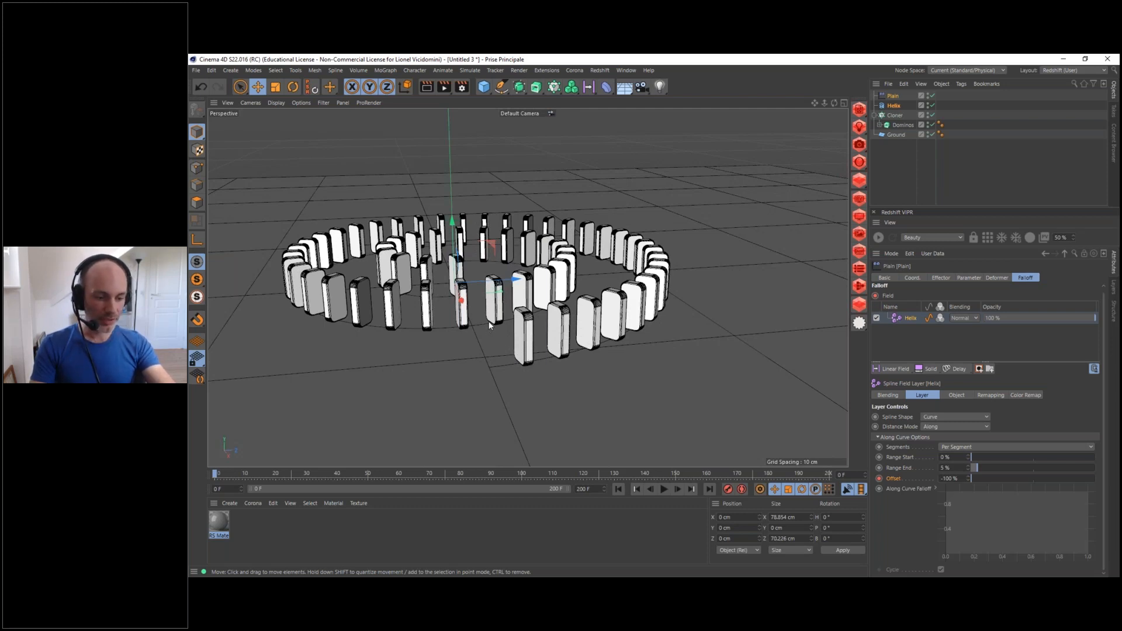
Enable the Frames per Second read-out in the perspective viewport's HUD settings
key("shift+v")
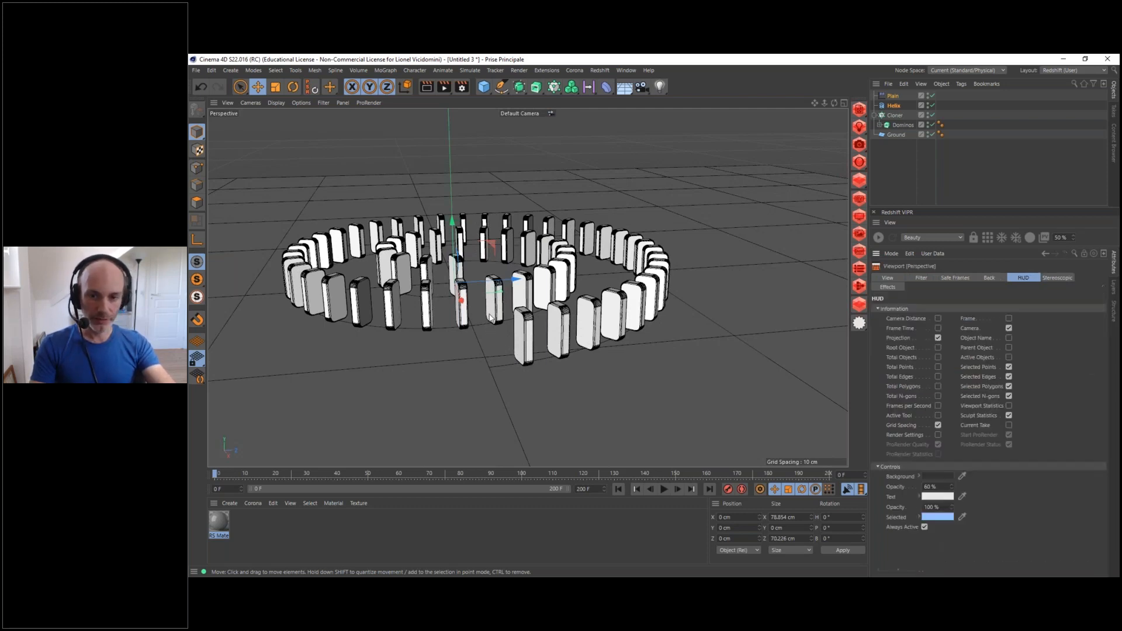
left_click(300, 102)
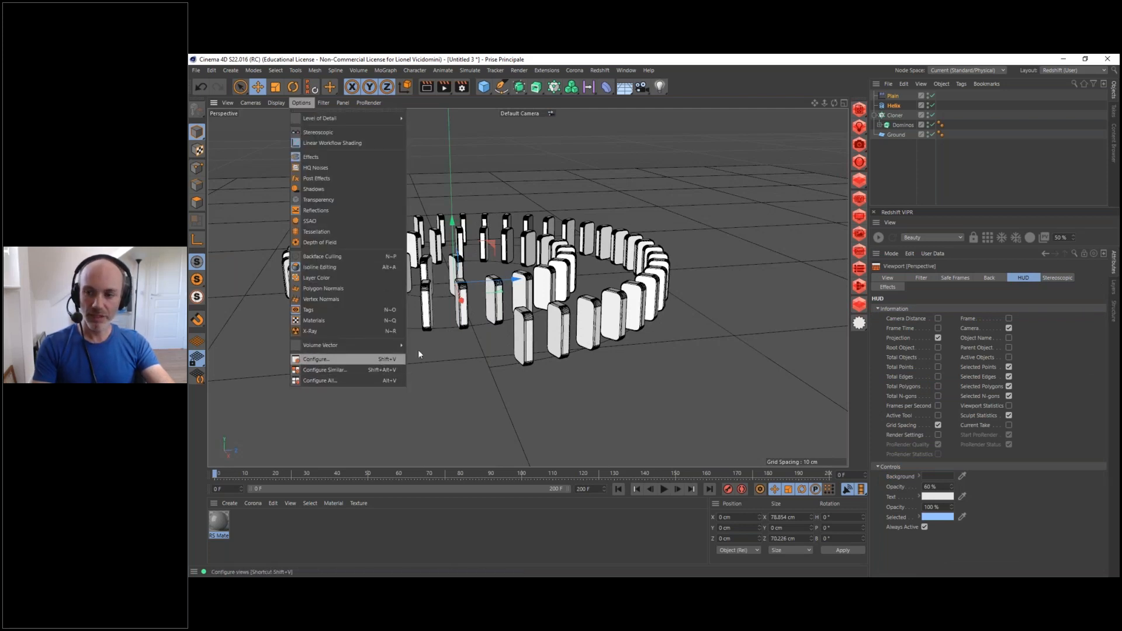
left_click(1022, 279)
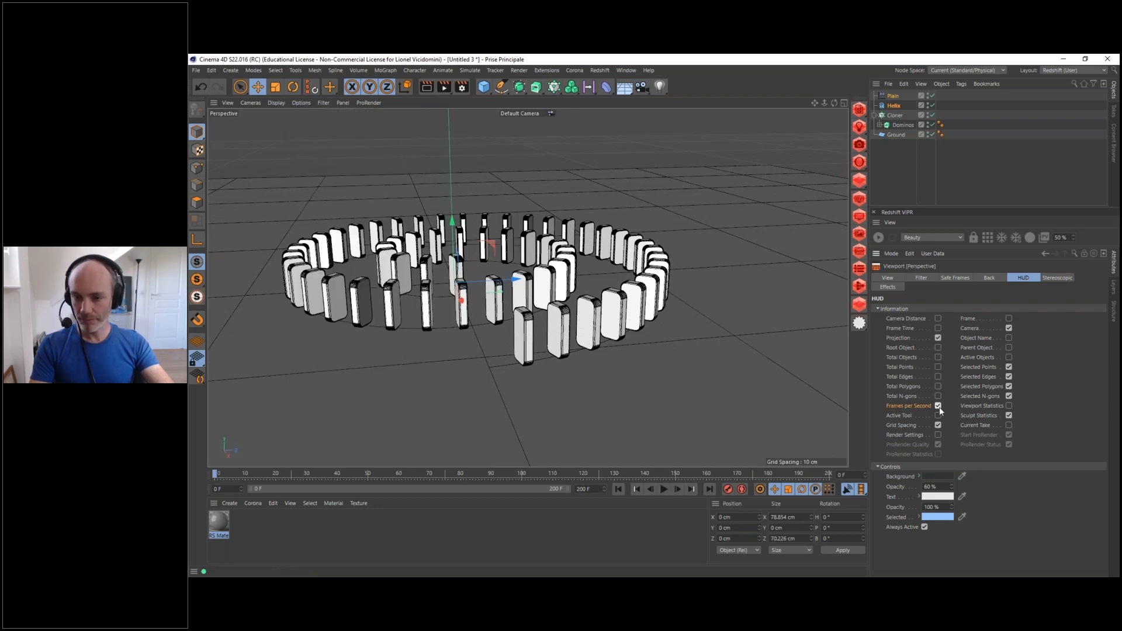
left_click(529, 464)
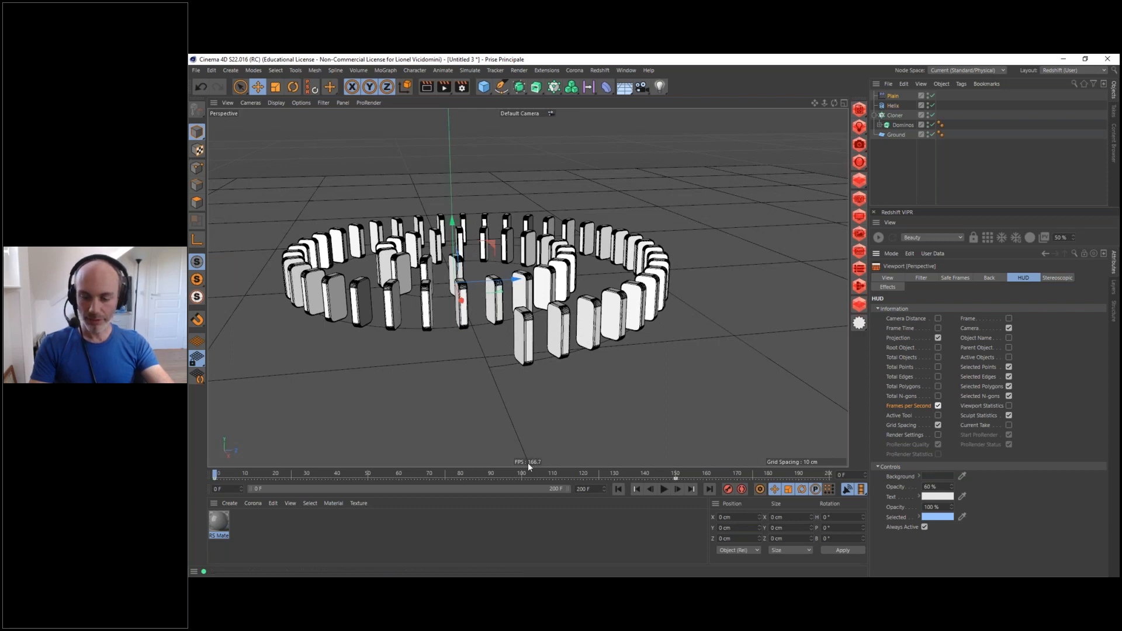
Play the domino animation to check the viewport frame rate, stop it and return to frame 0
left_click(664, 489)
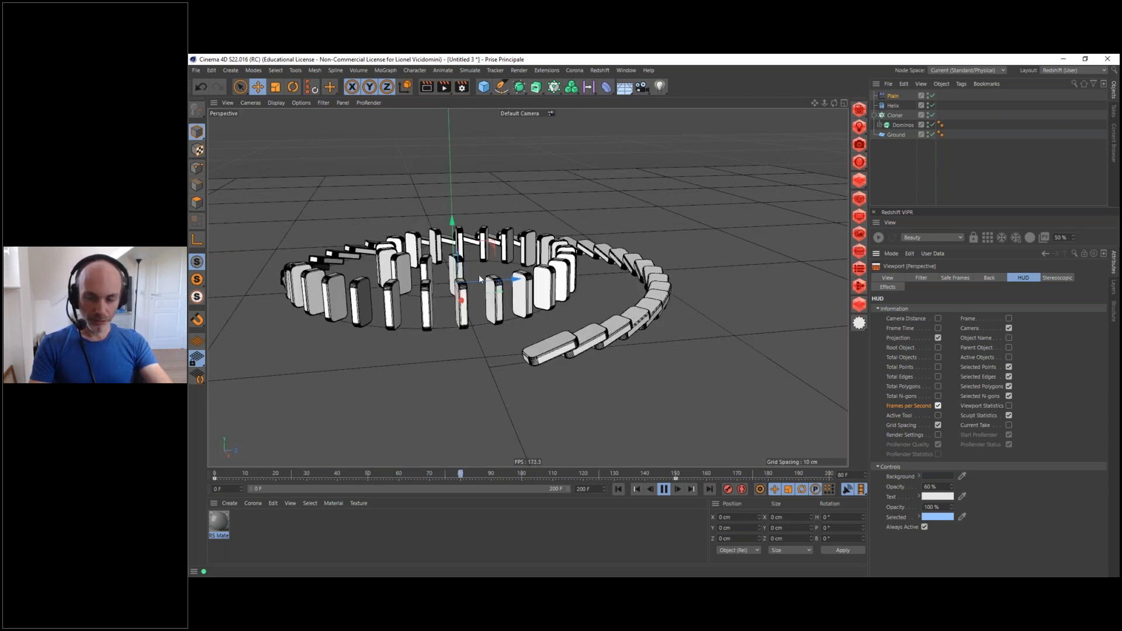
key("space")
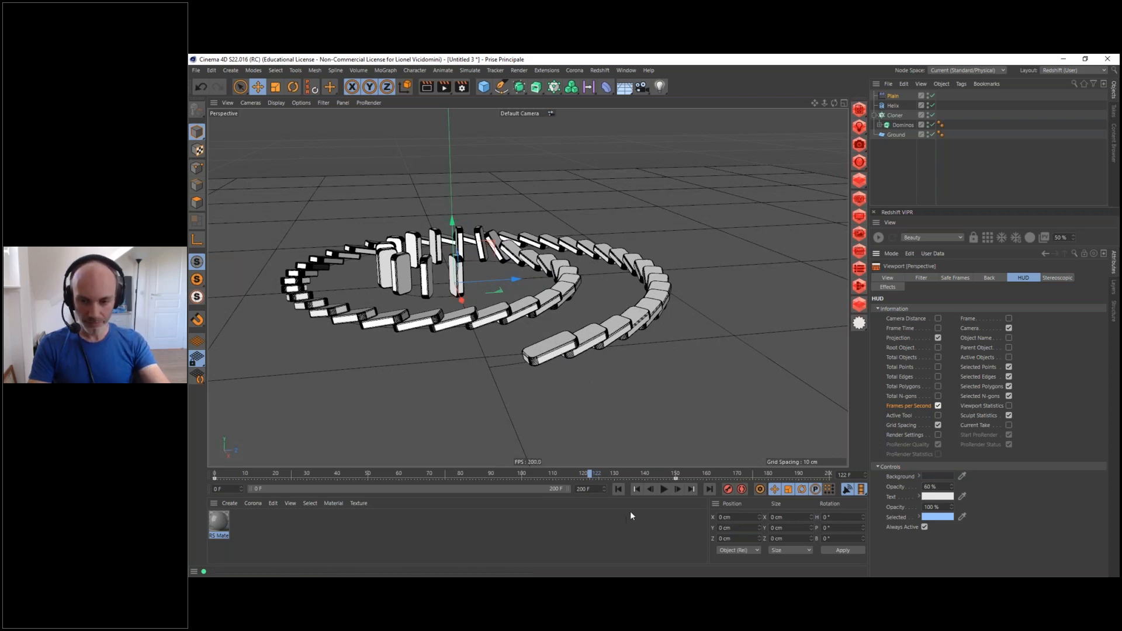
left_click(618, 489)
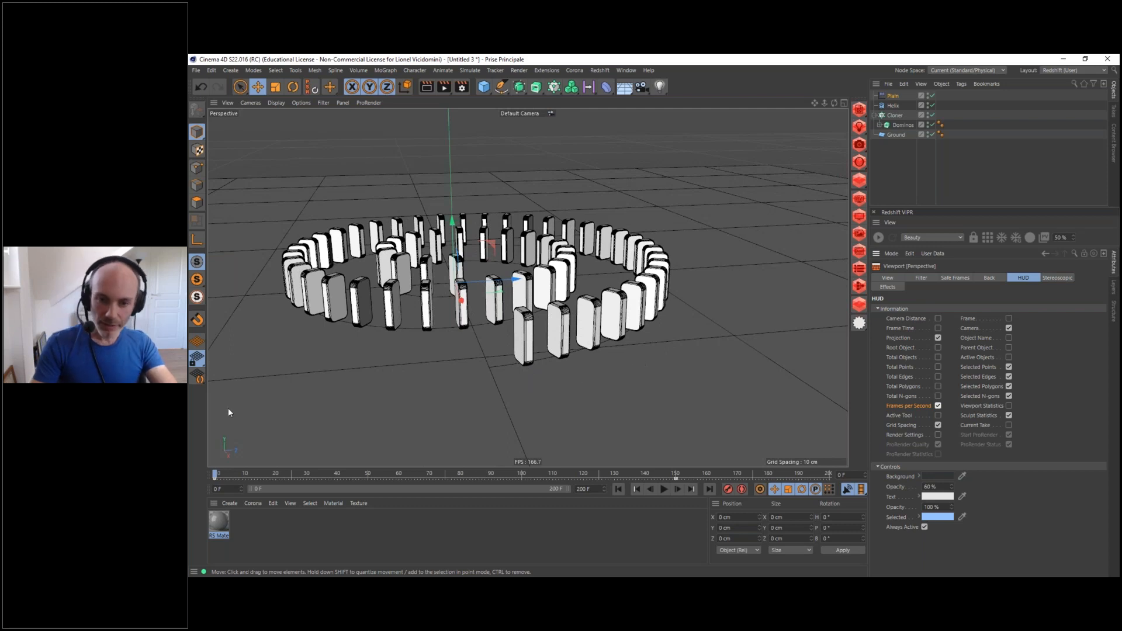
Scrub to frame 96 and examine up close how the tilting dominoes meet their neighbours
left_click_drag(231, 474, 511, 486)
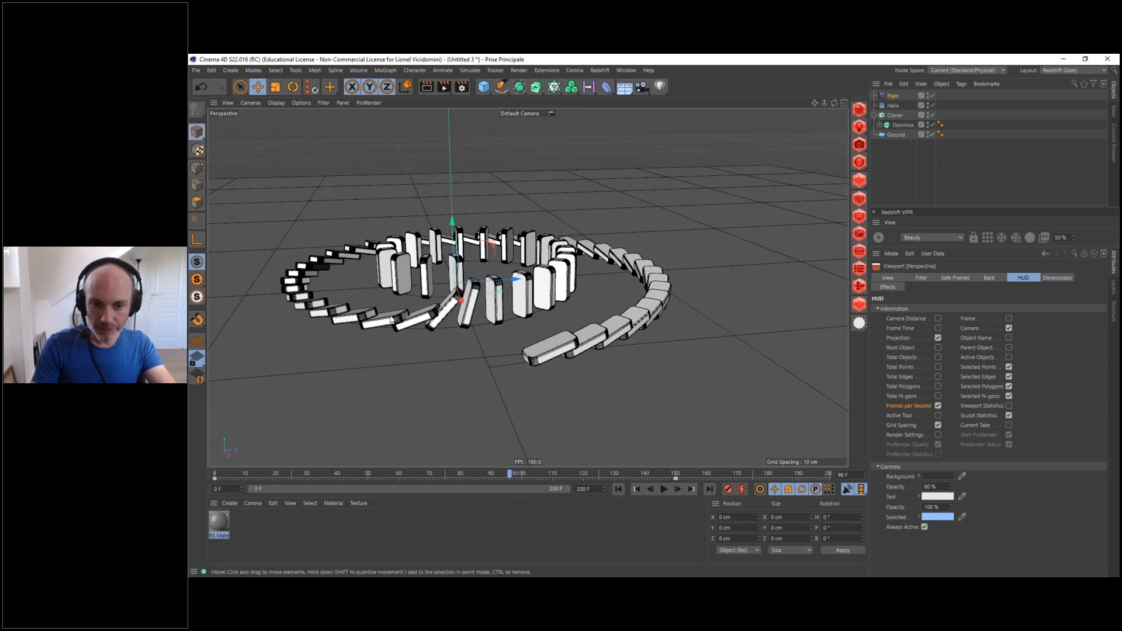
right_click_drag(392, 318, 493, 320, "alt")
left_click_drag(493, 320, 490, 285, "alt")
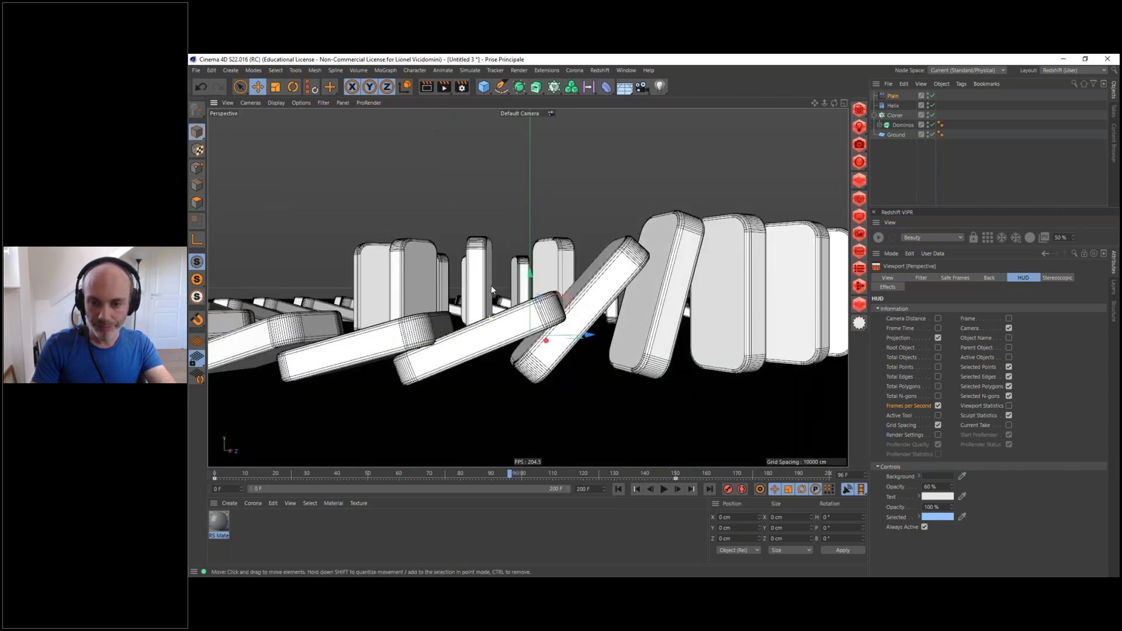
middle_click_drag(491, 285, 489, 234, "alt")
mouse_move(509, 472)
left_mouse_down()
mouse_move(491, 476)
mouse_move(543, 477)
mouse_move(486, 476)
mouse_move(507, 476)
left_mouse_up()
left_click_drag(539, 241, 549, 278, "alt")
right_click_drag(549, 278, 519, 275, "alt")
mouse_move(519, 275)
left_mouse_down("alt")
mouse_move(508, 302)
mouse_move(529, 275)
left_mouse_up("alt")
mouse_move(529, 274)
right_mouse_down("alt")
mouse_move(562, 255)
mouse_move(563, 282)
mouse_move(528, 288)
right_mouse_up("alt")
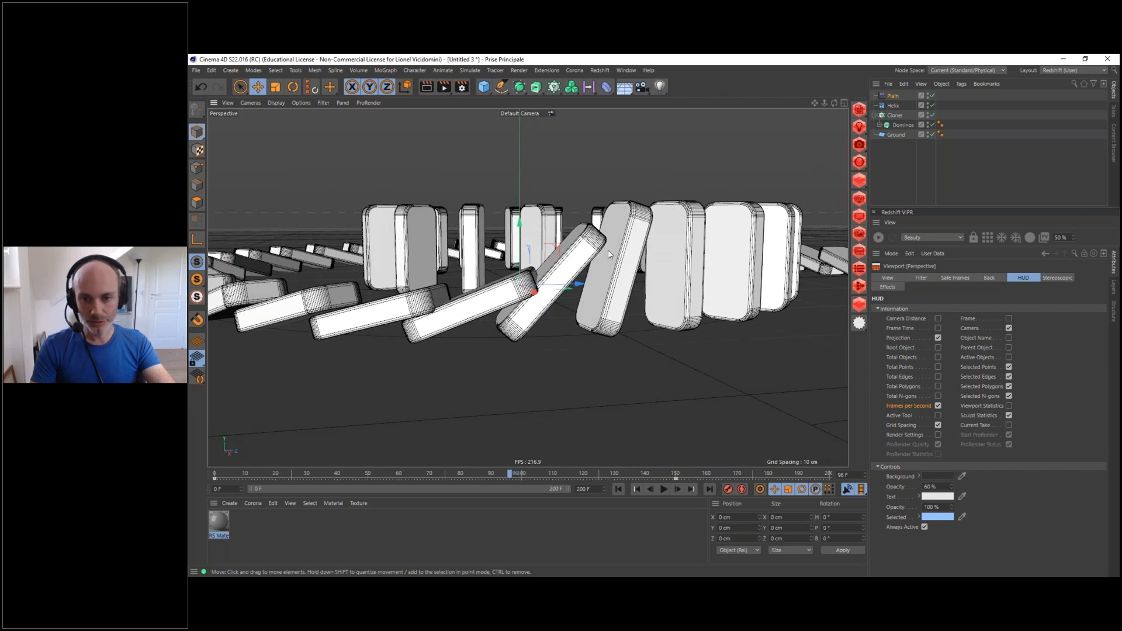
Examine the toppling dominoes from other angles and frame the whole spiral from above
right_click_drag(636, 286, 584, 294, "alt")
mouse_move(584, 293)
left_mouse_down("alt")
mouse_move(545, 307)
mouse_move(588, 321)
mouse_move(574, 294)
left_mouse_up("alt")
right_click_drag(574, 293, 613, 288, "alt")
left_click_drag(561, 281, 586, 286, "alt")
middle_click_drag(586, 286, 692, 262, "alt")
left_click_drag(692, 262, 657, 265, "alt")
right_click_drag(658, 266, 638, 270, "alt")
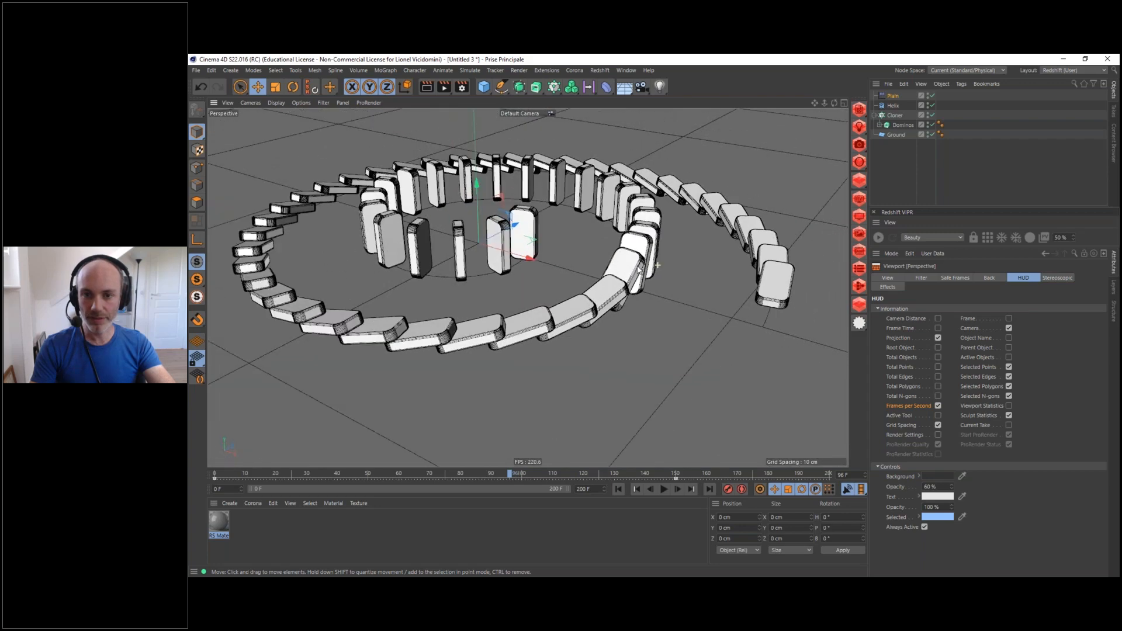
Play the toppling animation from the start, stop it and scrub back to frame 86
key("shift+f")
left_click(664, 489)
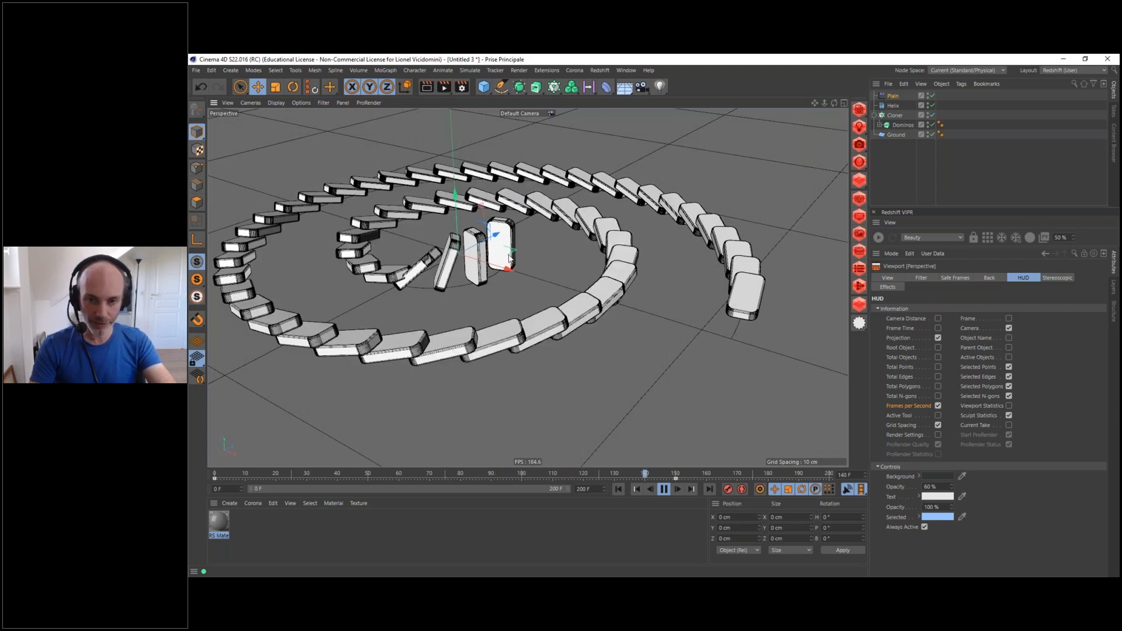
left_click(664, 488)
left_click_drag(364, 472, 479, 470)
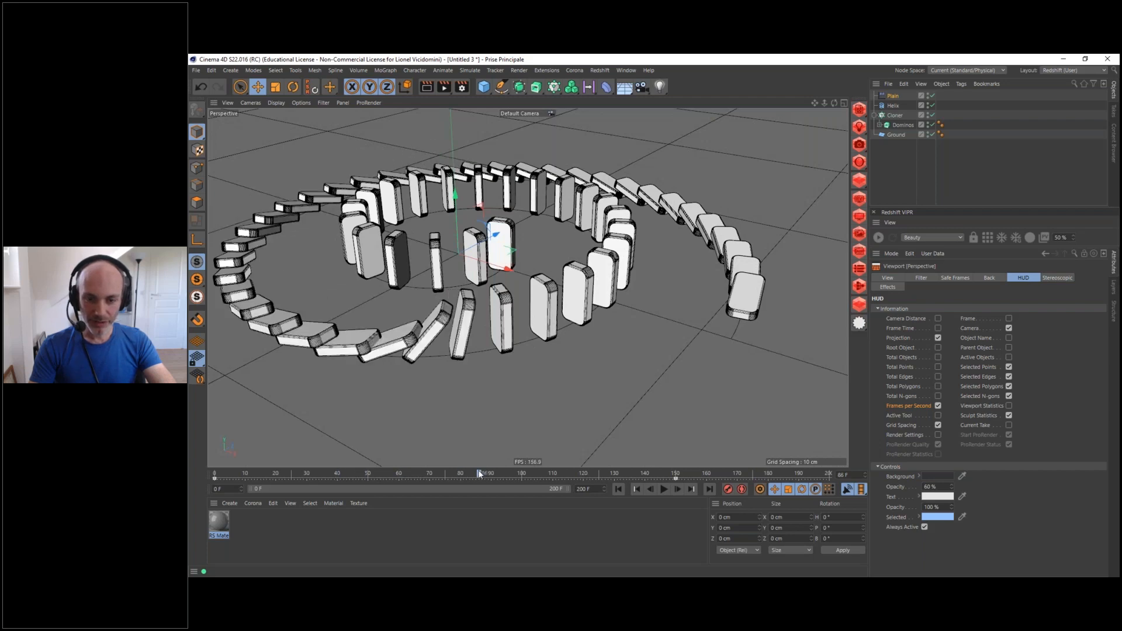
Examine the contact between the leaning dominoes at frame 86 close up and from a wider angle
left_click_drag(408, 369, 493, 329, "alt")
right_click_drag(493, 330, 546, 283, "alt")
left_click_drag(514, 283, 587, 280, "alt")
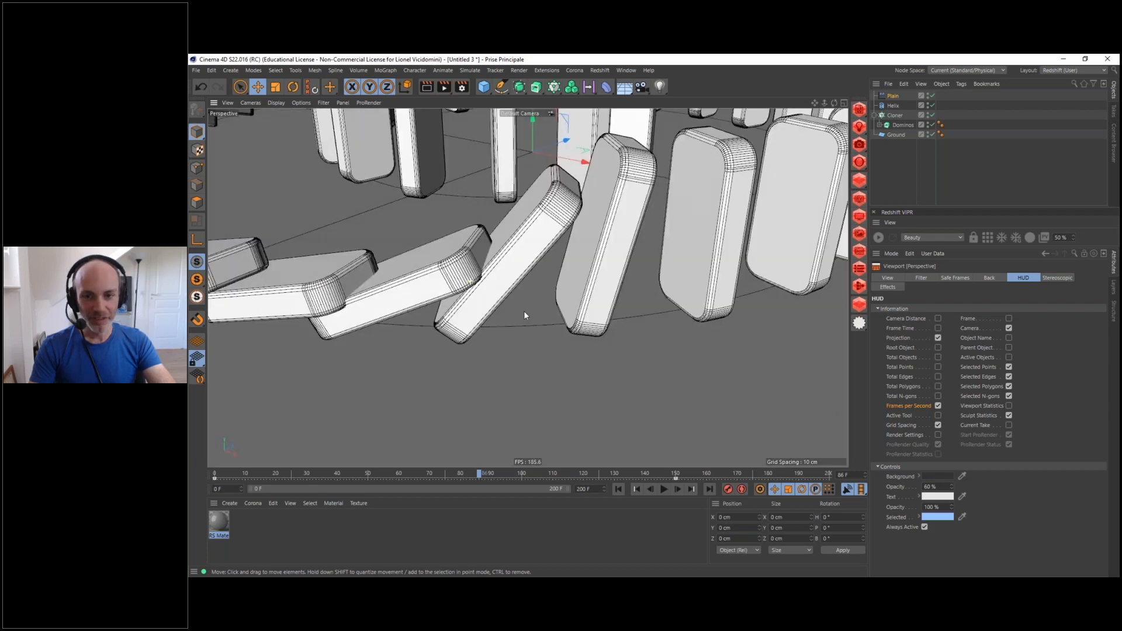
right_click_drag(587, 281, 543, 272, "alt")
middle_click_drag(575, 269, 508, 298, "alt")
left_click_drag(507, 298, 596, 280, "alt")
right_click_drag(596, 280, 648, 272, "alt")
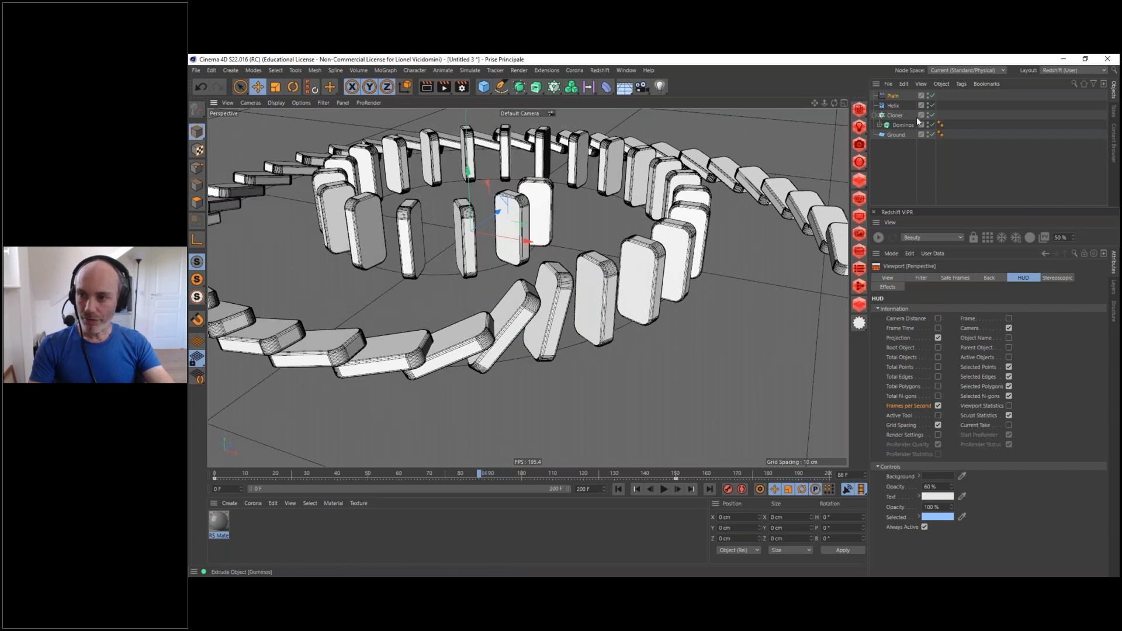
Set the Contour Mode to Curve in the remapping of the Plain effector's Helix field
left_click(892, 96)
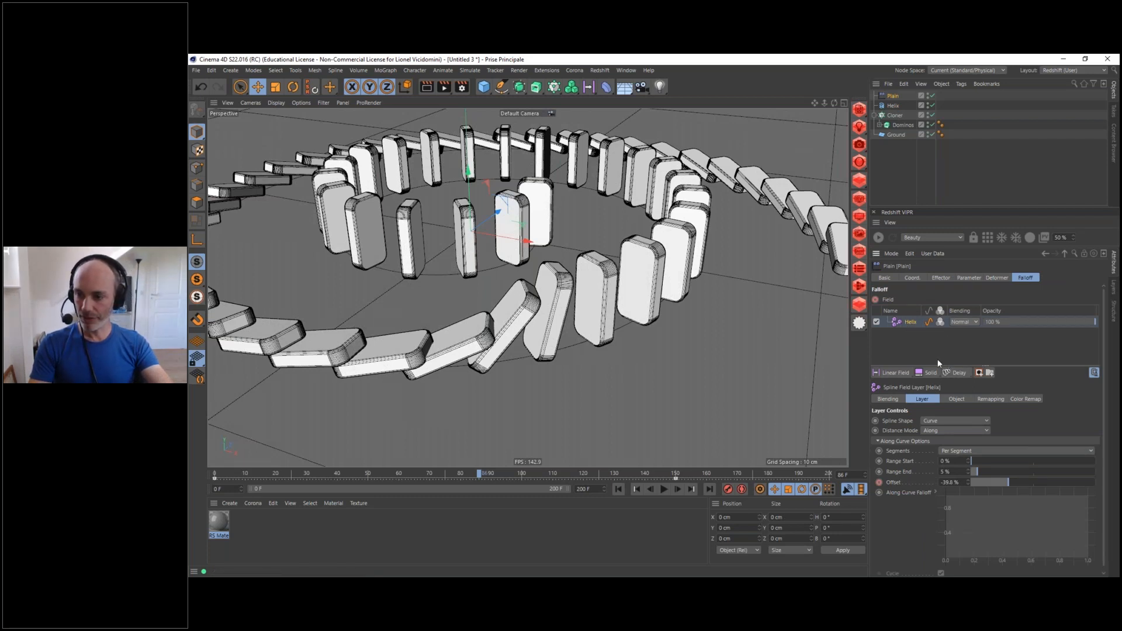
left_click(998, 399)
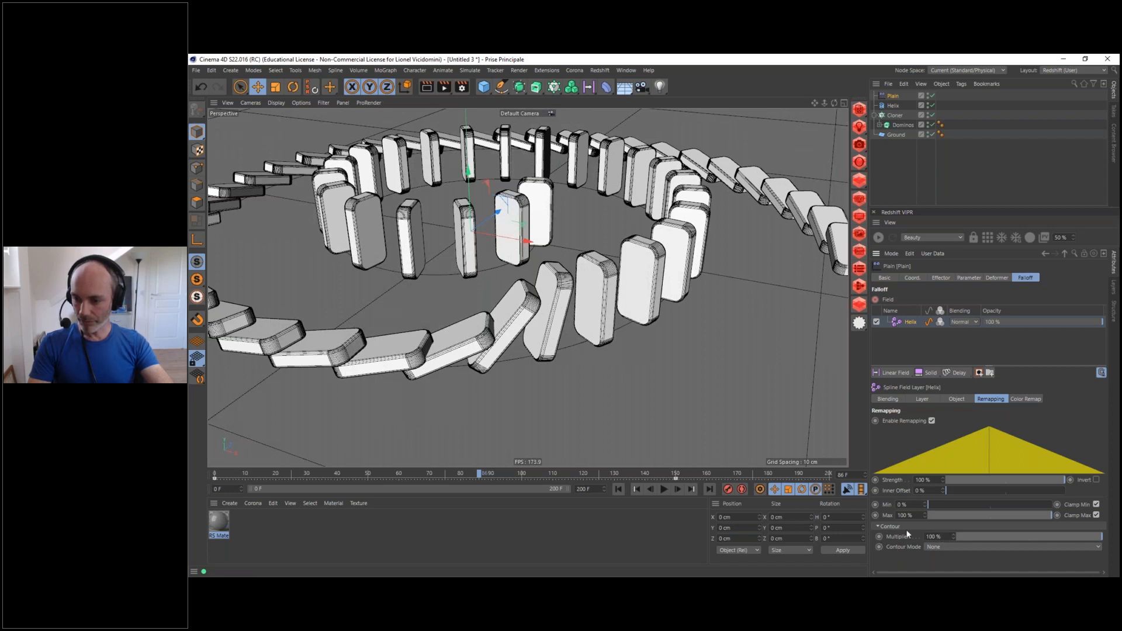
left_click(949, 547)
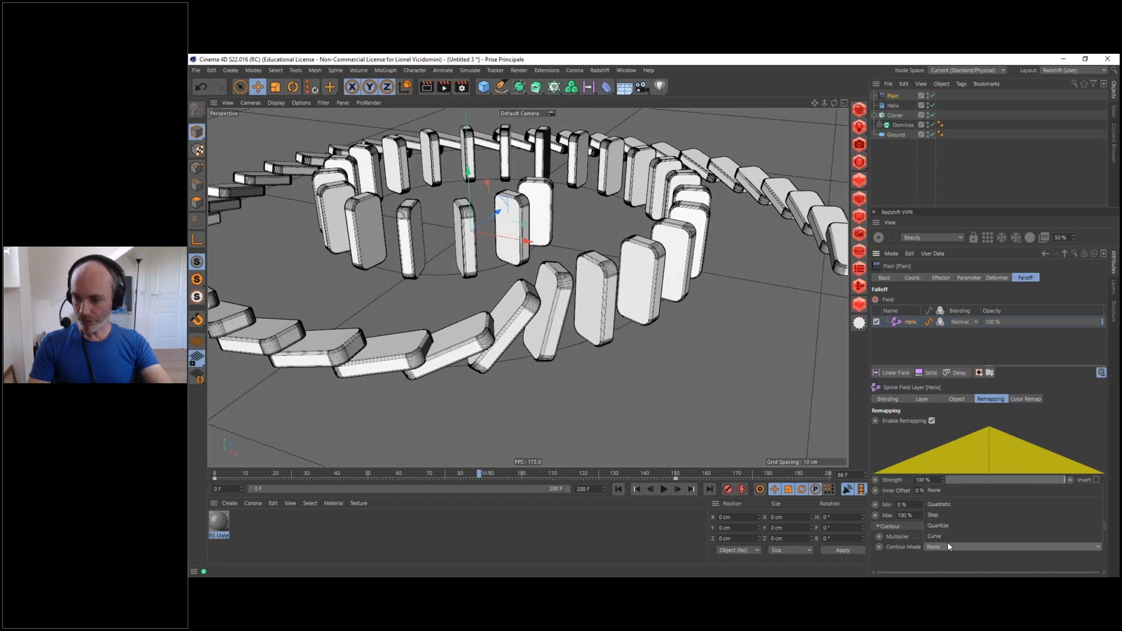
left_click(937, 537)
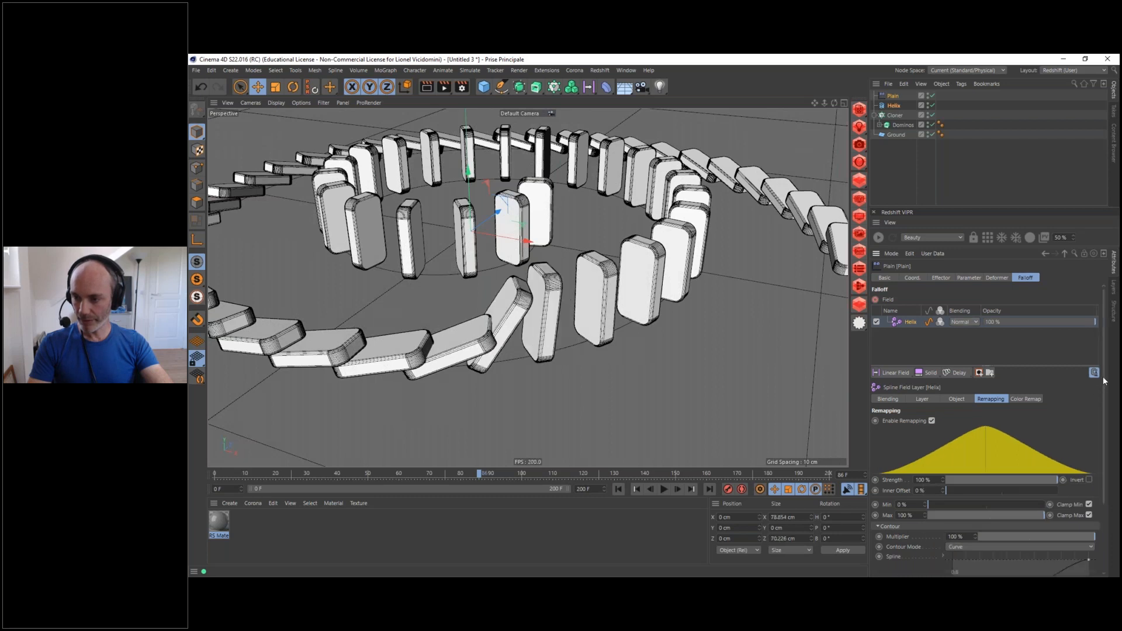
scroll(1051, 444, "down", 3)
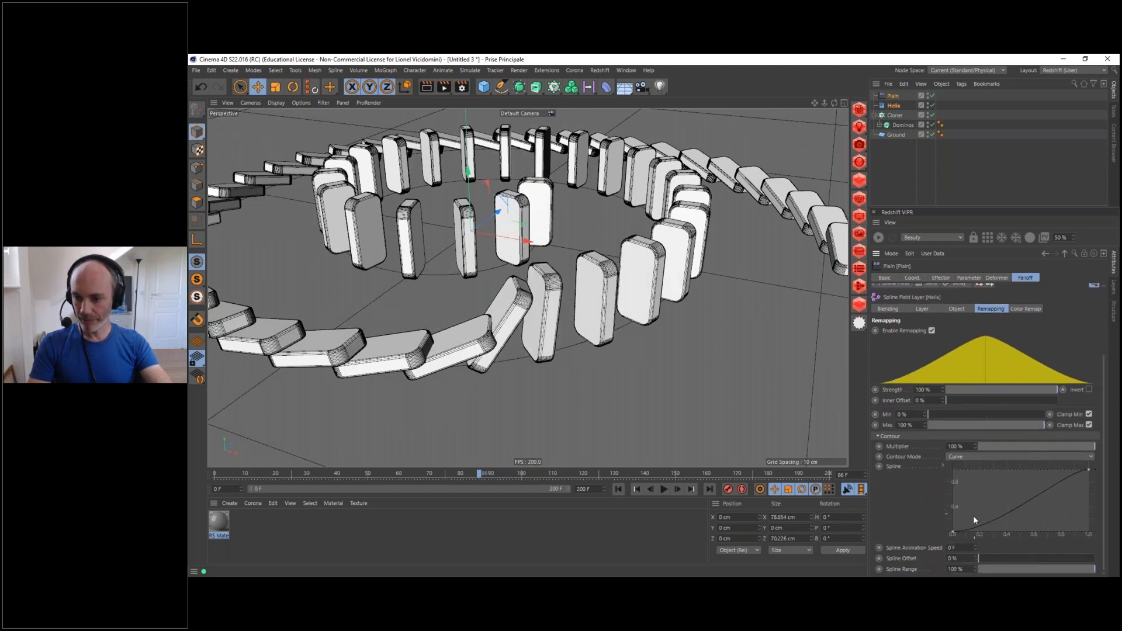
left_click_drag(998, 504, 925, 539)
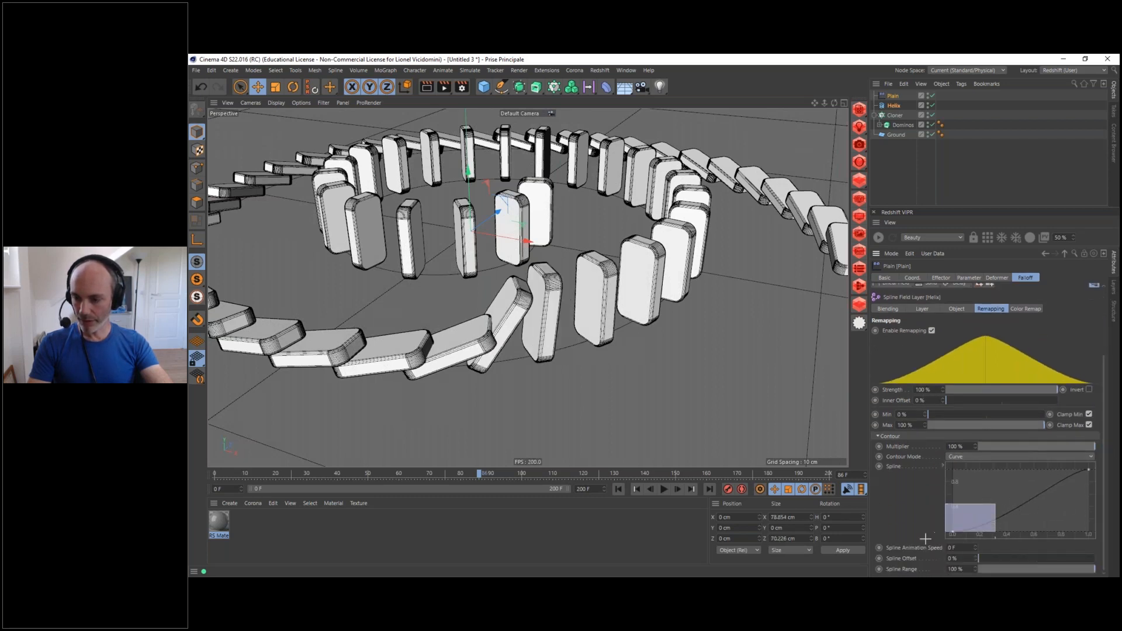
mouse_move(1053, 496)
left_mouse_down()
mouse_move(1109, 448)
mouse_move(1072, 472)
mouse_move(1070, 495)
left_mouse_up()
left_click_drag(979, 514, 915, 540)
left_click_drag(986, 532, 991, 507)
key("ctrl+z")
Bend the contour spline into a convex arch by raising the tangents of its end point and start point
left_click(1088, 470)
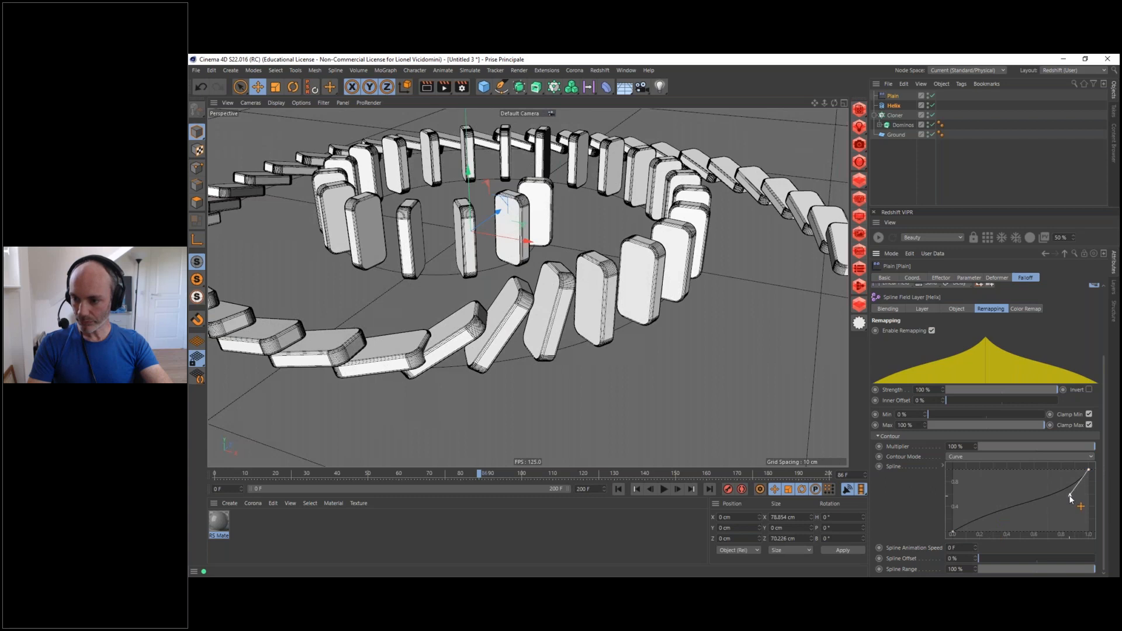
left_click_drag(1071, 497, 1039, 472)
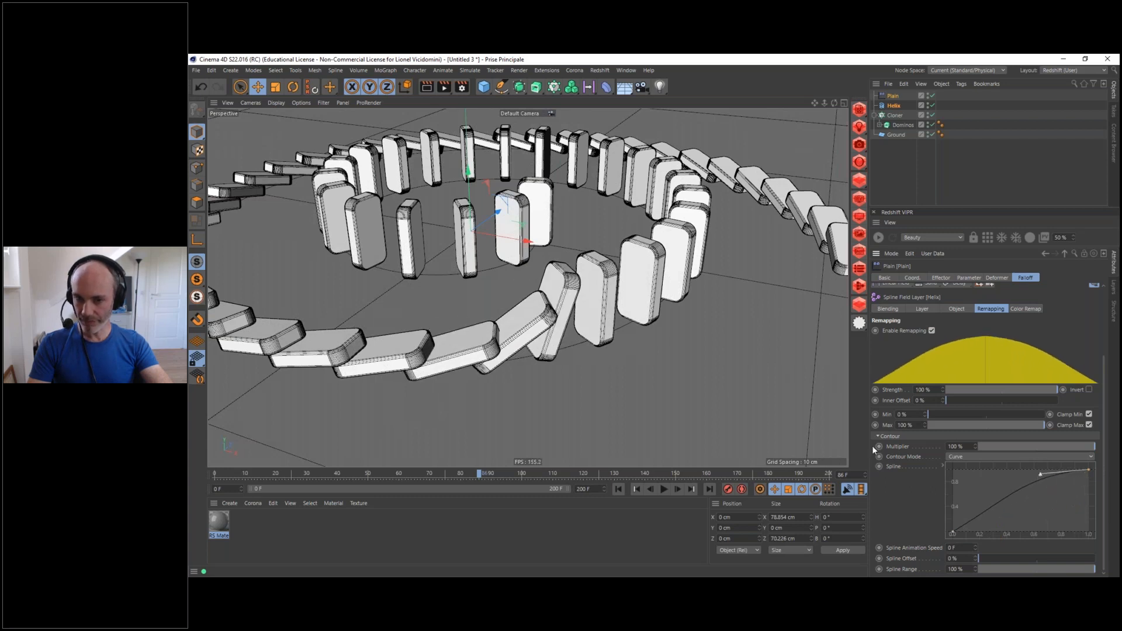
left_click_drag(978, 500, 924, 542)
left_click_drag(992, 507, 990, 496)
Steepen the contour spline's start tangent slightly while checking the domino contacts in a low side view
left_click_drag(513, 328, 519, 305, "alt")
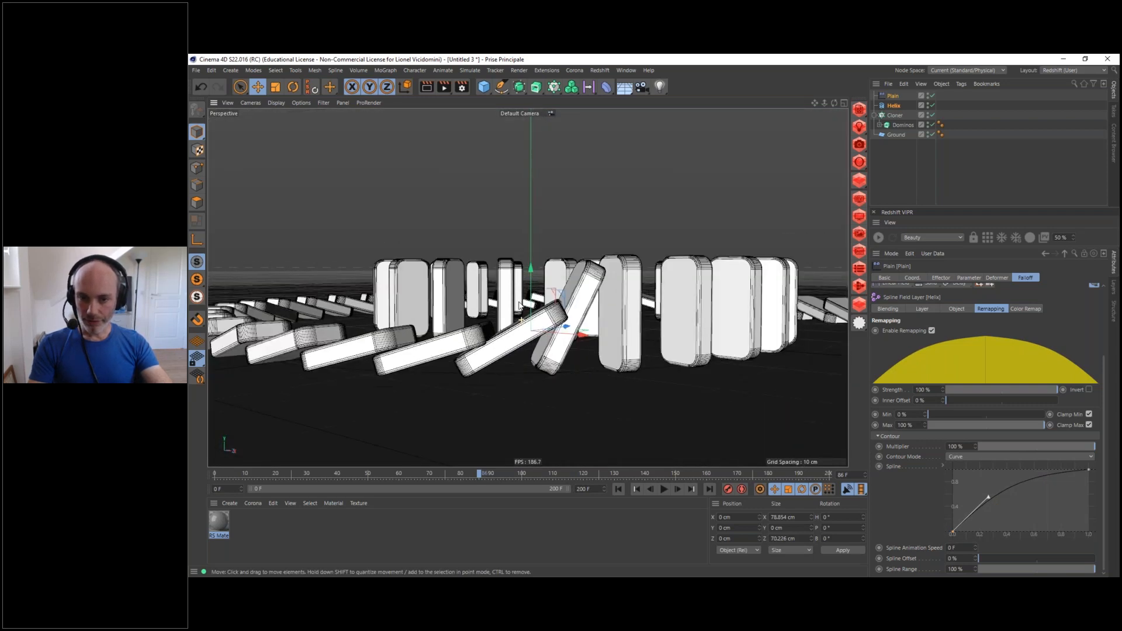
scroll(518, 305, "down", 3)
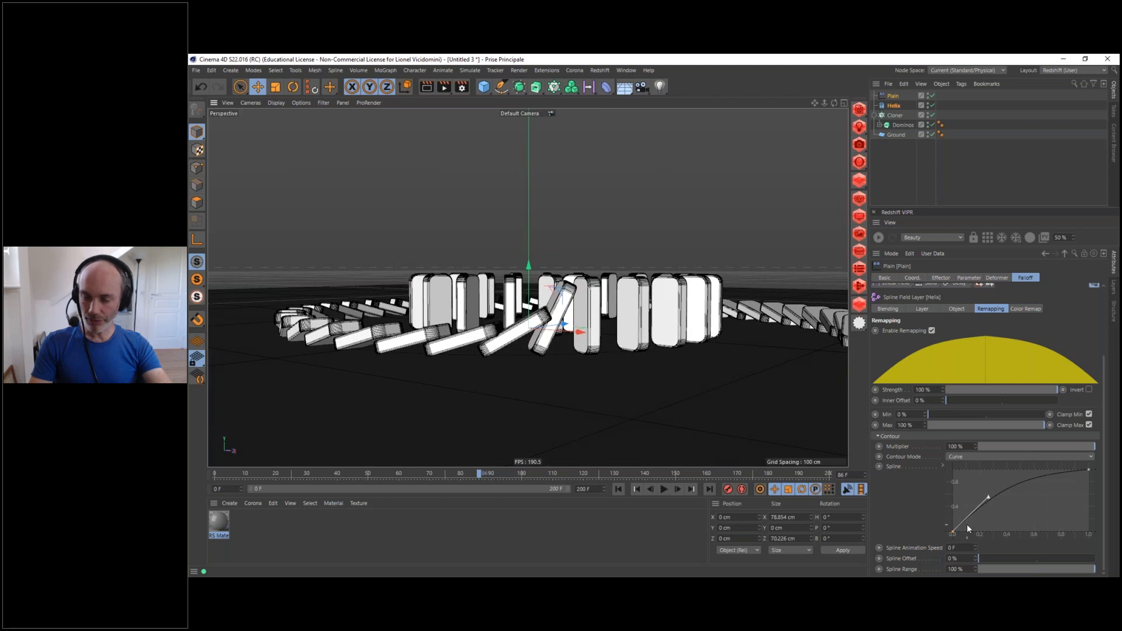
left_click(987, 500)
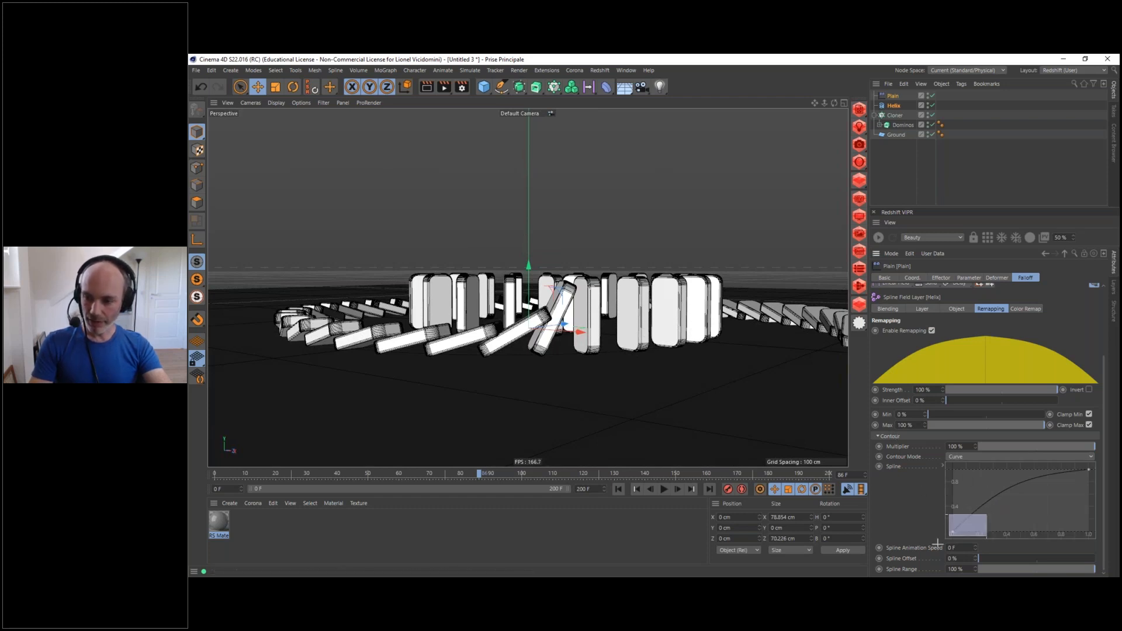
left_click_drag(986, 497, 983, 489)
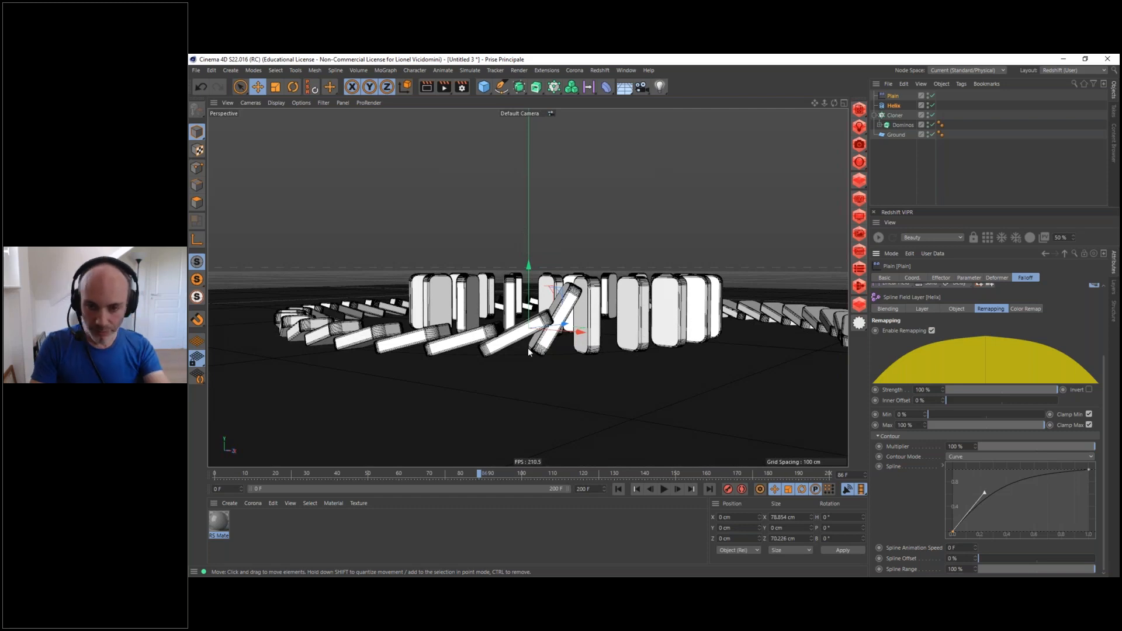
key("F8")
mouse_move(521, 351)
left_mouse_down()
mouse_move(467, 352)
mouse_move(512, 349)
left_mouse_up()
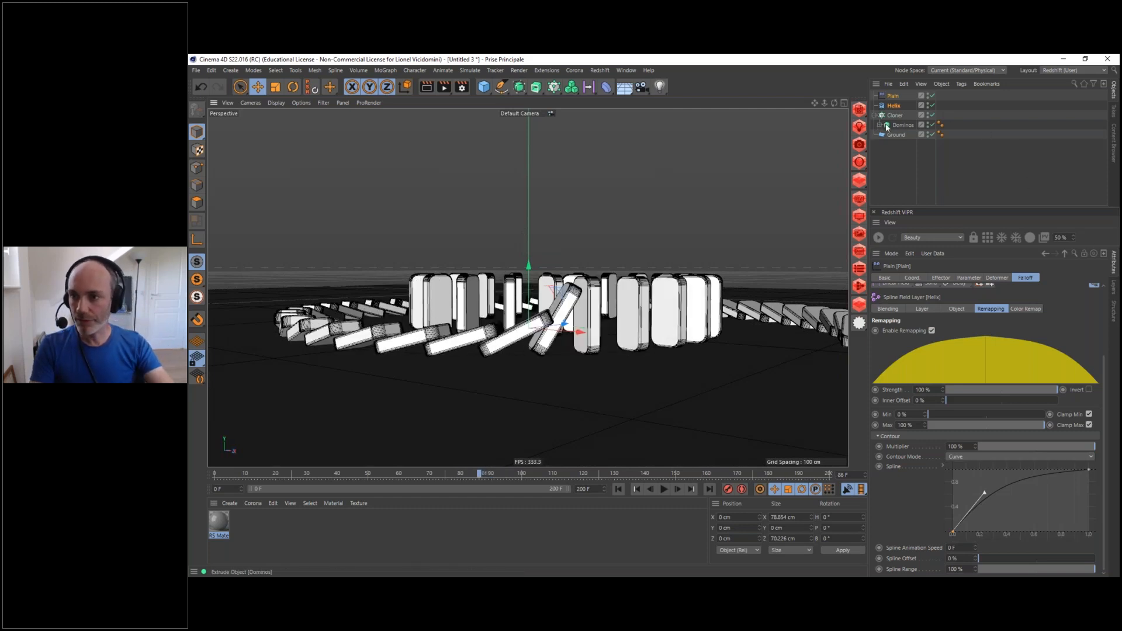
Set the Helix field's Range End to 6%
left_click(926, 309)
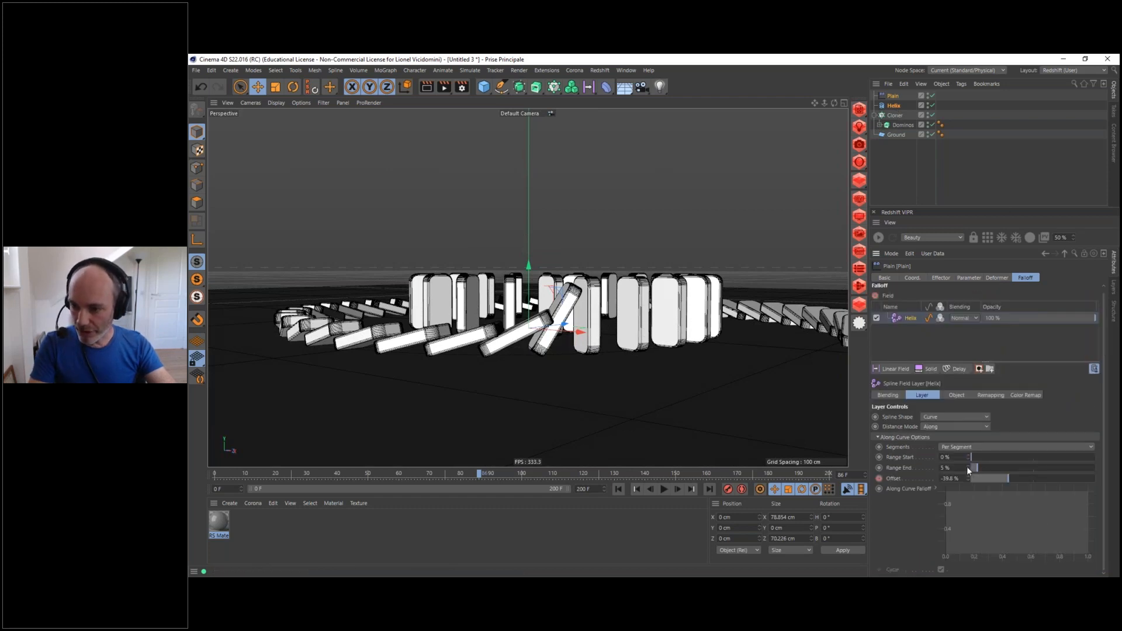
left_click(968, 469)
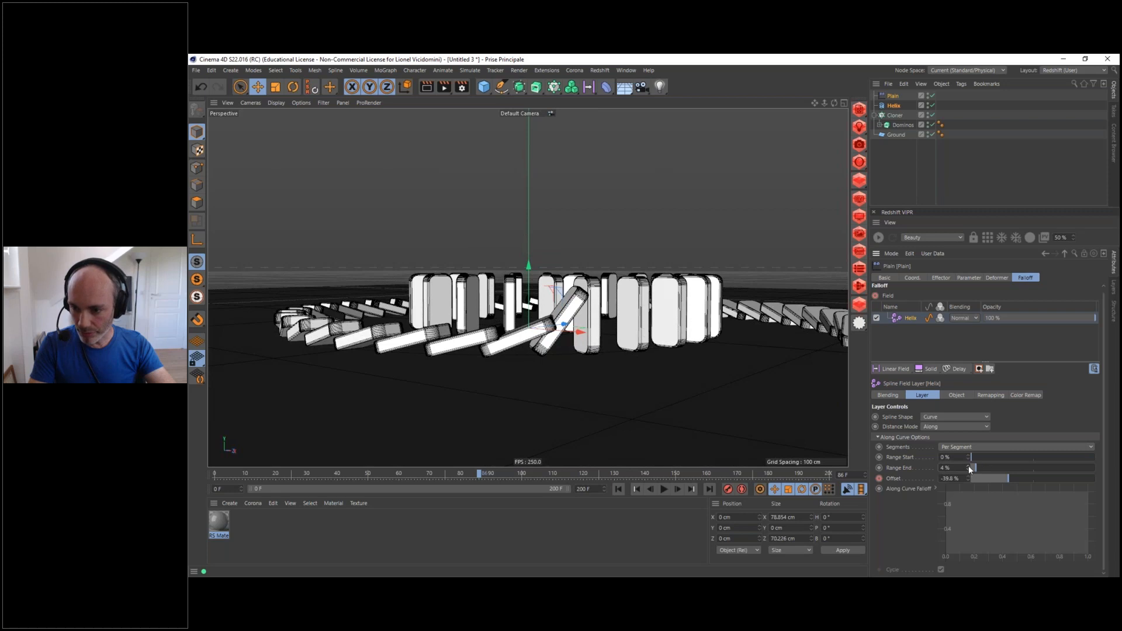
left_click(969, 465)
left_click(969, 465)
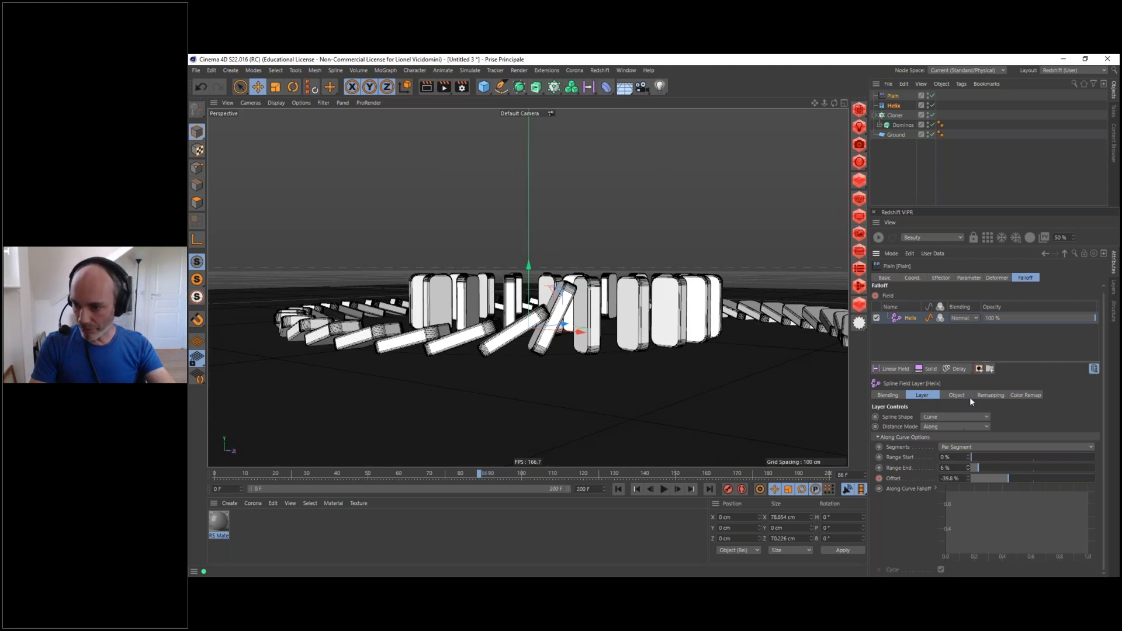
Lower the start tangent of the Helix field's contour spline slightly to flatten the remapping arch
left_click(998, 397)
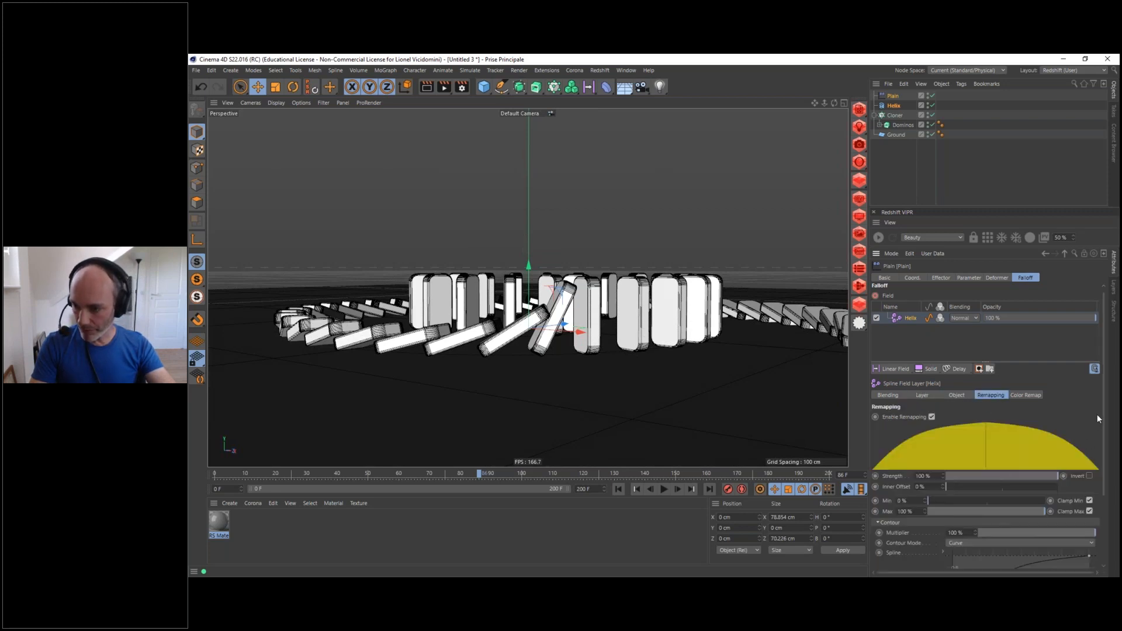
scroll(1102, 411, "down", 3)
left_click_drag(983, 485, 990, 496)
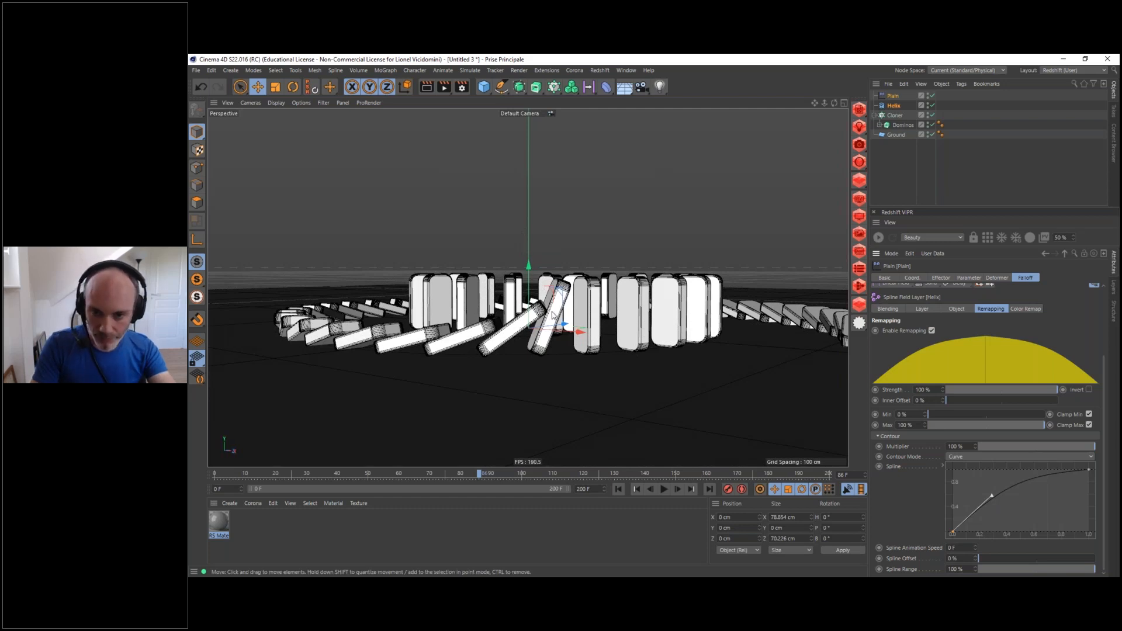
Scrub to frame 90 and examine the falling dominoes around the spiral from several angles
left_click_drag(512, 343, 736, 262)
scroll(541, 315, "up", 6)
right_click_drag(662, 278, 588, 293, "alt")
left_click_drag(587, 294, 559, 309, "alt")
right_click_drag(559, 309, 621, 307, "alt")
left_click_drag(620, 307, 589, 321, "alt")
middle_click_drag(589, 322, 536, 309, "alt")
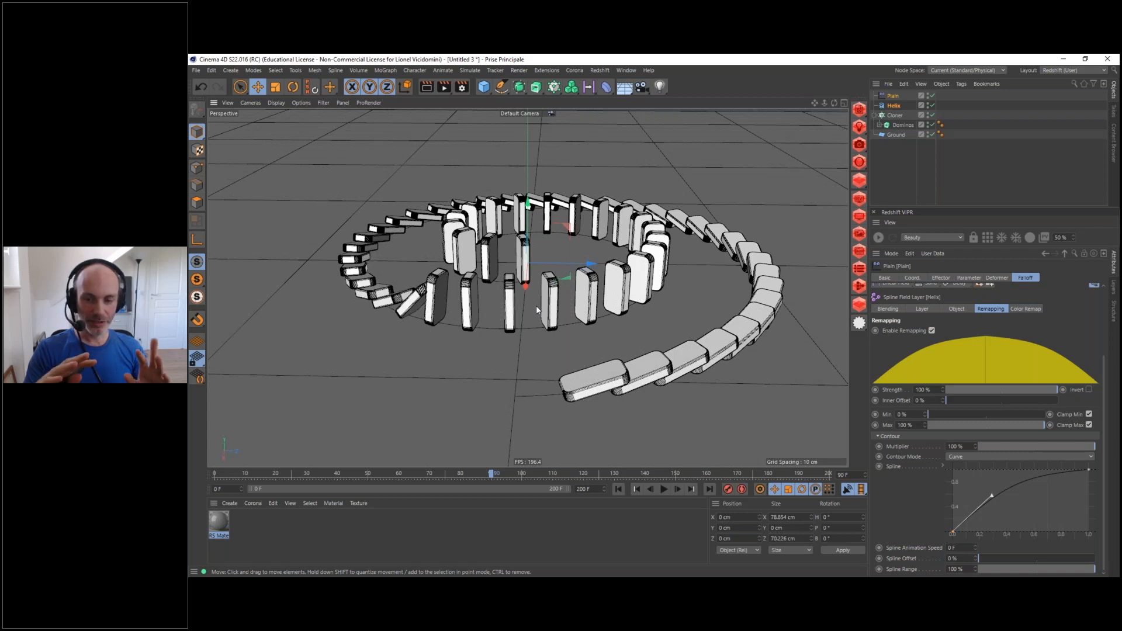
left_click_drag(564, 287, 587, 275, "alt")
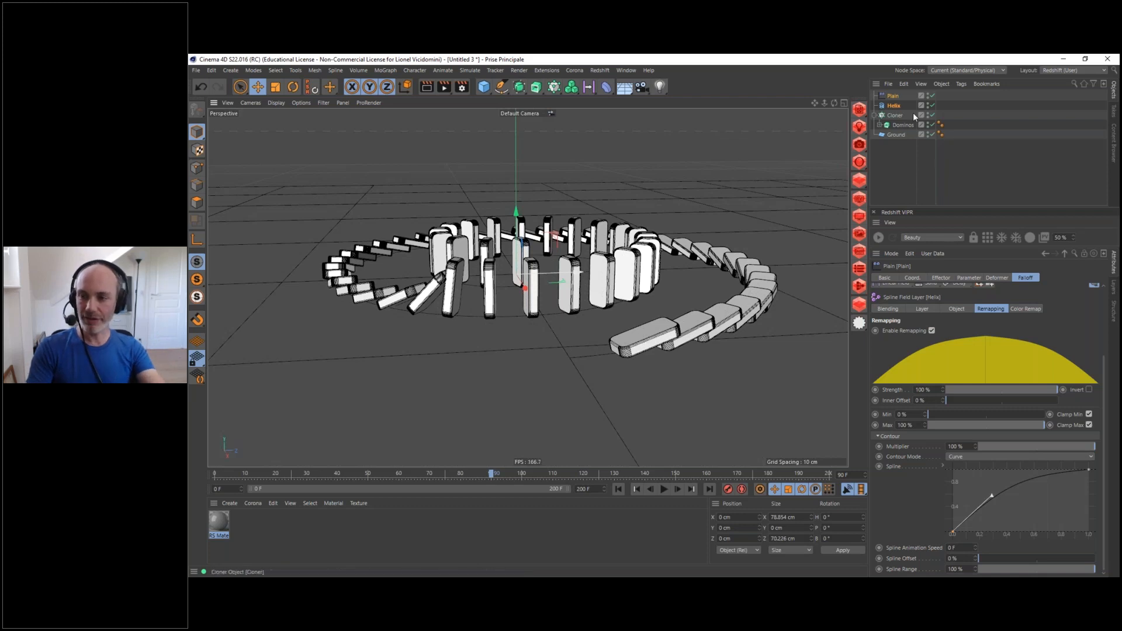
Try a Height of 20 cm on the Helix spline, and set it back to 0 cm
left_click(892, 106)
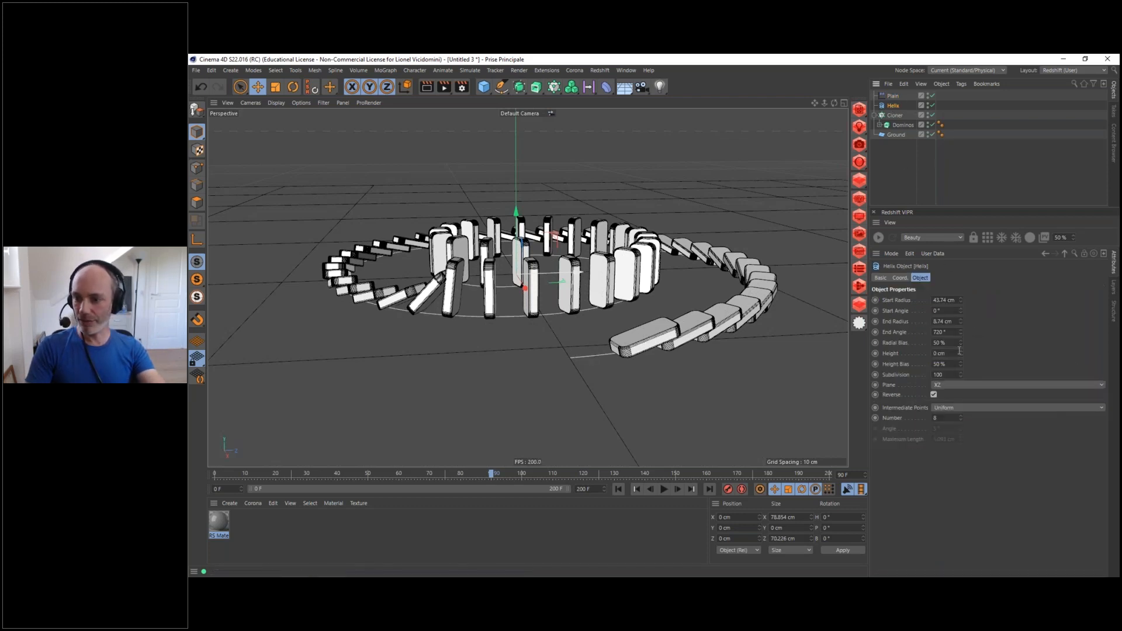
left_click_drag(962, 351, 214, 476)
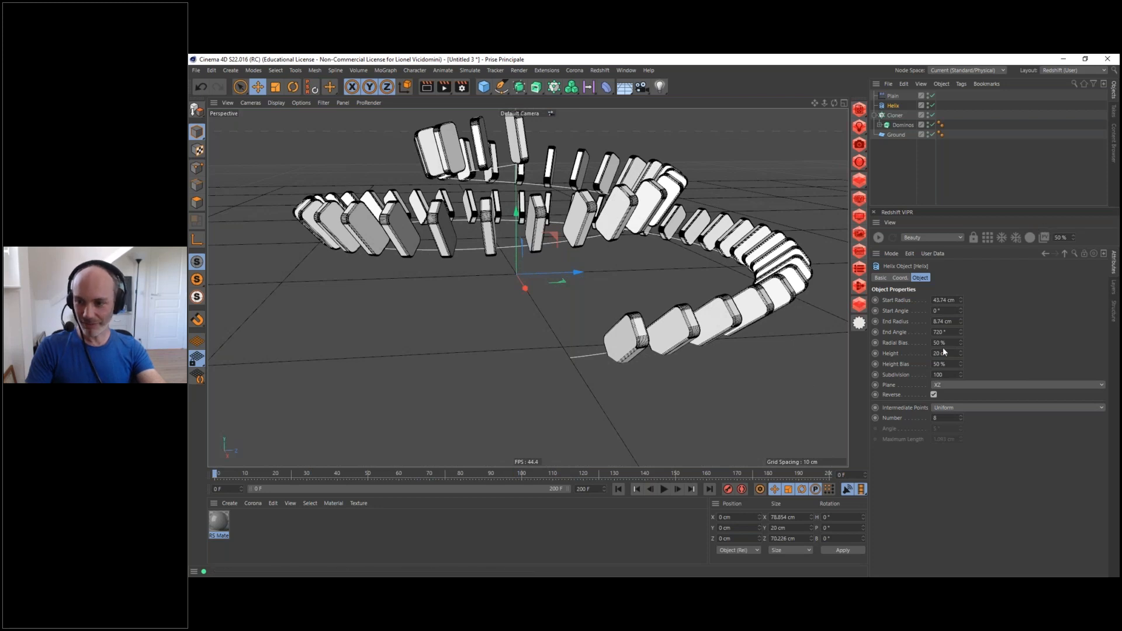
left_click_drag(952, 354, 805, 338)
type("0")
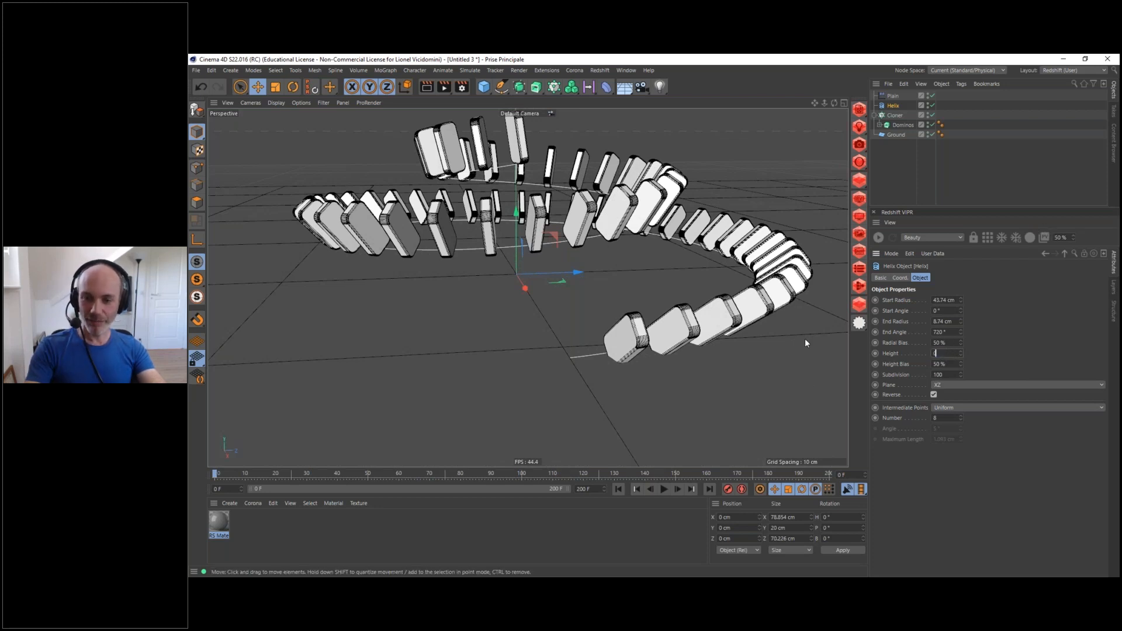
key("Return")
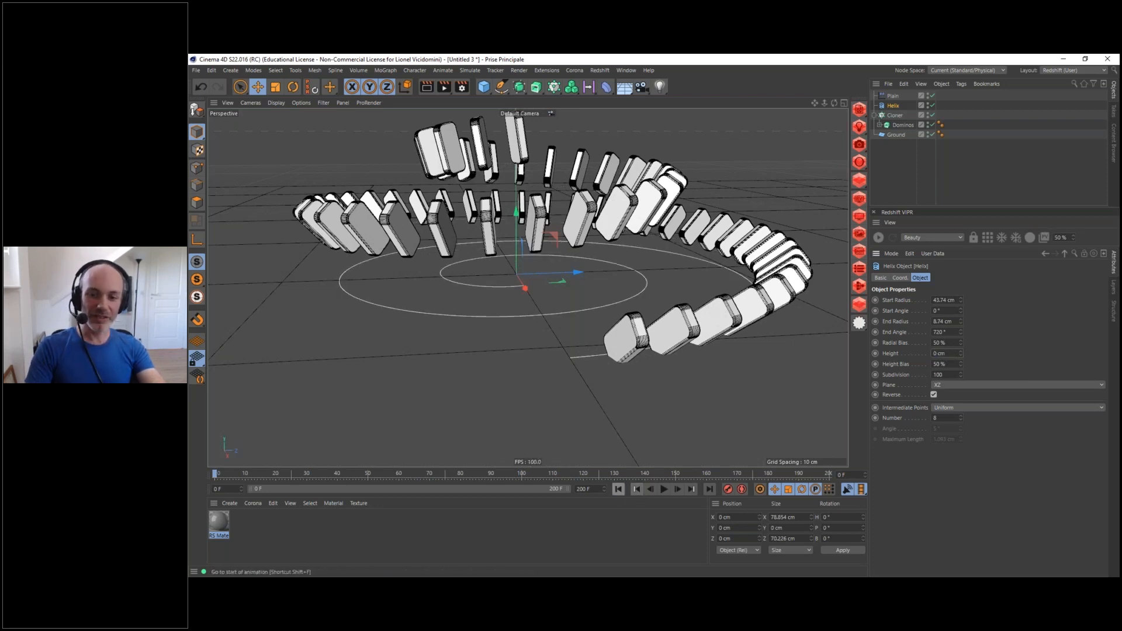
Try to refresh the clones on the flat spiral by scrubbing the first frames and switching the Cloner off and on
left_click(227, 473)
left_click_drag(231, 476, 207, 478)
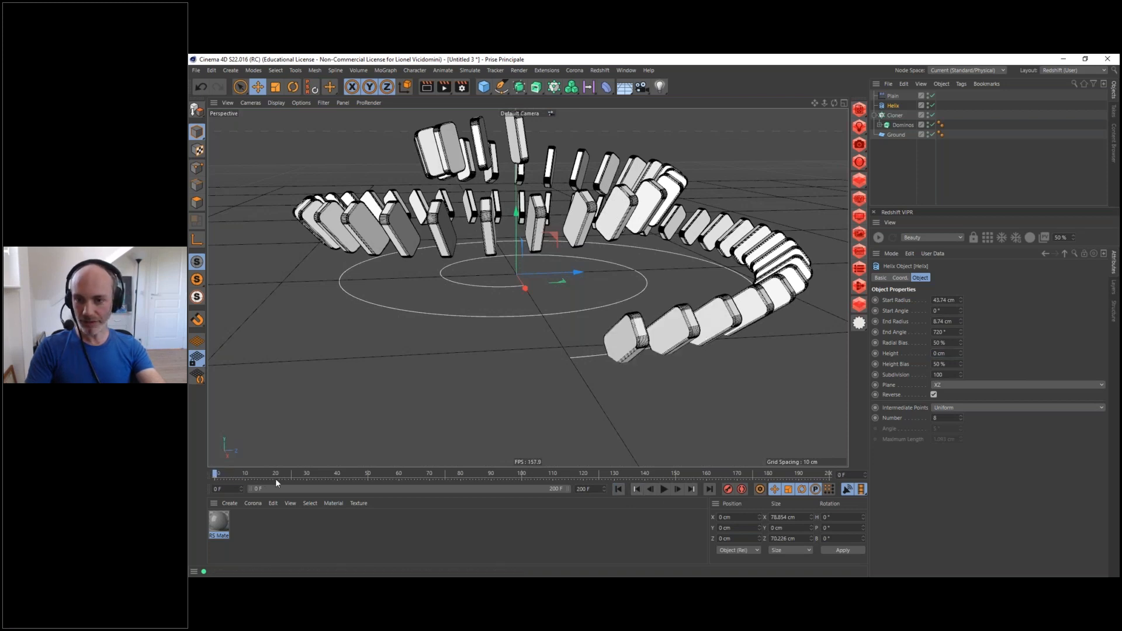
mouse_move(234, 471)
left_mouse_down()
mouse_move(498, 466)
mouse_move(215, 473)
left_mouse_up()
left_click(932, 115)
left_click(933, 116)
left_click_drag(529, 234, 586, 279, "alt")
right_click_drag(586, 282, 456, 270, "alt")
middle_click_drag(455, 271, 534, 274, "alt")
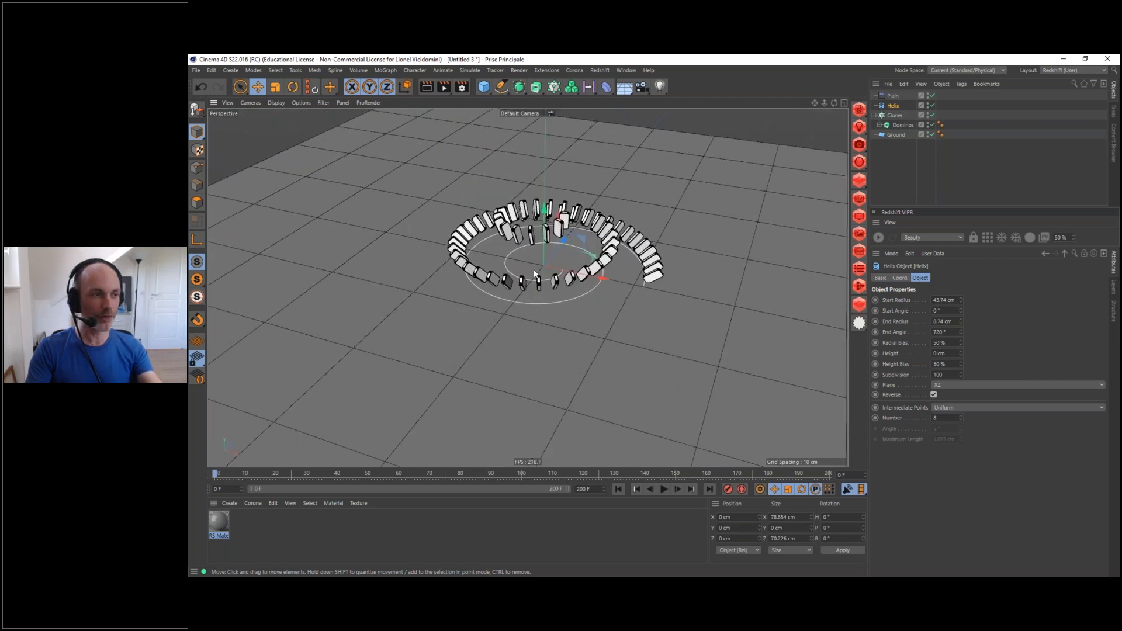
left_click_drag(589, 305, 609, 277, "alt")
right_click_drag(608, 277, 632, 241, "alt")
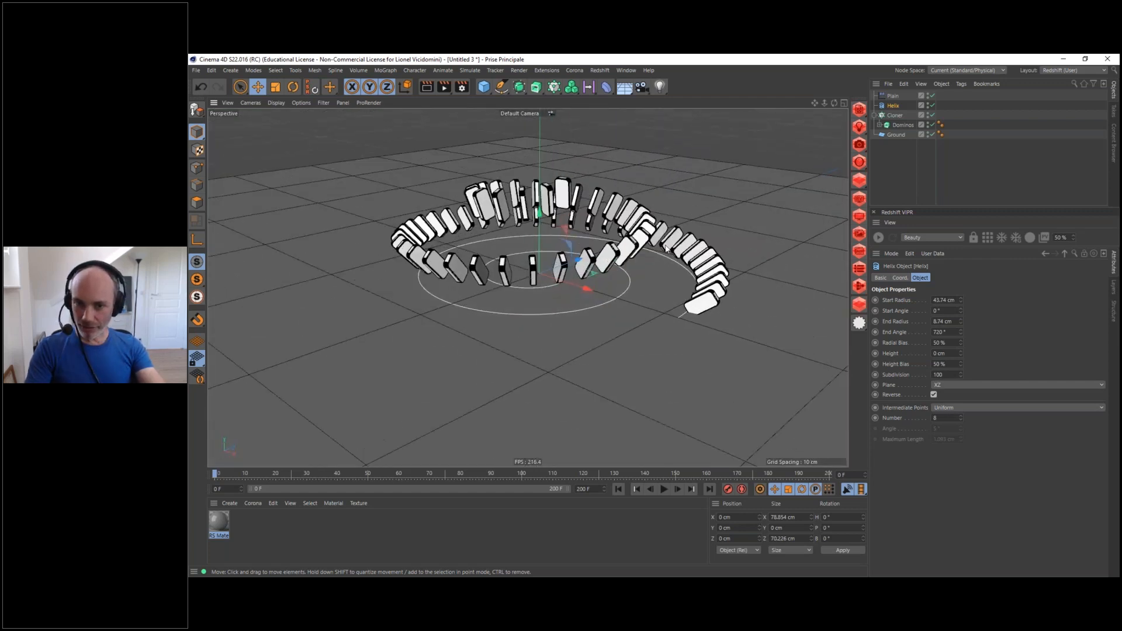
middle_click_drag(667, 249, 611, 294, "alt")
mouse_move(611, 293)
left_mouse_down("alt")
mouse_move(586, 240)
mouse_move(601, 289)
left_mouse_up("alt")
Switch the Helix spline off and on to refresh the dominoes' placement along the flat spiral
left_click(932, 106)
left_click(933, 107)
left_click_drag(461, 327, 493, 318, "alt")
right_click_drag(493, 318, 521, 275, "alt")
left_click_drag(522, 295, 809, 215, "alt")
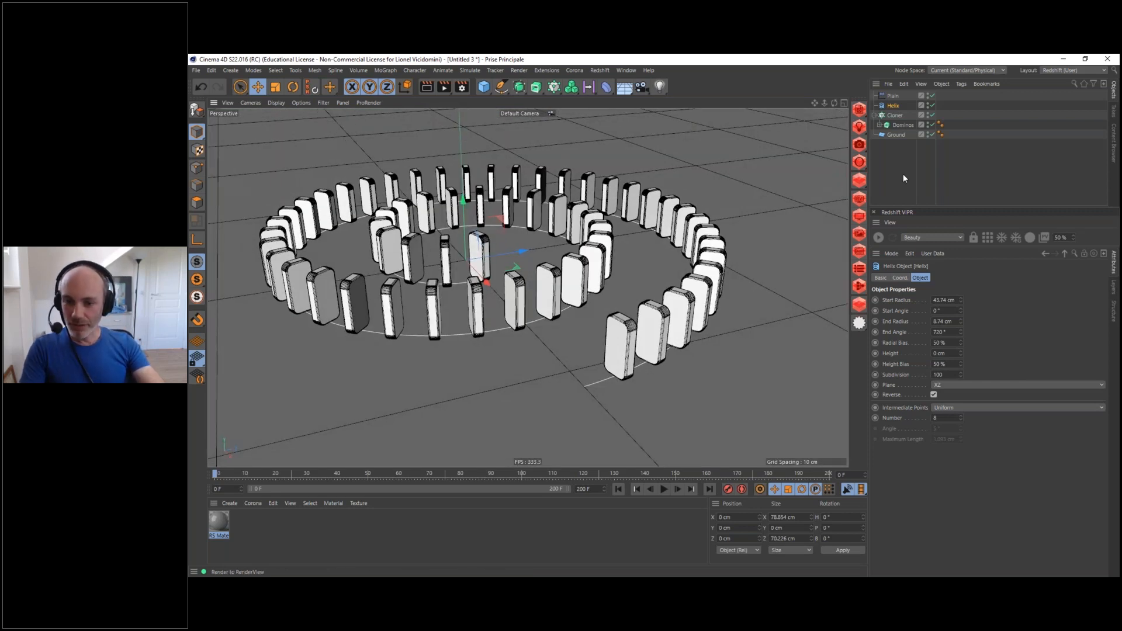
Play the tumbling animation from the start and scrub through it to review how the dominoes fall
left_click(666, 489)
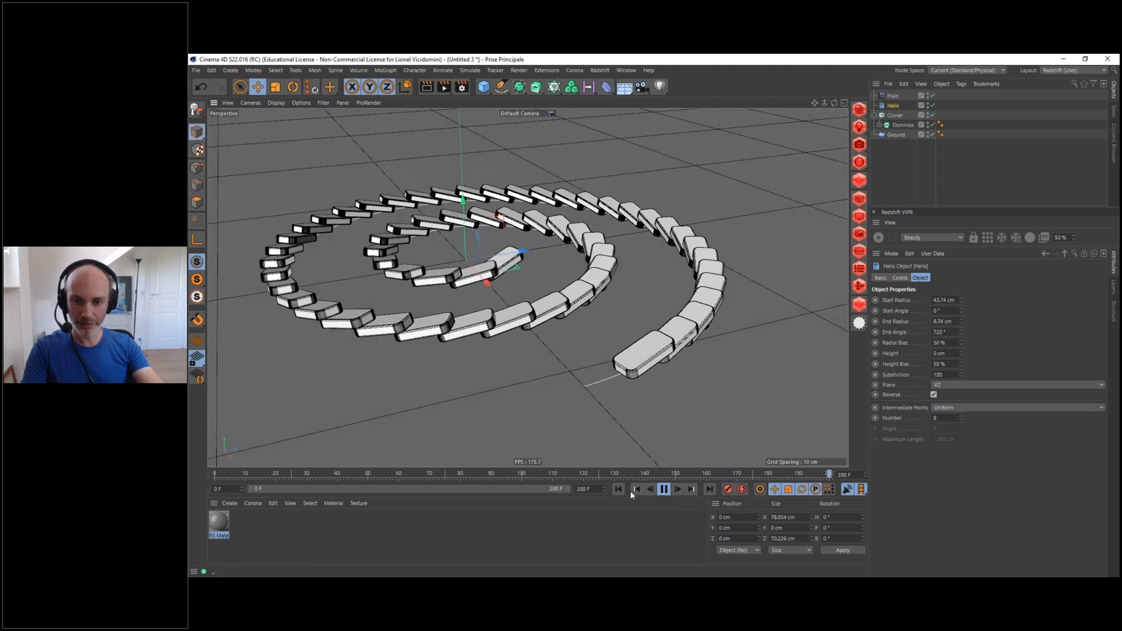
left_click(649, 475)
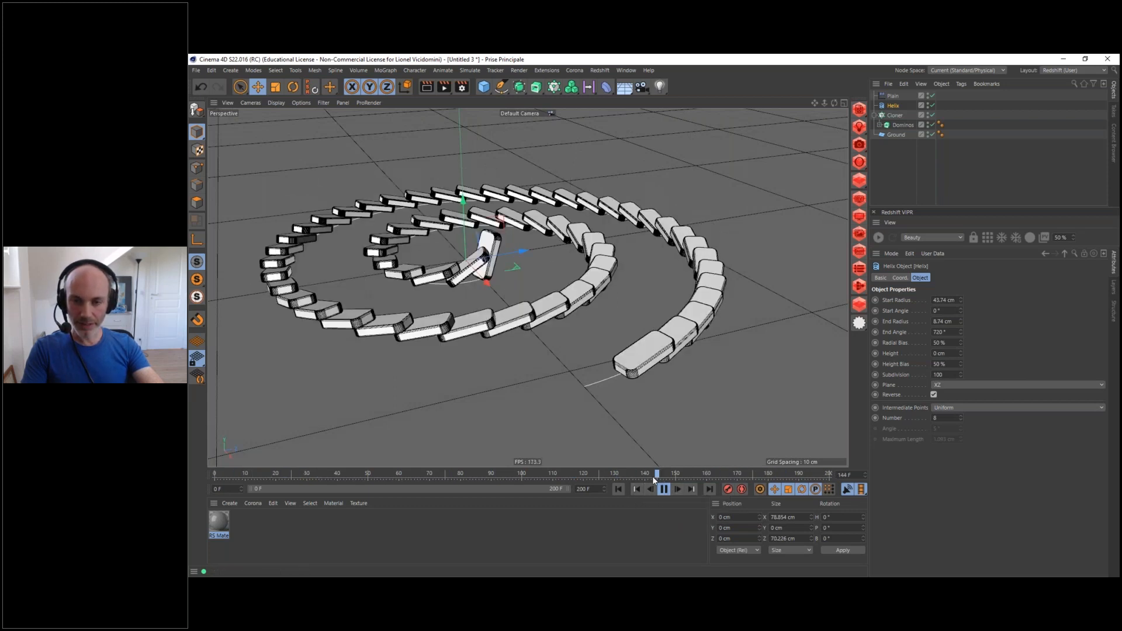
left_click_drag(655, 475, 365, 474)
left_click(663, 489)
left_click(617, 489)
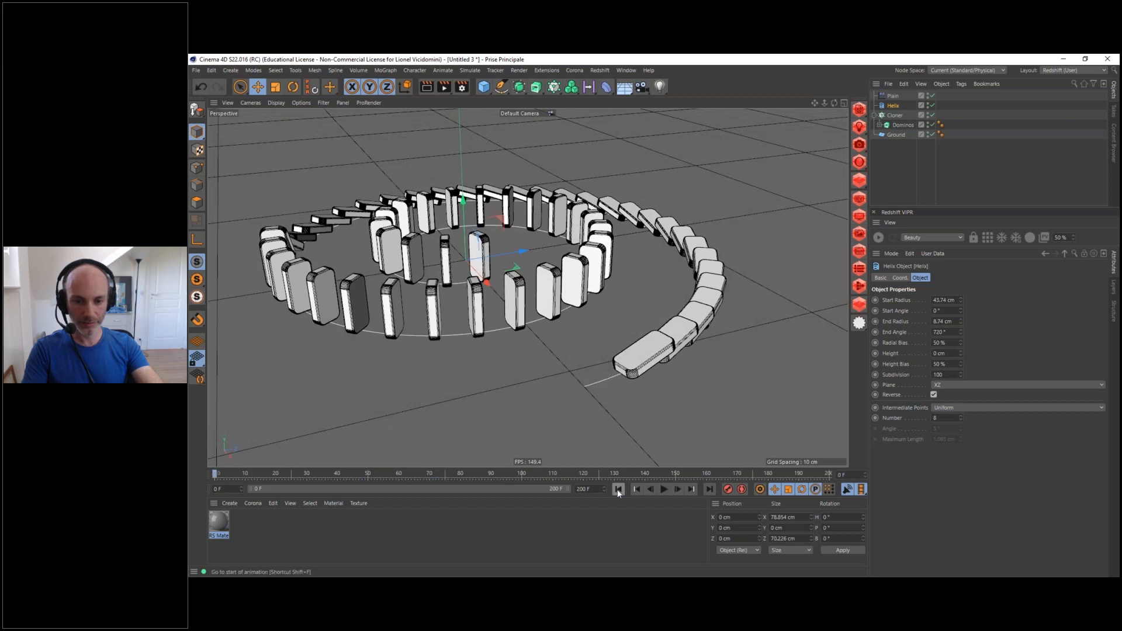
left_click(662, 491)
left_click_drag(412, 472, 554, 472)
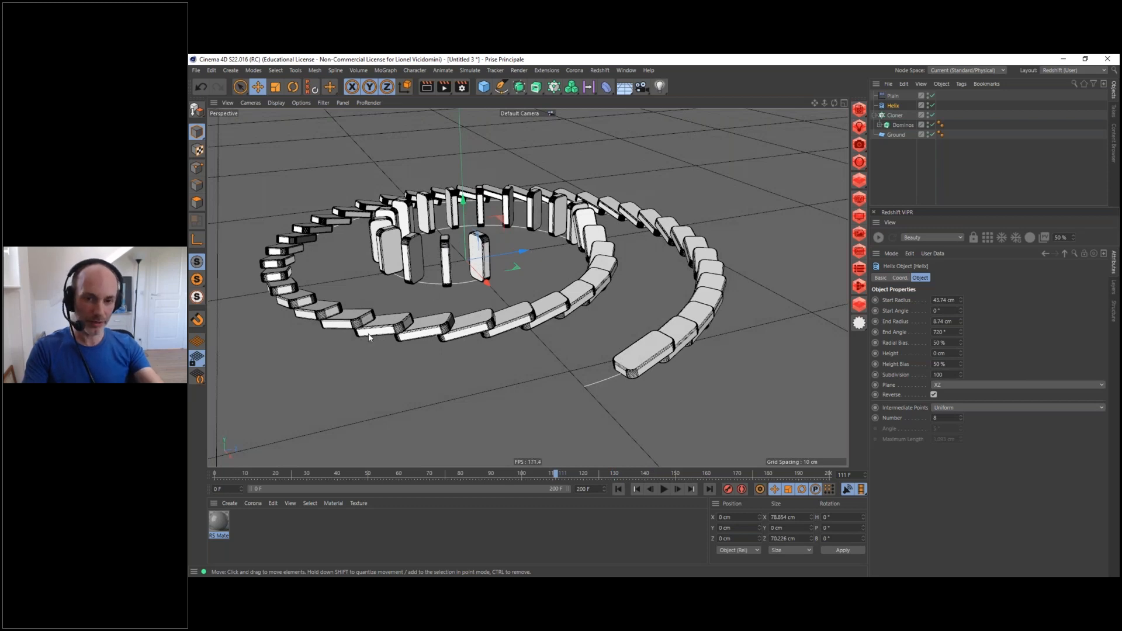
Scrub to frame 162 and examine the last dominoes at the spiral's centre from close up and from farther away
left_click_drag(559, 472, 716, 460)
left_click_drag(517, 261, 458, 251, "alt")
right_click_drag(515, 250, 580, 198, "alt")
left_click_drag(580, 199, 417, 268, "alt")
left_click_drag(432, 265, 469, 258, "alt")
mouse_move(717, 472)
left_mouse_down()
mouse_move(784, 477)
mouse_move(503, 481)
mouse_move(715, 474)
left_mouse_up()
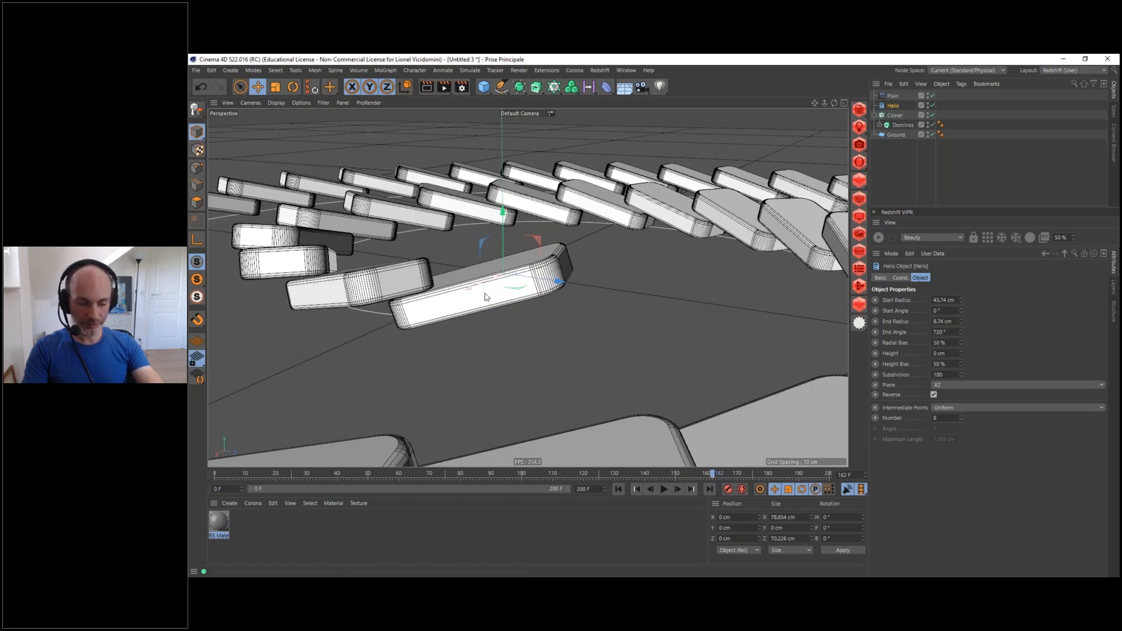
scroll(473, 289, "down", 8)
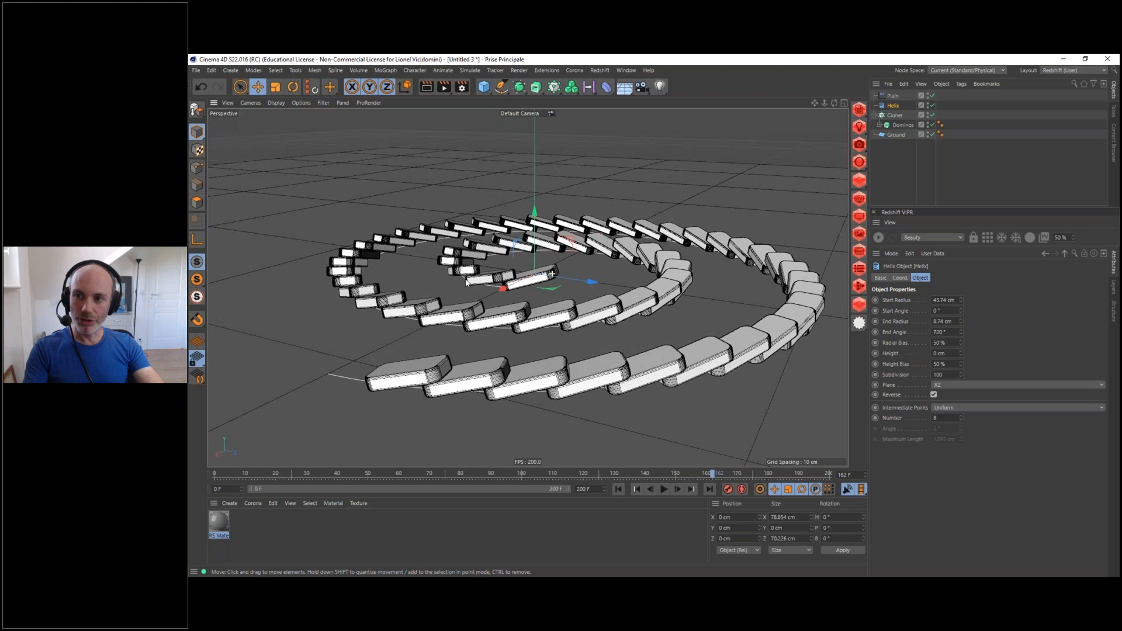
left_click_drag(467, 283, 517, 300, "alt")
Add a second Plain effector to the Cloner and disable it
left_click(903, 125)
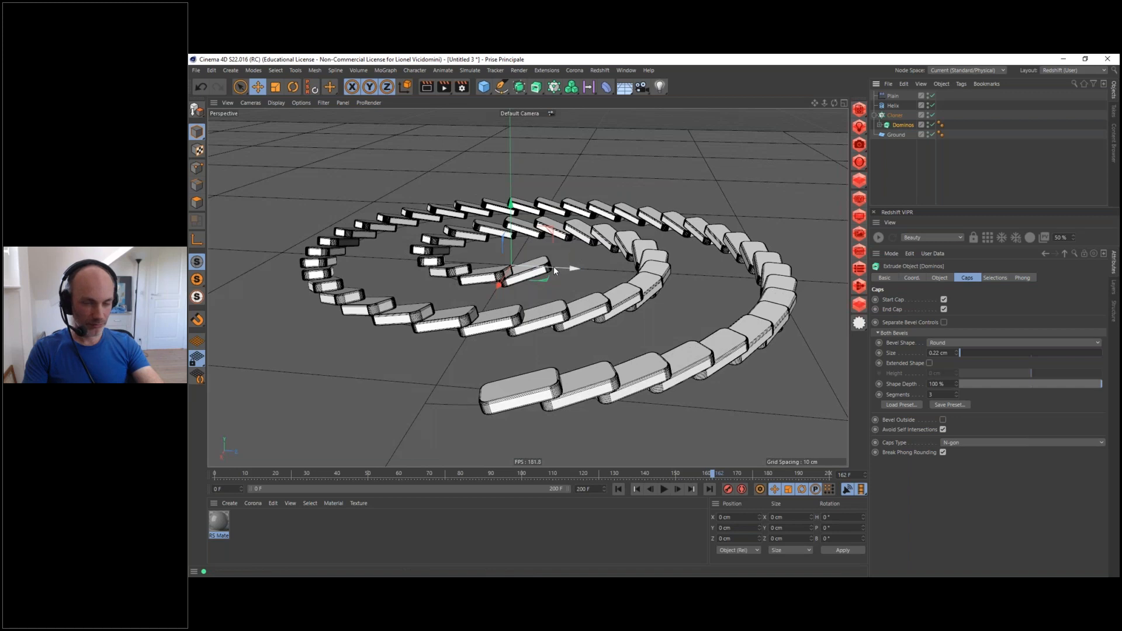
left_click(895, 154)
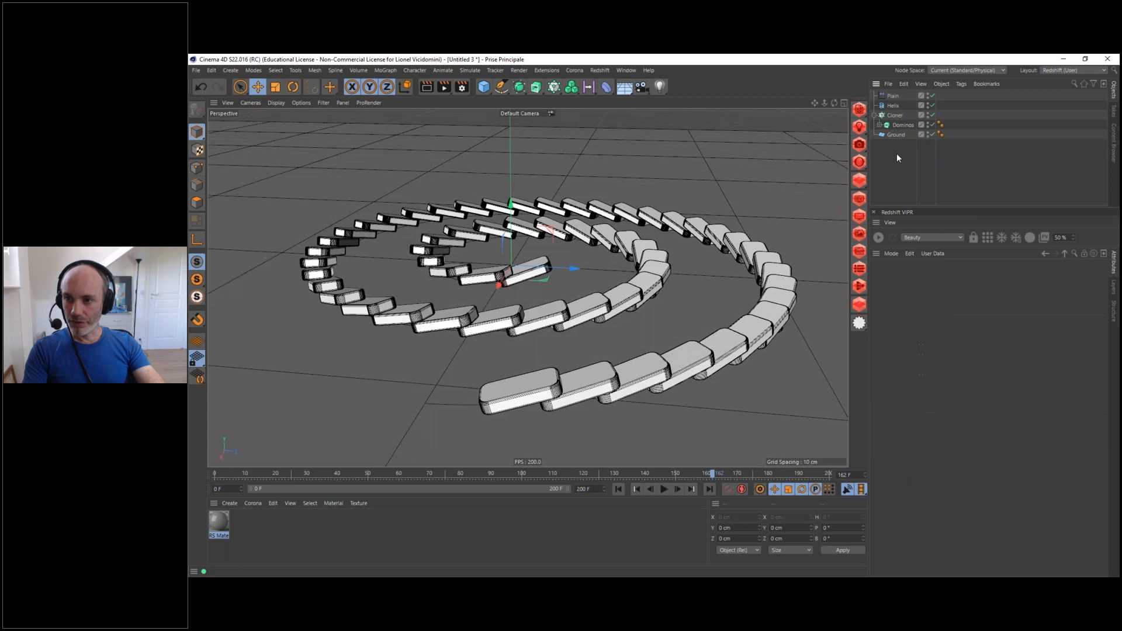
left_click(895, 116)
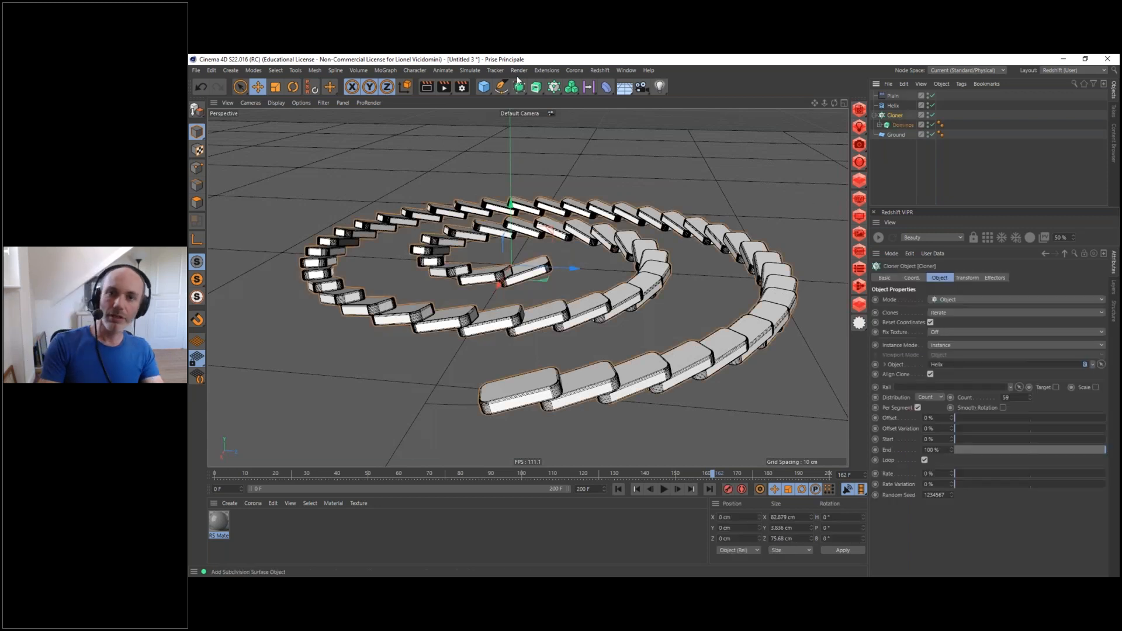
left_click(552, 88)
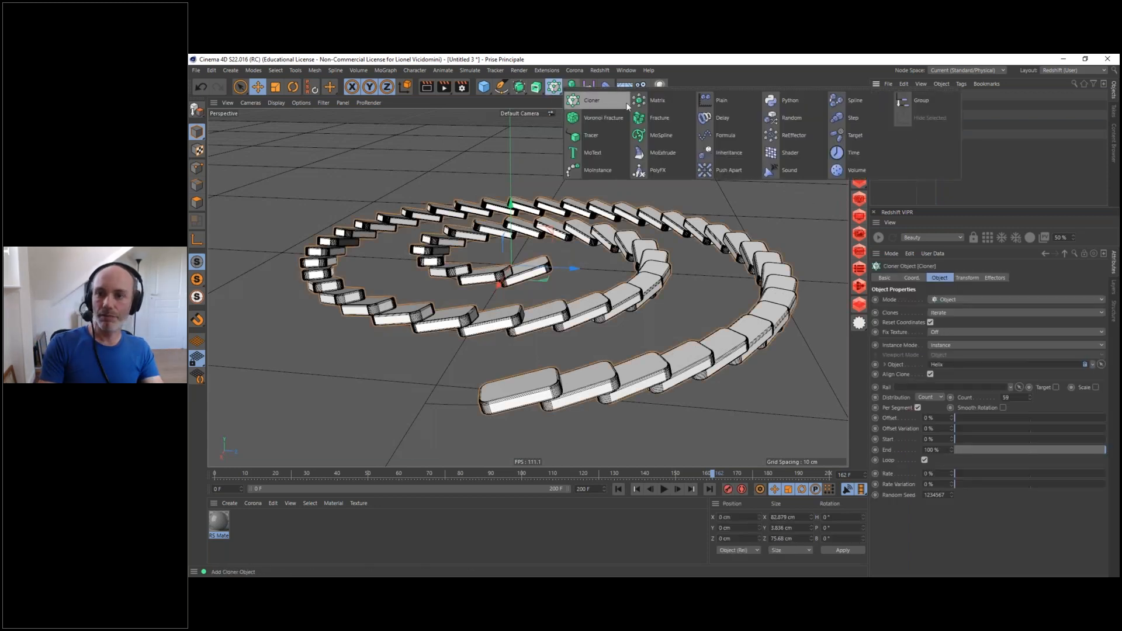
left_click(722, 105)
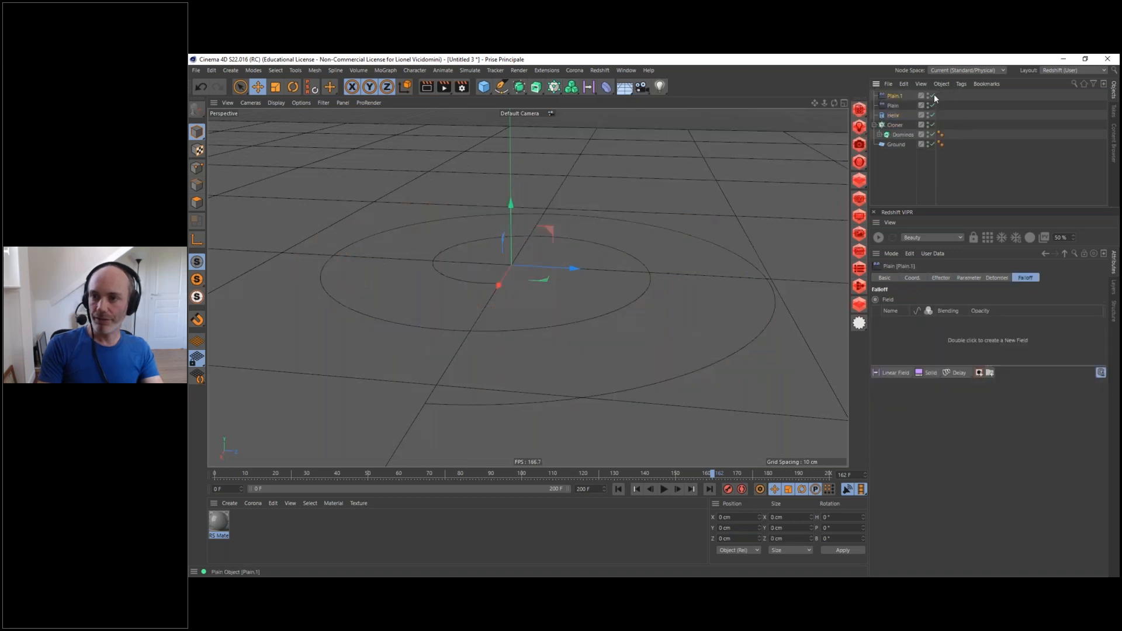
Rename the original Plain effector as Tumbling
left_click(890, 107)
double_click(893, 105)
type("Turn")
type("bling")
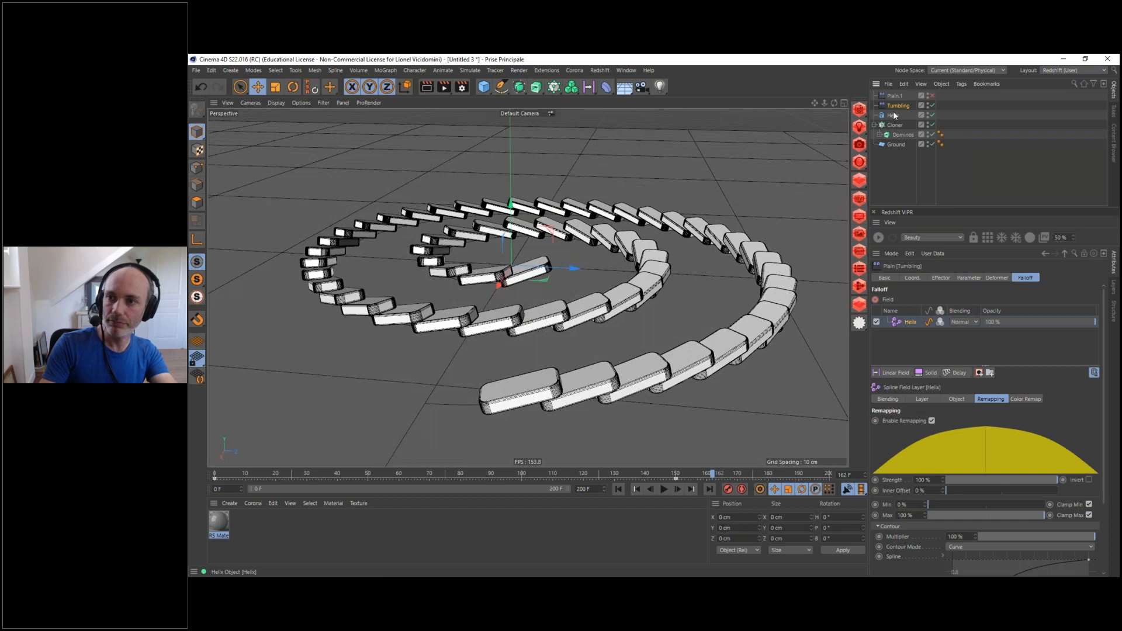
key("Return")
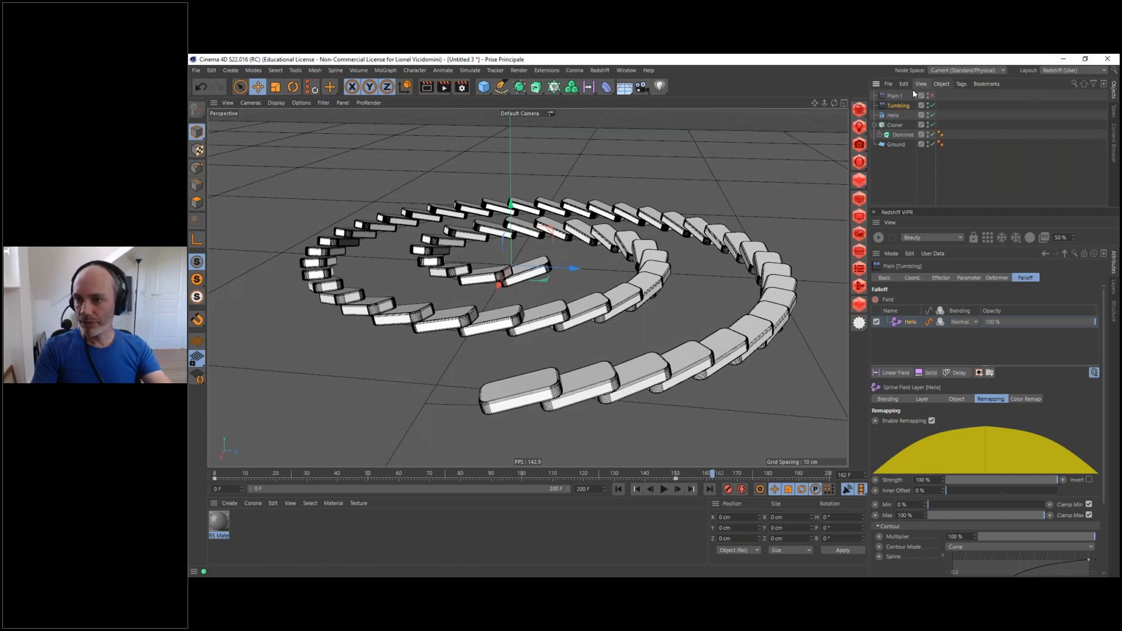
Rename the new Plain effector as last domino
left_click(896, 96)
key("F5")
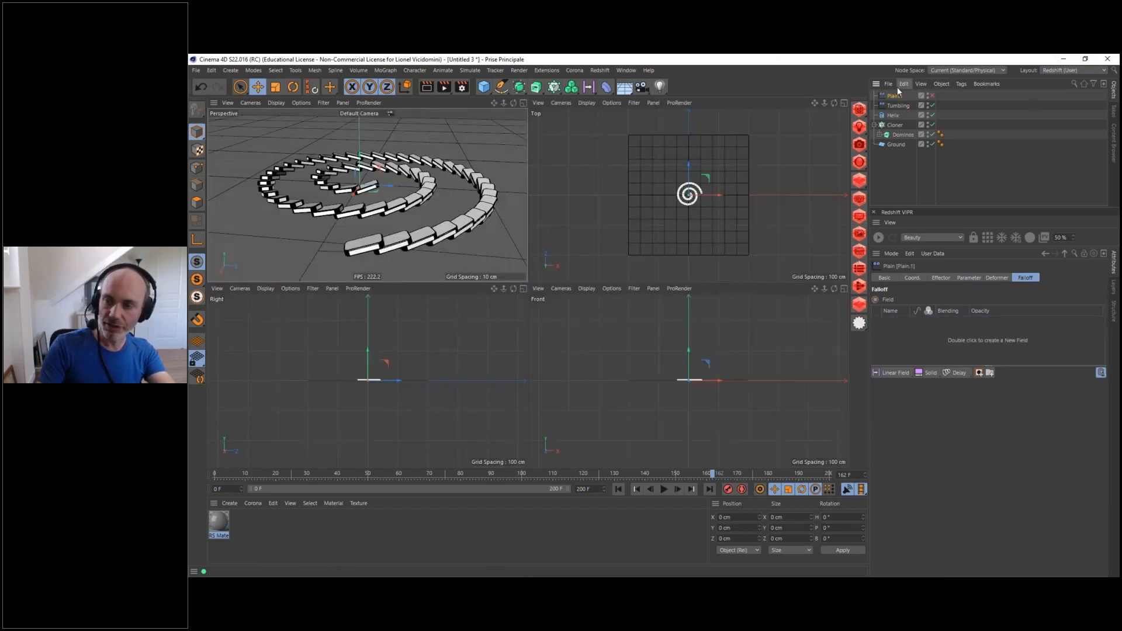
double_click(894, 96)
type("last domi")
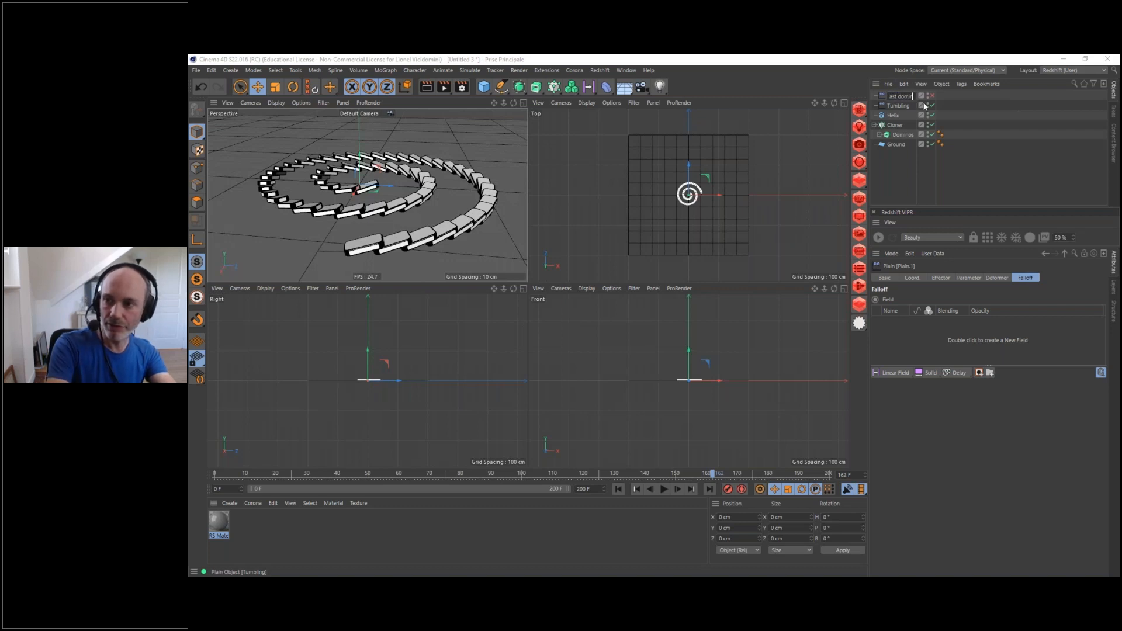
type("no")
key("Return")
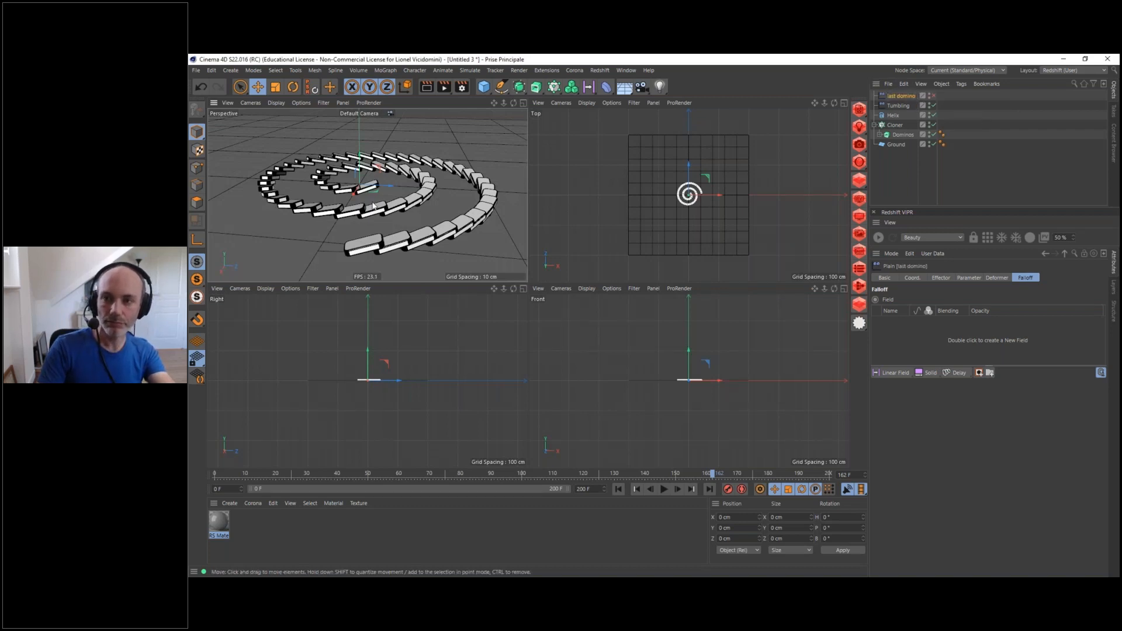
key("F1")
Enable the last domino effector, turning its Position parameter off and its Rotation parameter on
left_click(933, 95)
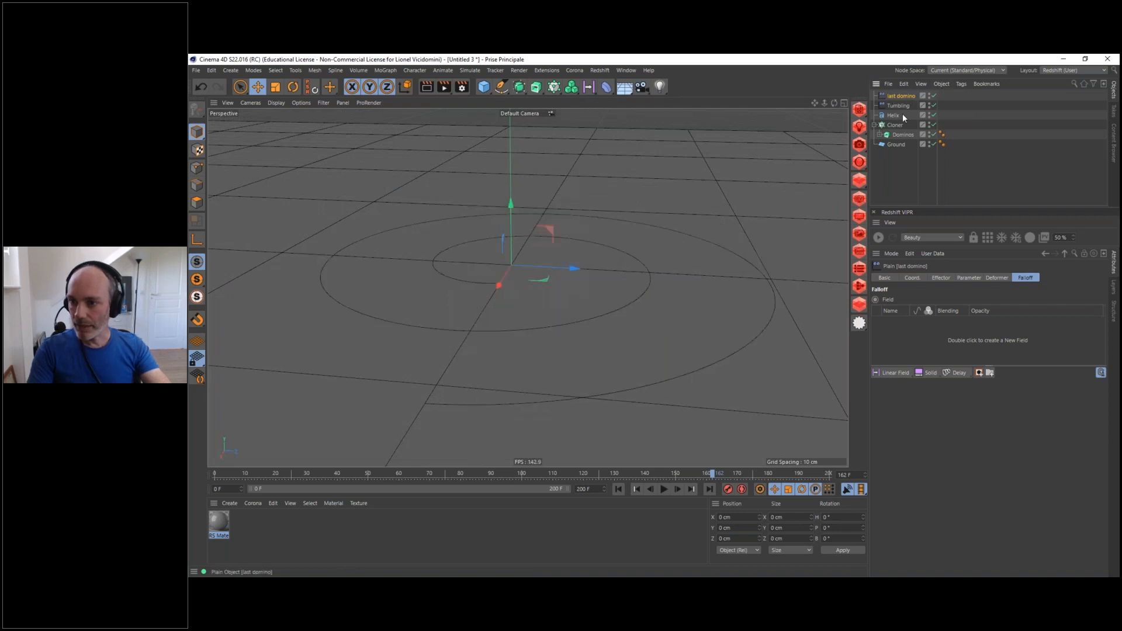
left_click(969, 278)
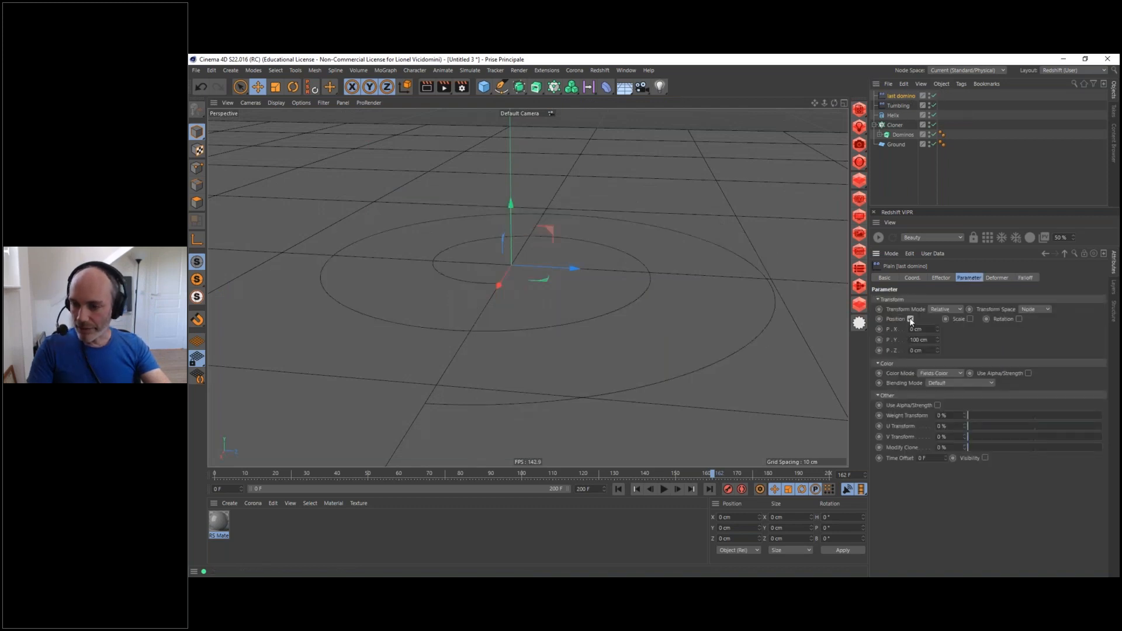
left_click(909, 319)
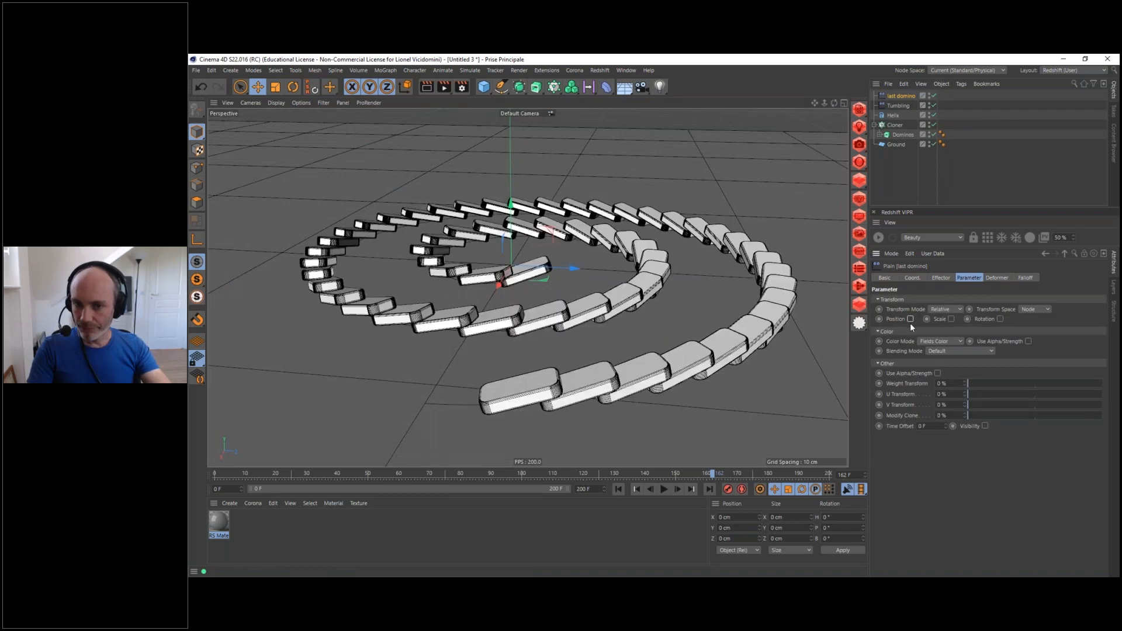
left_click(999, 319)
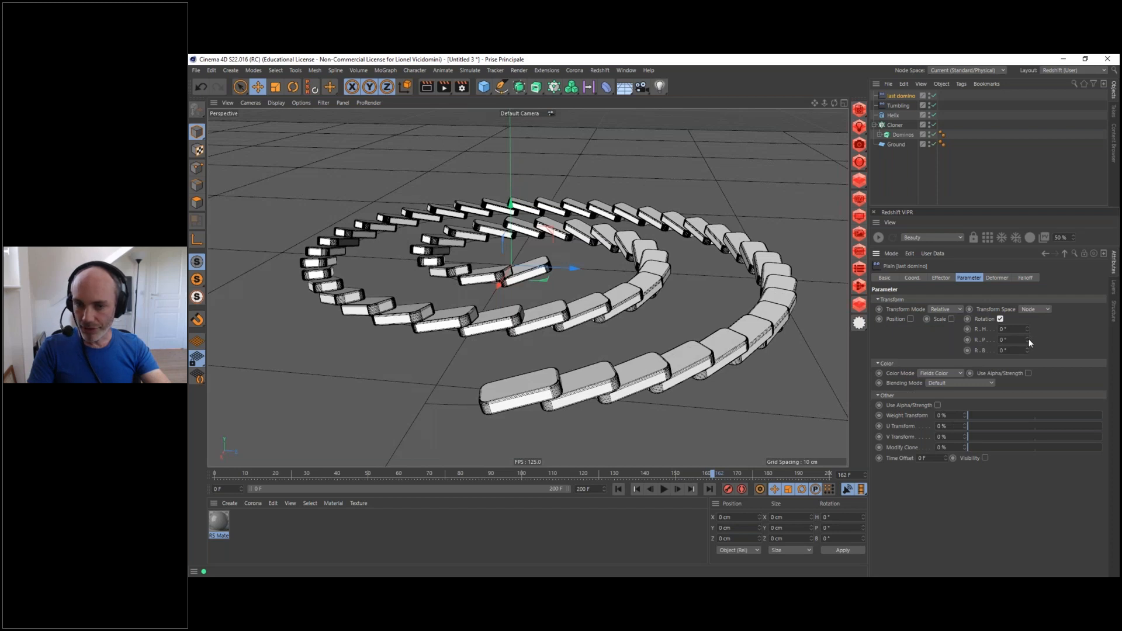
Set the last domino effector's pitch rotation (R.P) to 15° so the innermost domino lies flat
scroll(531, 288, "up", 5)
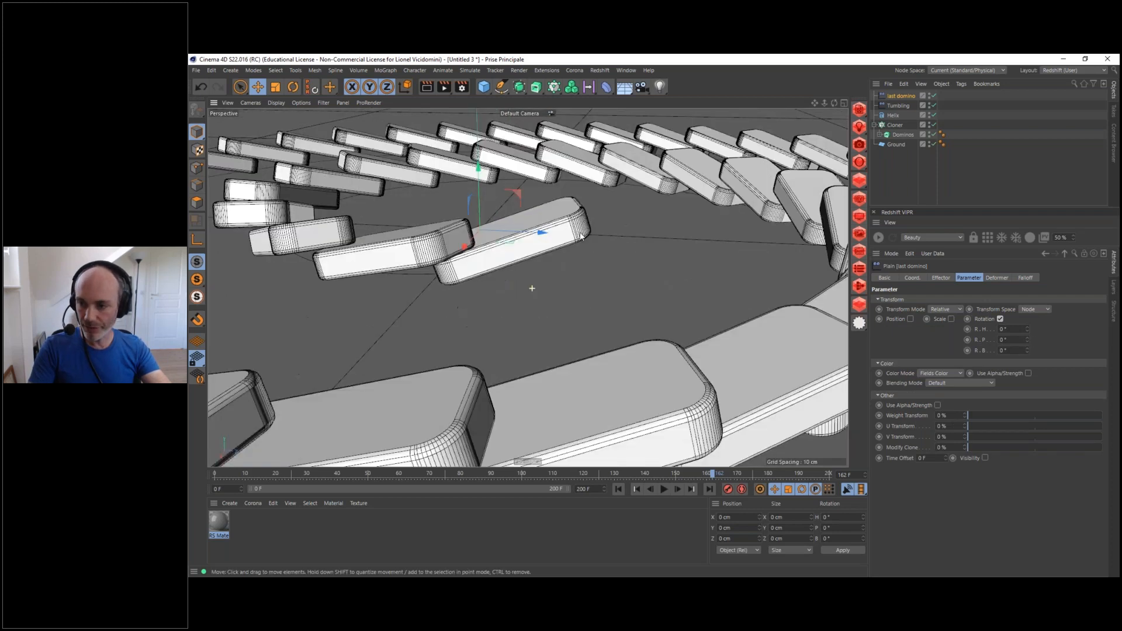
scroll(580, 236, "up", 1)
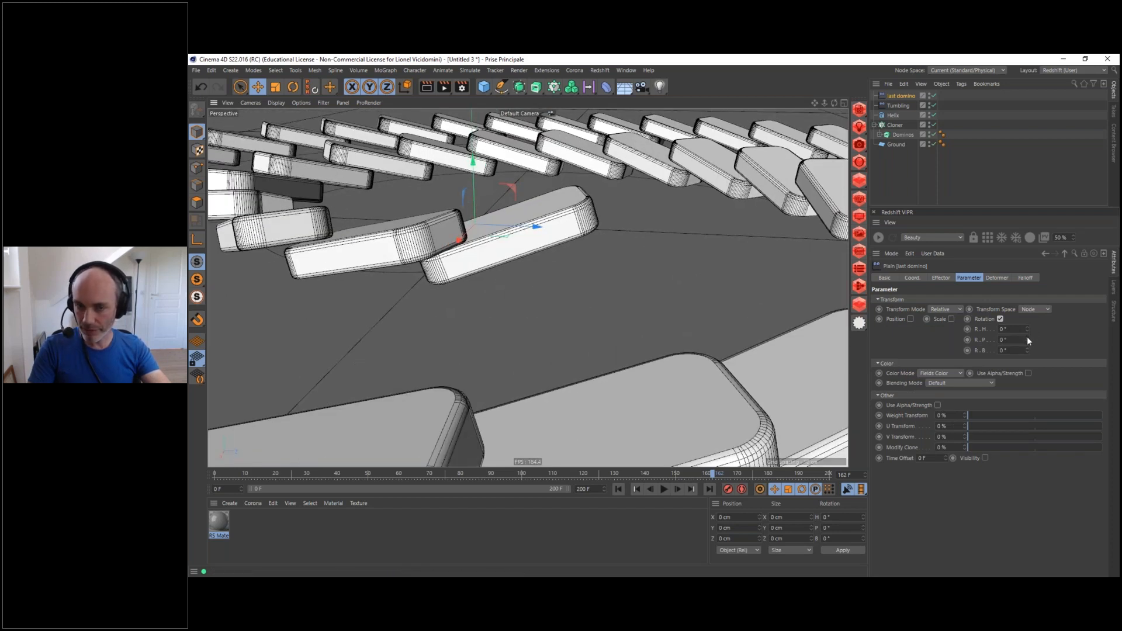
left_click_drag(1025, 336, 1029, 328)
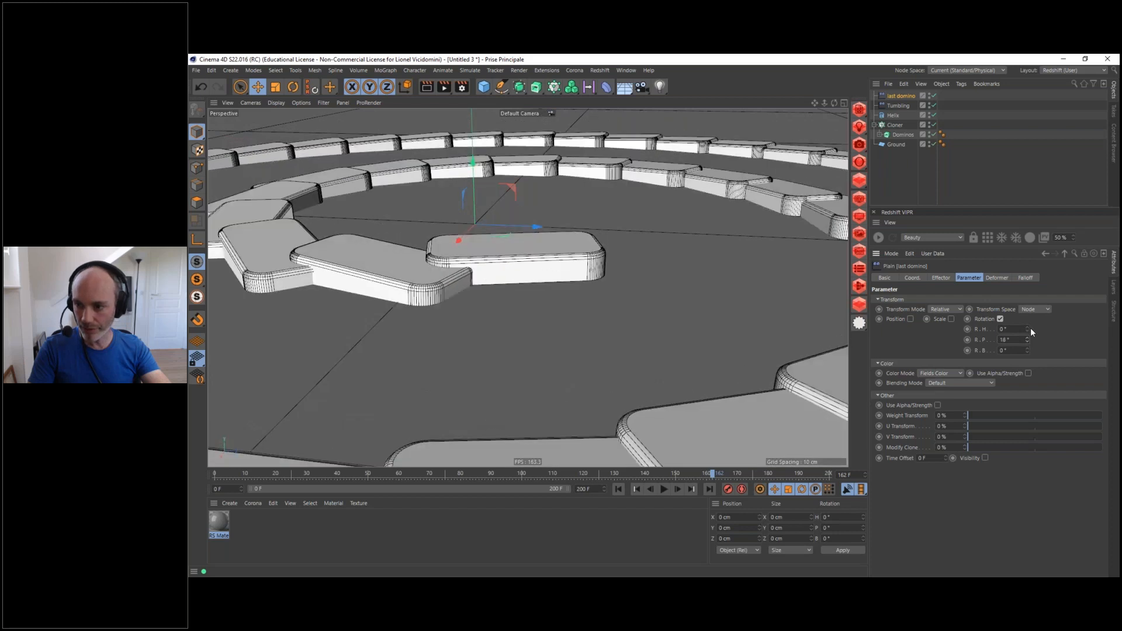
left_click(1026, 341)
type("15")
key("Return")
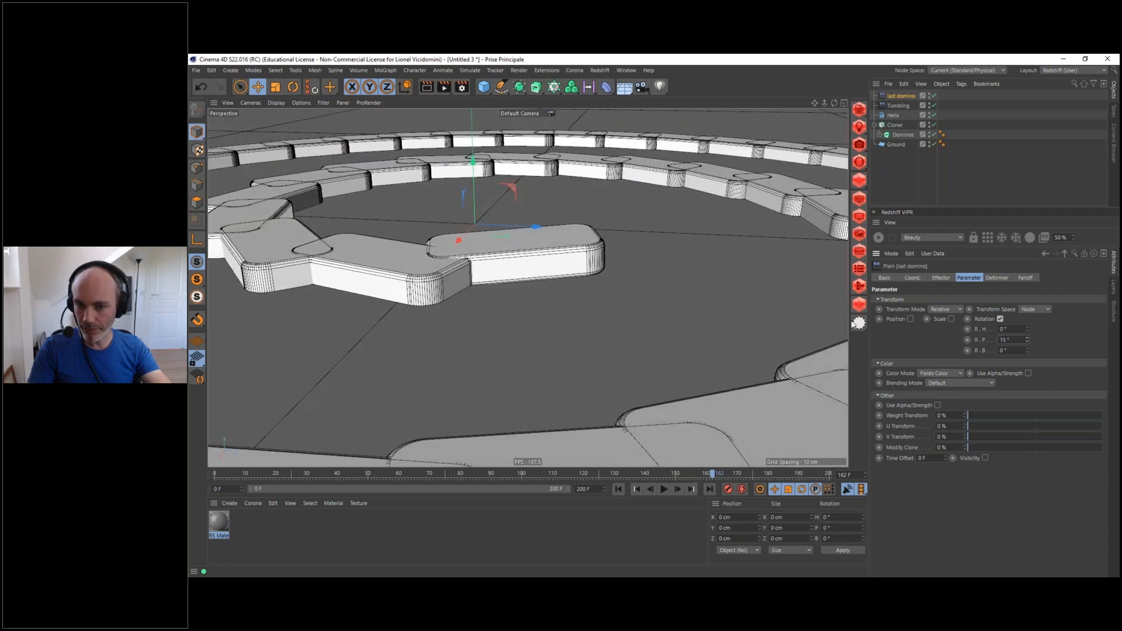
Scrub to frame 180 and examine the effector's rotation on the innermost domino and the whole spiral
left_click_drag(574, 277, 528, 271, "alt")
left_click_drag(742, 474, 768, 475)
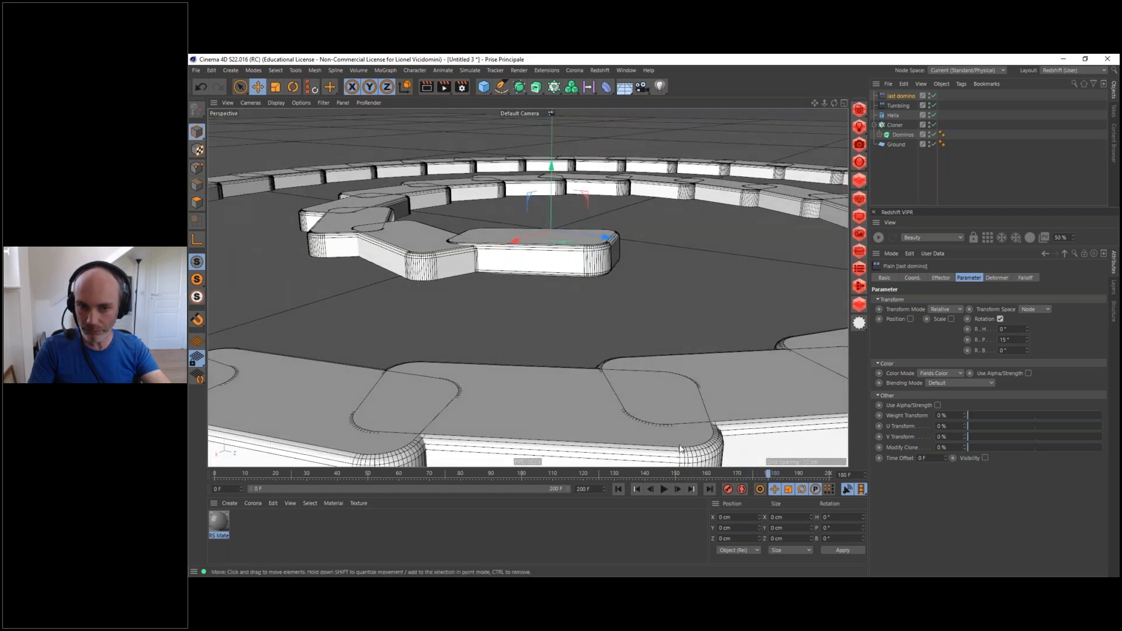
right_click_drag(623, 346, 528, 351, "alt")
left_click_drag(530, 338, 699, 369, "alt")
left_click_drag(564, 341, 520, 282, "alt")
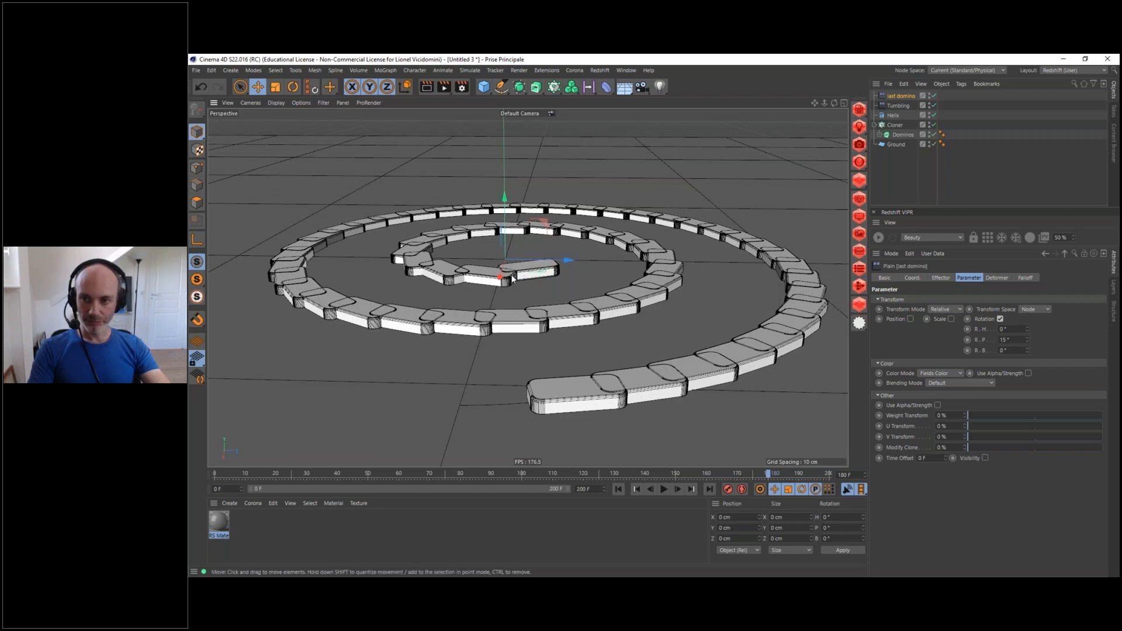
Create a MoGraph Selection on the Cloner containing only the innermost domino of the spiral
left_click(895, 126)
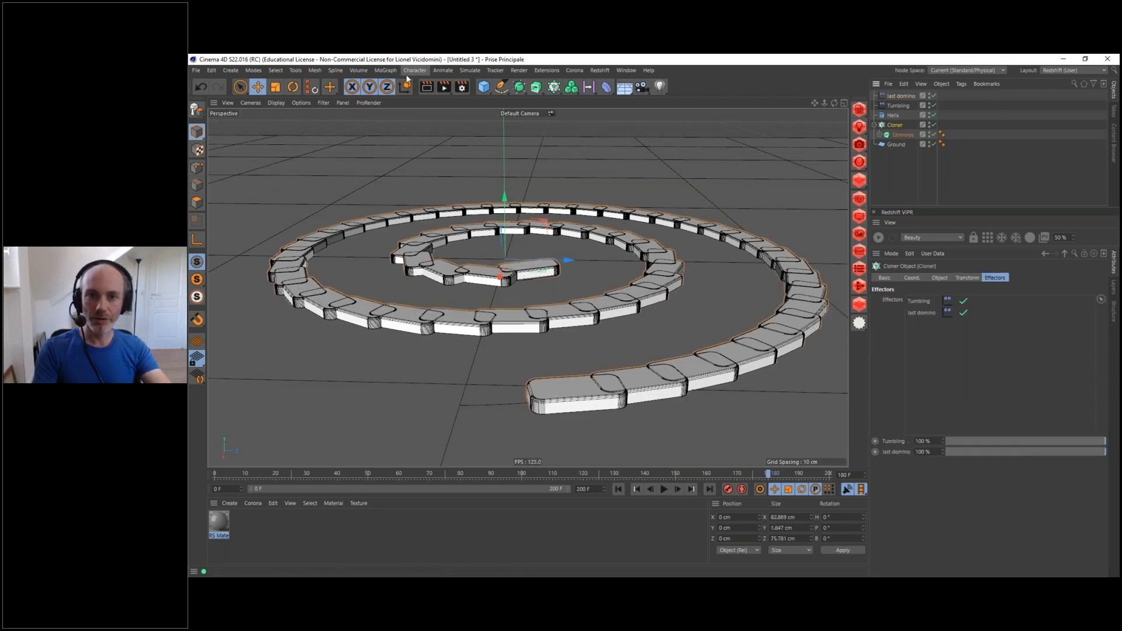
left_click(383, 70)
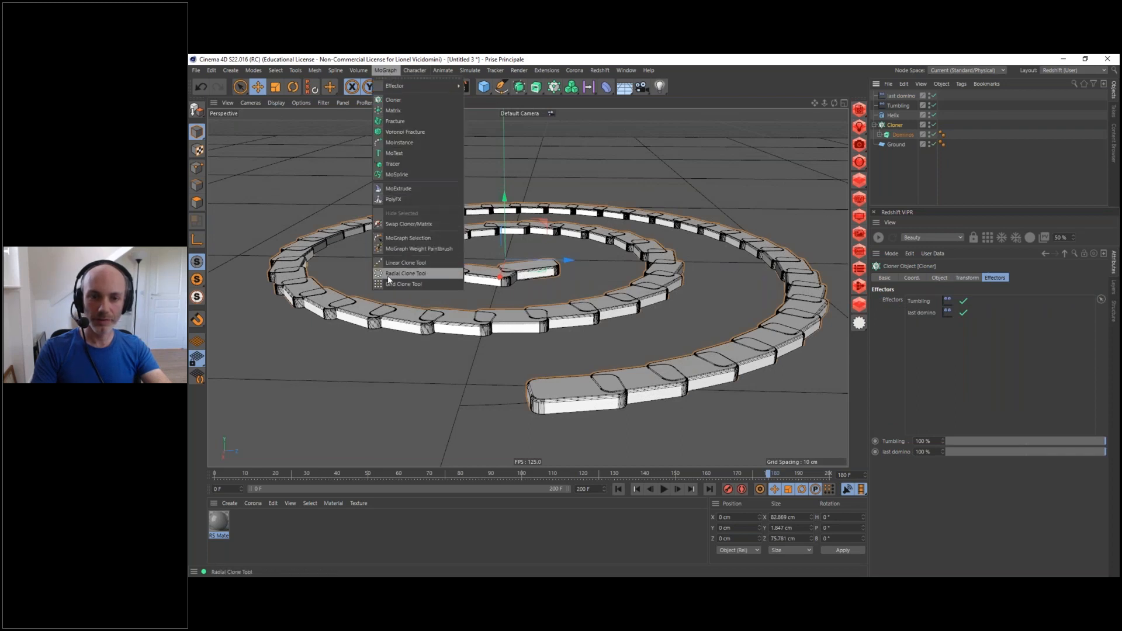
left_click(408, 238)
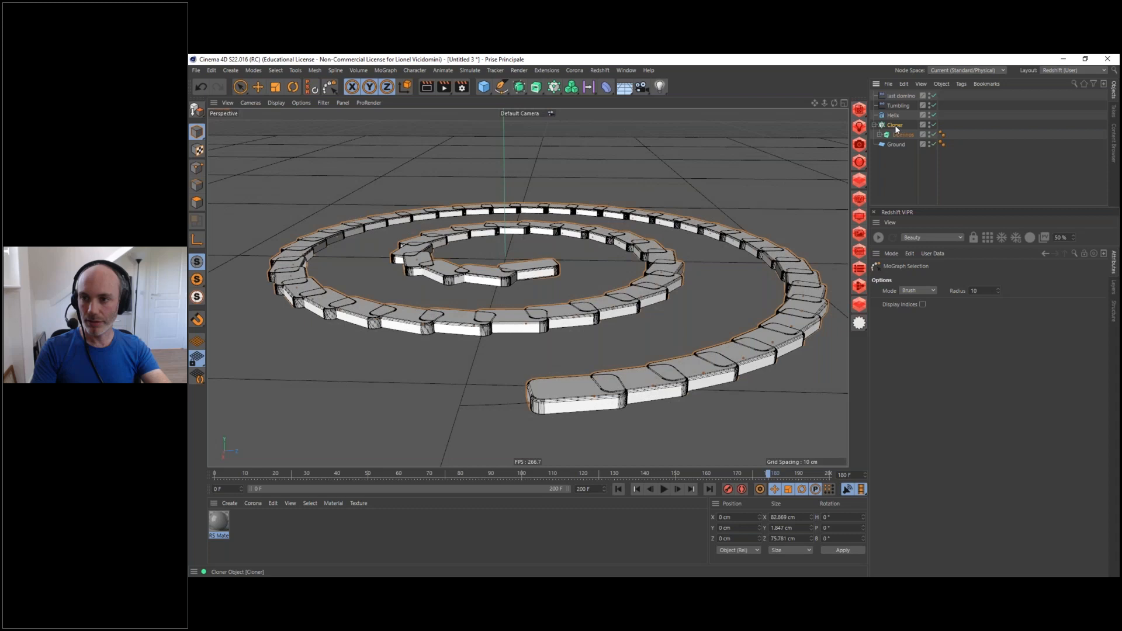
left_click(898, 125)
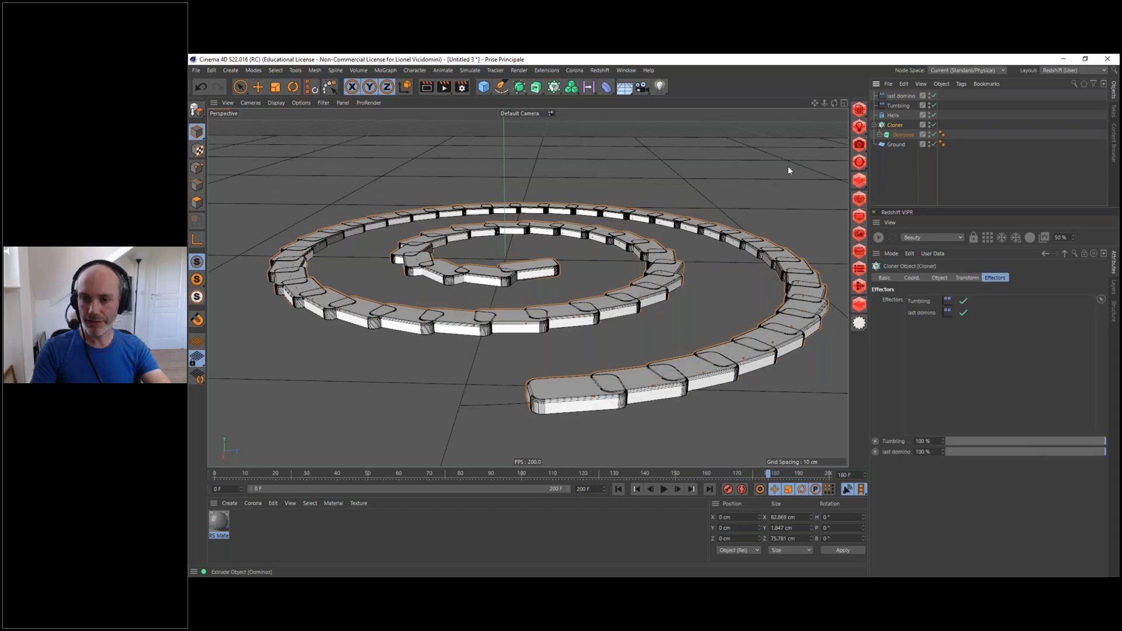
left_click_drag(546, 269, 489, 336, "alt")
right_click_drag(495, 251, 505, 285, "alt")
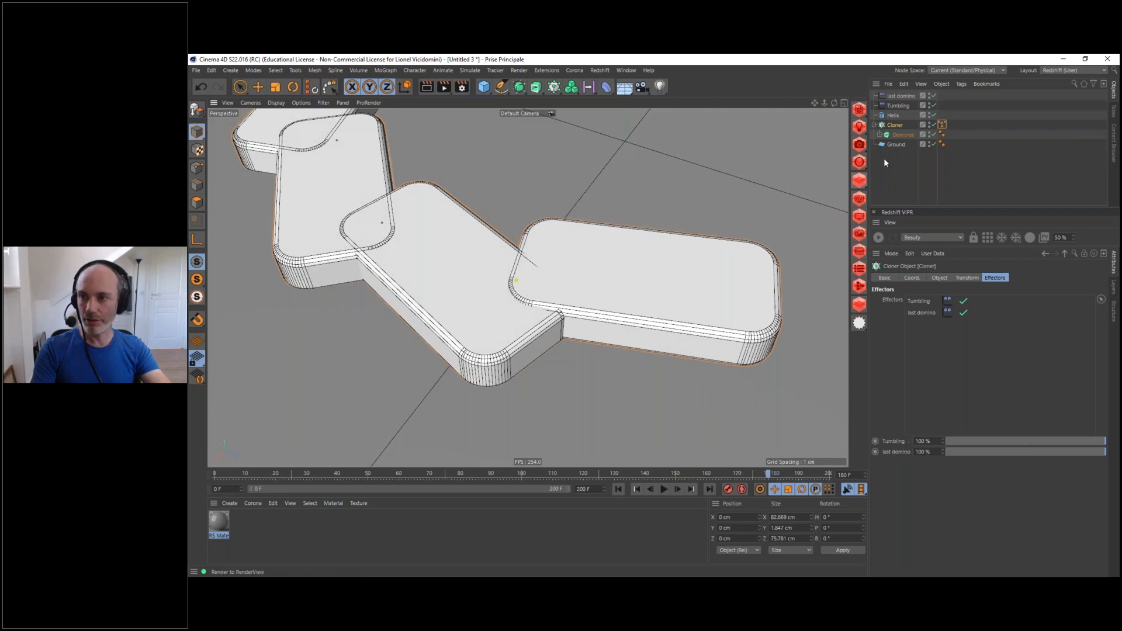
Restrict the last domino effector to the Cloner's MoGraph Selection
left_click(898, 96)
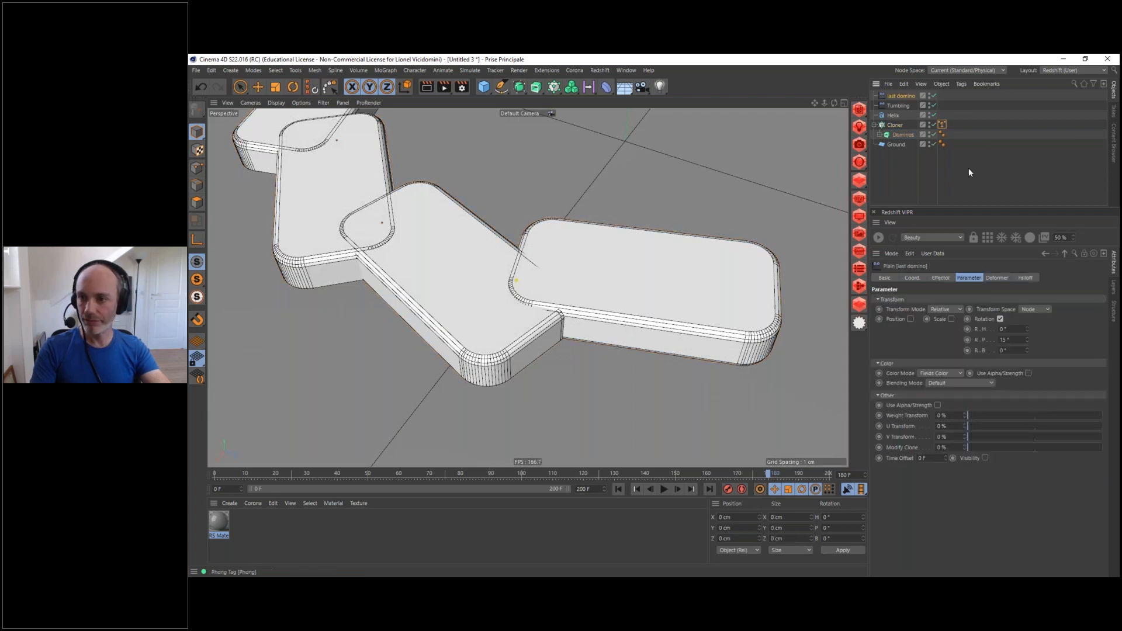
left_click(939, 277)
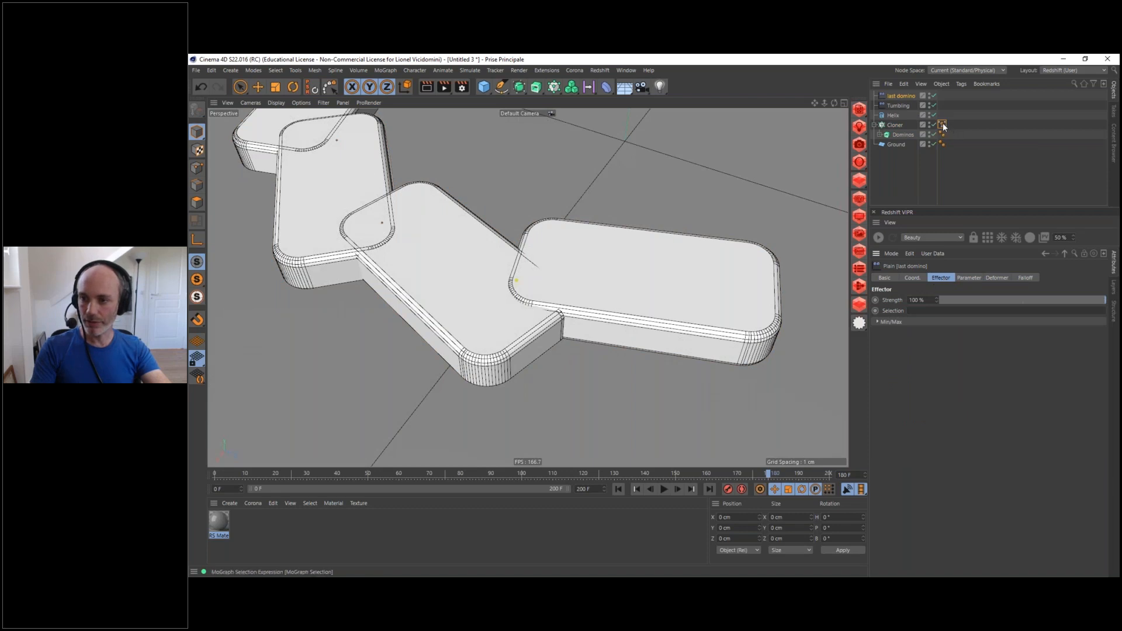
left_click_drag(942, 124, 915, 311)
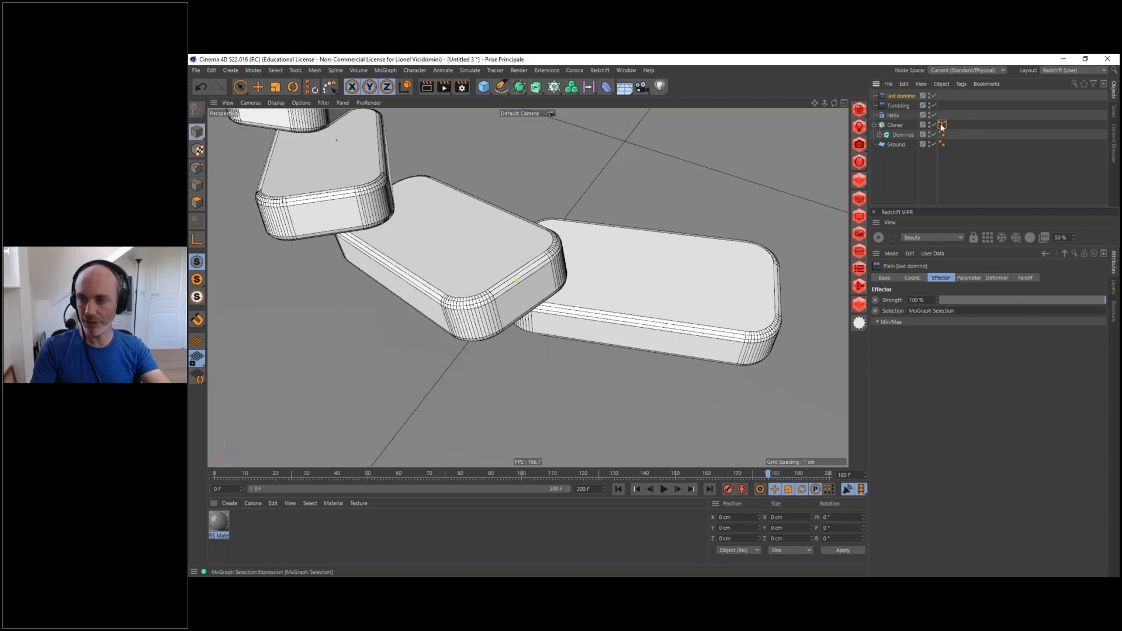
Scrub back through the animation to about frame 36 and examine the innermost domino's tilt before the tumbling reaches it
left_click_drag(614, 309, 564, 325, "alt")
right_click_drag(565, 325, 504, 278, "alt")
middle_click_drag(504, 278, 379, 274, "alt")
right_click_drag(487, 295, 528, 287, "alt")
left_click_drag(529, 287, 565, 269, "alt")
middle_click_drag(565, 269, 567, 266, "alt")
left_click_drag(610, 475, 355, 457)
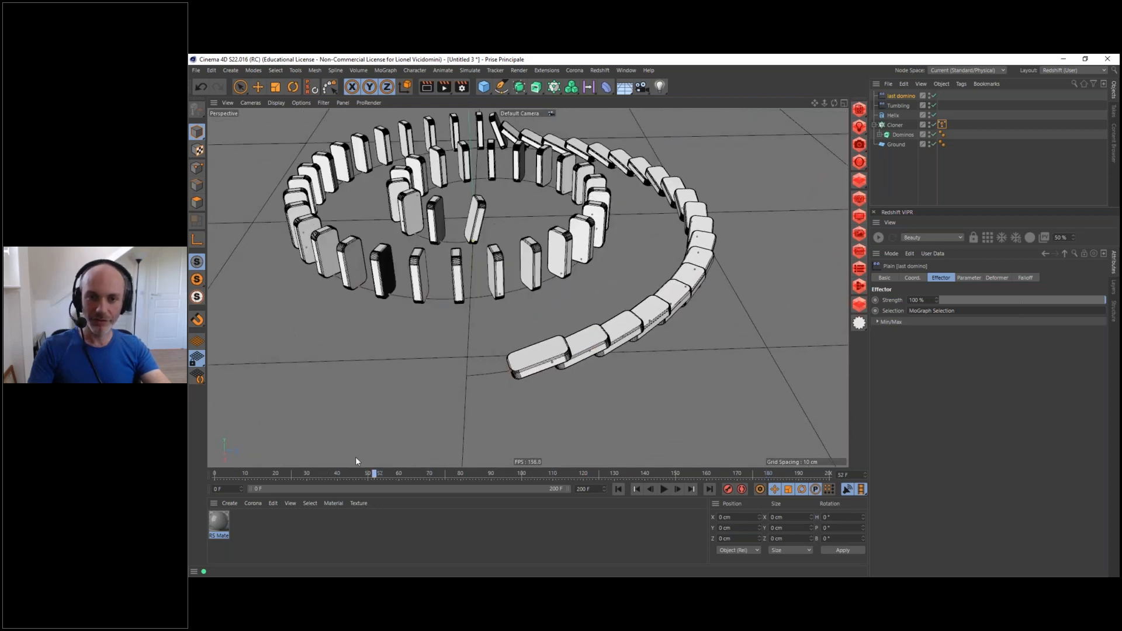
left_click_drag(421, 229, 463, 232, "alt")
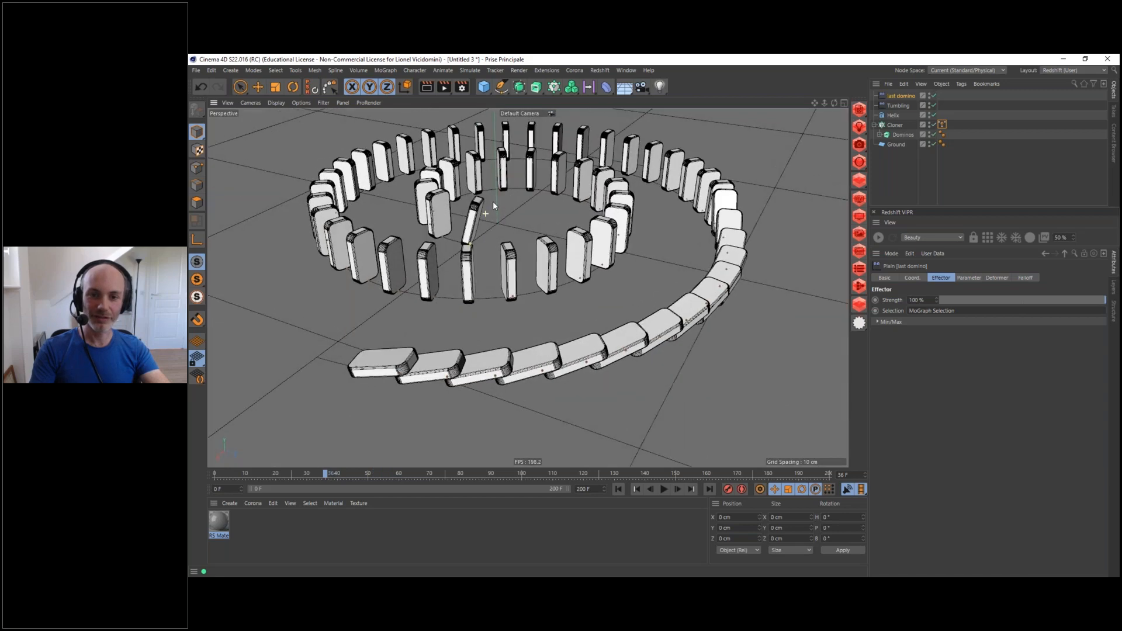
scroll(461, 232, "up", 6)
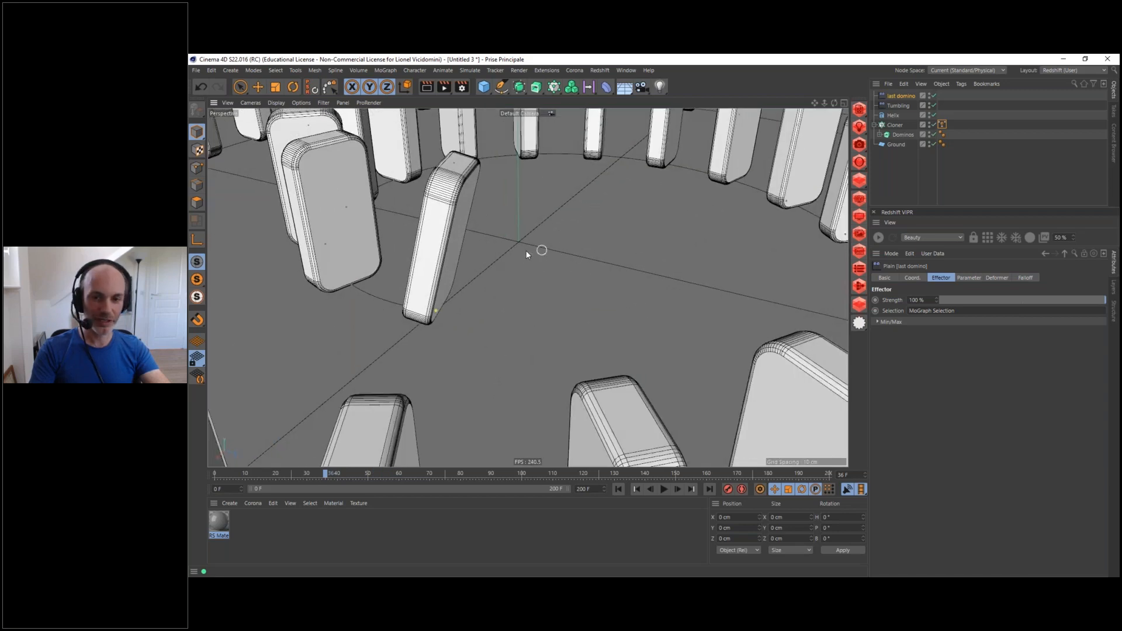
scroll(507, 251, "down", 6)
left_click_drag(508, 257, 540, 234, "alt")
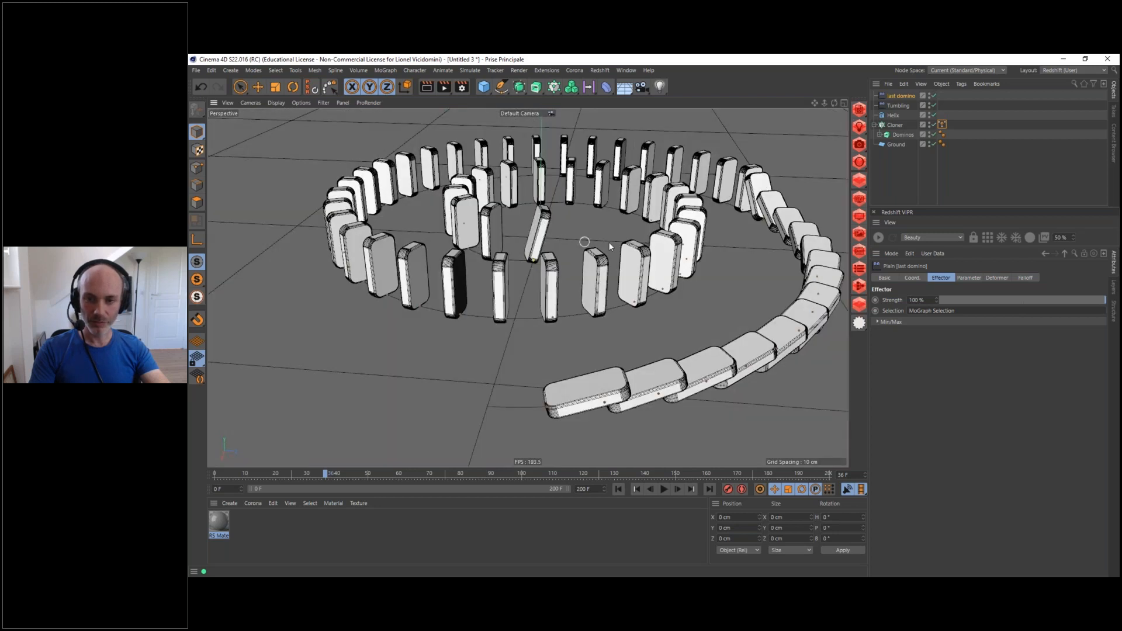
Group the Helix spline field in the Tumbling effector's falloff into a Group Field
left_click(898, 105)
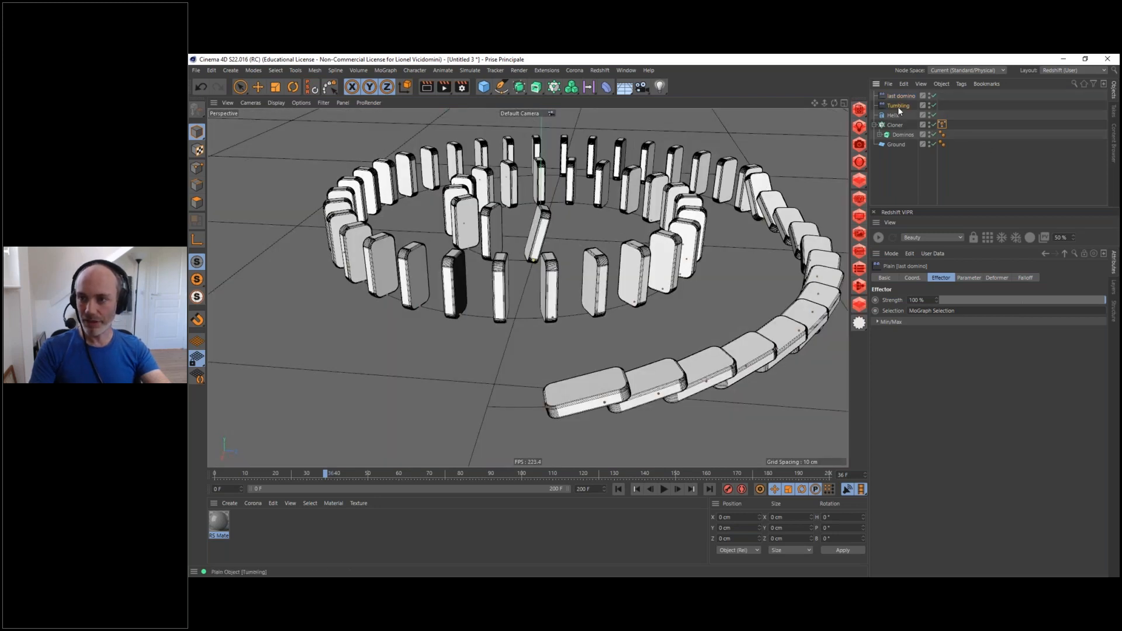
left_click(1026, 277)
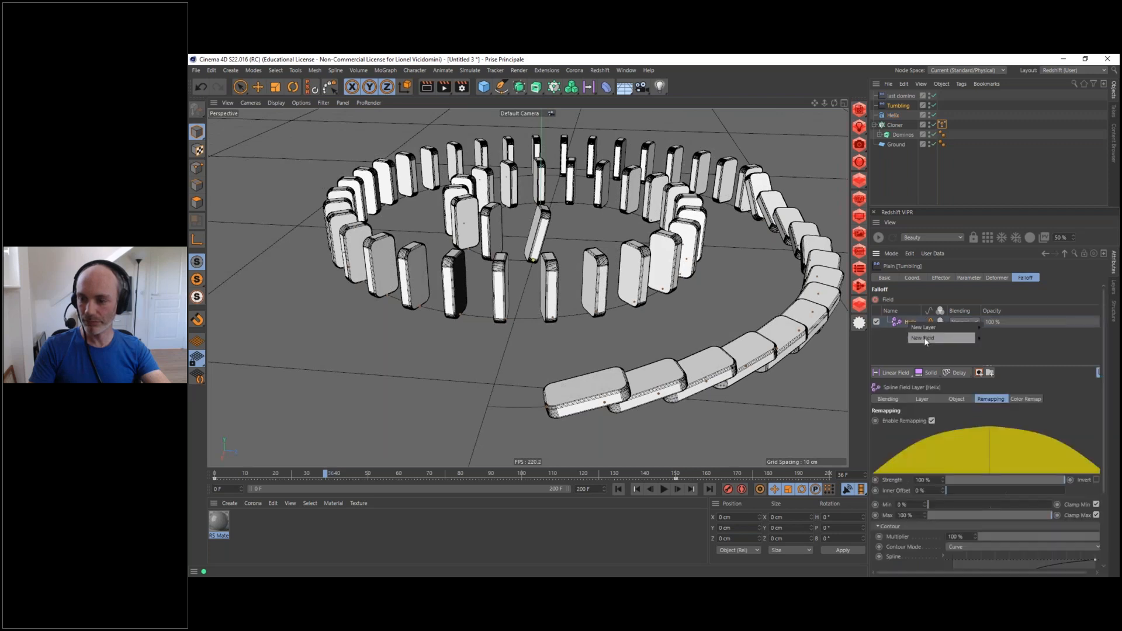
double_click(908, 338)
key("Delete")
right_click(908, 322)
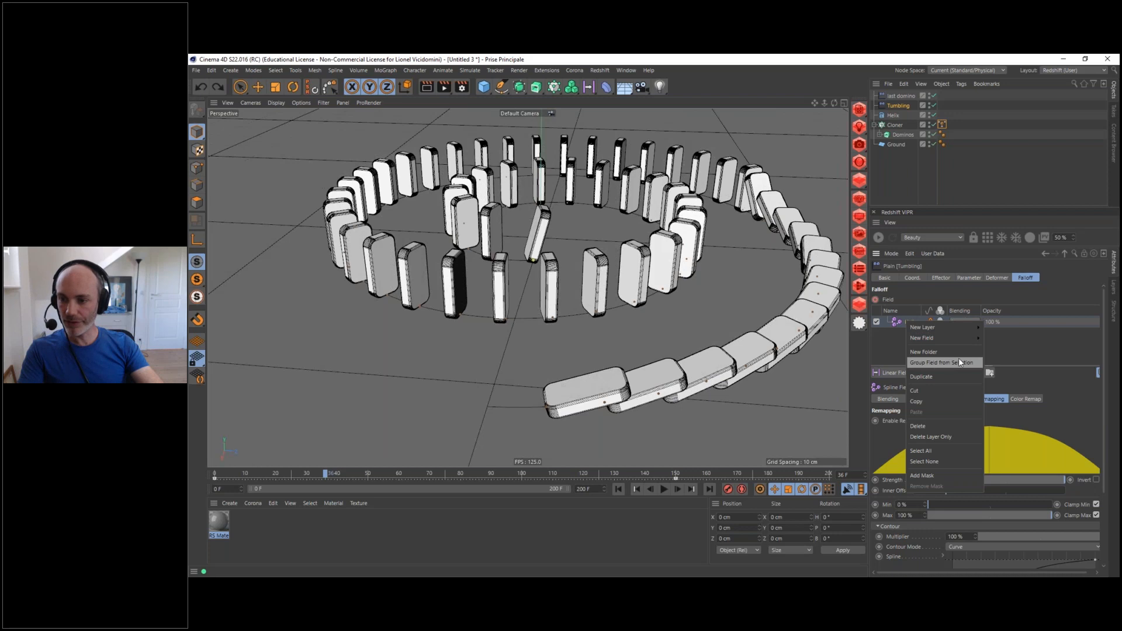
left_click(925, 362)
Move the Group Field to the hierarchy root, add it to the last domino effector's falloff, and scrub to frame 125 to check
left_click(902, 114)
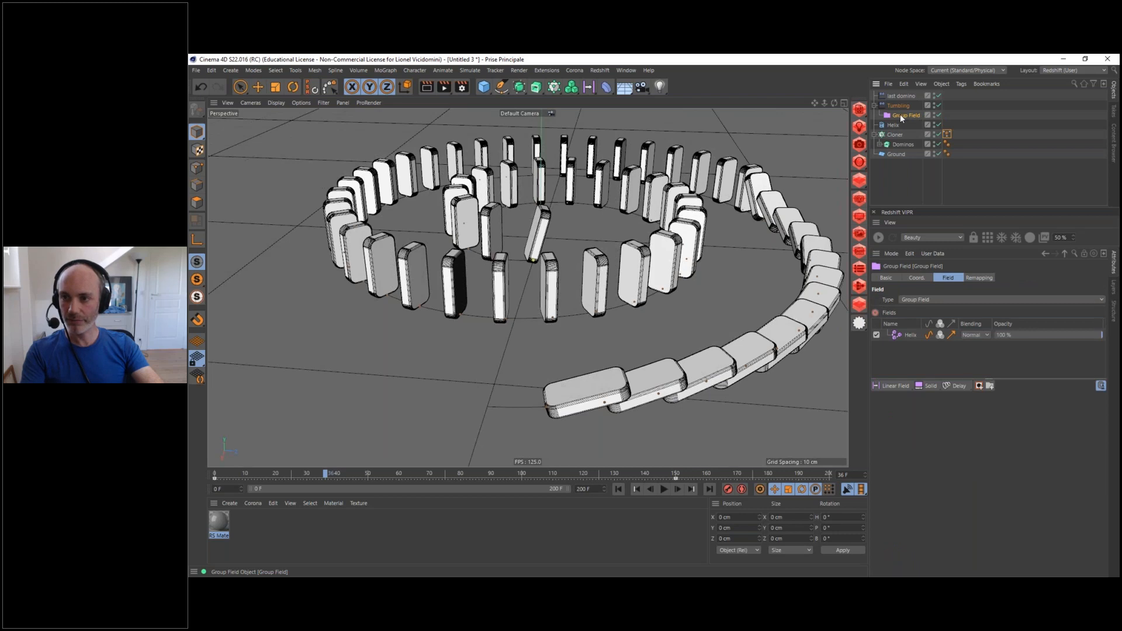
left_click_drag(891, 177, 892, 178)
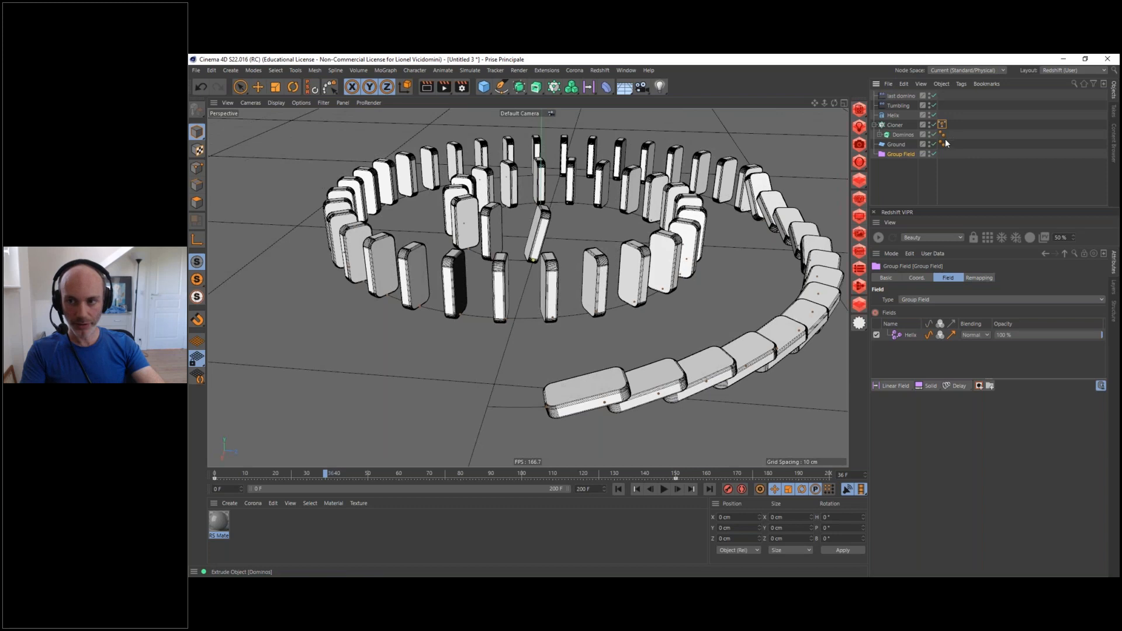
left_click(900, 96)
left_click(1026, 278)
left_click_drag(897, 153, 930, 322)
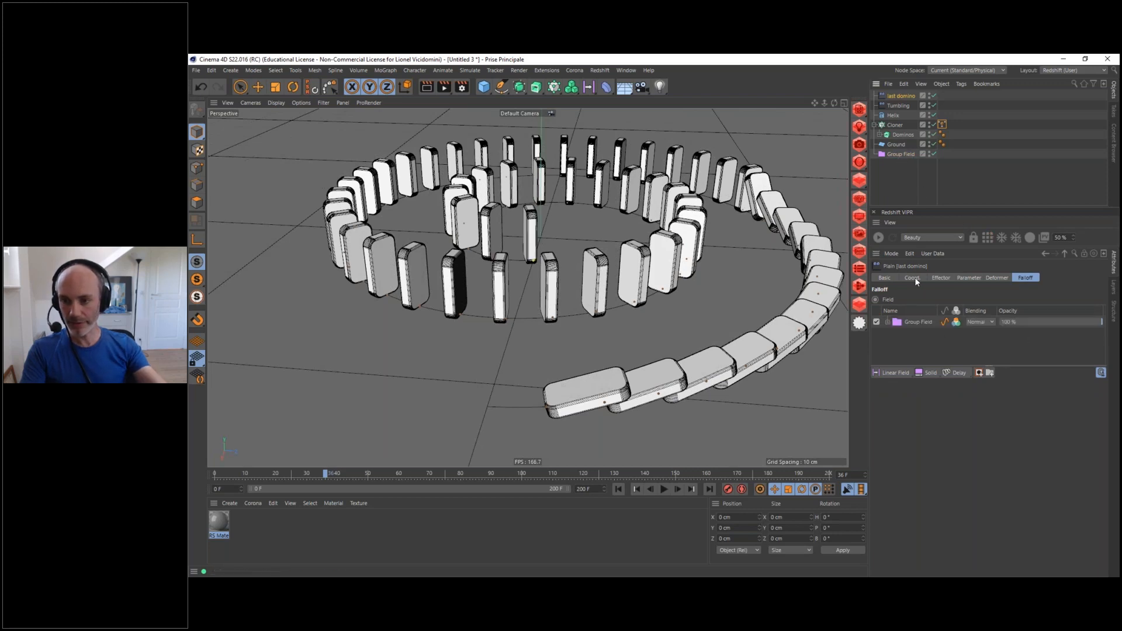
left_click_drag(278, 472, 599, 476)
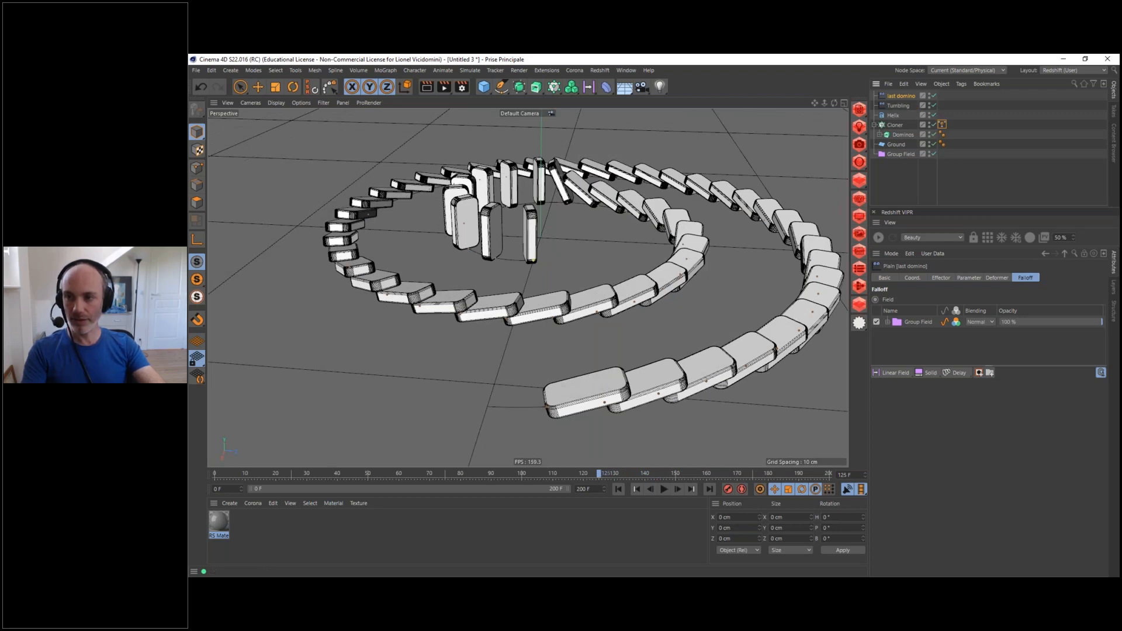
Inspect the Group Field's animation track in the Timeline, scrub to frame 102, undo the last change and close the Timeline
left_click(909, 154)
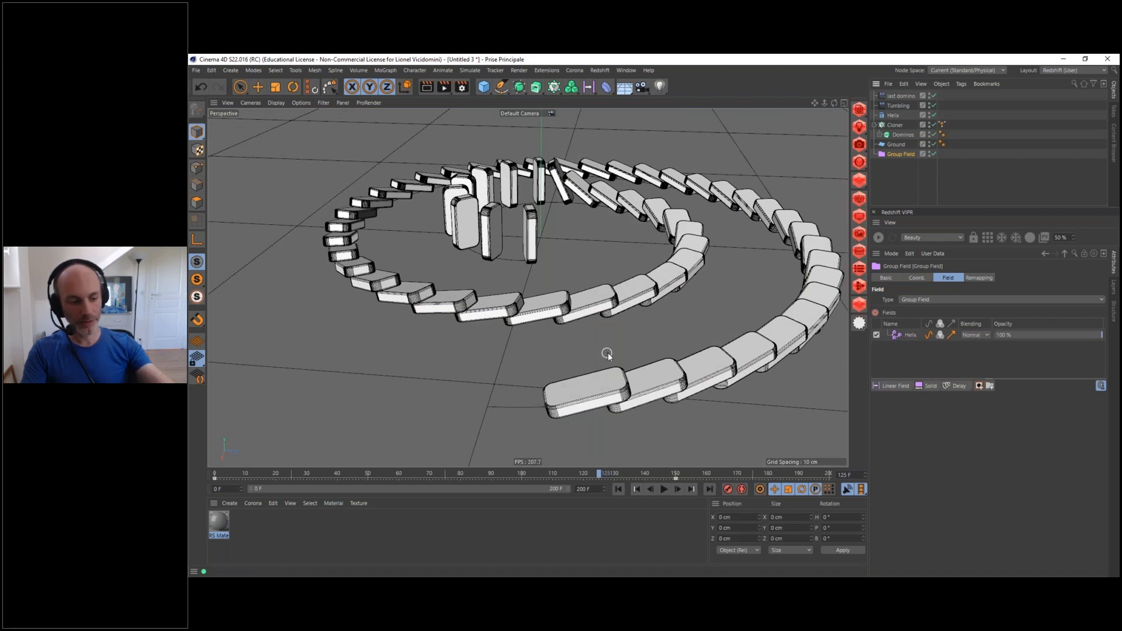
key("shift+F3")
left_click_drag(755, 263, 660, 200)
left_click_drag(960, 259, 891, 261)
left_click_drag(777, 203, 963, 353)
left_click_drag(600, 475, 527, 474)
key("ctrl+z")
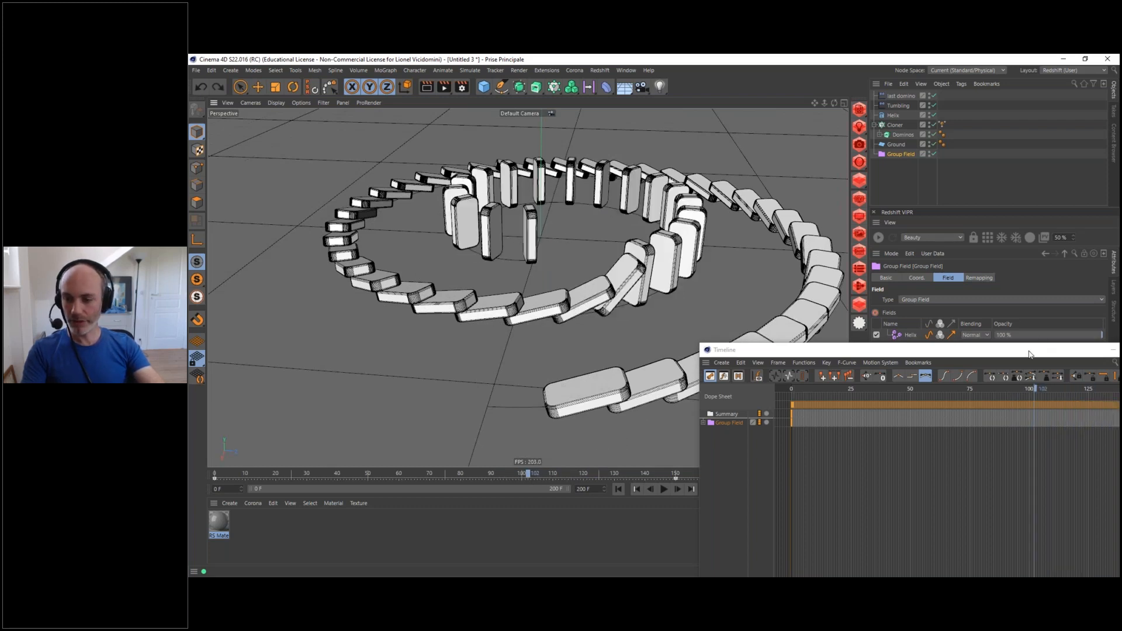
left_click_drag(1029, 354, 700, 252)
left_click(825, 254)
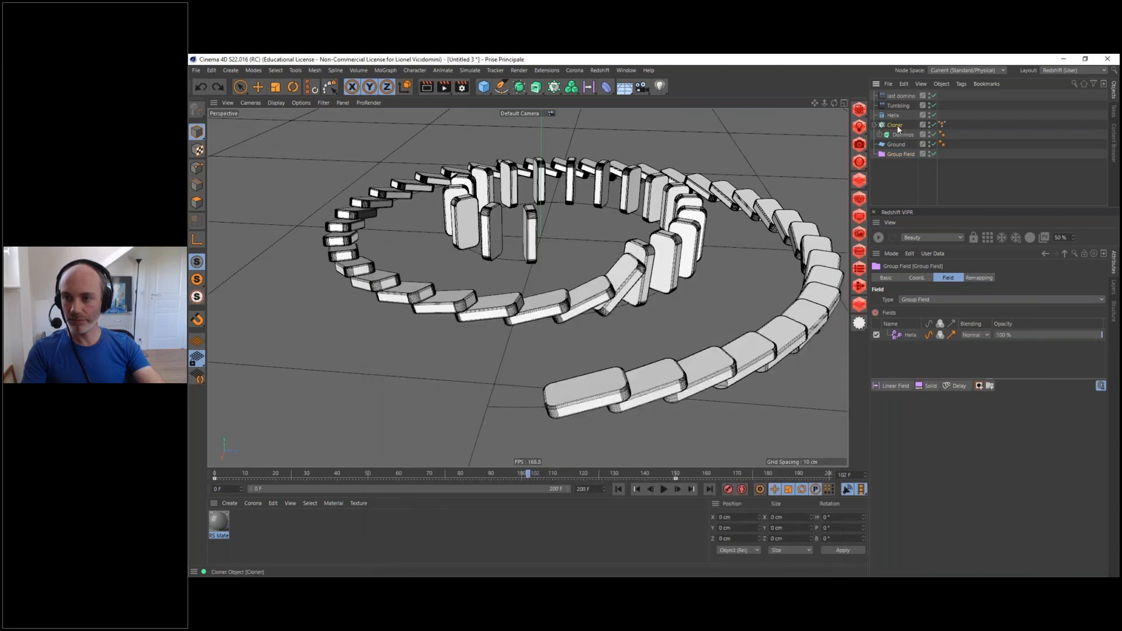
Raise the Cloner's clone count to 62
left_click(895, 125)
left_click(1030, 395)
left_click(1029, 395)
left_click(1029, 395)
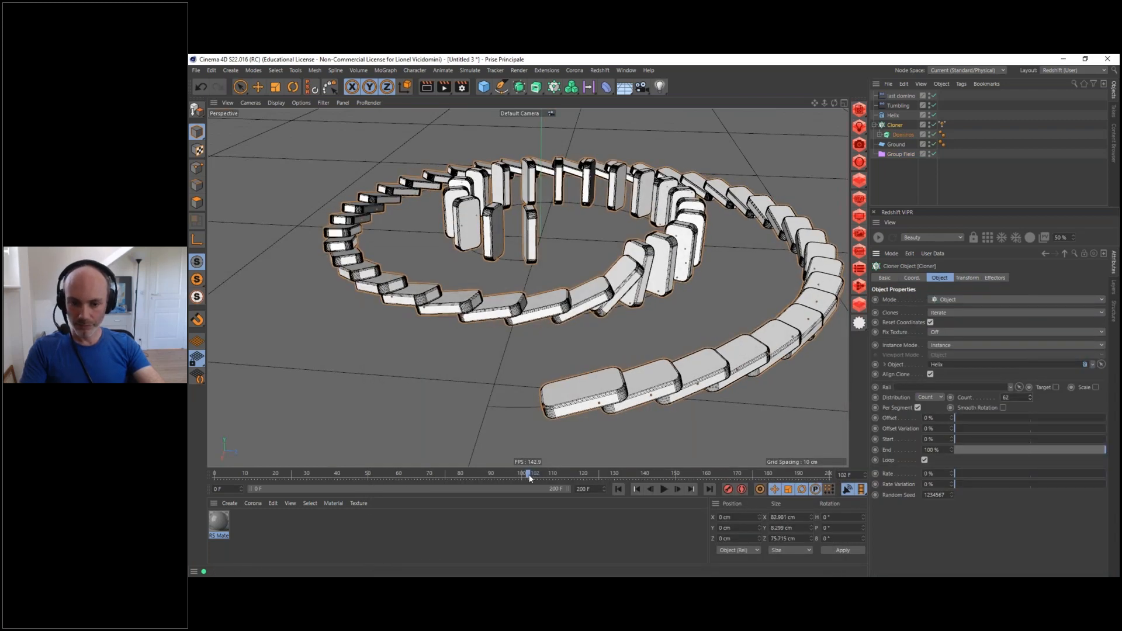
Play and scrub the tumbling animation up to frame 173, examining the domino spiral from above and from the side
left_click_drag(529, 477, 809, 476)
left_click_drag(691, 478, 204, 480)
left_click(664, 489)
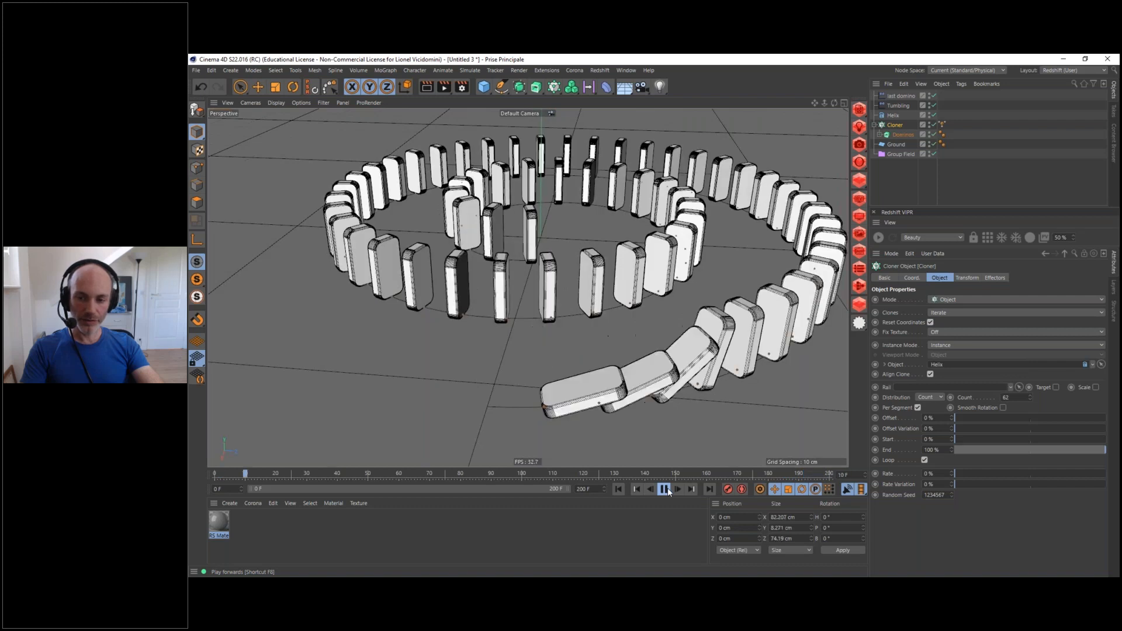
left_click(664, 489)
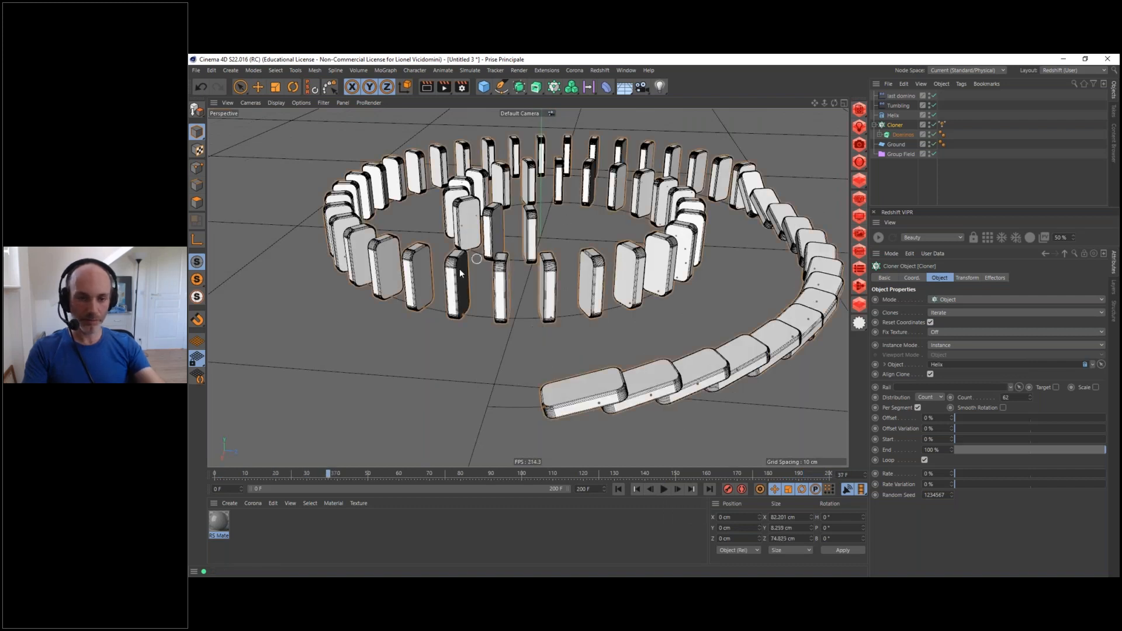
left_click_drag(536, 190, 558, 255, "alt")
scroll(566, 239, "down", 5)
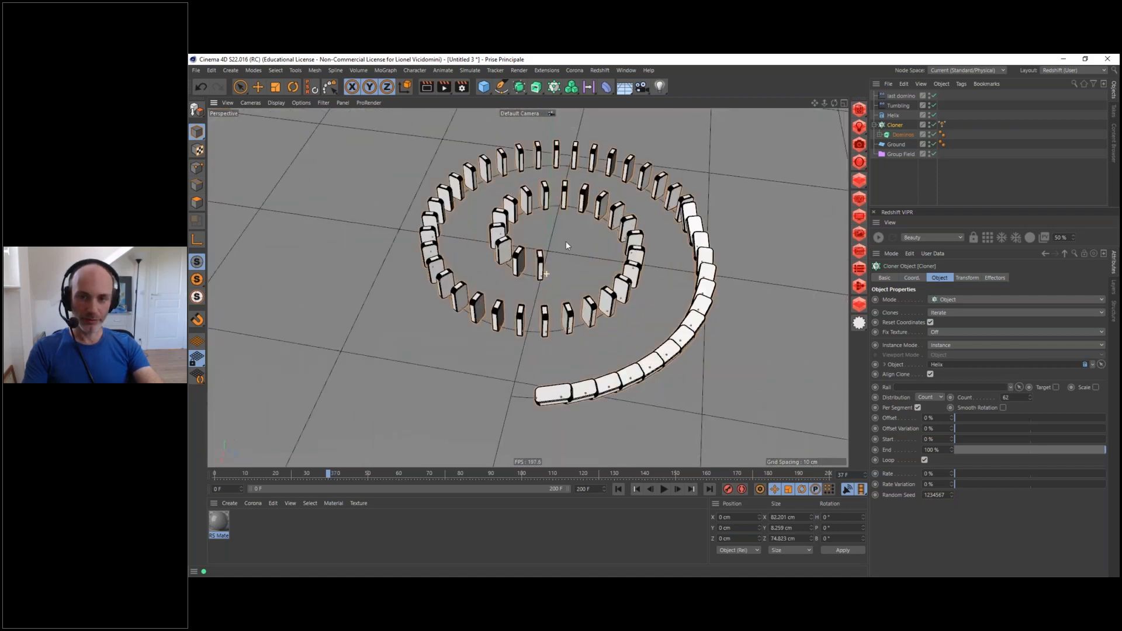
scroll(566, 241, "up", 3)
left_click_drag(329, 476, 581, 475)
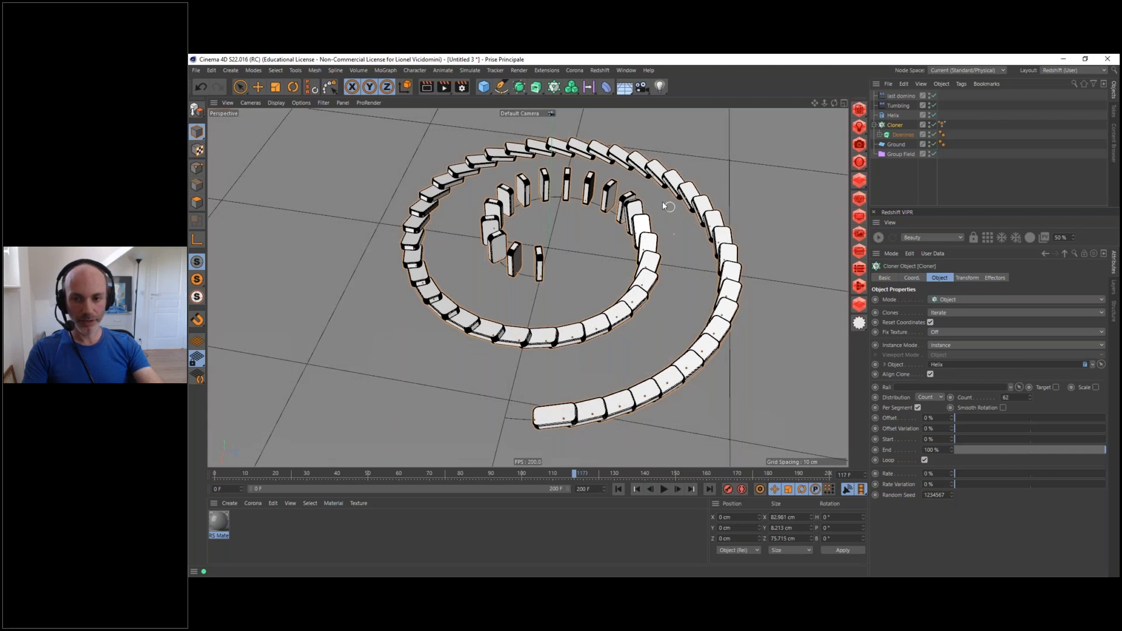
left_click_drag(575, 473, 746, 474)
left_click_drag(544, 295, 582, 212, "alt")
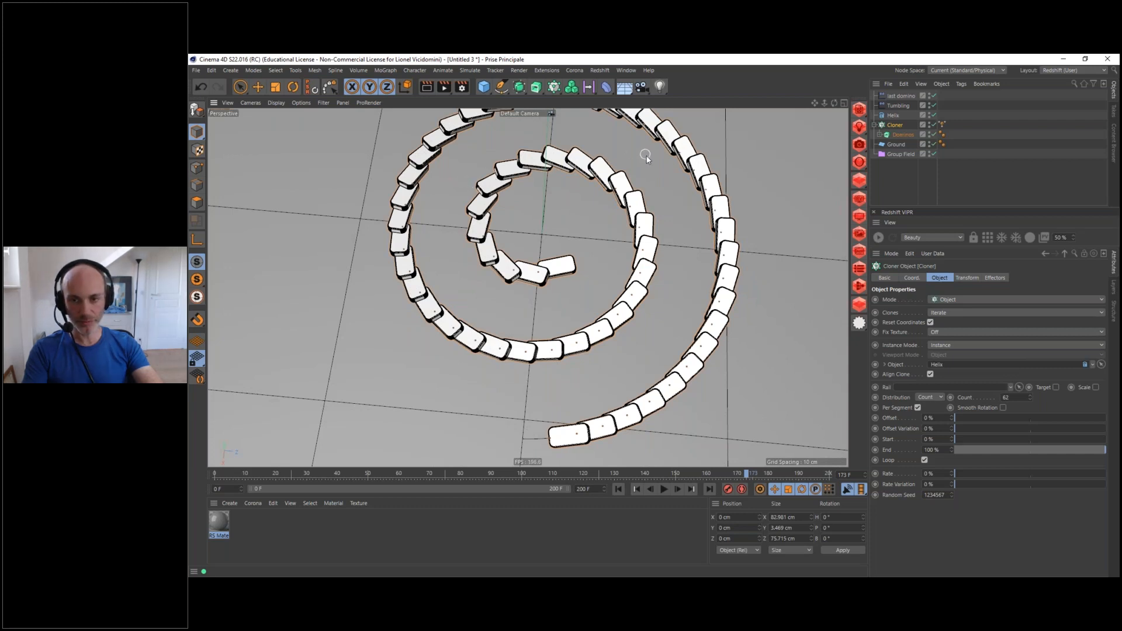
left_click_drag(485, 304, 552, 273, "alt")
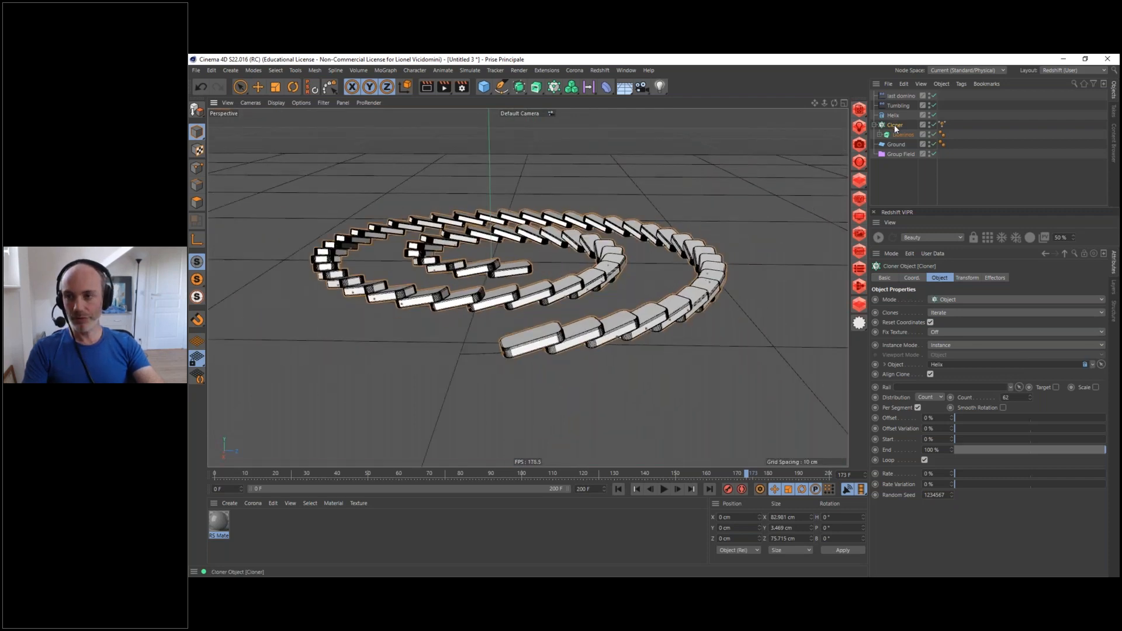
Add a Random effector to the Cloner and set its X, Y and Z position offsets to 0 cm
left_click(570, 87)
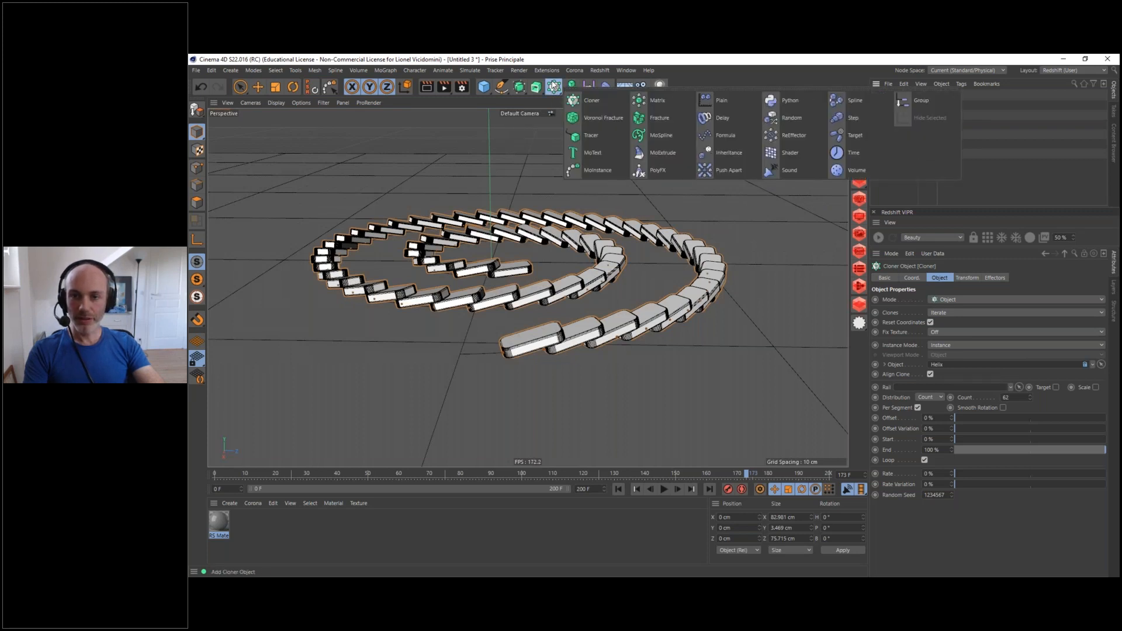
left_click(802, 120)
left_click(971, 278)
left_click(923, 330)
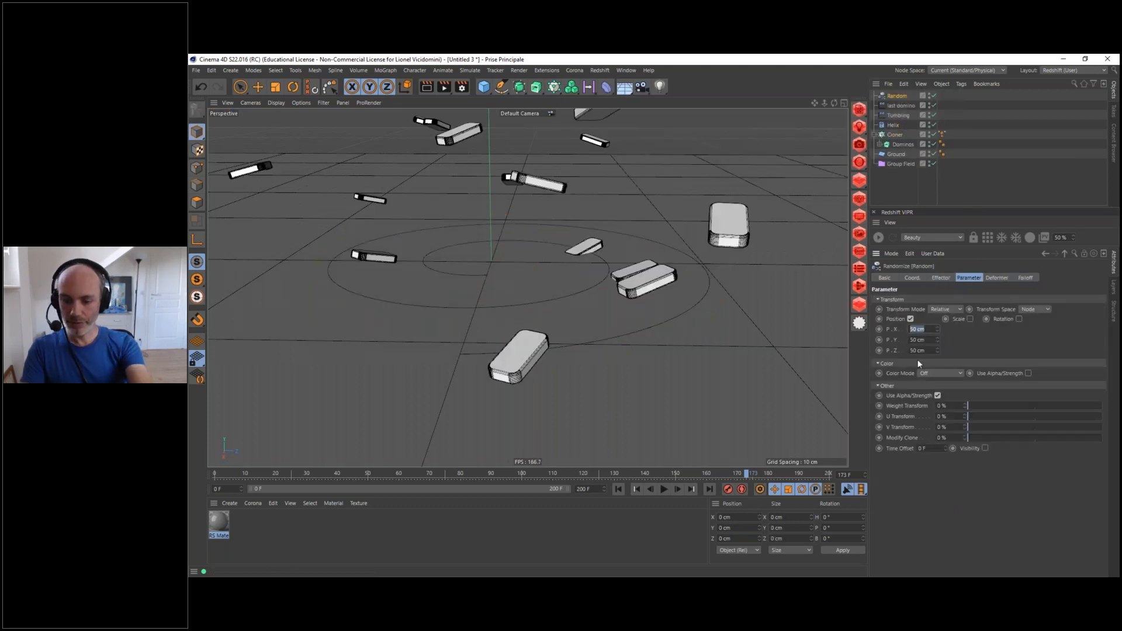
type("0")
key("Tab")
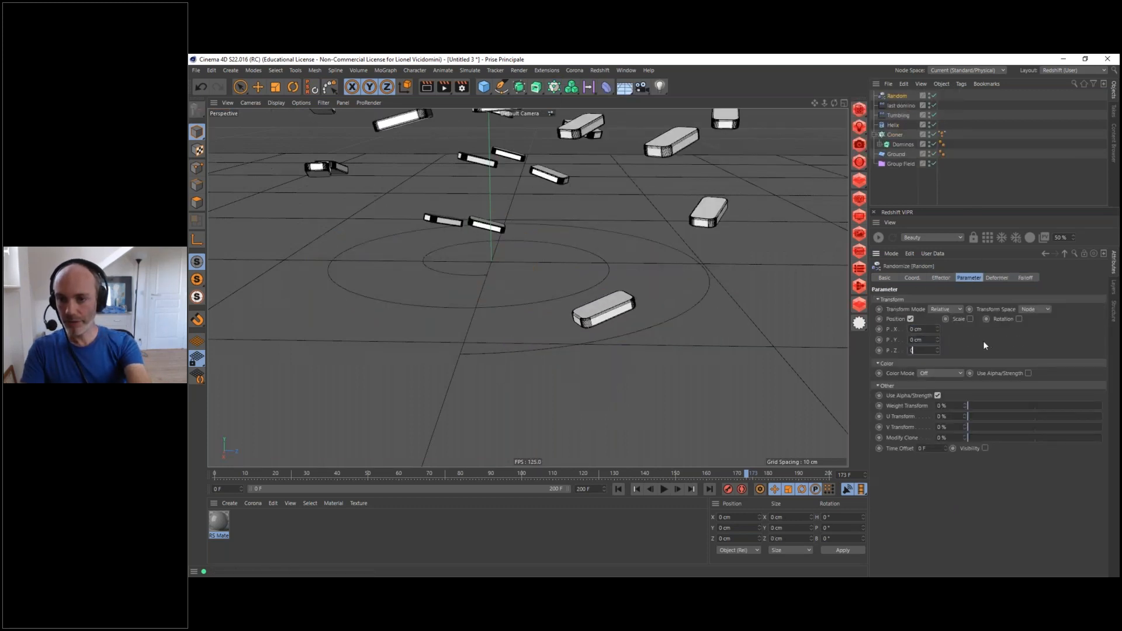
type("0")
key("Return")
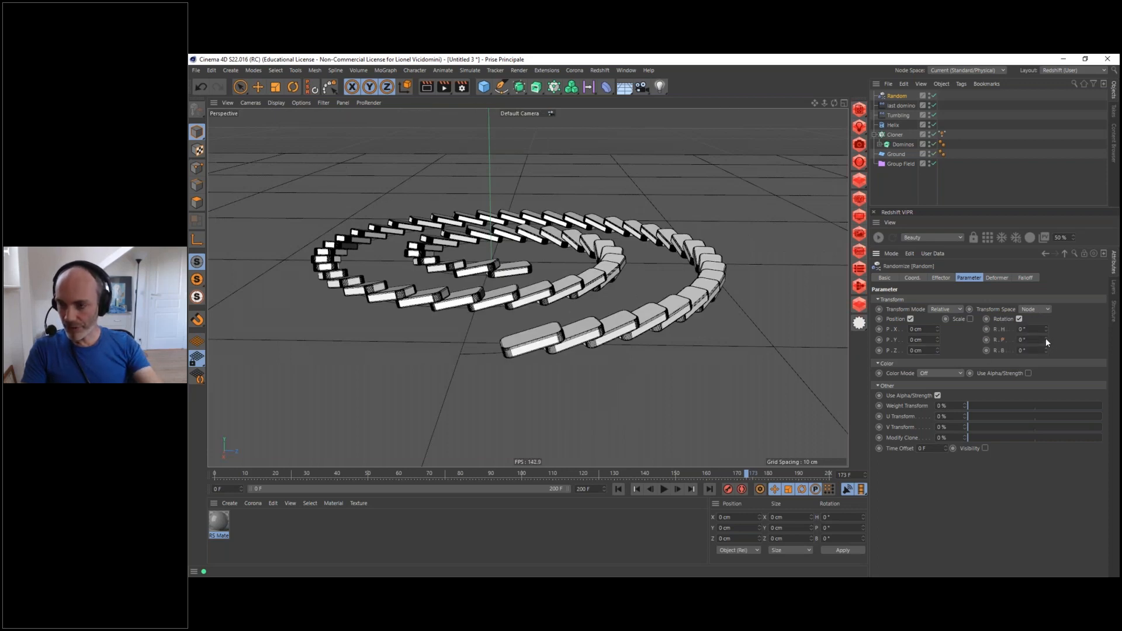
Set the Random effector's bank rotation (R.B) to 10°, leaving the heading and pitch rotation at 0°
left_click_drag(1045, 338, 1020, 336)
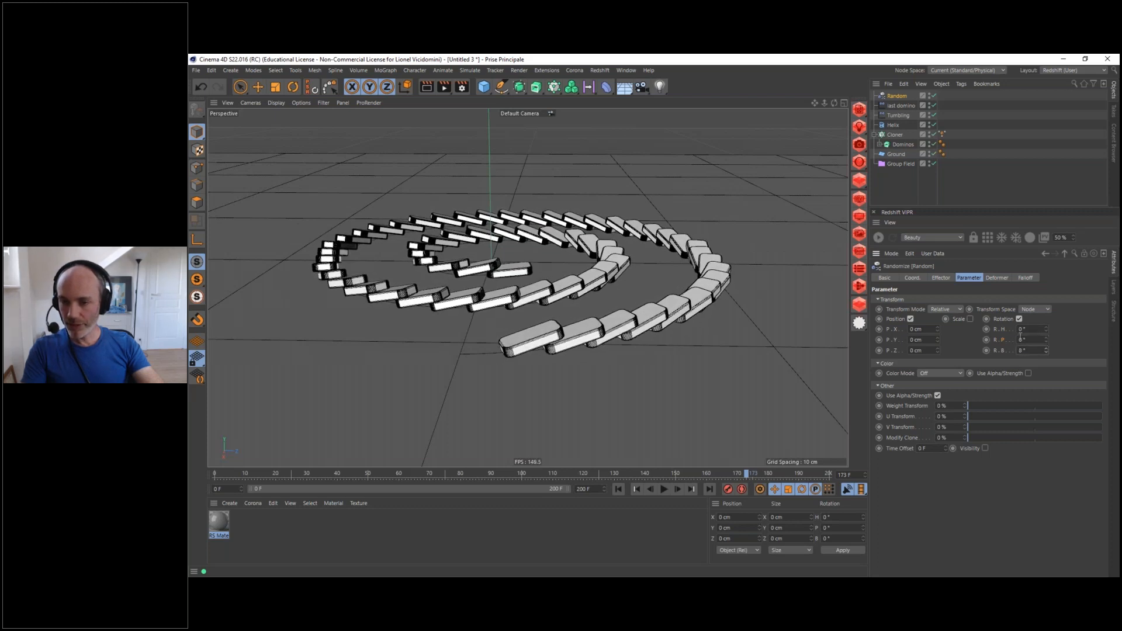
left_click_drag(528, 331, 548, 408, "alt")
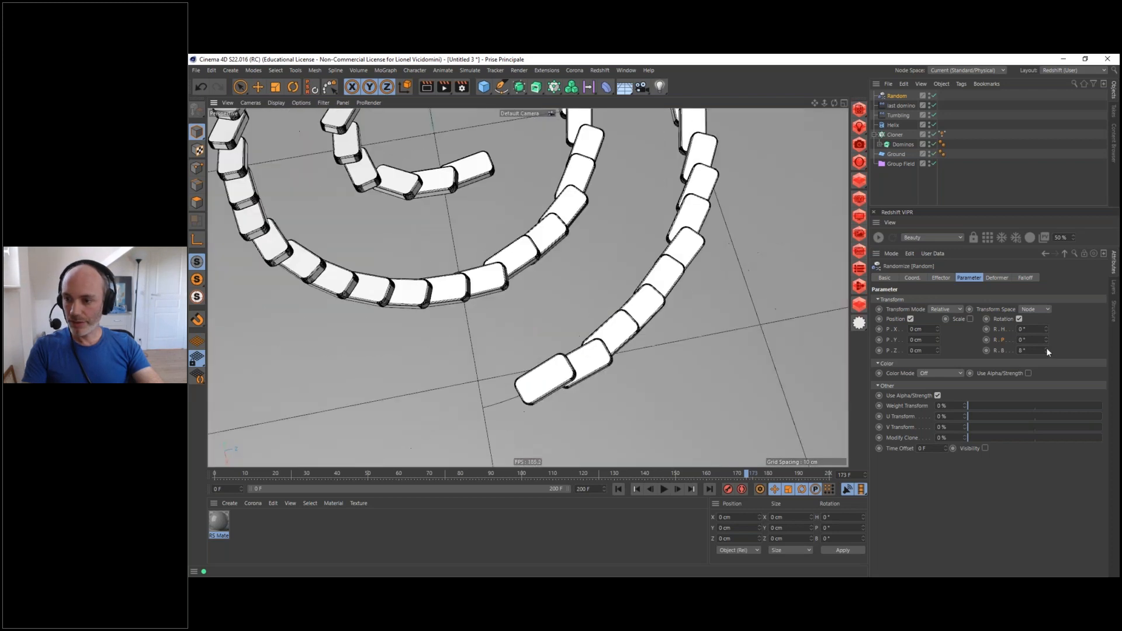
left_click_drag(1047, 349, 1048, 349)
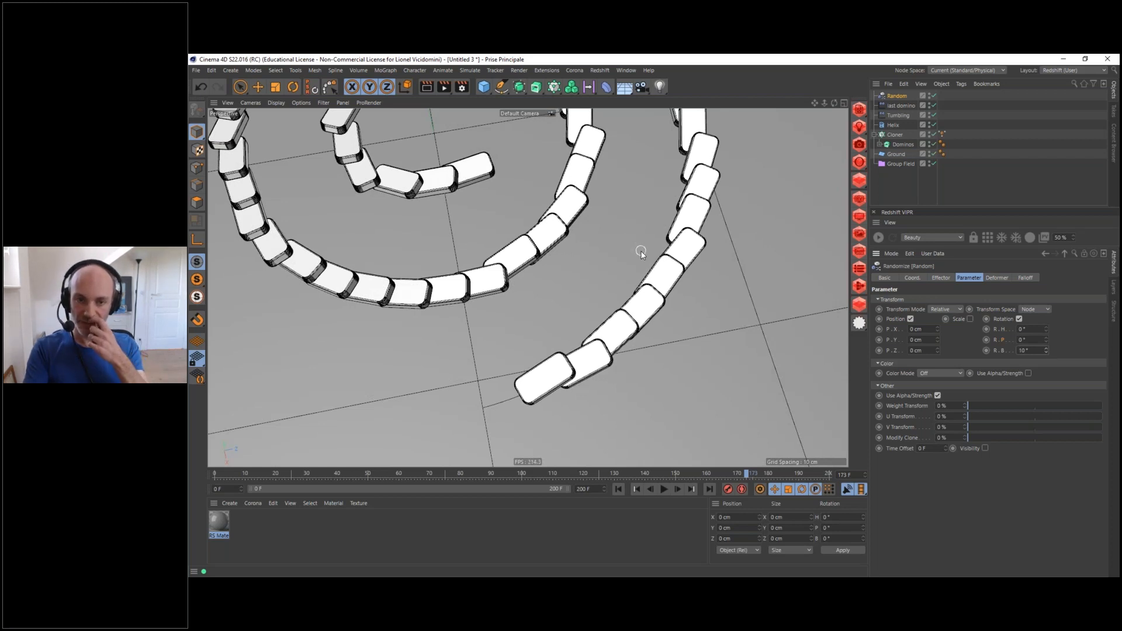
Set the Random effector's X position offset to 0.5 cm and check the whole domino spiral from above
left_click(937, 330)
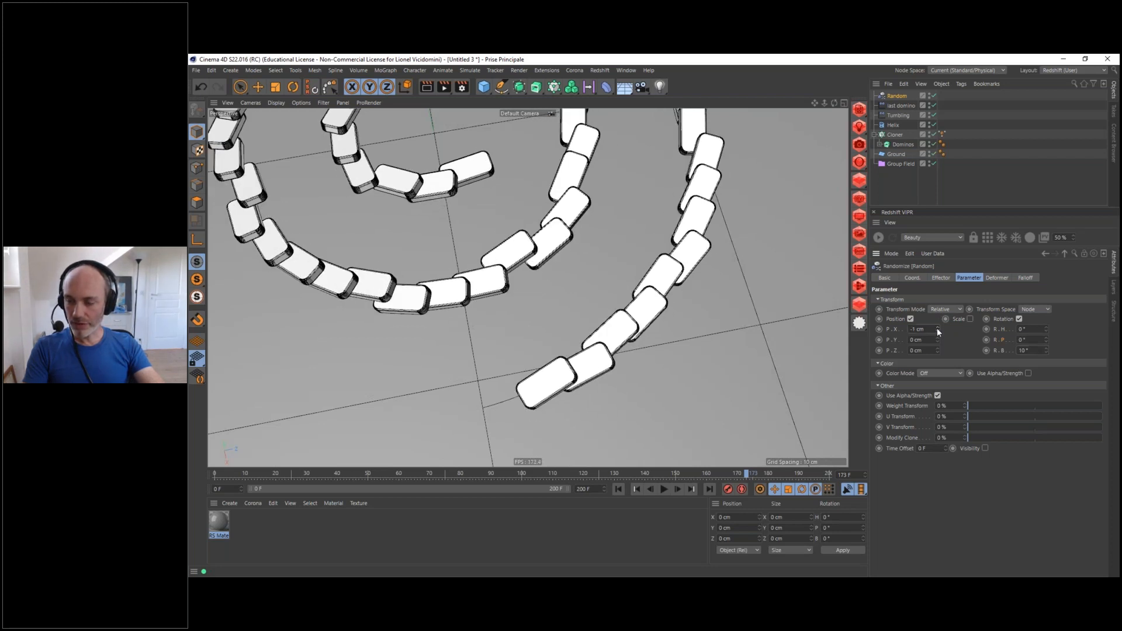
left_click(937, 328)
left_click_drag(939, 326, 937, 323)
middle_click_drag(465, 221, 499, 281, "alt")
scroll(499, 281, "down", 10)
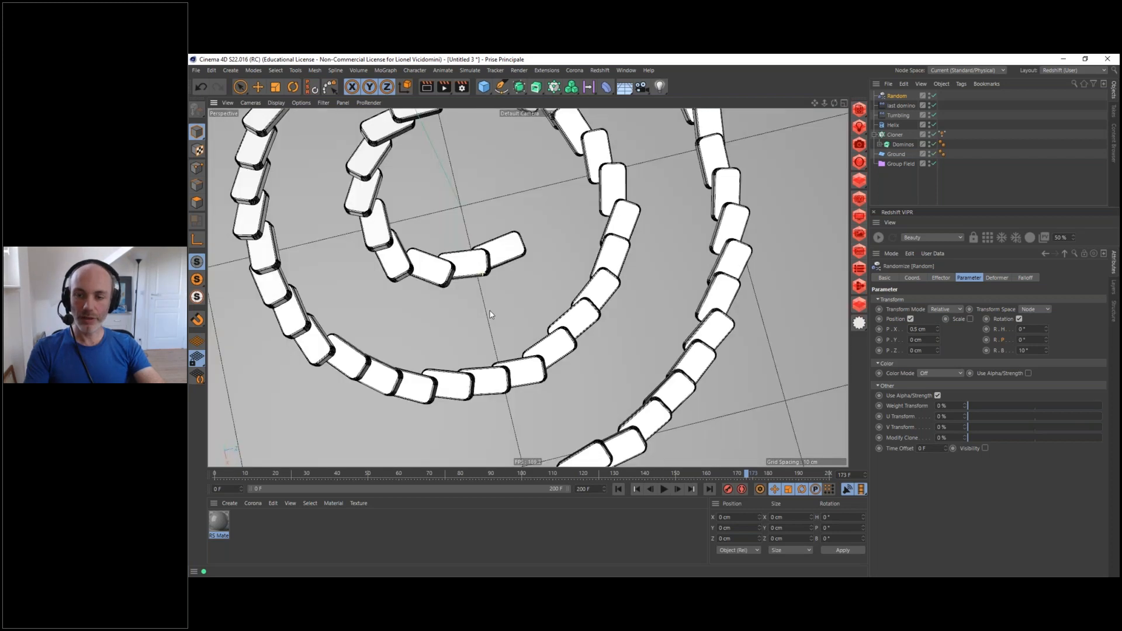
right_click_drag(504, 284, 707, 292, "alt")
middle_click_drag(707, 292, 707, 369, "alt")
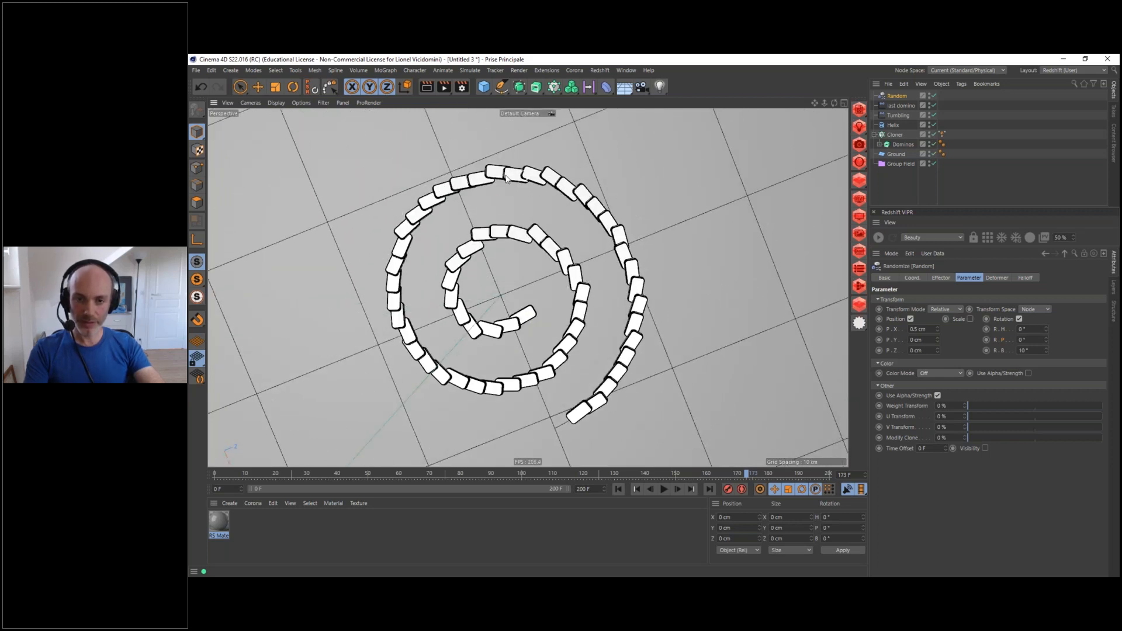
Compare the spiral with the Random effector disabled and enabled, and return to frame 0 to examine the standing dominoes
left_click(933, 95)
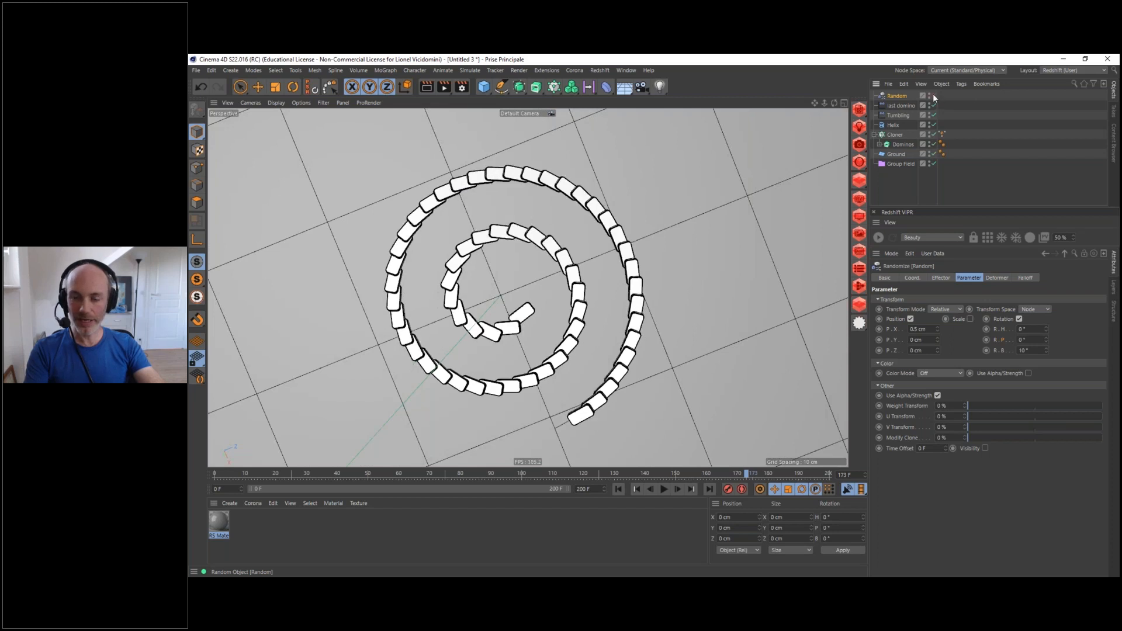
left_click(933, 95)
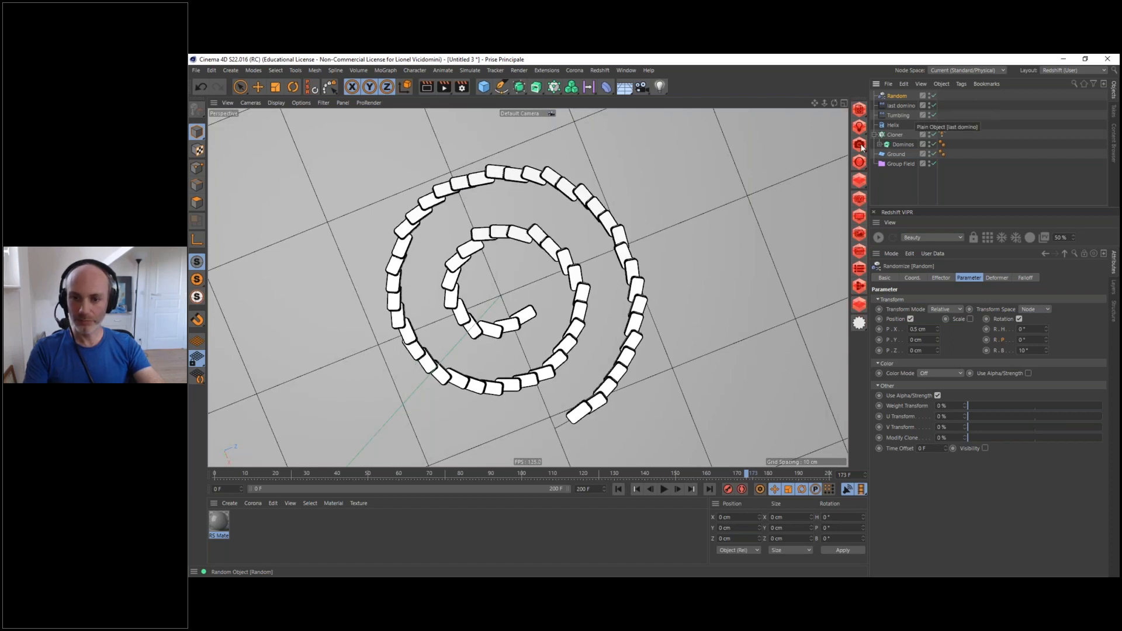
left_click_drag(479, 327, 571, 307, "alt")
key("shift+f")
scroll(551, 325, "up", 5)
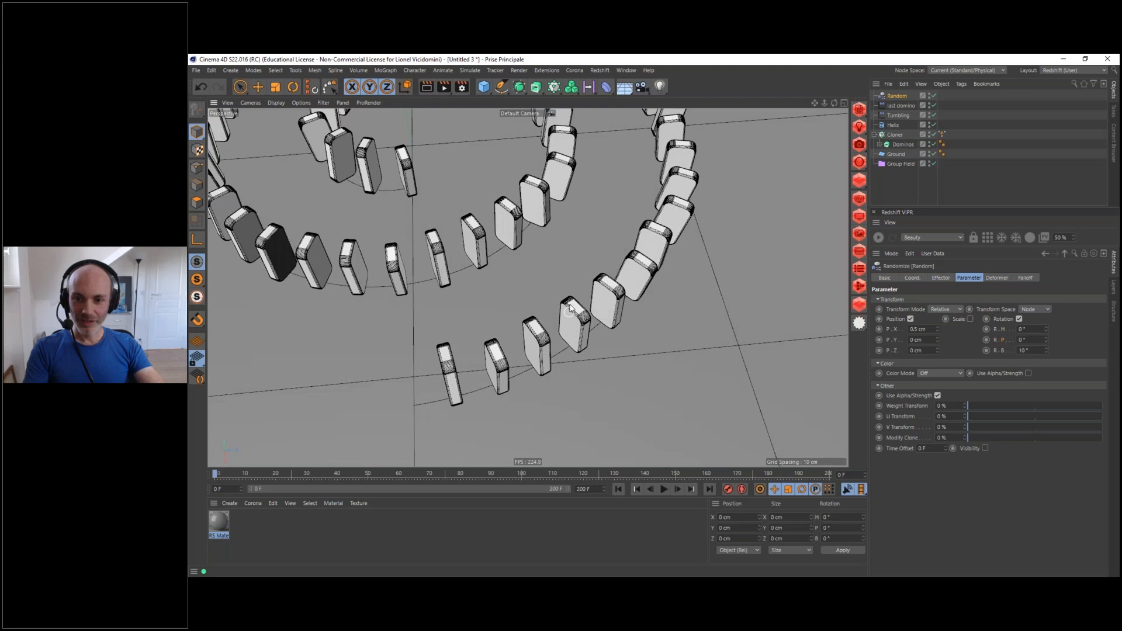
scroll(570, 307, "down", 5)
left_click_drag(574, 247, 433, 268, "alt")
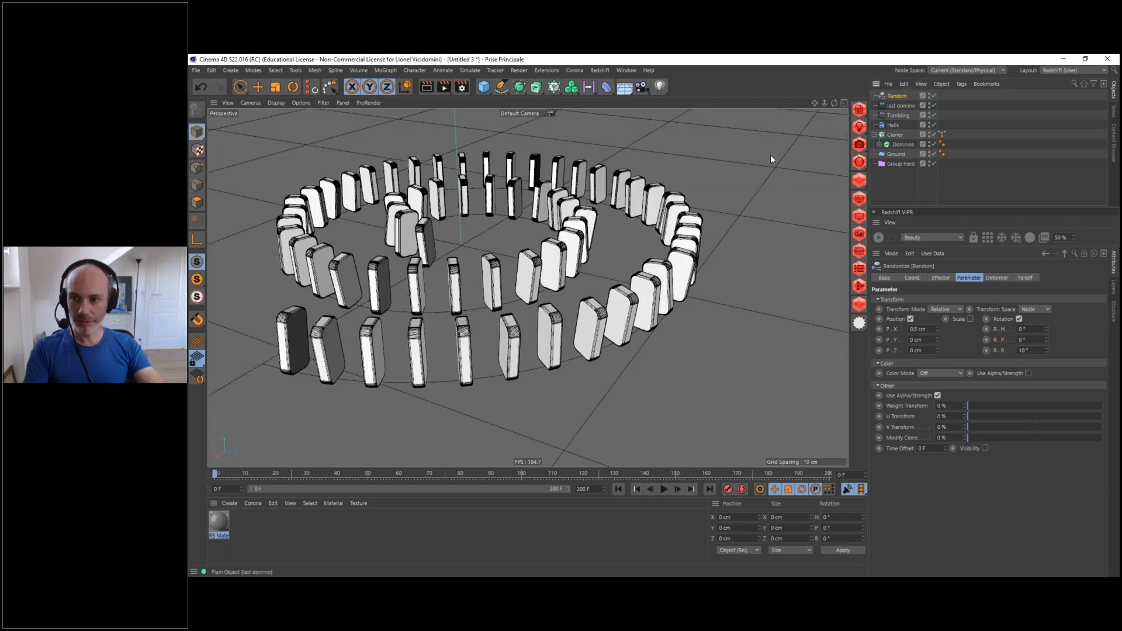
Add the Group Field to the Random effector's falloff and scrub the animation to frame 145 to check its effect
left_click(1028, 278)
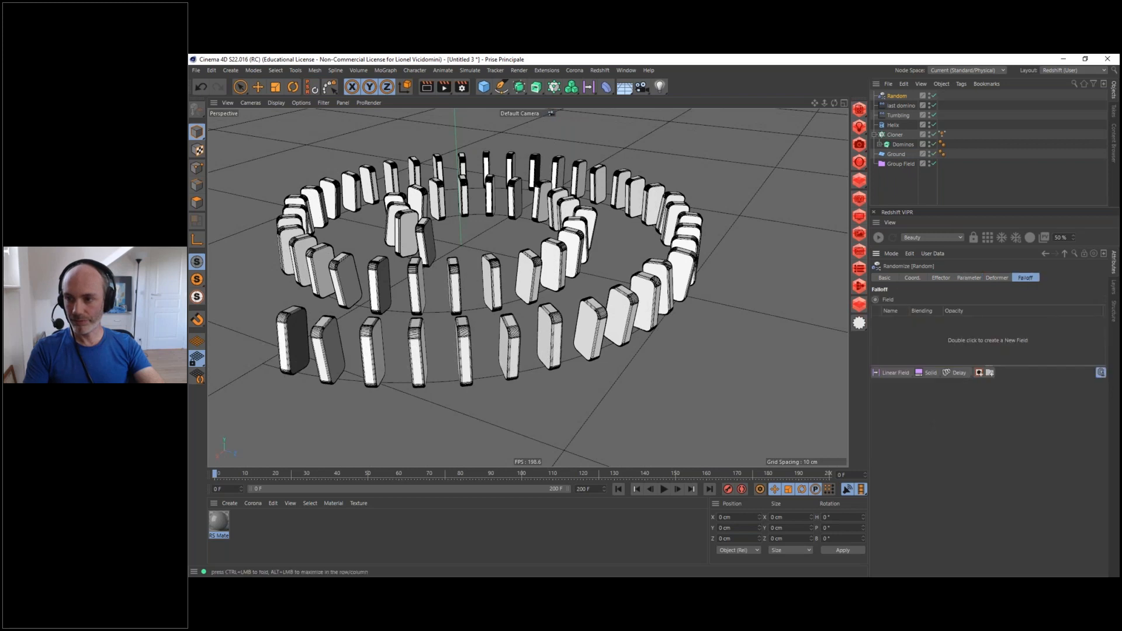
left_click_drag(973, 306, 902, 337)
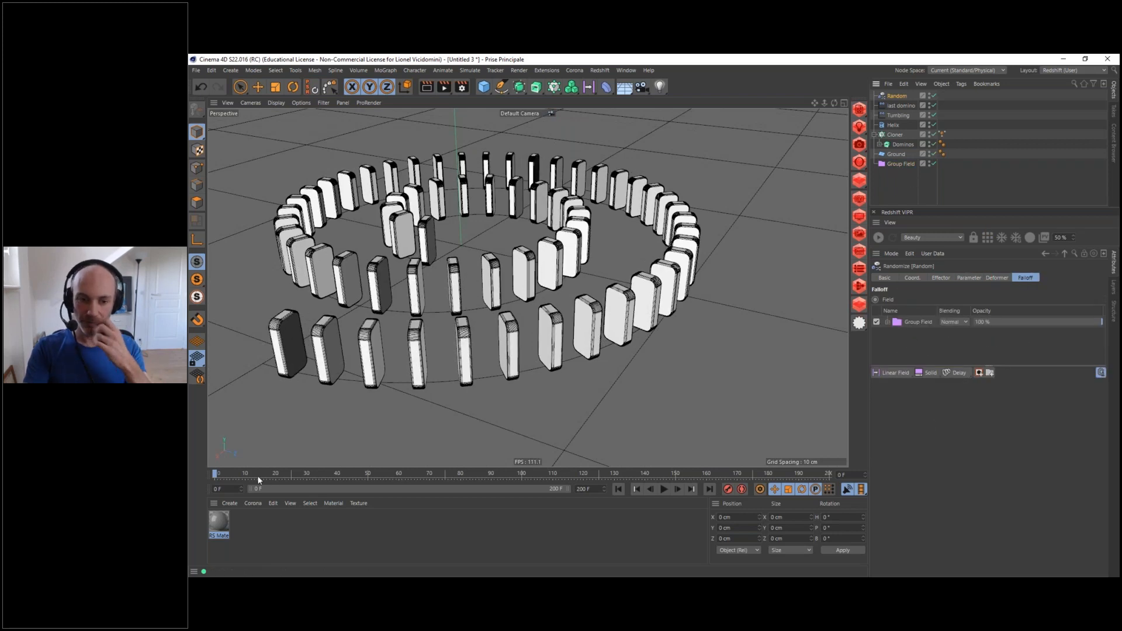
left_click_drag(233, 471, 661, 452)
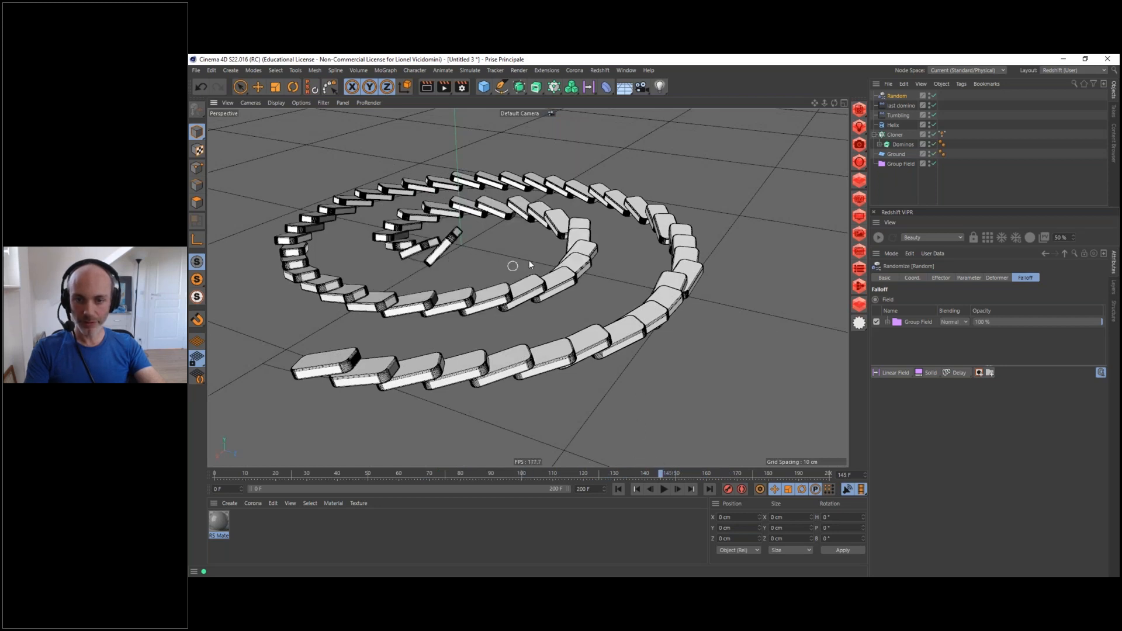
Replay the tumbling animation from the start and go to frame 161 to examine the fallen domino spiral
middle_click_drag(514, 265, 607, 248, "alt")
left_click_drag(607, 248, 595, 344, "alt")
left_click(619, 489)
left_click(664, 490)
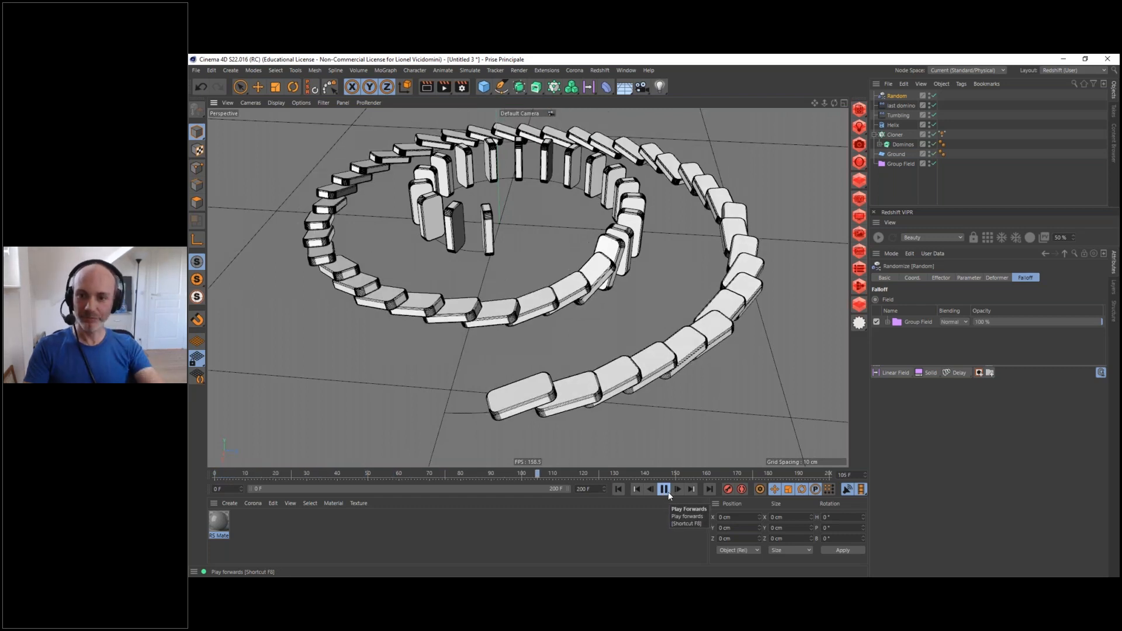
left_click(709, 474)
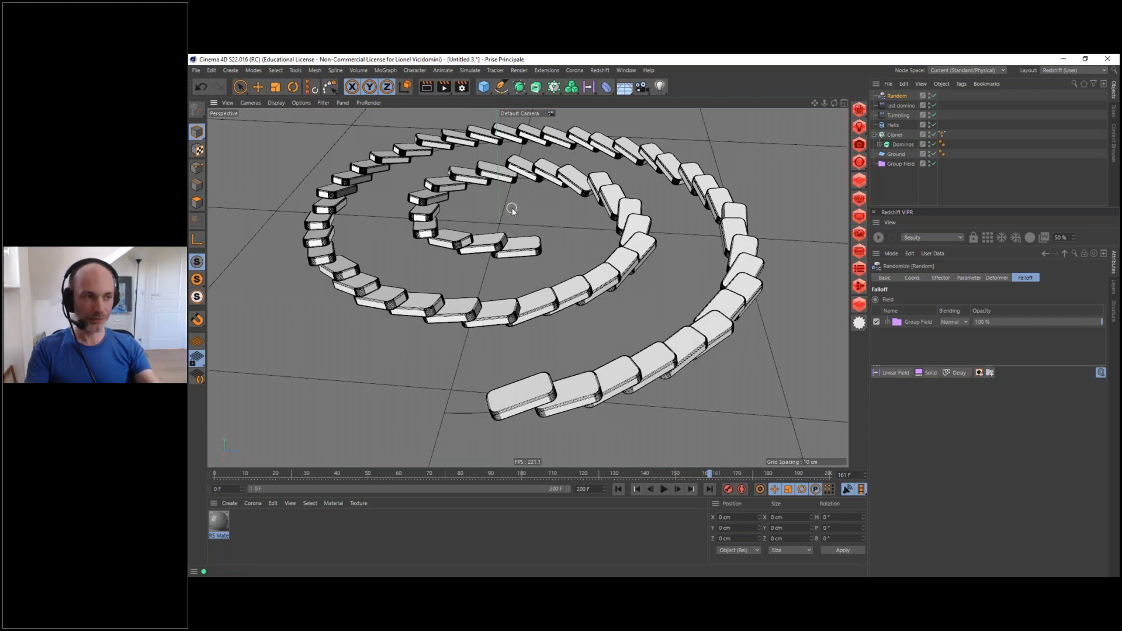
Scrub the tumbling at frames 47 and 132, examine the dominoes from several angles, and return to frame 0
left_click_drag(437, 474, 358, 454)
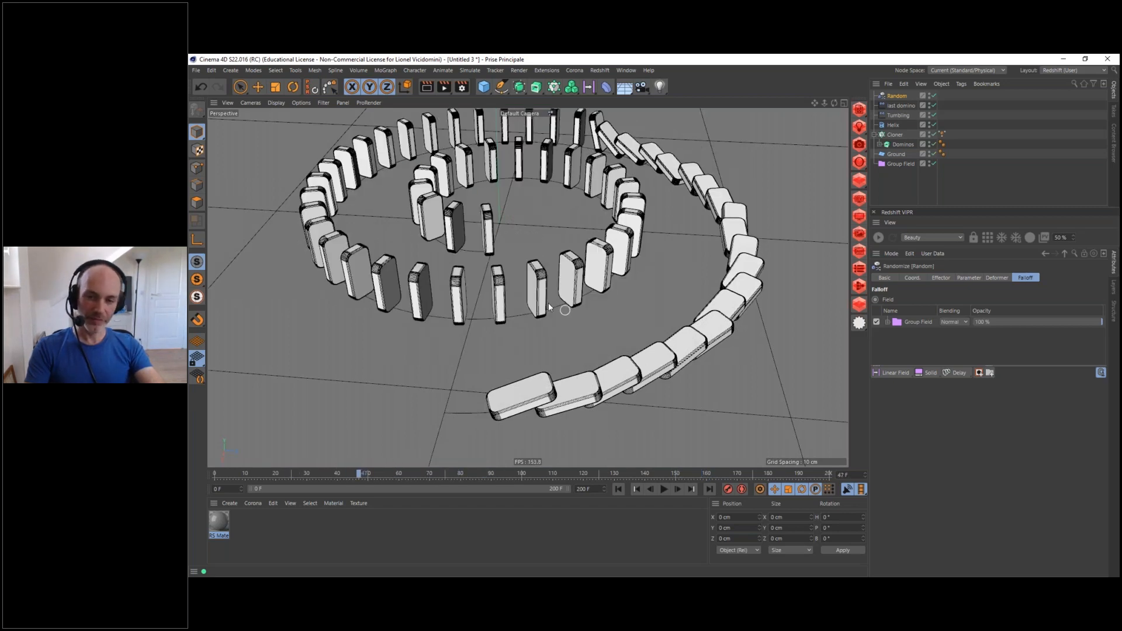
left_click_drag(522, 281, 442, 244, "alt")
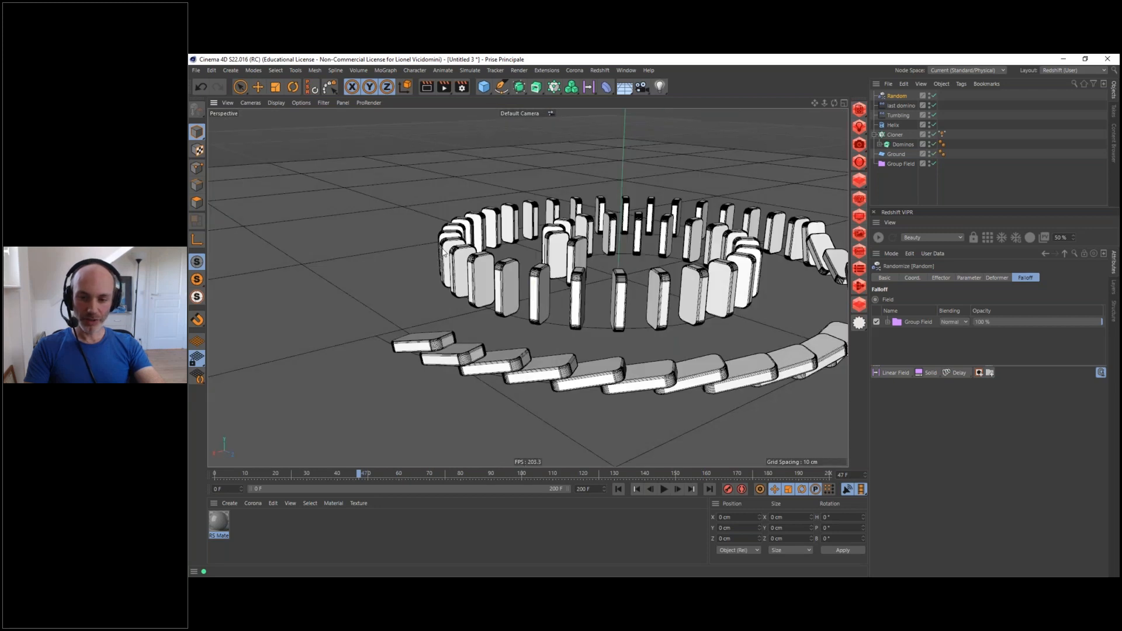
left_click(621, 489)
left_click_drag(358, 474, 620, 459)
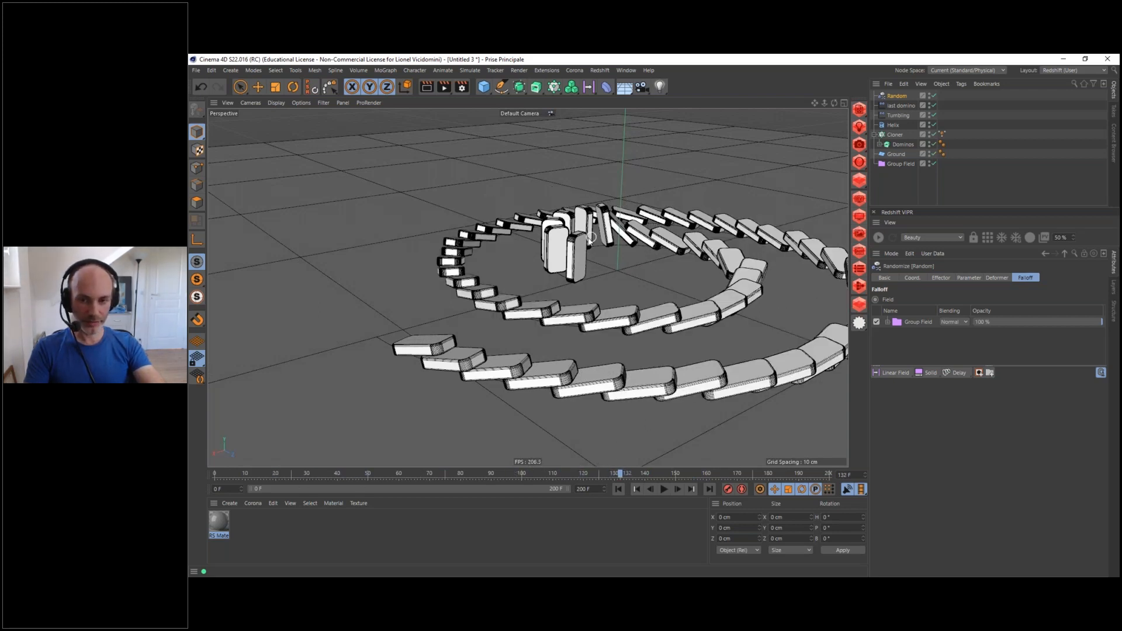
left_click_drag(553, 278, 498, 302, "alt")
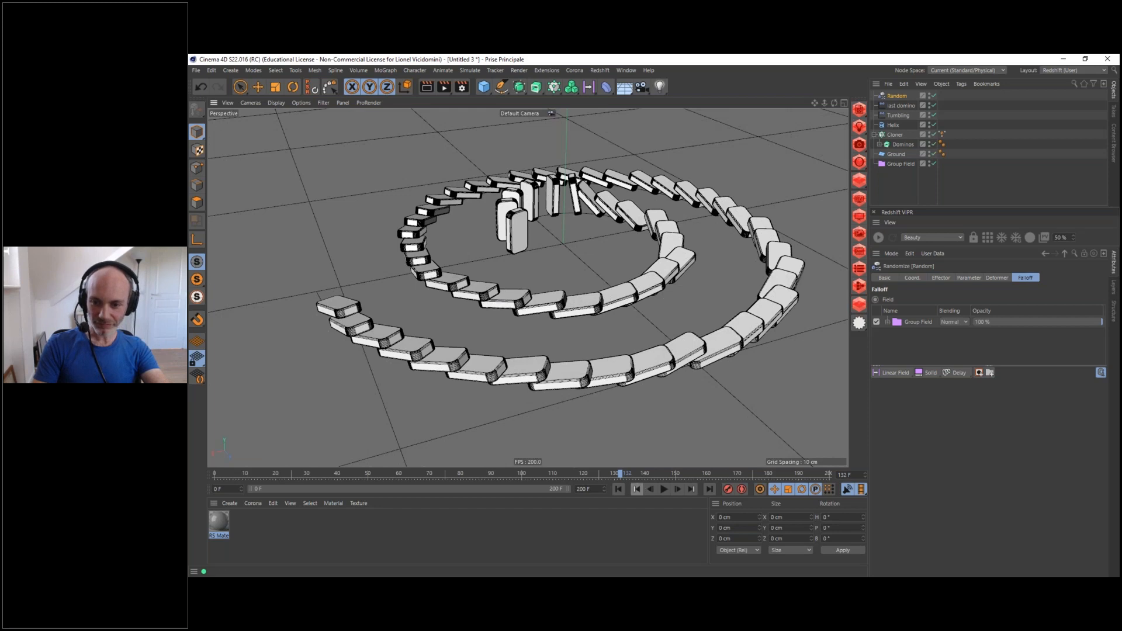
left_click(622, 473)
left_click_drag(629, 472, 339, 483)
left_click_drag(408, 482, 215, 476)
left_click_drag(510, 300, 607, 294, "alt")
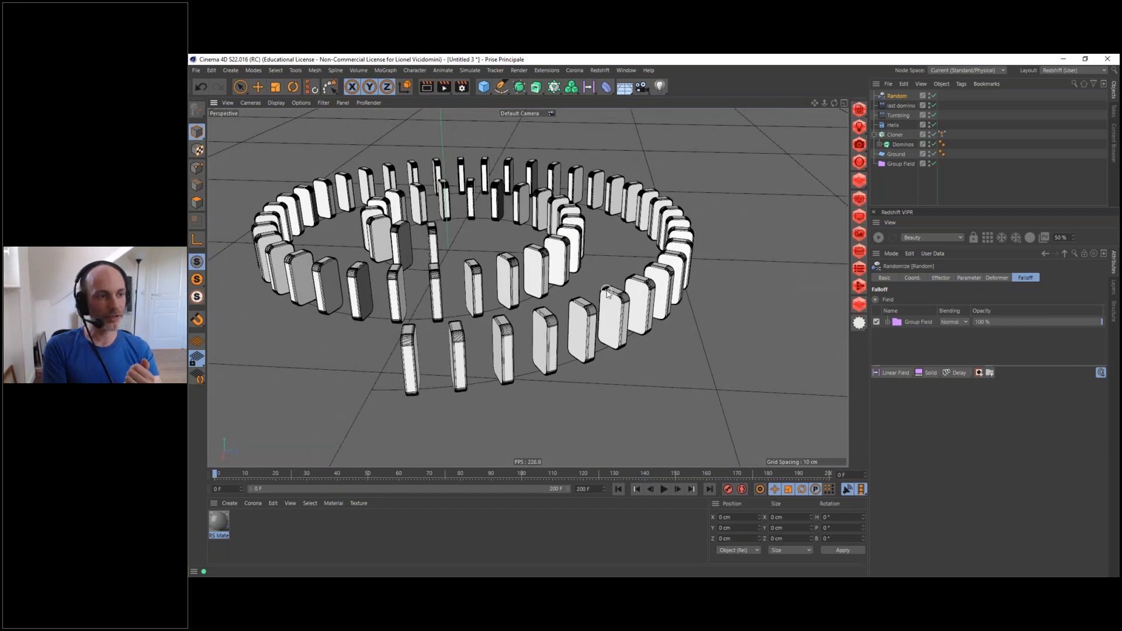
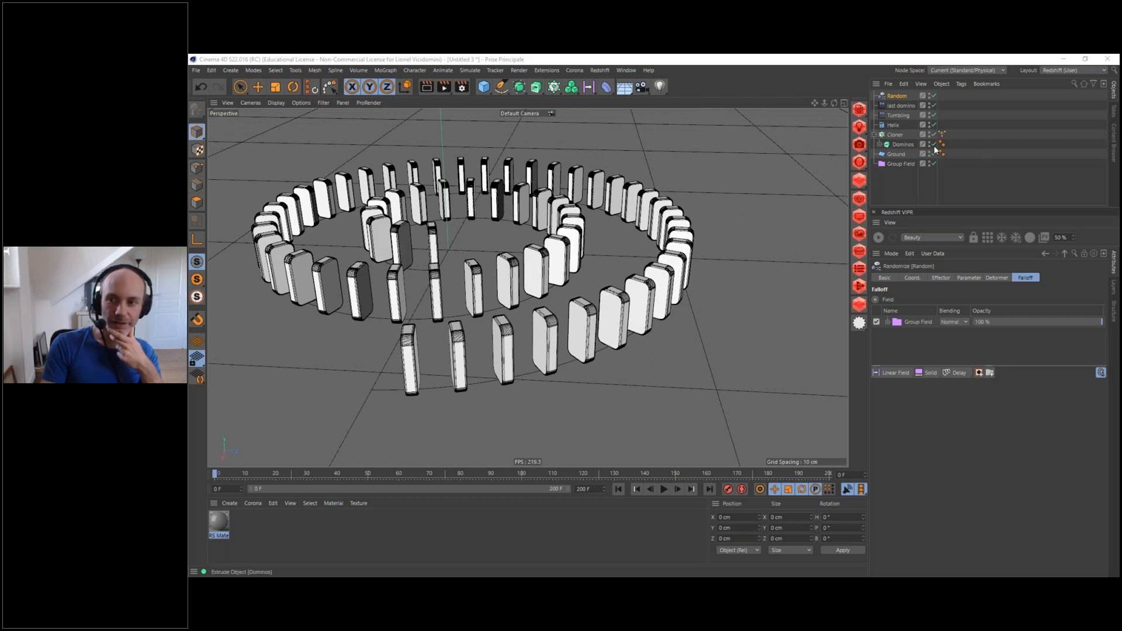
Inspect the Group Field's keyframes in the Timeline and close the Timeline
left_click(903, 164)
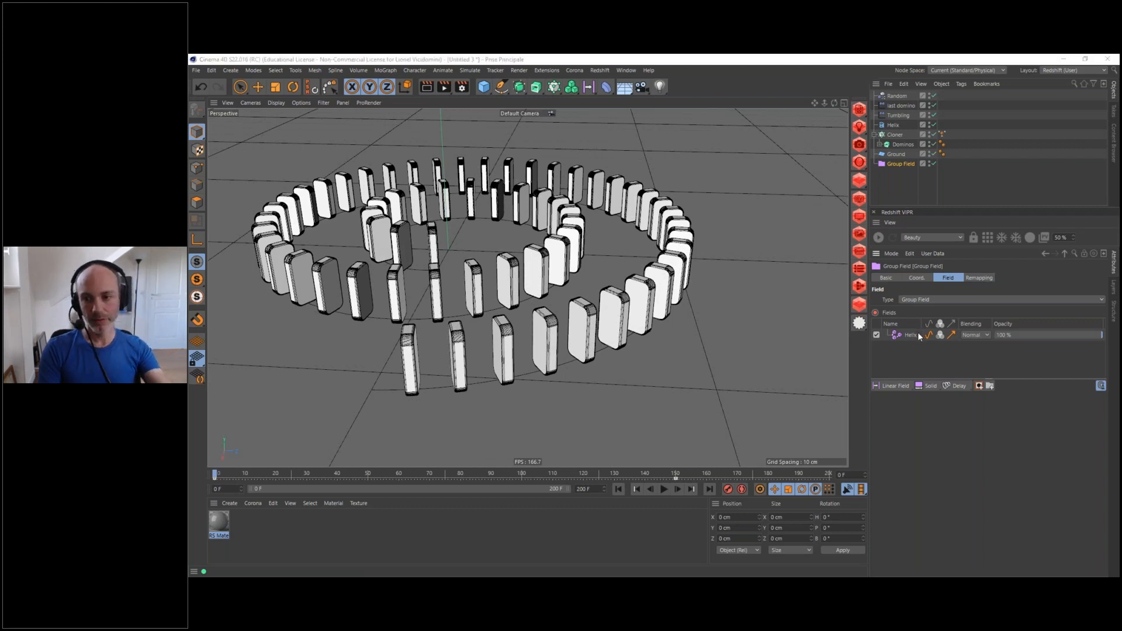
key("shift+F3")
left_click_drag(826, 266, 604, 179)
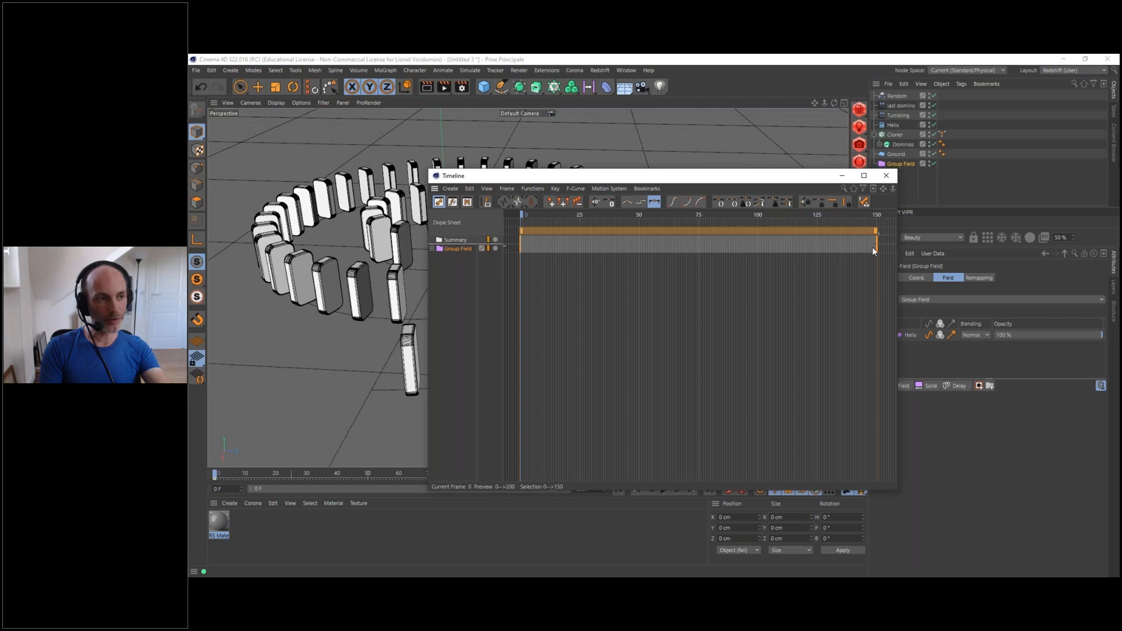
left_click_drag(790, 180, 674, 177)
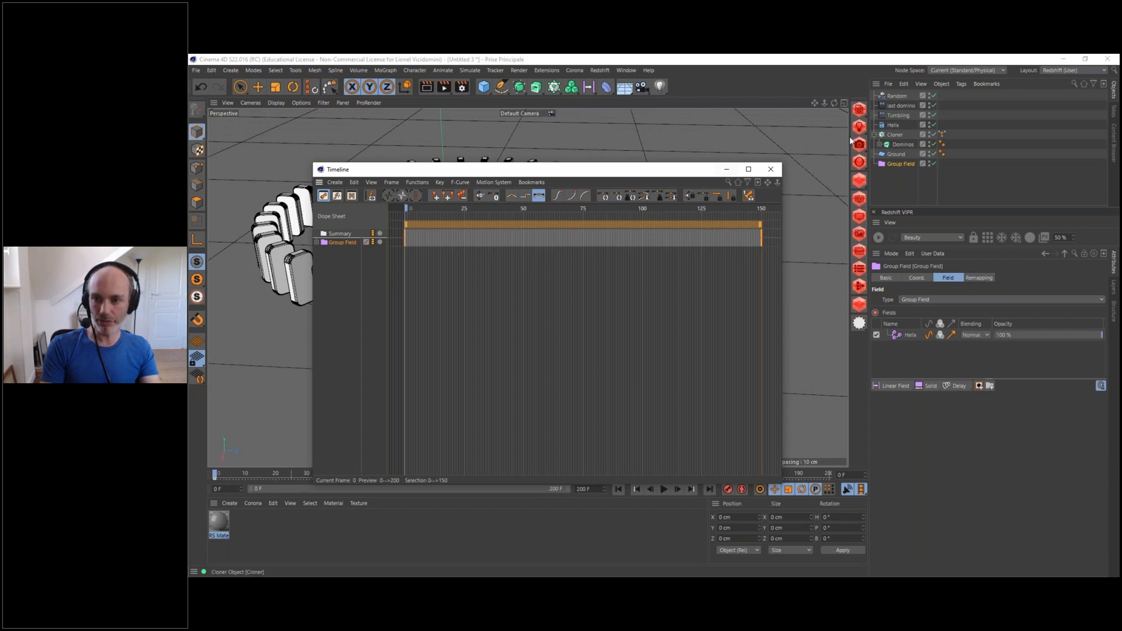
left_click_drag(678, 169, 753, 385)
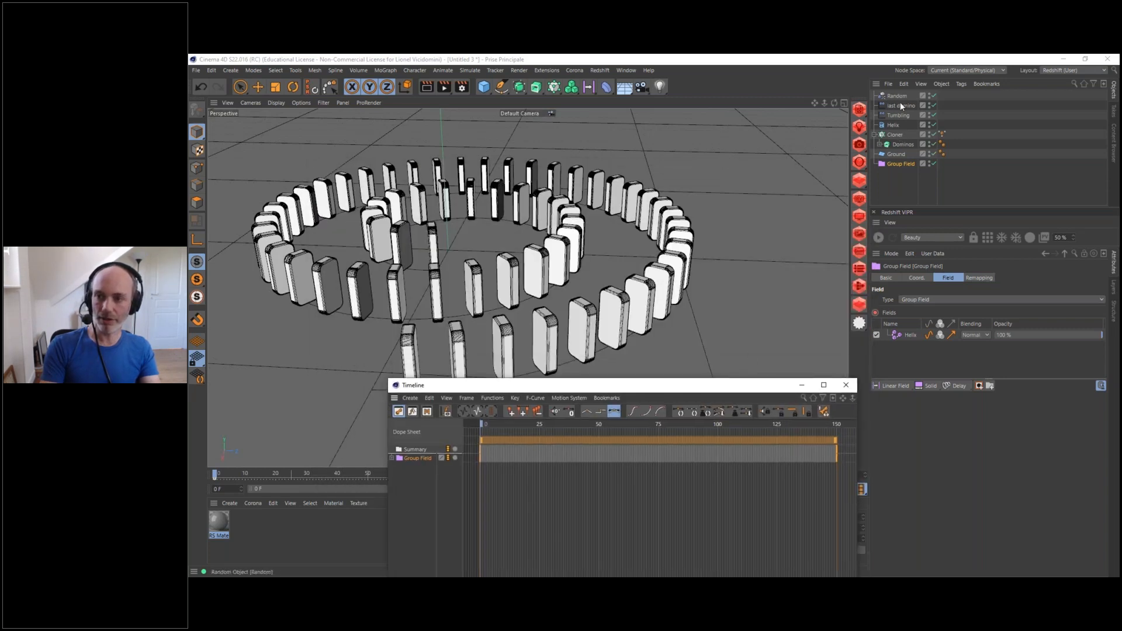
left_click(845, 384)
Try a Delay layer above the Helix layer in the Group Field, in Smooth mode with 28% effect strength
left_click(909, 335)
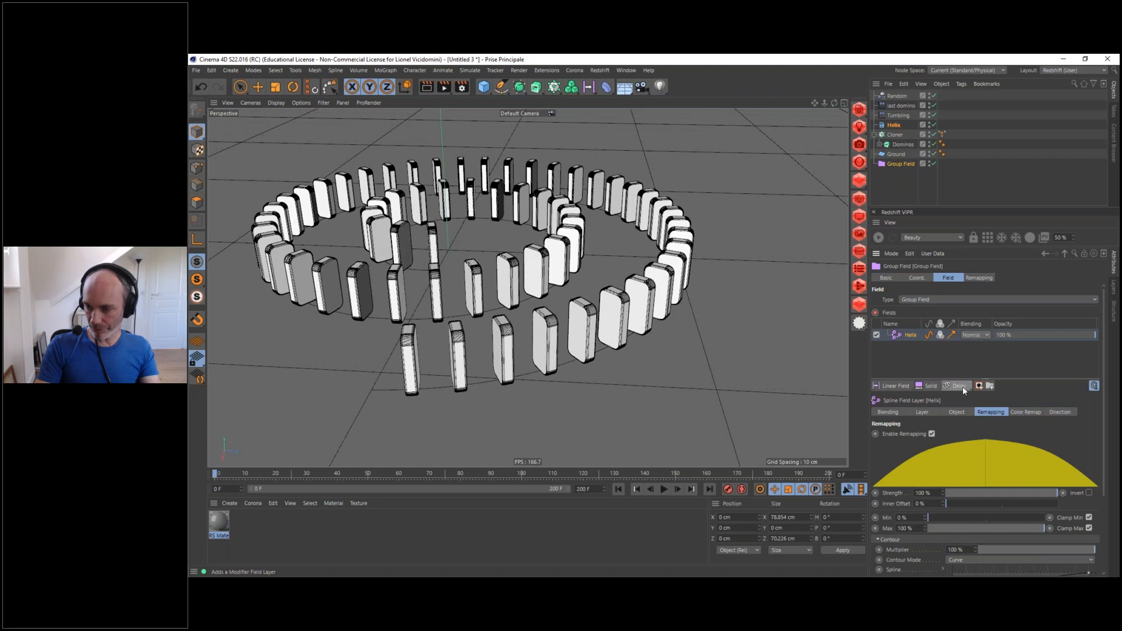
left_click(897, 162)
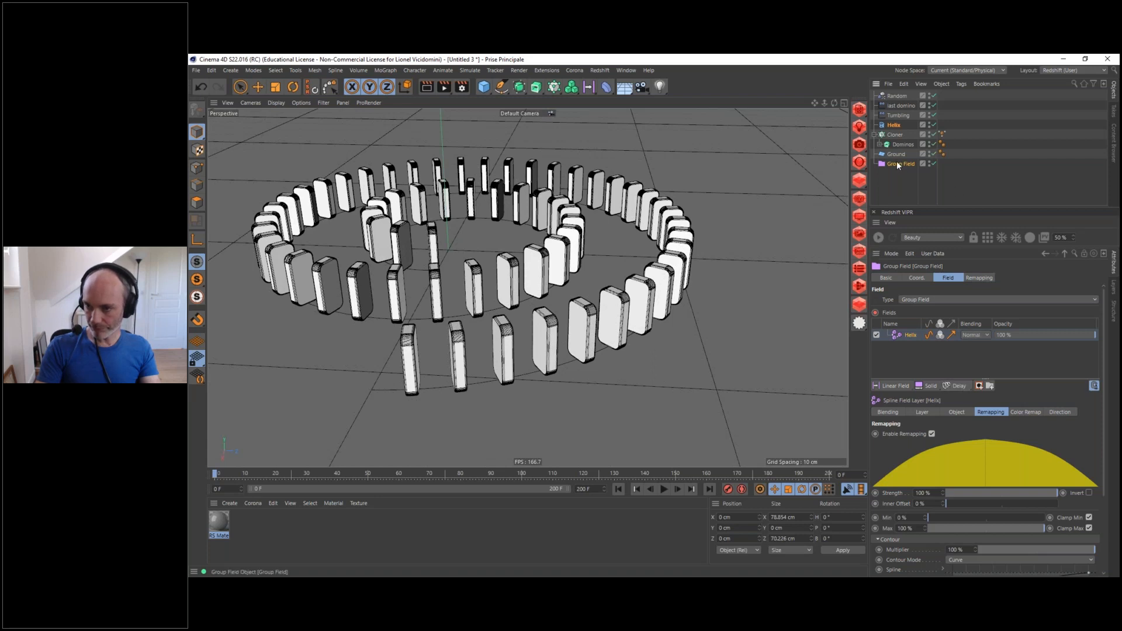
left_click(965, 386)
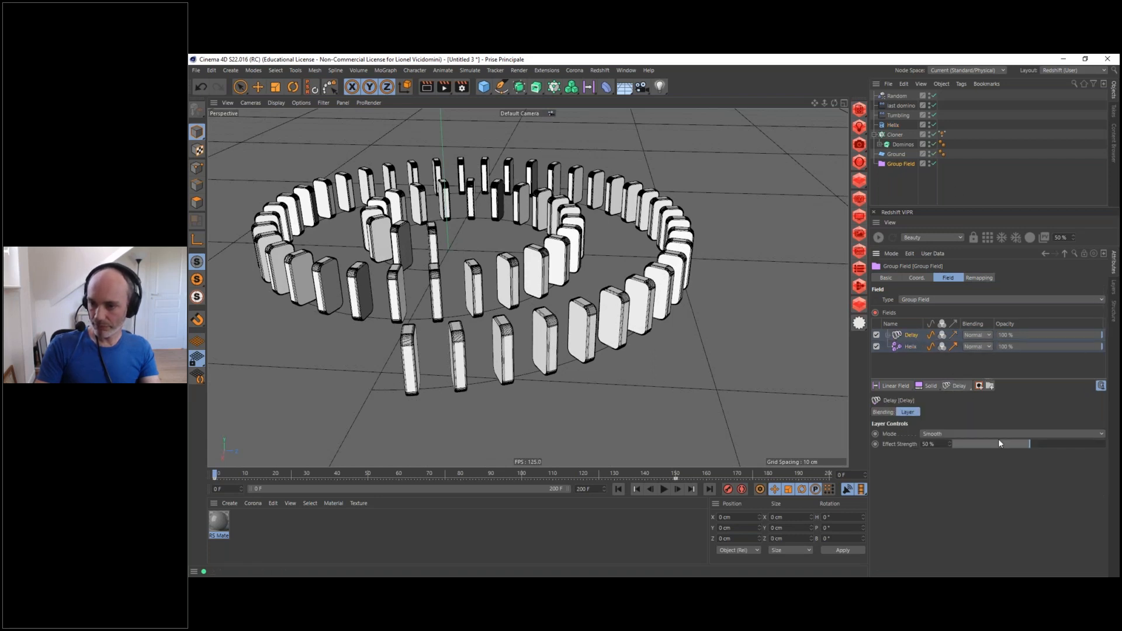
left_click_drag(1008, 442, 985, 443)
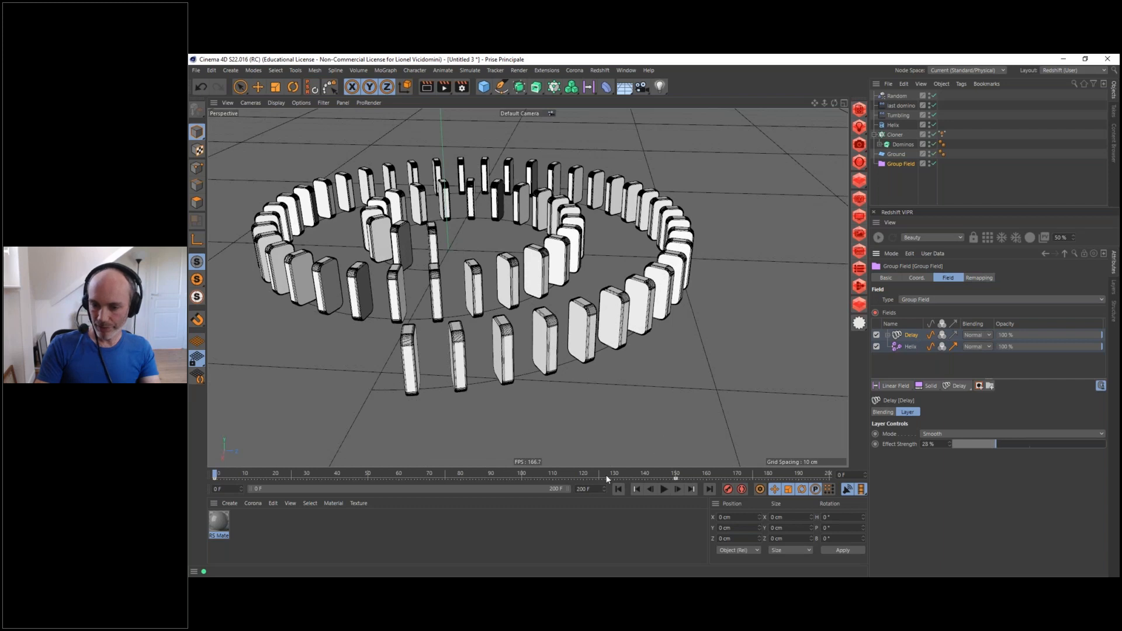
Play the tumbling animation with the Delay layer active, and delete the Delay layer from the Group Field
left_click(664, 489)
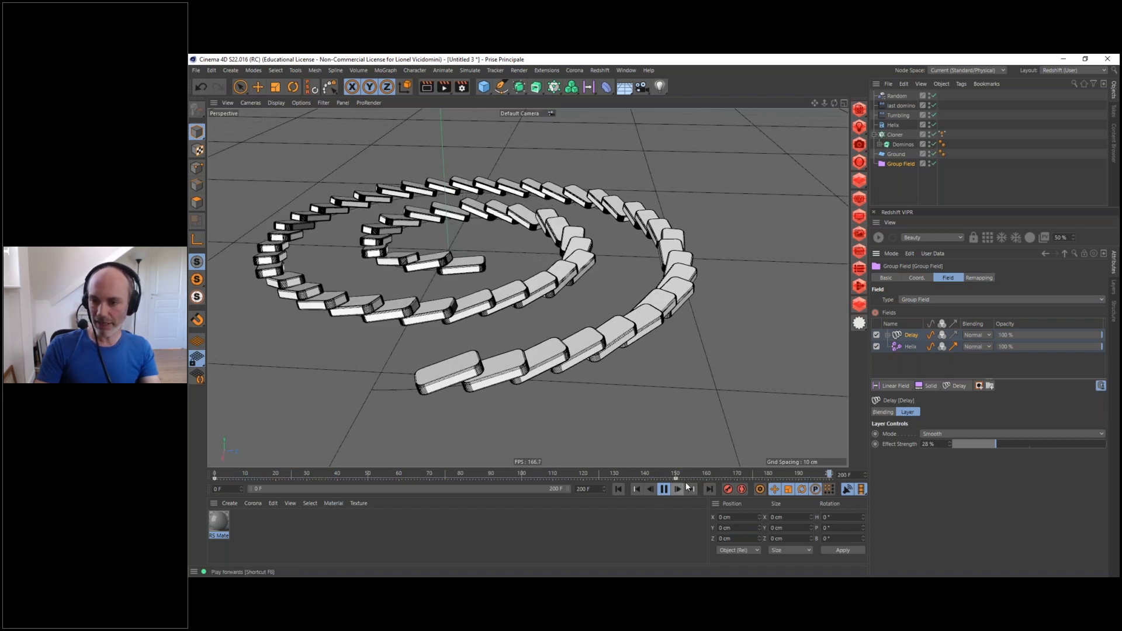
left_click(898, 114)
left_click(902, 94)
left_click(900, 163)
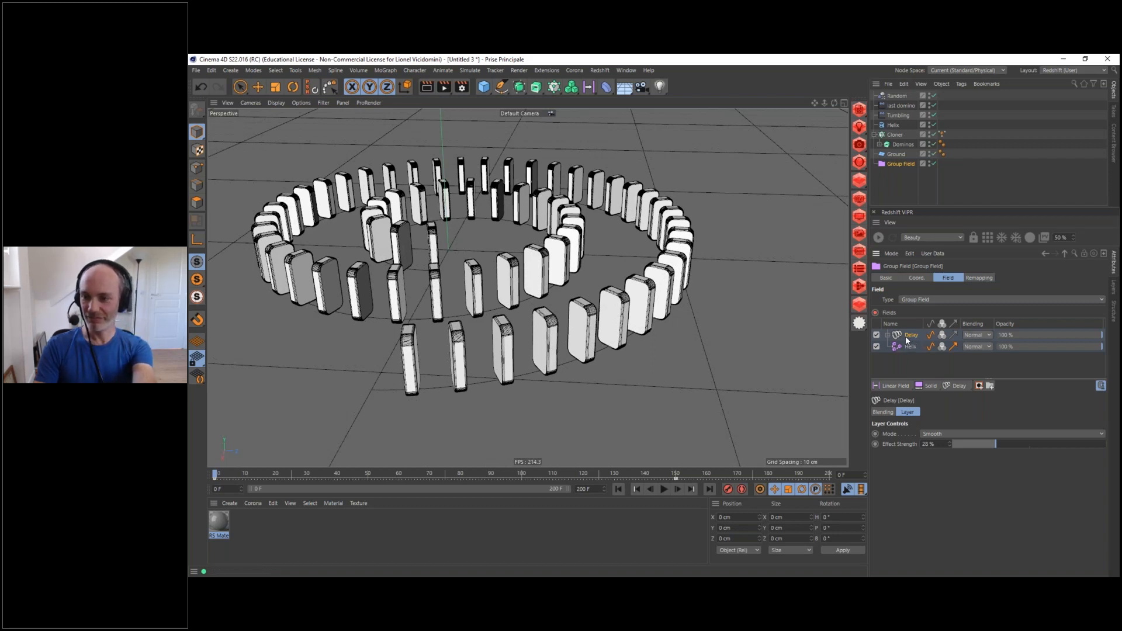
key("Delete")
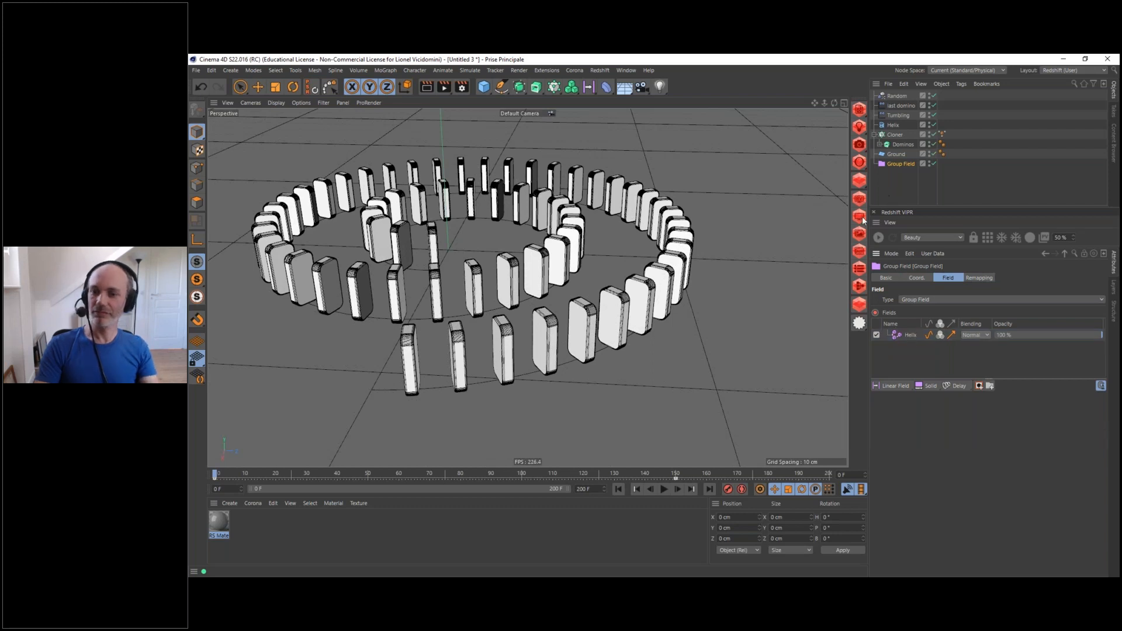
Scrub the tumbling animation to frame 113 and examine the partly fallen spiral
left_click_drag(267, 472, 567, 467)
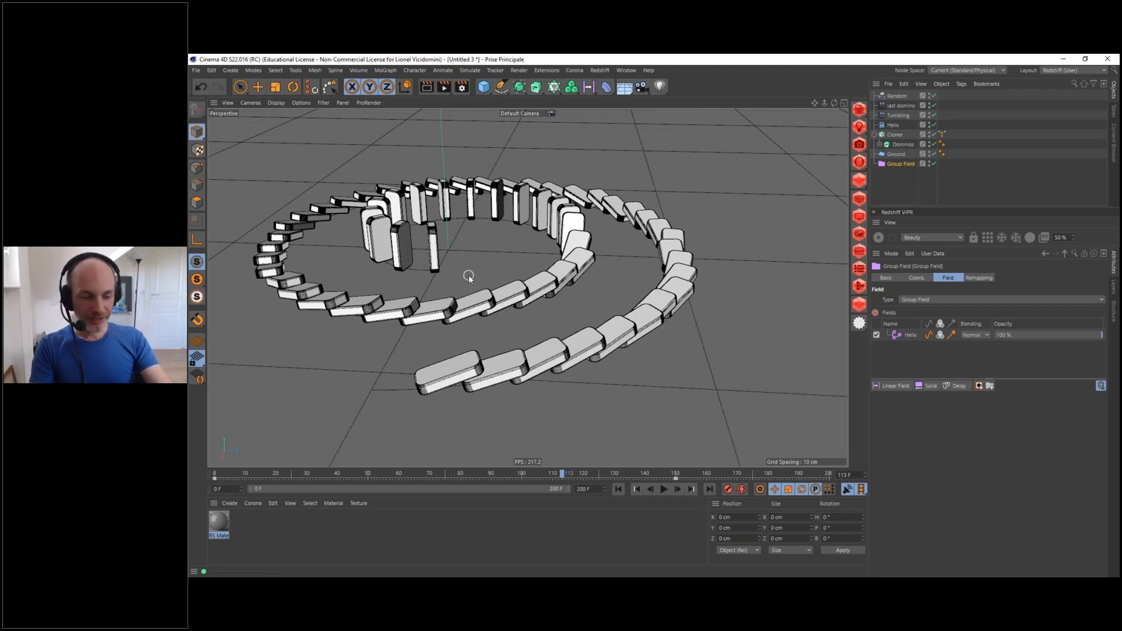
mouse_move(476, 289)
left_mouse_down("alt")
mouse_move(437, 272)
mouse_move(477, 279)
mouse_move(555, 251)
mouse_move(534, 282)
mouse_move(480, 284)
left_mouse_up("alt")
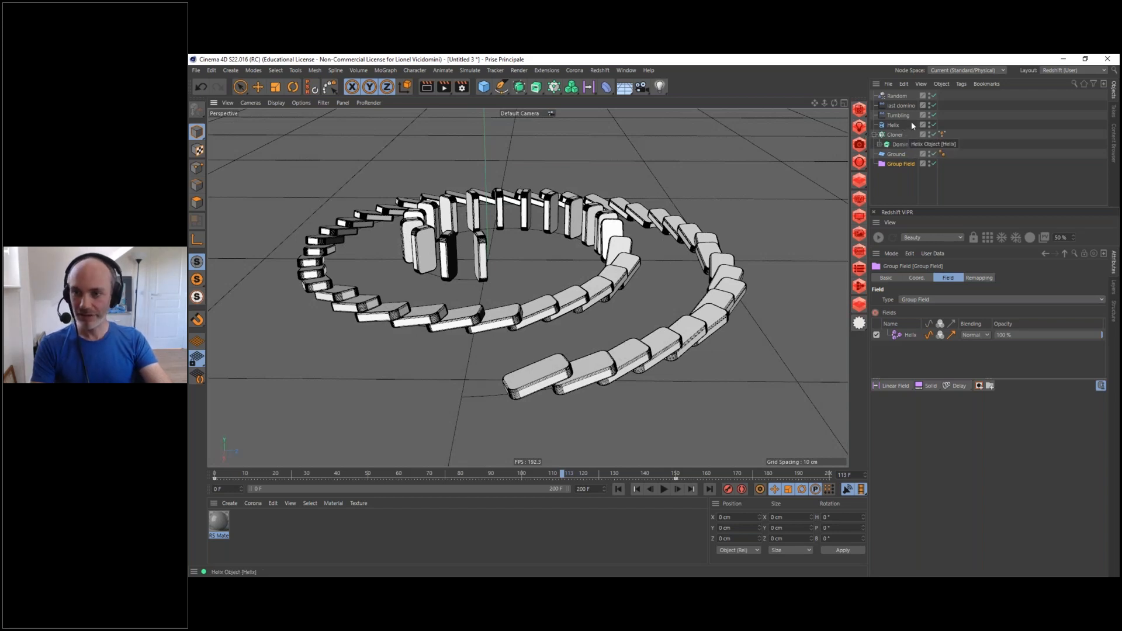
Tear off the Redshift menu as a floating palette and dock it between the viewport and the existing Redshift palette
left_click(859, 127)
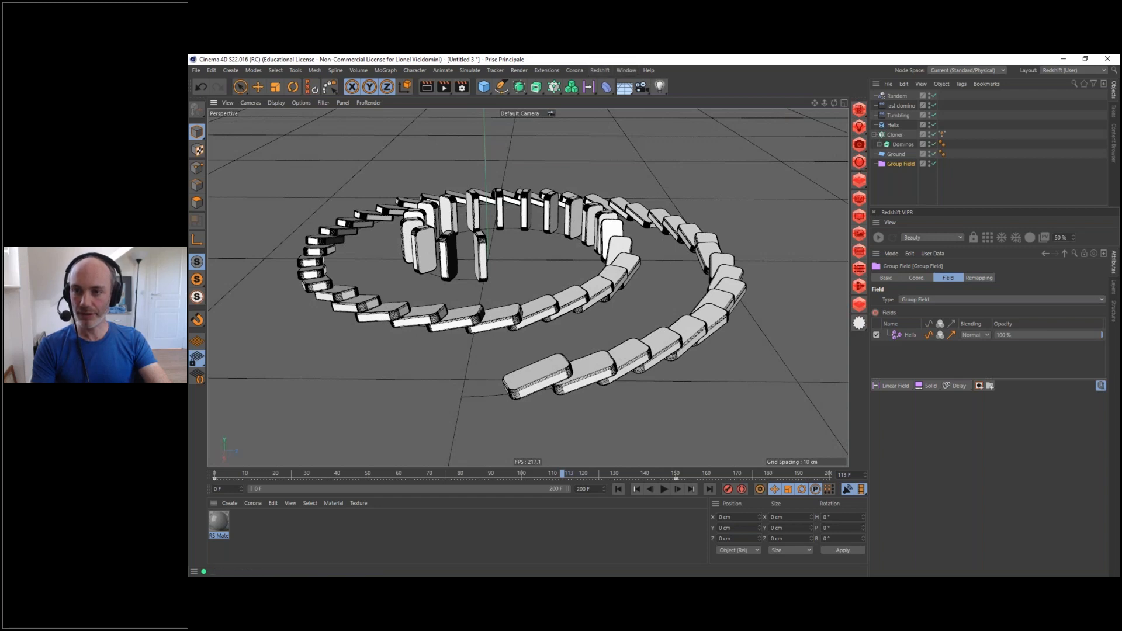
left_click(600, 71)
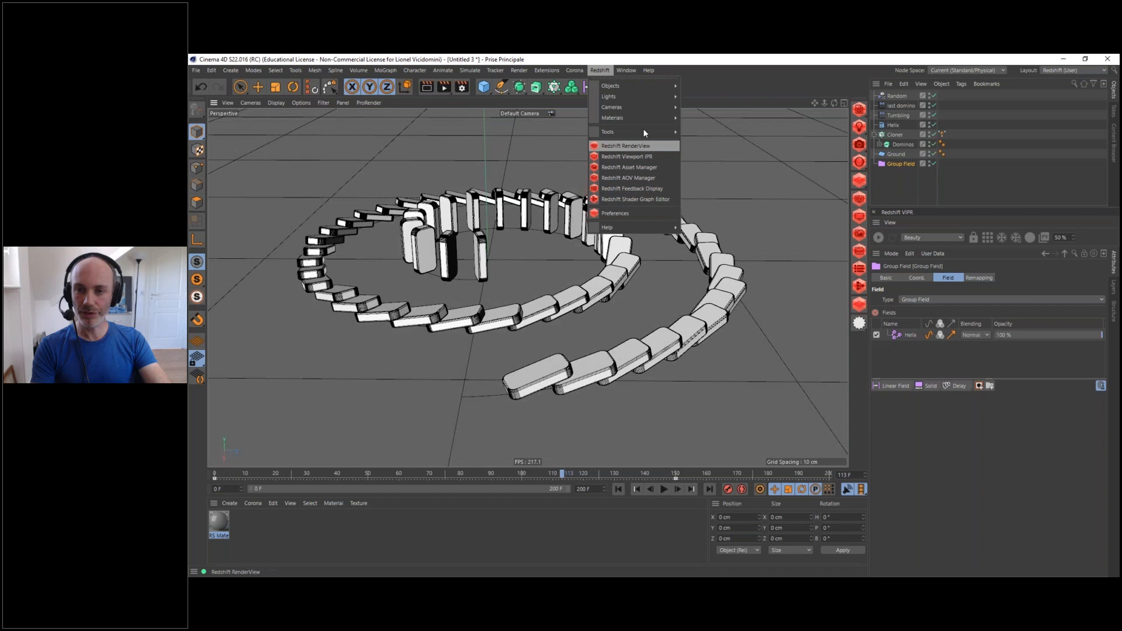
left_click(616, 78)
left_click_drag(618, 83, 572, 198)
left_click_drag(835, 150, 833, 159)
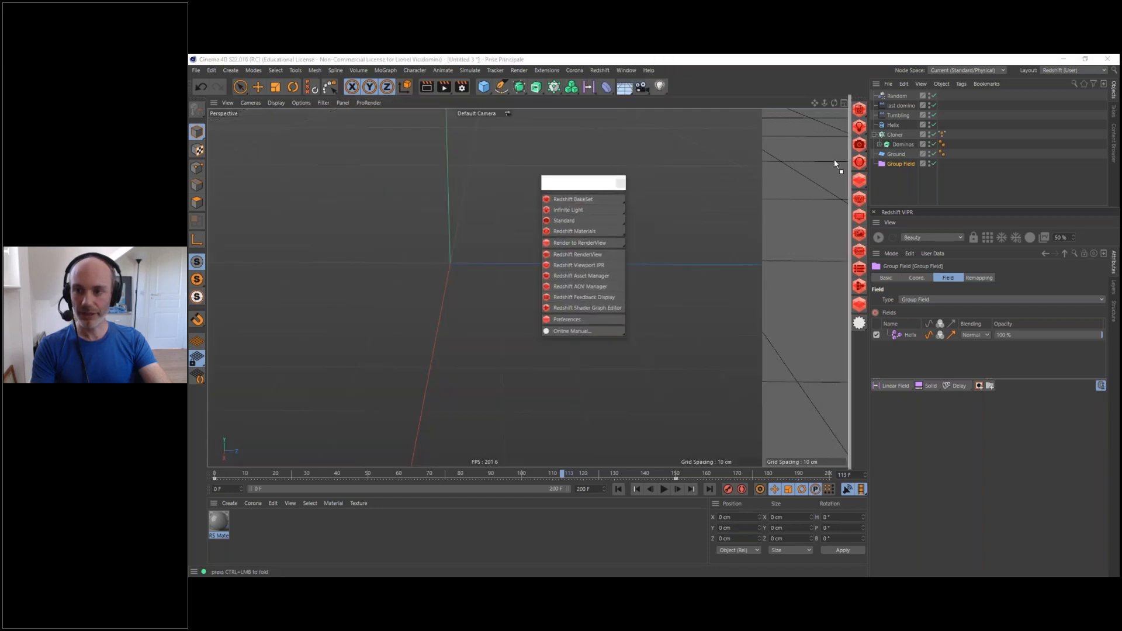
Hide the text labels of the newly docked Redshift palette and enlarge its icons
right_click(793, 125)
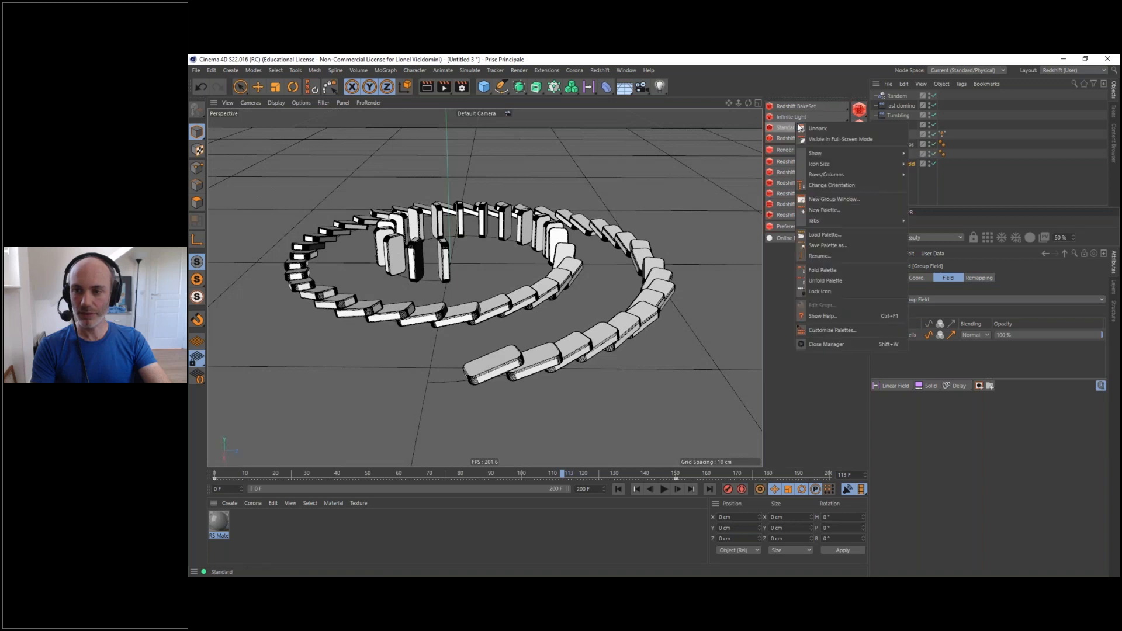
mouse_move(825, 153)
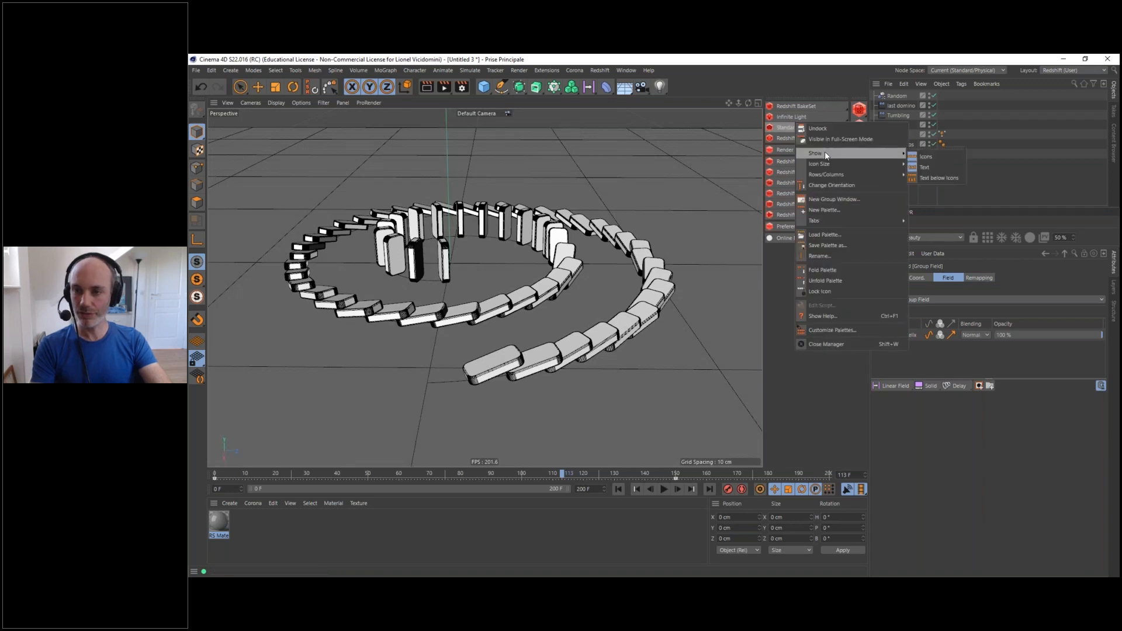
left_click(925, 167)
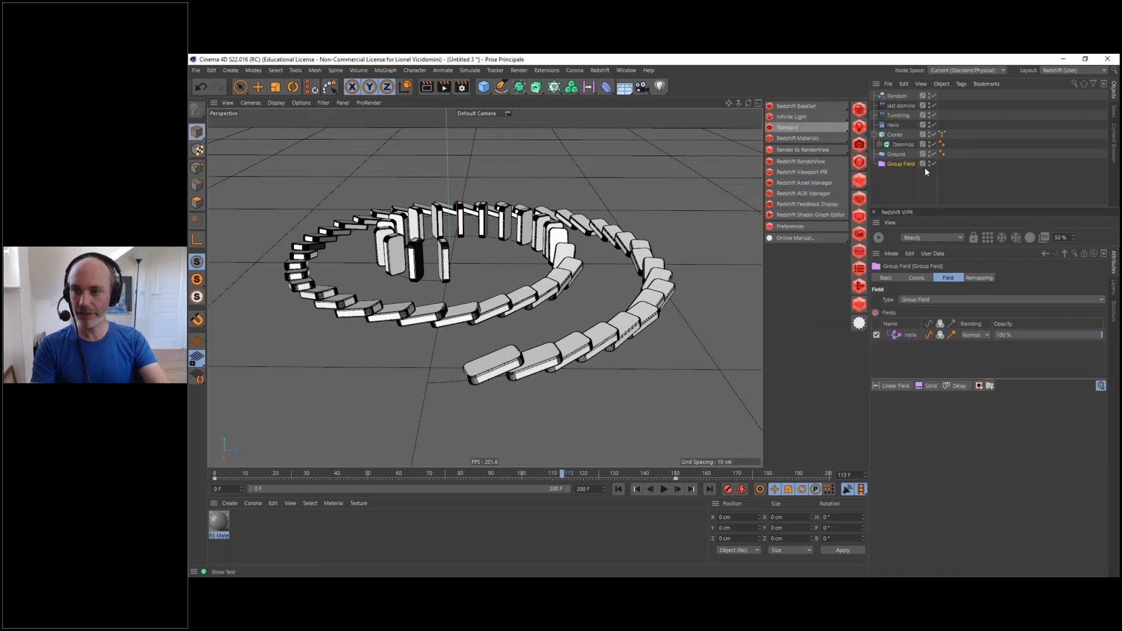
right_click(843, 129)
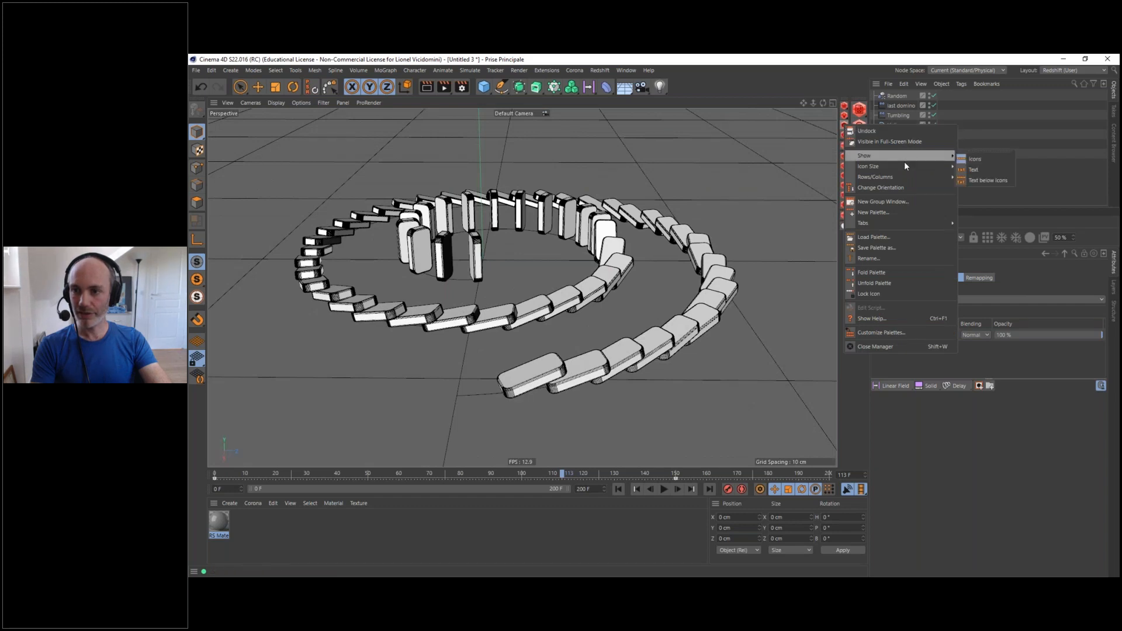
mouse_move(920, 167)
left_click(975, 191)
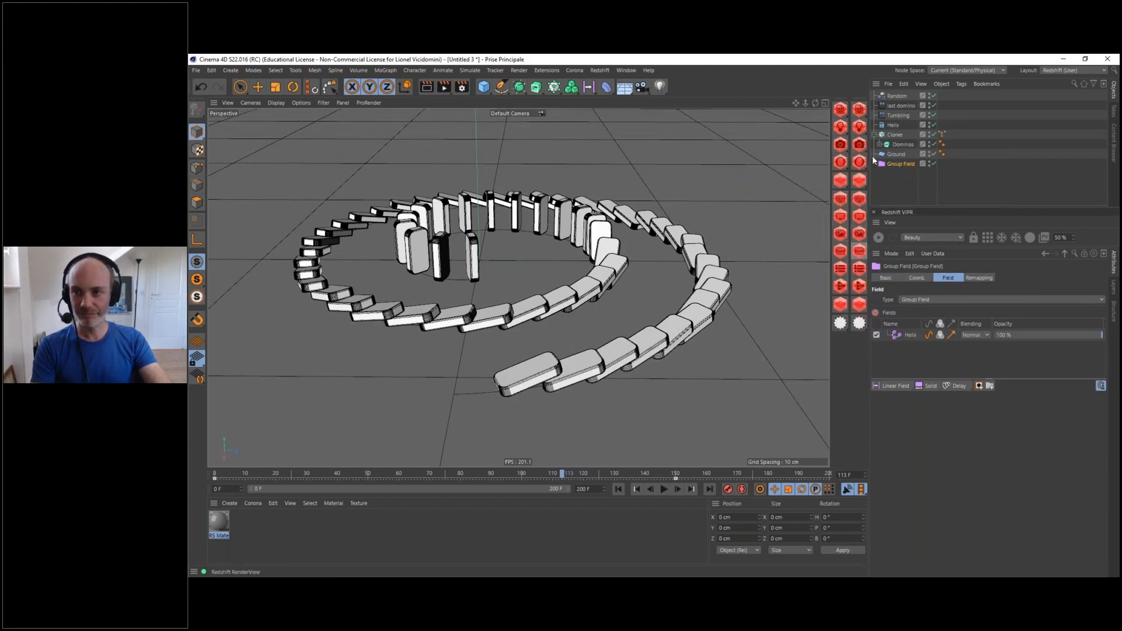
Undock the duplicate Redshift palette, move it over the viewport and close it
right_click(840, 101)
left_click(862, 105)
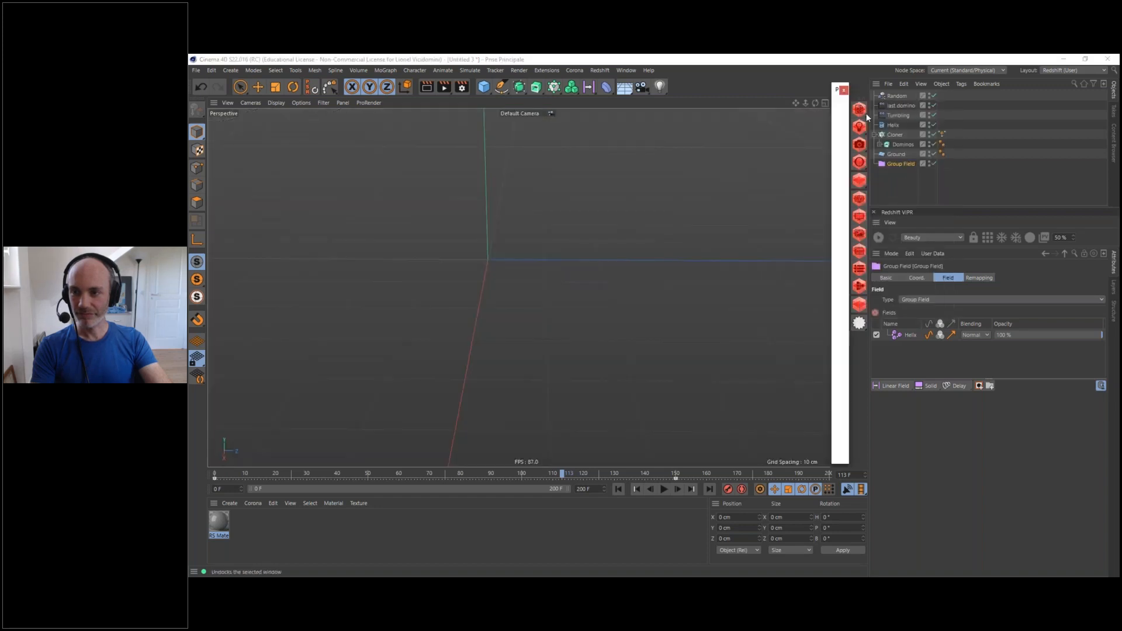
left_click_drag(841, 92, 633, 147)
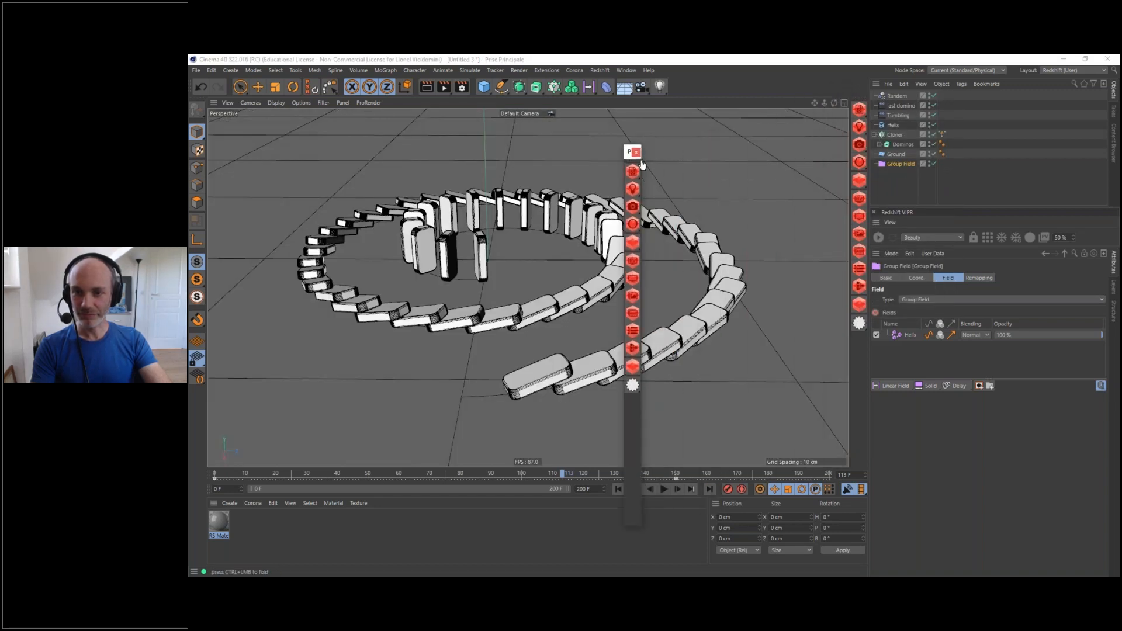
left_click(640, 141)
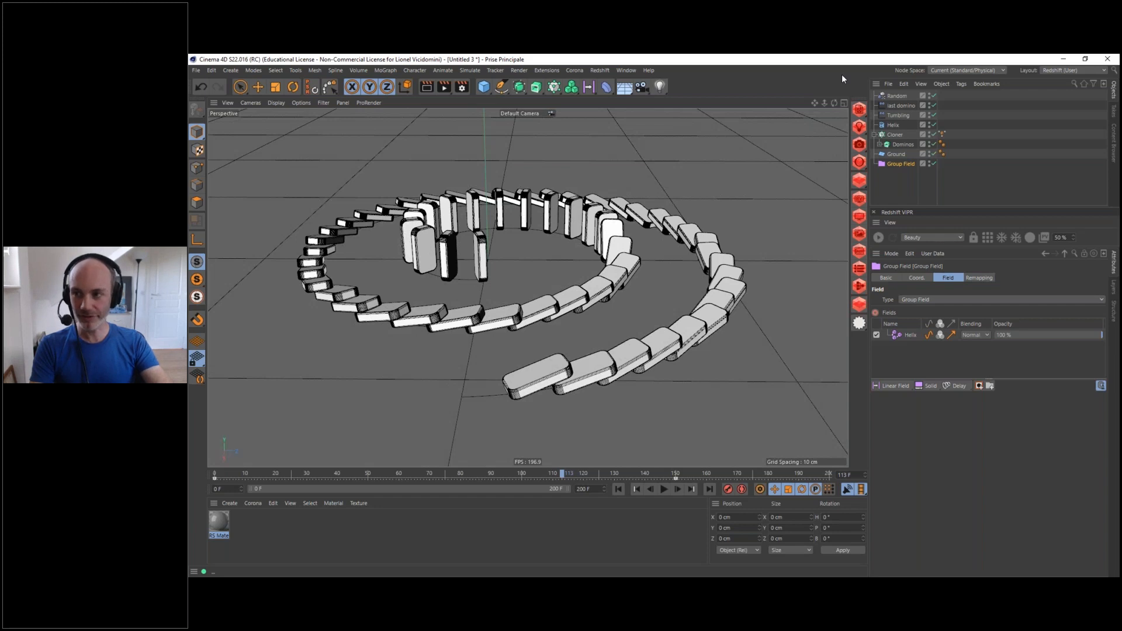
left_click(1067, 70)
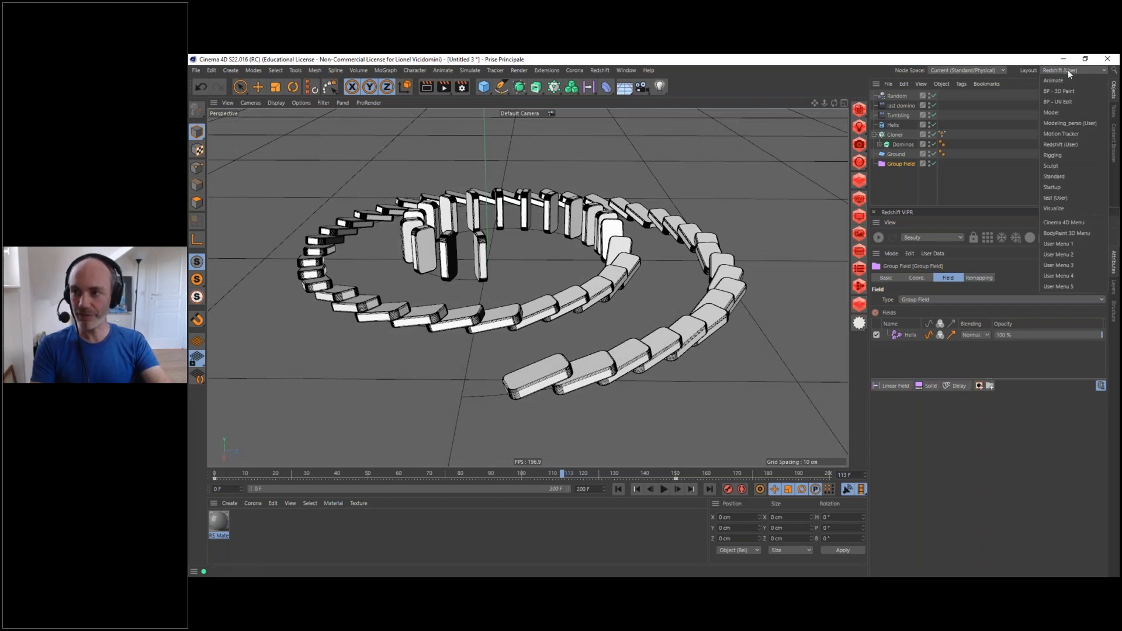
left_click(1011, 62)
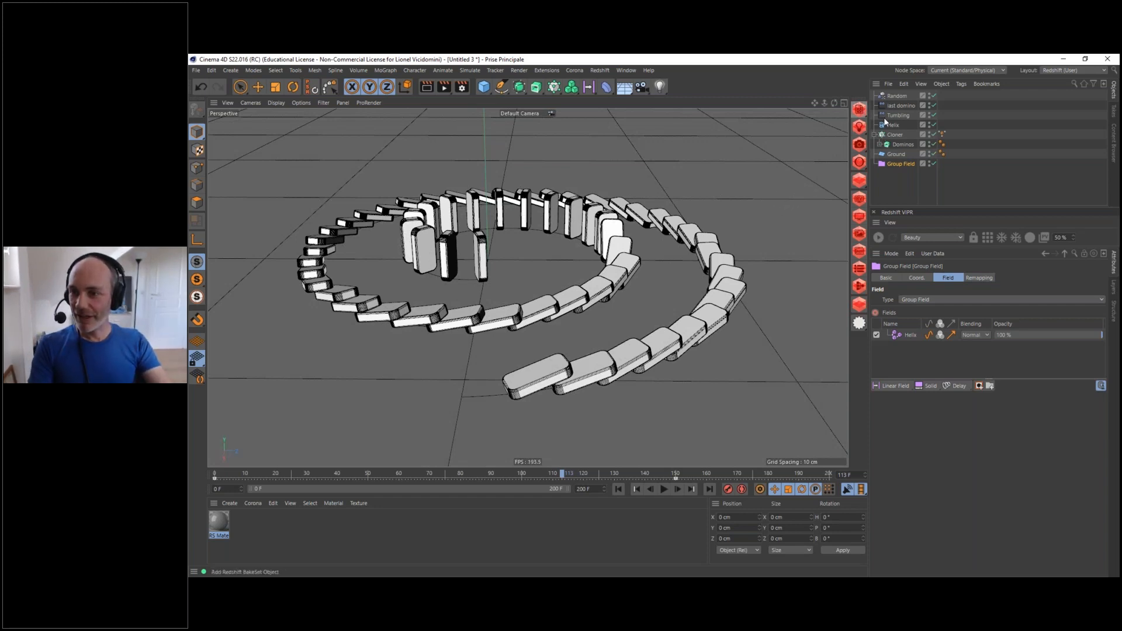
Add a Redshift Dome Light and load canada_montreal_loft_max_sunny.exr from the tex folder as its dome map
left_click(859, 127)
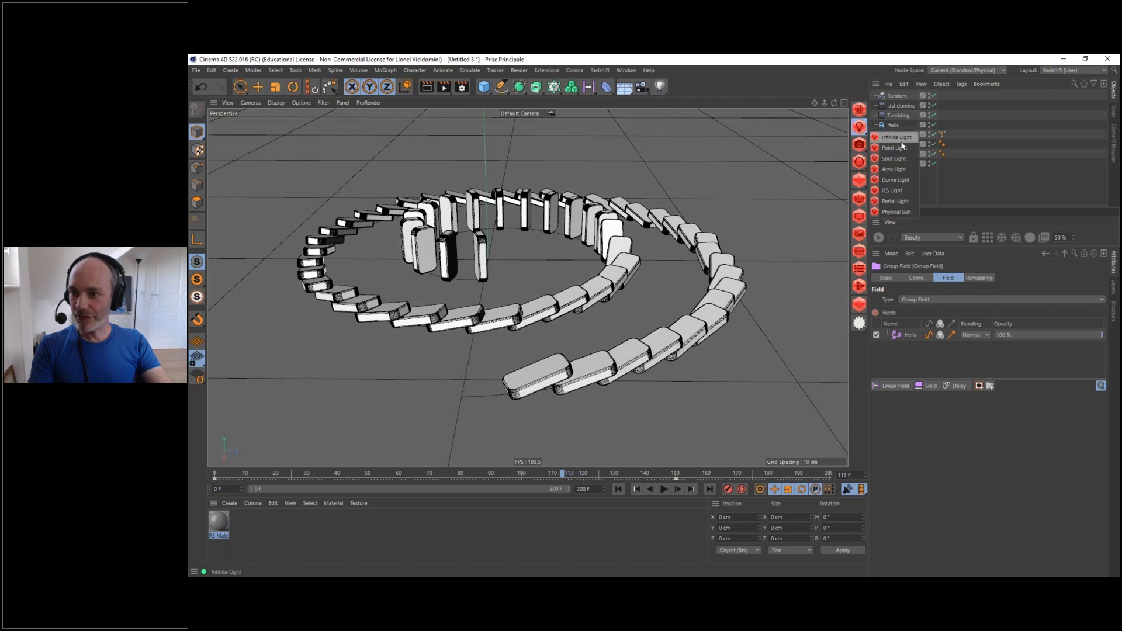
left_click(891, 181)
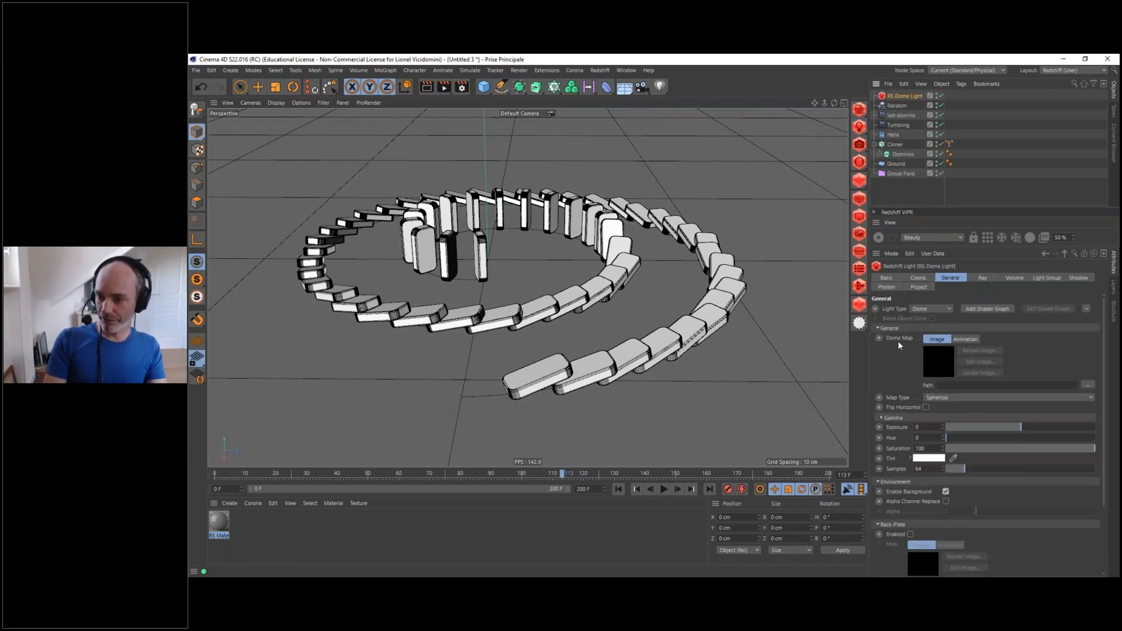
left_click(1088, 385)
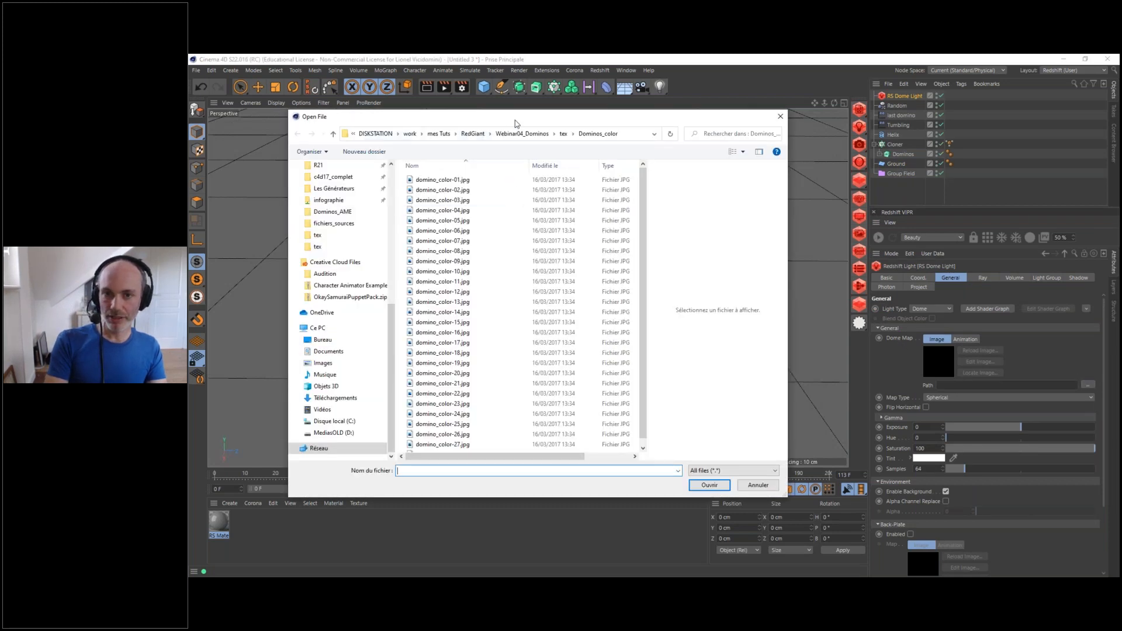
left_click_drag(514, 123, 547, 134)
left_click(596, 143)
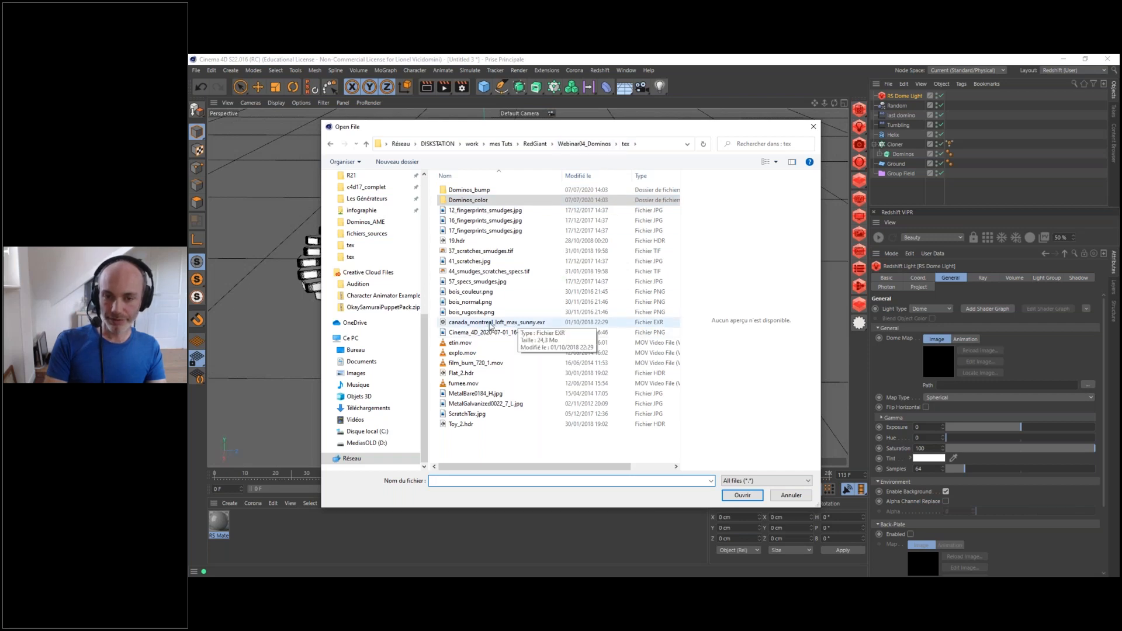
left_click(490, 324)
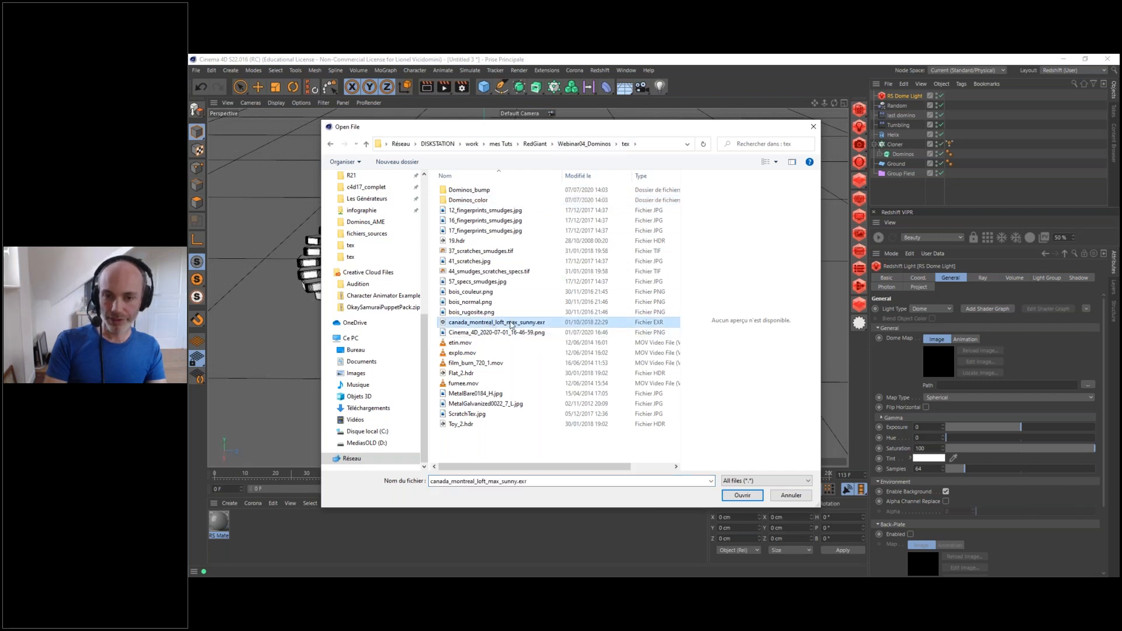
double_click(446, 325)
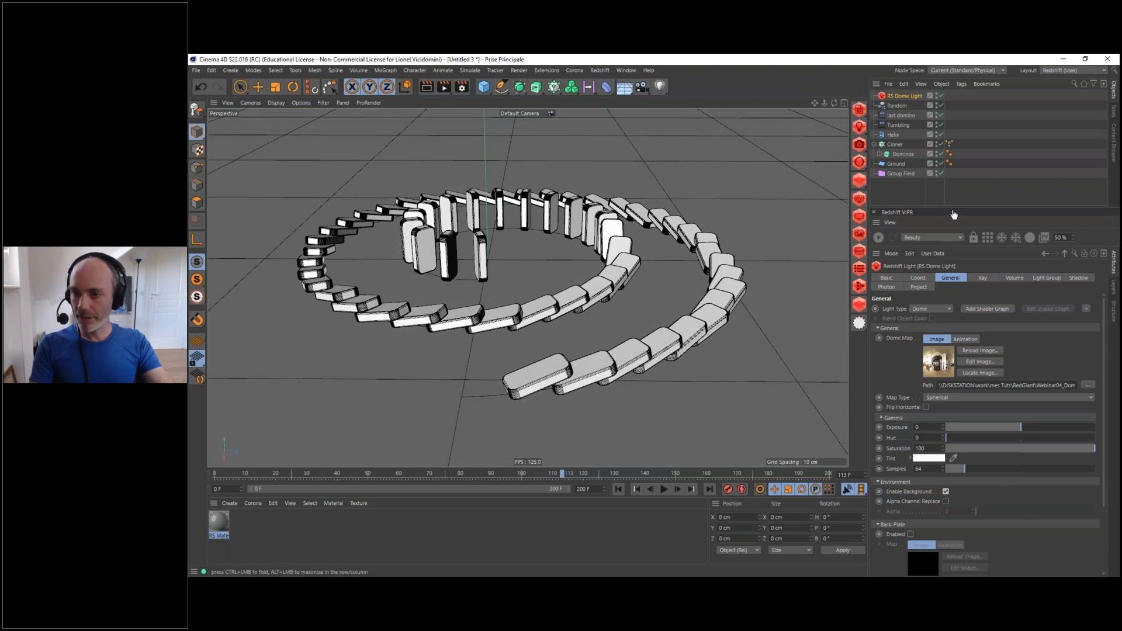
Preview the dome lighting on the dominoes with Redshift Viewport IPR from a closer, lower angle, and stop the render
left_click(606, 70)
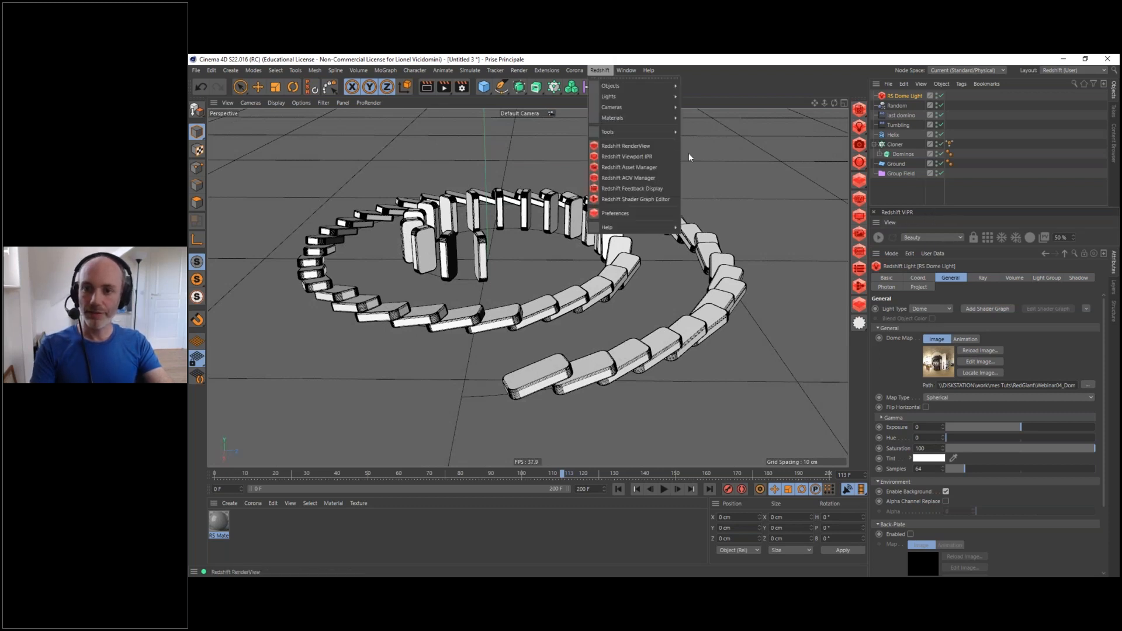
left_click(655, 156)
left_click(878, 237)
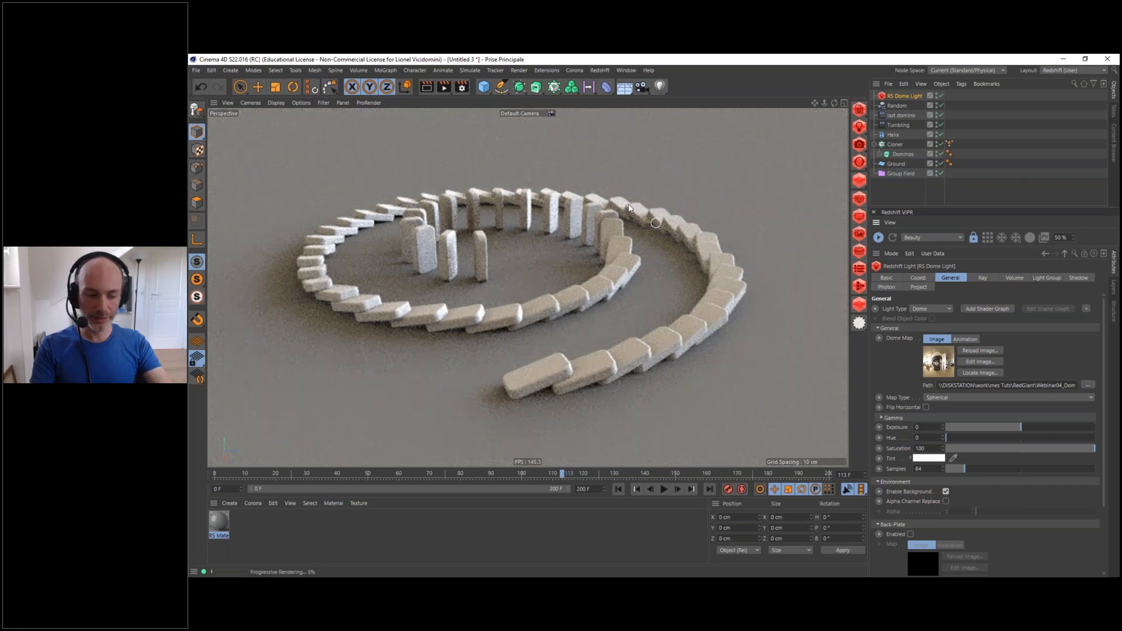
left_click_drag(526, 277, 524, 310, "alt")
middle_click_drag(524, 310, 523, 319, "alt")
right_click_drag(524, 319, 564, 303, "alt")
left_click_drag(564, 304, 600, 264, "alt")
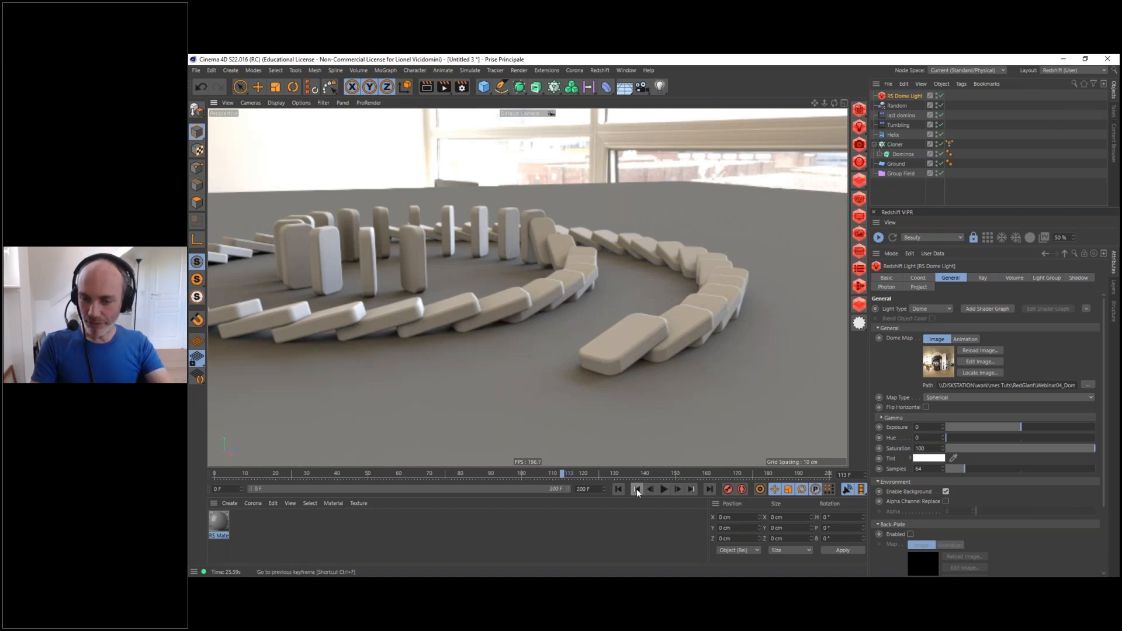
left_click(877, 236)
left_click_drag(559, 289, 775, 257, "alt")
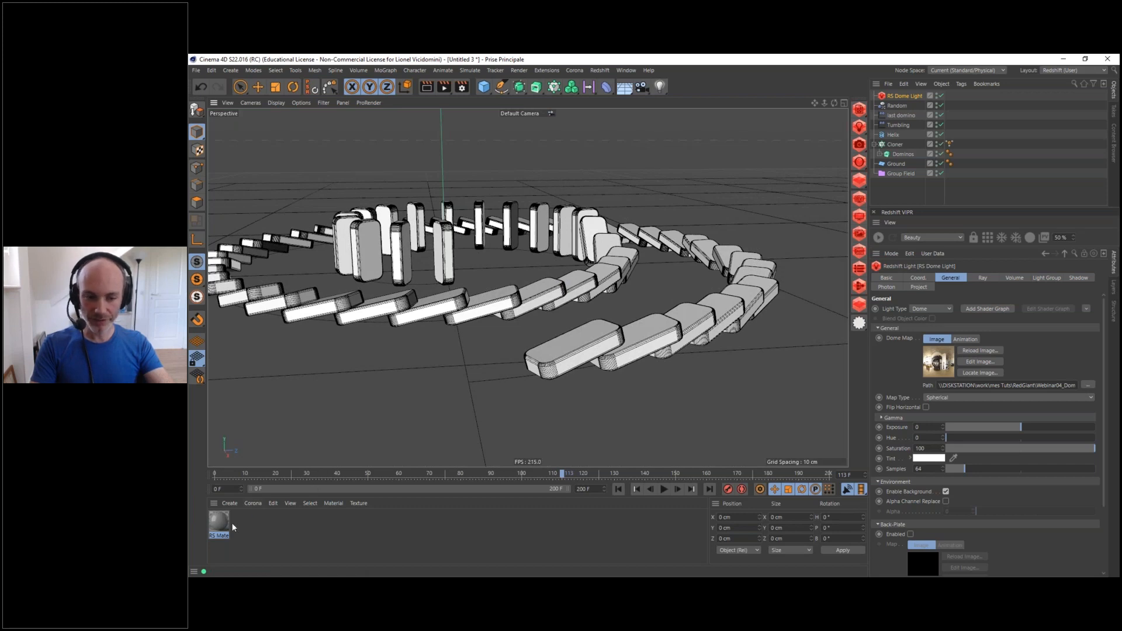
Replace the existing RS Material with a new standard Redshift material and assign it to the Dominos object
left_click(222, 535)
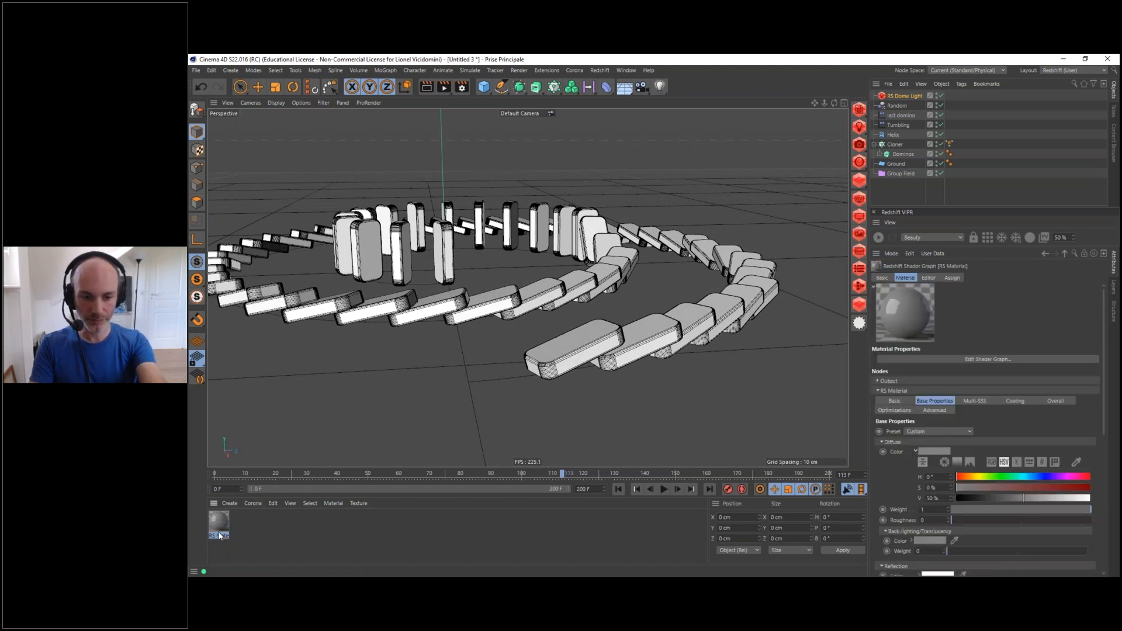
key("Delete")
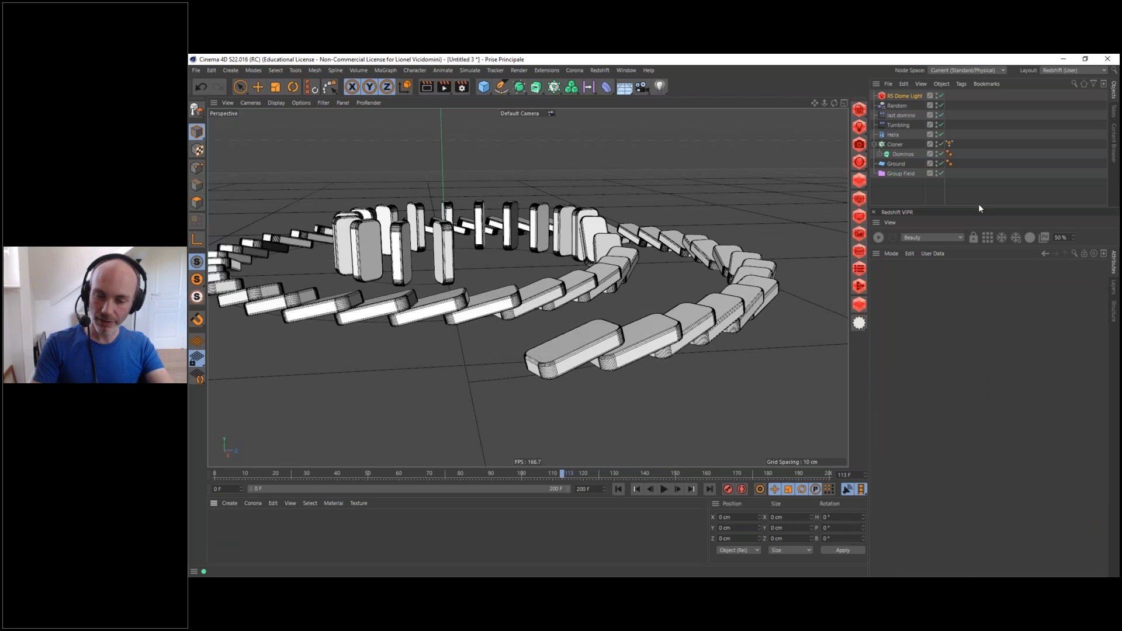
left_click(229, 504)
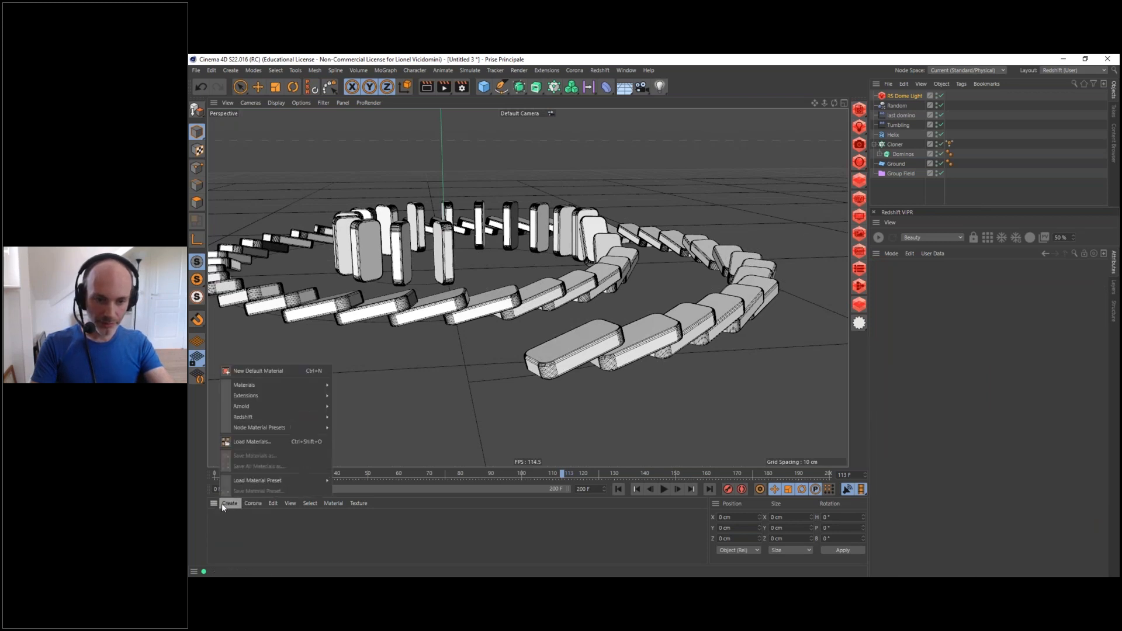
mouse_move(339, 419)
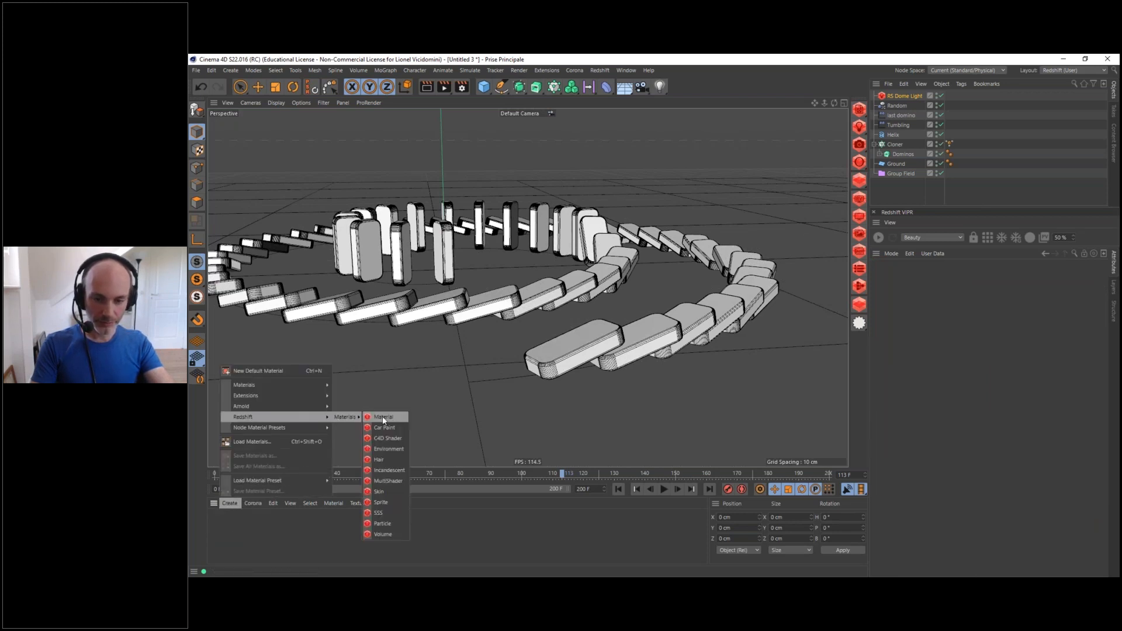
left_click(384, 418)
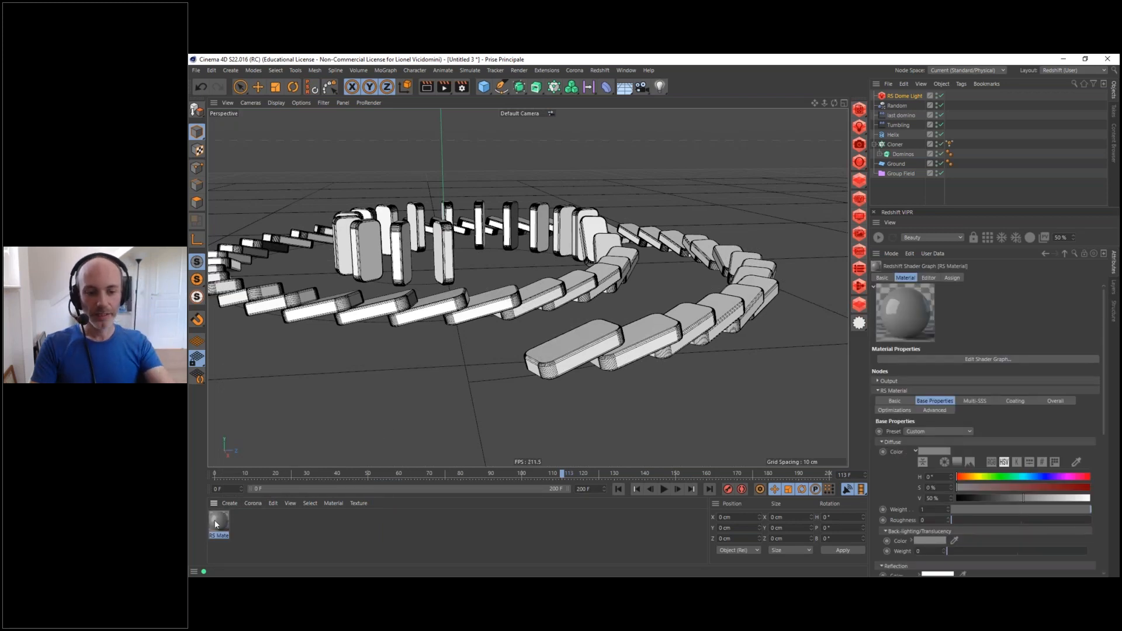
left_click_drag(215, 521, 898, 156)
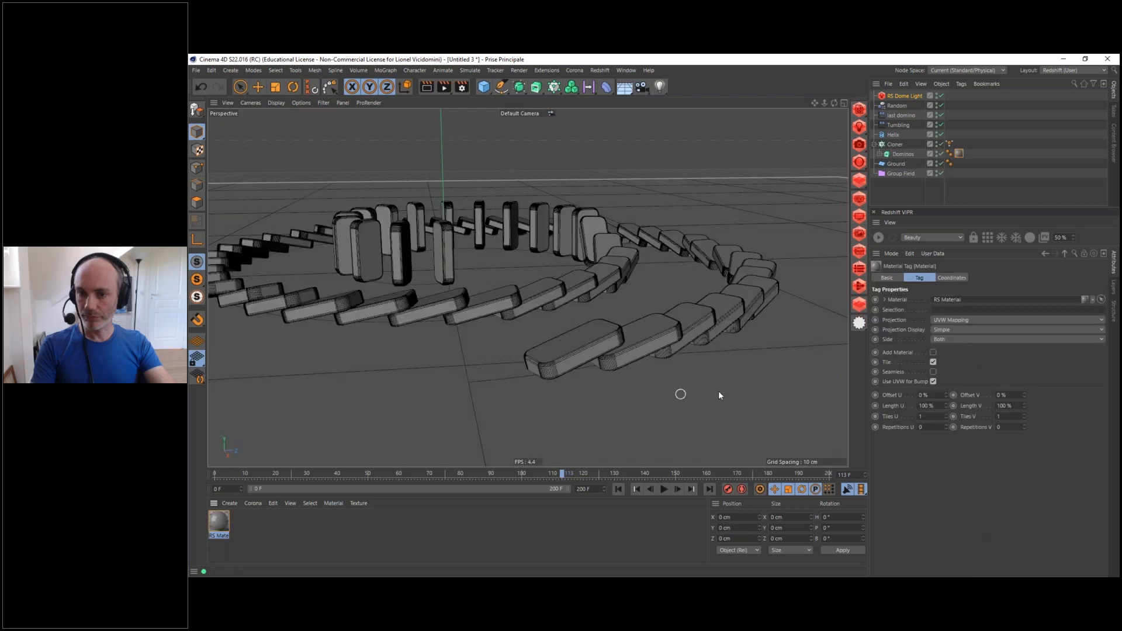
Set the diffuse color of the dominoes' material to a light grey with a V value of 80%
left_click(212, 518)
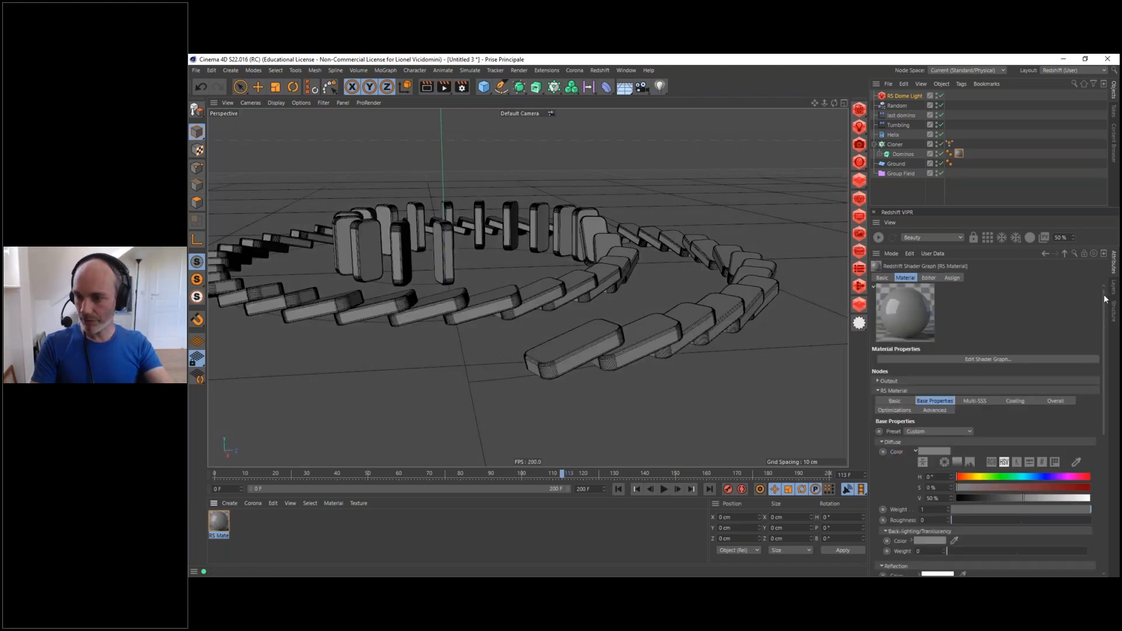
scroll(1105, 299, "down", 3)
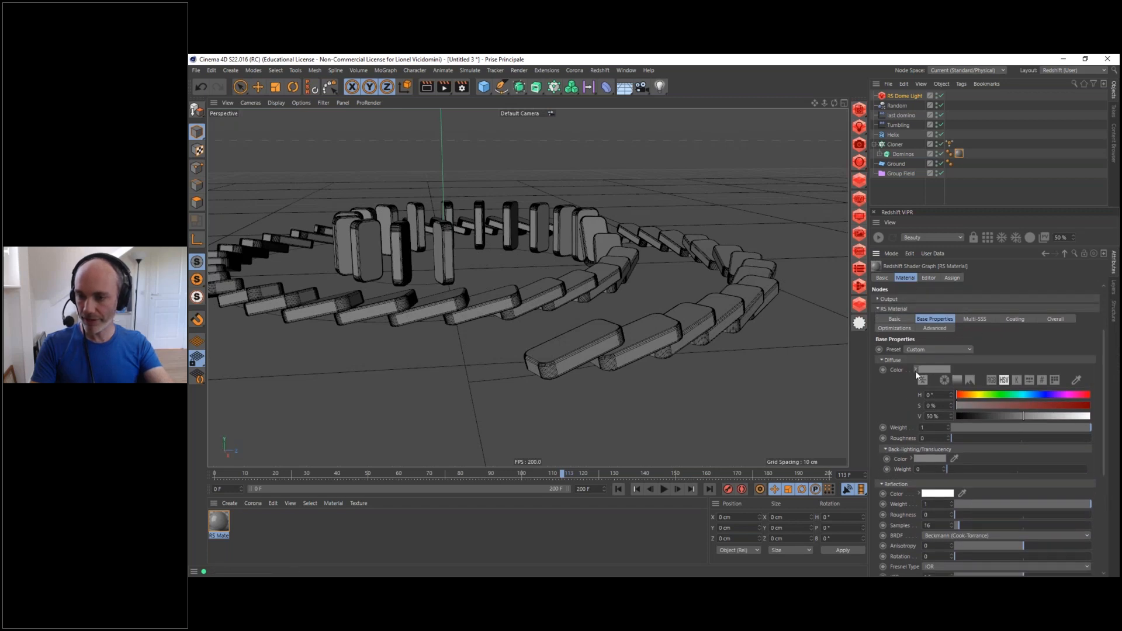
left_click(916, 370)
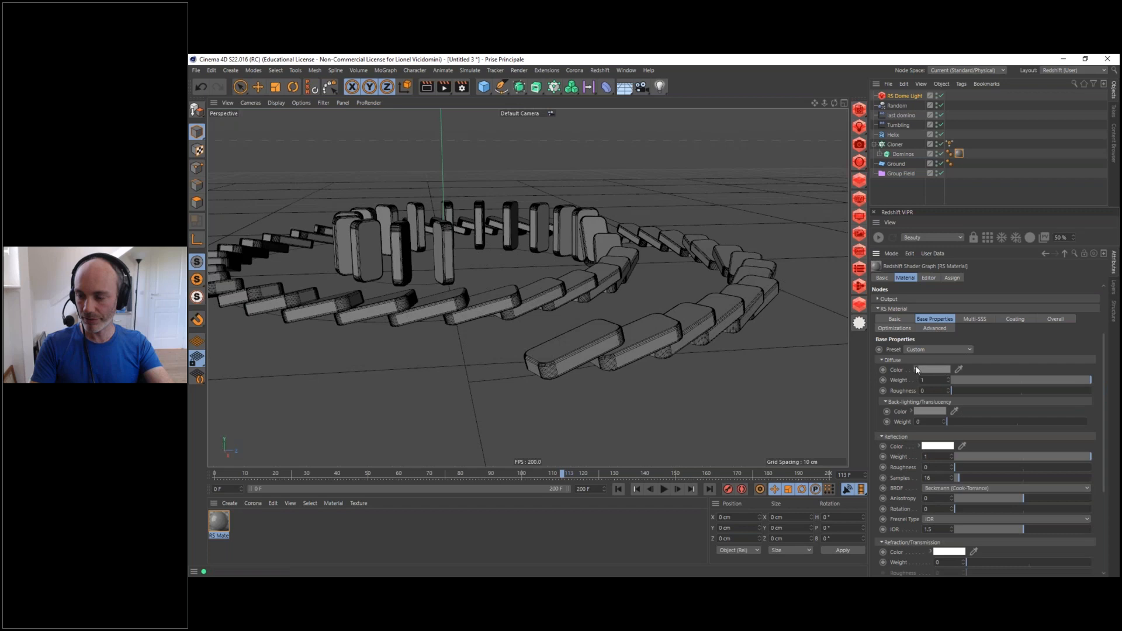
left_click(915, 369)
double_click(943, 415)
type("5")
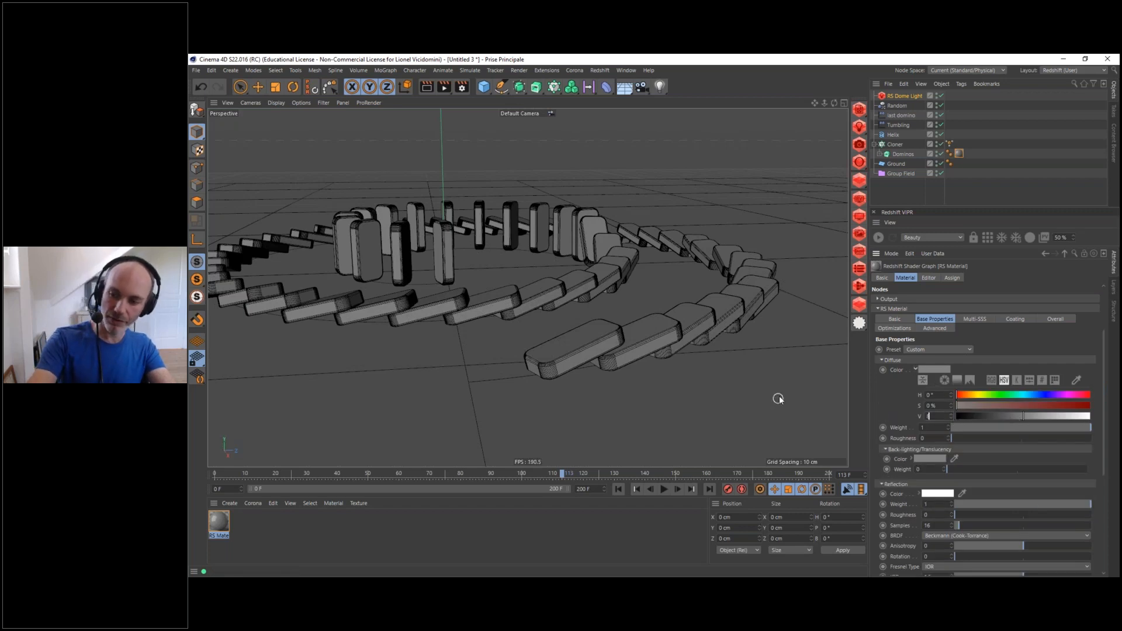
type("0")
key("Return")
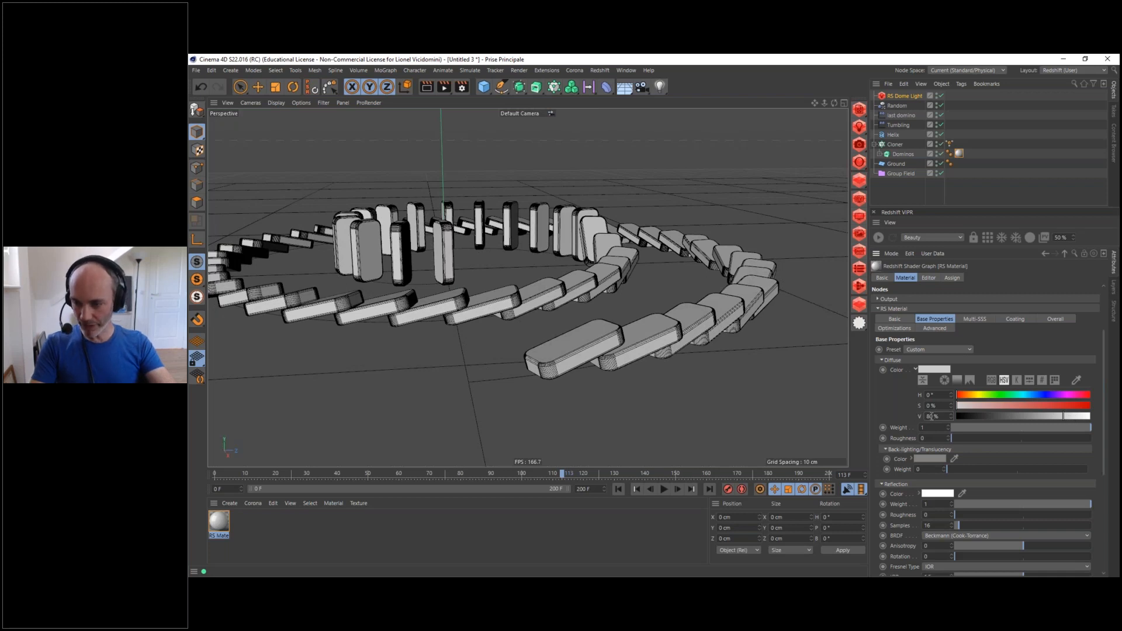
left_click(915, 369)
scroll(880, 347, "down", 3)
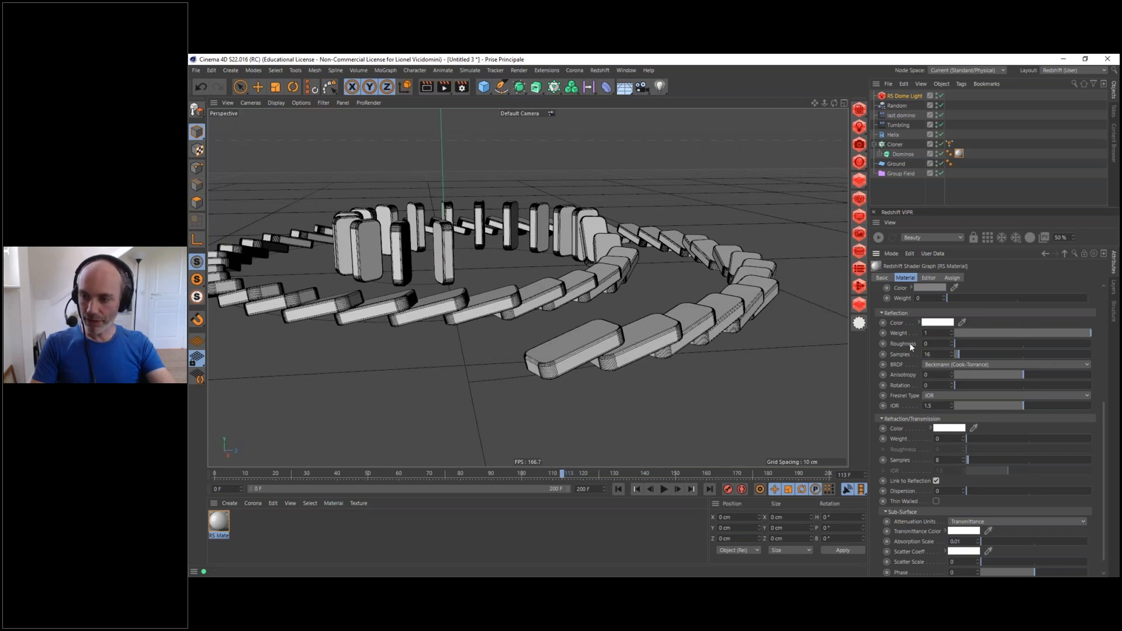
Set the dominoes' reflection roughness to 0.118 and preview the finish with Redshift Viewport IPR, stopping the render after inspection
left_click_drag(969, 346, 970, 344)
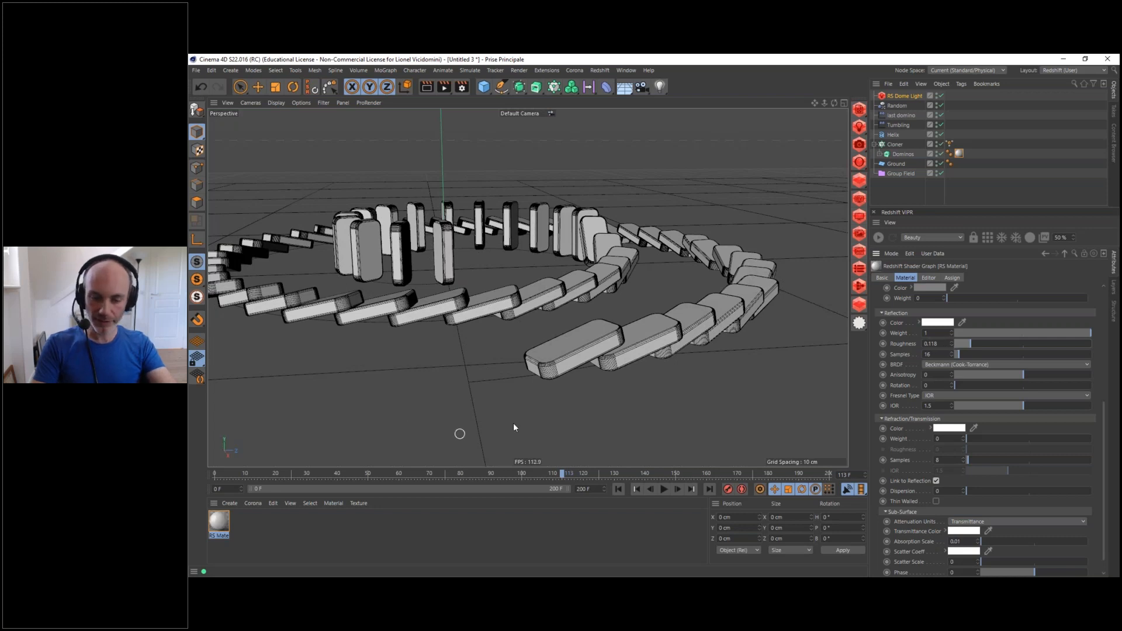
left_click(878, 238)
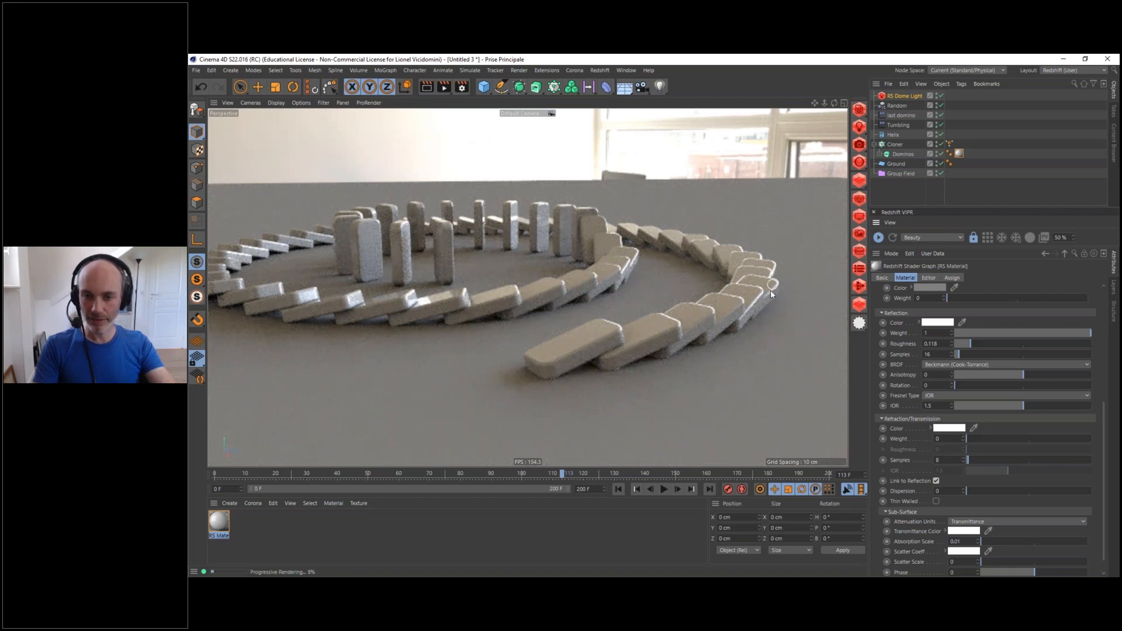
scroll(412, 324, "up", 3)
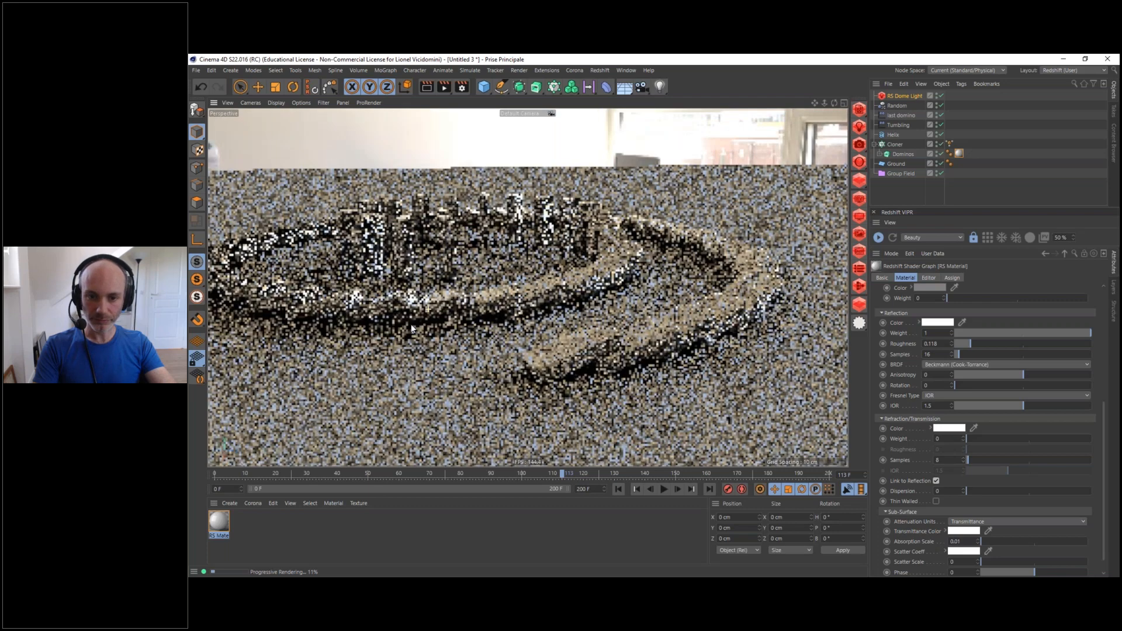
scroll(411, 323, "down", 3)
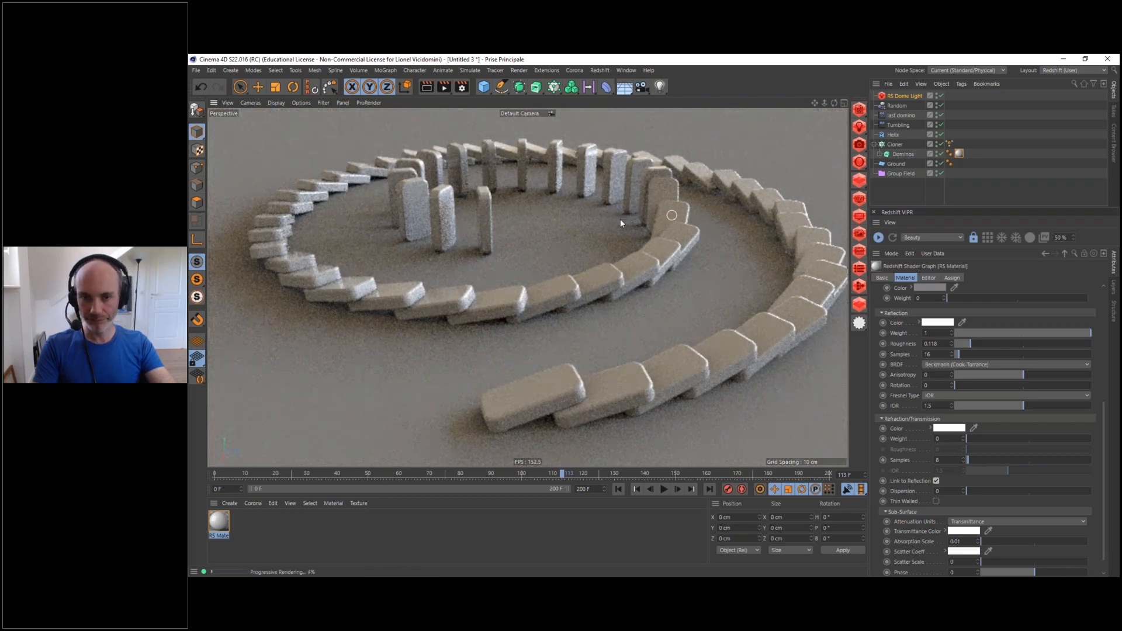
left_click_drag(537, 335, 647, 324, "alt")
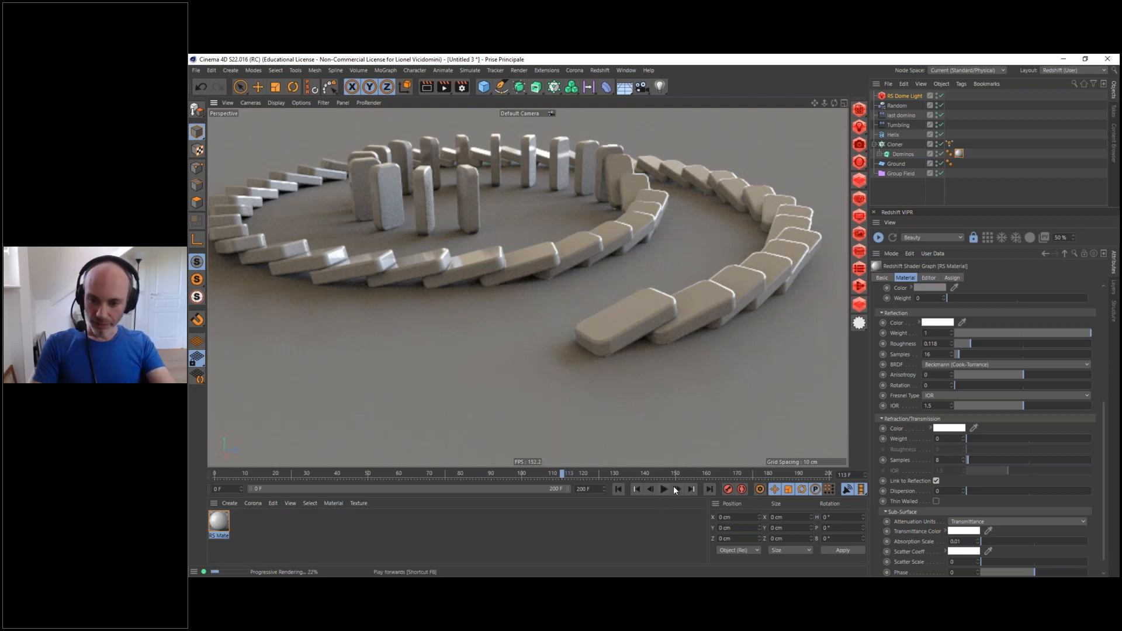
left_click(878, 237)
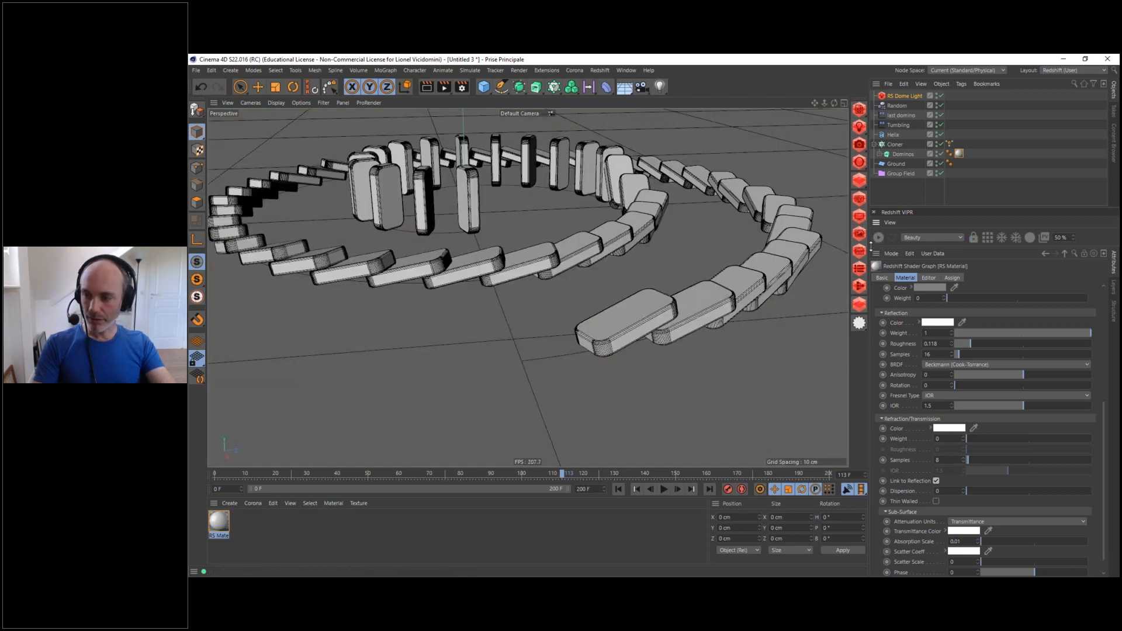
Open the material's shader graph, make room beside the RS Material and Output nodes, and add a MultiShader node
scroll(1096, 387, "up", 5)
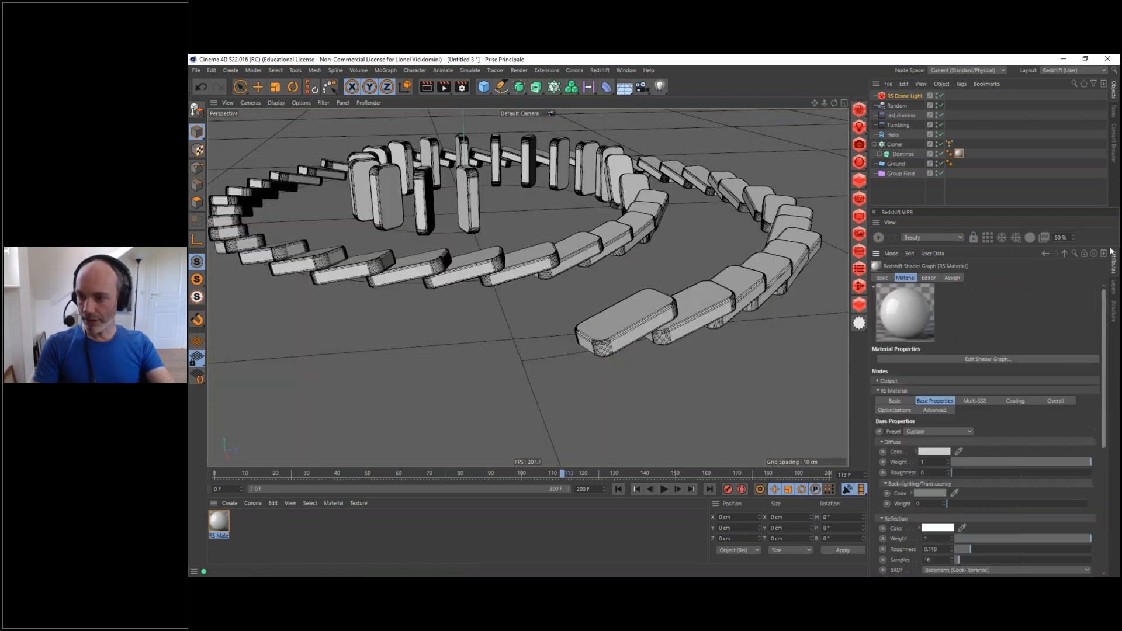
left_click(984, 359)
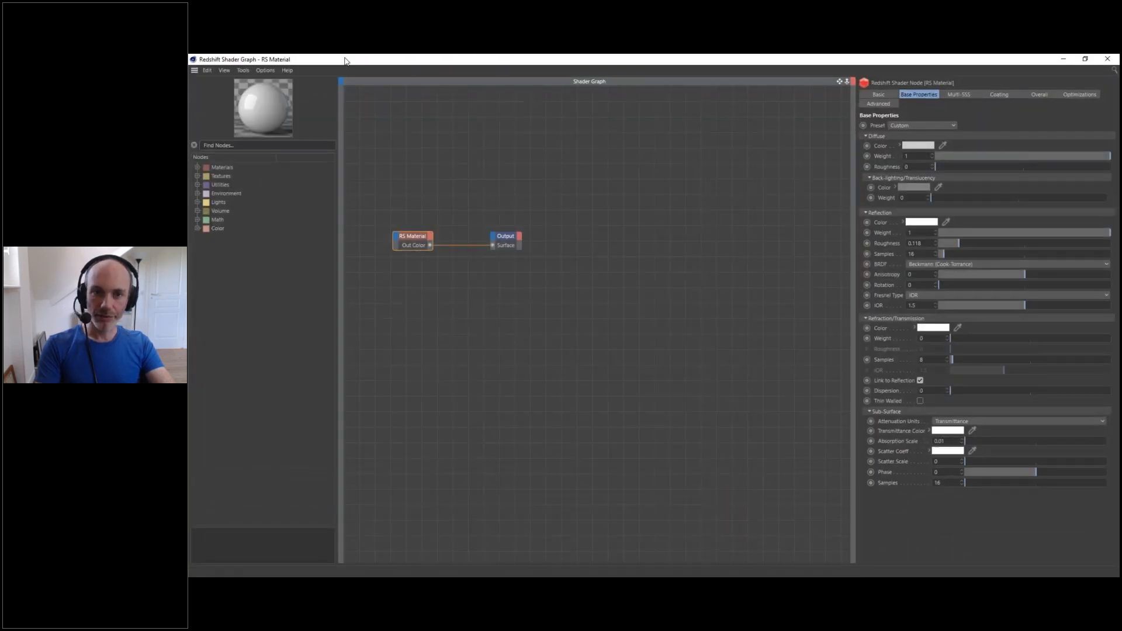
left_click_drag(513, 234, 846, 234)
left_click_drag(411, 232, 783, 223)
left_click(249, 145)
type("multi")
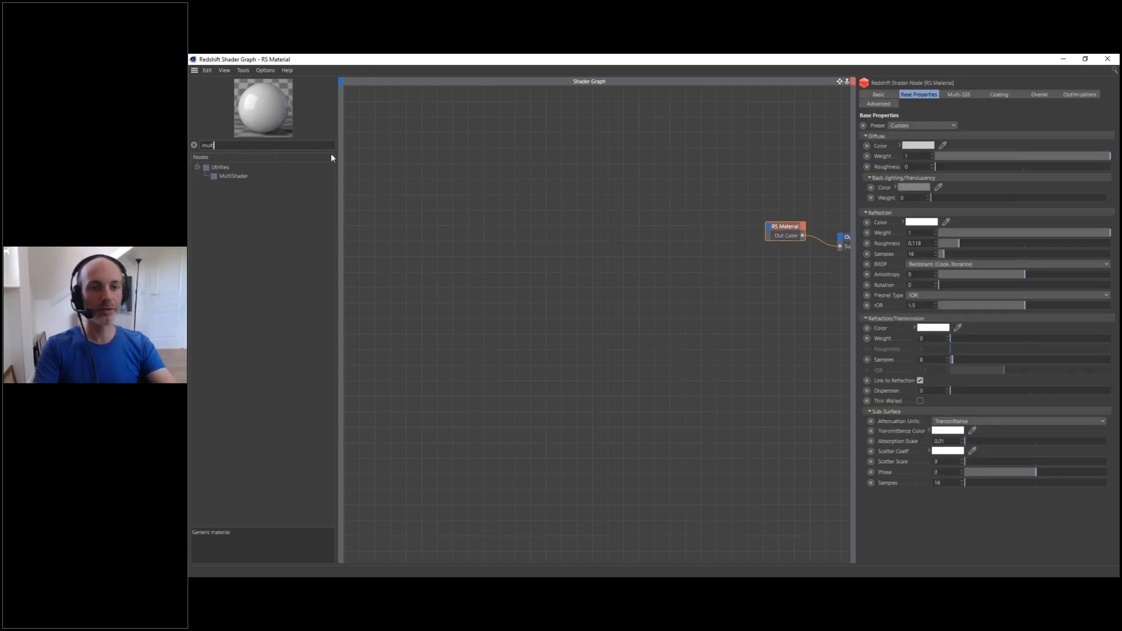
left_click_drag(230, 176, 587, 165)
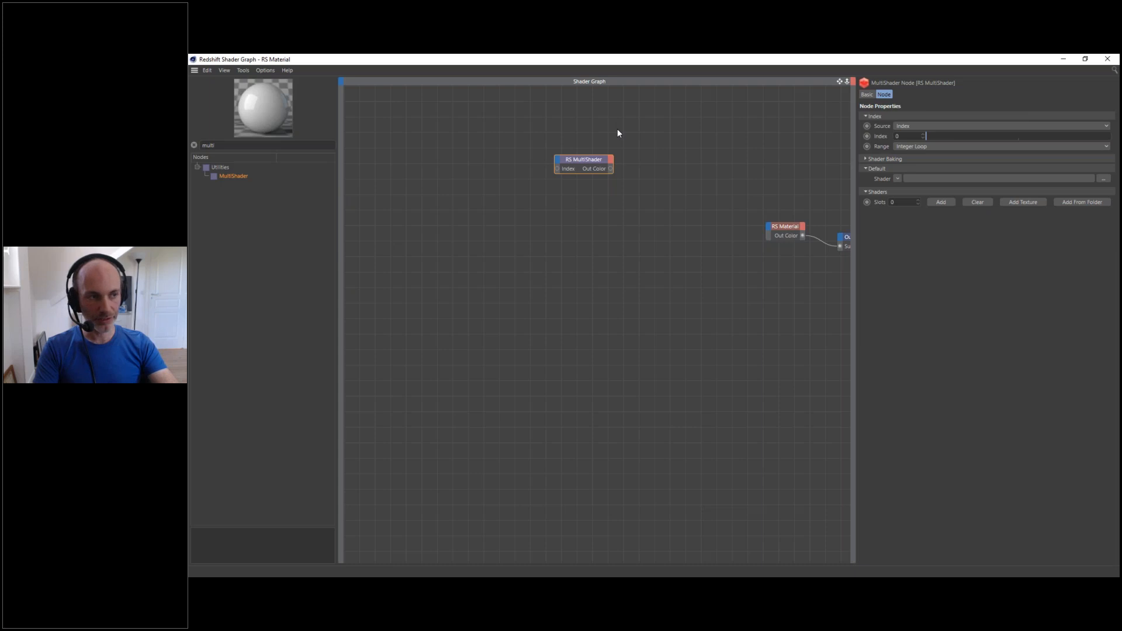
left_click_drag(582, 159, 563, 177)
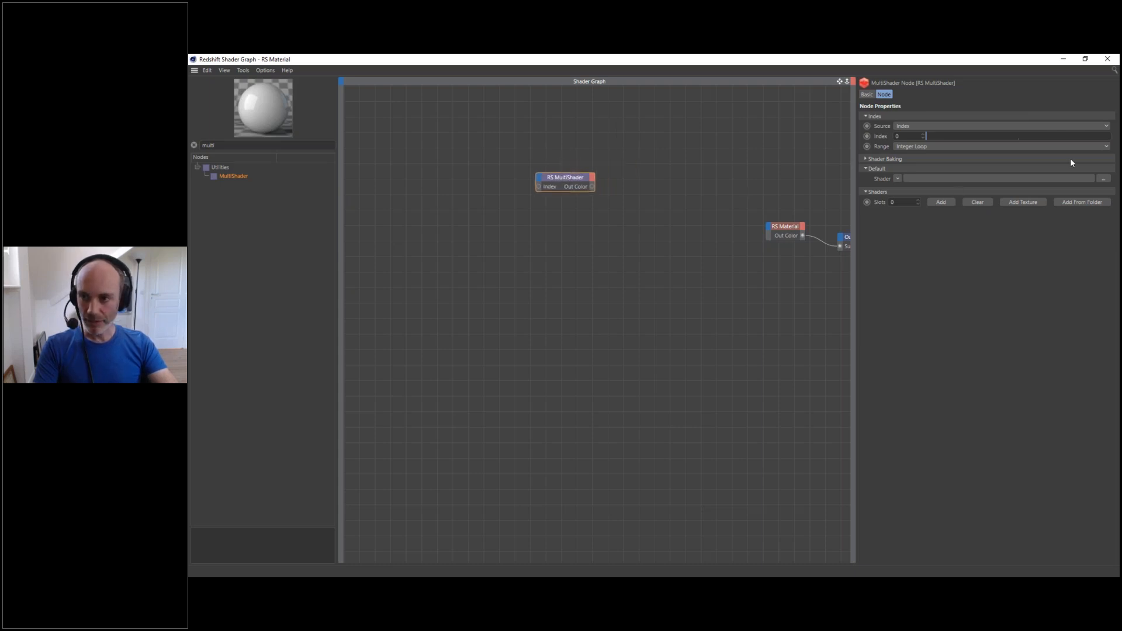
Load all textures from the Dominos_color folder inside tex into the MultiShader and look through the resulting shader slots
left_click(1082, 202)
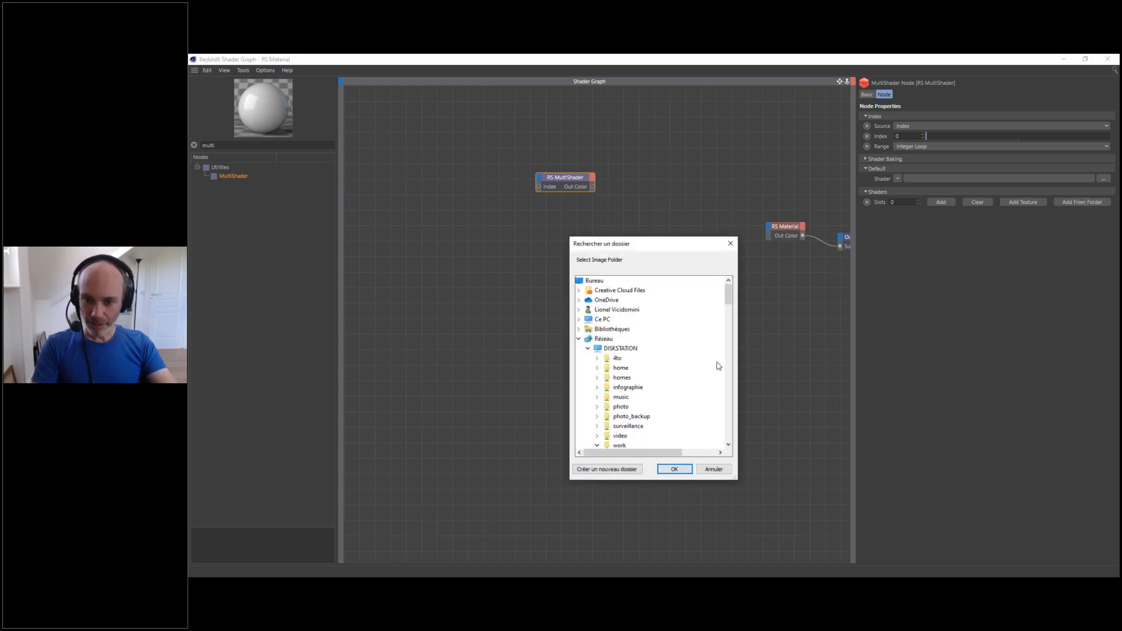
left_click_drag(731, 303, 729, 416)
left_click(633, 369)
left_click(679, 388)
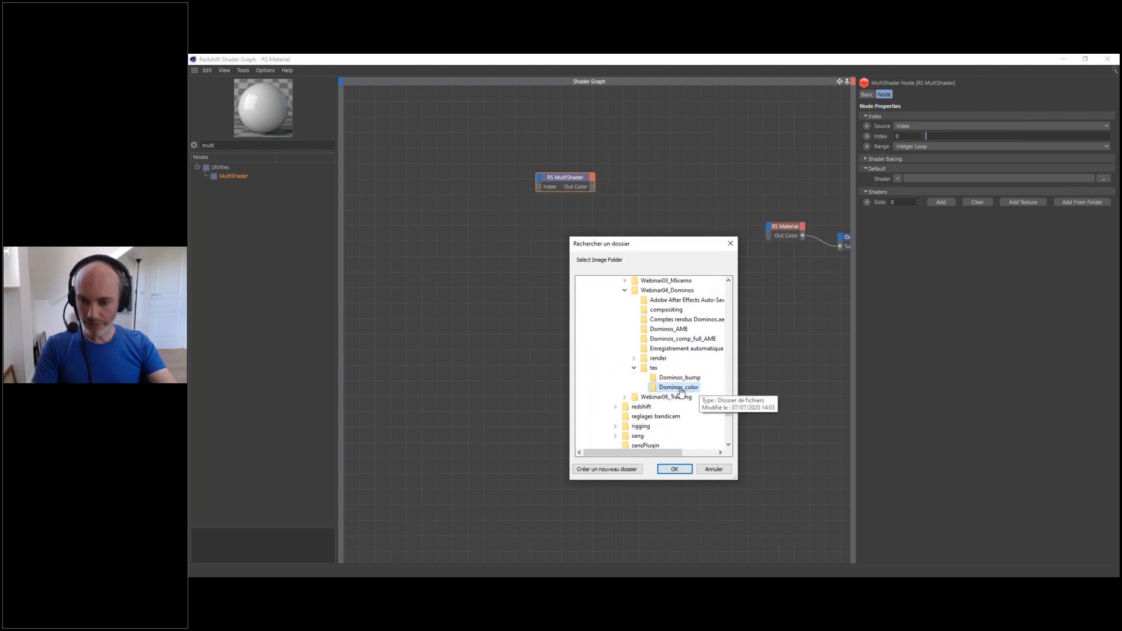
left_click(674, 469)
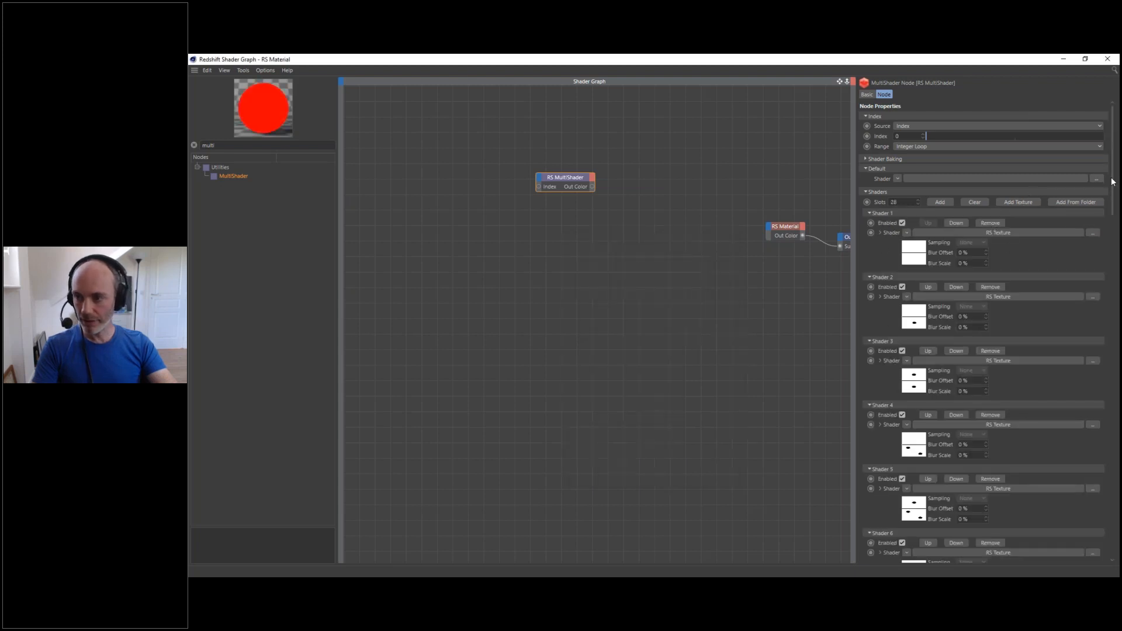
left_click_drag(1112, 182, 926, 288)
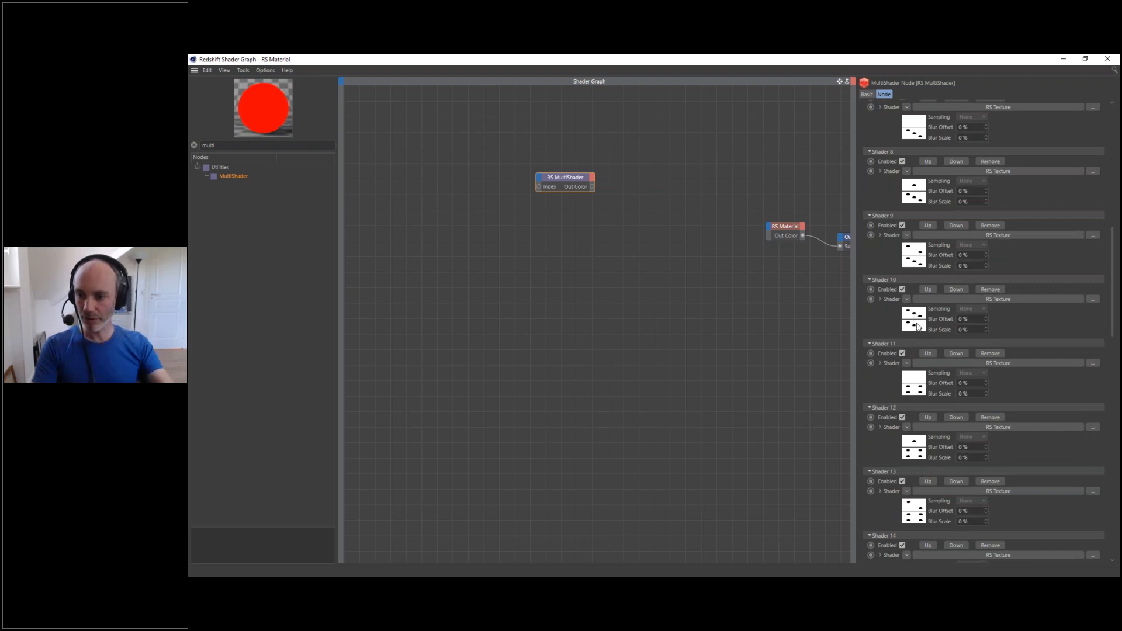
left_click_drag(1113, 241, 1107, 113)
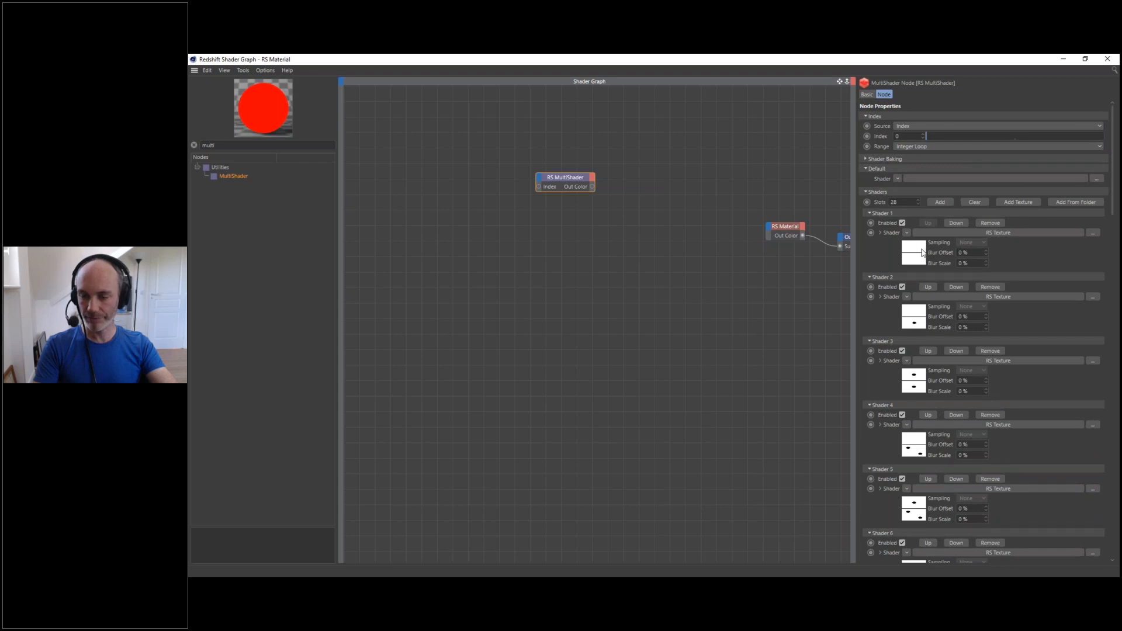
Connect the MultiShader's Out Color to the Diffuse Color input of the RS Material node
left_click_drag(585, 180, 769, 227)
mouse_move(774, 231)
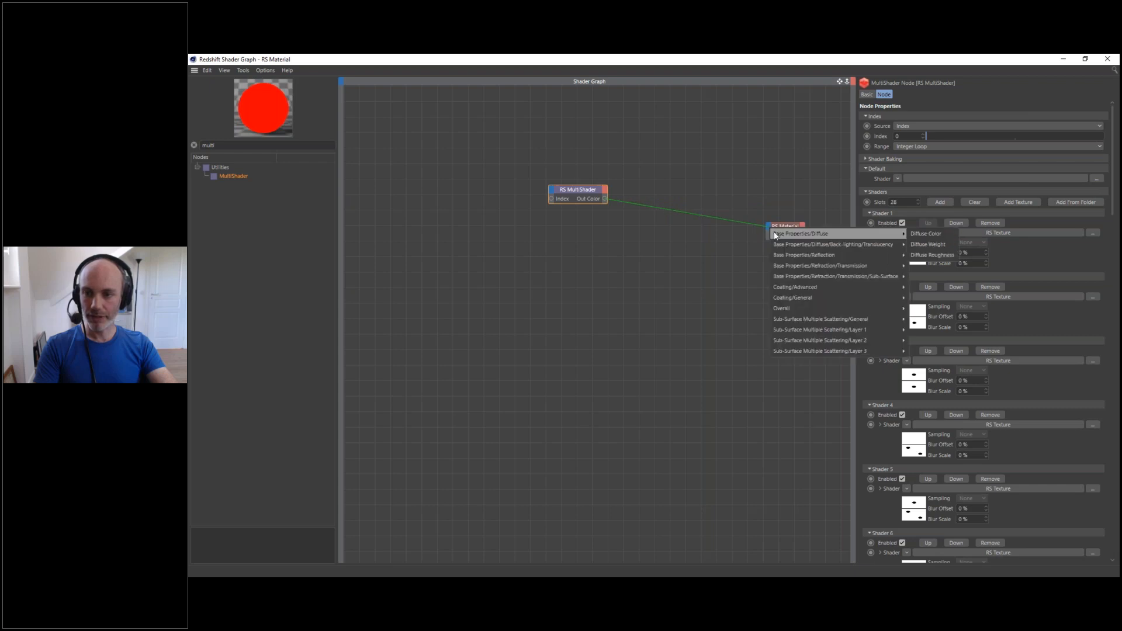
left_click(935, 235)
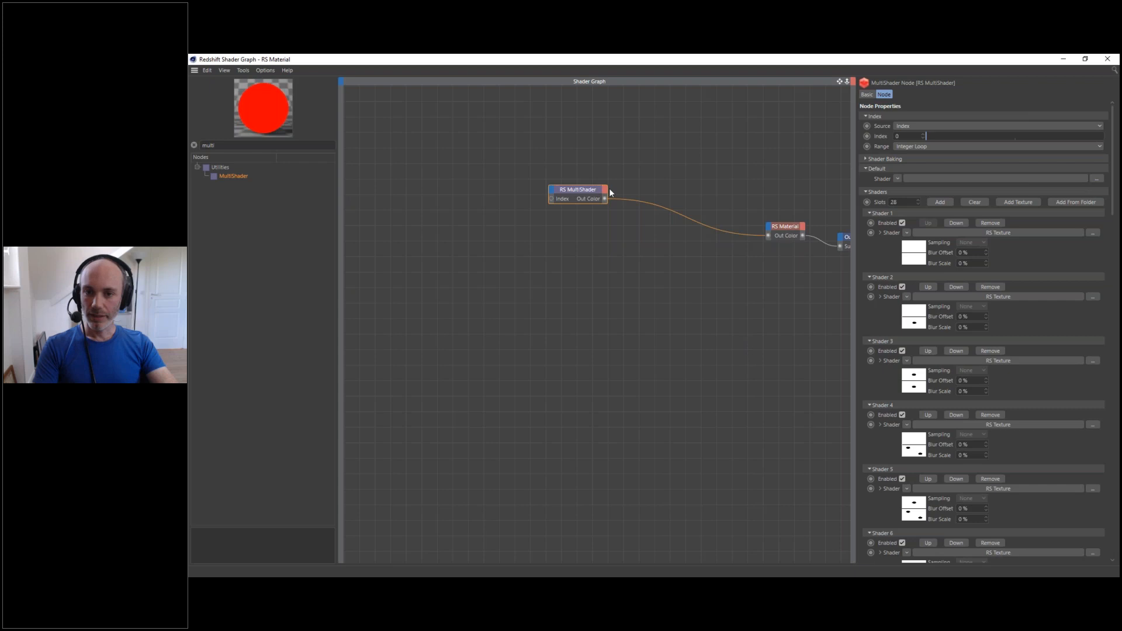
left_click_drag(607, 190, 621, 194)
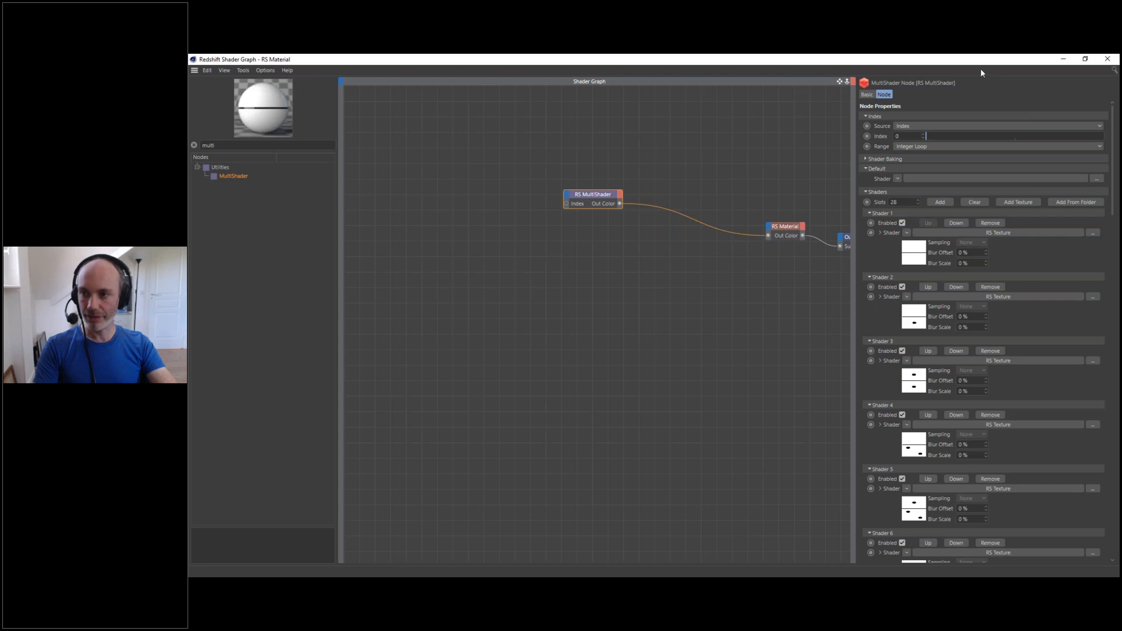
Preview the textured dominoes with Redshift Viewport IPR, close the shader graph, and stop the render
left_click_drag(965, 61, 1104, 203)
left_click_drag(298, 208, 764, 430)
left_click(878, 238)
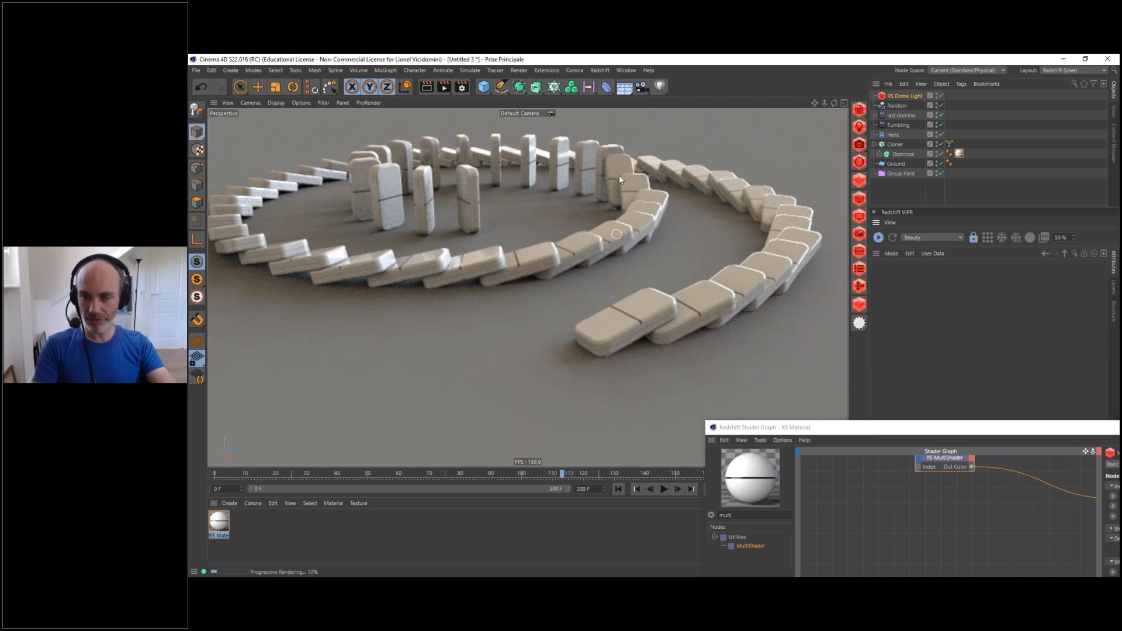
left_click_drag(927, 428, 596, 211)
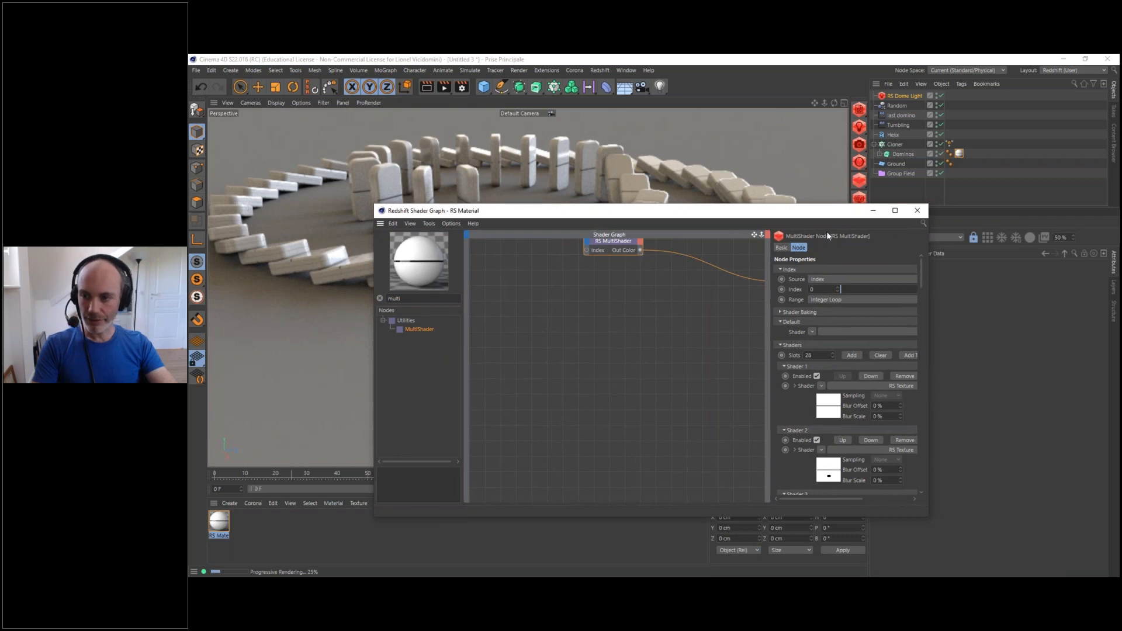
left_click(917, 210)
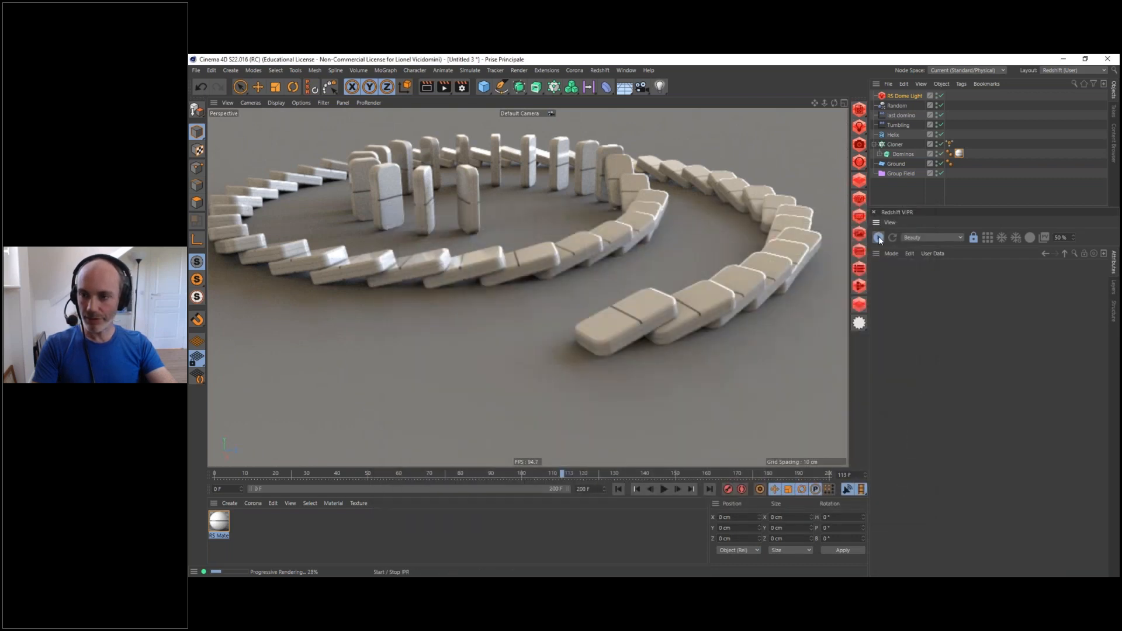
left_click(878, 238)
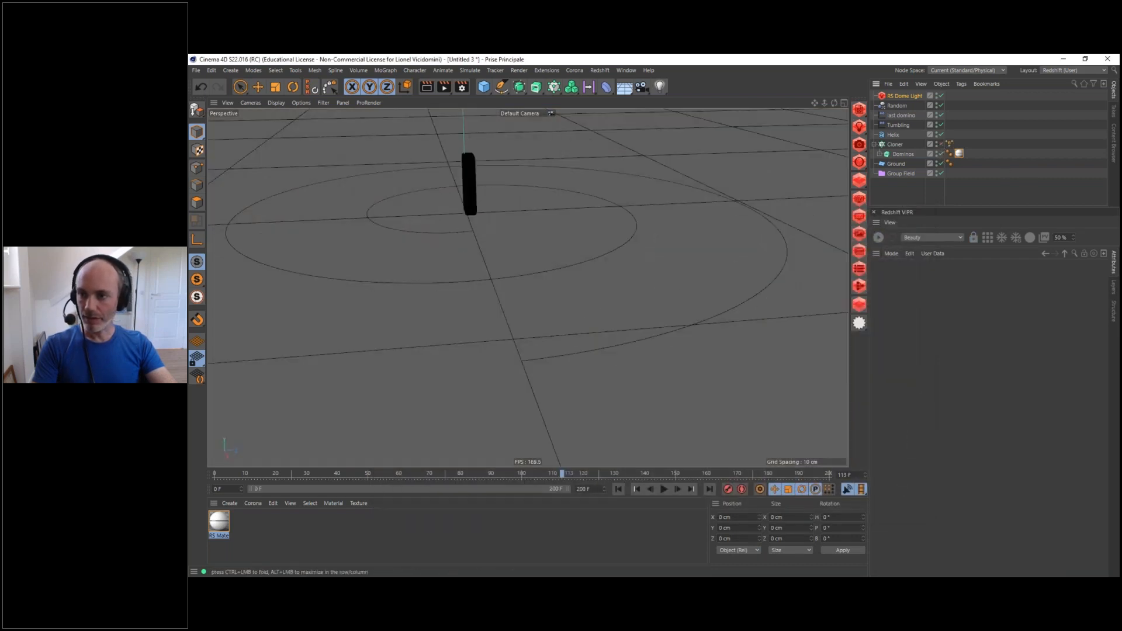
Disable the Cloner to isolate the single domino and turn off material display in the viewport
left_click(895, 145)
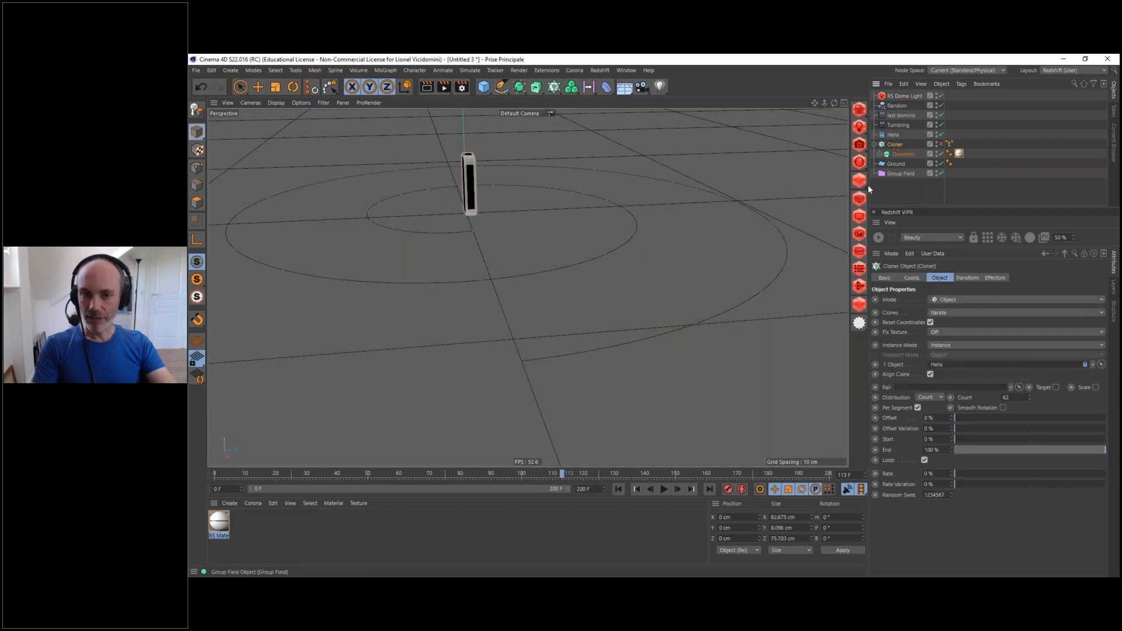
middle_click_drag(458, 194, 498, 337, "alt")
right_click_drag(506, 325, 577, 281, "alt")
left_click_drag(577, 281, 528, 314, "alt")
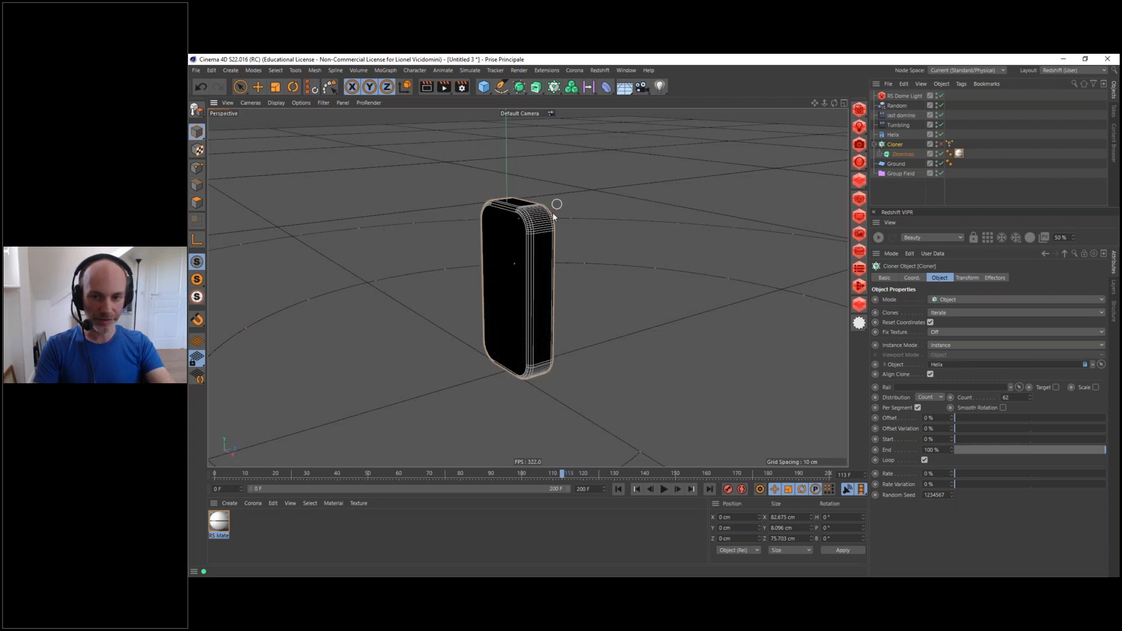
left_click(303, 103)
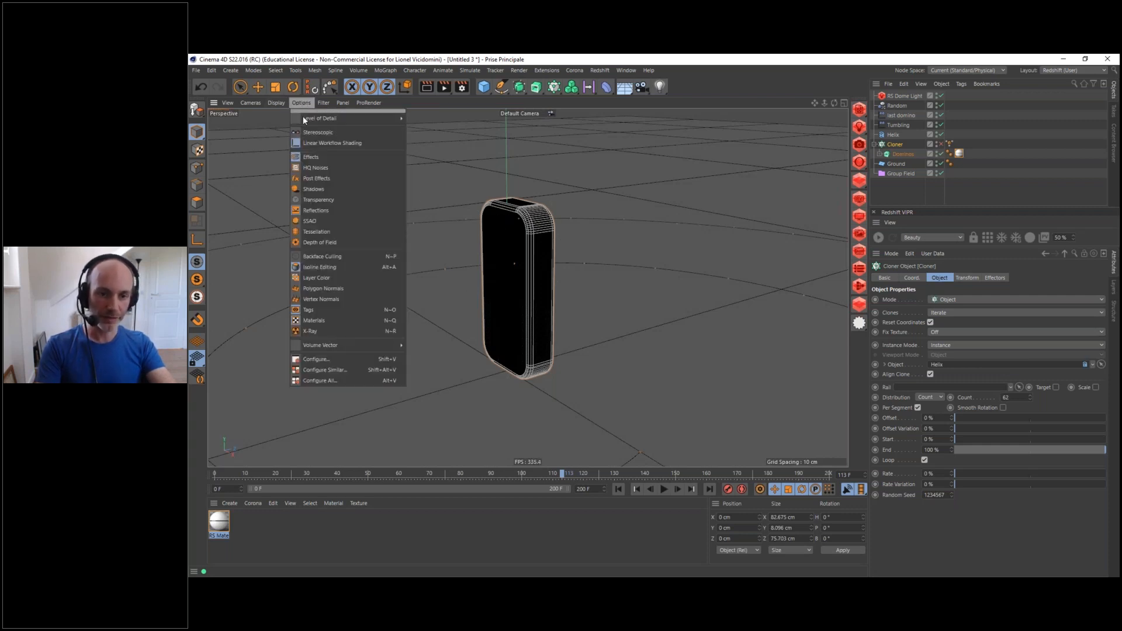
left_click(317, 320)
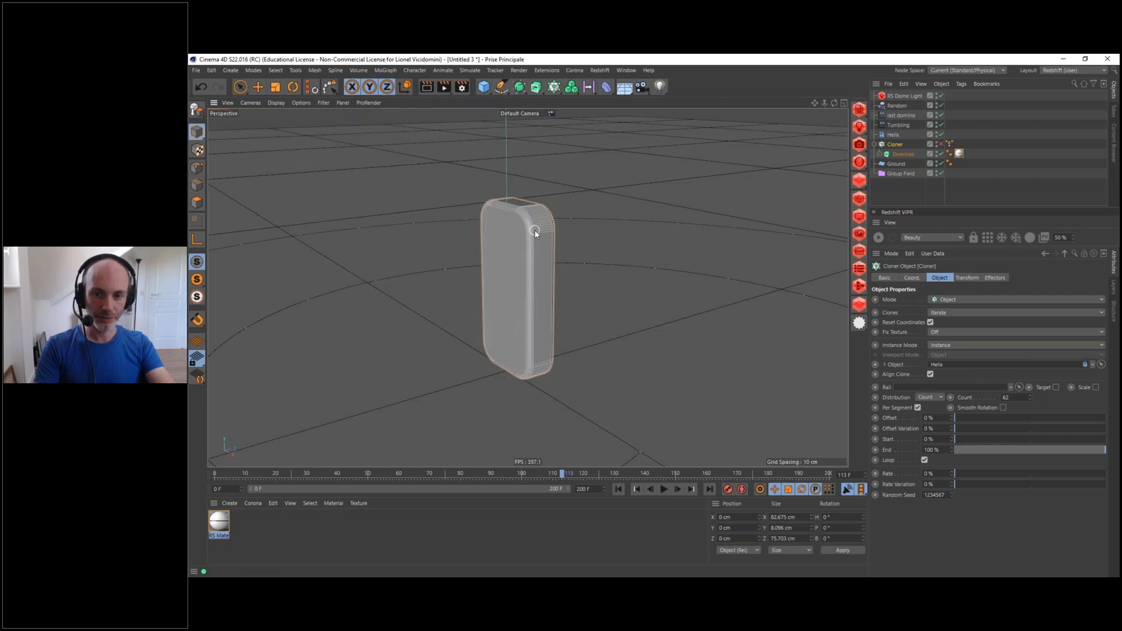
left_click_drag(528, 238, 512, 222, "alt")
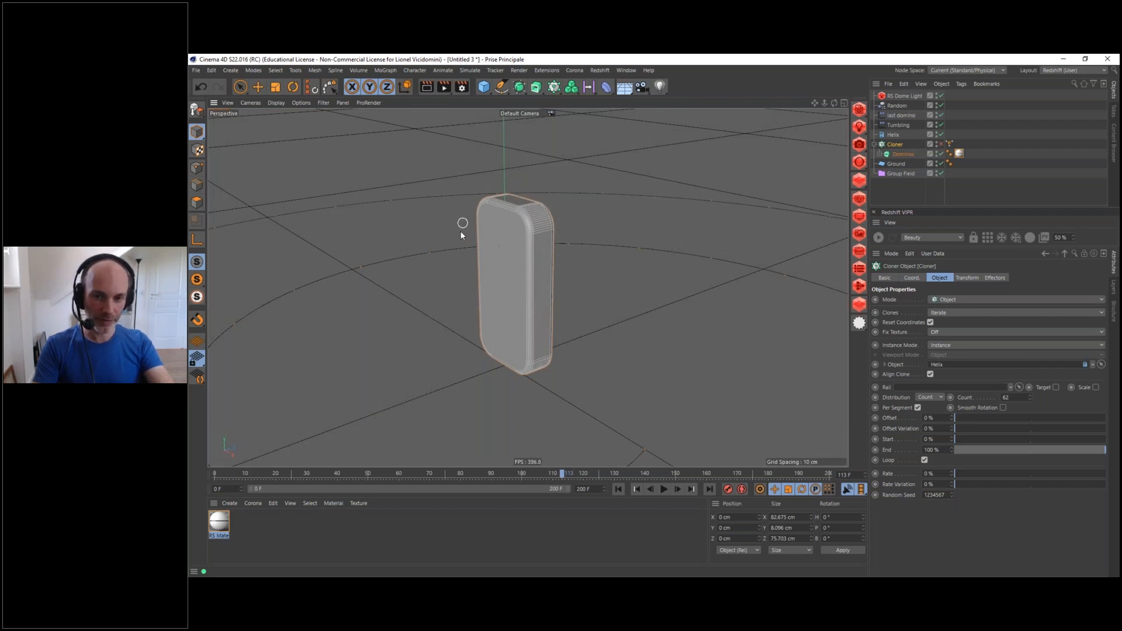
left_click(302, 103)
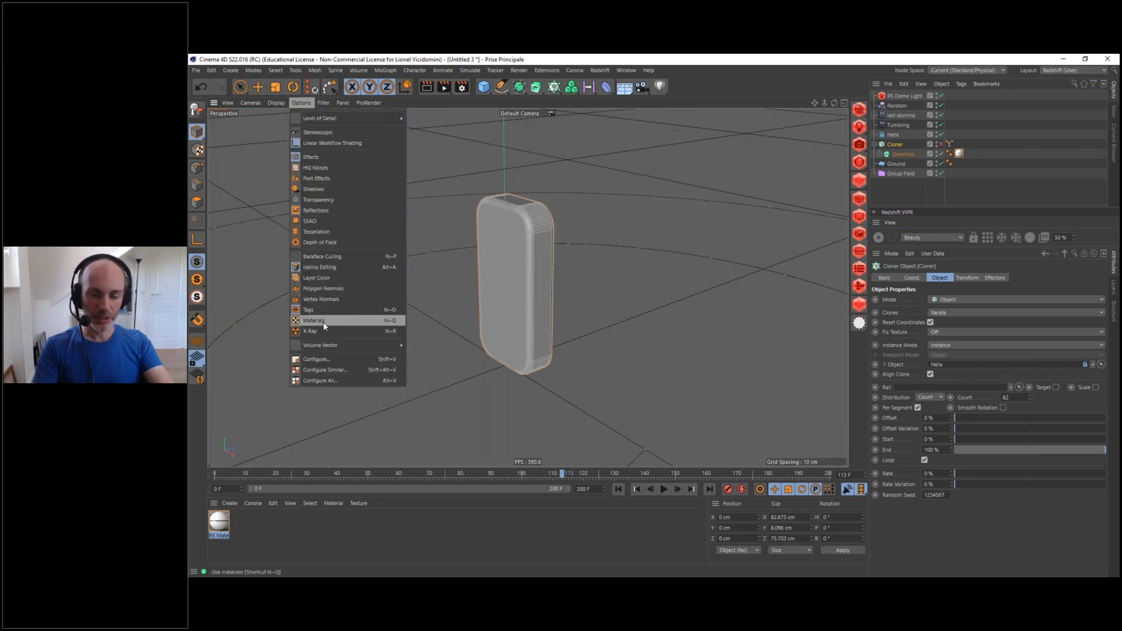
left_click(752, 92)
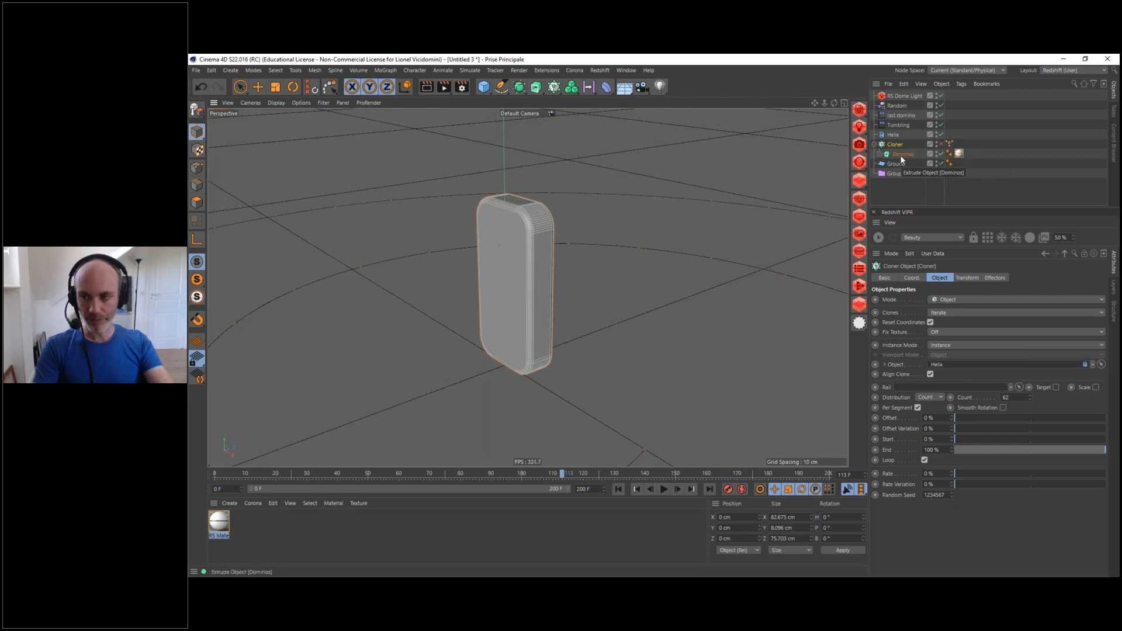
Set the projection of the Dominos object's material tag to Flat, with Texture mode active to show the projection plane
left_click(959, 153)
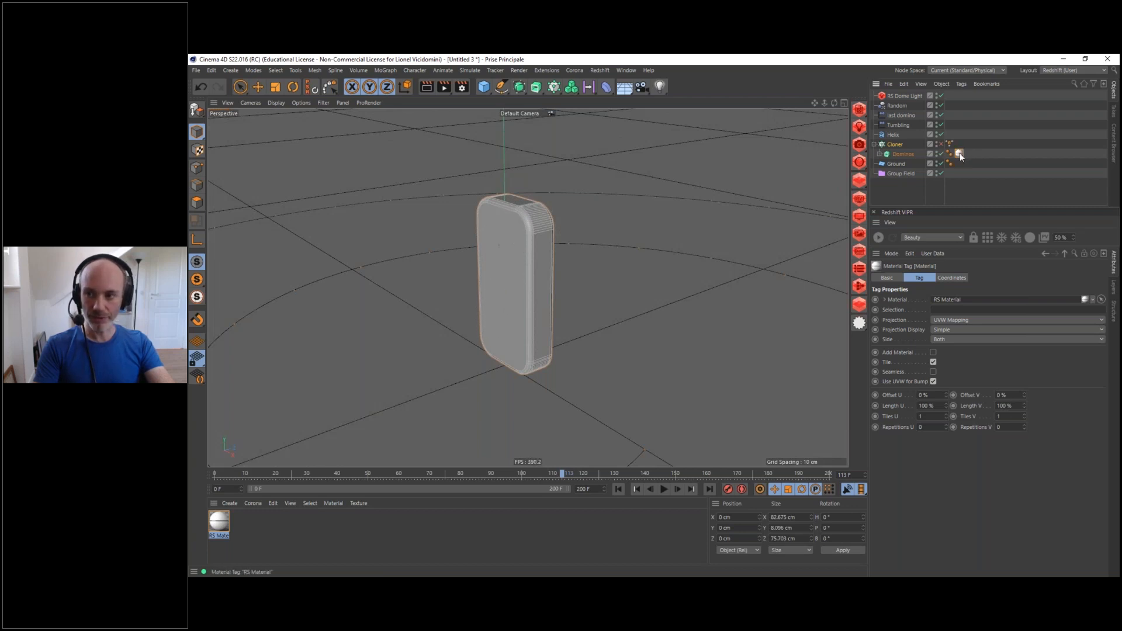
left_click(197, 151)
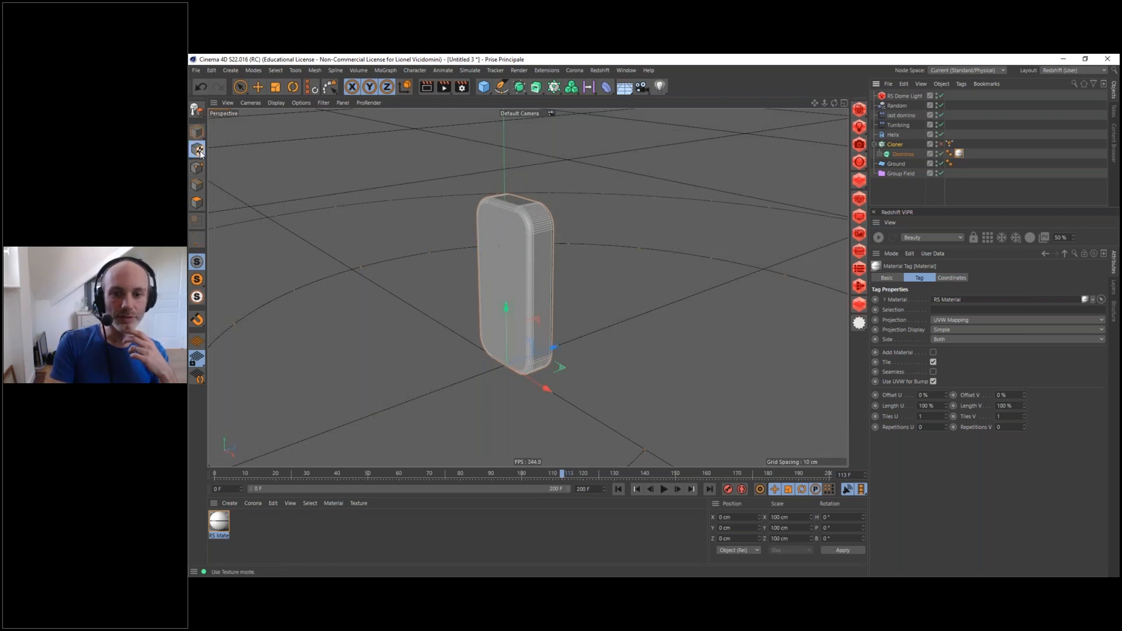
left_click(963, 320)
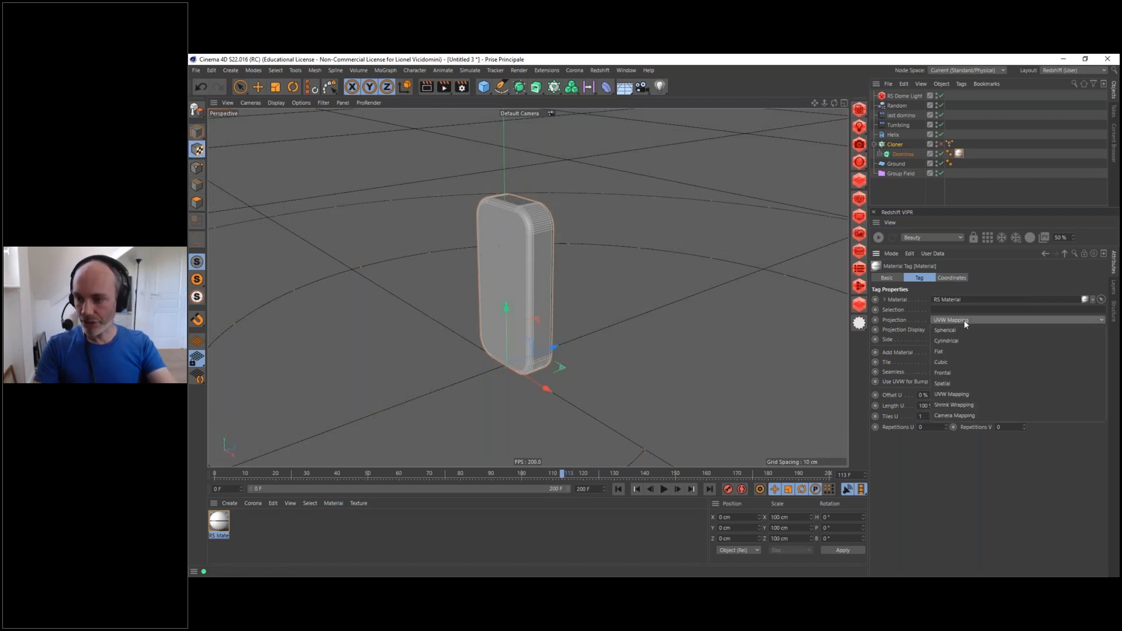
left_click(944, 352)
scroll(562, 272, "down", 10)
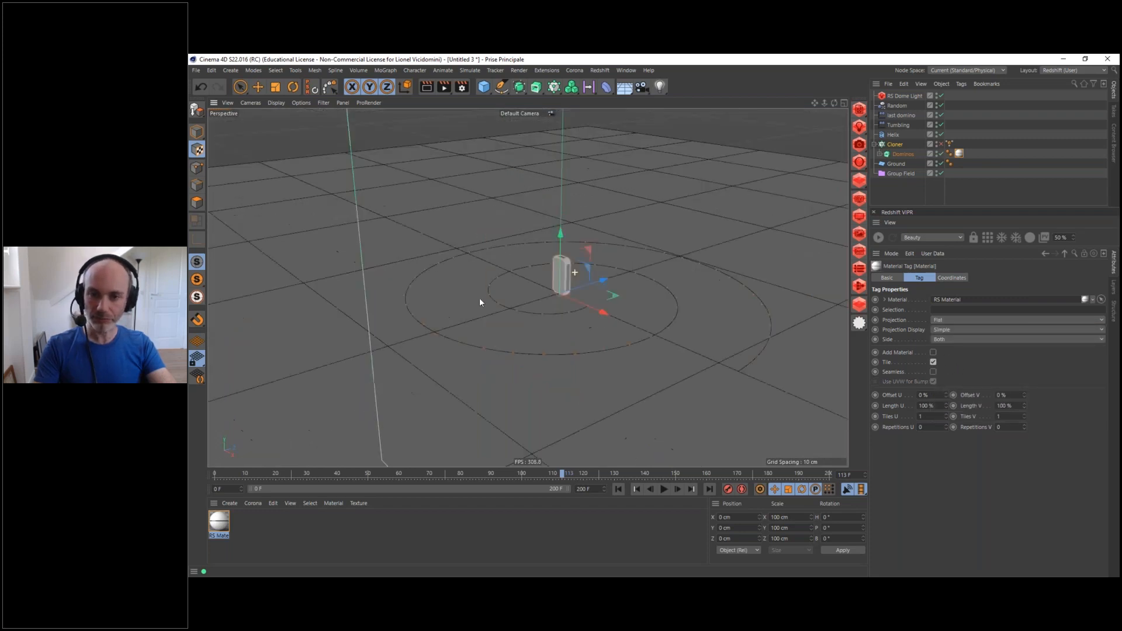
left_click_drag(456, 295, 377, 262, "alt")
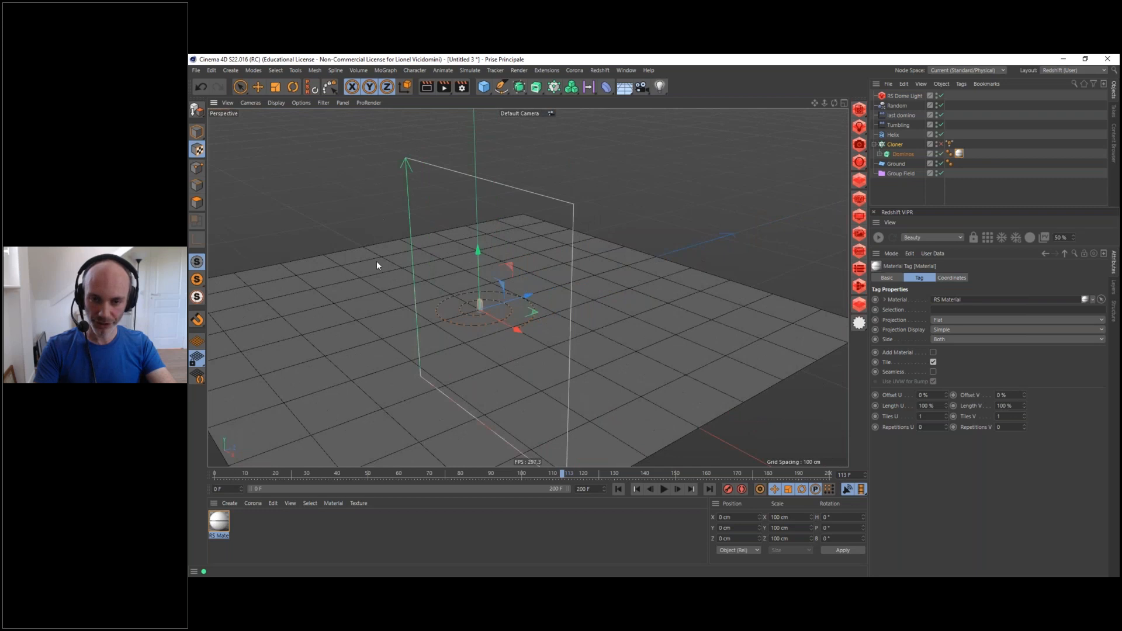
Scale the flat projection plane uniformly down to about 2.28 cm, close to the size of the domino
left_click_drag(477, 244, 521, 205, "alt")
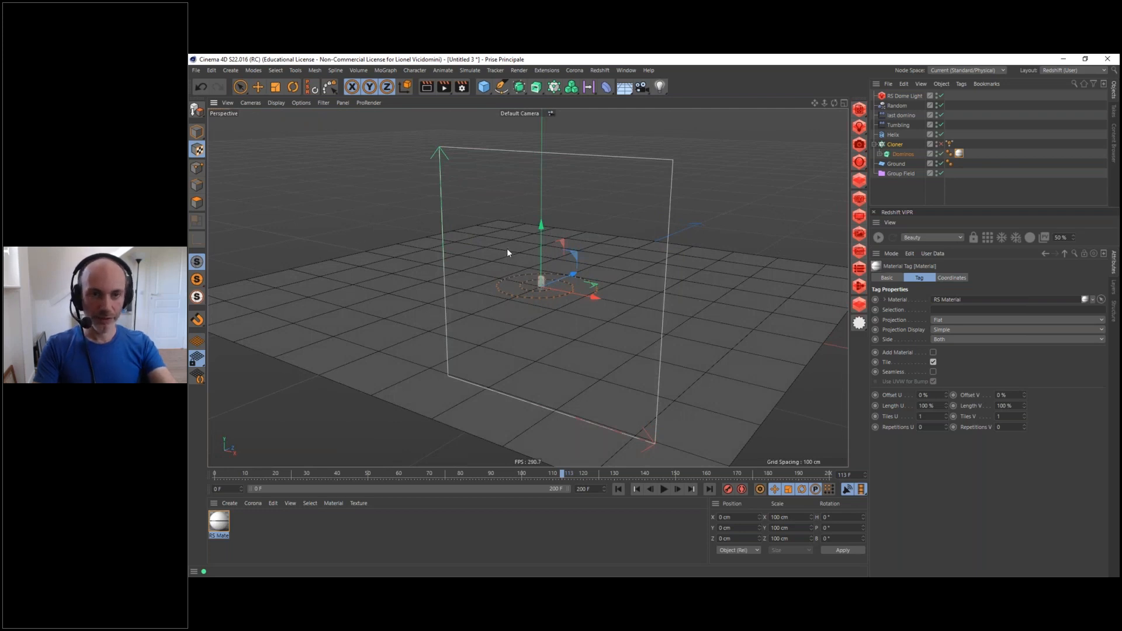
key("t")
left_click_drag(665, 222, 401, 359)
right_click_drag(518, 292, 639, 222, "alt")
middle_click_drag(643, 268, 516, 291, "alt")
left_click_drag(625, 219, 403, 369)
Raise the projection plane to about 4 cm in Y and stretch its Y scale to about 4.1 cm to cover the domino
key("e")
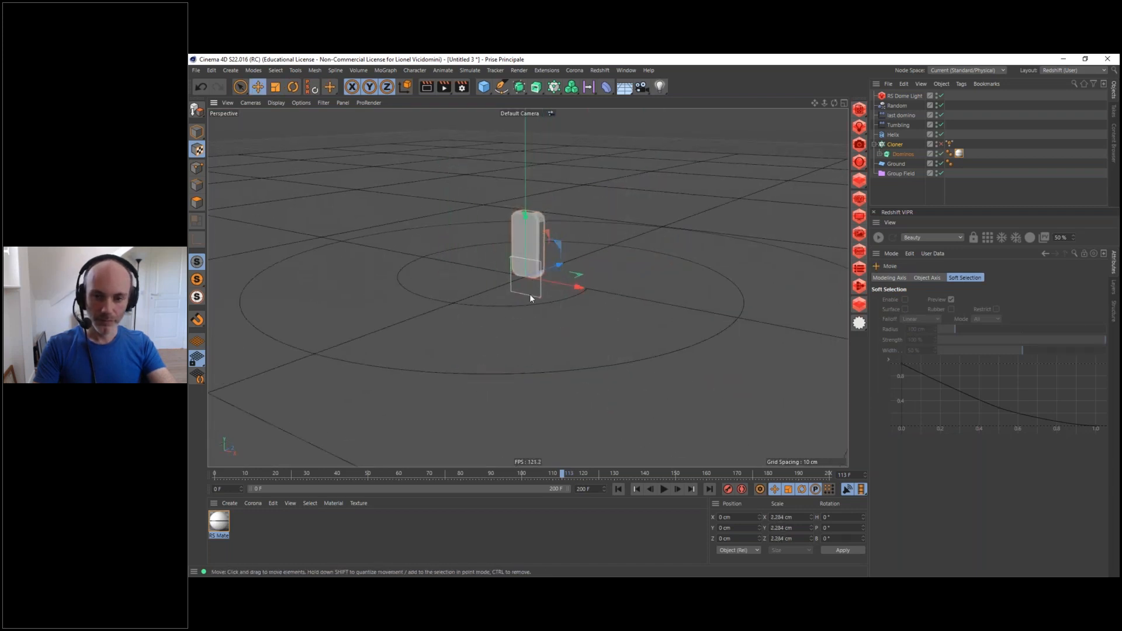
left_click_drag(524, 234, 524, 203)
right_click_drag(533, 248, 594, 185, "alt")
key("t")
left_click_drag(501, 189, 503, 138)
middle_click_drag(526, 202, 519, 266, "alt")
left_click_drag(519, 265, 490, 261, "alt")
key("e")
Fit the projection plane to the domino's face with an X scale of about 2.04 cm and a Y scale of about 4 cm
key("t")
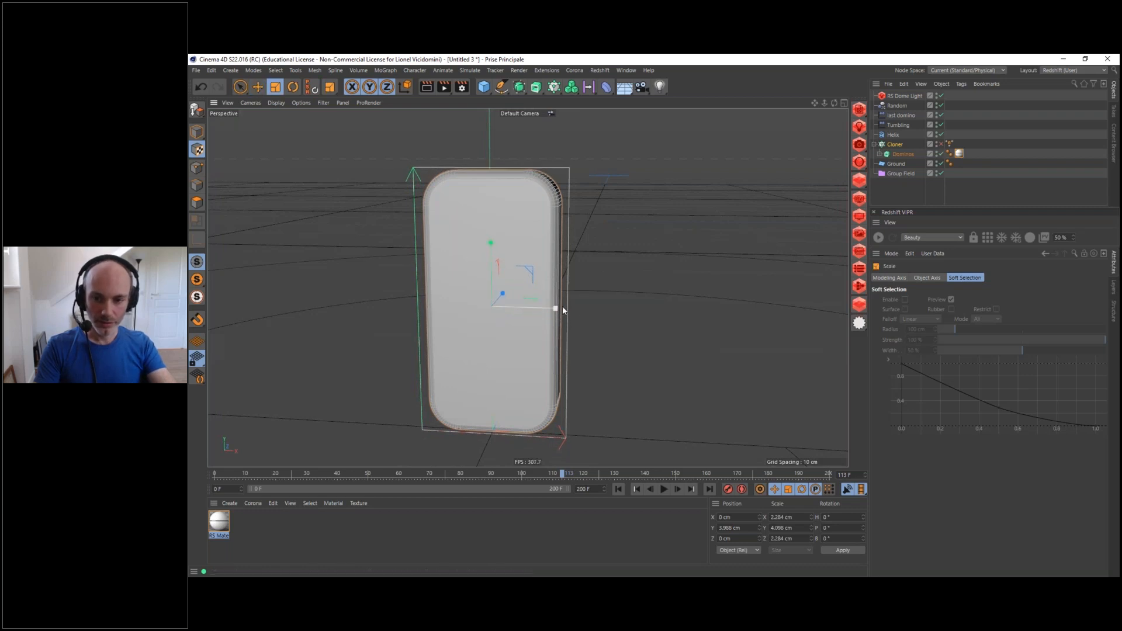
mouse_move(552, 310)
left_mouse_down()
mouse_move(538, 311)
mouse_move(551, 313)
left_mouse_up()
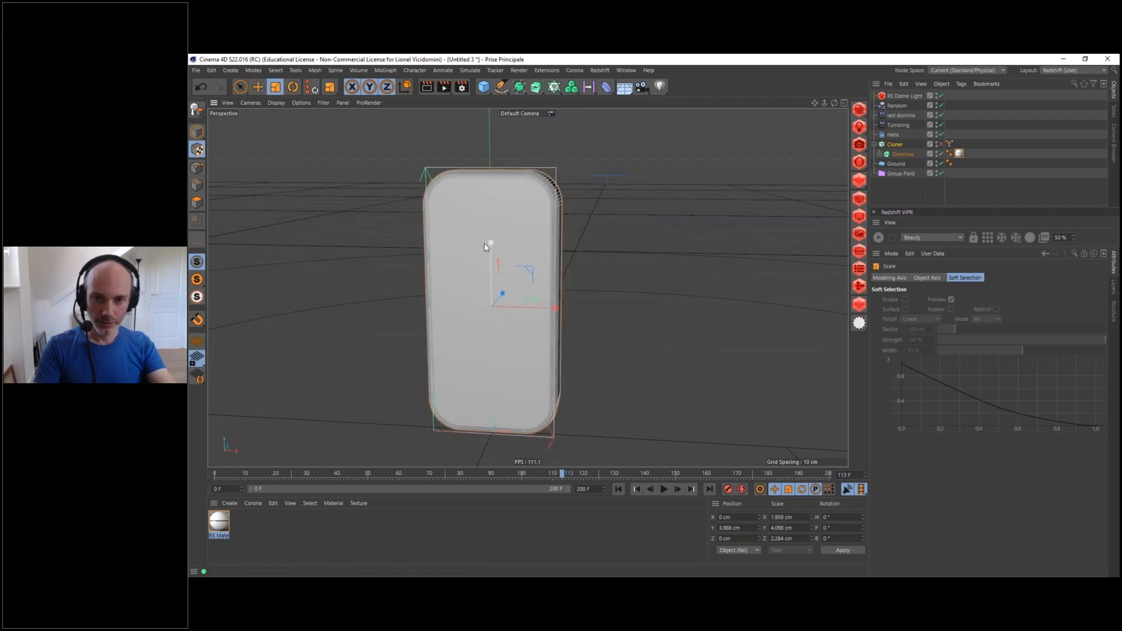
left_click_drag(491, 246, 450, 274)
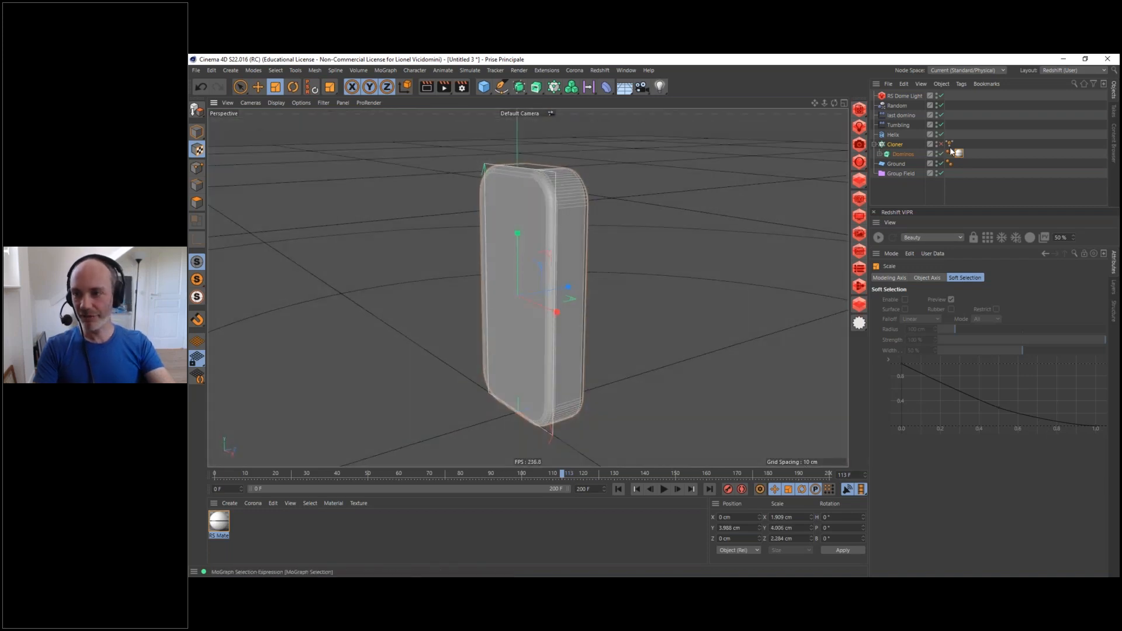
right_click(960, 154)
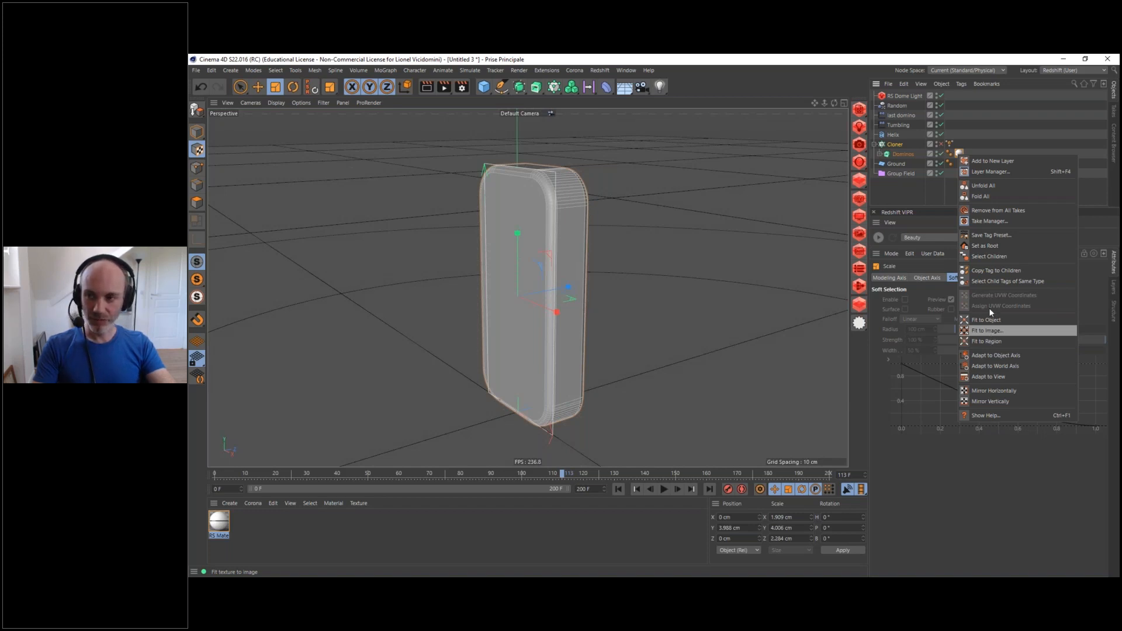
left_click(853, 90)
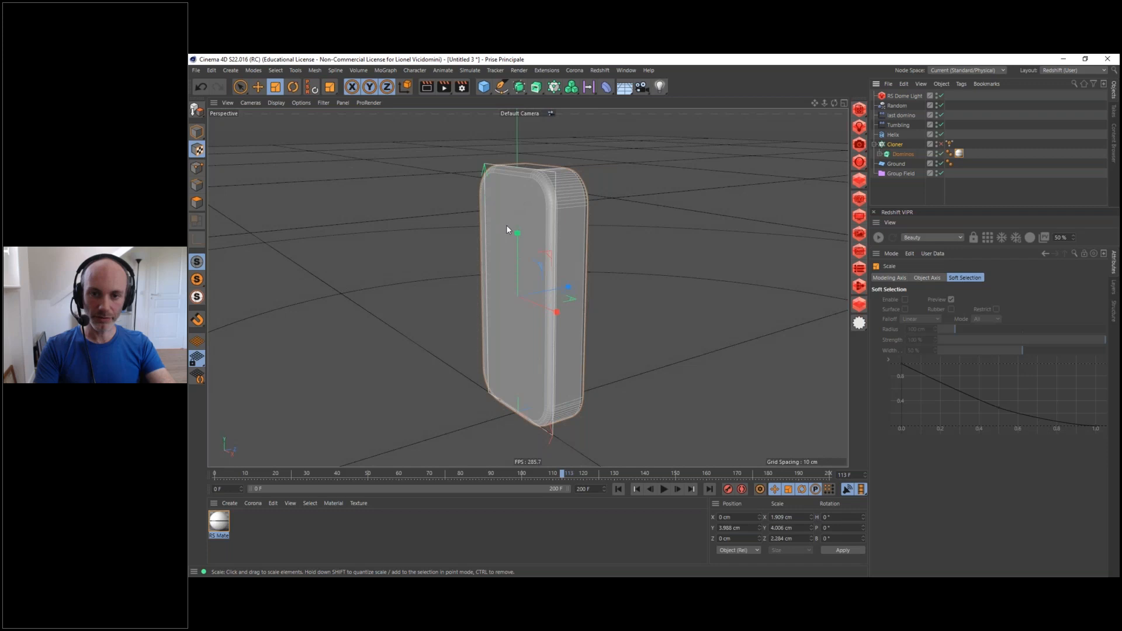
left_click_drag(495, 228, 580, 294, "alt")
left_click_drag(580, 299, 456, 300)
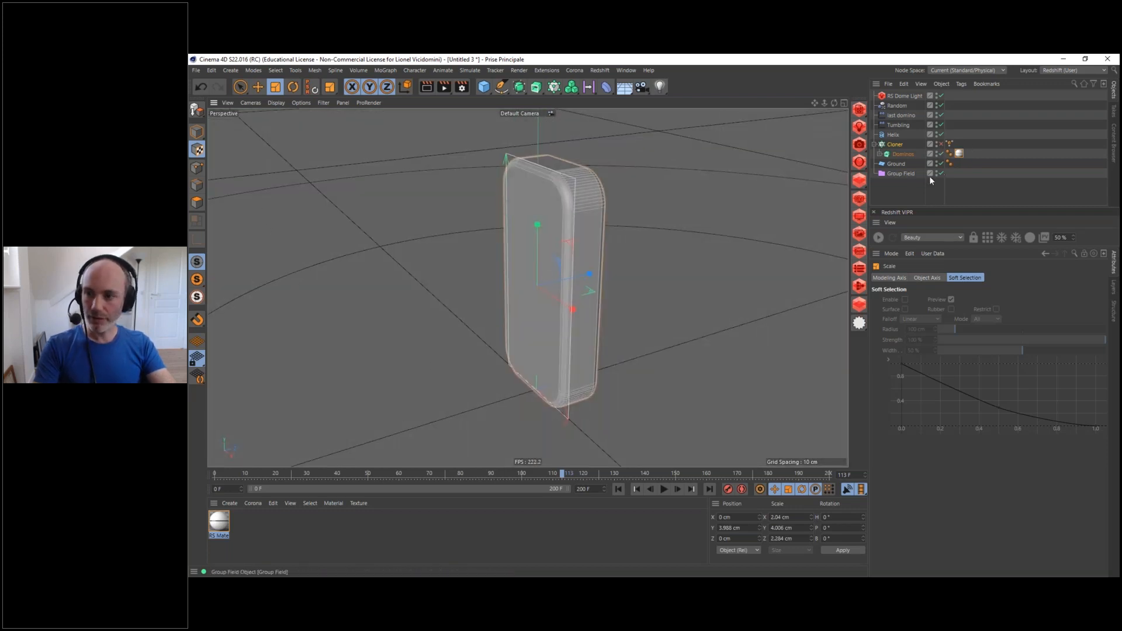
Start the Redshift render of the single domino and open the RS Material's shader graph without covering the domino
left_click(878, 237)
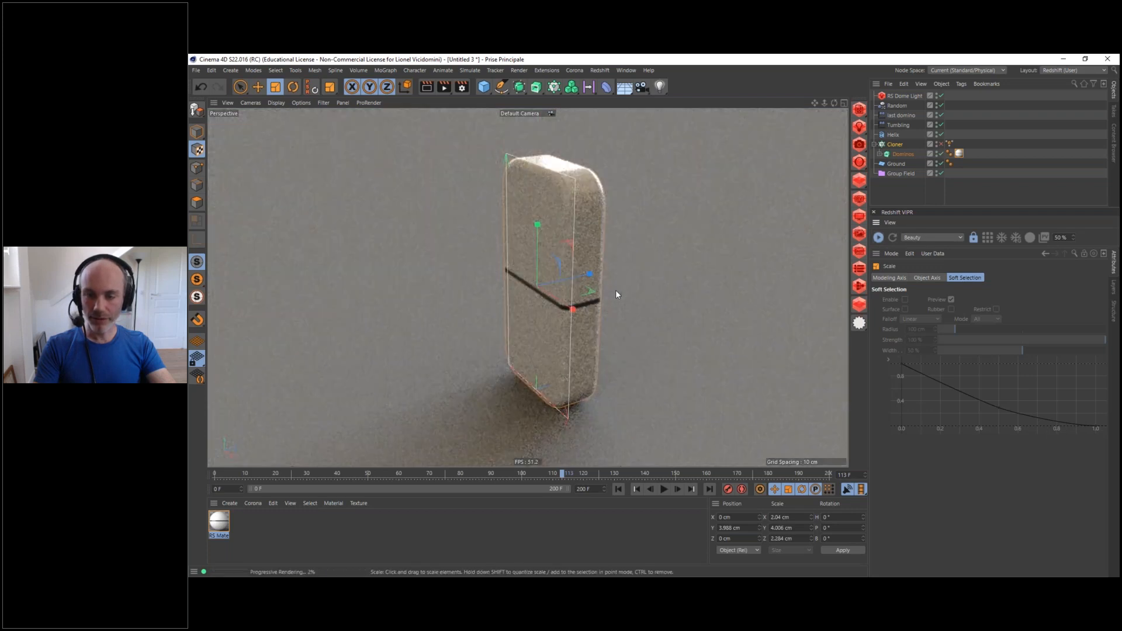
left_click_drag(557, 280, 588, 277, "alt")
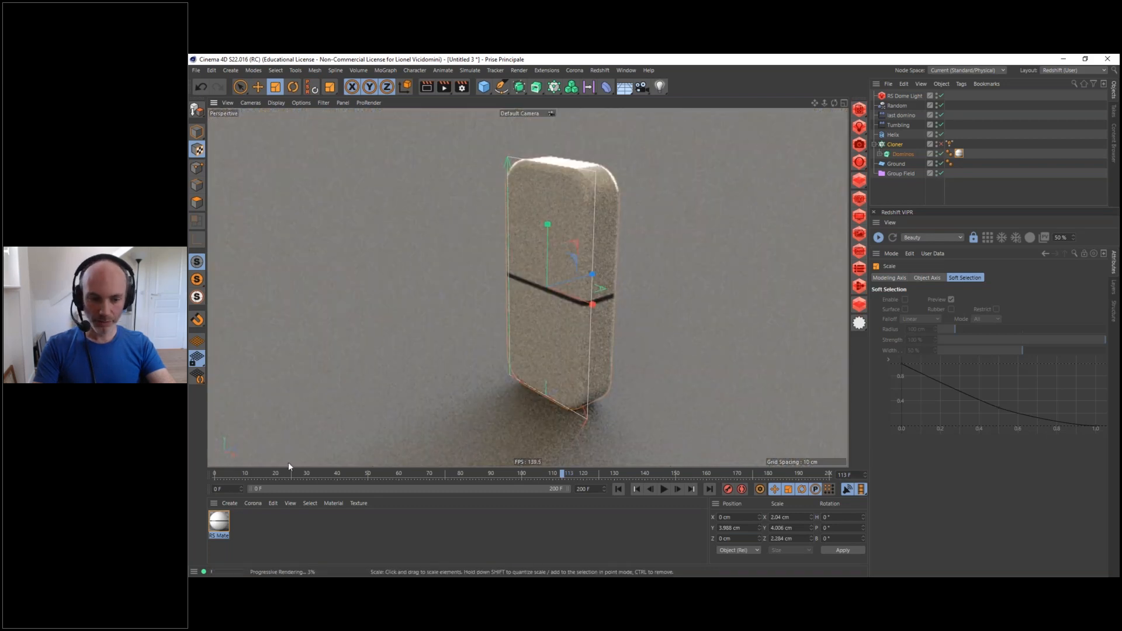
left_click(215, 520)
left_click(1001, 359)
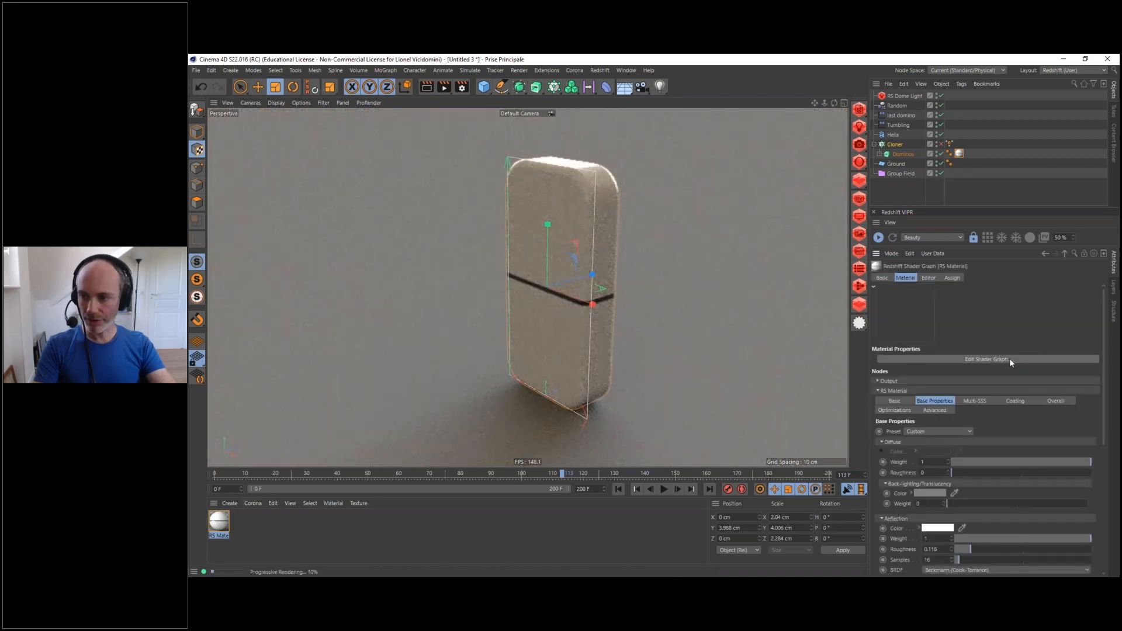
left_click_drag(530, 77, 776, 292)
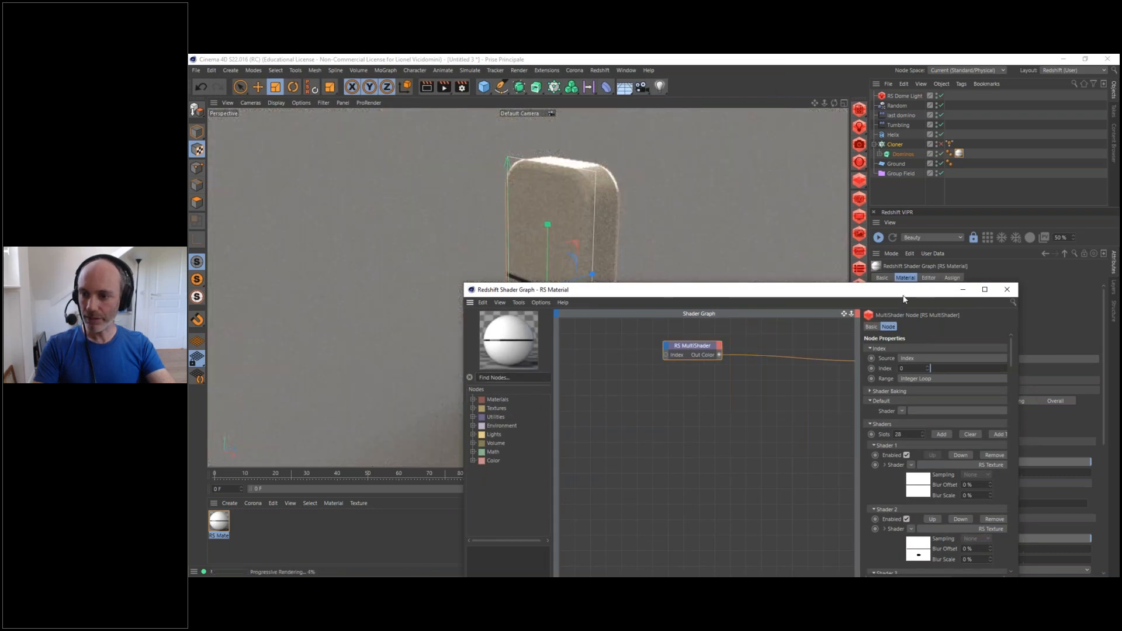
left_click_drag(905, 297, 769, 358)
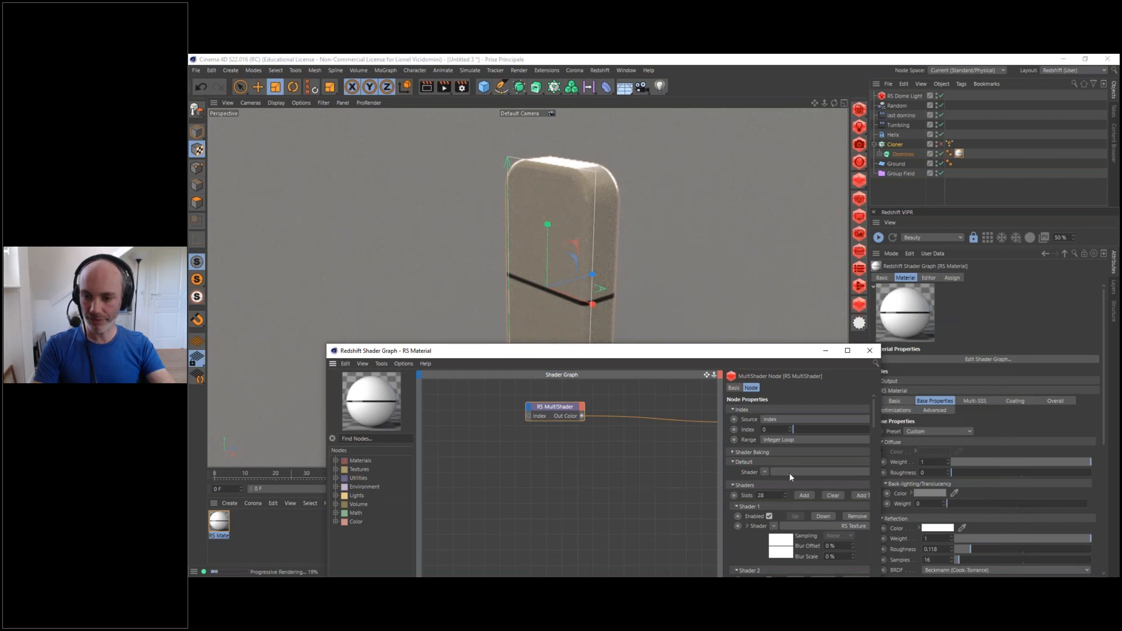
left_click_drag(763, 357, 693, 421)
Step the MultiShader's Index up to 9 to check the different face textures on the rendered domino
left_click(940, 295)
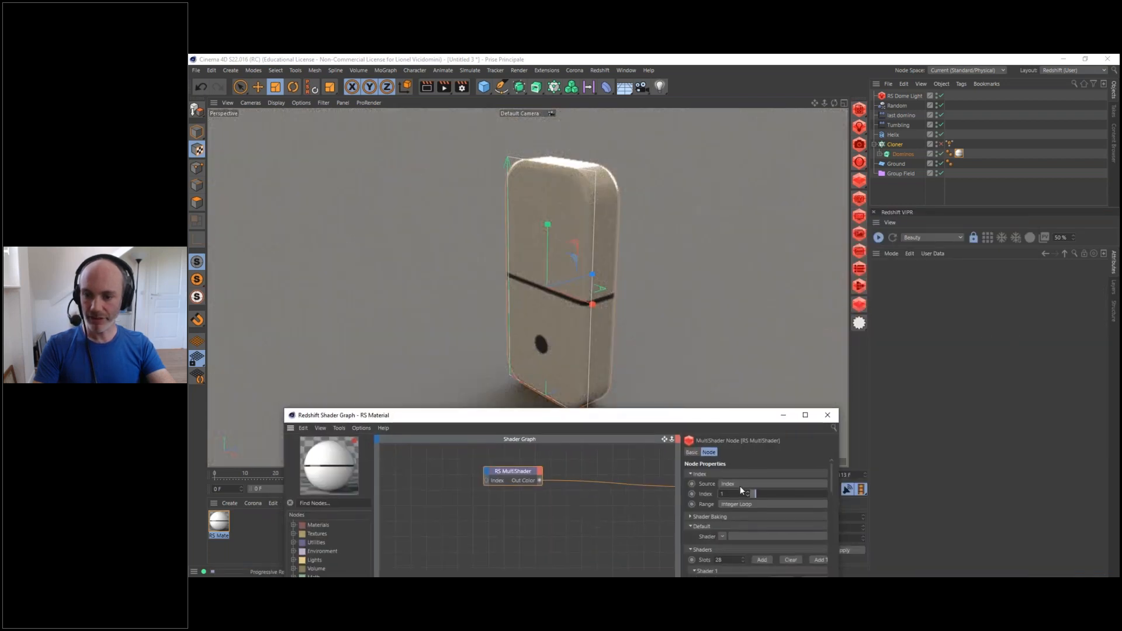
left_click(747, 492)
left_click(748, 492)
left_click(747, 490)
left_click(745, 490)
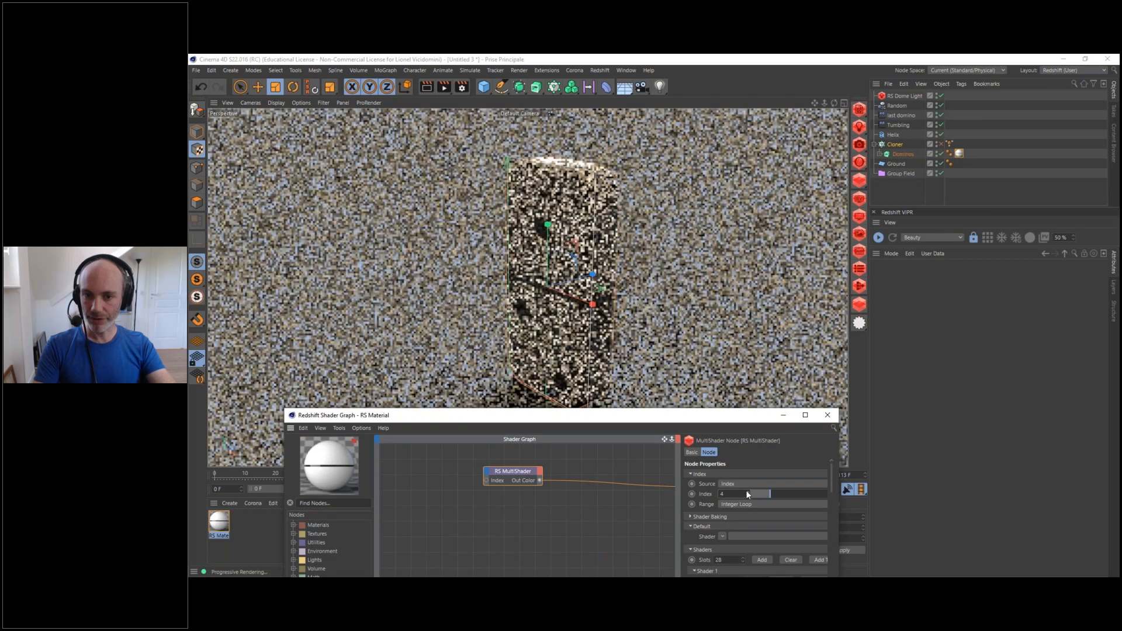
left_click(746, 491)
left_click(748, 491)
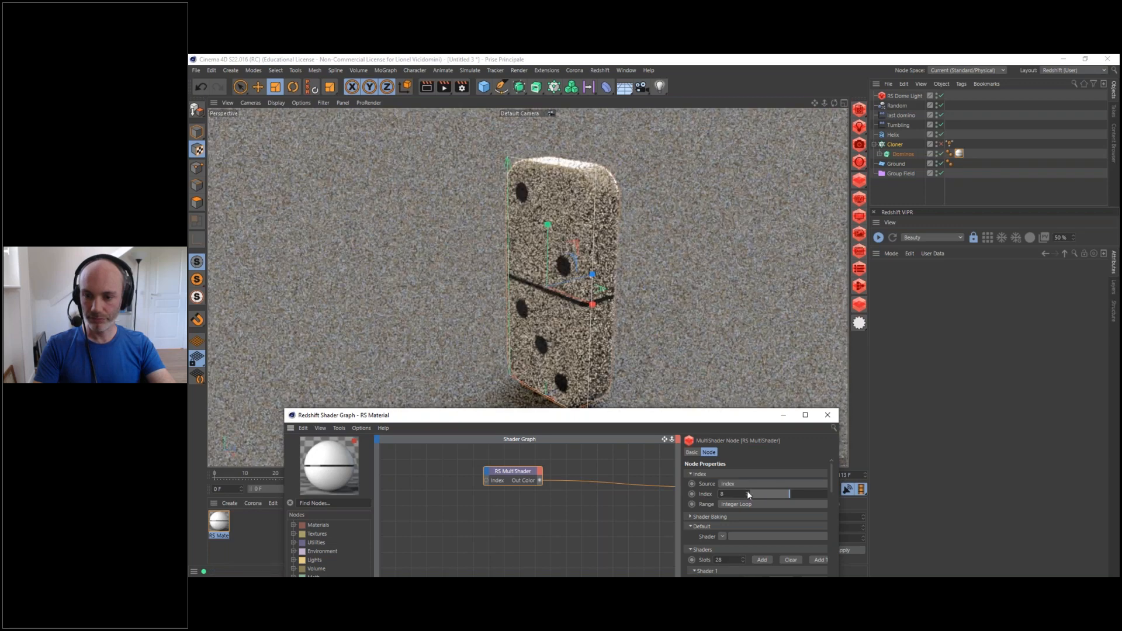
left_click(748, 491)
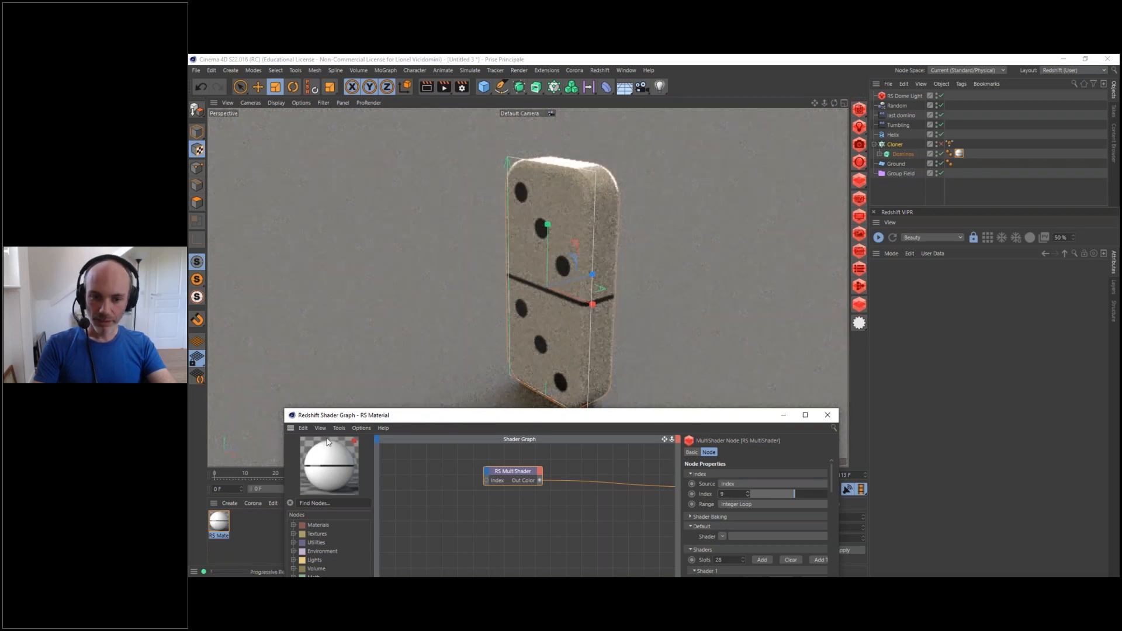
Re-enable the Cloner and frame the whole domino spiral in the rendered view
left_click_drag(478, 416, 765, 434)
left_click(940, 144)
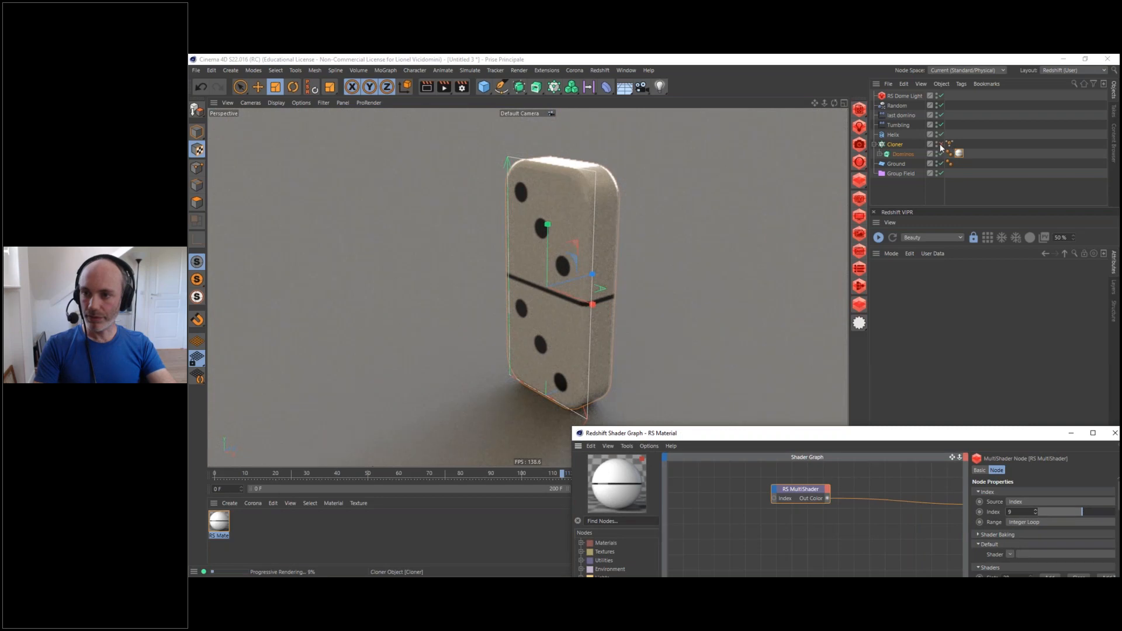
scroll(590, 257, "down", 10)
middle_click_drag(532, 280, 480, 275, "alt")
left_click_drag(479, 271, 571, 293, "alt")
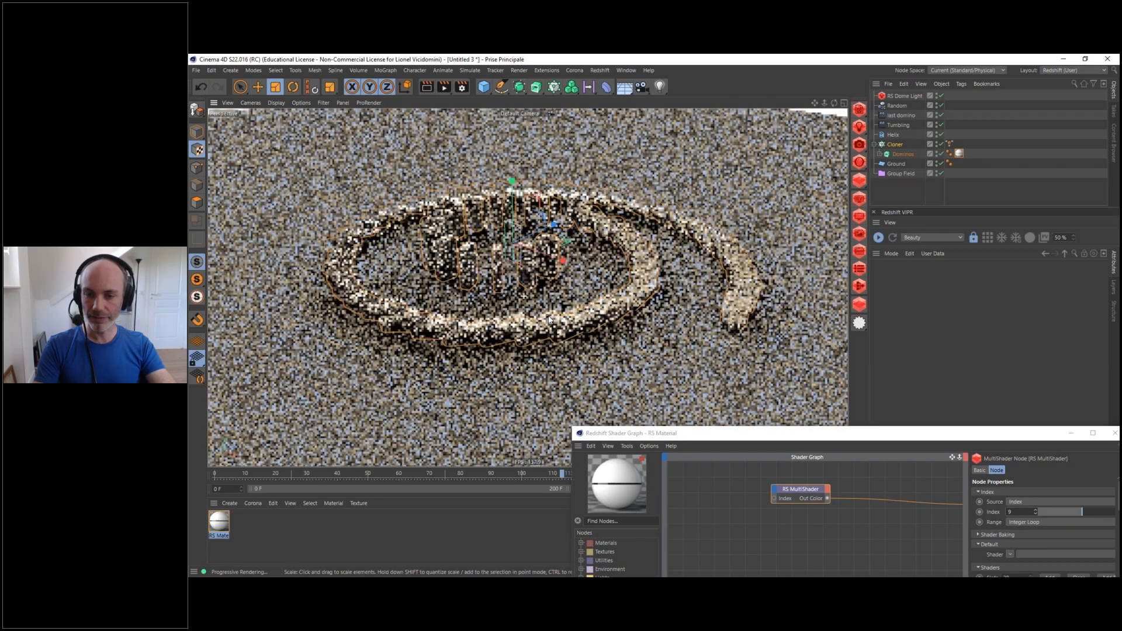
right_click_drag(571, 293, 818, 367, "alt")
Try MoGraph ID as the MultiShader's index Source and check the faces across the rendered spiral
left_click_drag(818, 433, 678, 248)
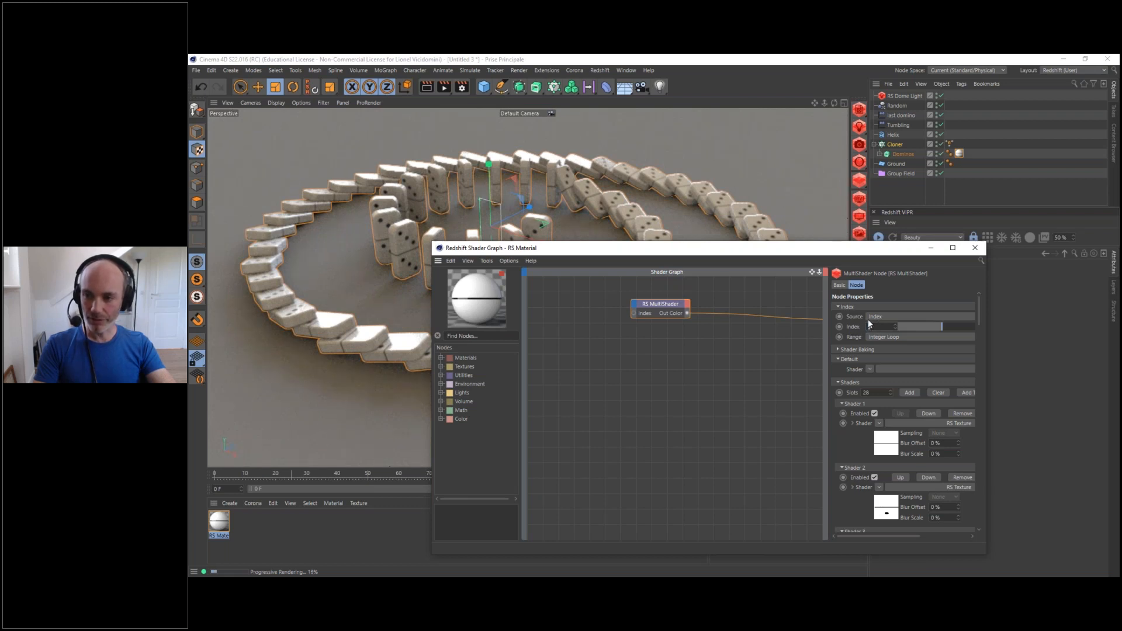
left_click(882, 318)
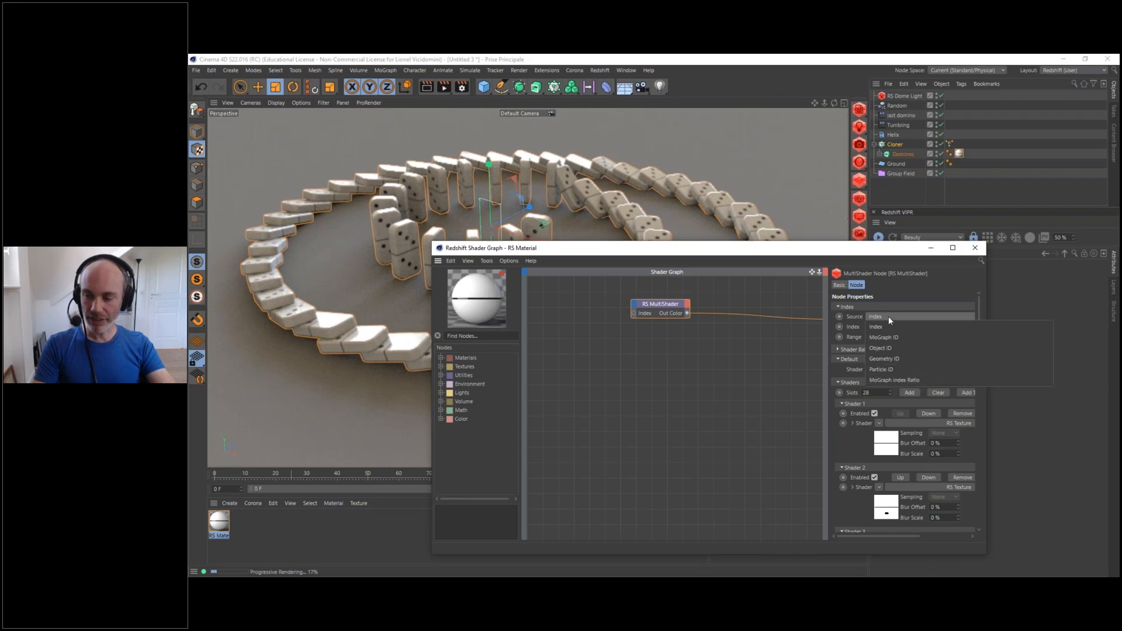
left_click(892, 337)
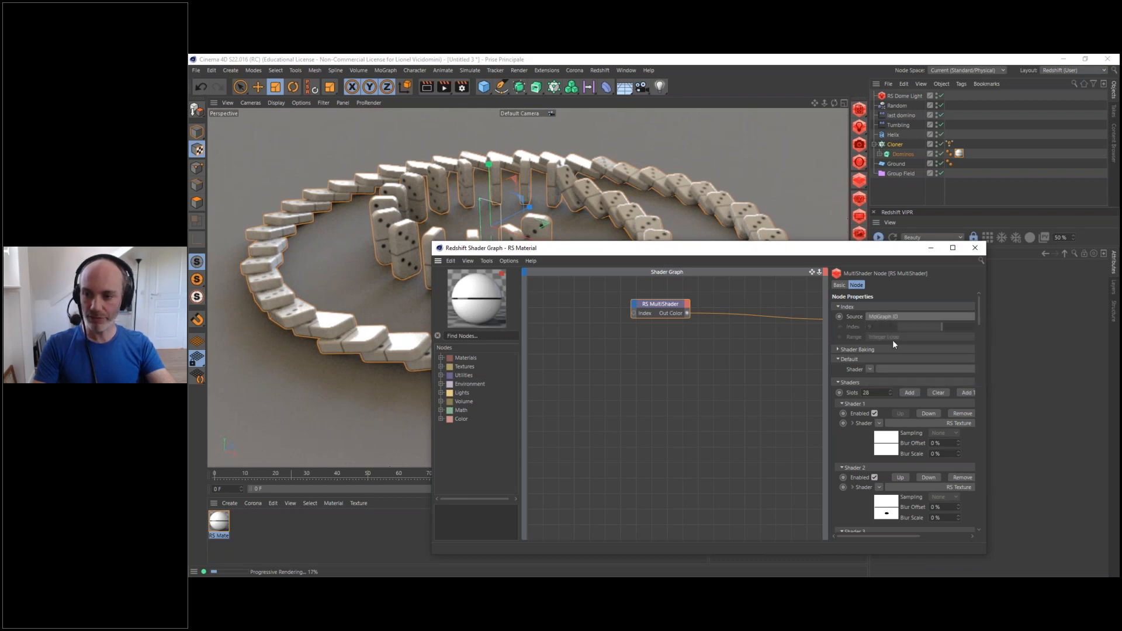
left_click_drag(512, 241, 613, 352)
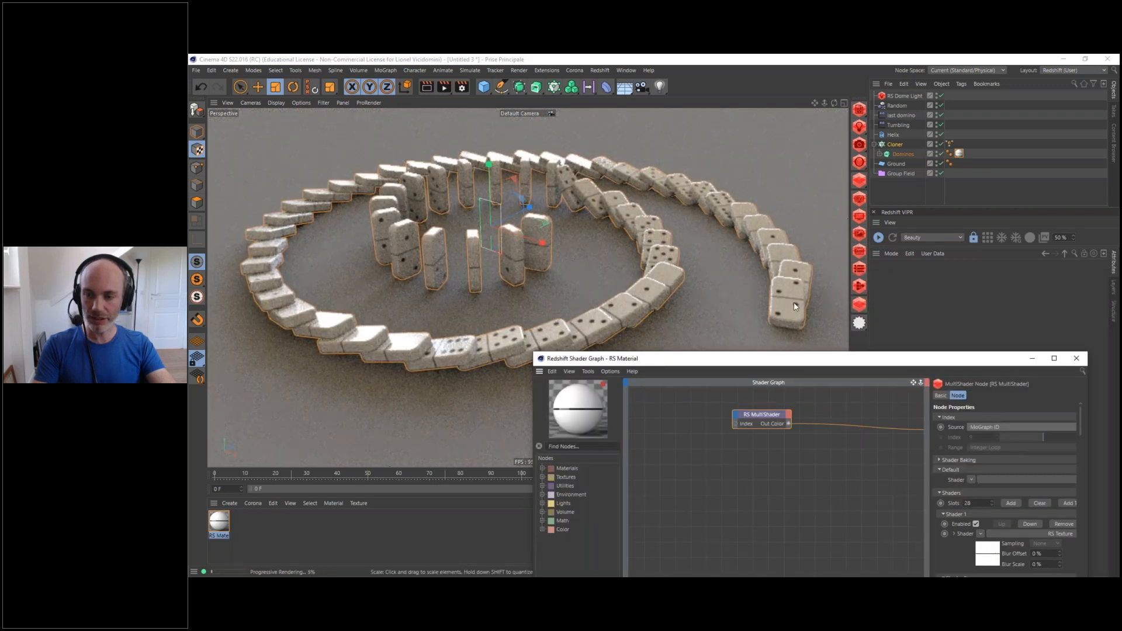
left_click_drag(798, 360, 782, 345)
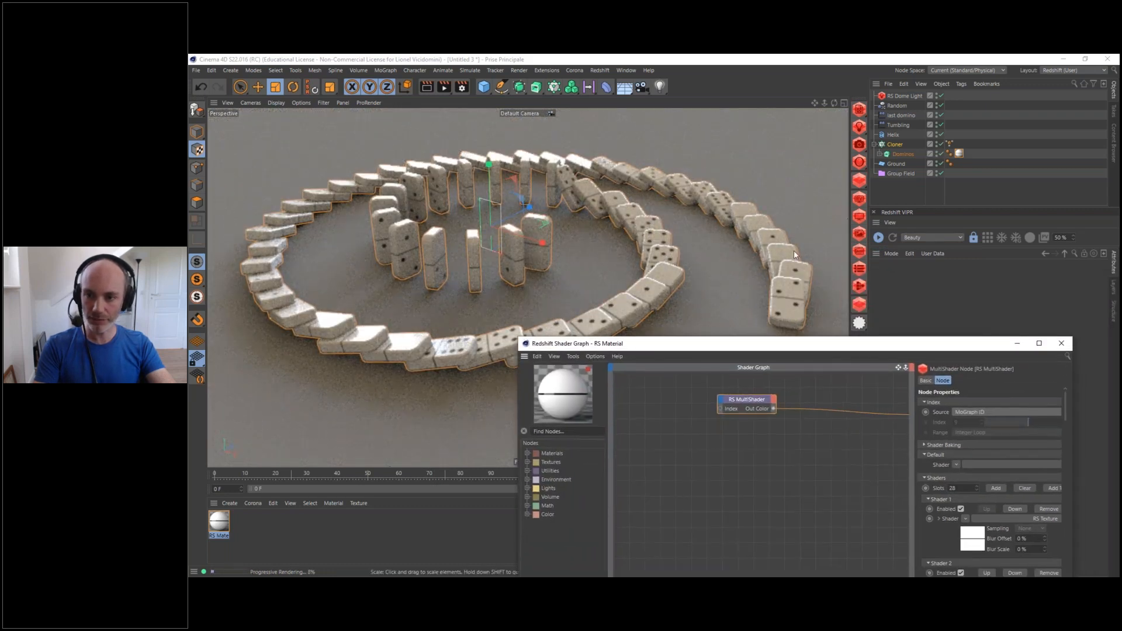
Set the MultiShader's index Source to Geometry ID, check the rendered dominoes, and close the shader graph
left_click_drag(954, 346, 874, 206)
left_click(918, 273)
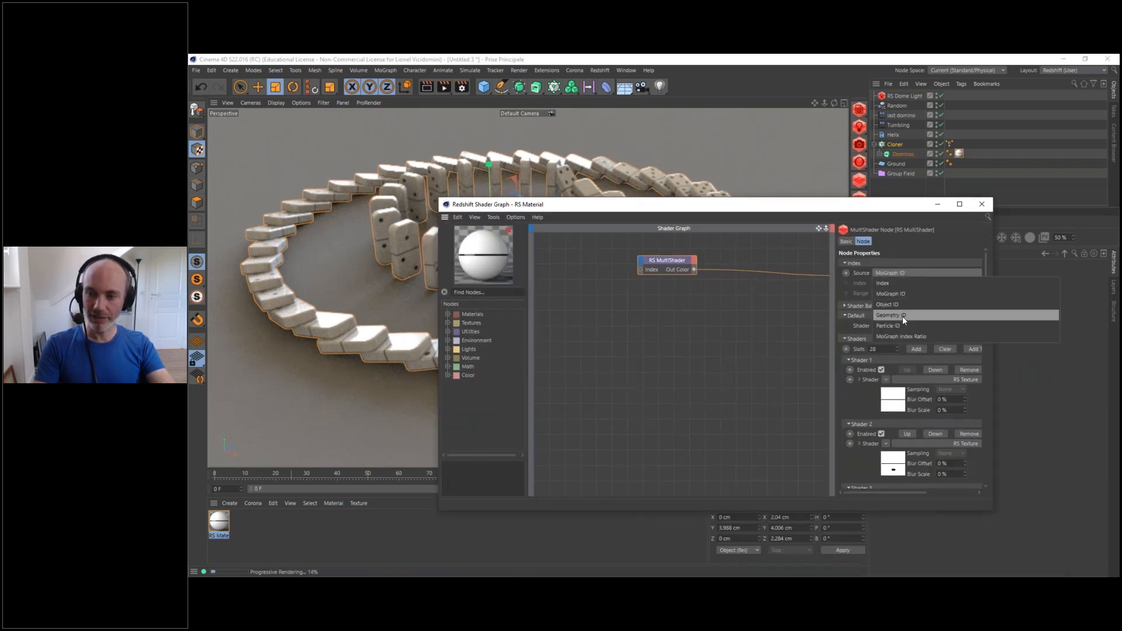
left_click(902, 316)
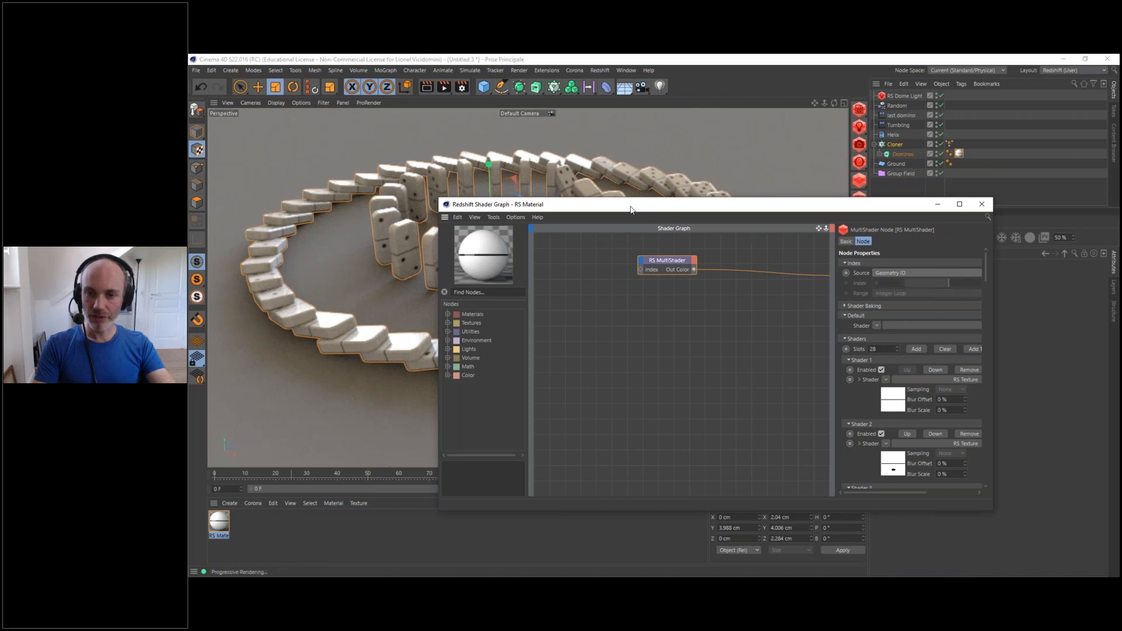
left_click_drag(631, 209, 753, 343)
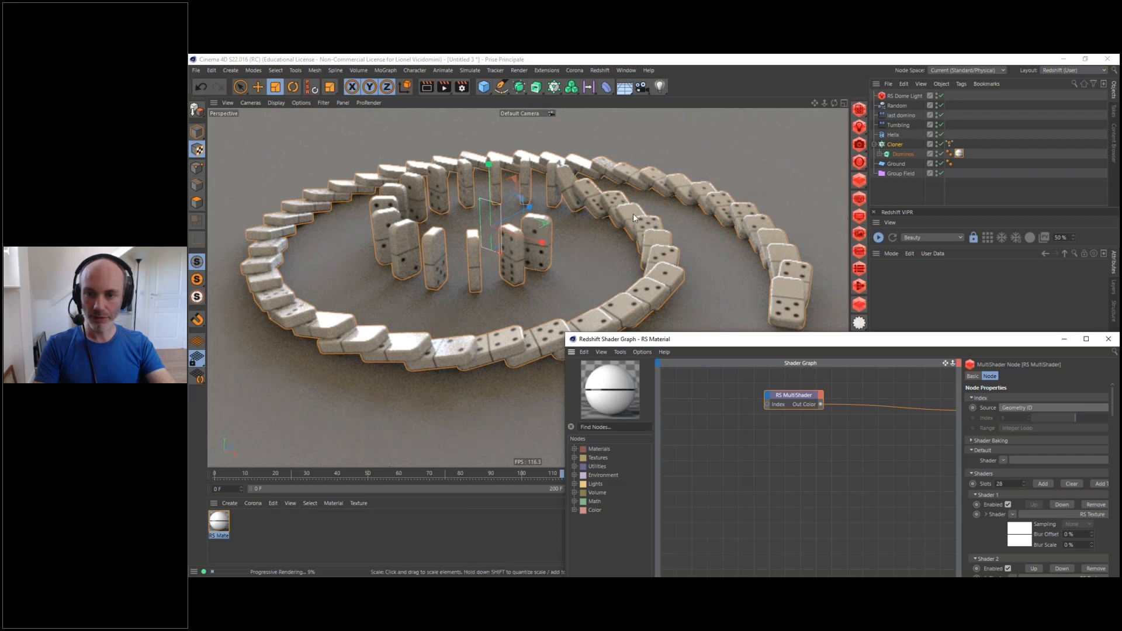
left_click_drag(970, 340, 765, 181)
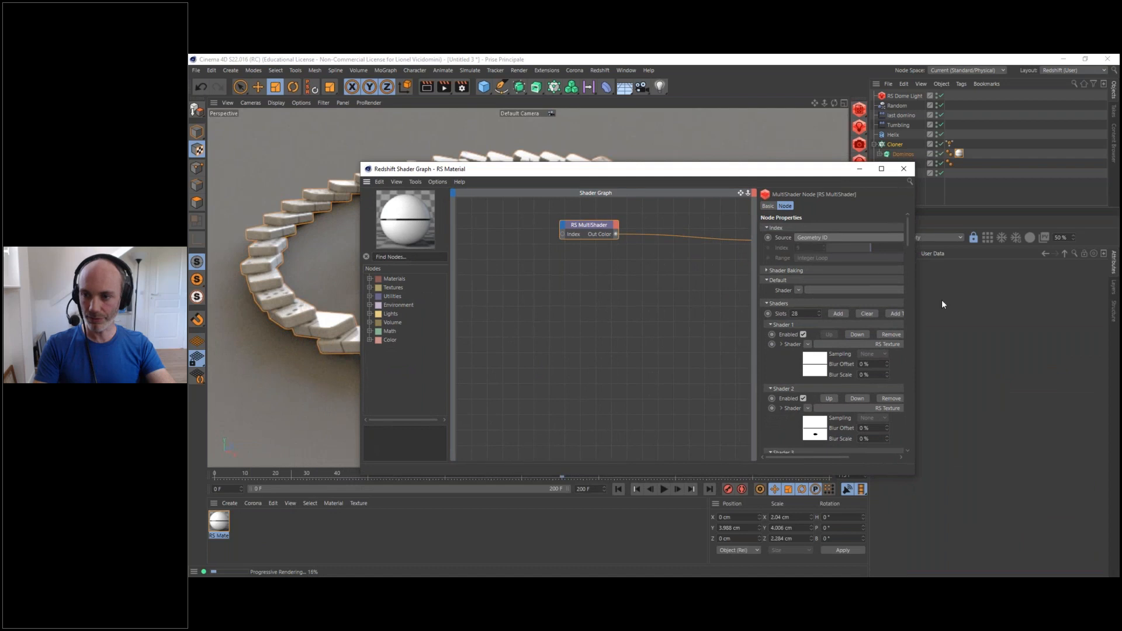
left_click_drag(909, 236, 915, 211)
left_click_drag(777, 172, 838, 300)
left_click(973, 295)
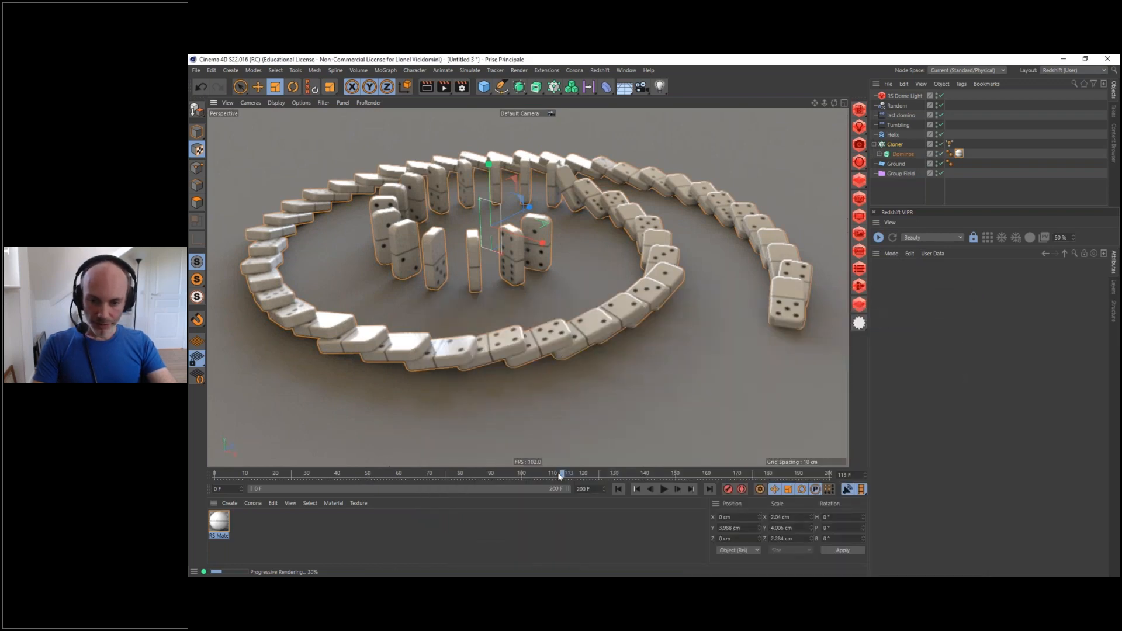
Go to frame 72 and examine the textured dominoes in the live render from several angles
left_click_drag(562, 475, 436, 476)
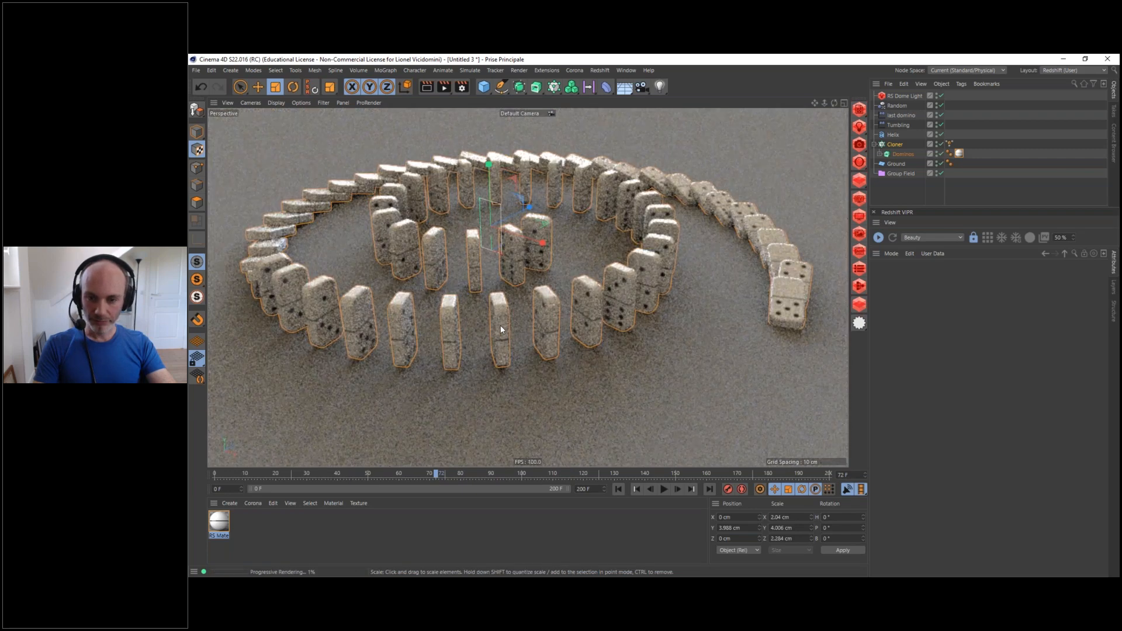
scroll(501, 325, "up", 3)
scroll(452, 329, "down", 3)
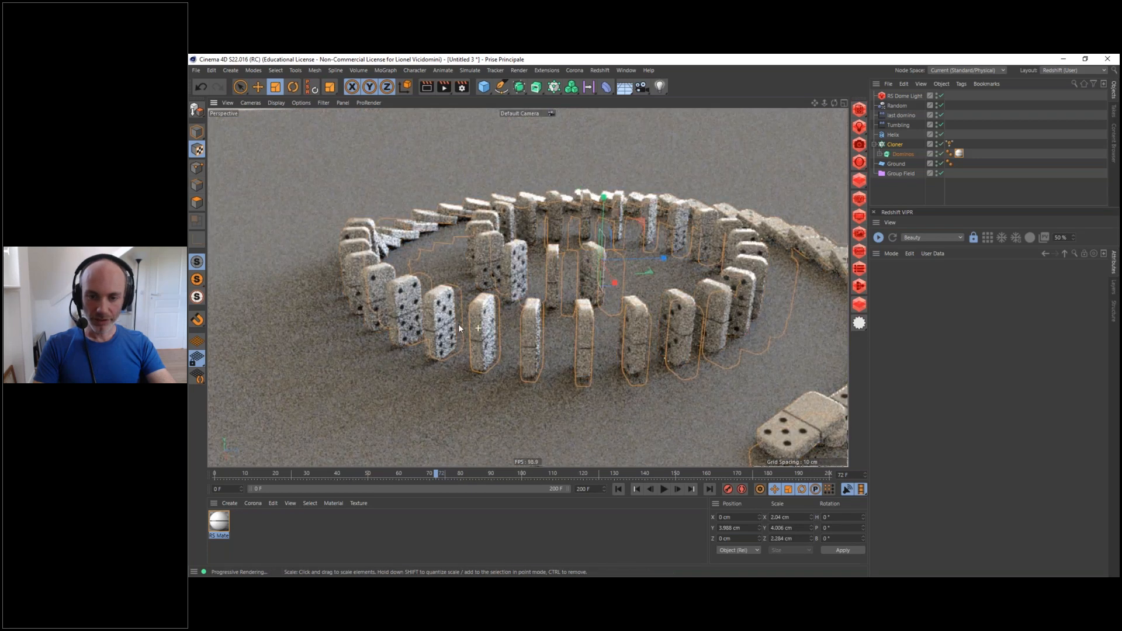
left_click_drag(458, 325, 488, 308, "alt")
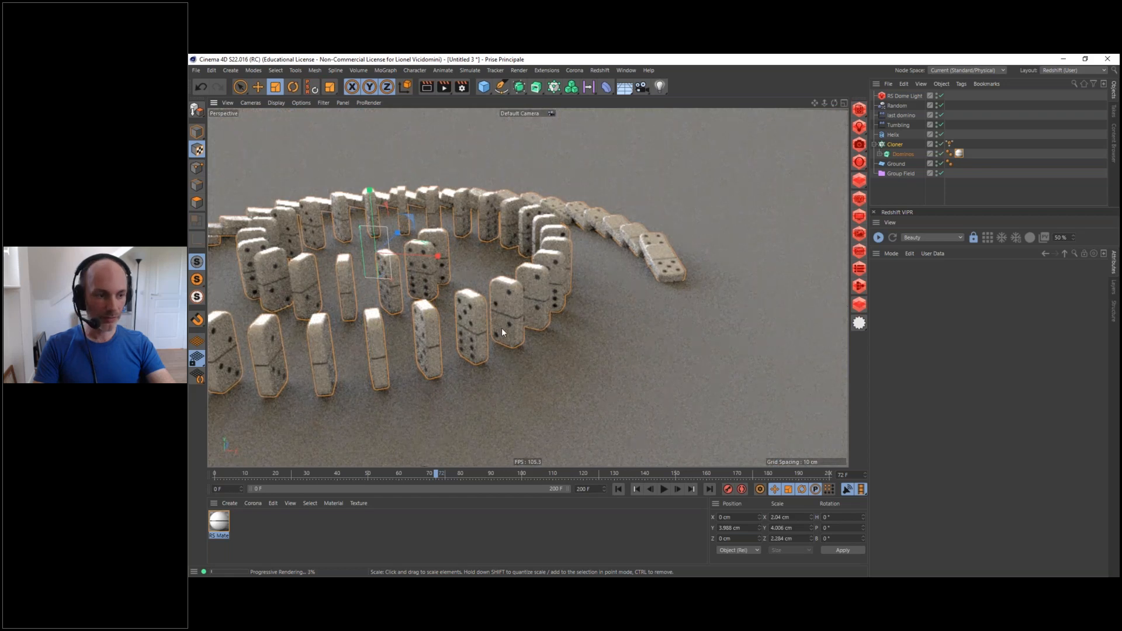
scroll(444, 326, "up", 3)
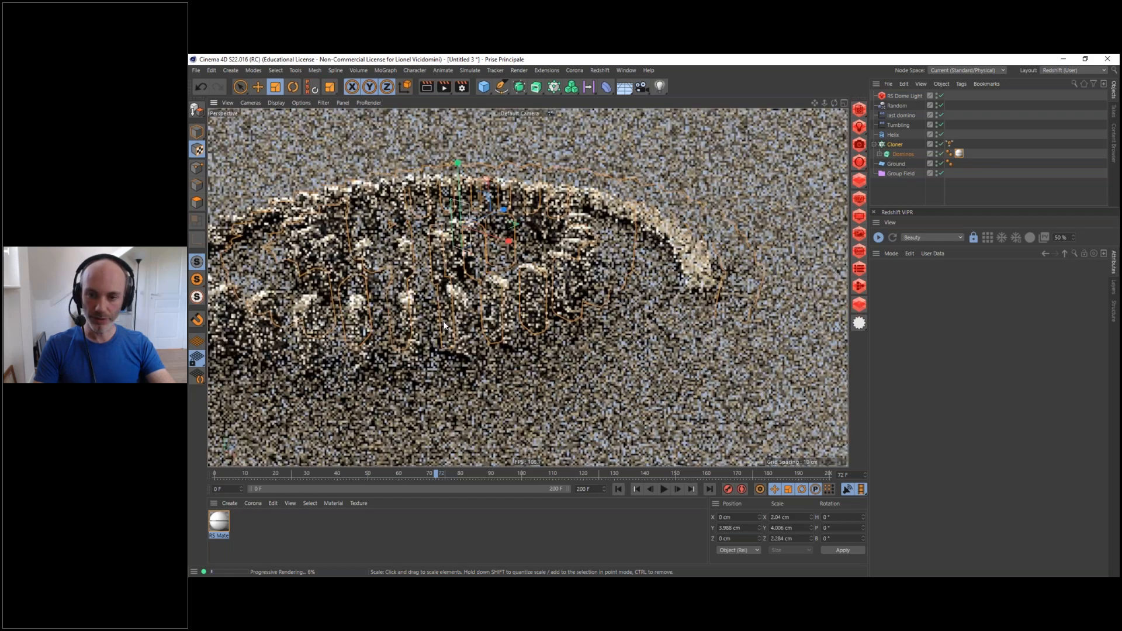
scroll(345, 312, "down", 3)
scroll(644, 326, "up", 3)
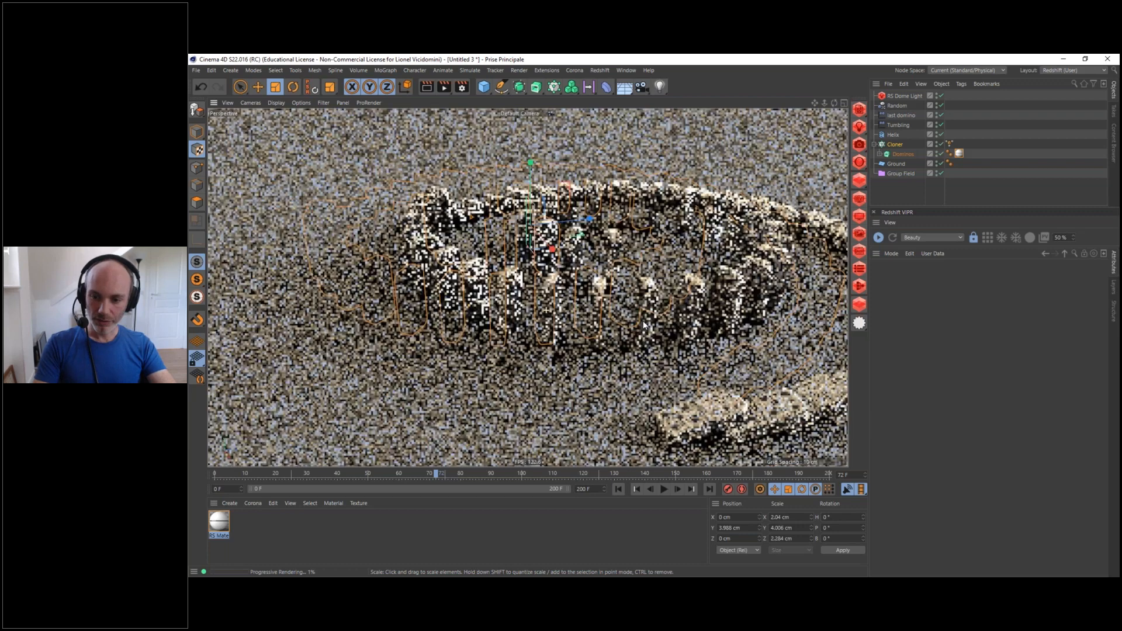
scroll(644, 326, "down", 3)
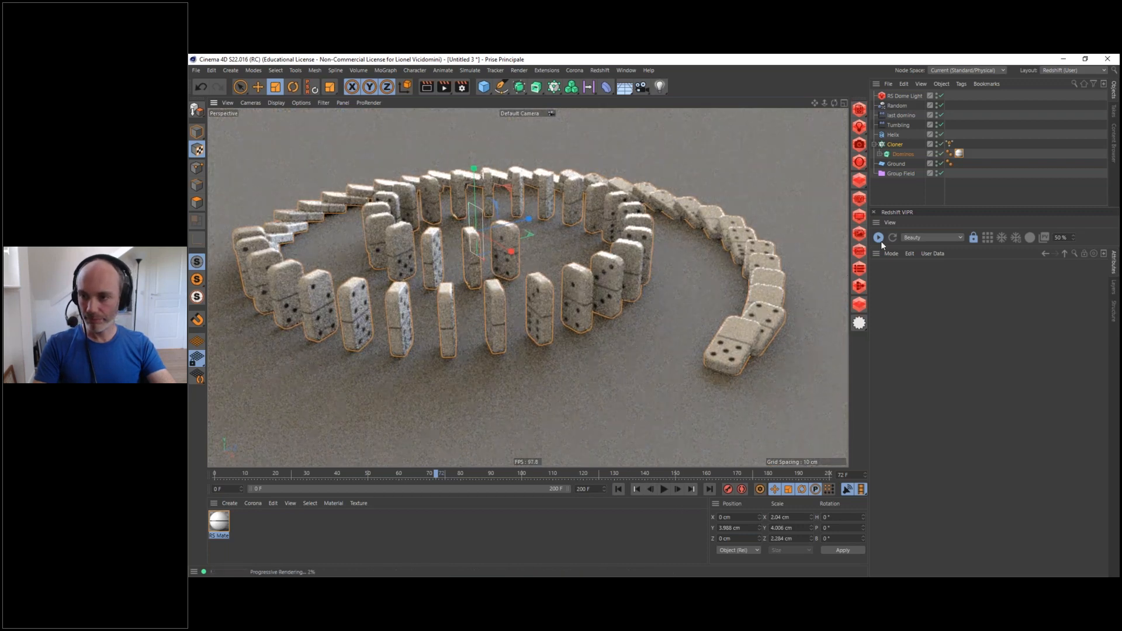
Enable the Start Cap polygon selection C1 on the Dominos extrude and limit its material tag to C1, checking the live render
left_click(878, 238)
left_click(959, 154)
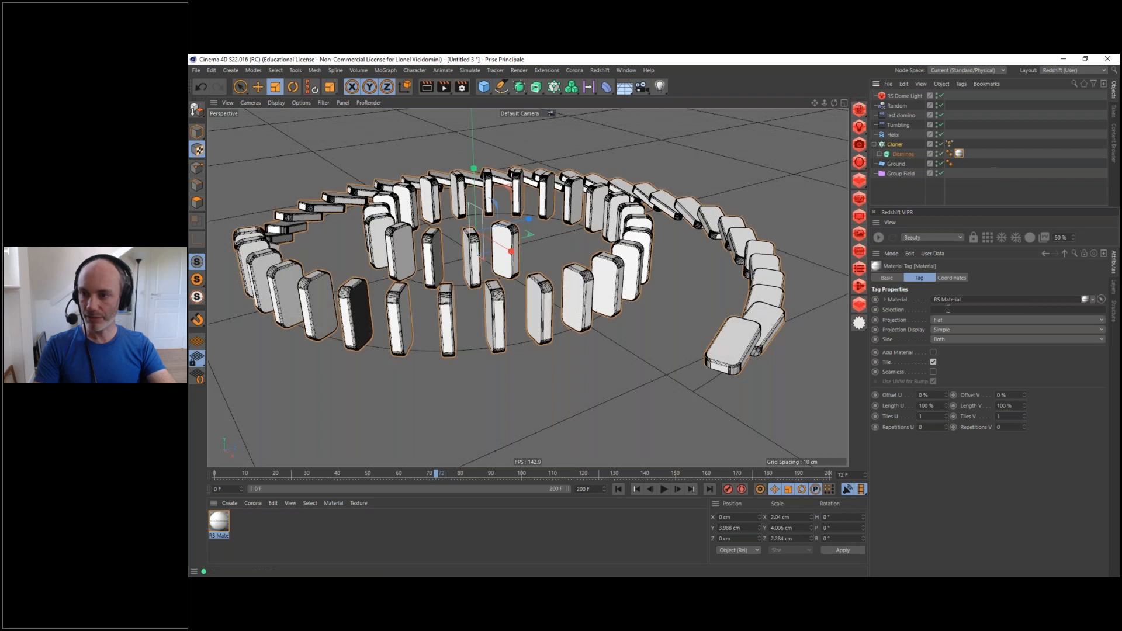
left_click(902, 155)
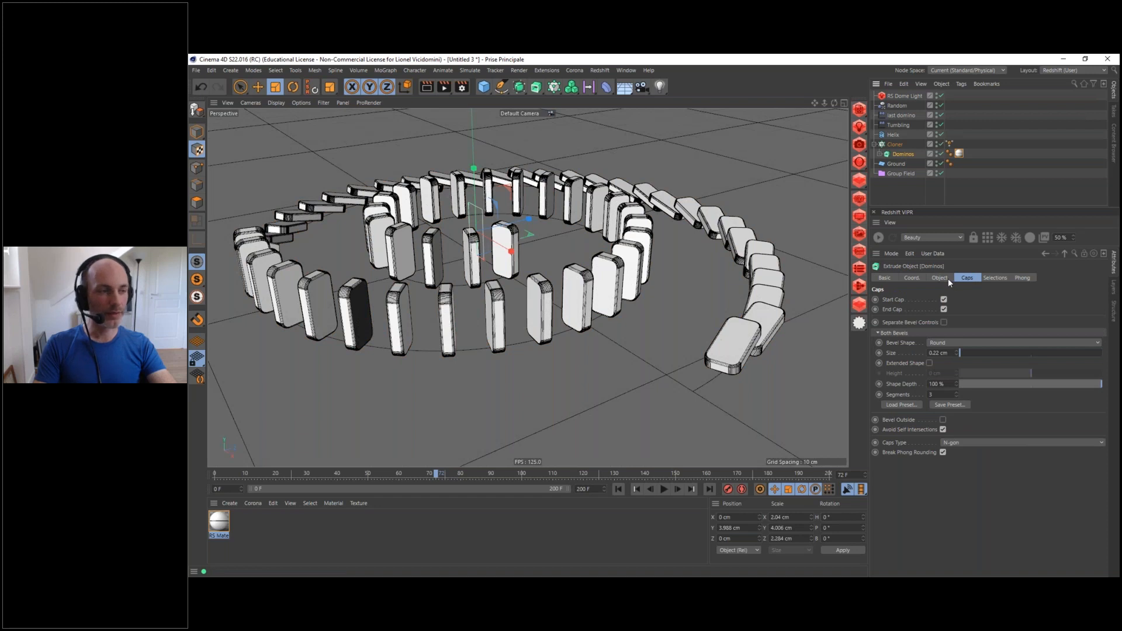
left_click(998, 279)
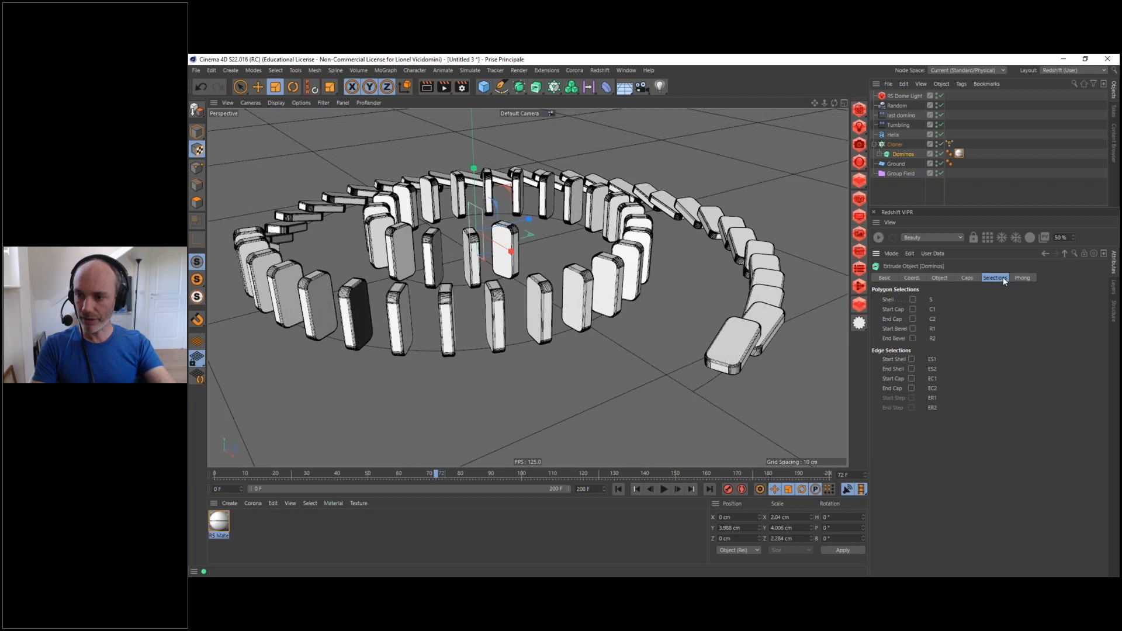
left_click(912, 309)
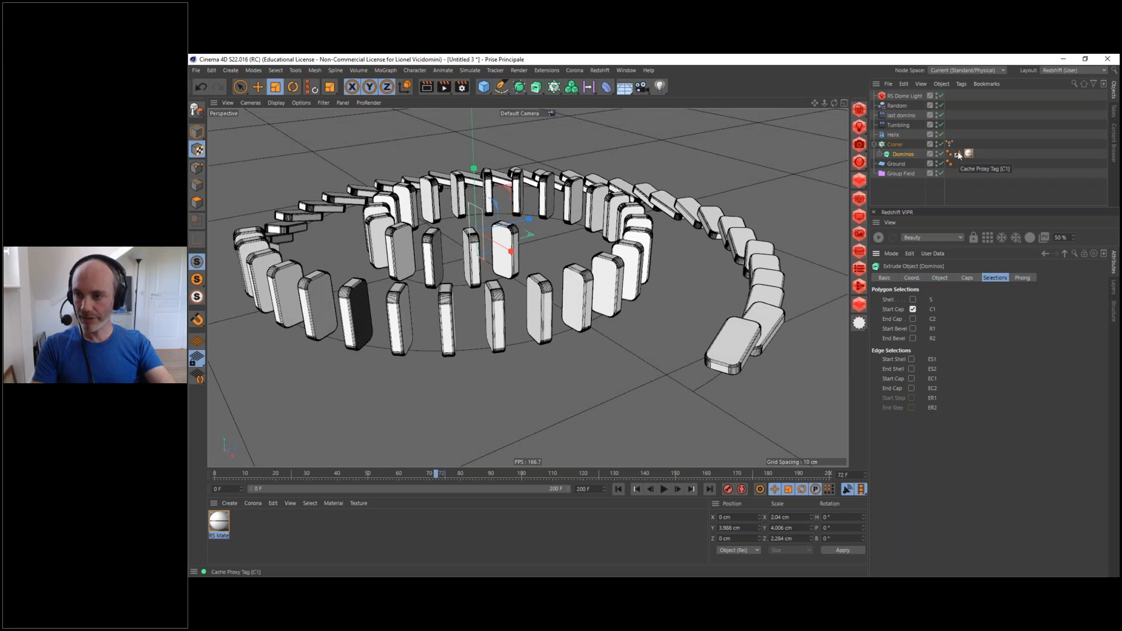
left_click(968, 153)
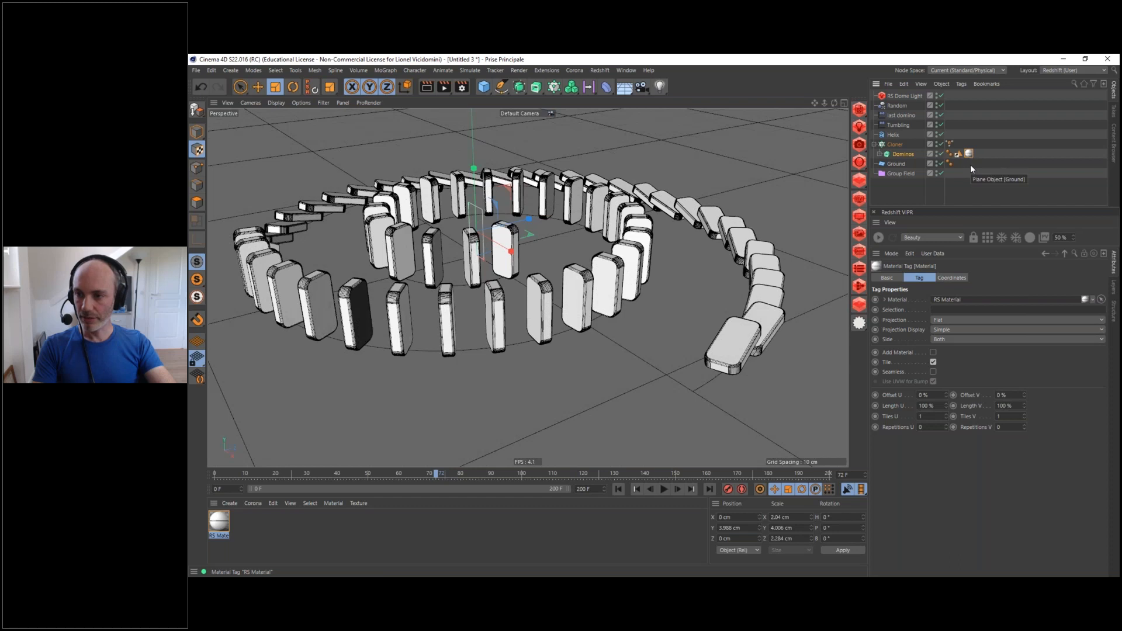
left_click_drag(959, 155, 958, 310)
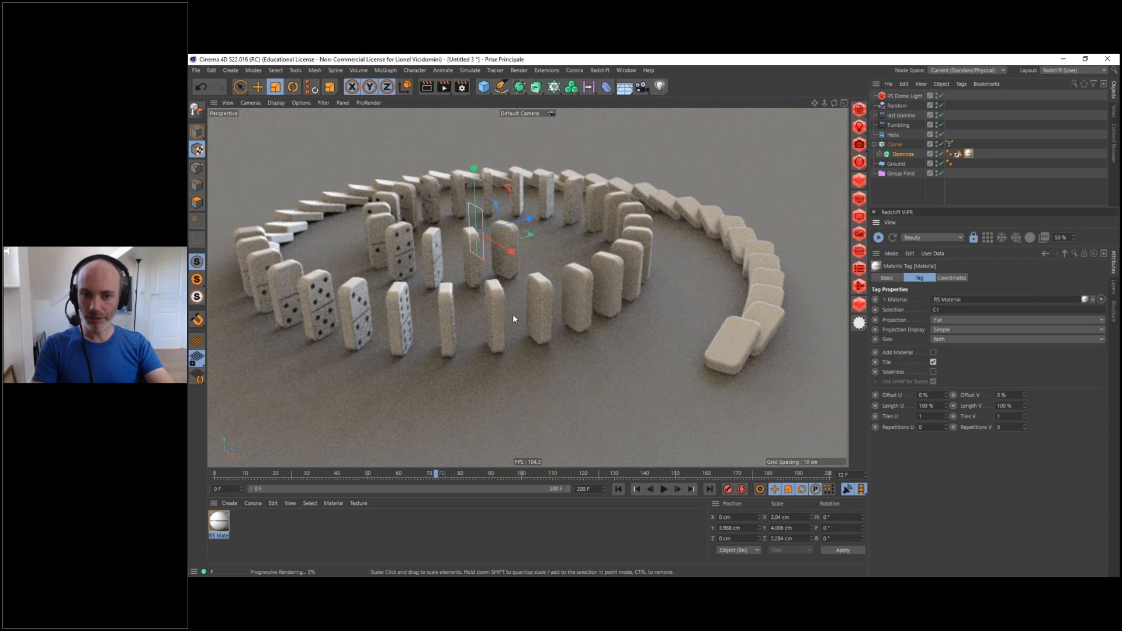
left_click_drag(500, 309, 443, 297, "alt")
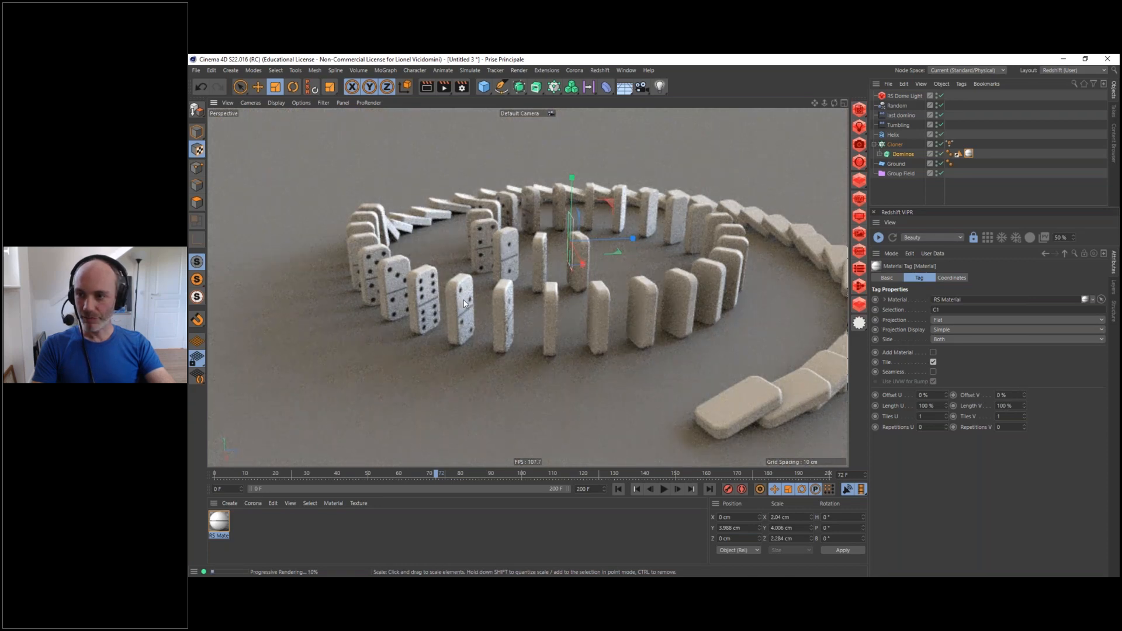
Disable the Dominos extrude's Start Cap selection, limit its material tag to C2, and check the rendered faces
left_click(901, 154)
left_click(989, 277)
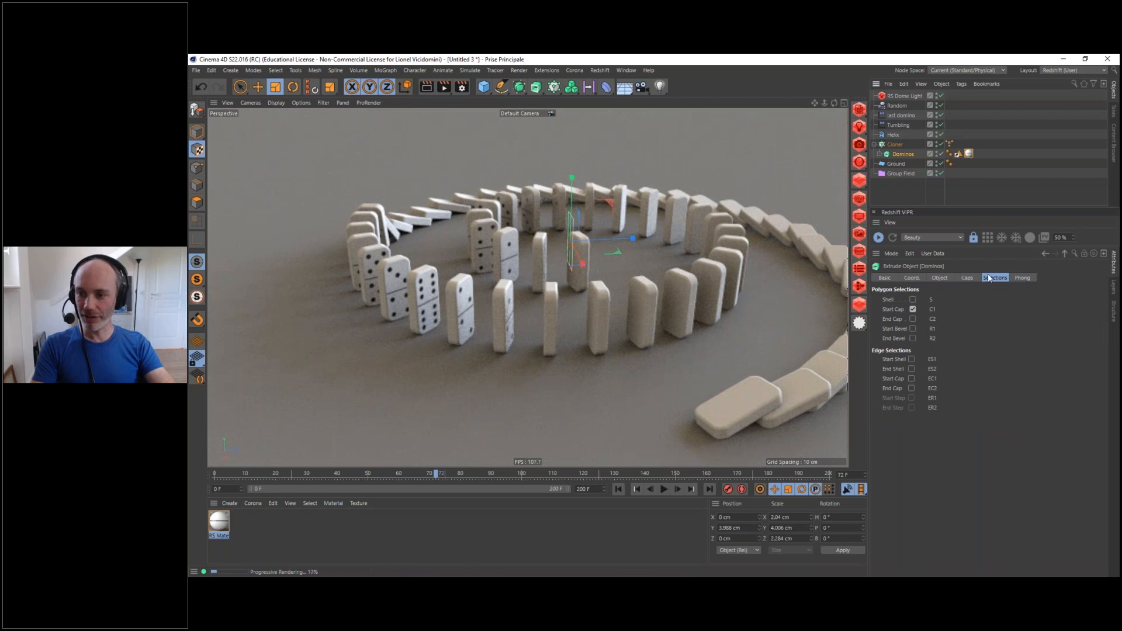
left_click(913, 309)
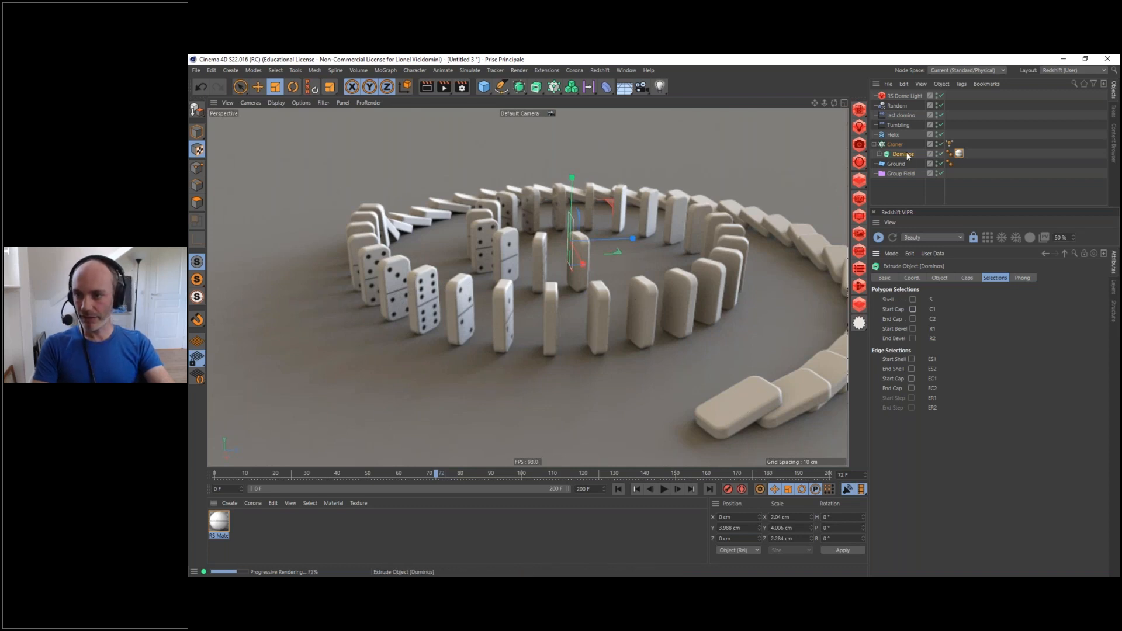
left_click(960, 154)
left_click_drag(947, 310, 838, 296)
type("C2")
key("Return")
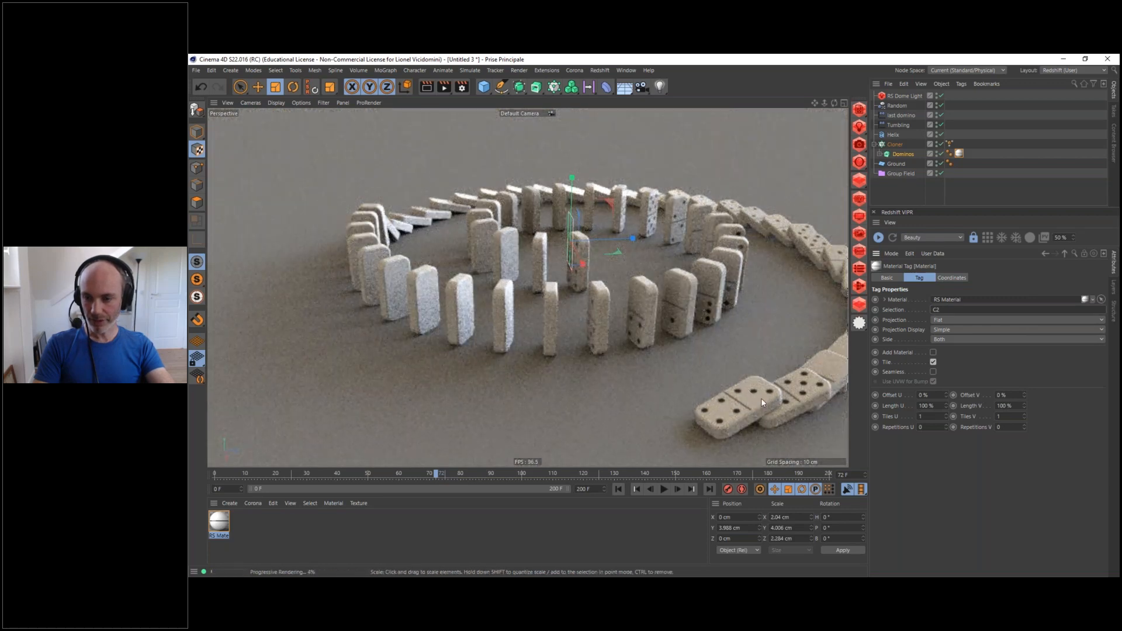
left_click_drag(751, 405, 774, 403, "alt")
middle_click_drag(741, 375, 717, 320, "alt")
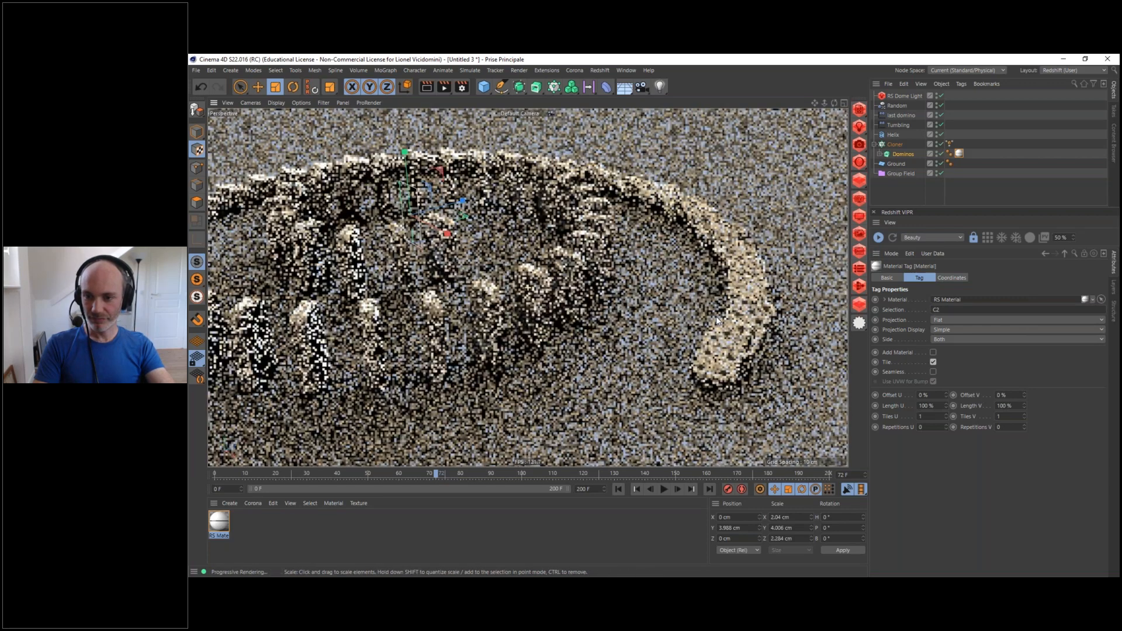
right_click_drag(716, 321, 669, 319, "alt")
mouse_move(668, 319)
left_mouse_down("alt")
mouse_move(622, 314)
mouse_move(646, 328)
mouse_move(662, 303)
left_mouse_up("alt")
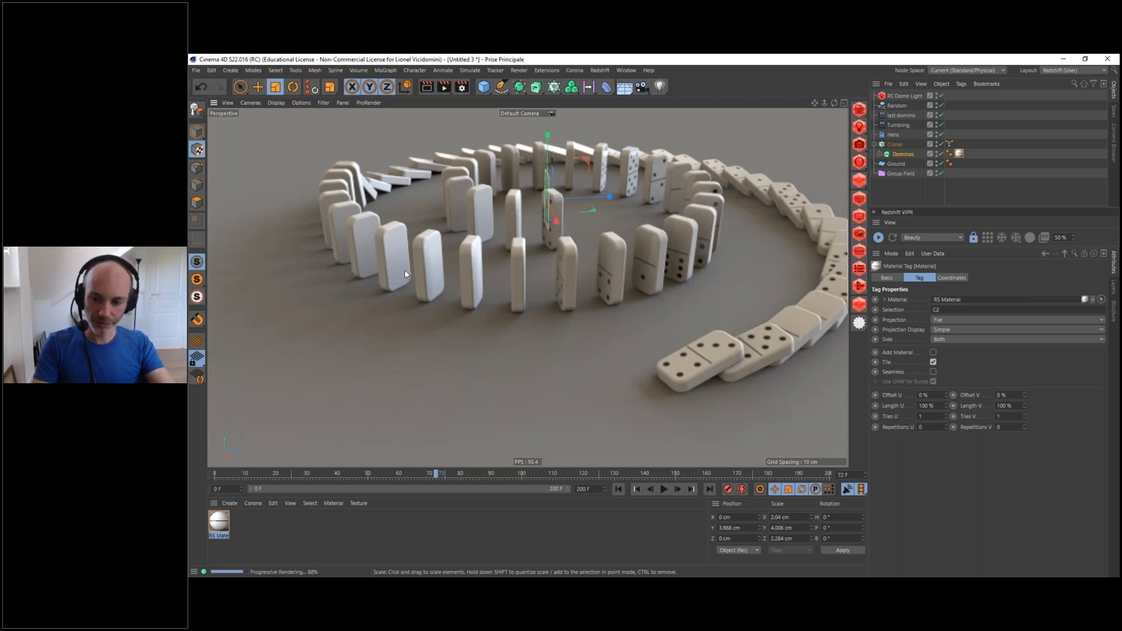
Stop the live render, then duplicate the RS material, naming the original Face and the copy Dominos
left_click(878, 238)
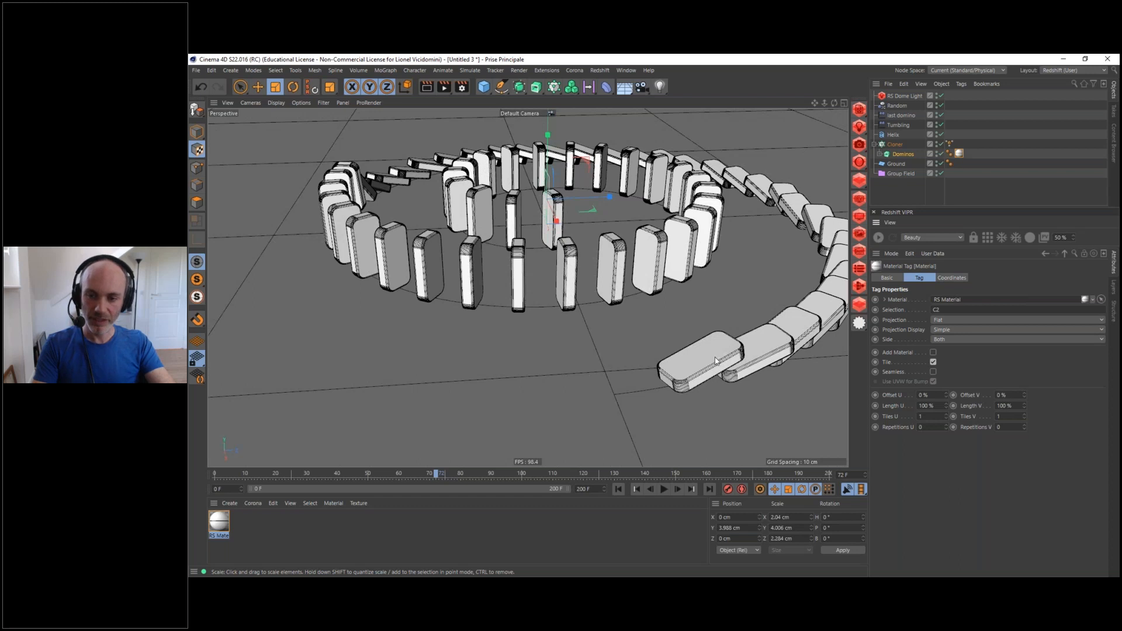
middle_click(697, 356)
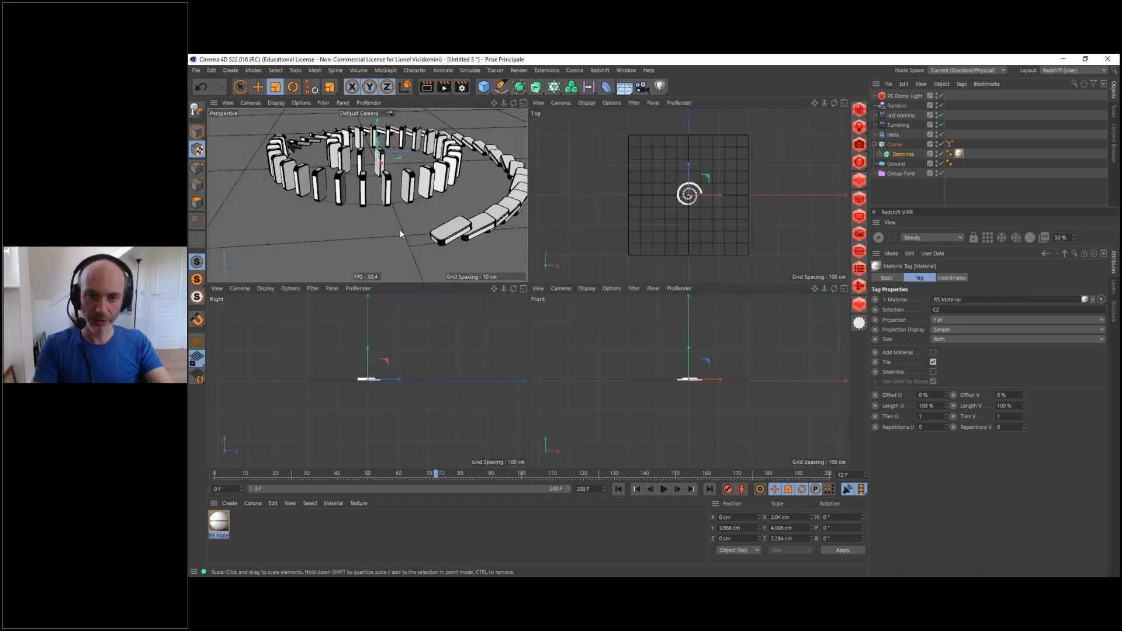
middle_click(399, 229)
left_click(219, 522)
left_click_drag(222, 523, 258, 524, "ctrl")
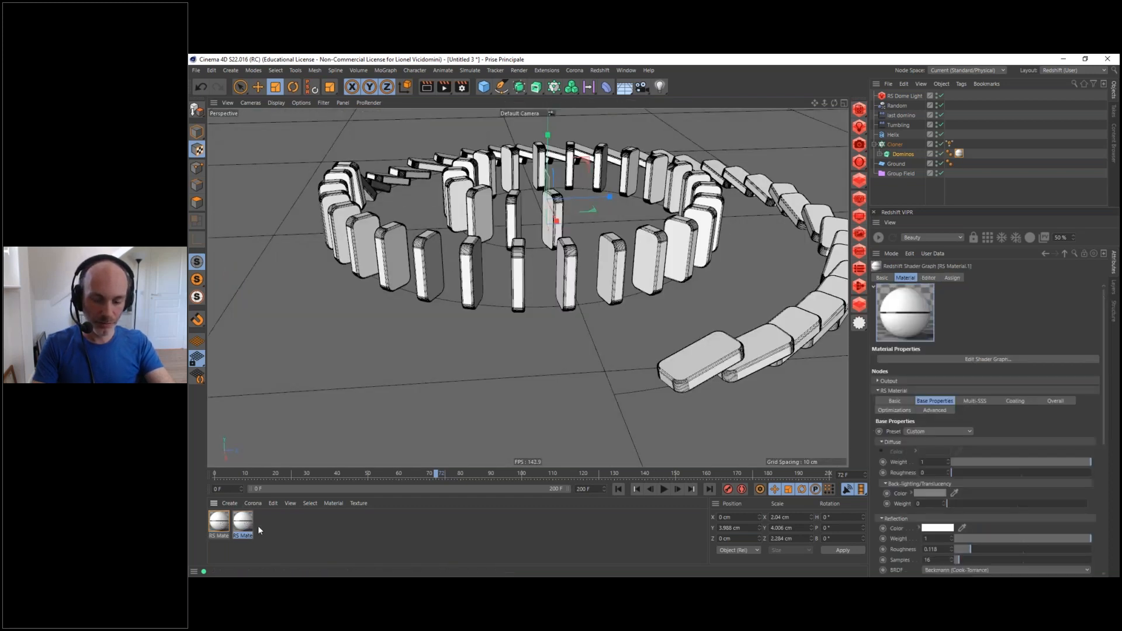
double_click(219, 536)
type("Face")
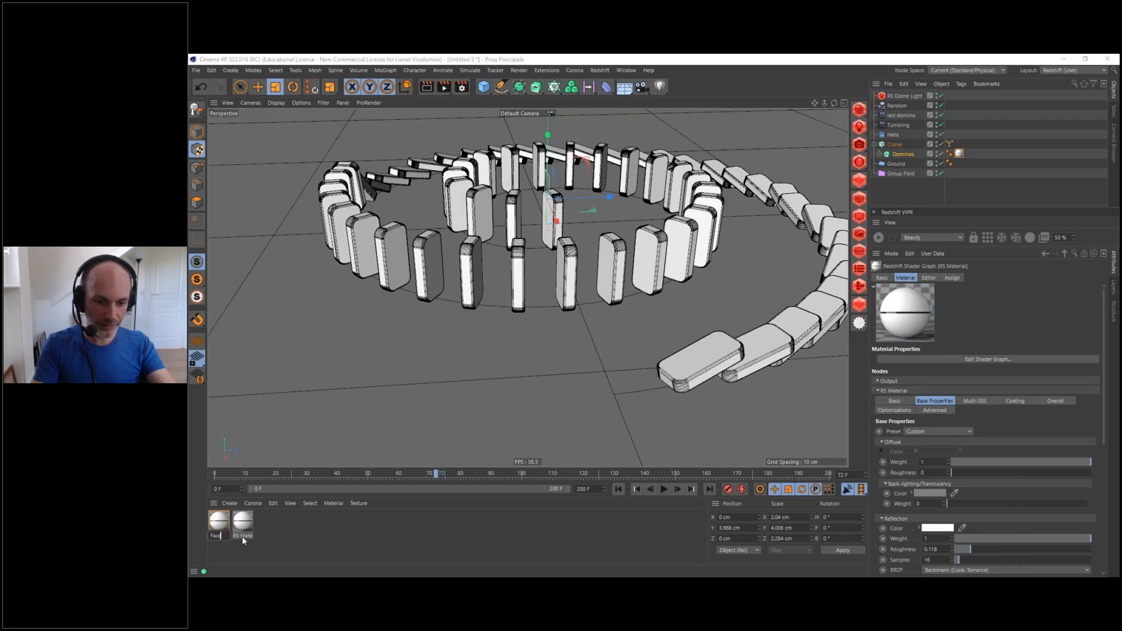
double_click(242, 536)
type("Dom")
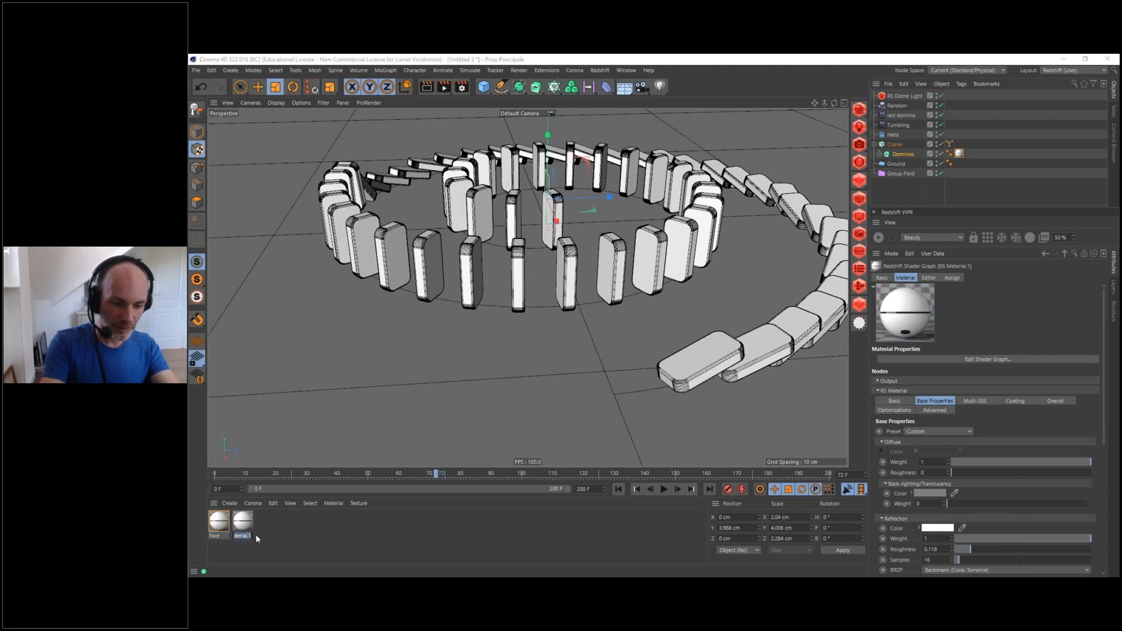
type("inos")
key("Return")
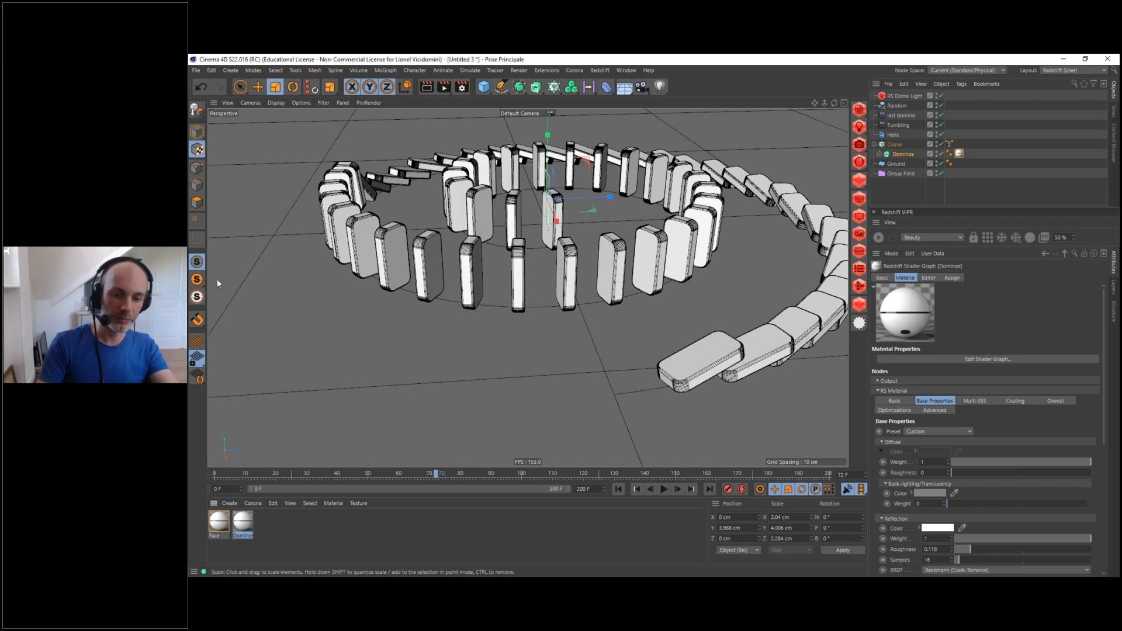
Open the Dominos material's shader graph and delete its RS MultiShader node
left_click(980, 360)
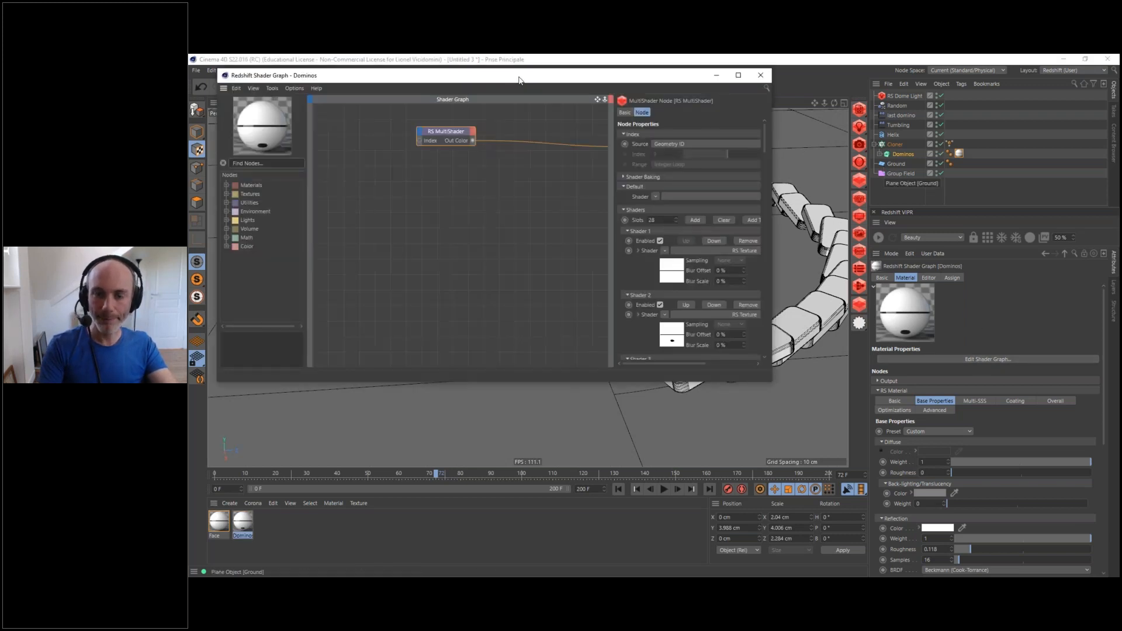
left_click_drag(518, 80, 650, 184)
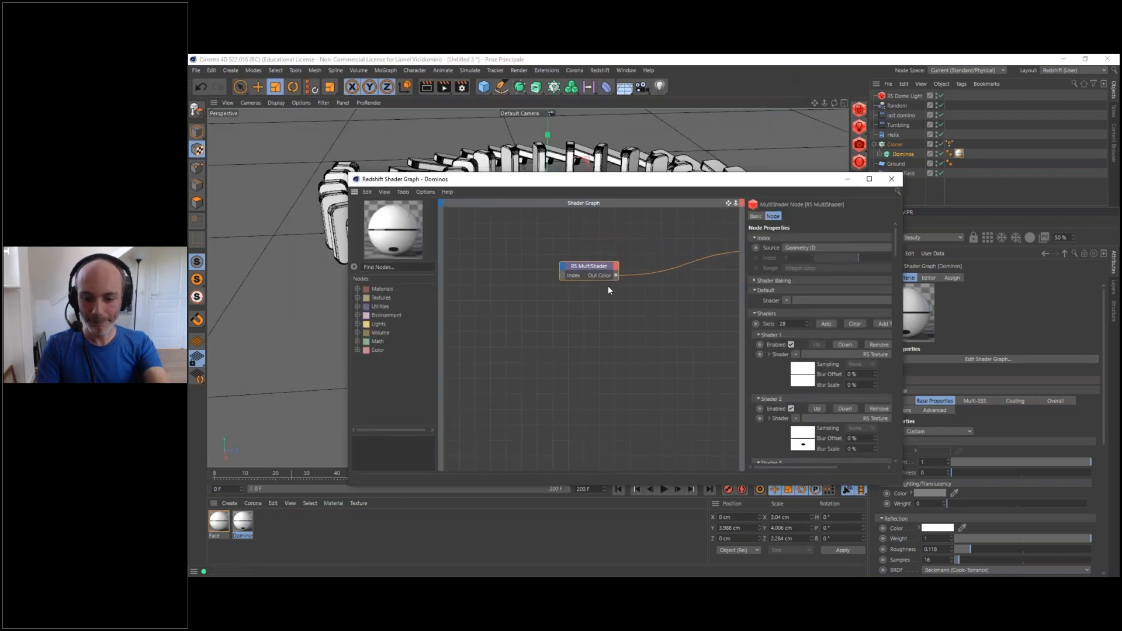
key("Delete")
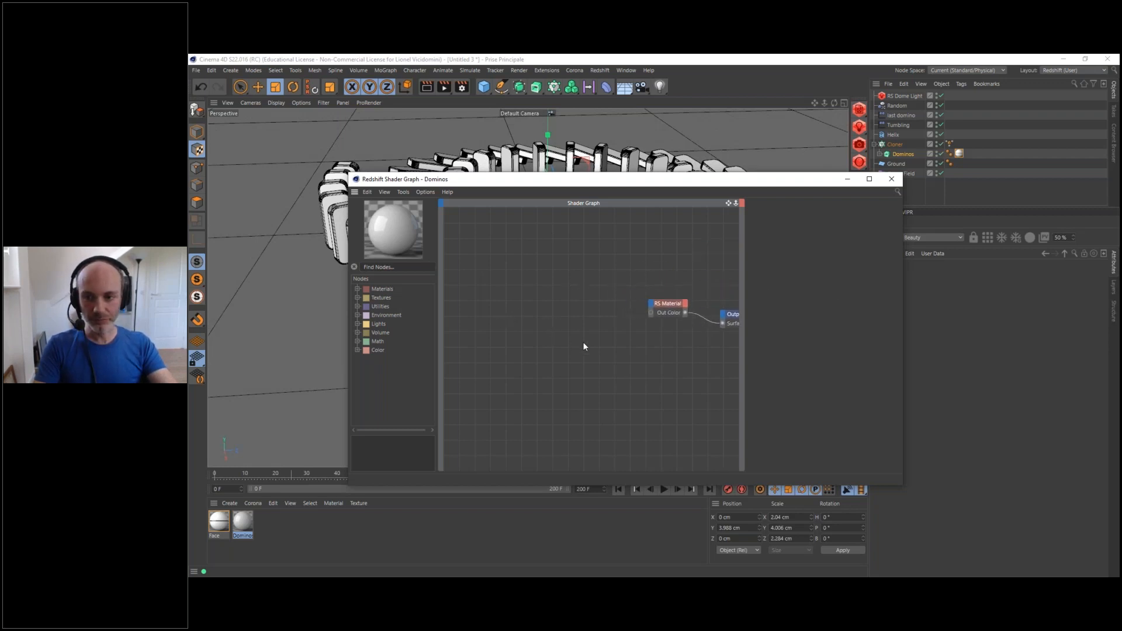
left_click_drag(649, 184, 761, 243)
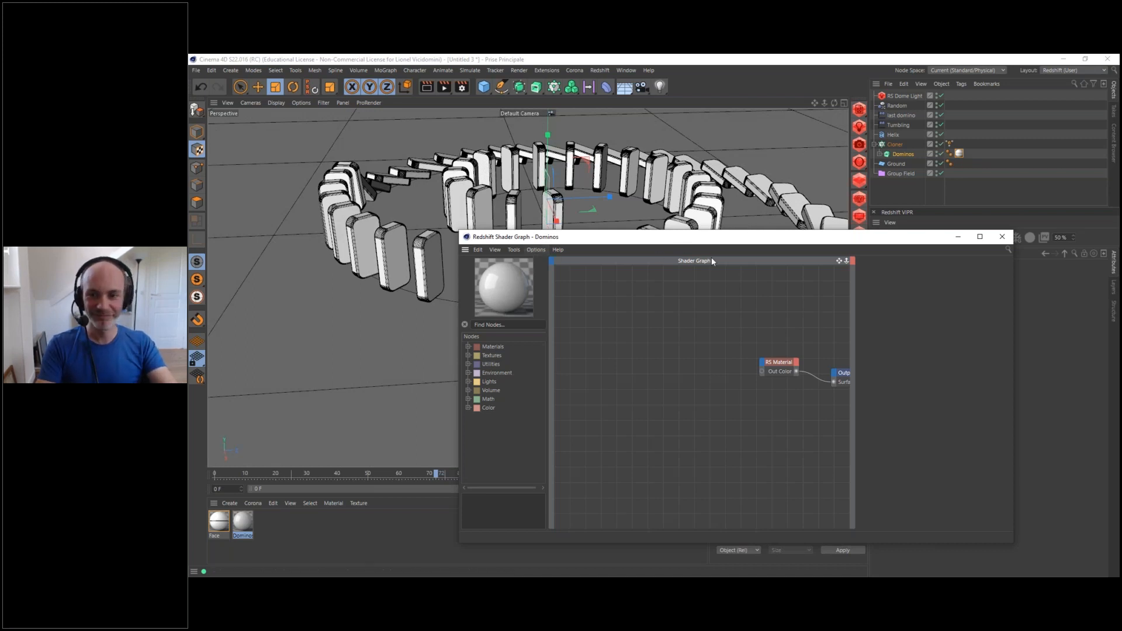
left_click_drag(677, 240, 563, 215)
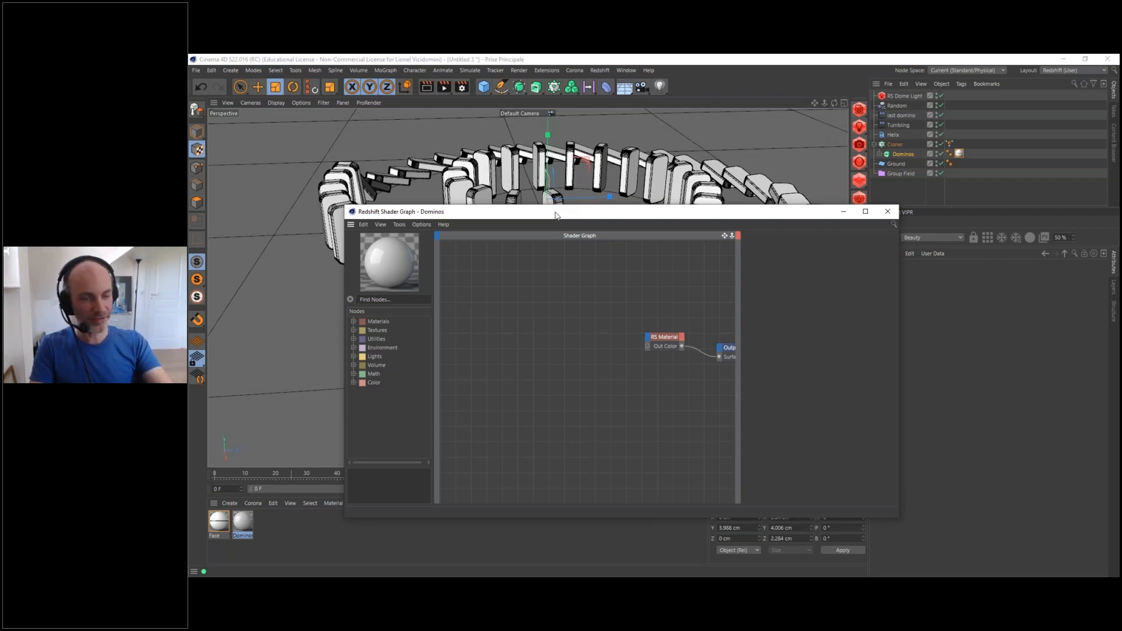
left_click_drag(552, 213, 586, 214)
left_click_drag(738, 211, 897, 210)
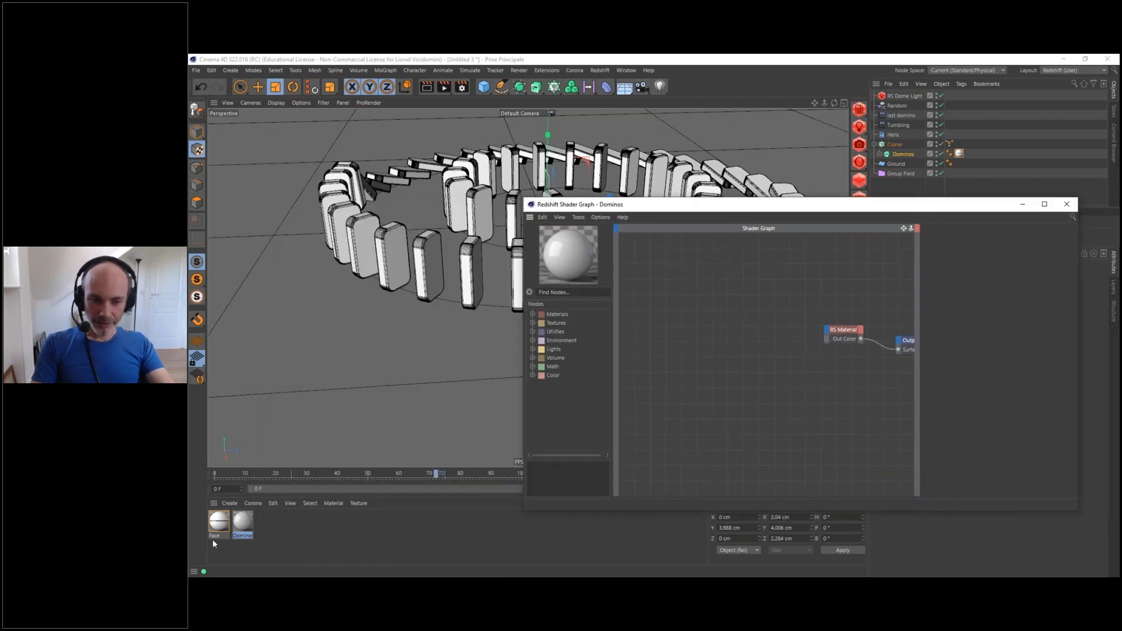
left_click(241, 526)
left_click_drag(847, 210, 746, 220)
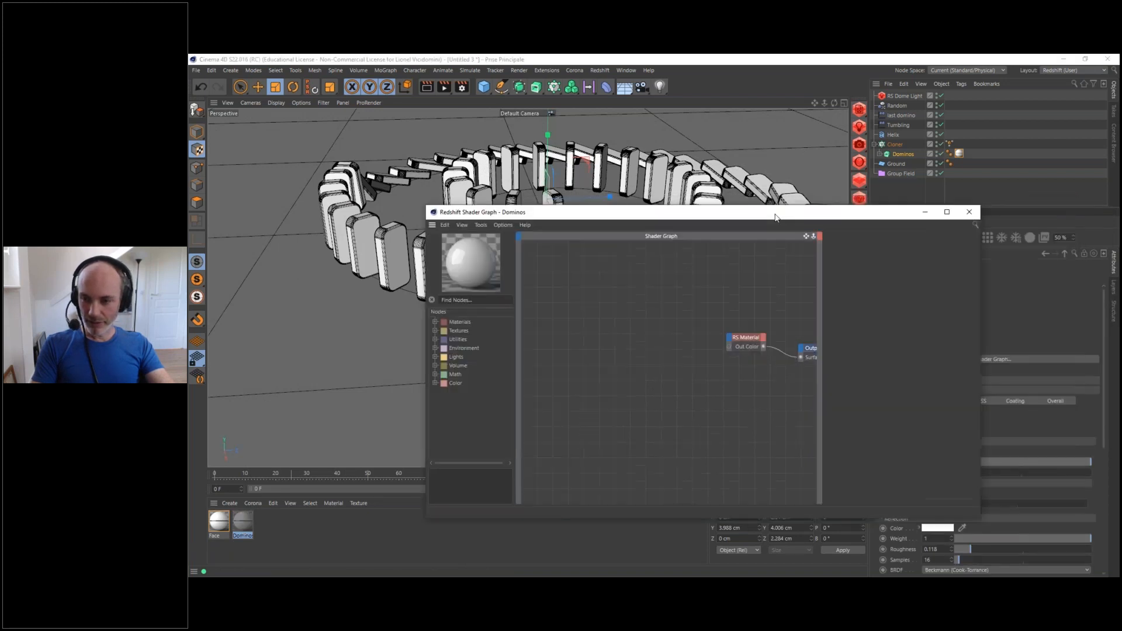
Select the RS Material node in the Dominos shader graph and apply the Dominos material to the Dominos object beneath the Face material
left_click(745, 341)
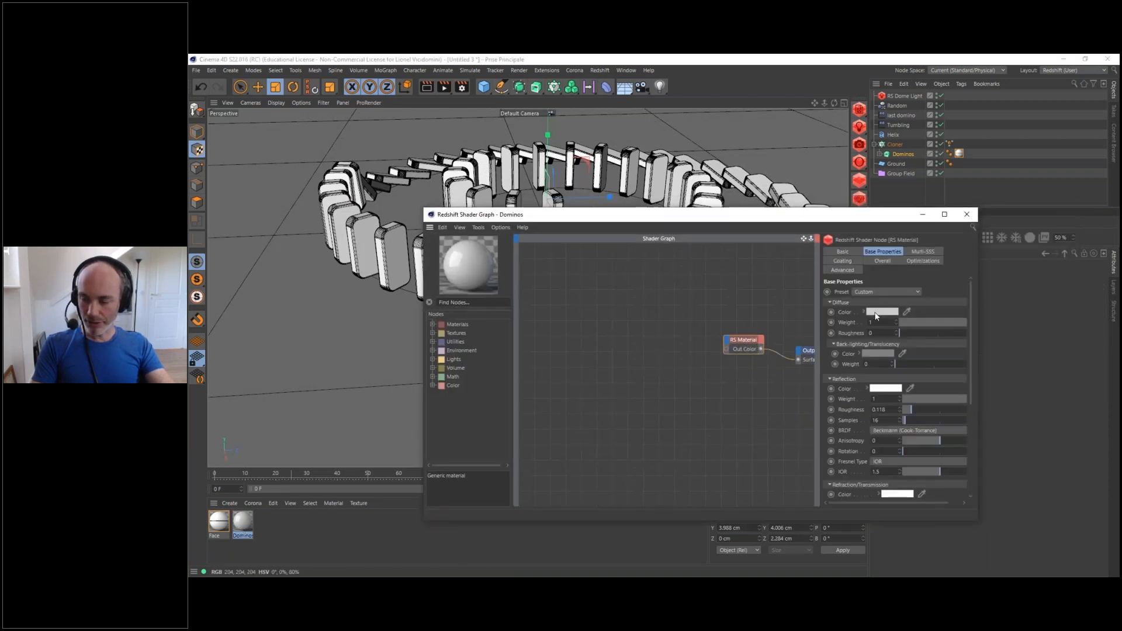
left_click(868, 313)
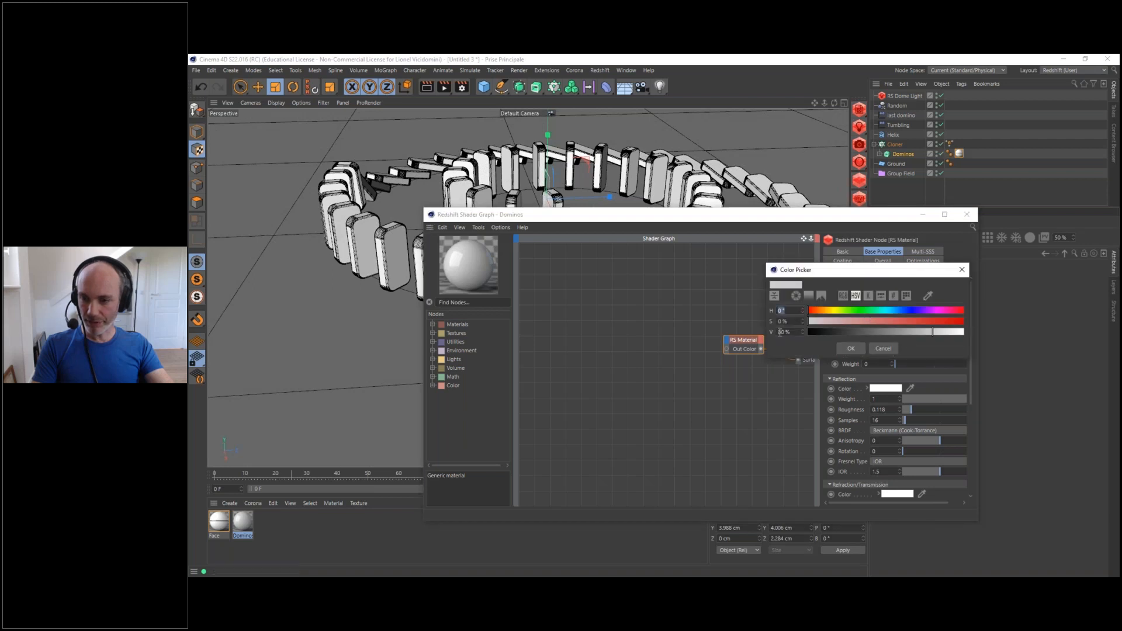
left_click(888, 349)
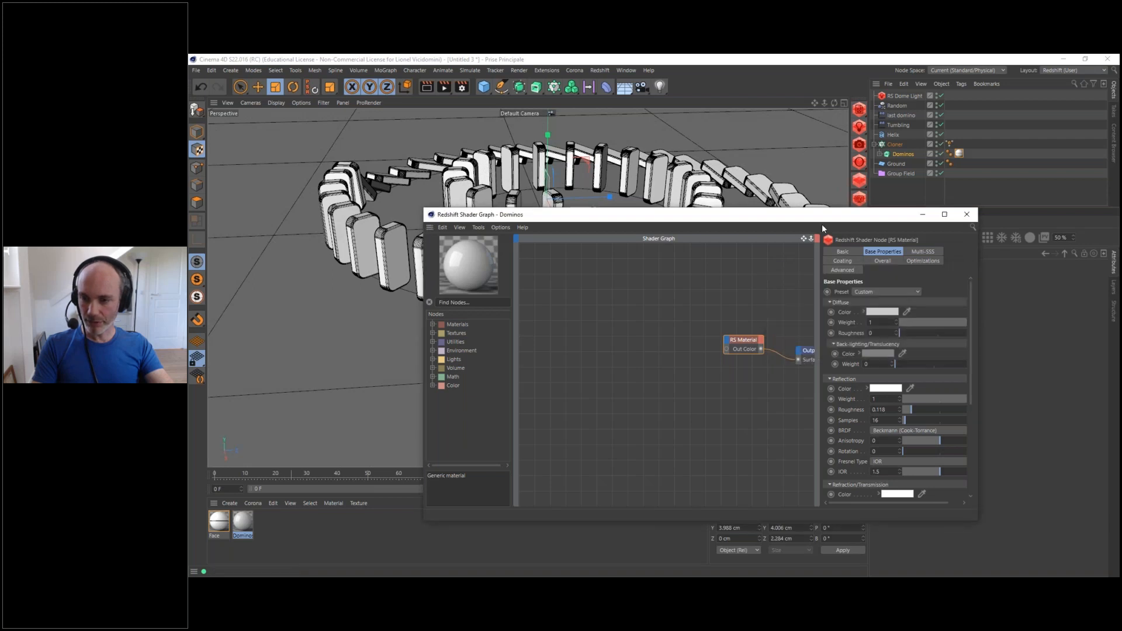
left_click_drag(777, 220, 567, 146)
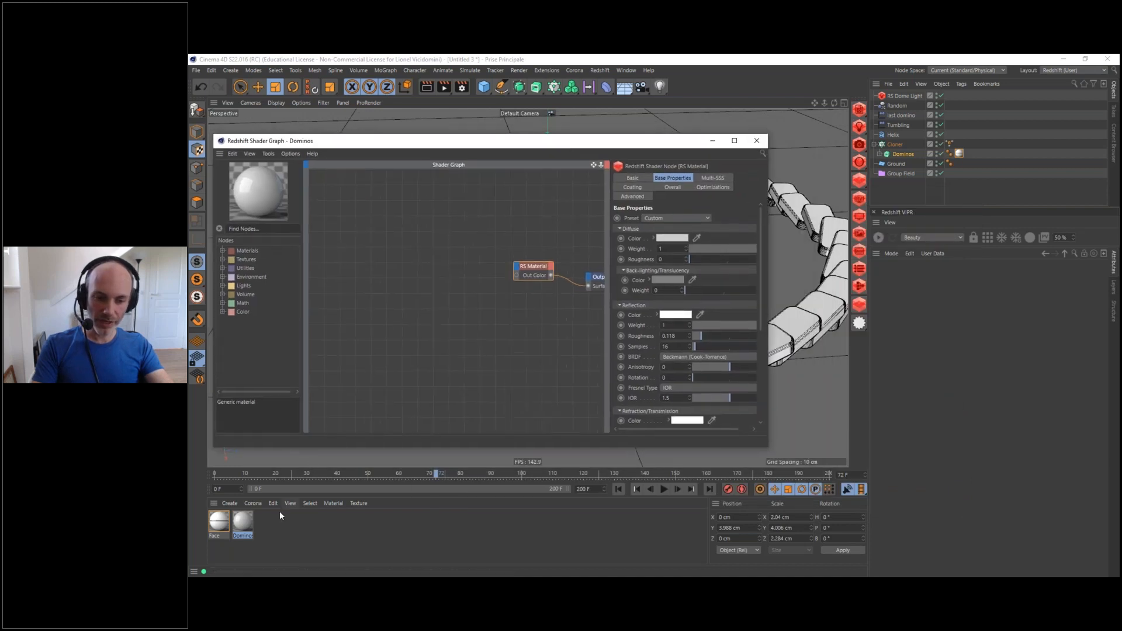
left_click(241, 525)
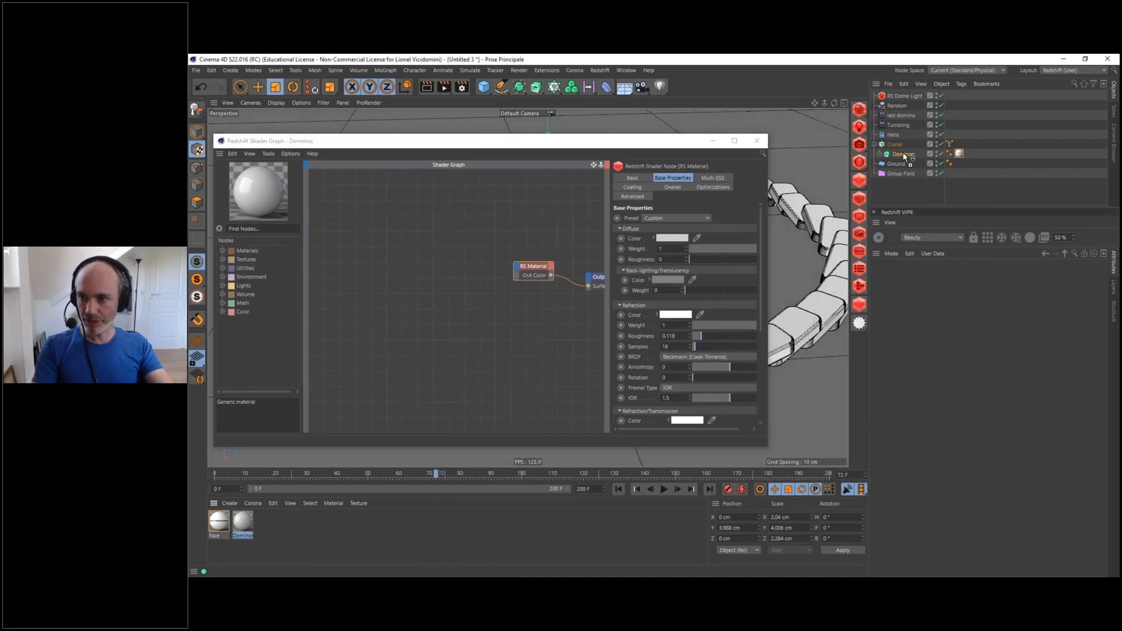
left_click_drag(900, 151, 901, 153)
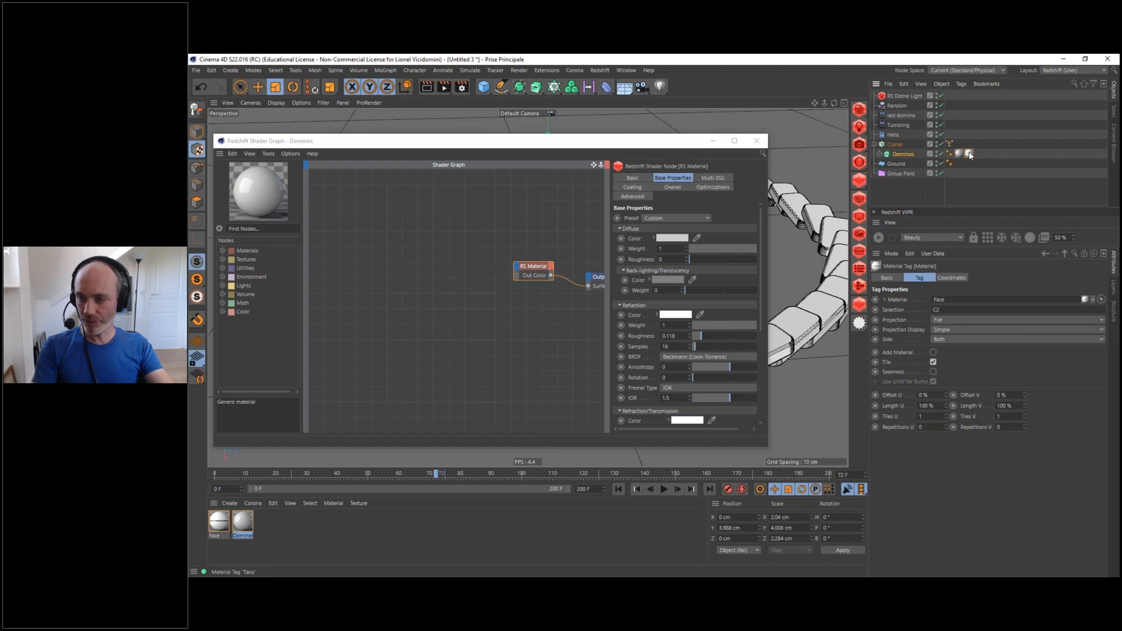
Set the Dominos material's diffuse color to a red with about 55% saturation and restart the live render
left_click_drag(618, 143, 709, 147)
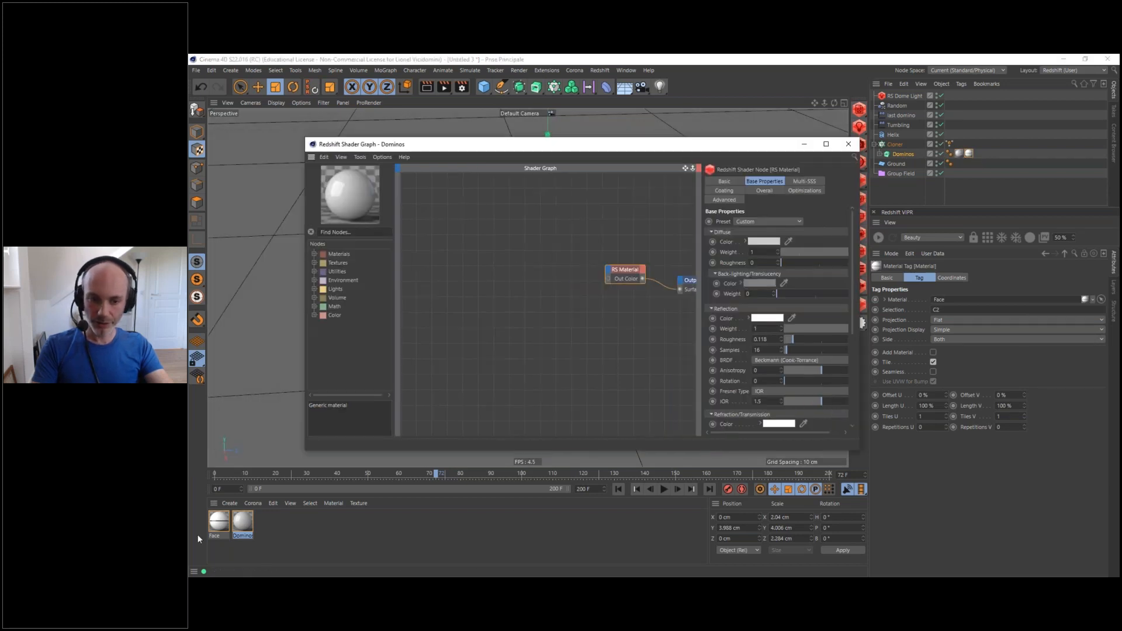
left_click(761, 241)
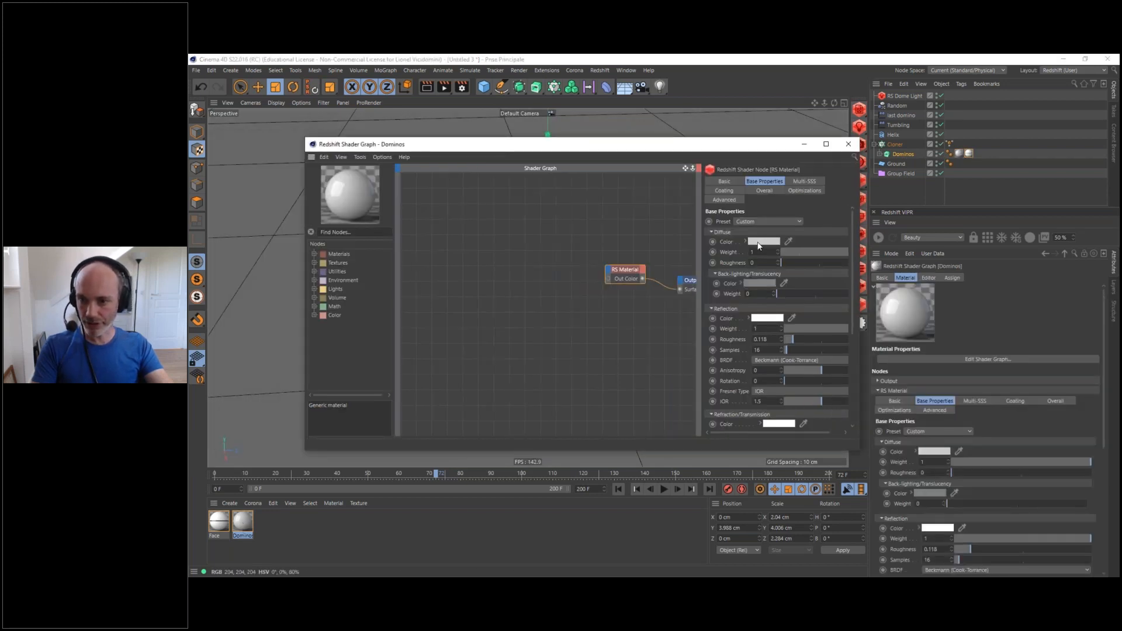
left_click_drag(763, 251, 786, 257)
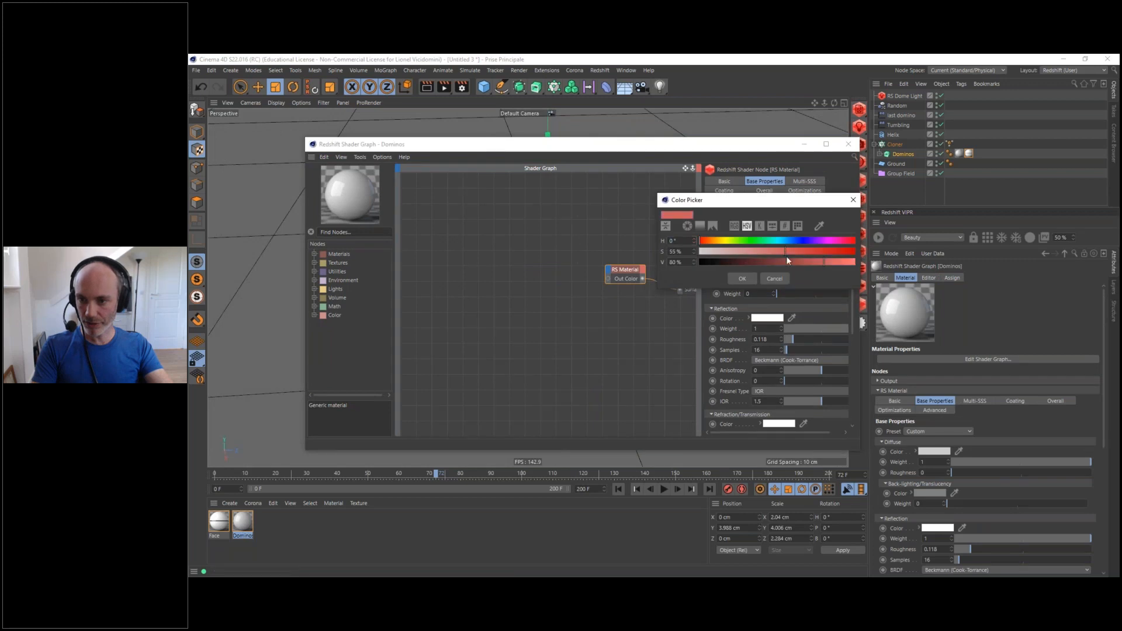
left_click(742, 278)
left_click_drag(660, 154, 654, 489)
left_click(877, 237)
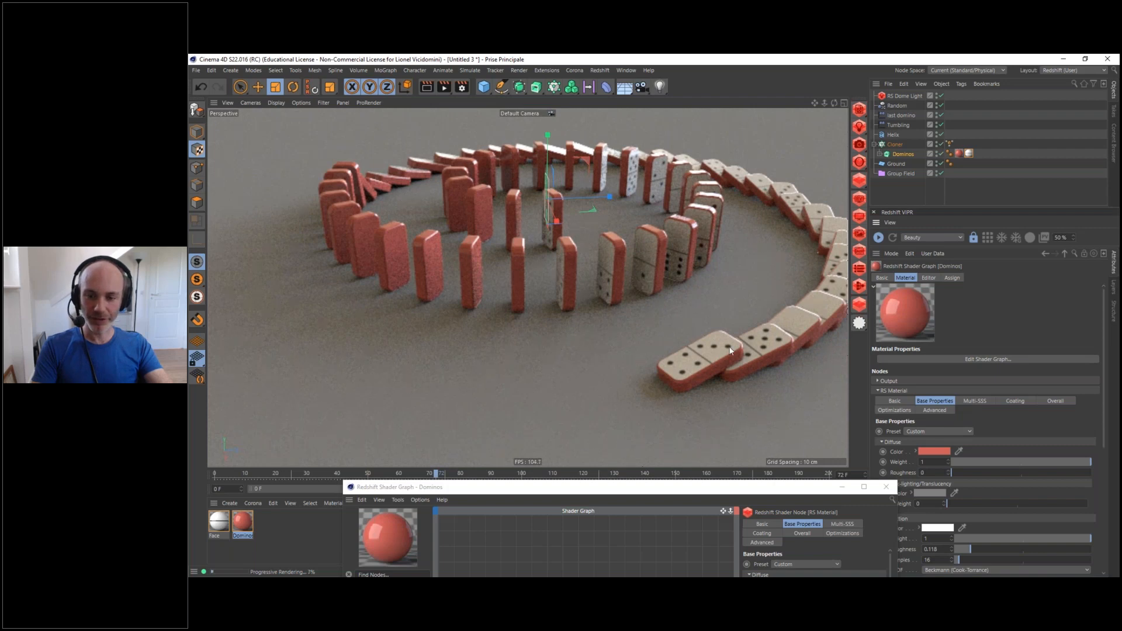
Lower the Dominos material's diffuse color saturation to 0% to make the domino bodies a neutral light grey
left_click_drag(450, 506, 627, 341)
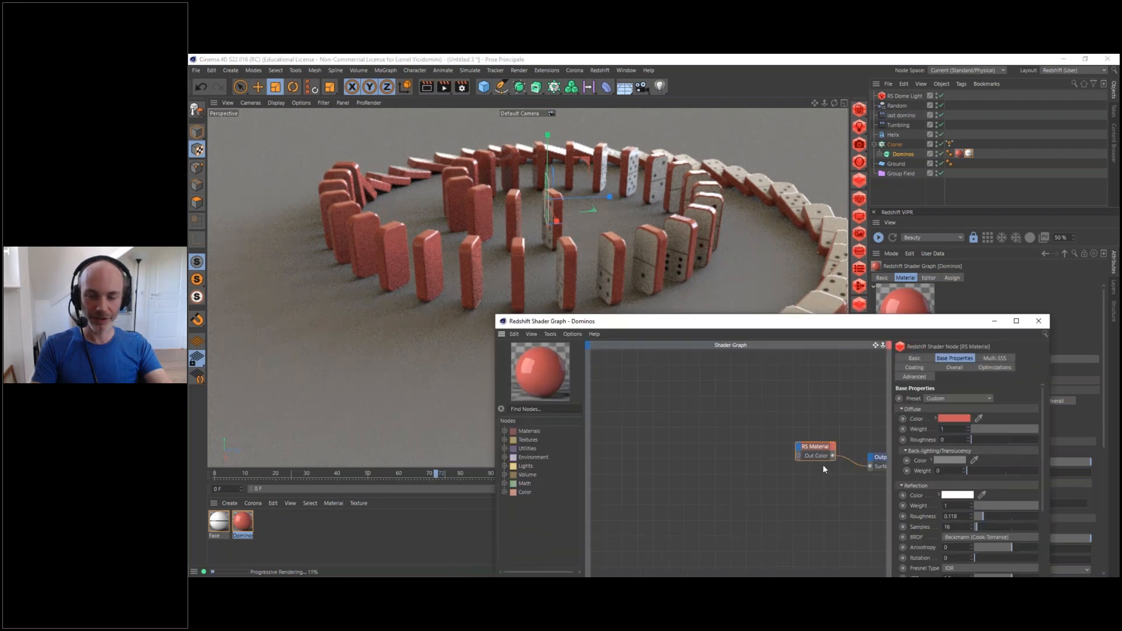
left_click_drag(812, 325, 608, 285)
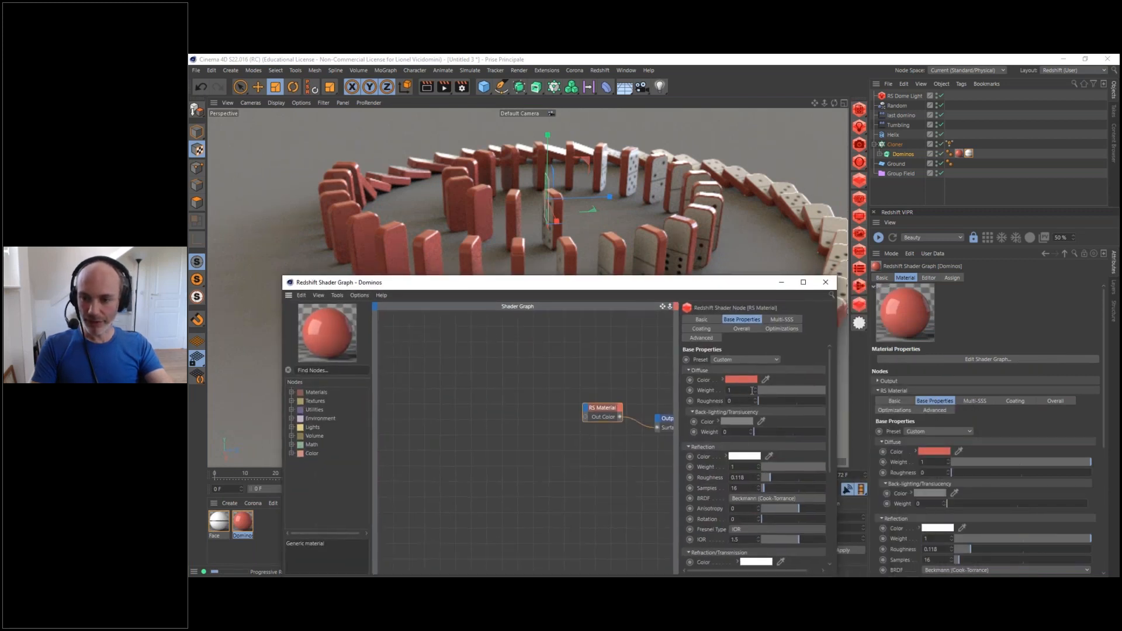
left_click(722, 379)
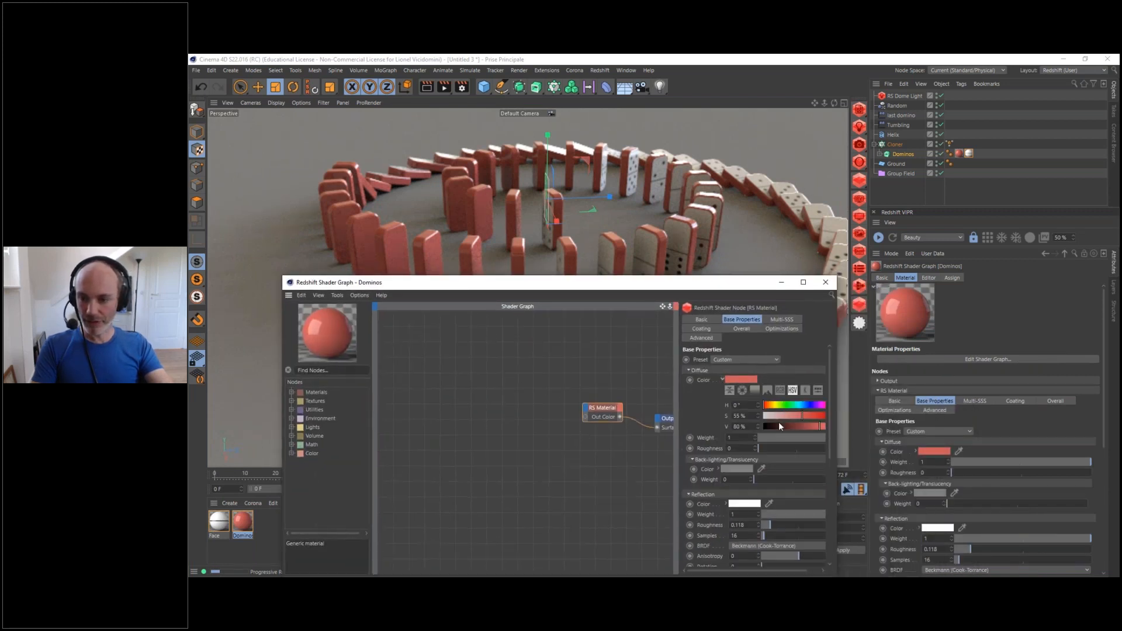
left_click_drag(780, 417, 759, 416)
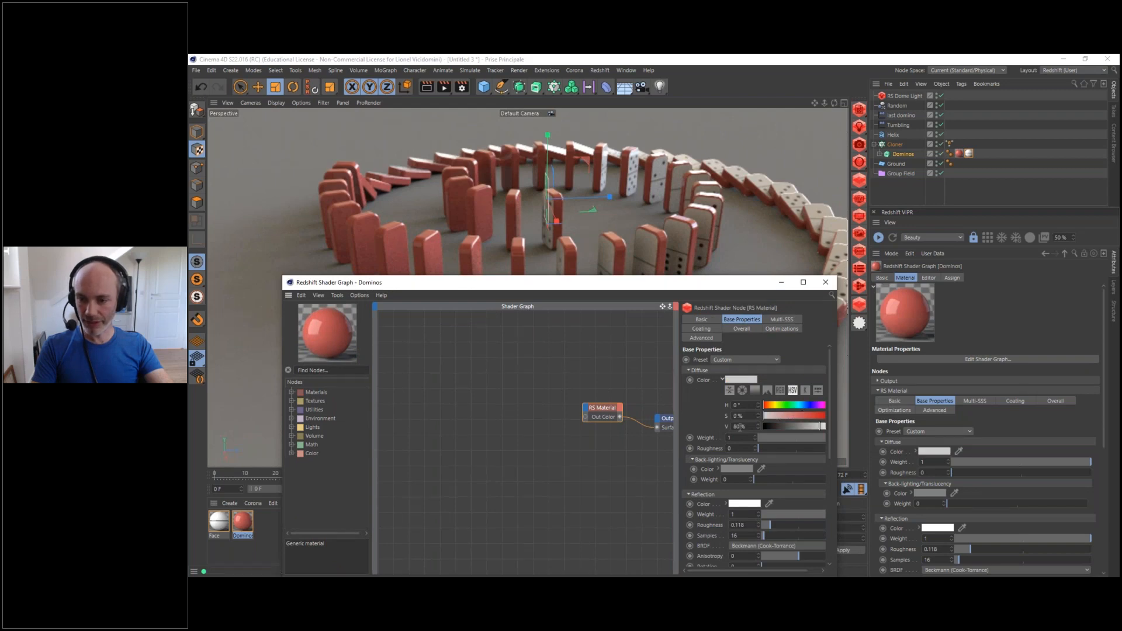
left_click_drag(630, 285, 701, 373)
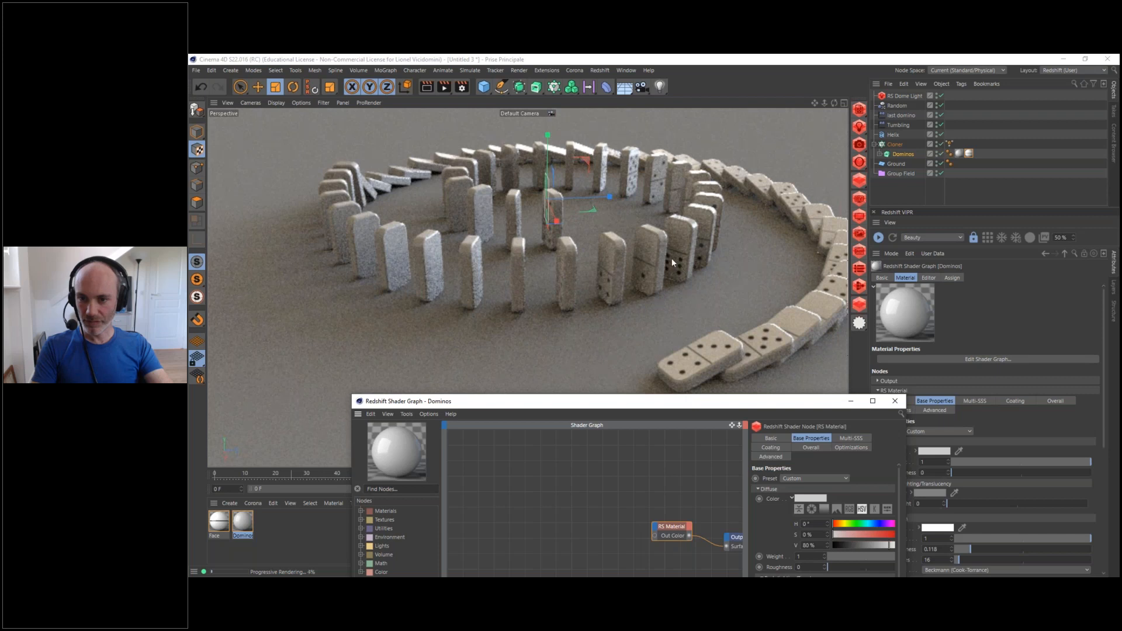
Open the Face material's shader graph and add an RS Color Layer node between the RS MultiShader and RS Material nodes
left_click_drag(721, 404, 813, 195)
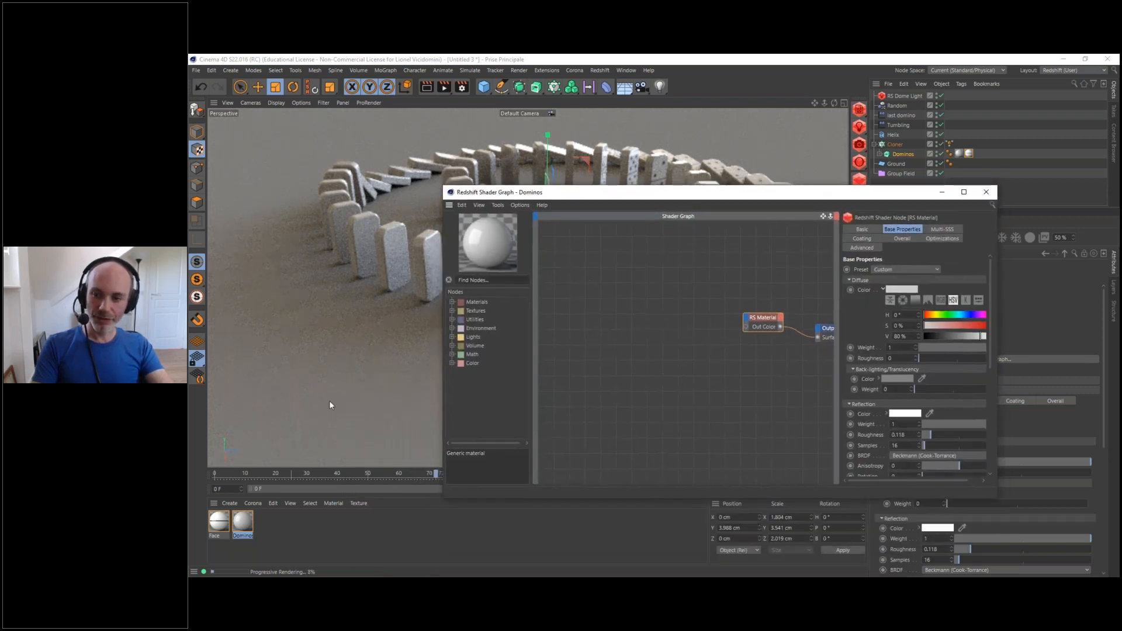
left_click(219, 521)
left_click_drag(816, 192, 752, 199)
middle_click_drag(618, 332, 638, 314)
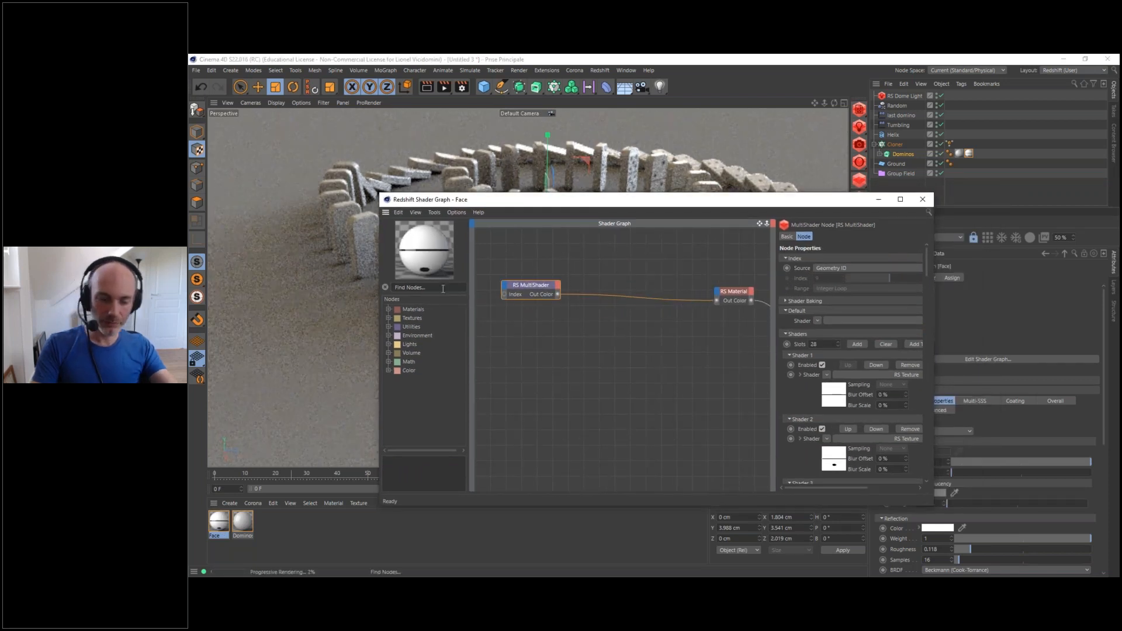
type("colo")
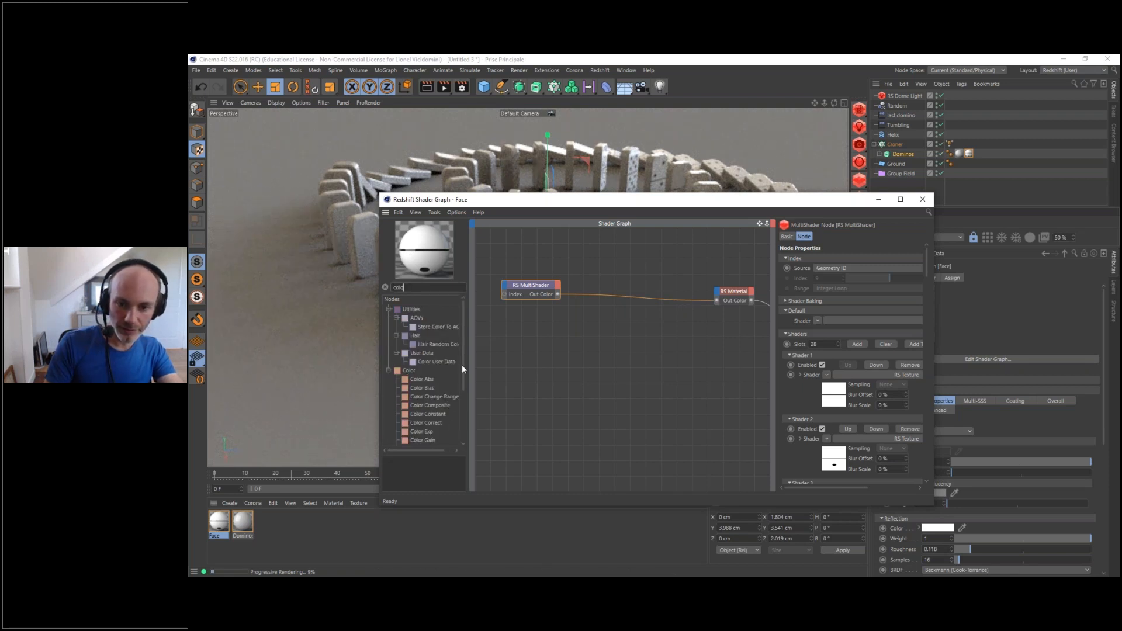
scroll(461, 364, "down", 3)
left_click_drag(697, 264, 658, 280)
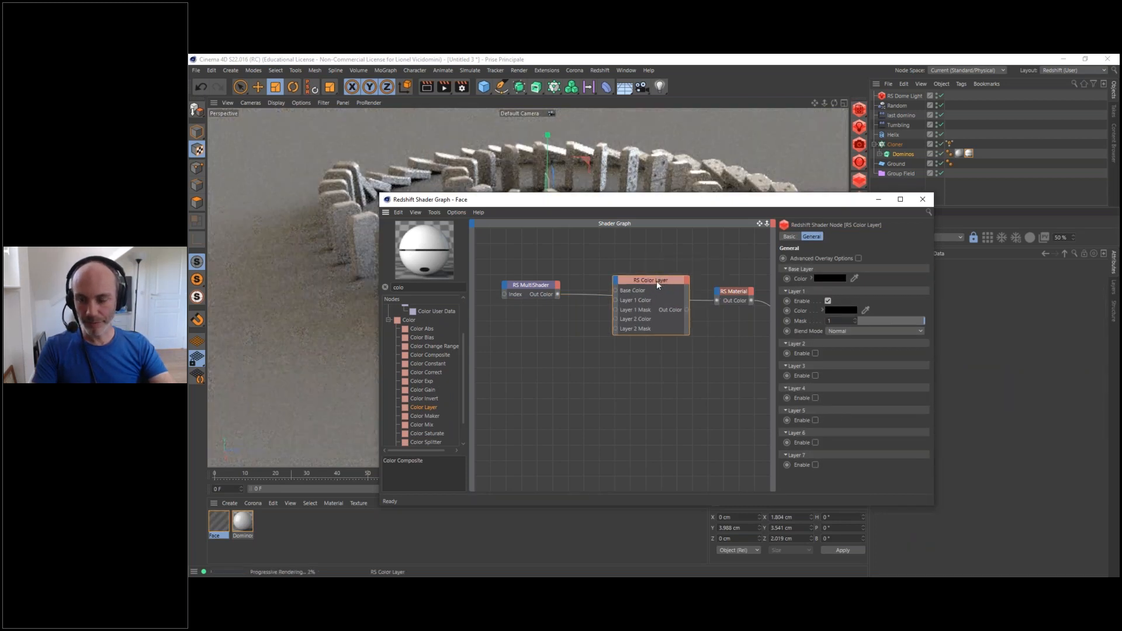
Set the RS Color Layer's base color to a light grey with 80% value
left_click(816, 278)
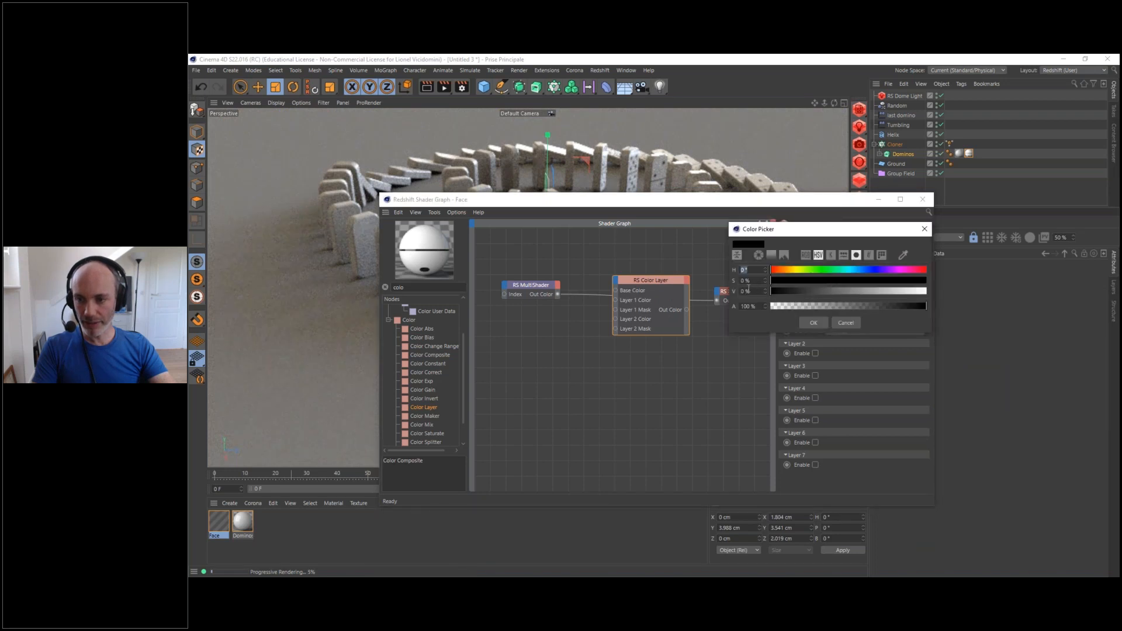
left_click(760, 291)
type("80")
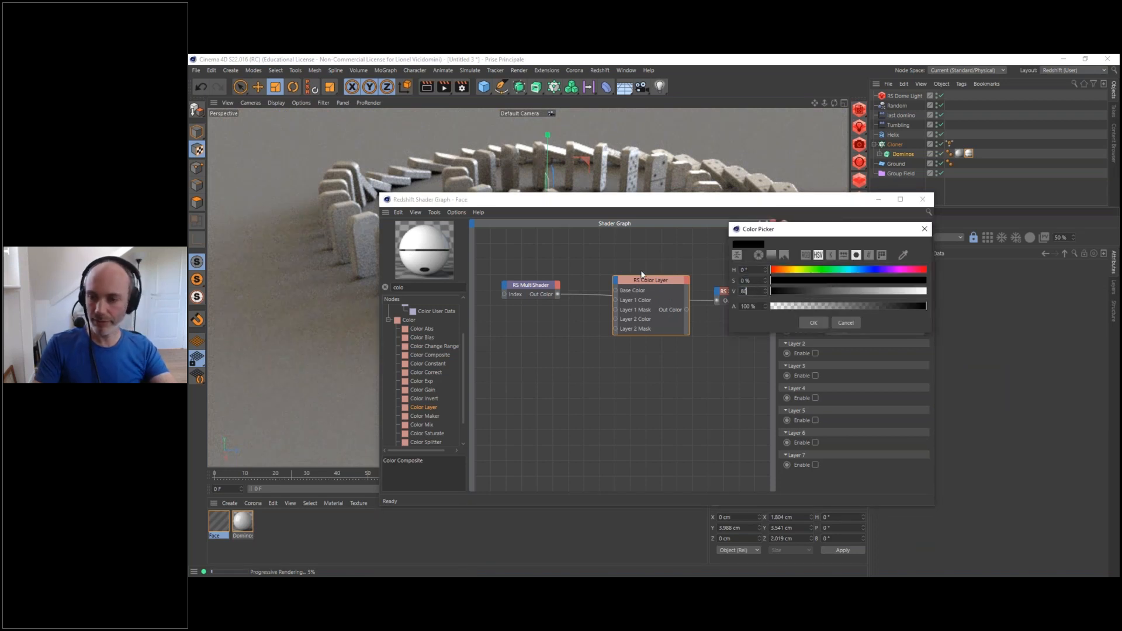
key("Return")
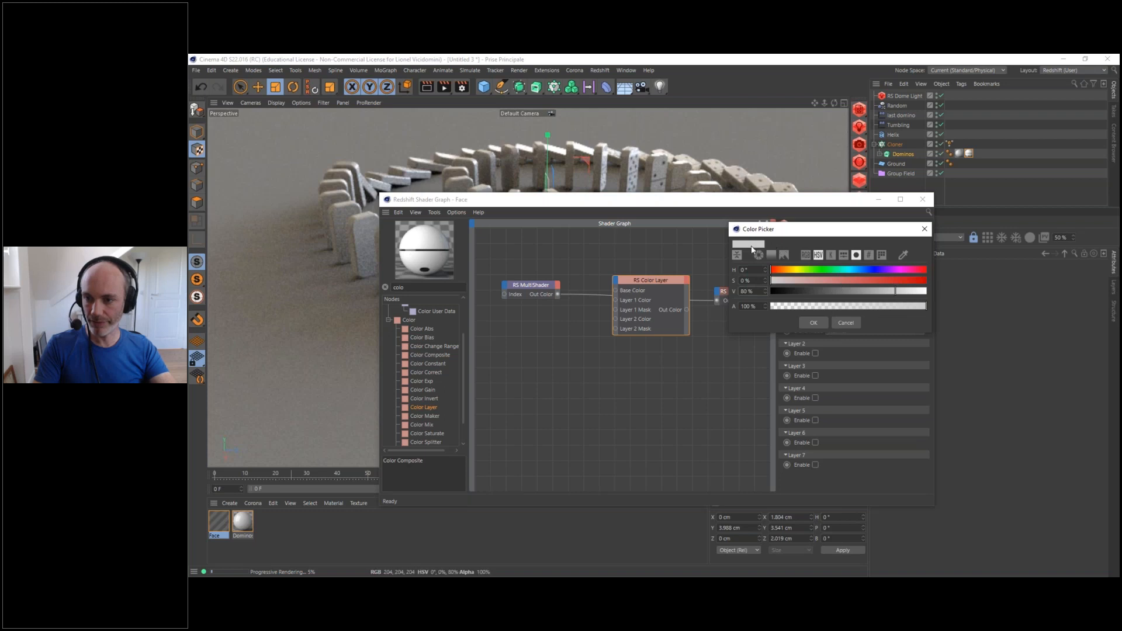
left_click(813, 322)
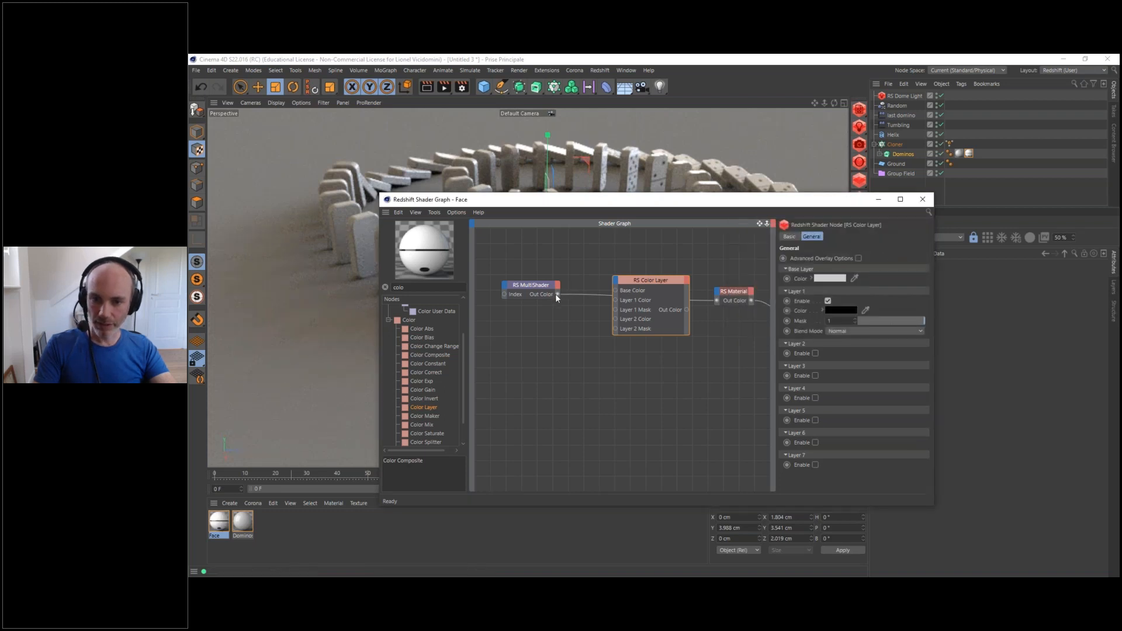
Connect the RS MultiShader output to the Color Layer's Layer 1 Color and set Layer 1's blend mode to Multiply
left_click_drag(538, 285, 649, 273)
left_click(845, 331)
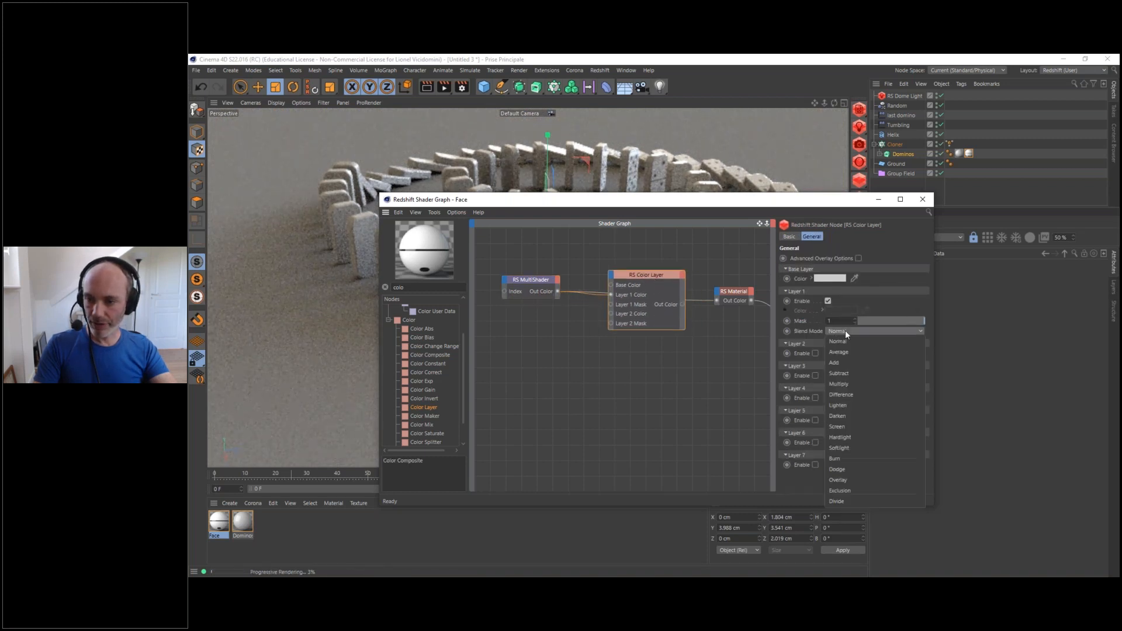
left_click(850, 385)
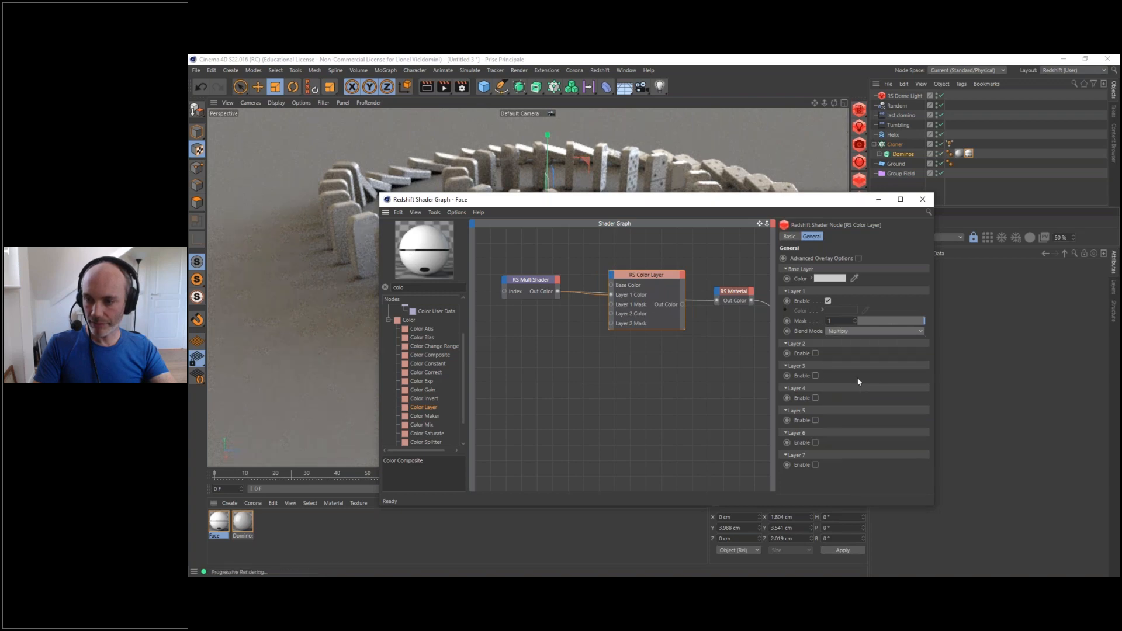
Connect the RS Color Layer output to the RS Material's diffuse color input and check the dominoes in the live render
left_click(527, 286)
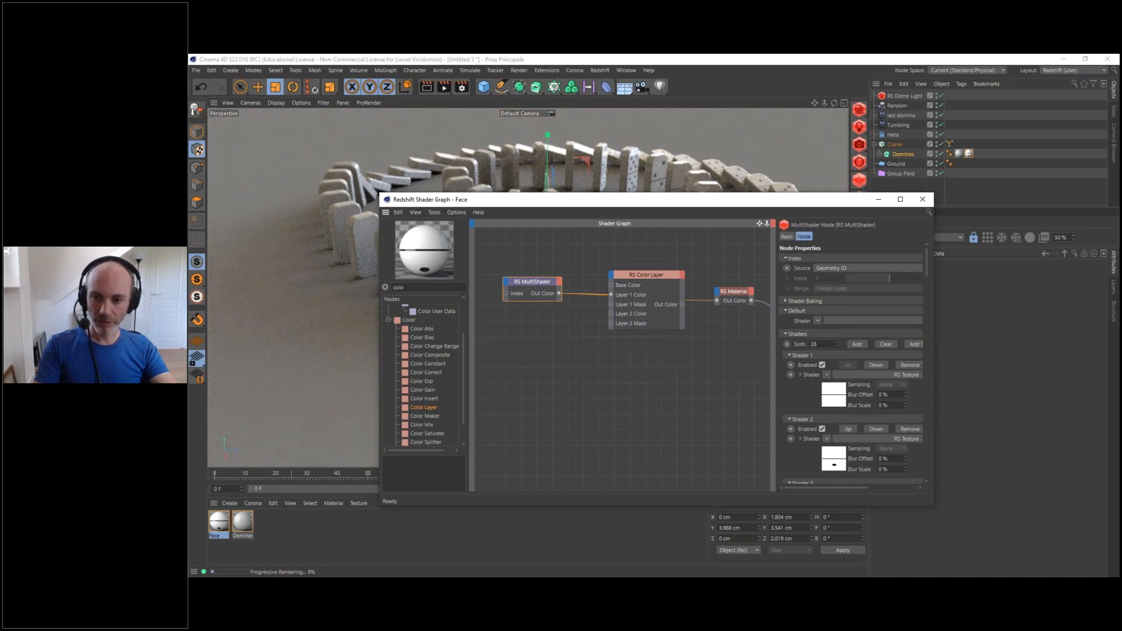
left_click_drag(644, 276, 632, 266)
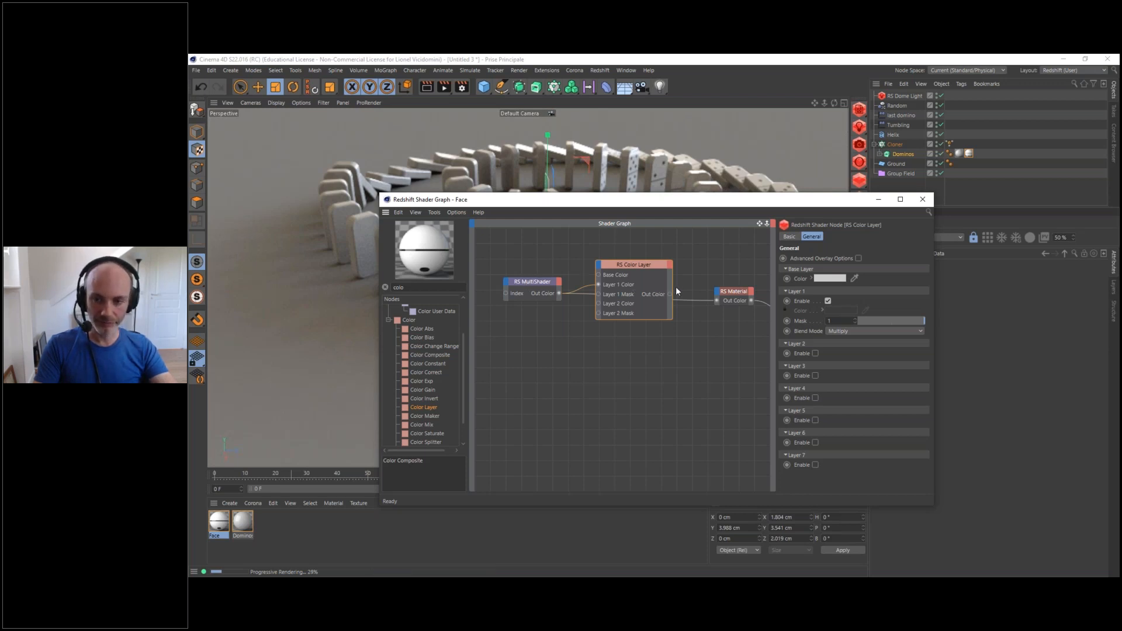
left_click_drag(669, 296, 718, 300)
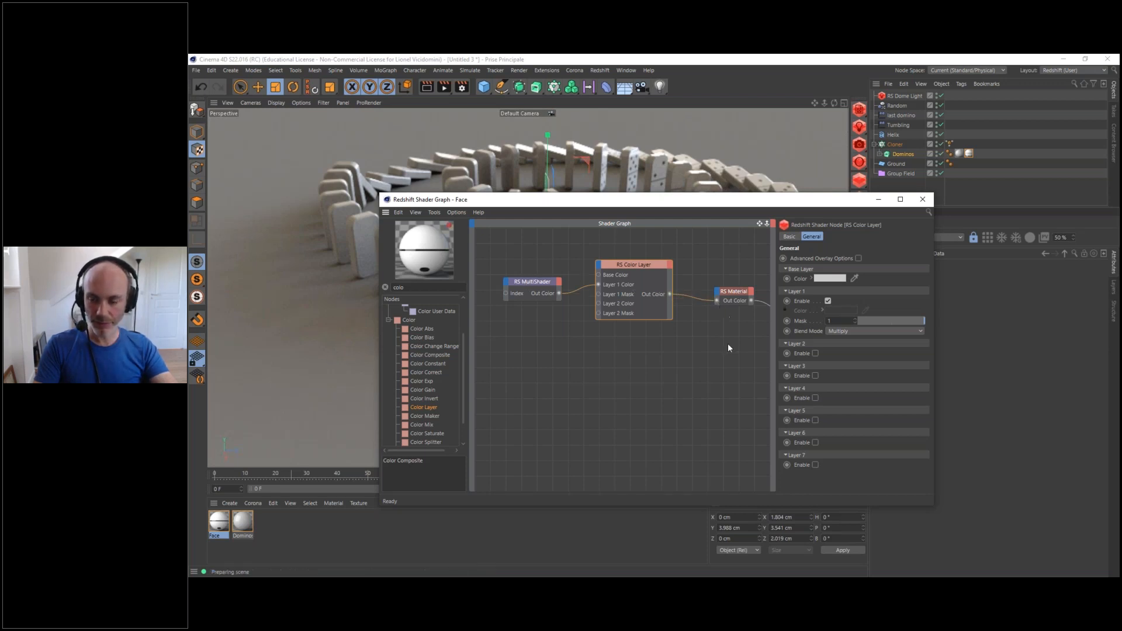
left_click_drag(572, 211, 802, 301)
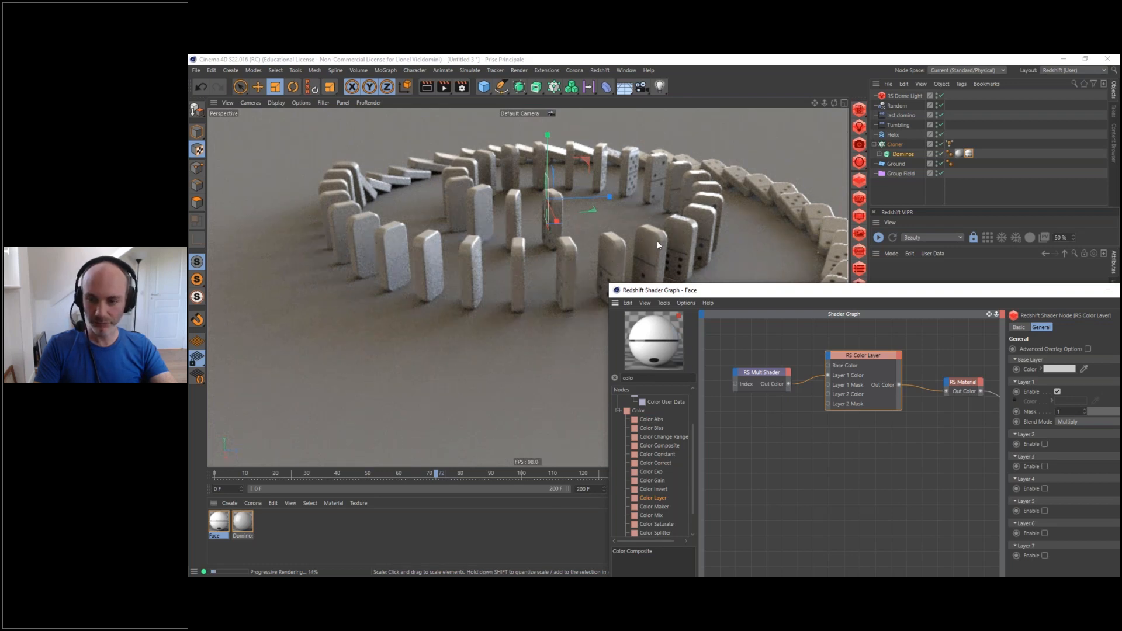
left_click_drag(988, 293, 725, 175)
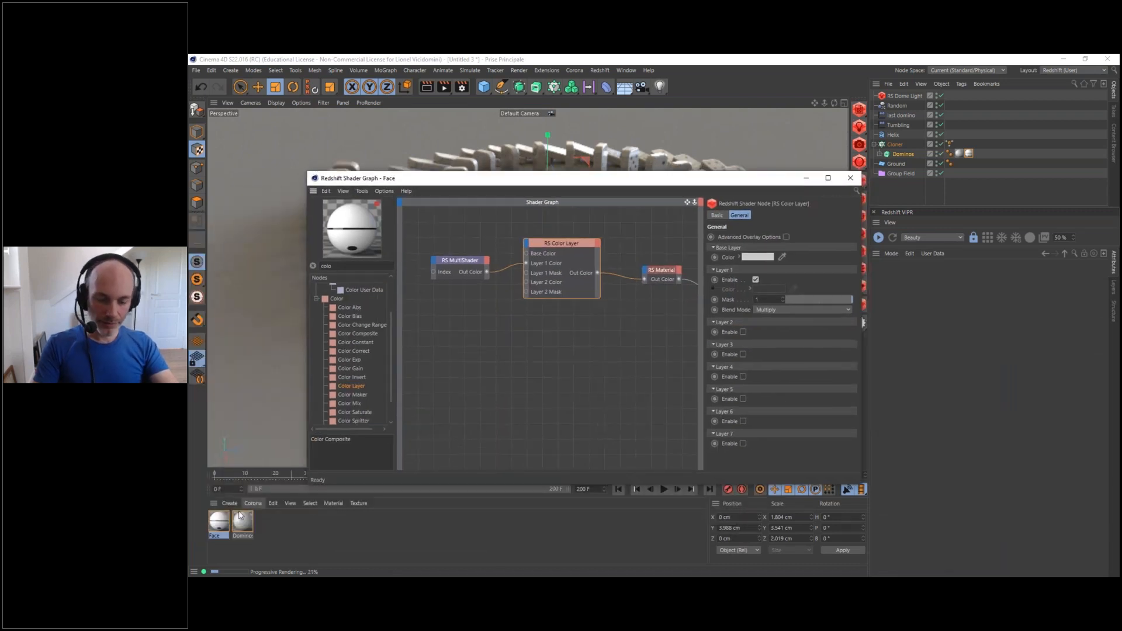
Add a second RS MultiShader node below the existing one in the Face material's shader graph
left_click(218, 524)
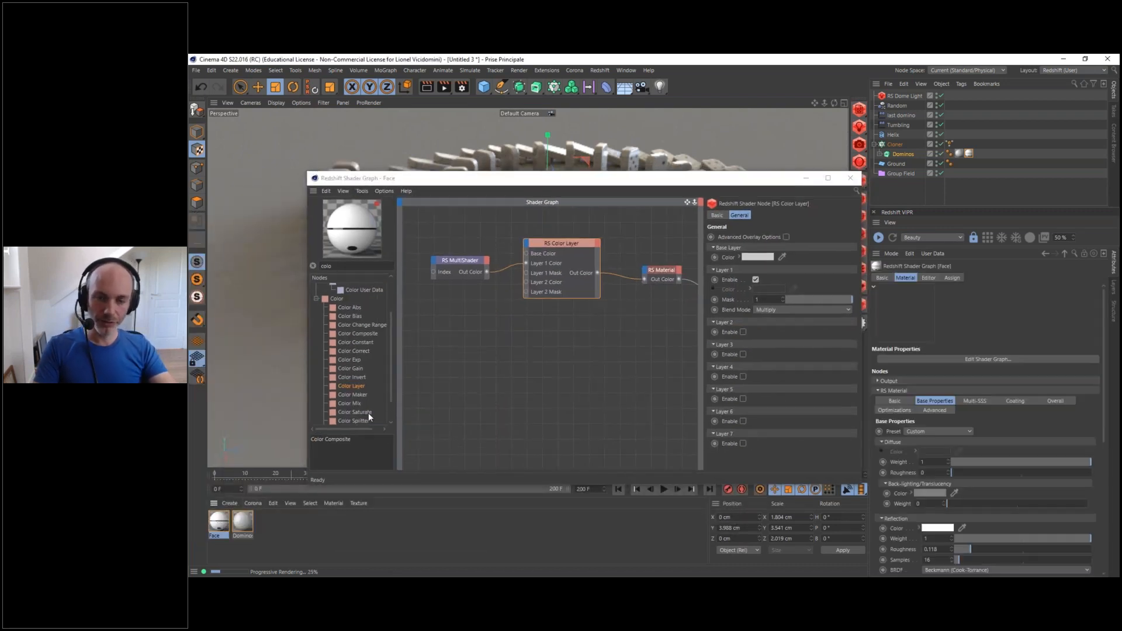
left_click_drag(614, 183, 698, 170)
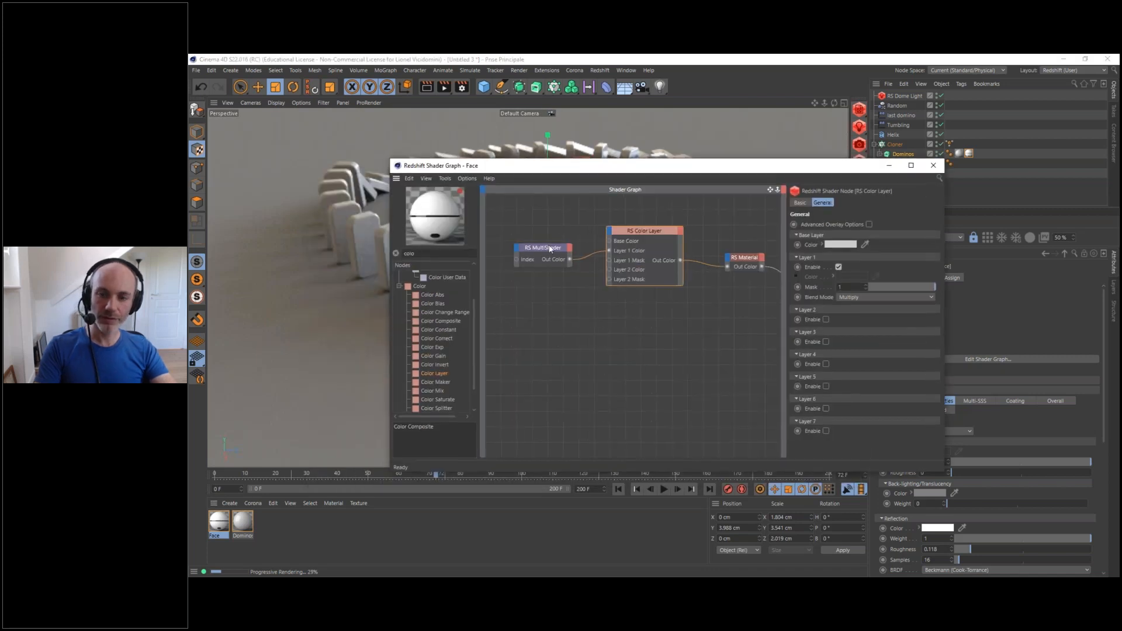
scroll(472, 308, "up", 2)
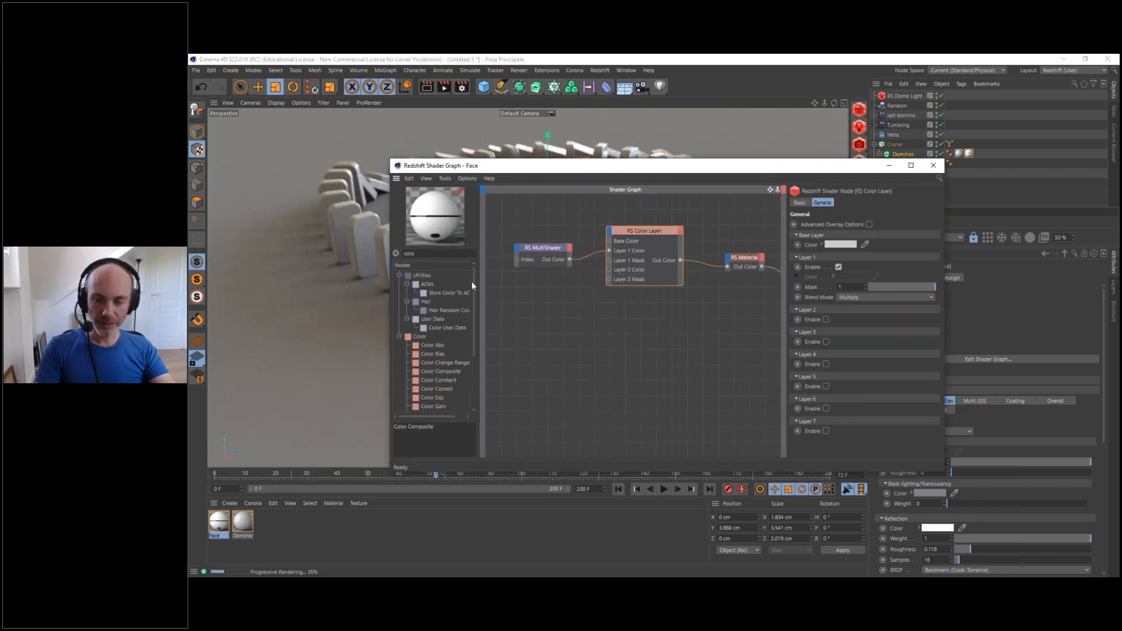
double_click(412, 253)
type("multi")
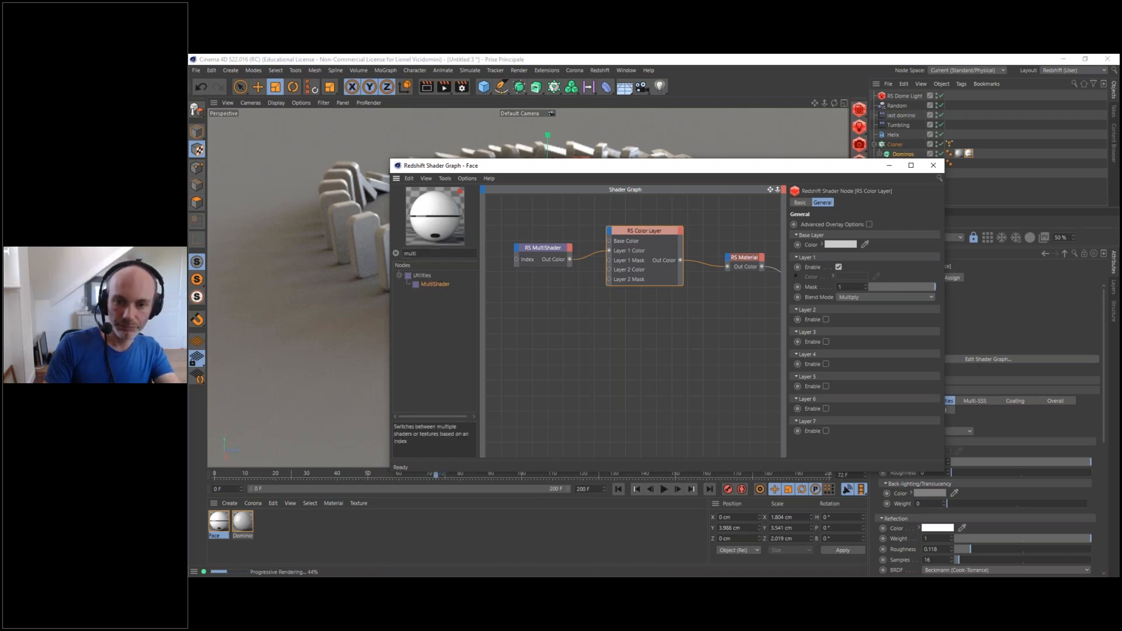
left_click_drag(436, 284, 545, 293)
Stop the live render in the viewport
left_click_drag(794, 167, 826, 327)
left_click(878, 238)
left_click(652, 142)
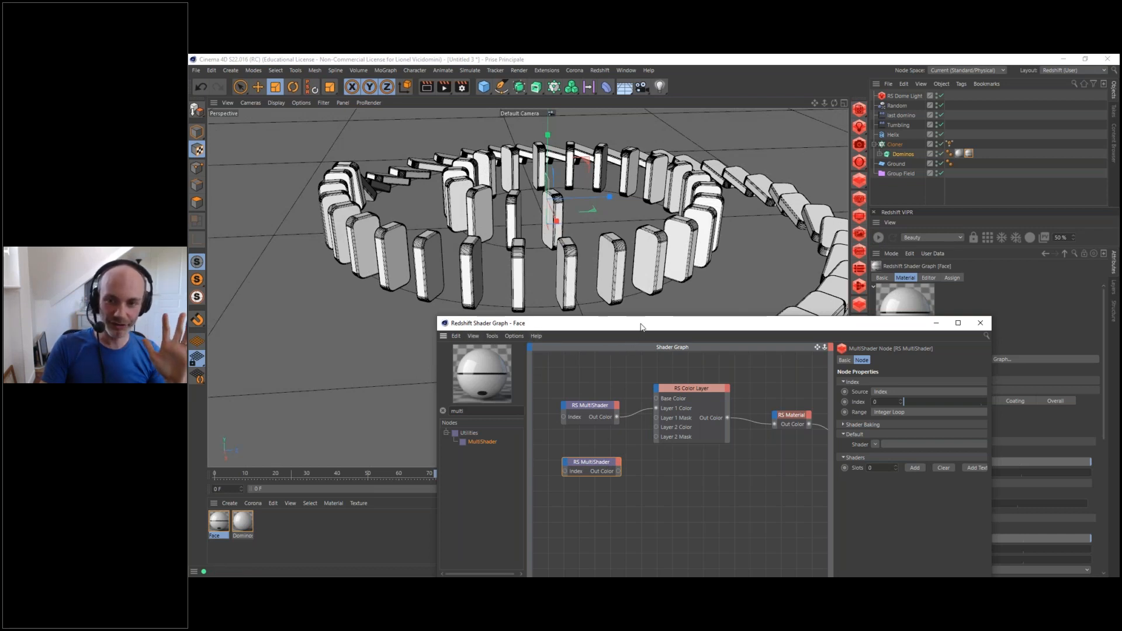
left_click_drag(640, 325, 733, 265)
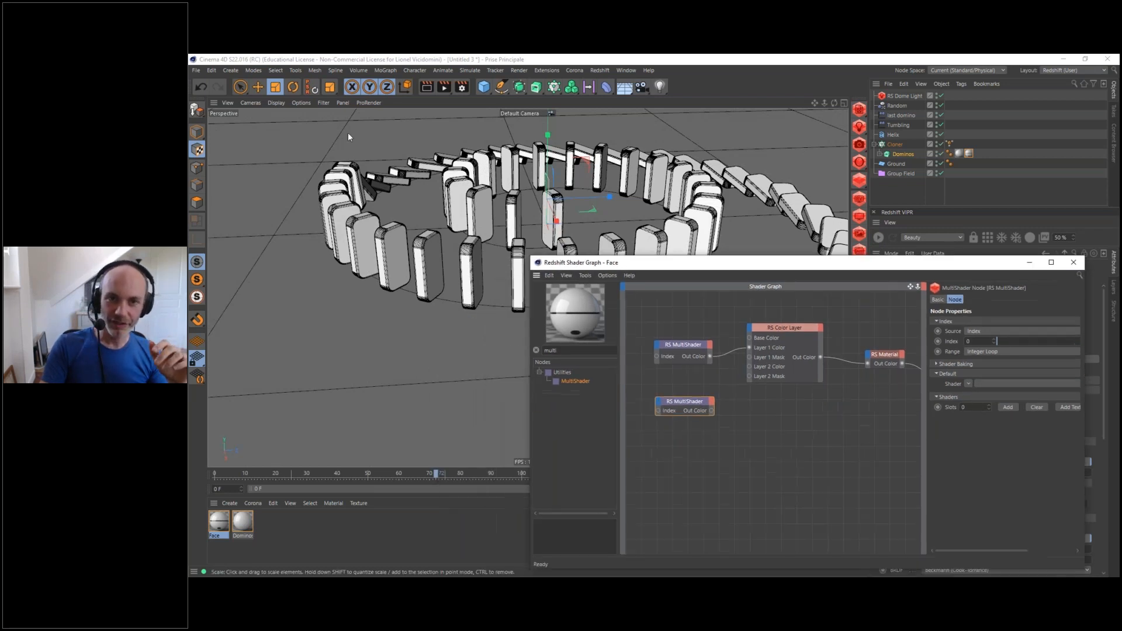
Save the scene as exercice in the tests folder
left_click(195, 70)
left_click(228, 166)
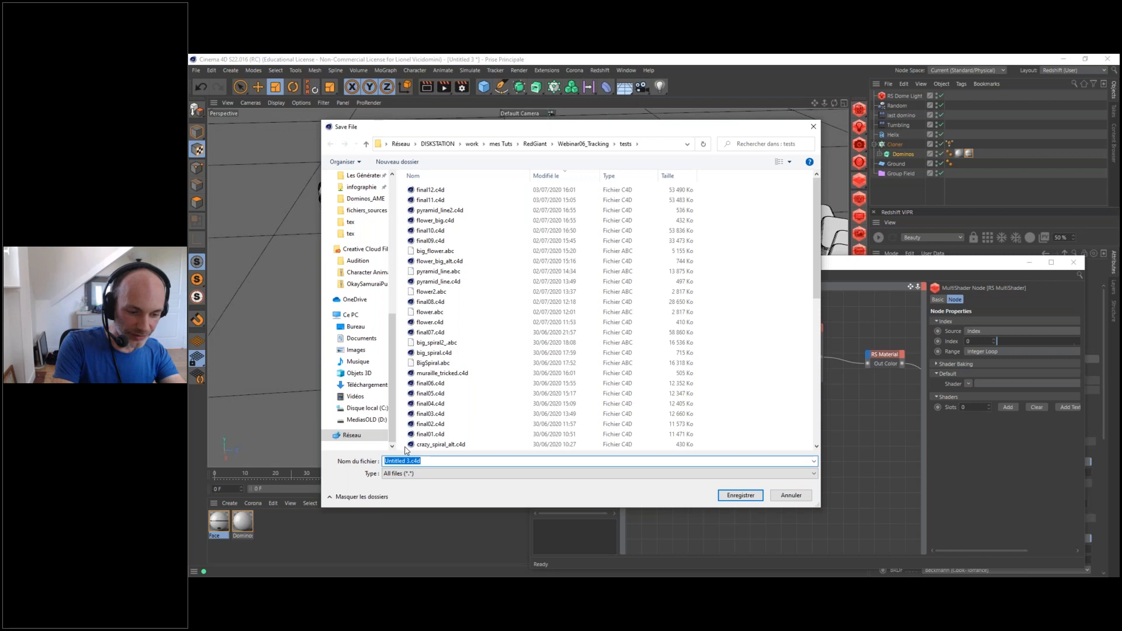
type("exercice")
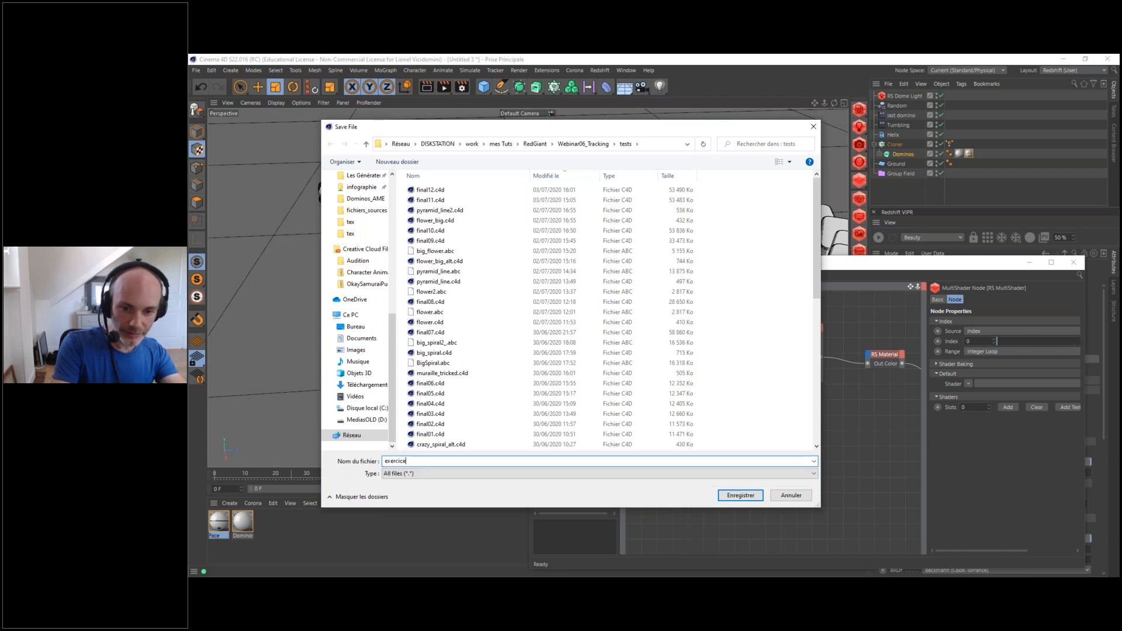
key("Return")
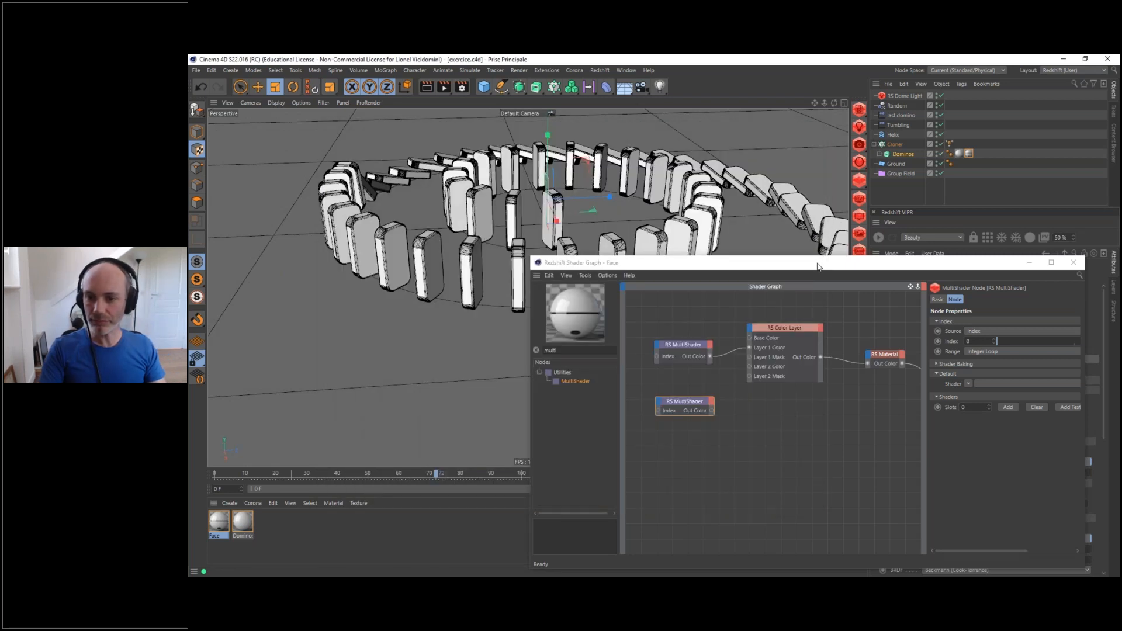
Load all the images from the tex folder's Dominos_bump subfolder into the new RS MultiShader node
left_click_drag(817, 262, 541, 143)
left_click(418, 284)
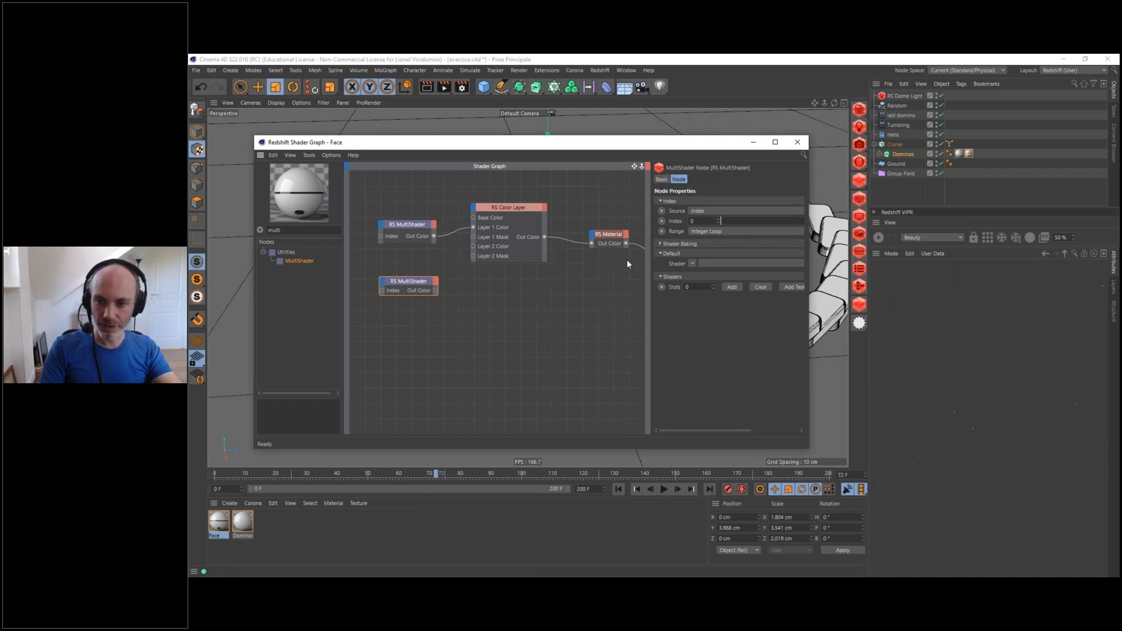
left_click_drag(808, 286, 998, 272)
left_click(983, 288)
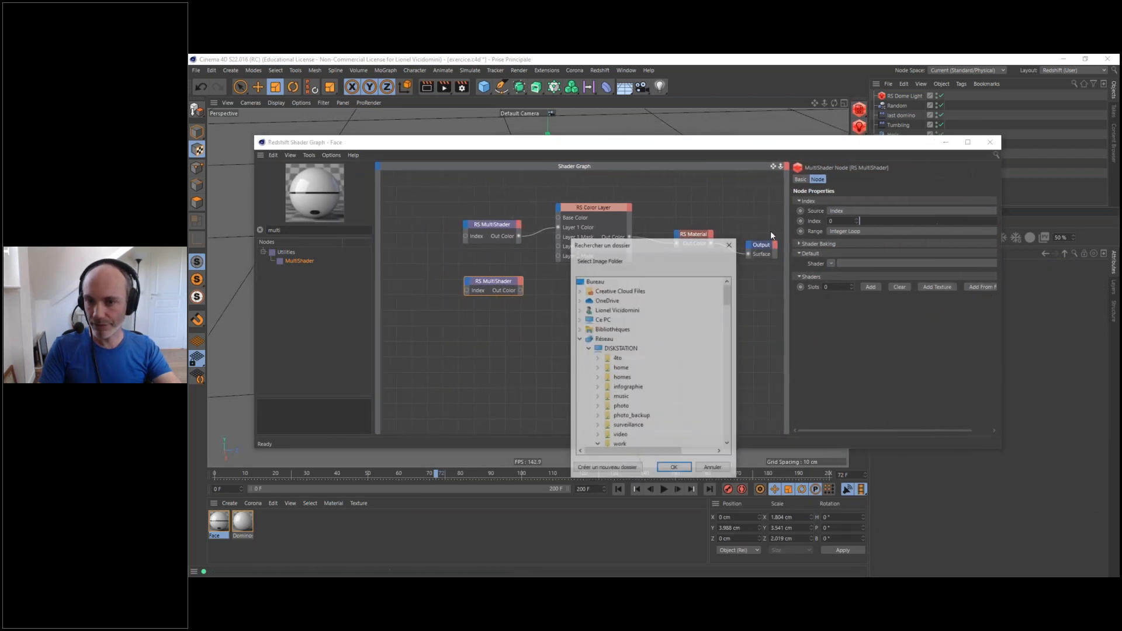
left_click_drag(732, 299, 742, 408)
left_click(679, 330)
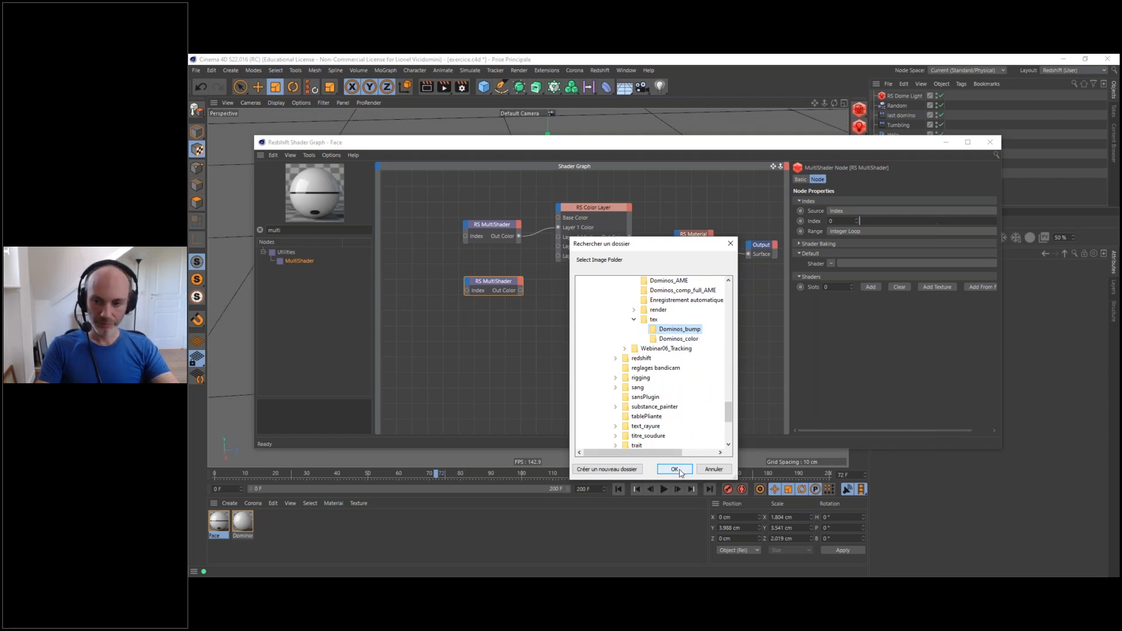
left_click(714, 468)
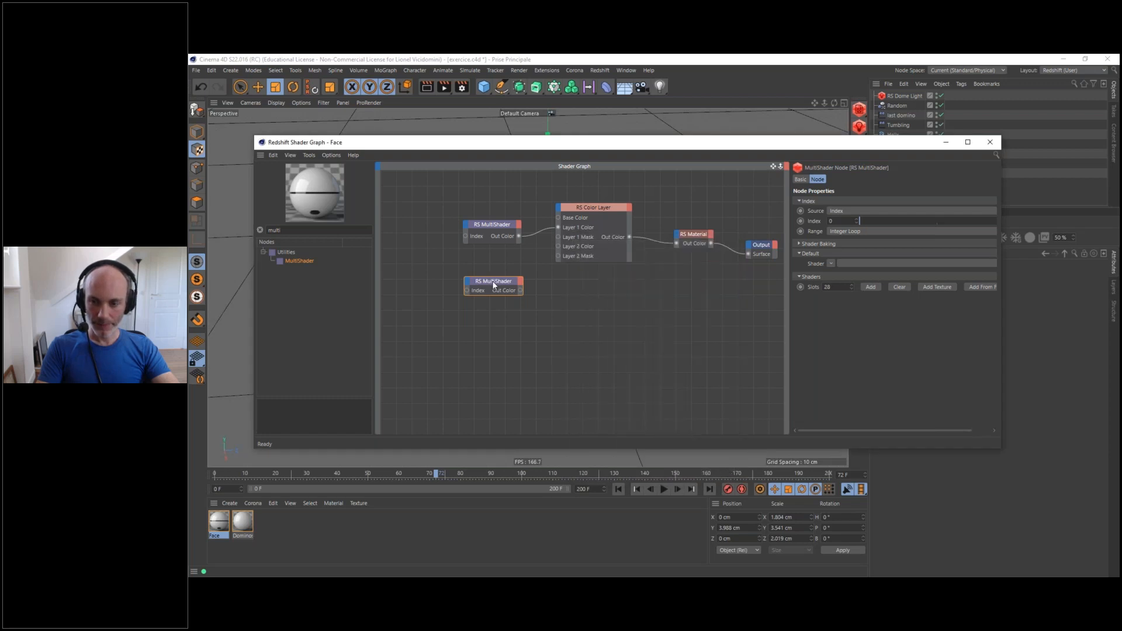
Set the new RS MultiShader's index source to Geometry ID
left_click_drag(493, 281, 488, 285)
left_click(851, 210)
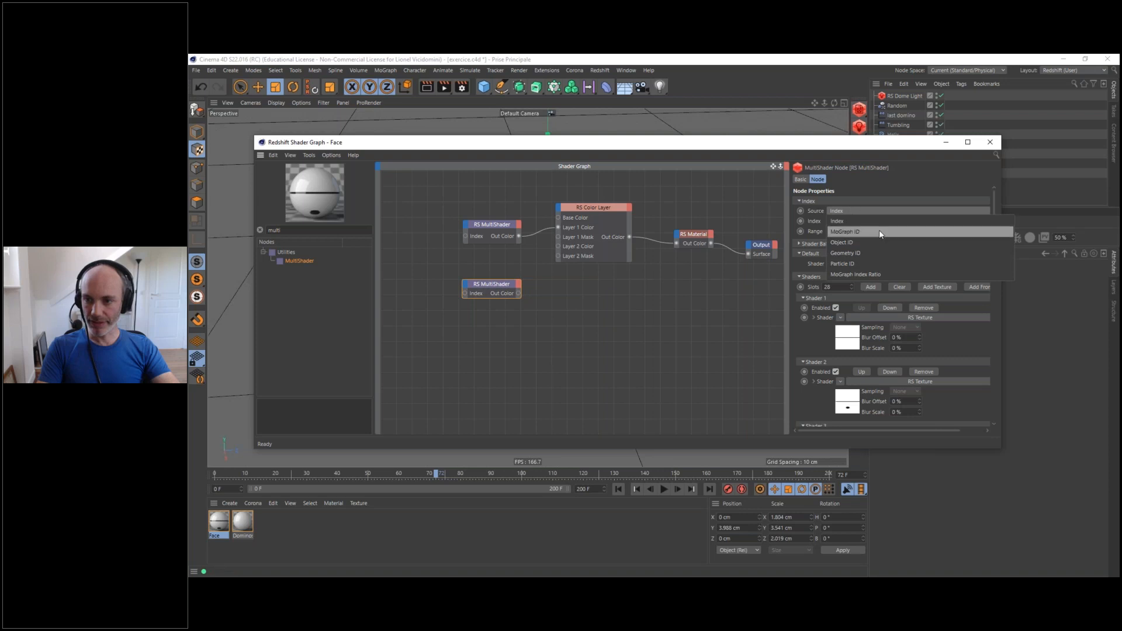
left_click(855, 253)
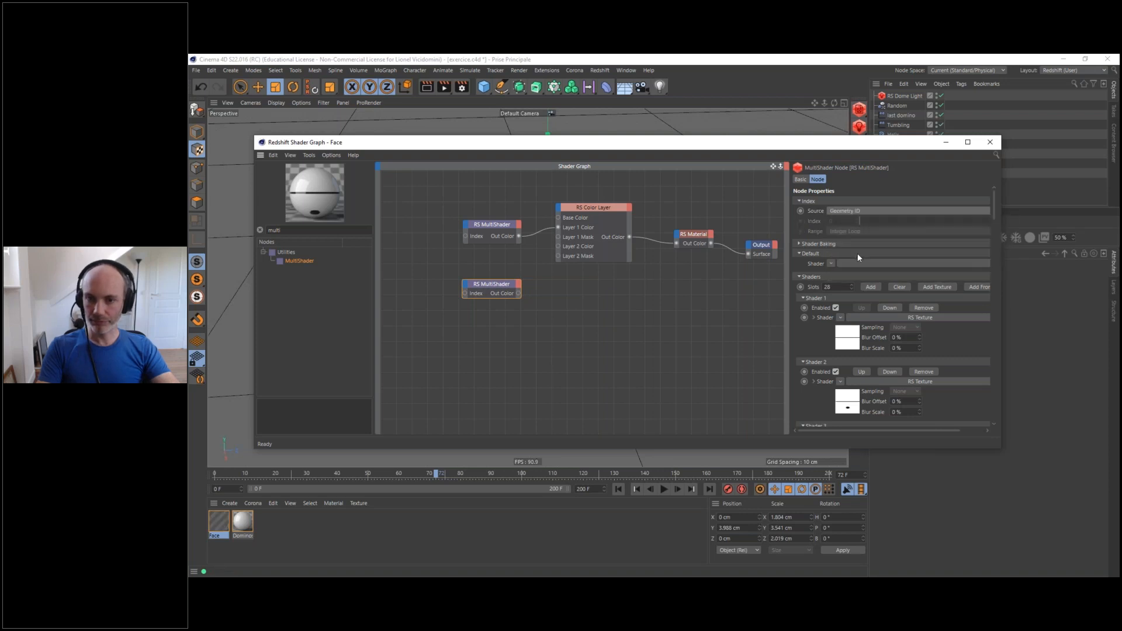
Add an RS Bump Map node, feed the unconnected RS MultiShader into it, and link its output to the RS Material's overall Bump Input
left_click(491, 226)
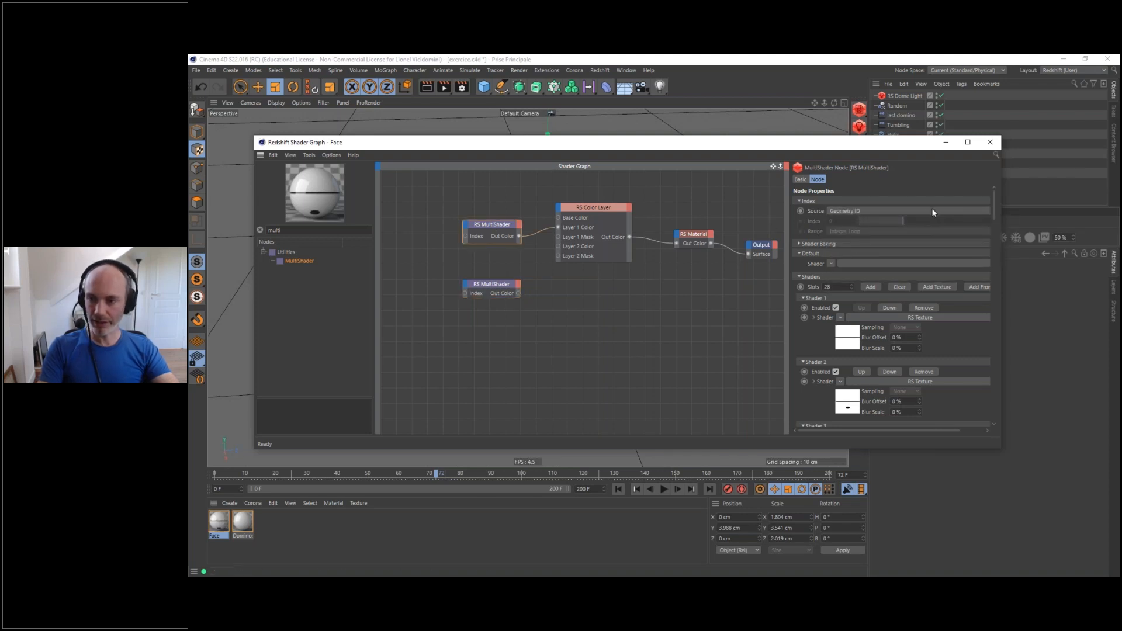
left_click(502, 284)
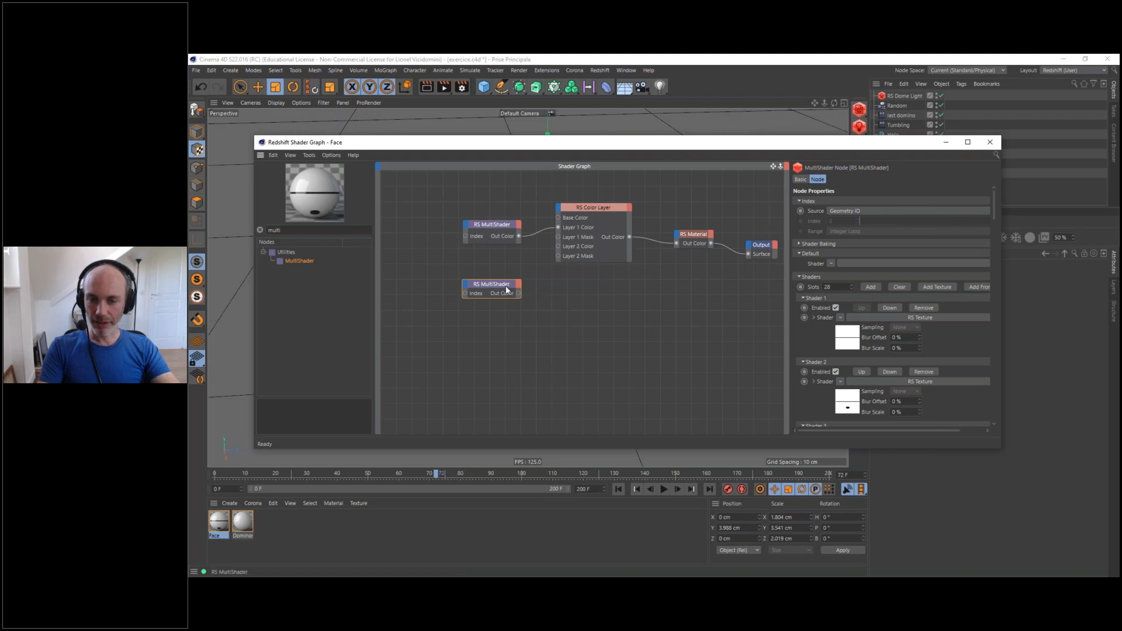
left_click_drag(509, 290, 486, 313)
double_click(270, 230)
type("bump")
left_click_drag(299, 280, 585, 311)
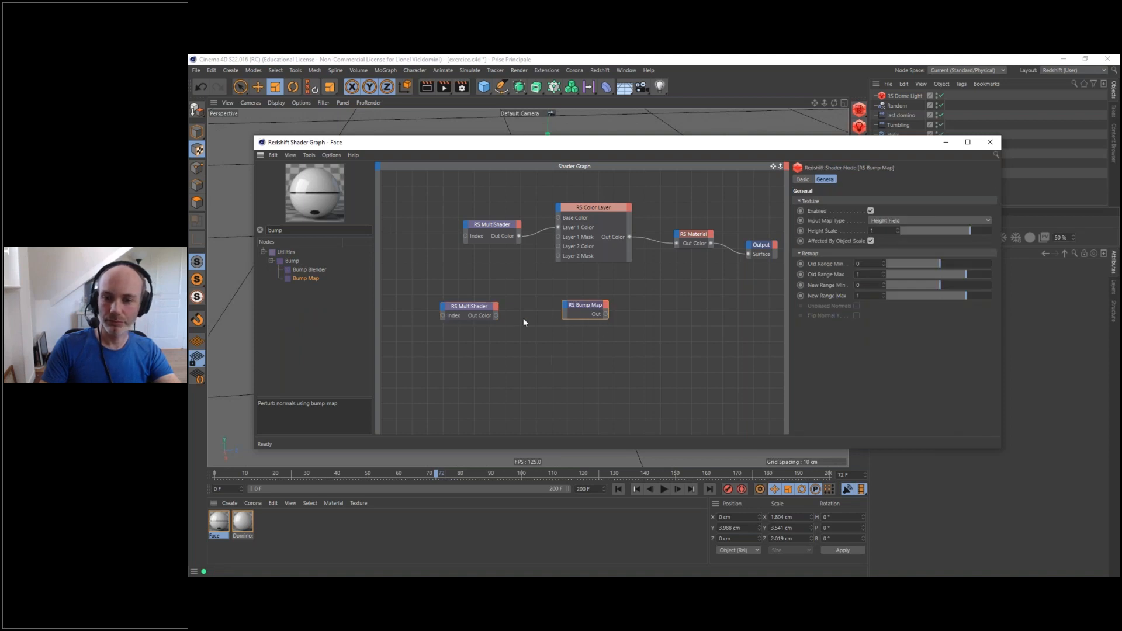
left_click_drag(496, 315, 725, 314)
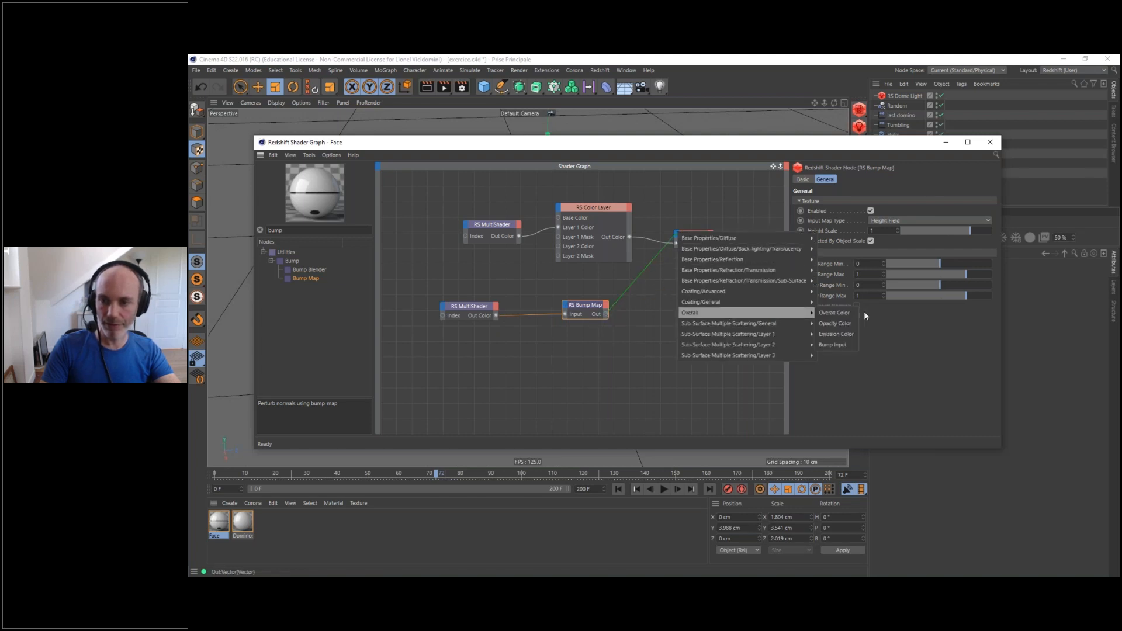
left_click_drag(842, 358, 836, 341)
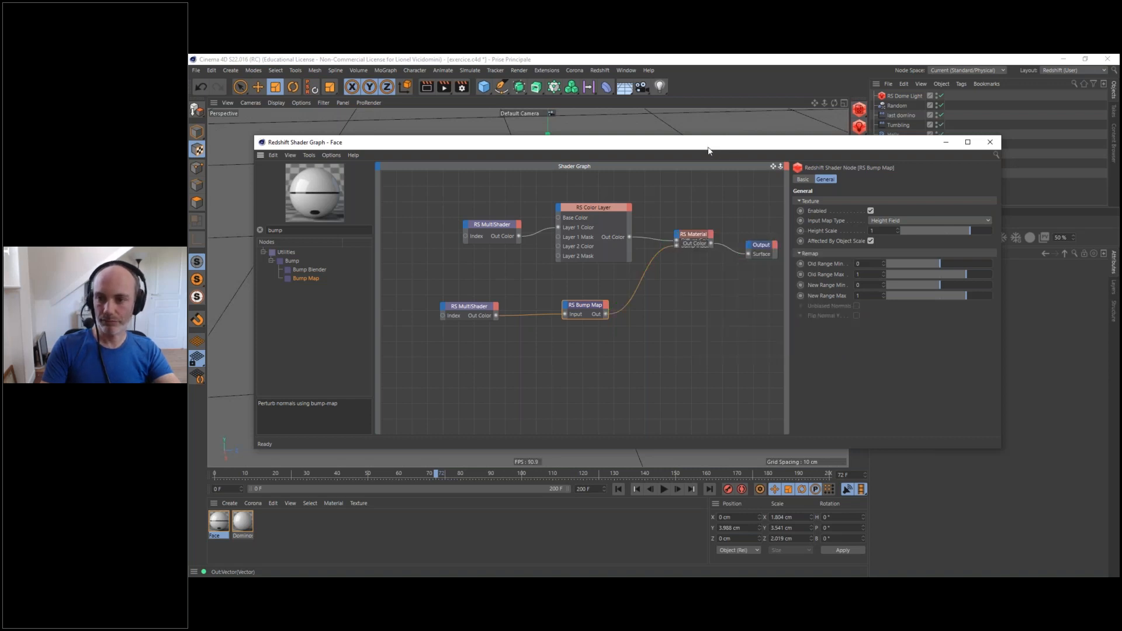
Start the live render and go to frame 192 to examine the bump on the fallen dominoes up close
left_click_drag(689, 148, 710, 477)
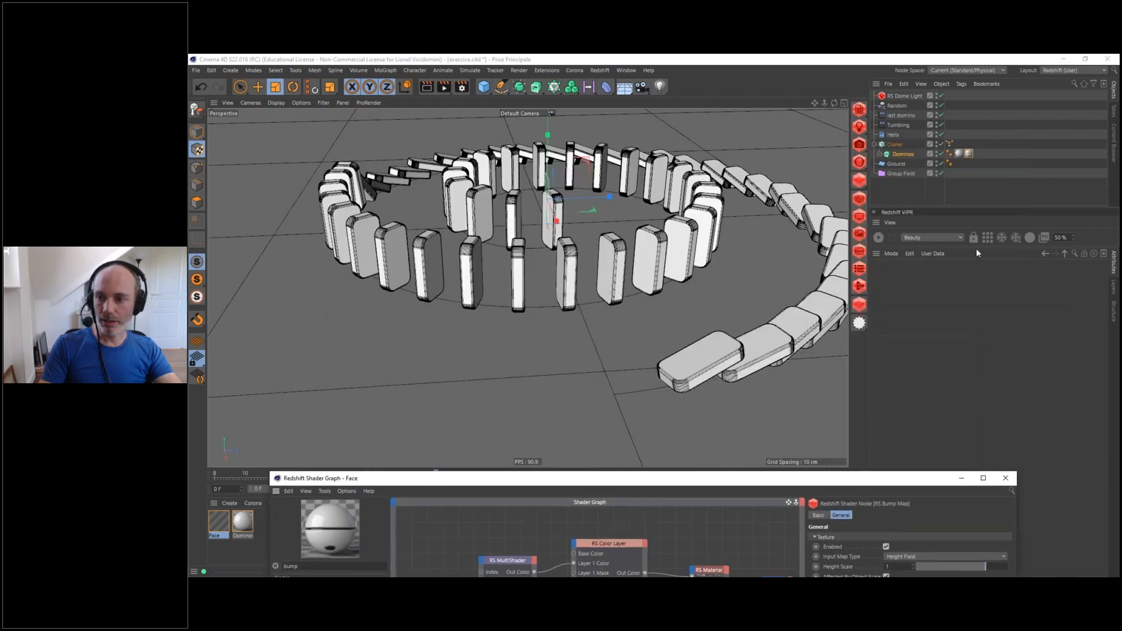
left_click(879, 238)
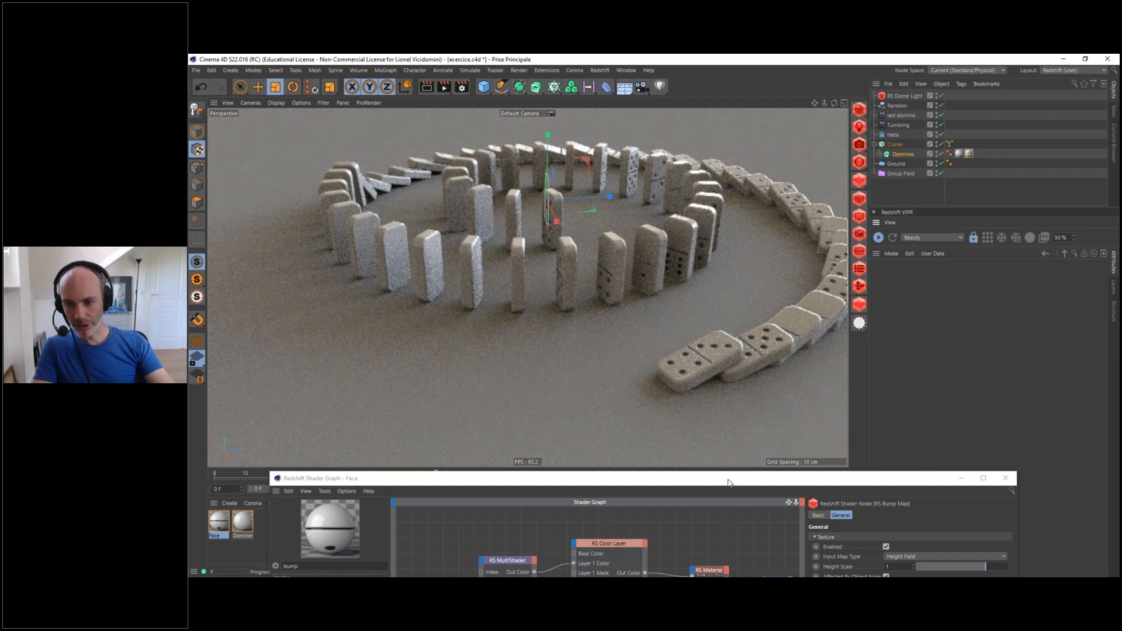
left_click_drag(729, 482, 723, 534)
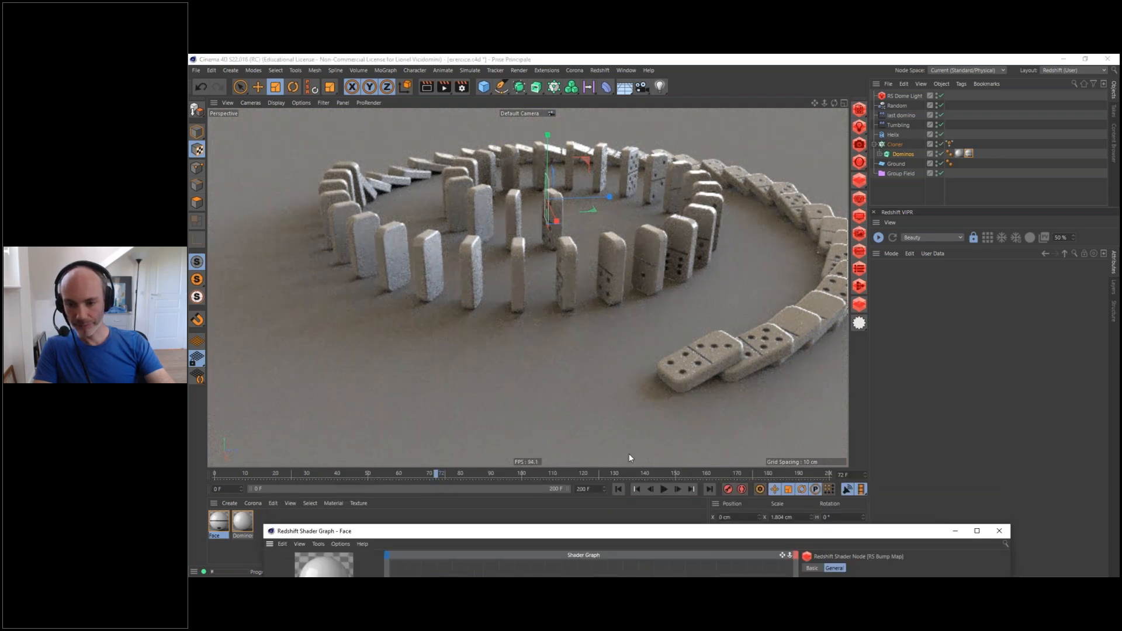
left_click_drag(780, 474, 805, 479)
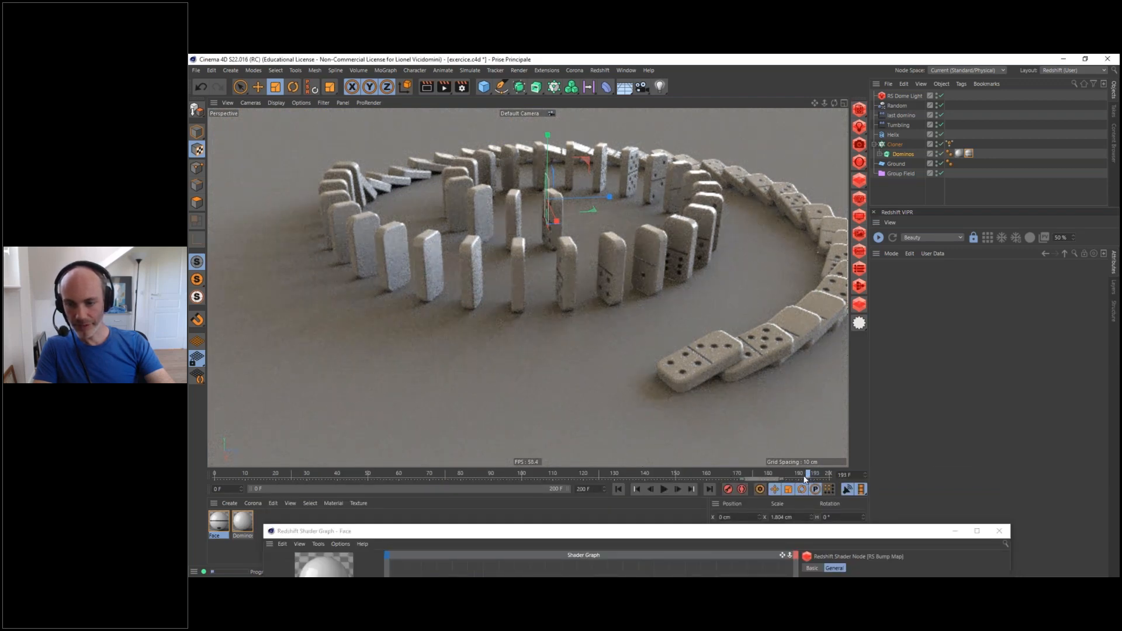
left_click(805, 479)
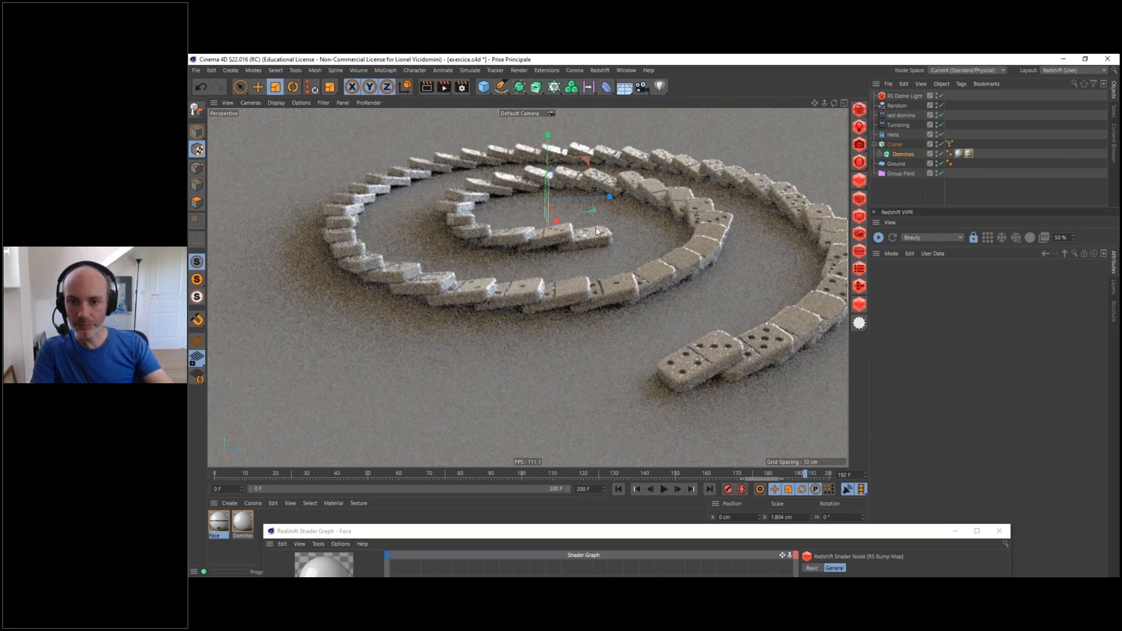
right_click_drag(593, 232, 634, 379, "alt")
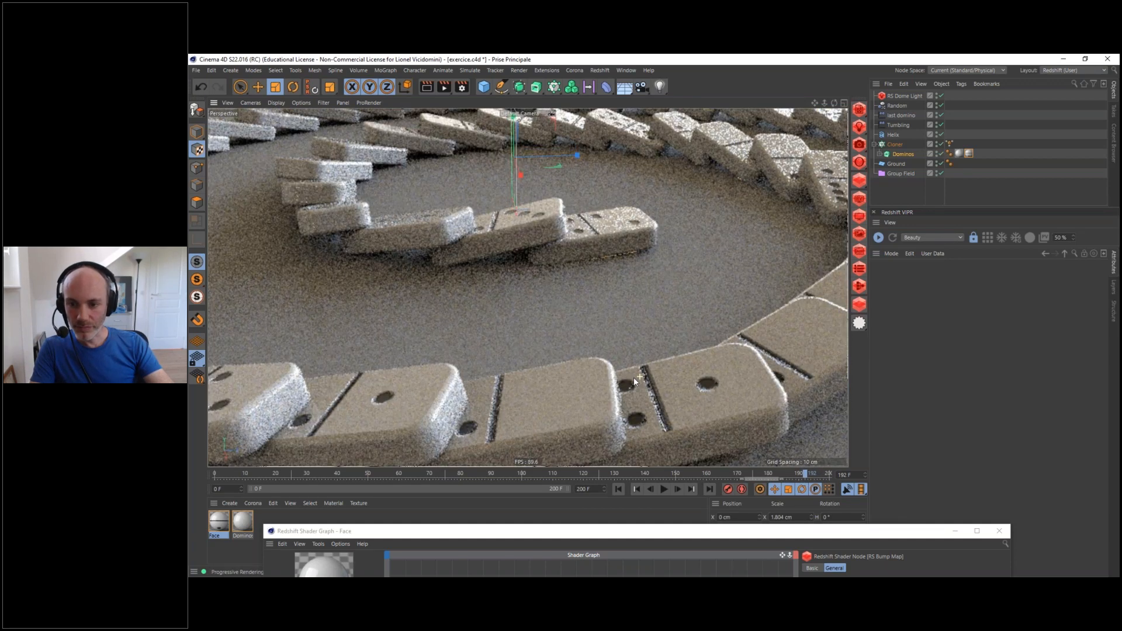
scroll(634, 378, "down", 2)
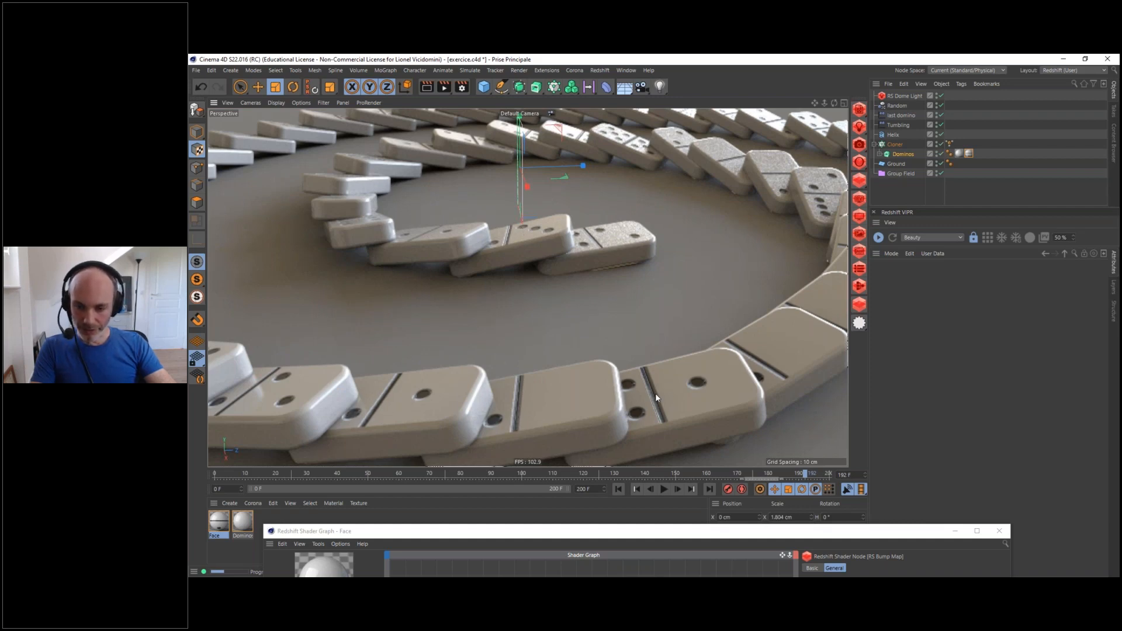
Reduce the RS Bump Map's Height Scale to 0.516 and close the Face material's shader graph
left_click_drag(642, 536, 658, 175)
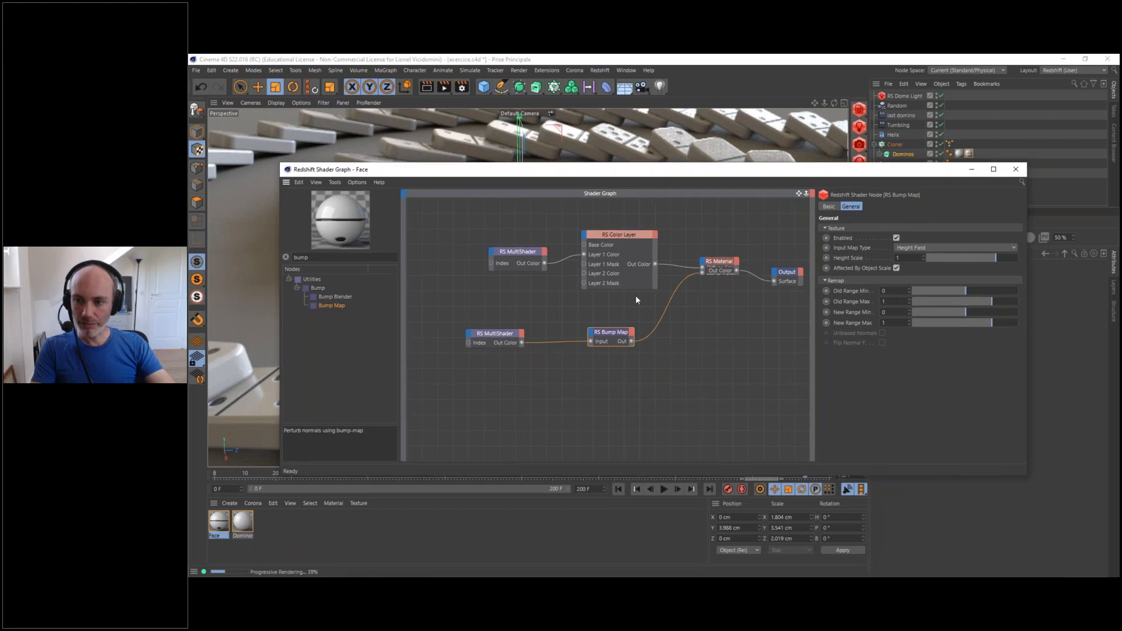
left_click(985, 258)
left_click_drag(985, 258, 984, 258)
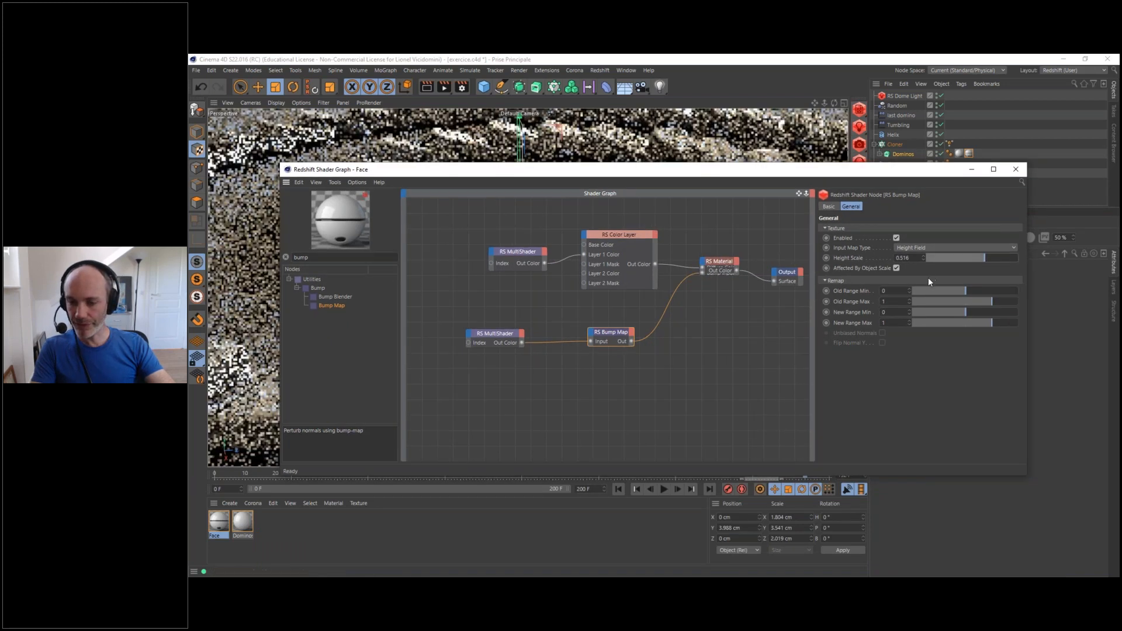
left_click_drag(880, 169, 932, 204)
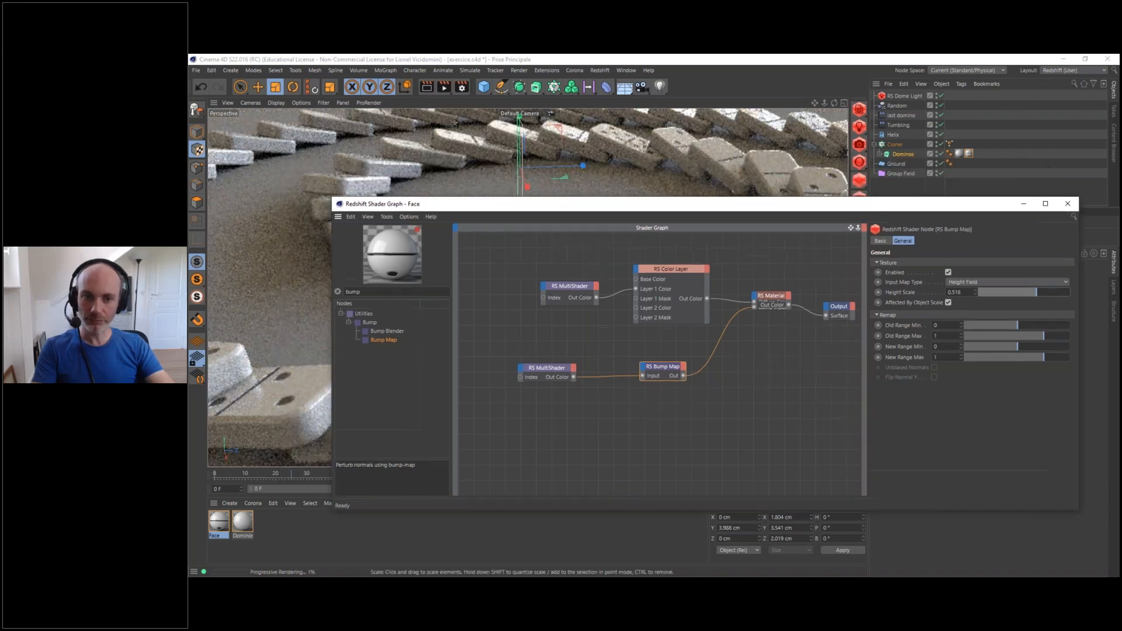
left_click(1067, 204)
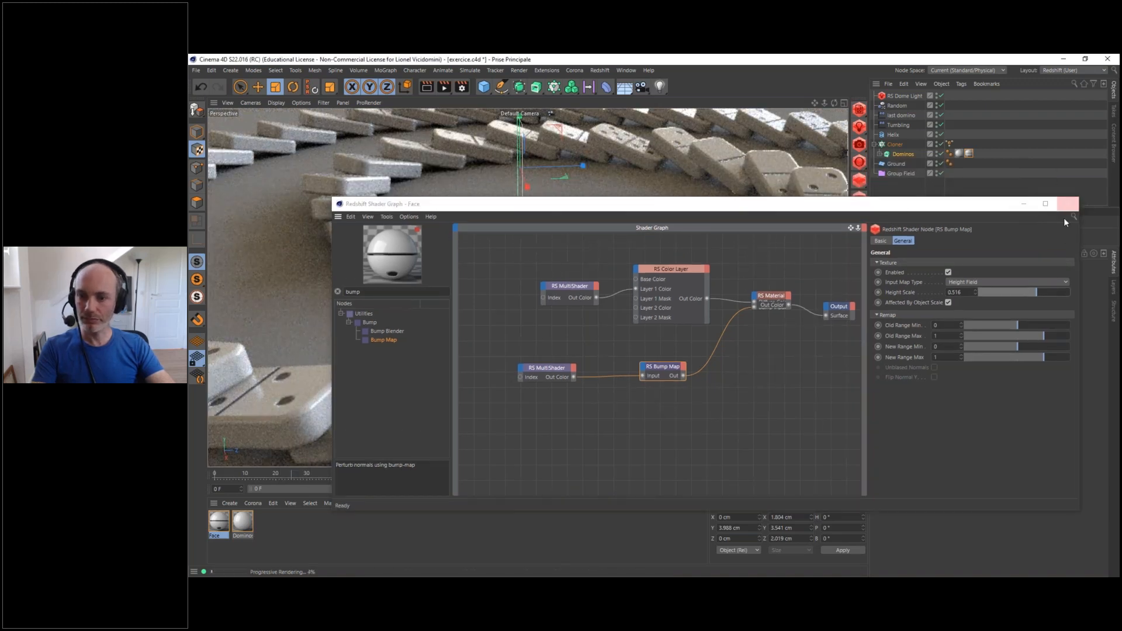
Review the whole domino spiral in the live render and stop the render
right_click_drag(645, 301, 560, 279, "alt")
left_click_drag(560, 279, 585, 296, "alt")
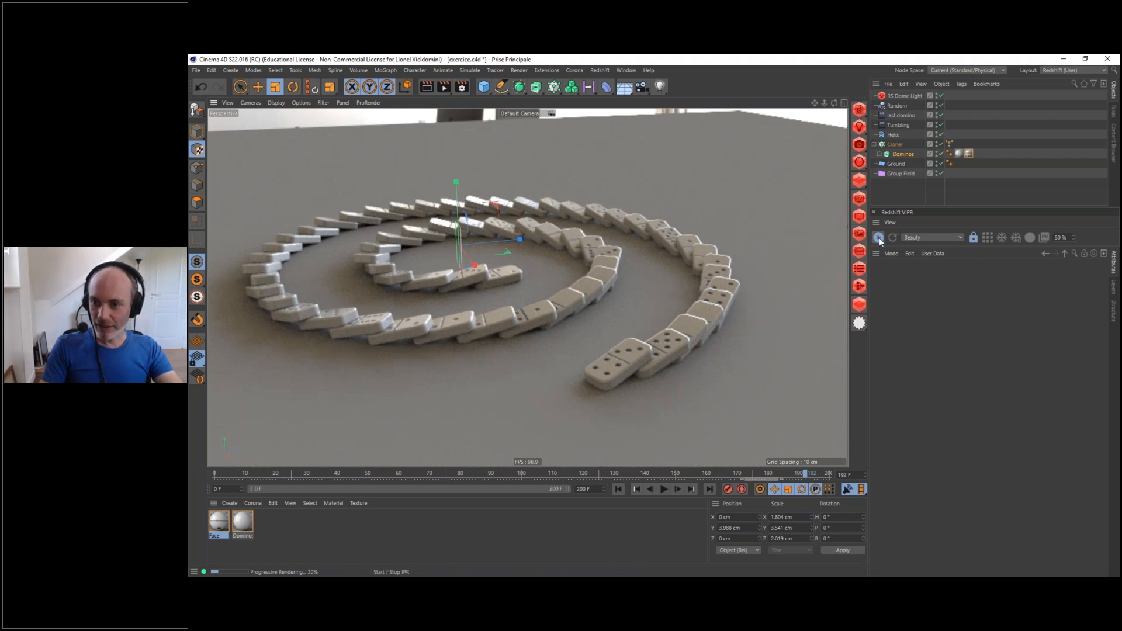
left_click(878, 238)
Create a Redshift material named Wood and assign it to the Ground object
left_click(253, 503)
left_click(227, 502)
mouse_move(268, 416)
mouse_move(347, 421)
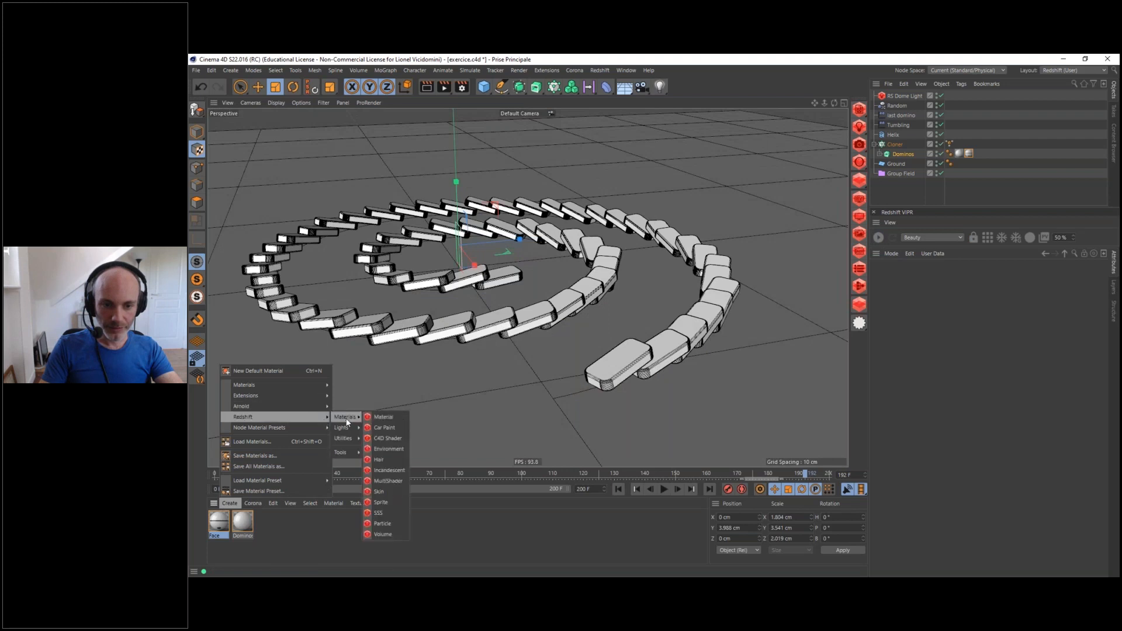
left_click(382, 416)
type("Wood")
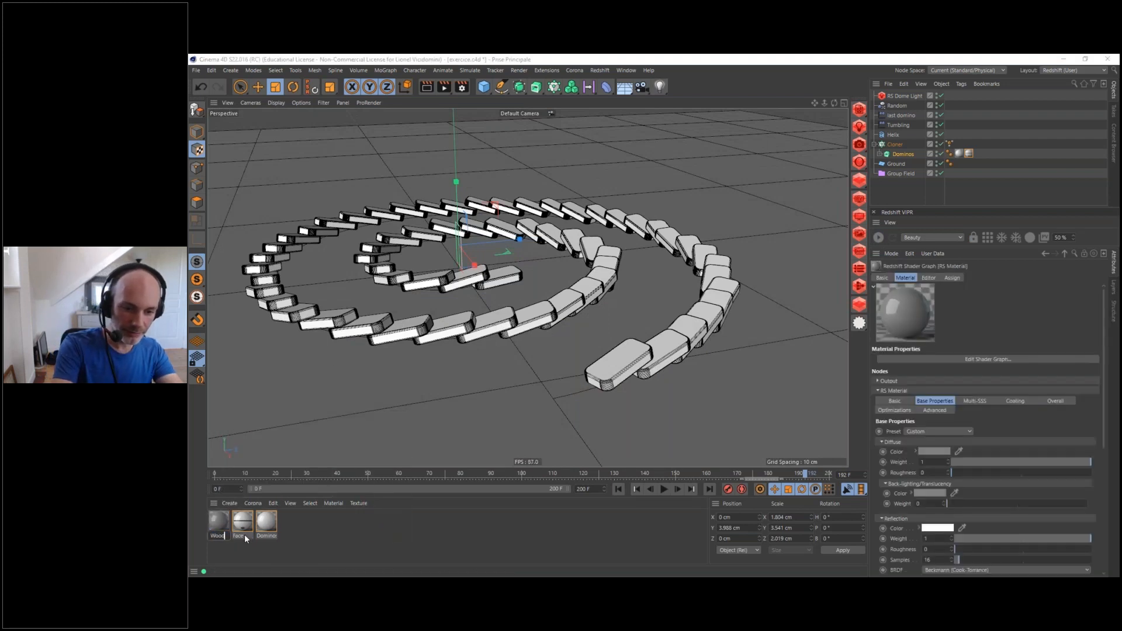
key("Return")
left_click_drag(217, 526, 931, 147)
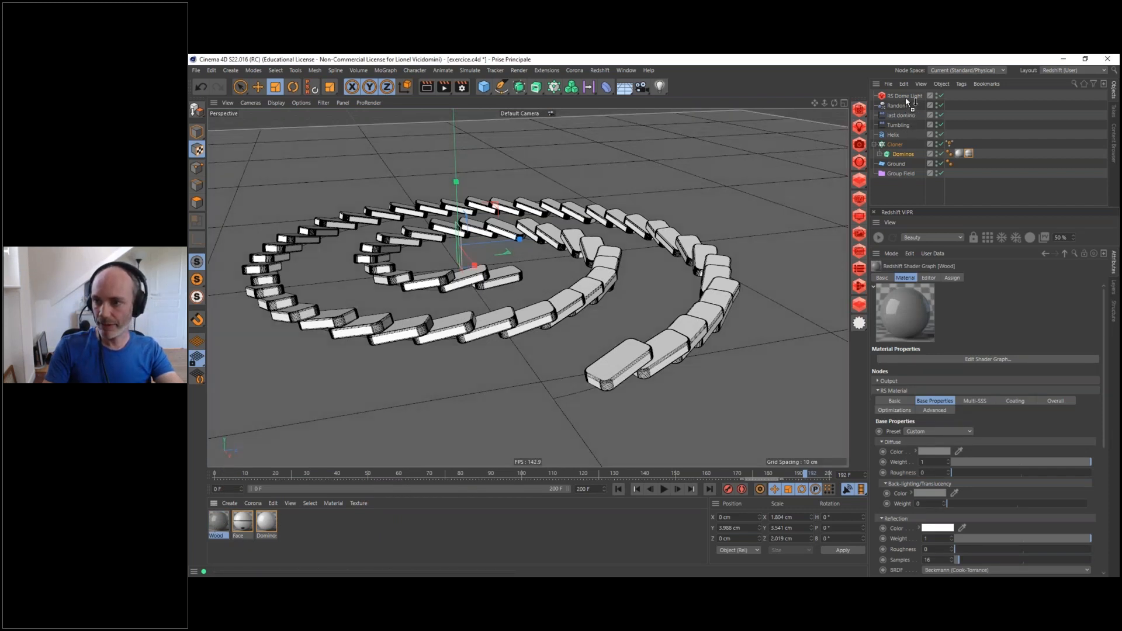
left_click_drag(906, 100, 898, 166)
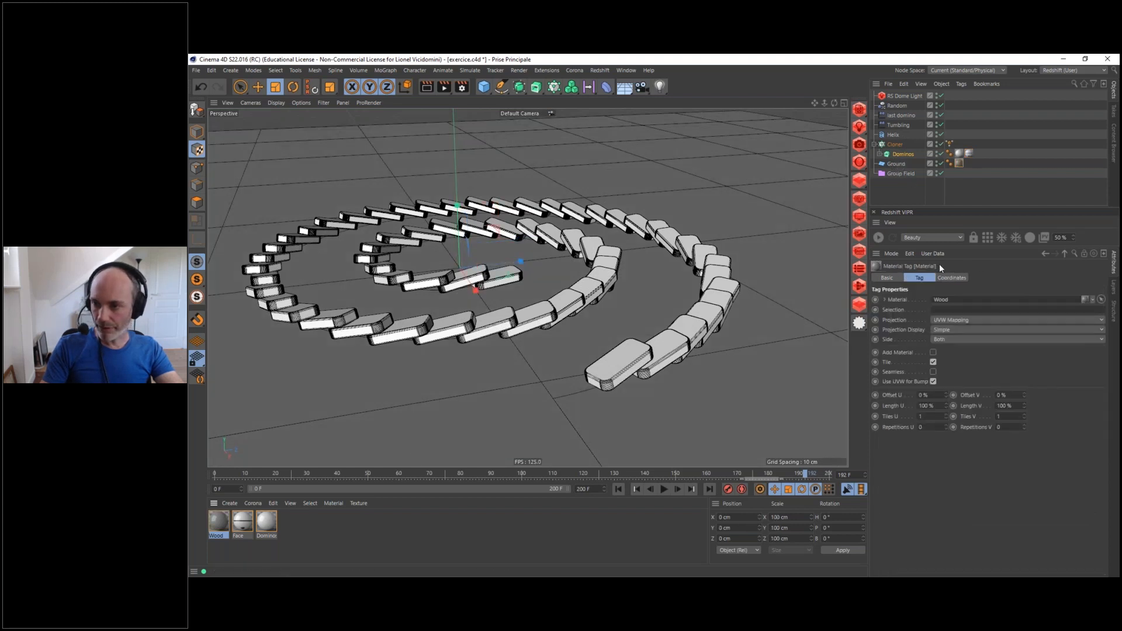
Open the Wood material's shader graph for editing
left_click(218, 521)
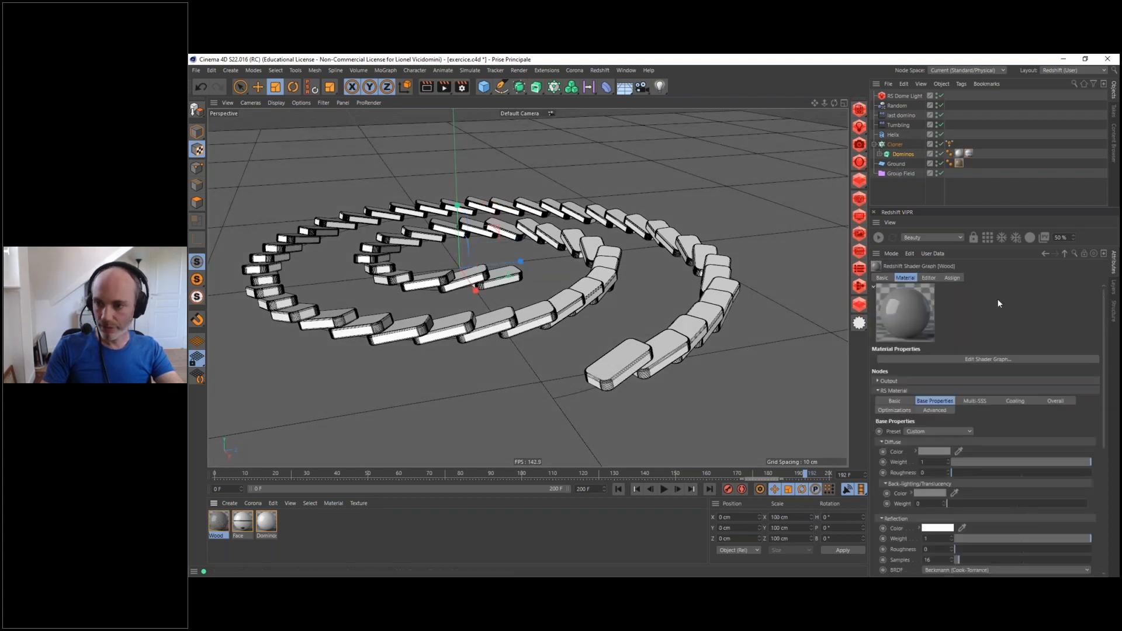
left_click(964, 360)
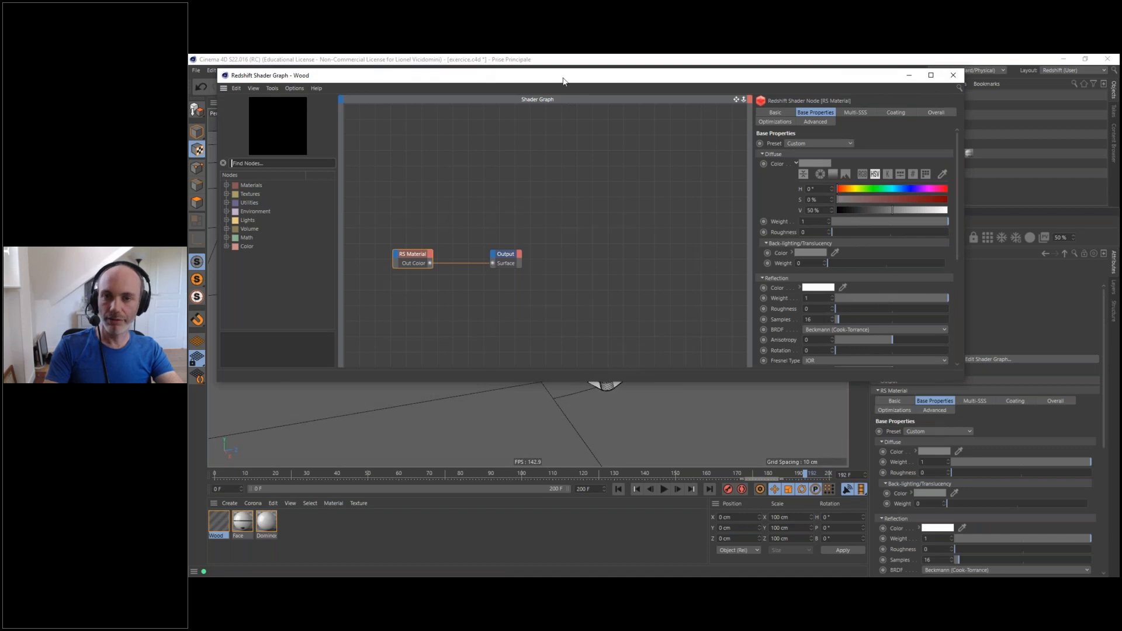
left_click_drag(540, 76, 608, 120)
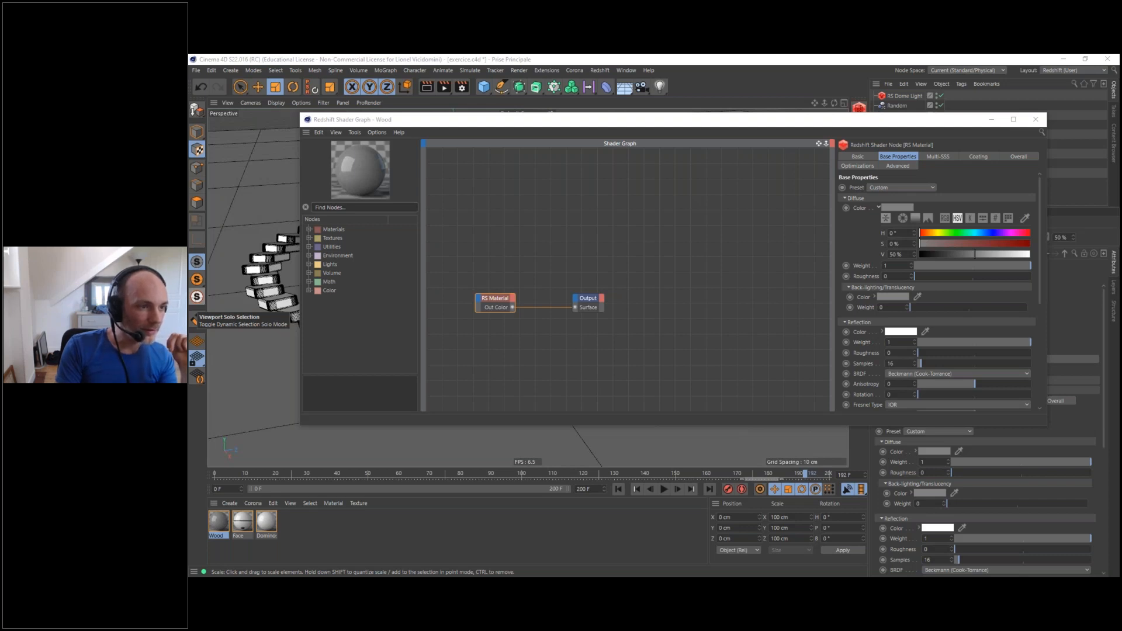
Bring bois_couleur.png, bois_normal.png and bois_rugosite.png from the tex folder into the Wood shader graph without copying them to the project location
left_click_drag(189, 115, 781, 132)
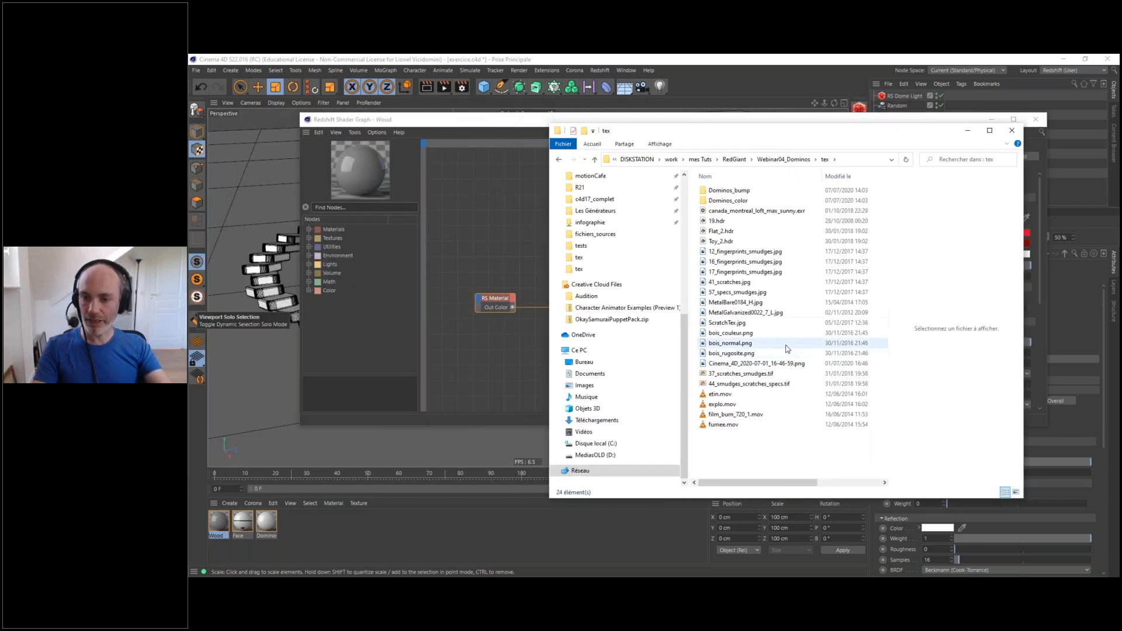
left_click(731, 335)
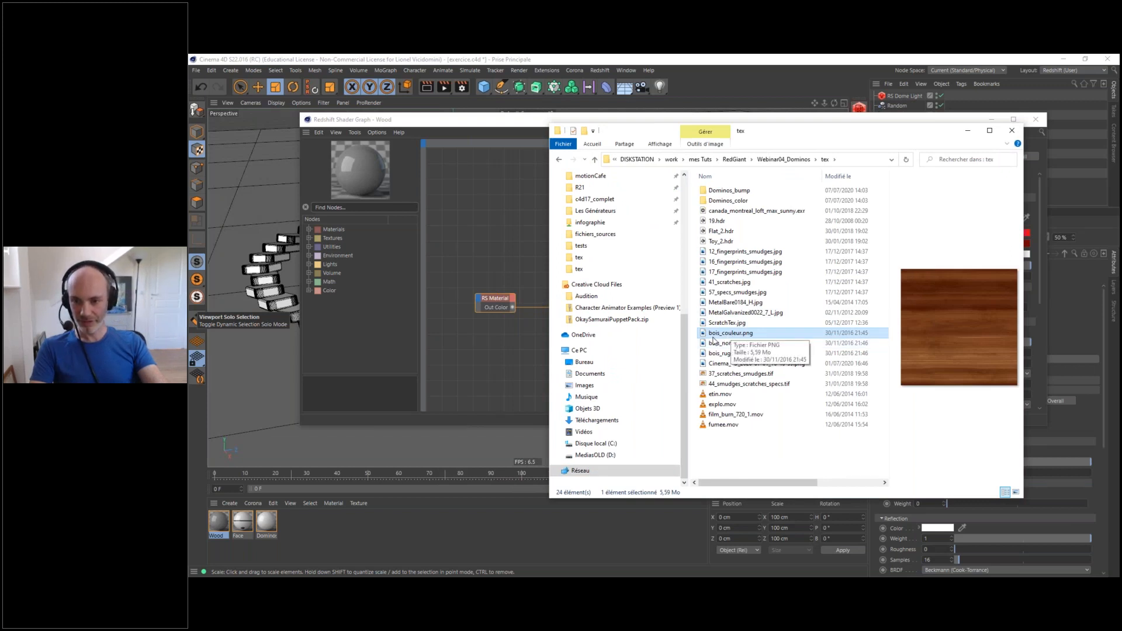
left_click(725, 343)
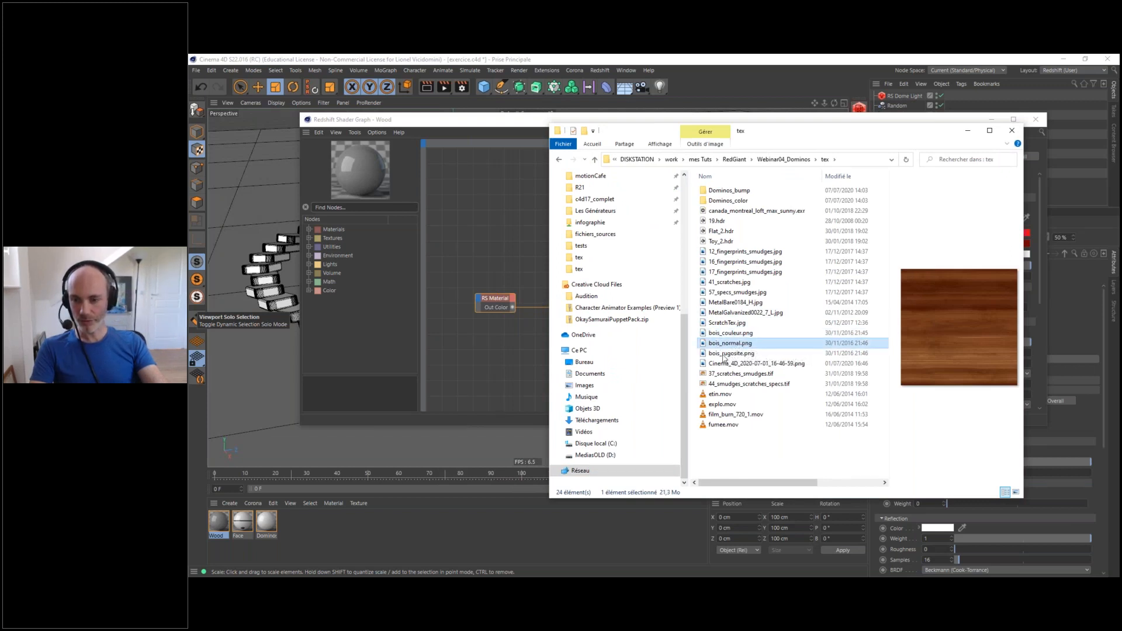
left_click(724, 353)
key("Up")
key("Up")
left_click(719, 353, "shift")
left_click_drag(725, 352, 489, 219)
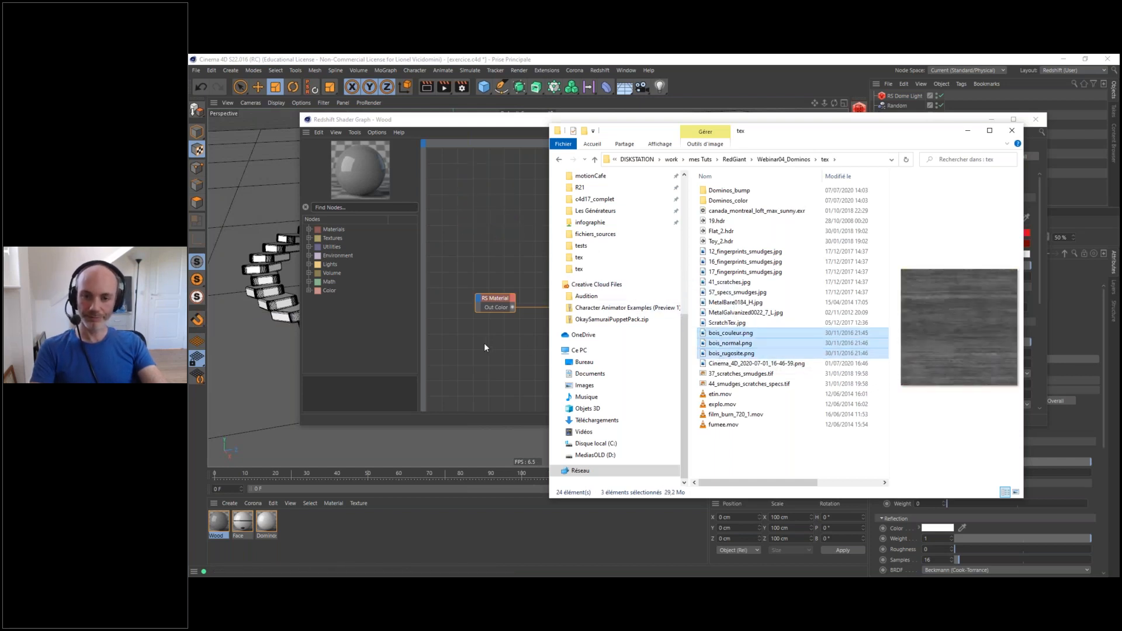
left_click(722, 365)
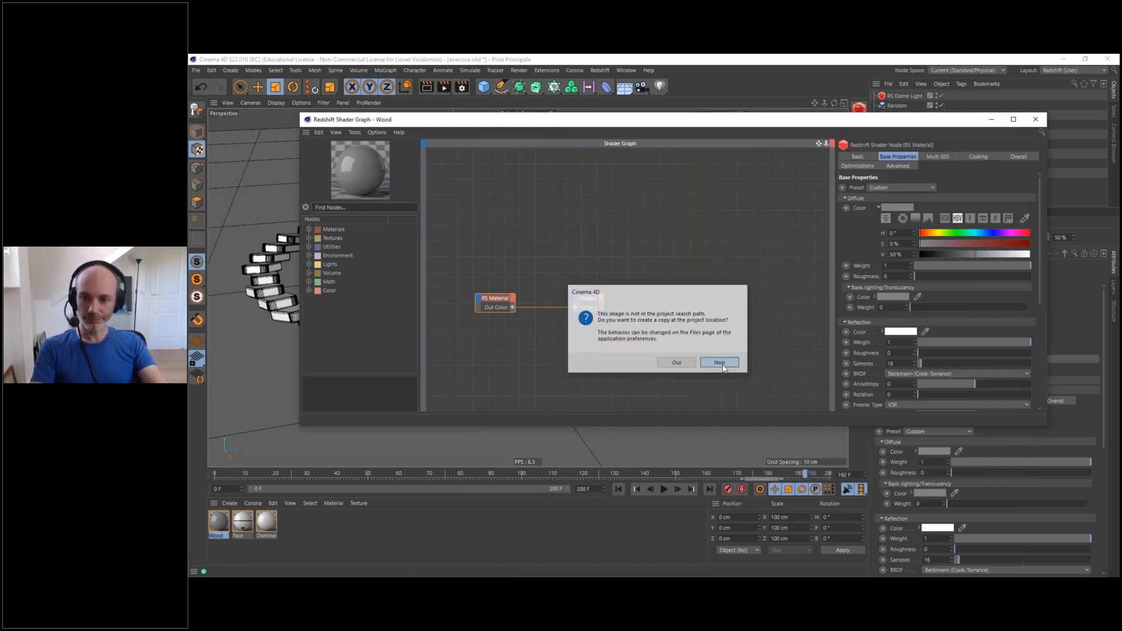
left_click(722, 365)
left_click(722, 365)
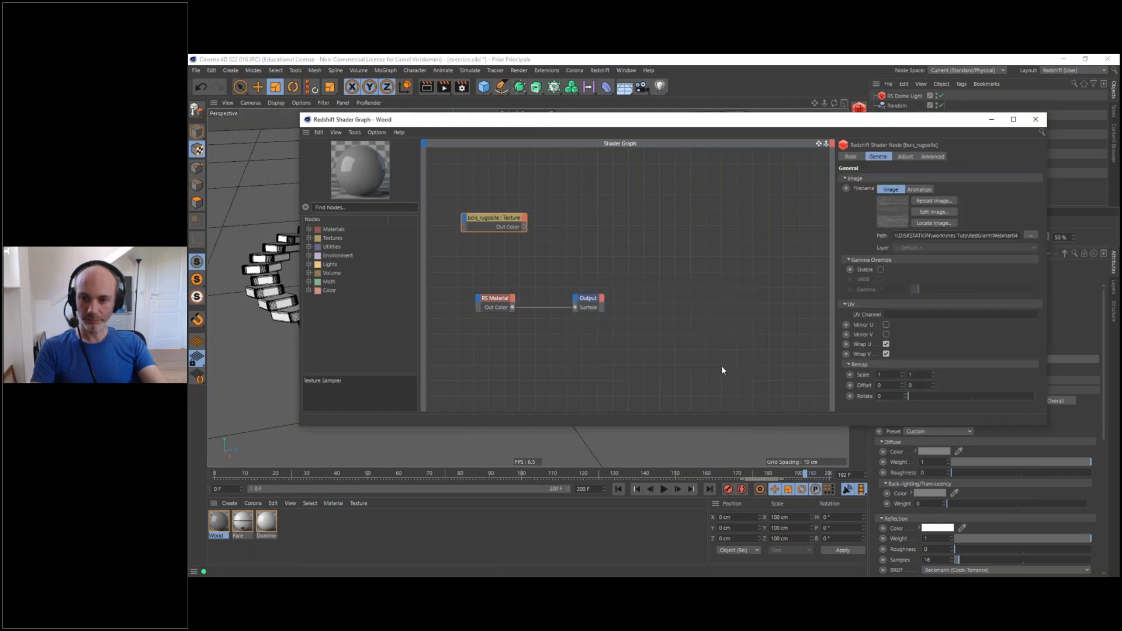
Spread out the Wood graph's nodes and connect the bois_couleur texture to the RS Material's Diffuse Color
left_click_drag(496, 217, 460, 272)
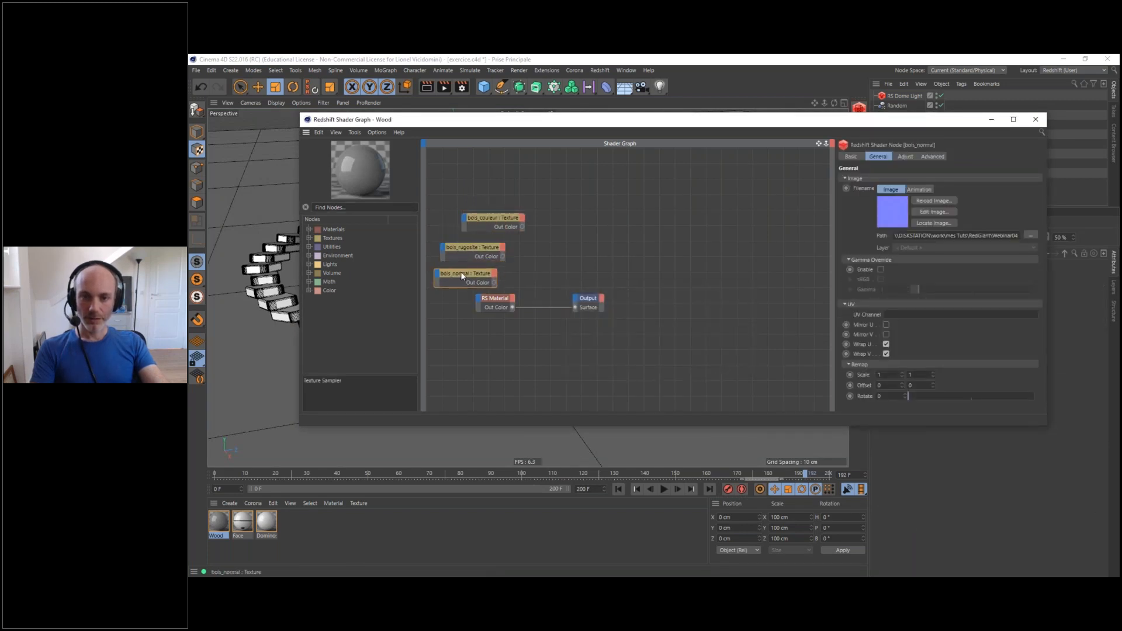
left_click(488, 208)
left_click_drag(588, 298, 812, 290)
left_click_drag(492, 300, 678, 281)
left_click_drag(516, 216, 665, 278)
mouse_move(692, 285)
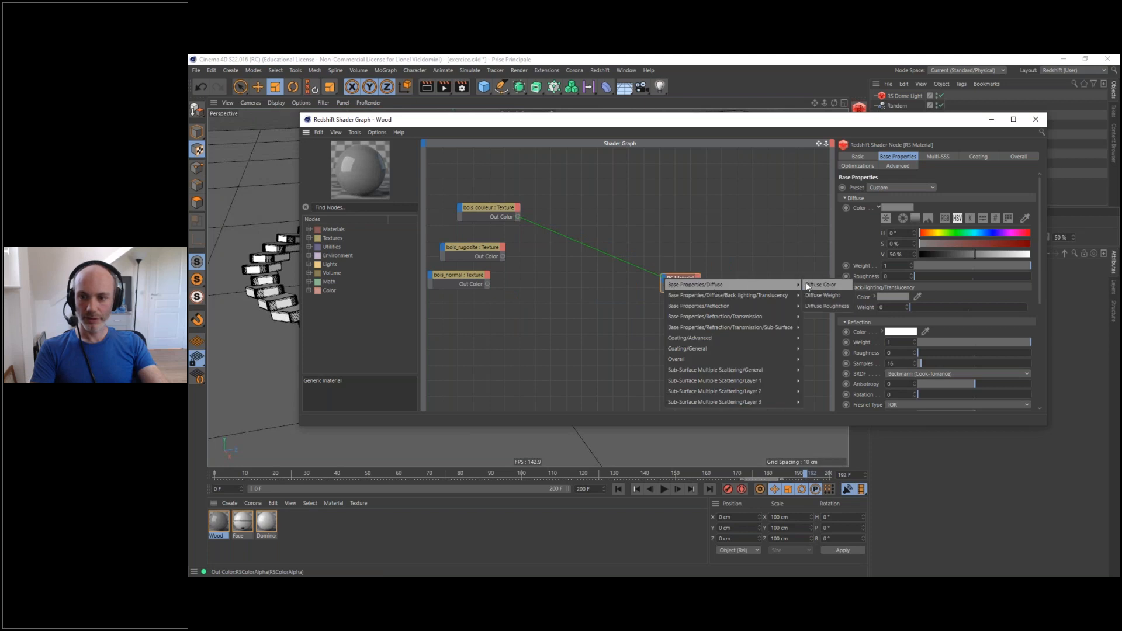
left_click(821, 285)
Connect the bois_rugosite texture to the RS Material's Refl Roughness and place the bois_normal node below it
left_click_drag(471, 248, 663, 279)
mouse_move(723, 306)
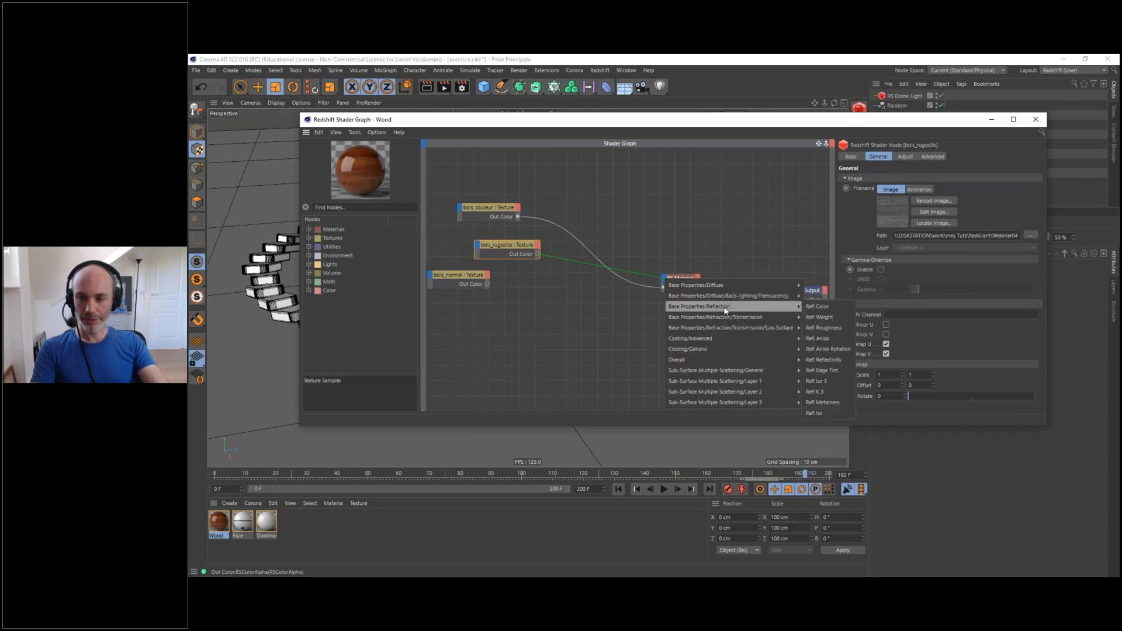
left_click(826, 326)
left_click_drag(513, 248, 543, 255)
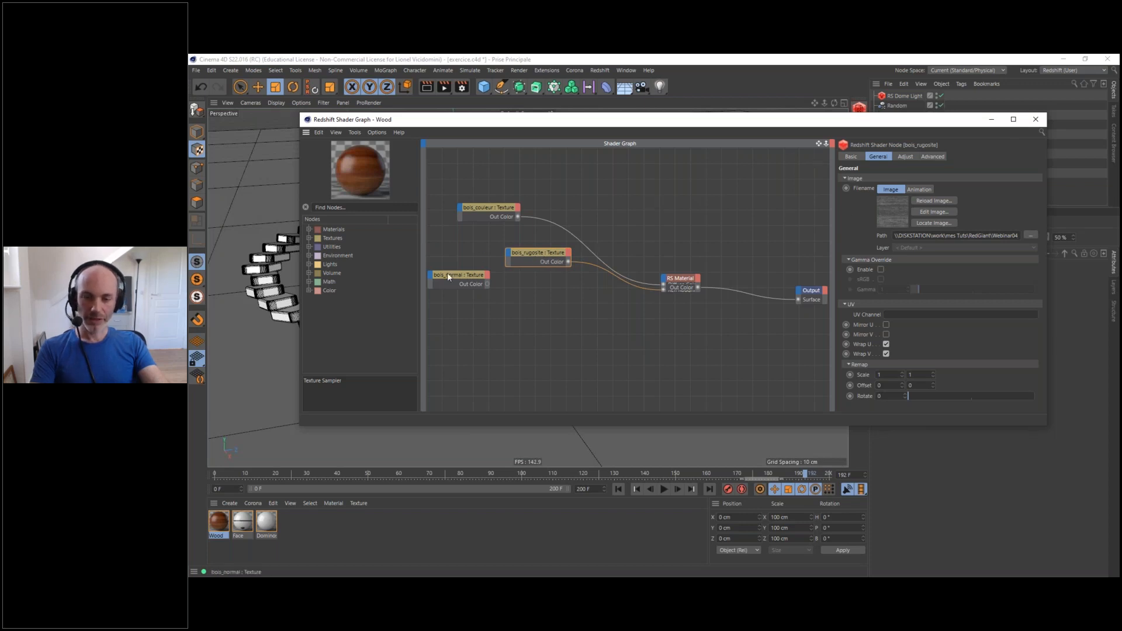
left_click_drag(449, 281, 548, 310)
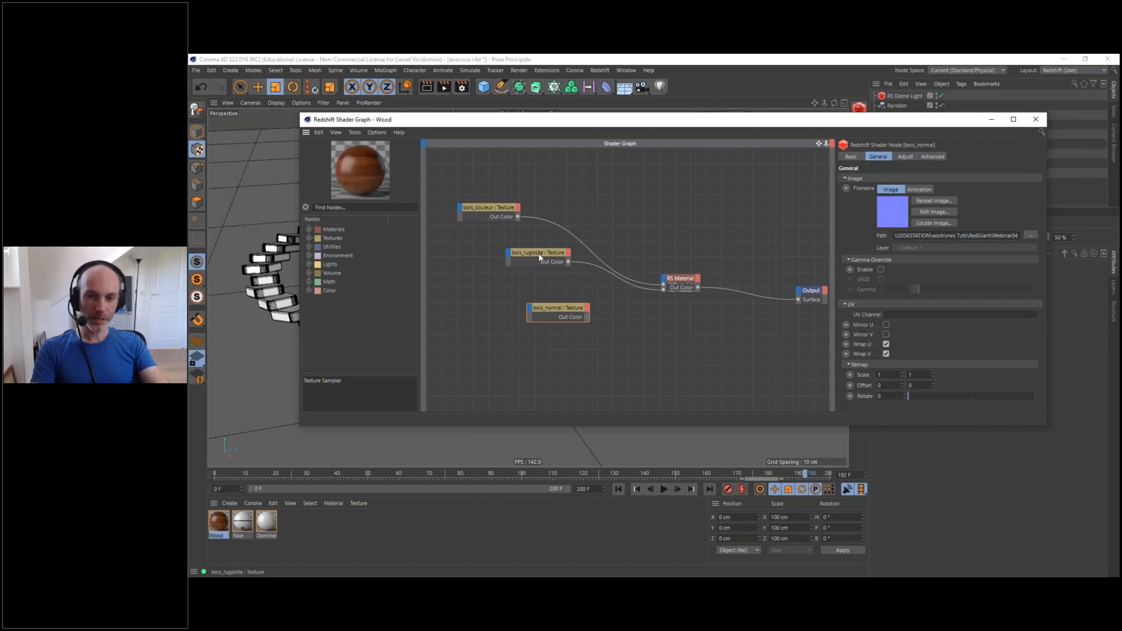
Enable the gamma override at gamma 1 on the bois_rugosite and bois_normal textures
left_click_drag(538, 253, 542, 259)
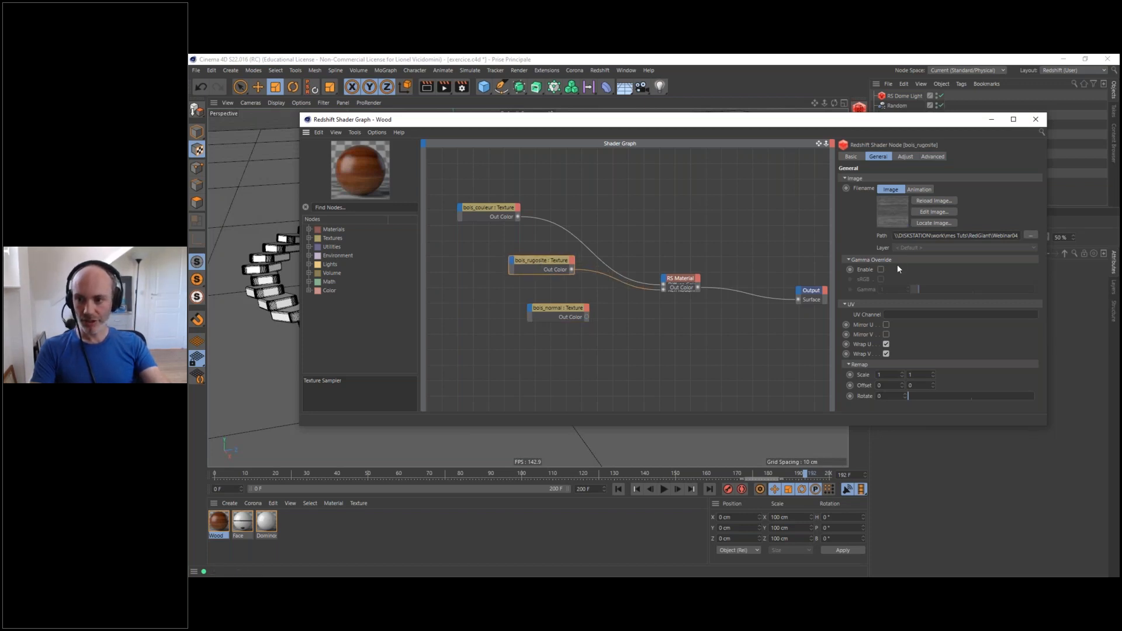
left_click(880, 269)
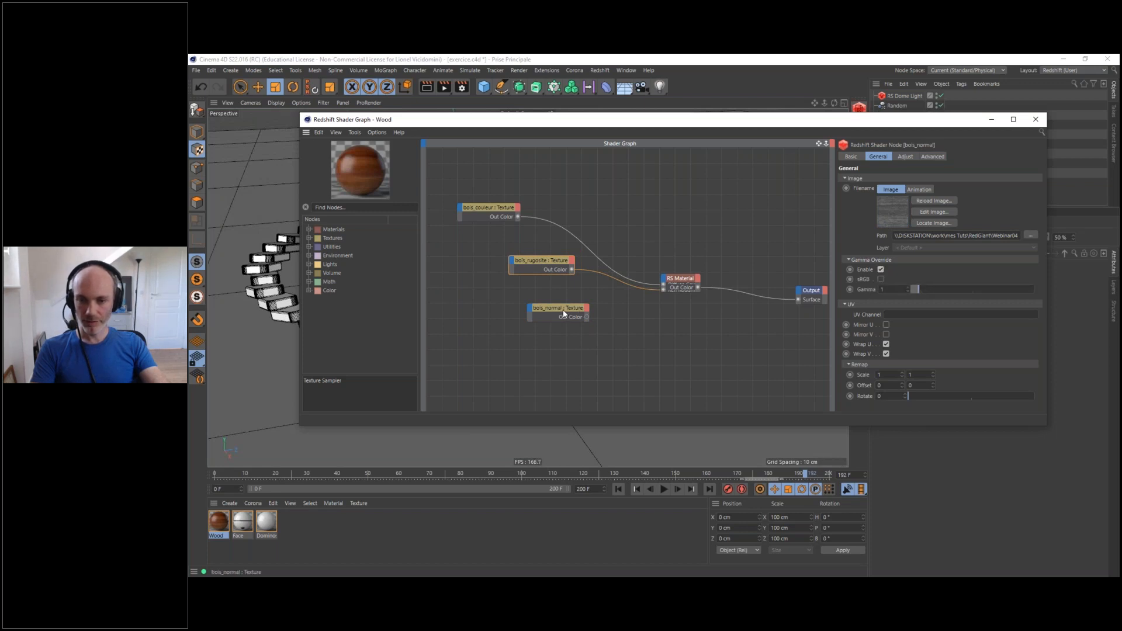
left_click_drag(563, 310, 537, 311)
left_click(880, 270)
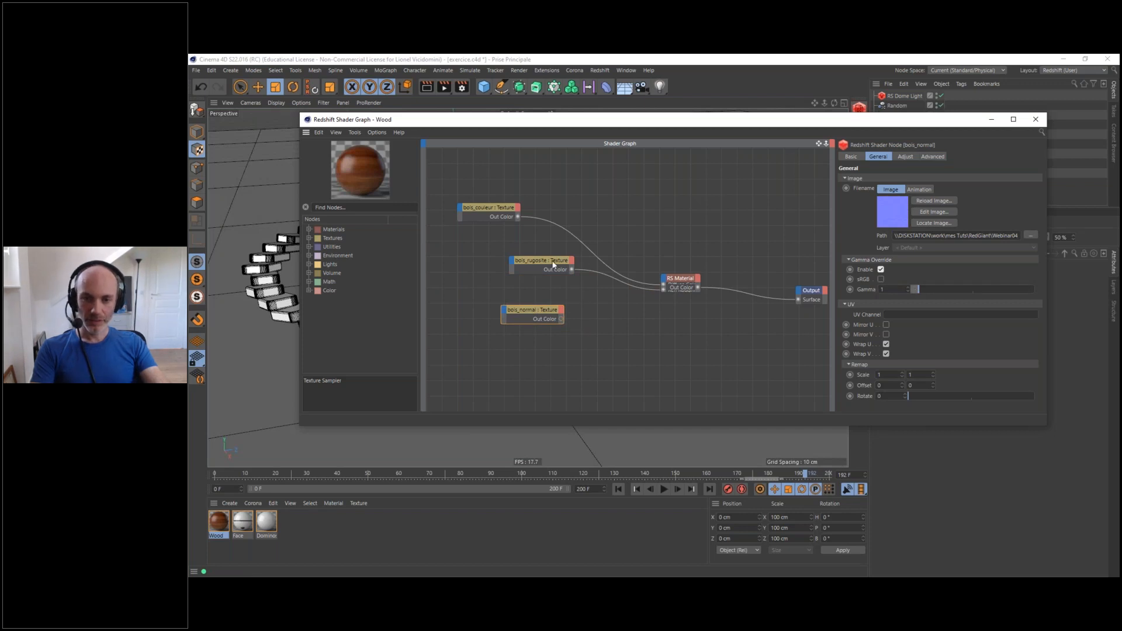
Space out the bois_couleur, bois_rugosite and bois_normal nodes, making room between the normal texture and the RS Material
left_click_drag(493, 206, 524, 194)
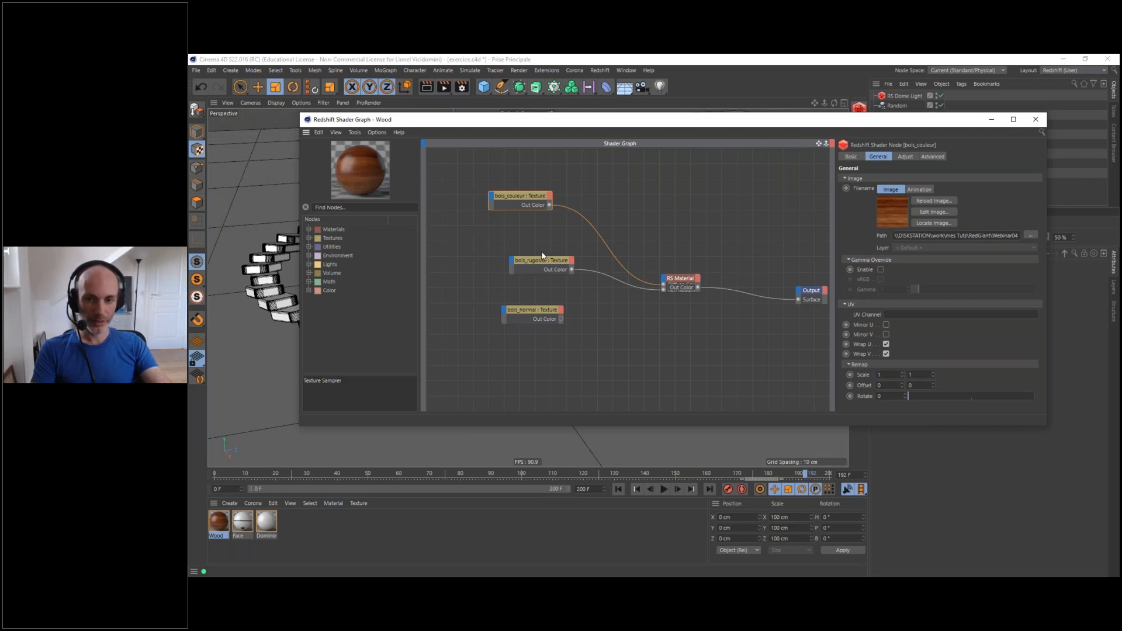
mouse_move(530, 200)
left_mouse_down()
mouse_move(575, 197)
mouse_move(531, 199)
left_mouse_up()
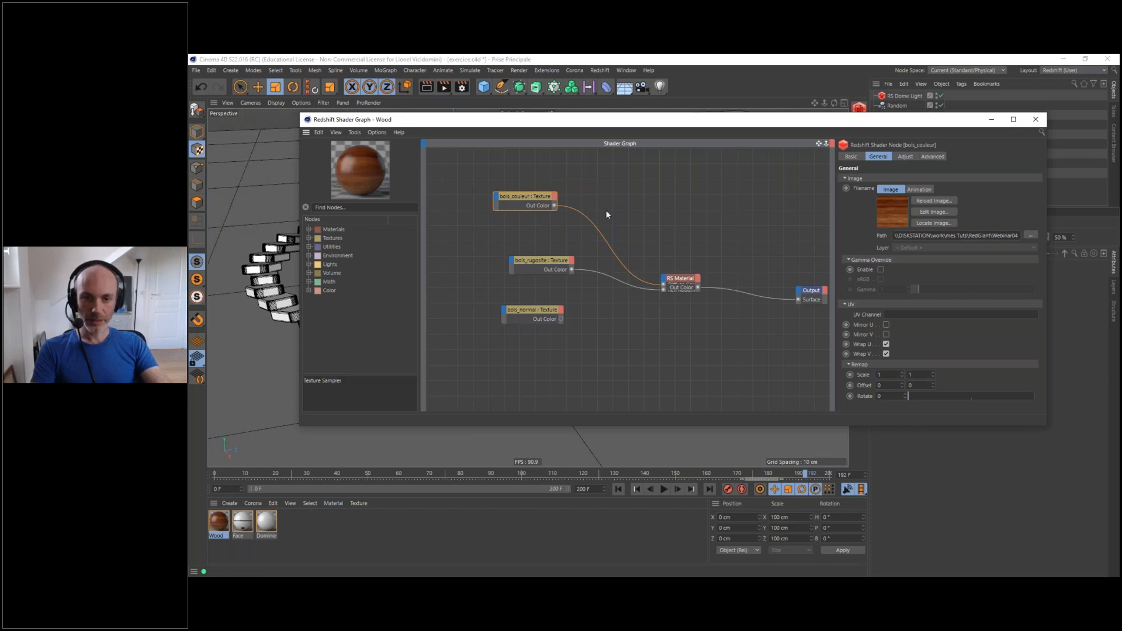
left_click_drag(543, 262, 510, 260)
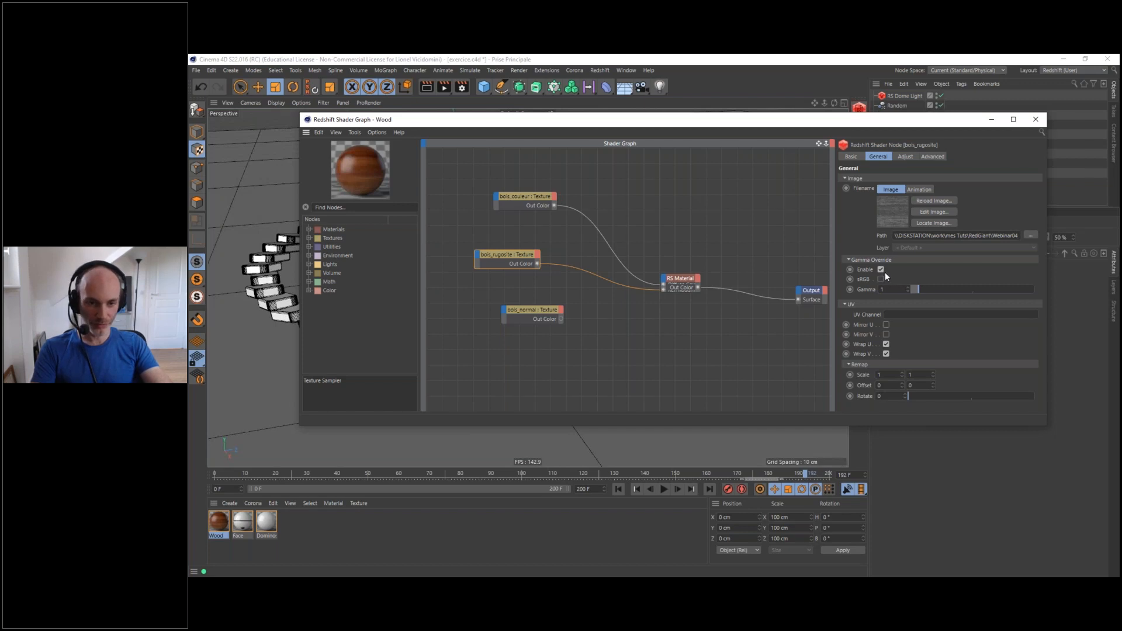
left_click_drag(535, 310, 499, 325)
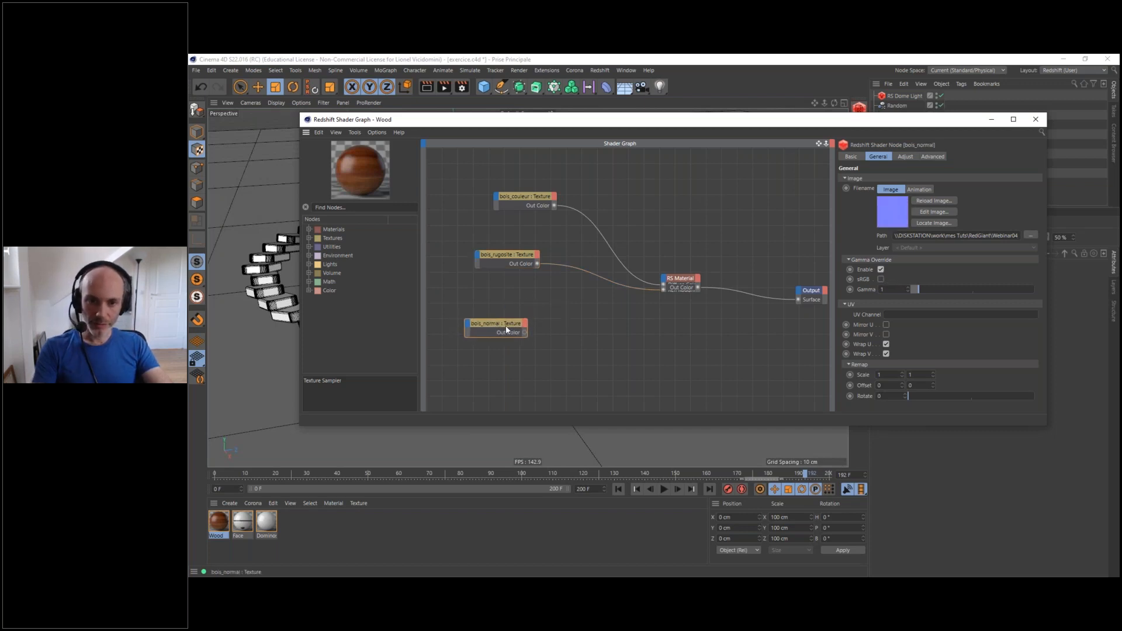
Add an RS Bump Map node fed by bois_normal and set its input map type to Tangent-Space Normal
left_click(368, 207)
type("bump")
left_click_drag(338, 257, 581, 314)
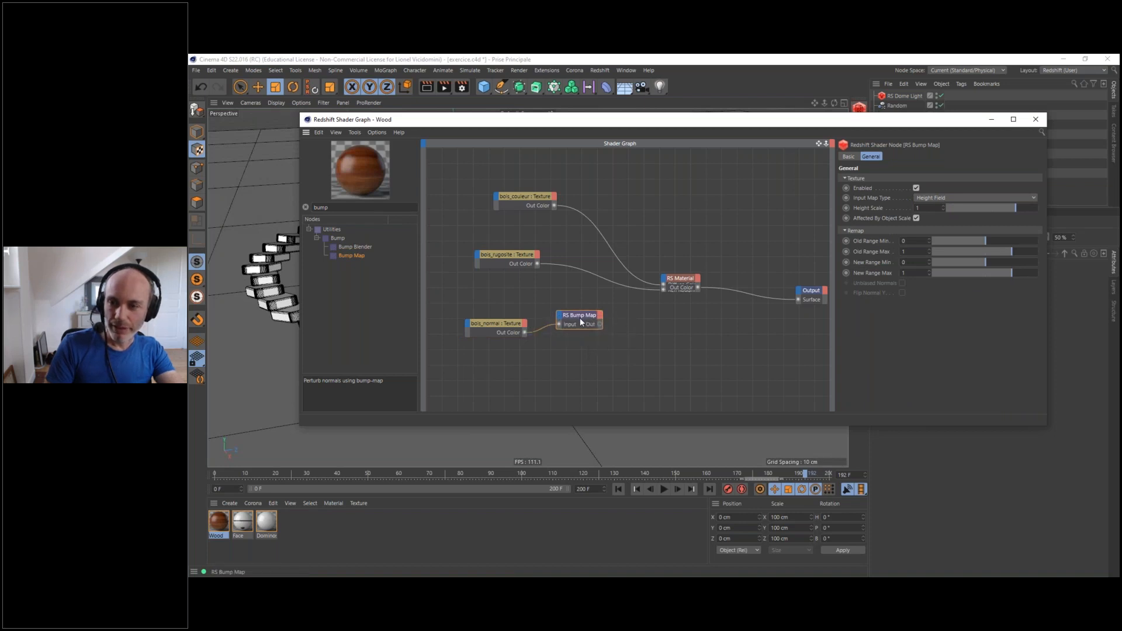
left_click(948, 197)
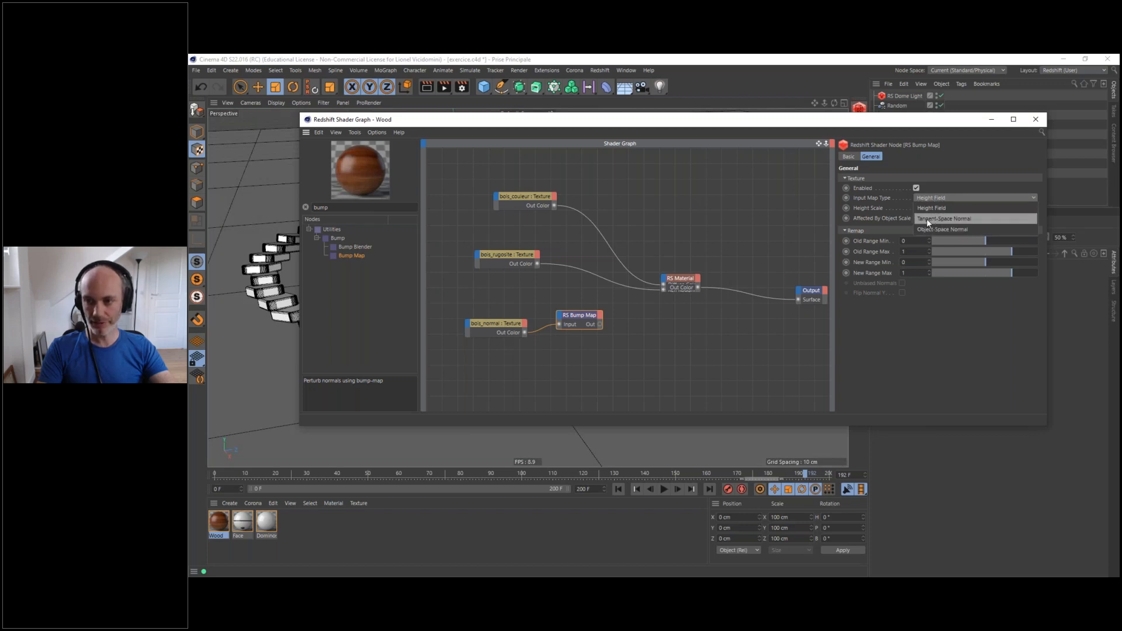
left_click(947, 219)
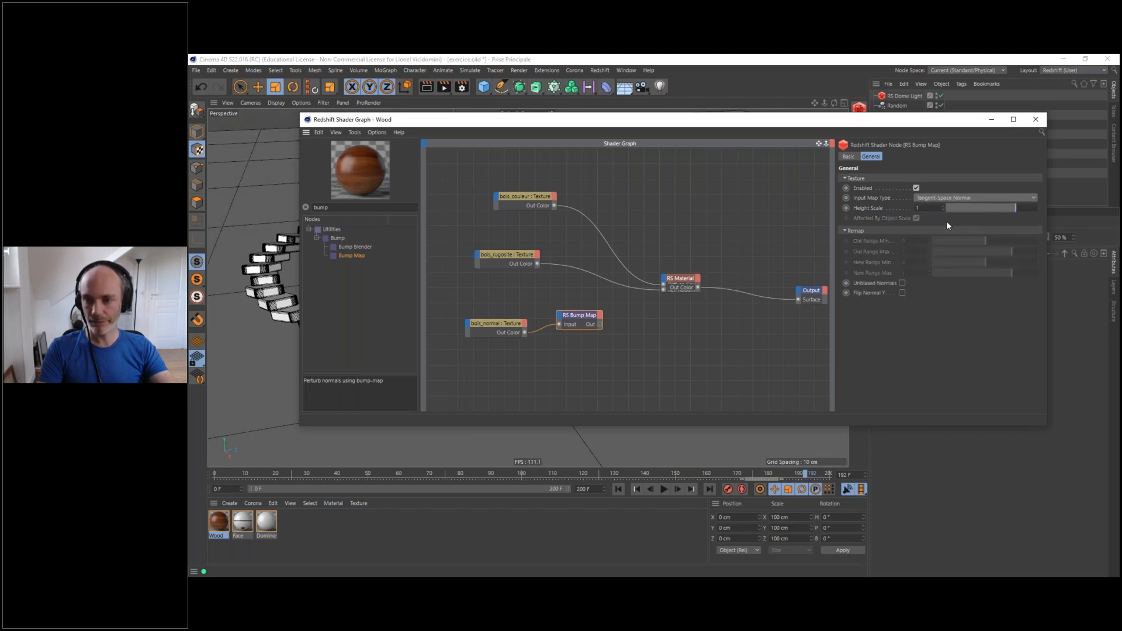
Connect the RS Bump Map output to the RS Material's overall Bump Input and move the shader graph off the main window
left_click_drag(600, 324, 681, 289)
mouse_move(692, 358)
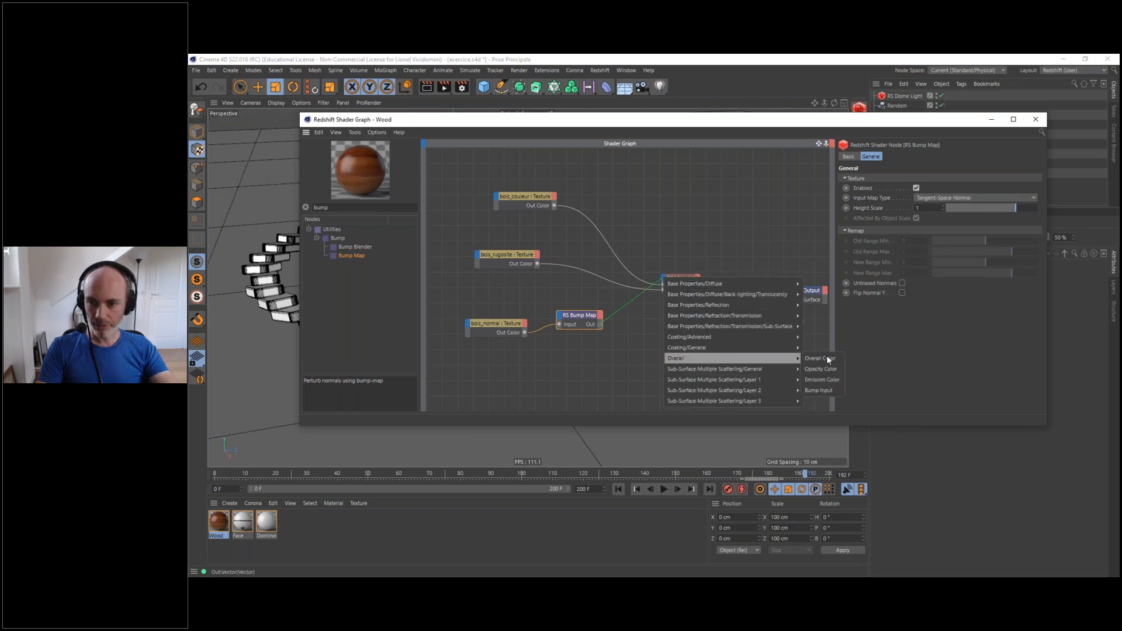
left_click(822, 390)
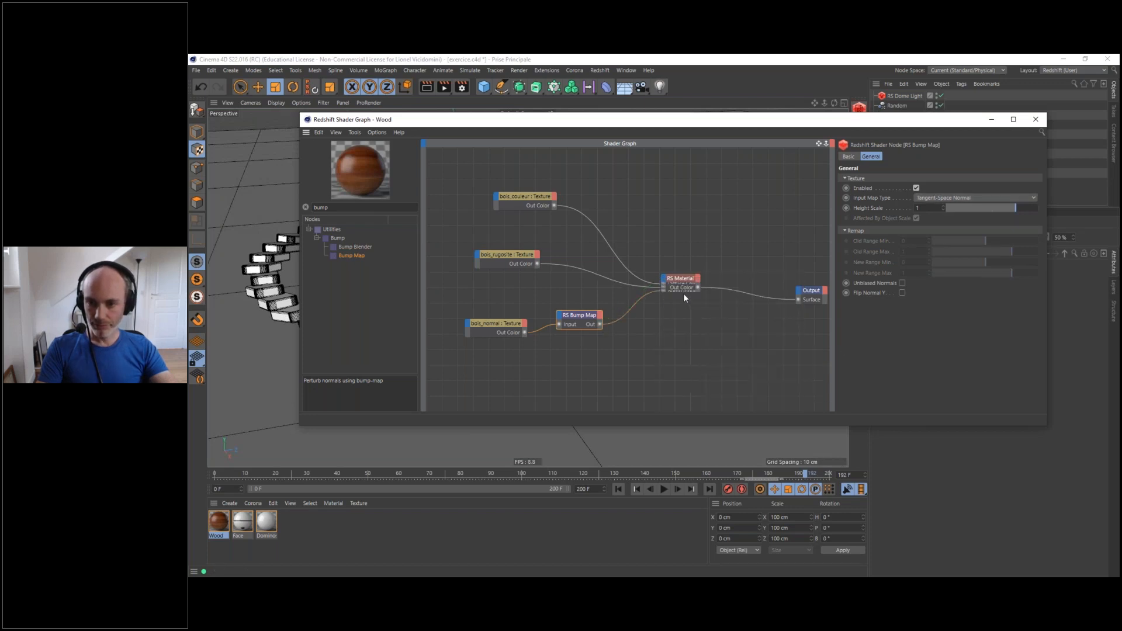
left_click(685, 292)
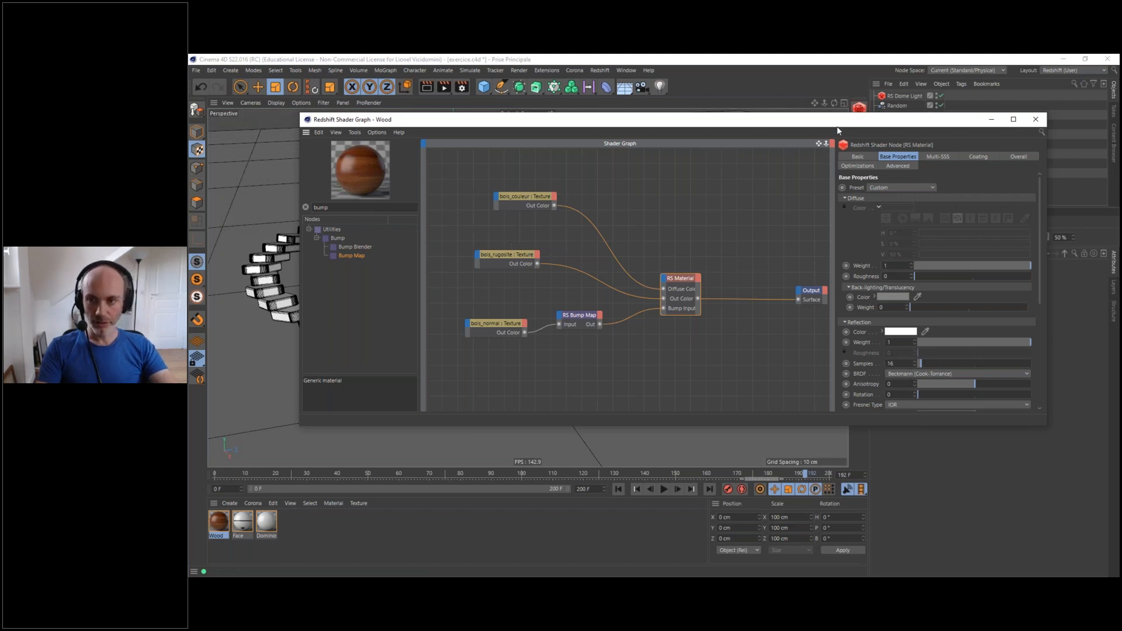
left_click_drag(826, 124, 189, 225)
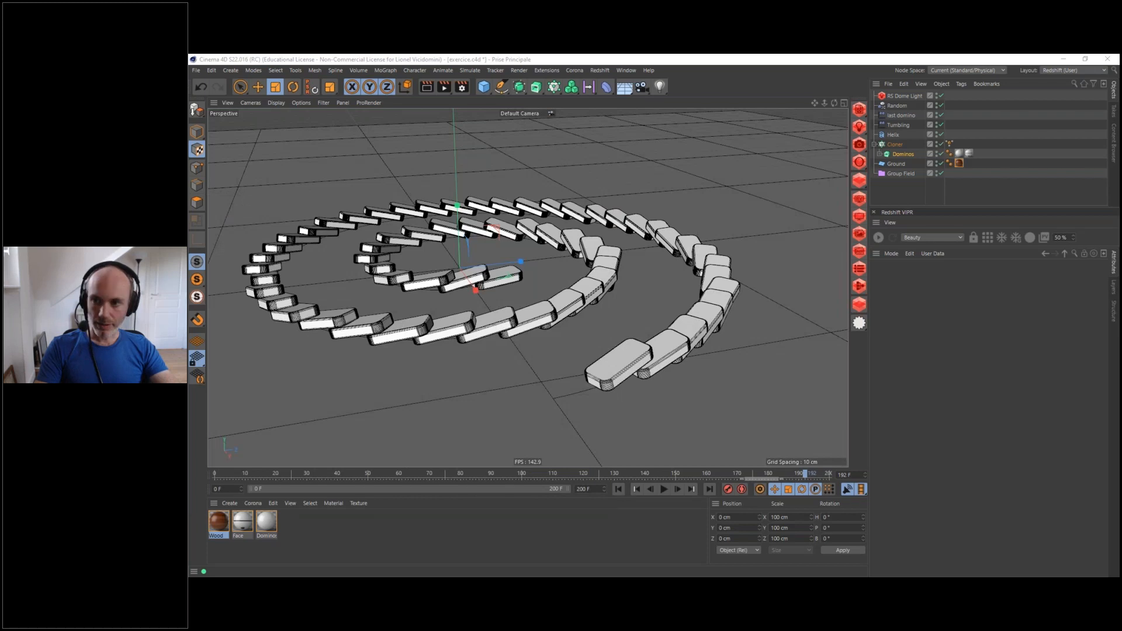
Select the Ground's Wood material tag and toggle the Materials display option in the perspective view
left_click(958, 164)
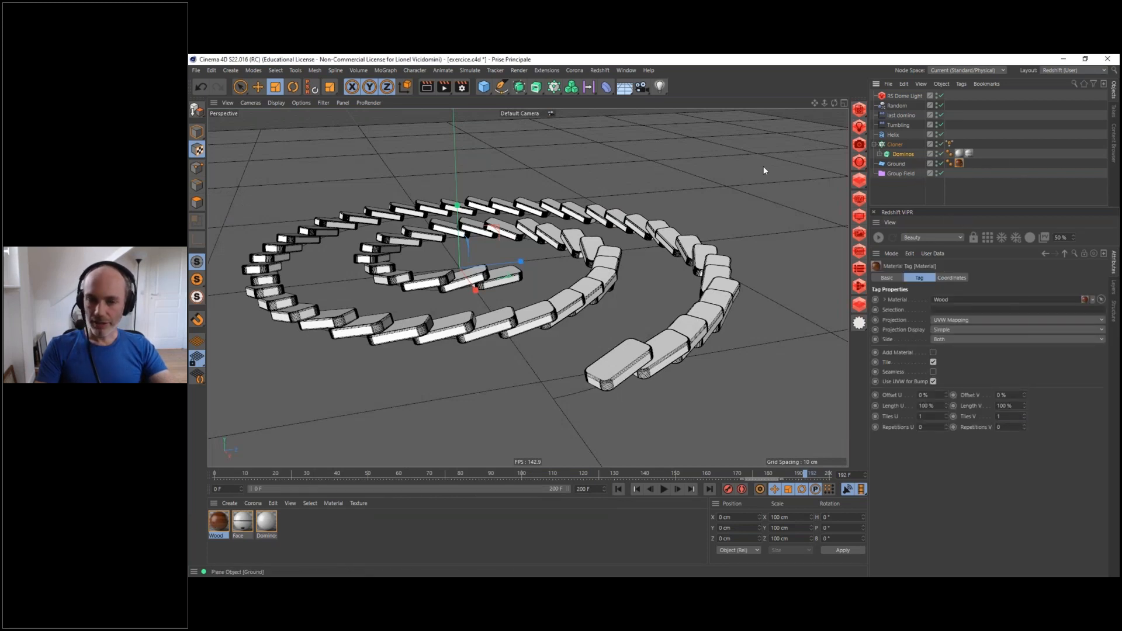
left_click(322, 102)
mouse_move(301, 103)
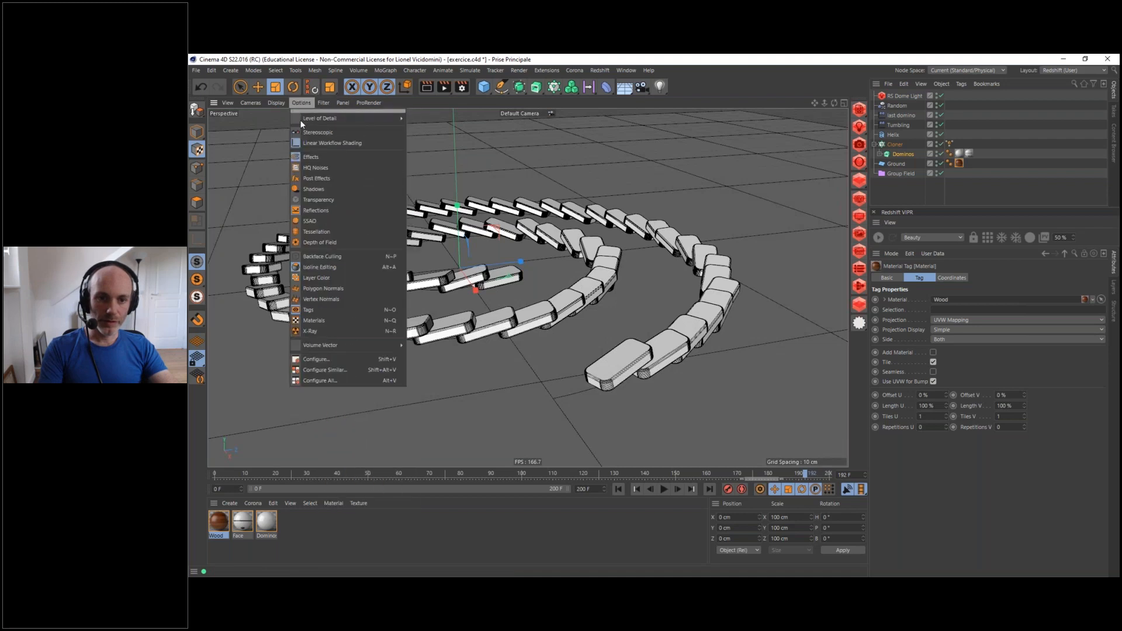
left_click(316, 321)
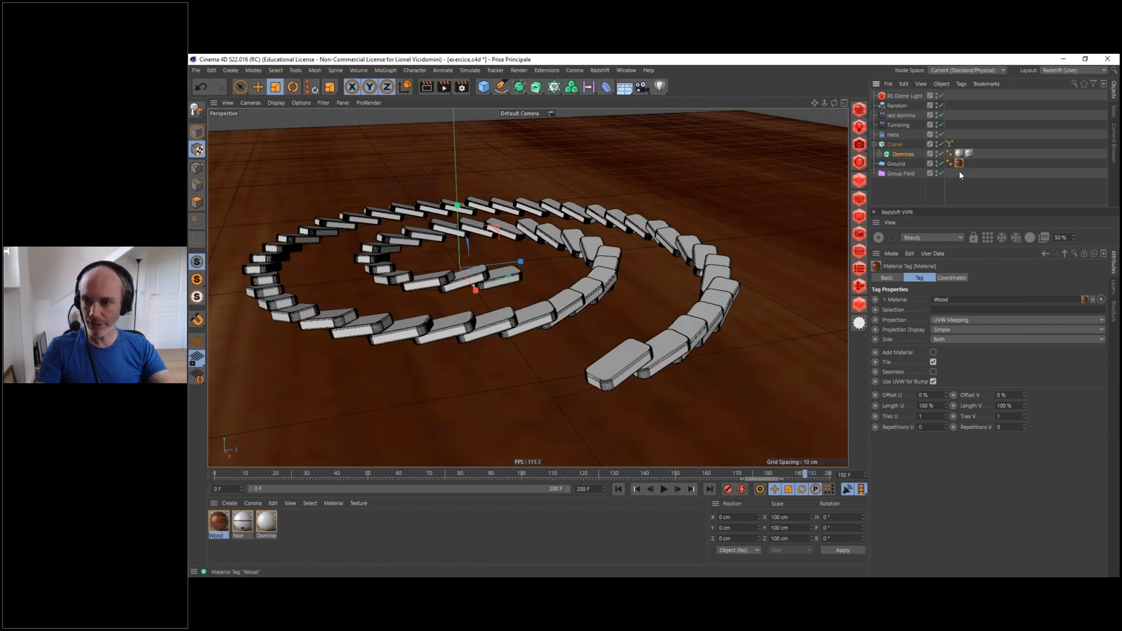
Set the Ground's Wood material tiling to 3 in both U and V
left_click(935, 416)
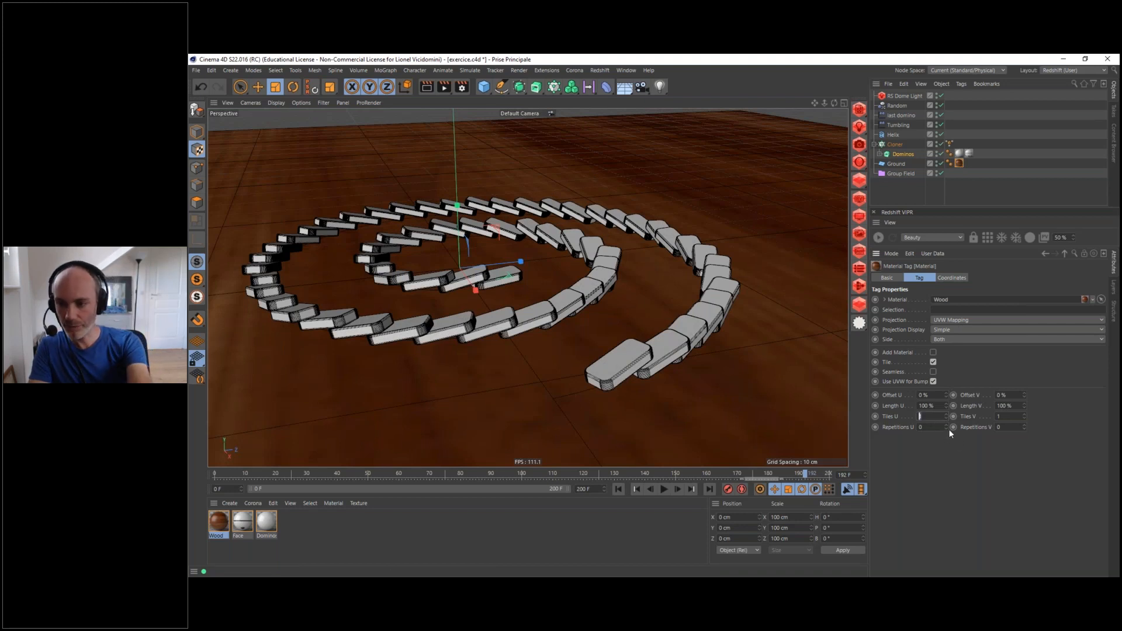
type("3")
key("Tab")
type("3")
key("Return")
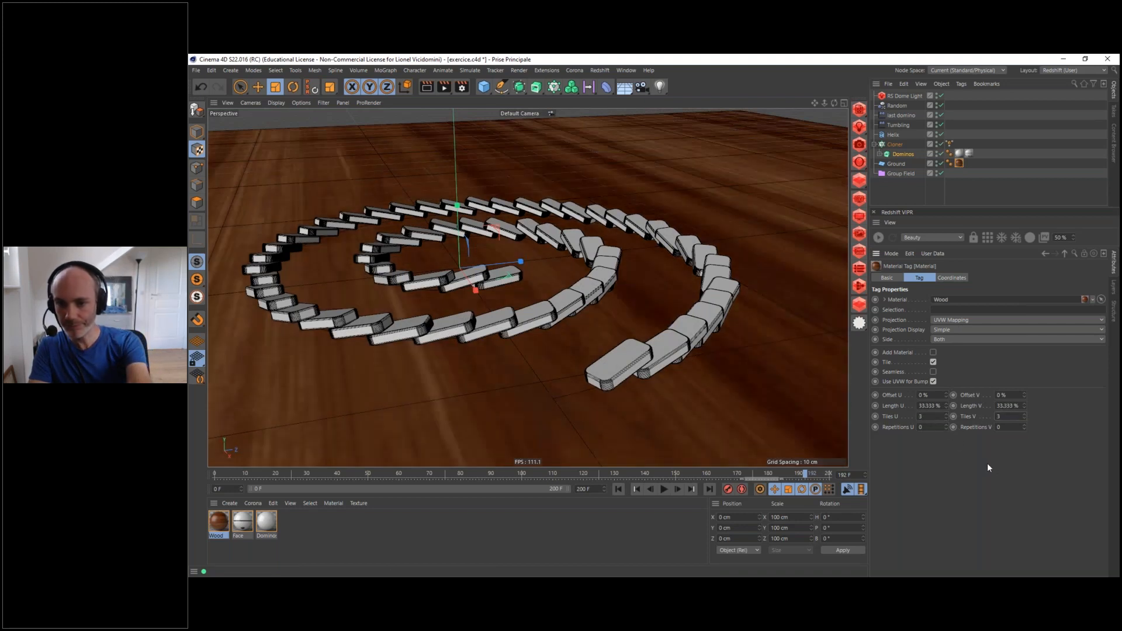
Set the Wood material's texture preview size to 2048x2048
left_click(215, 524)
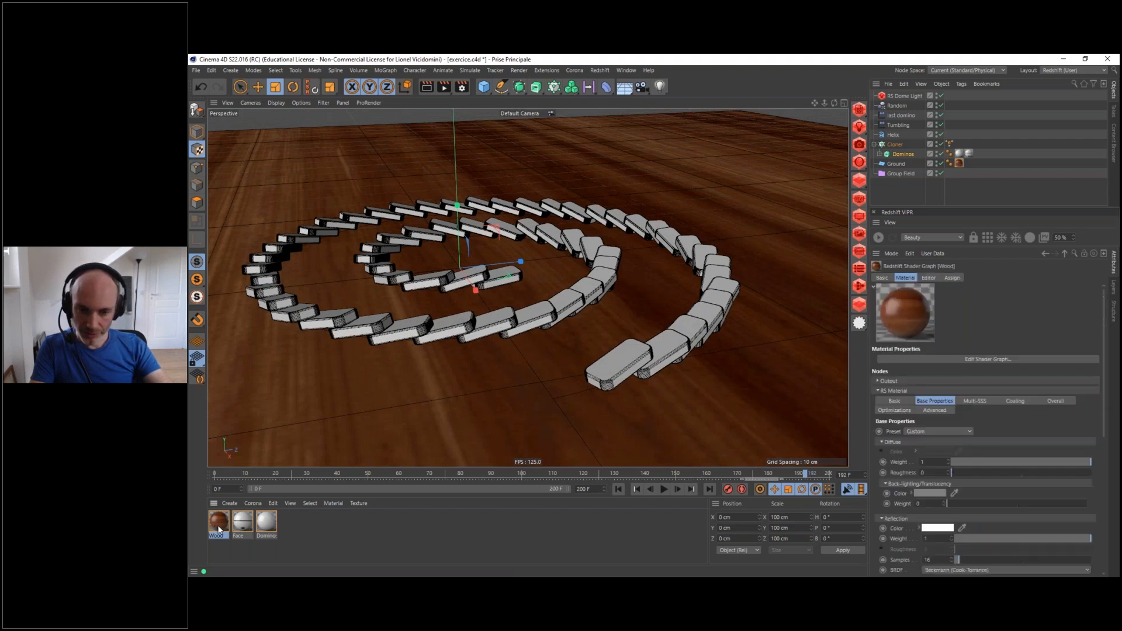
left_click(928, 278)
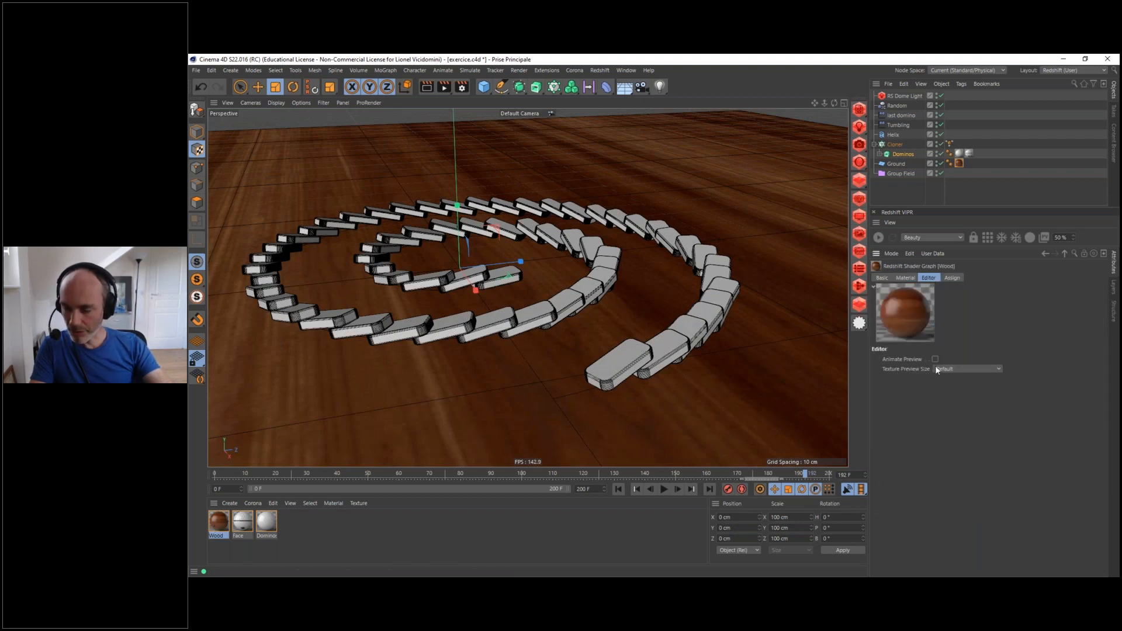
left_click(963, 368)
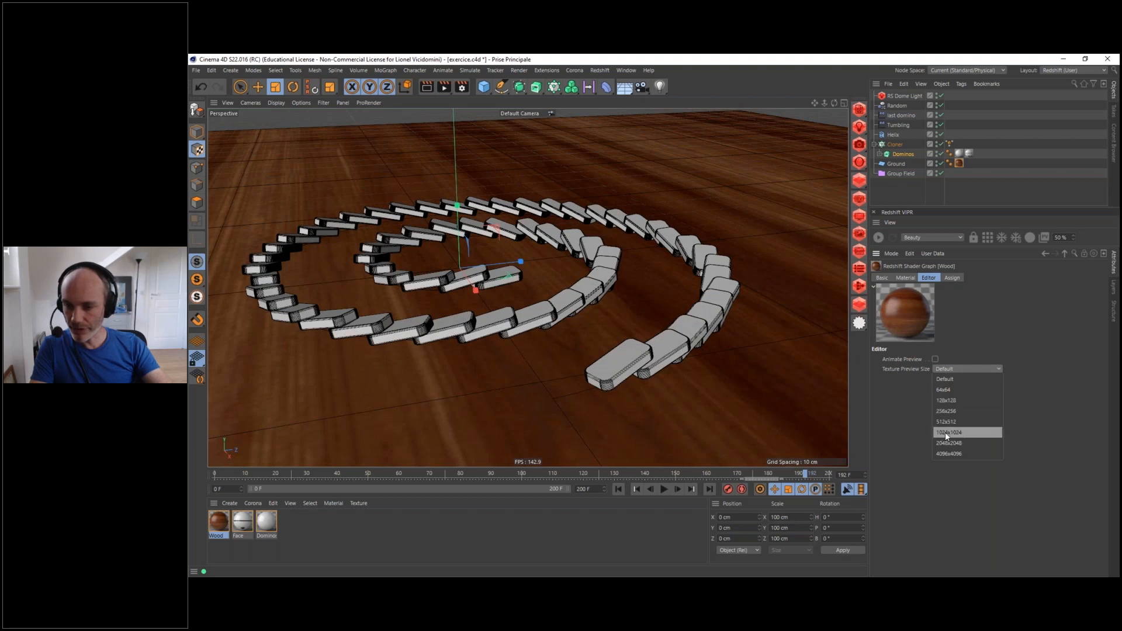
left_click(944, 433)
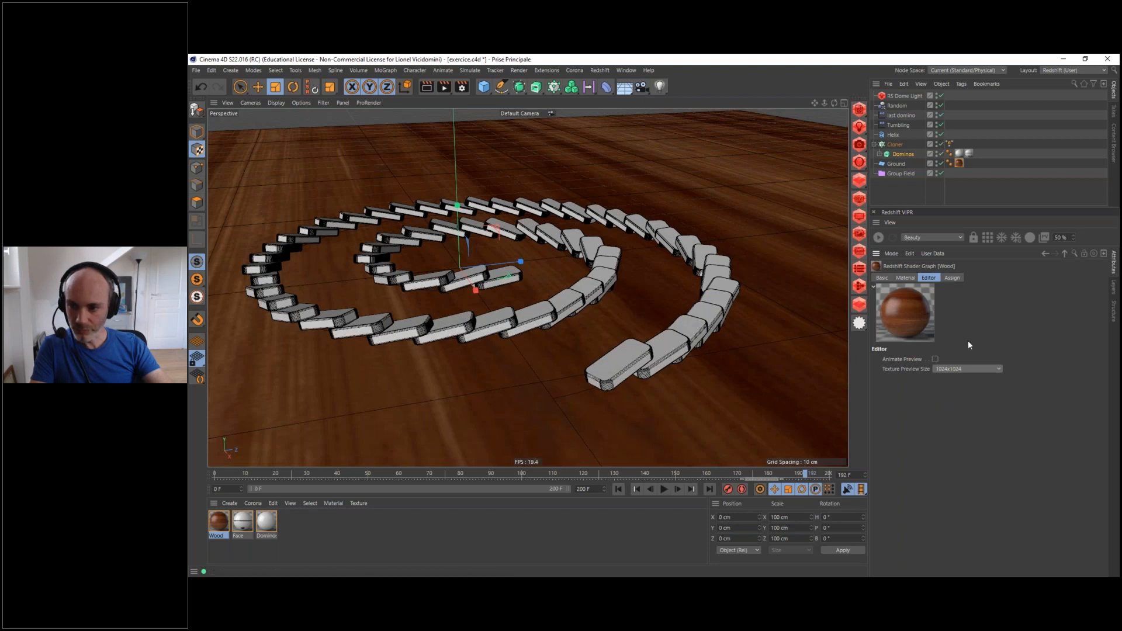
left_click(960, 368)
left_click(957, 442)
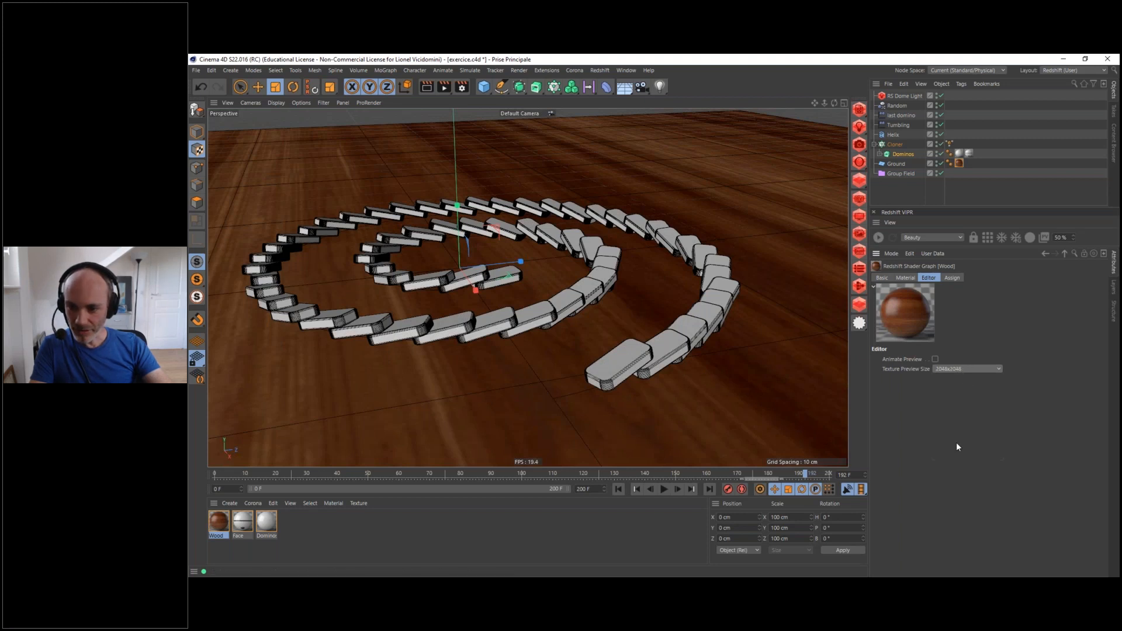
Set the Ground's Wood material tiling to 4 in both U and V
left_click(977, 191)
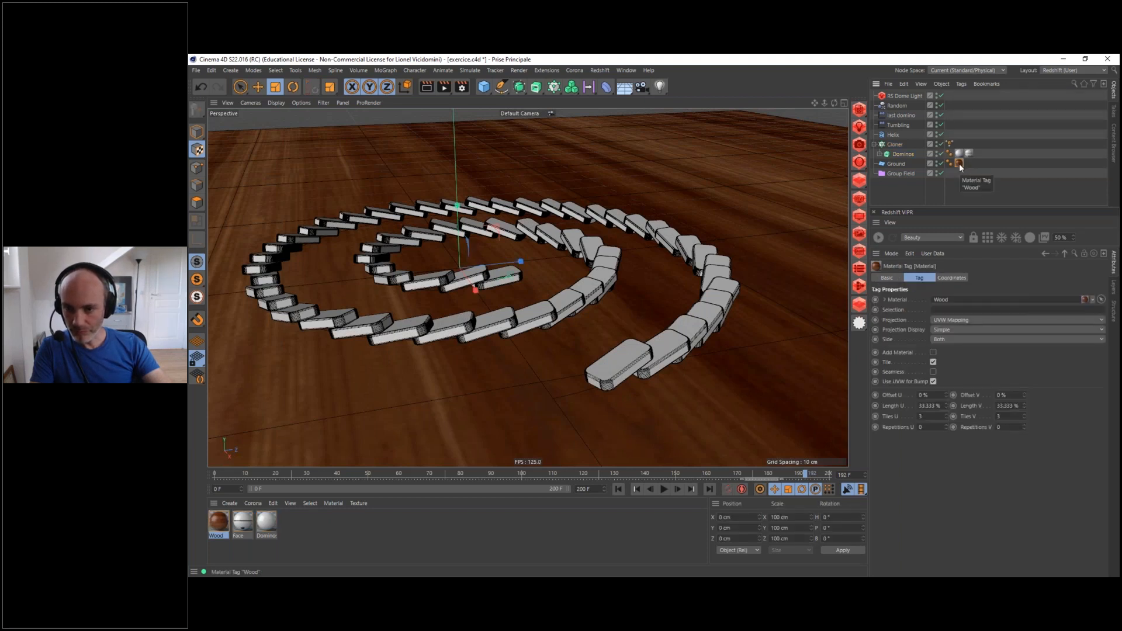
left_click(931, 414)
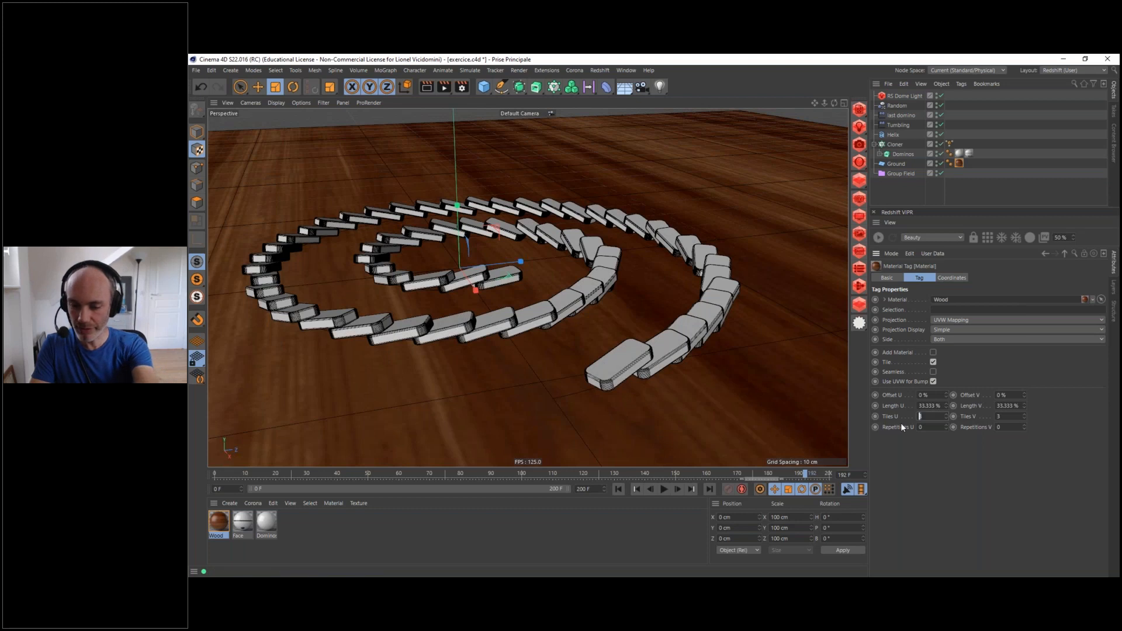
type("4")
key("Return")
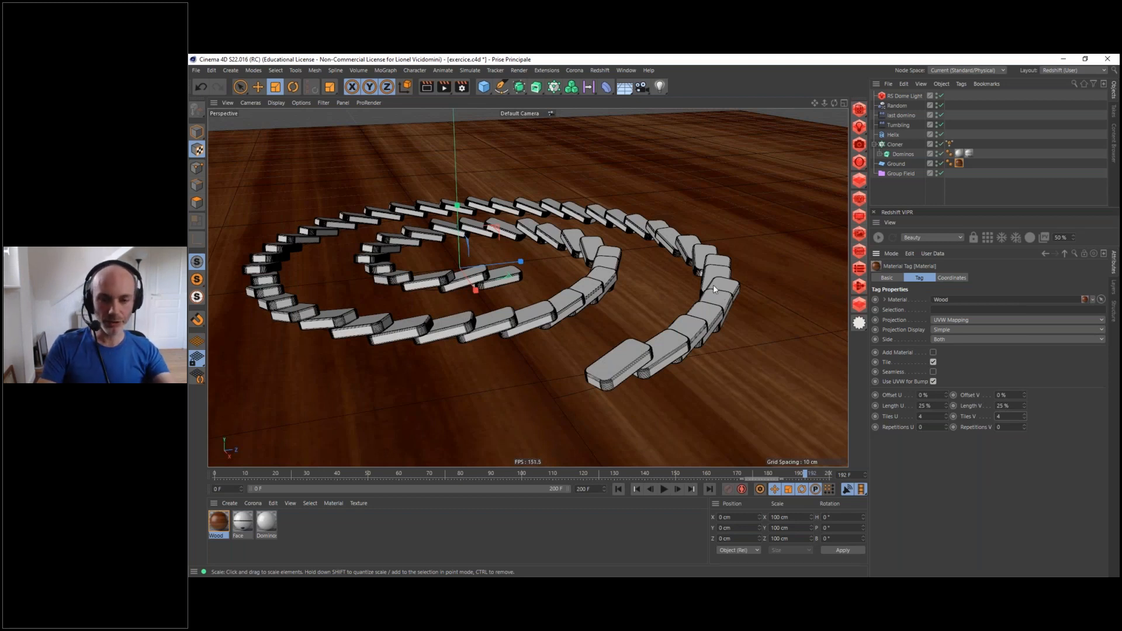
Start the Redshift live render in the viewport and examine the dominoes and wood ground from different angles
left_click(878, 238)
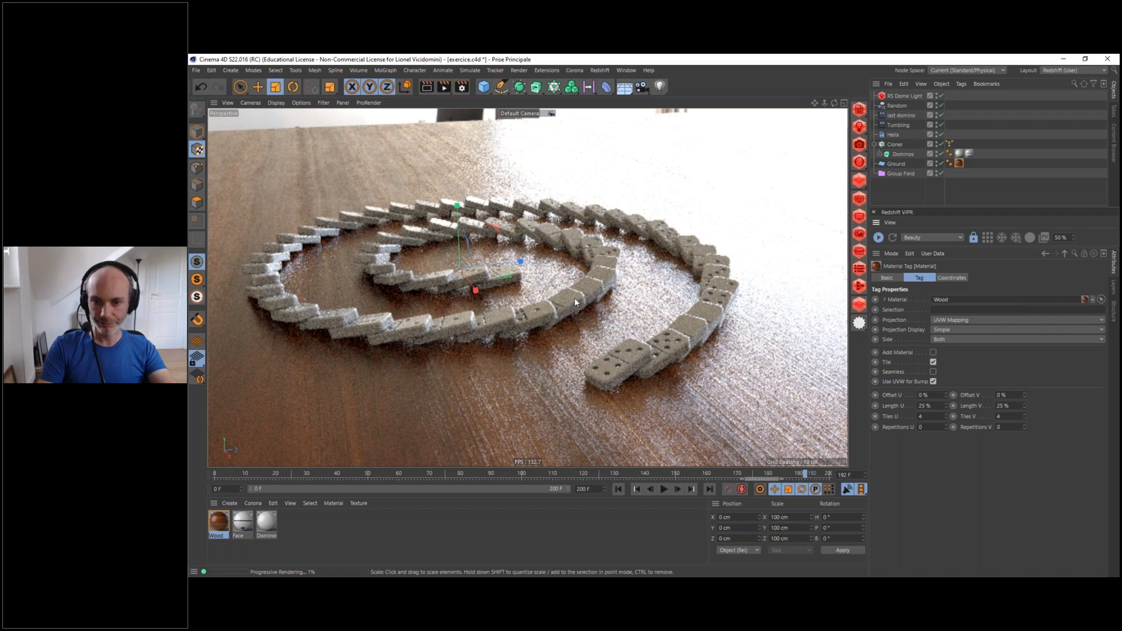
left_click_drag(537, 306, 546, 324, "alt")
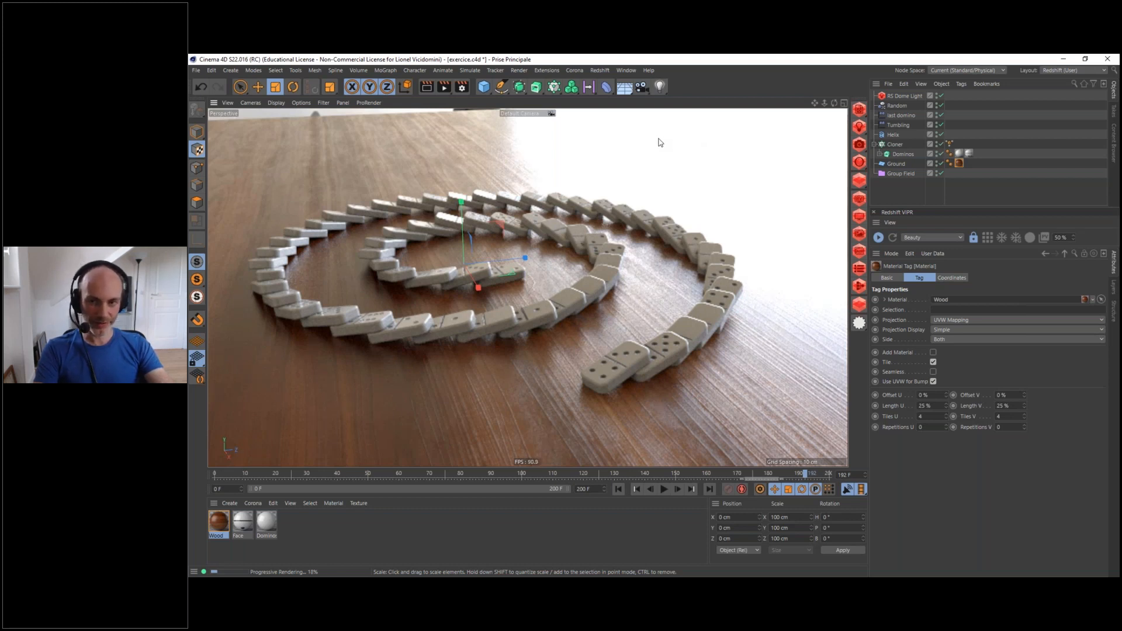
left_click_drag(580, 250, 532, 261, "alt")
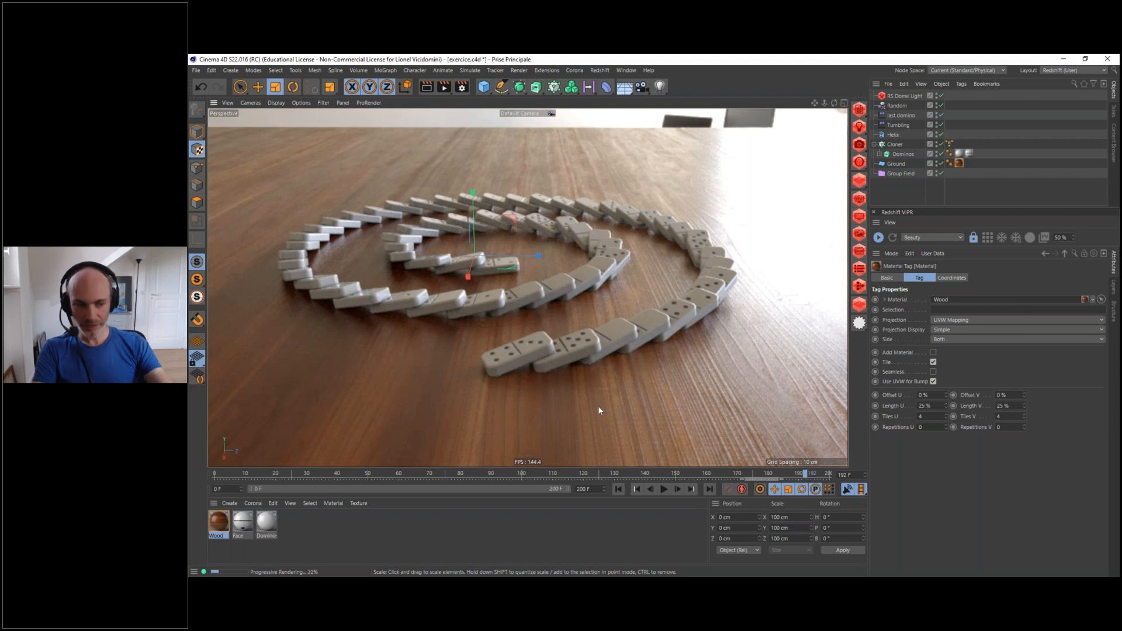
Set the Wood material's RS Bump Map height scale to -1 and clear the shader graph away from the render view
left_click_drag(189, 129, 869, 154)
left_click(624, 349)
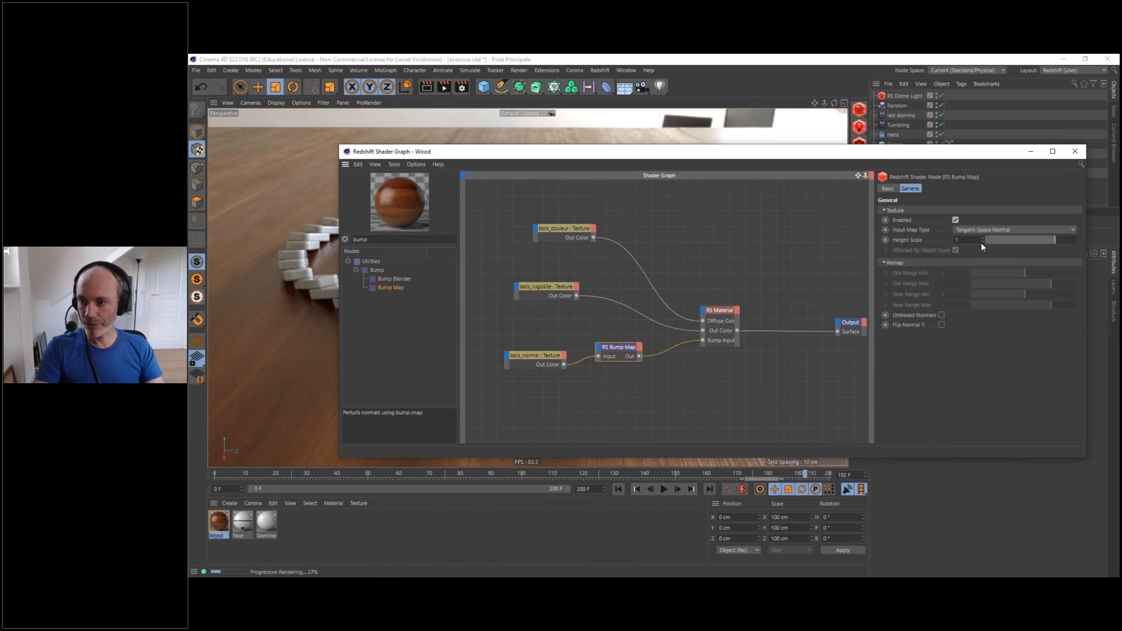
type("-")
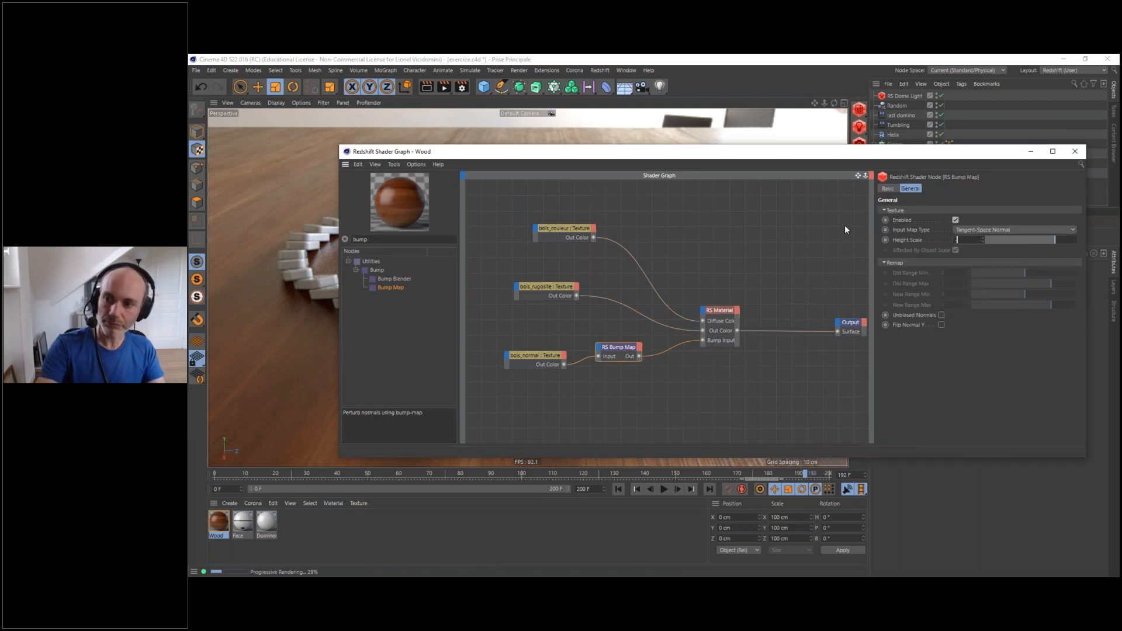
key("Return")
left_click_drag(912, 155, 822, 442)
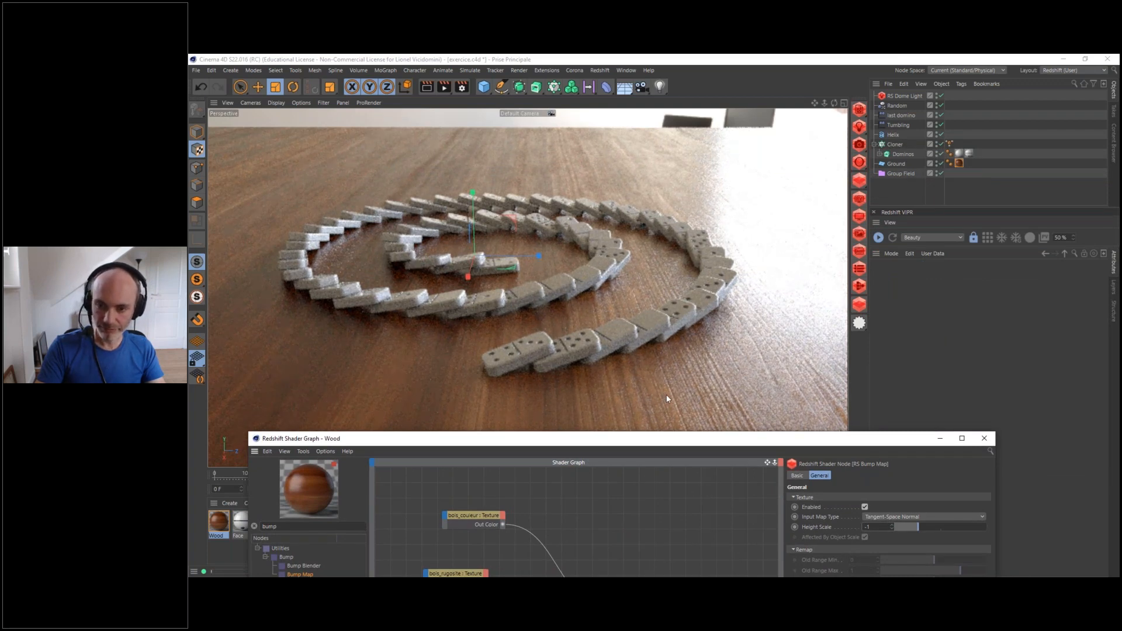
left_click_drag(712, 440, 188, 169)
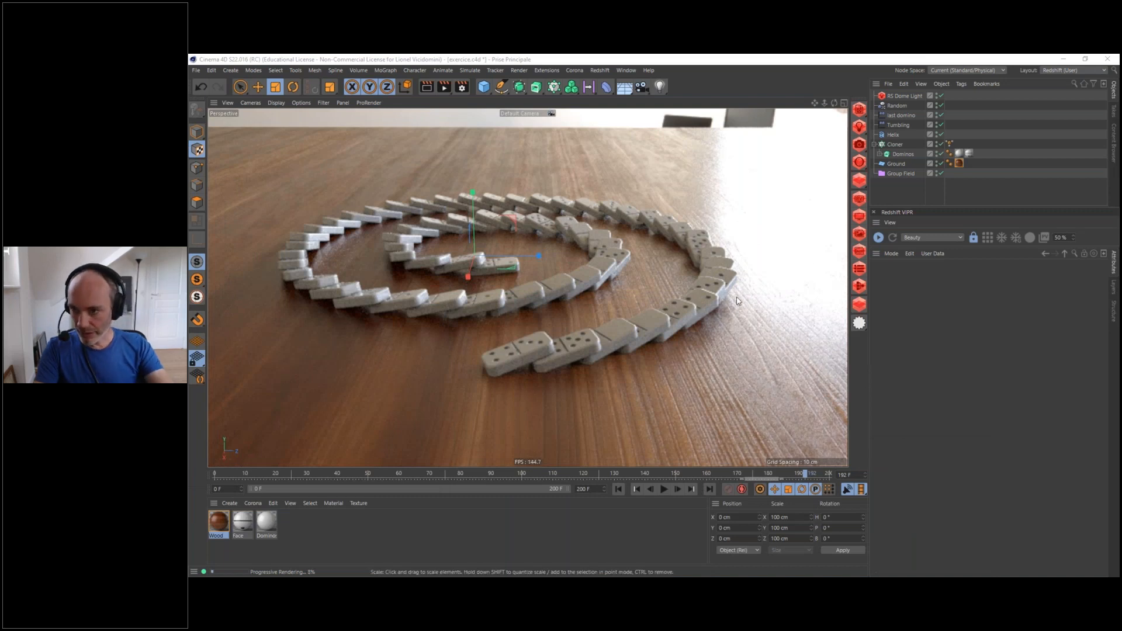
Set the Ground's Wood material tiling to 6 in both U and V
left_click(959, 163)
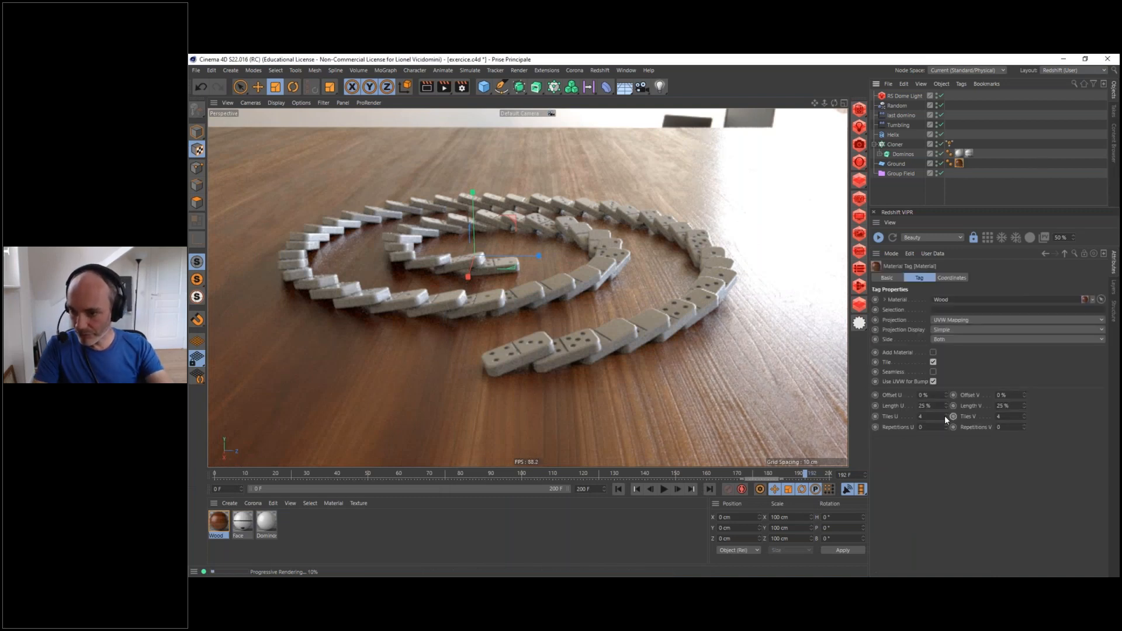
left_click(920, 416)
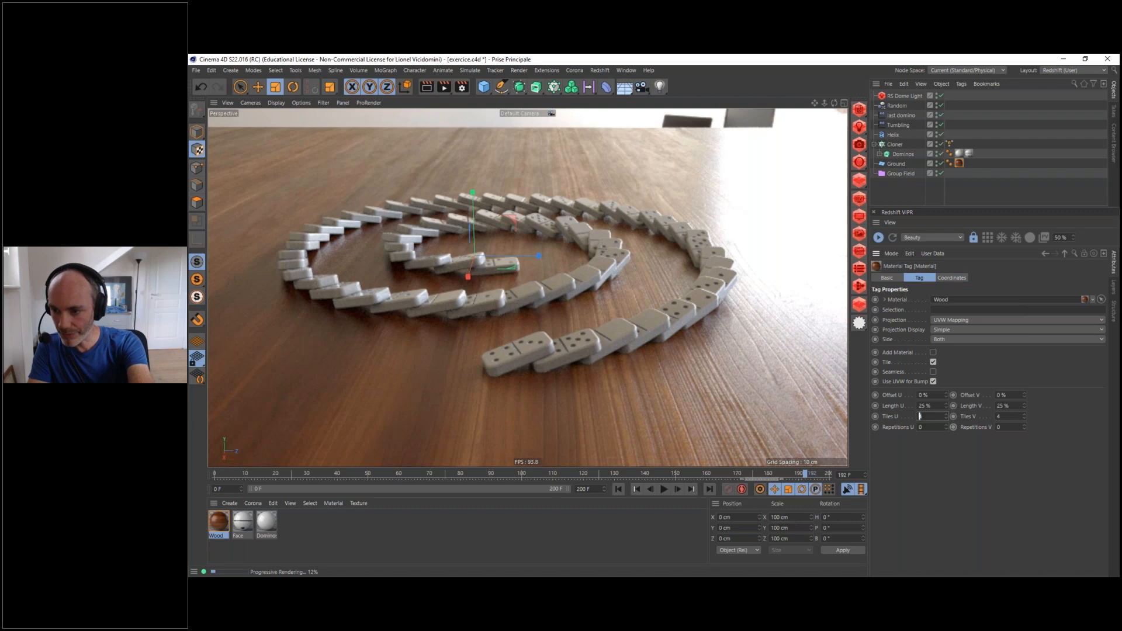
left_click(1013, 414)
type("6")
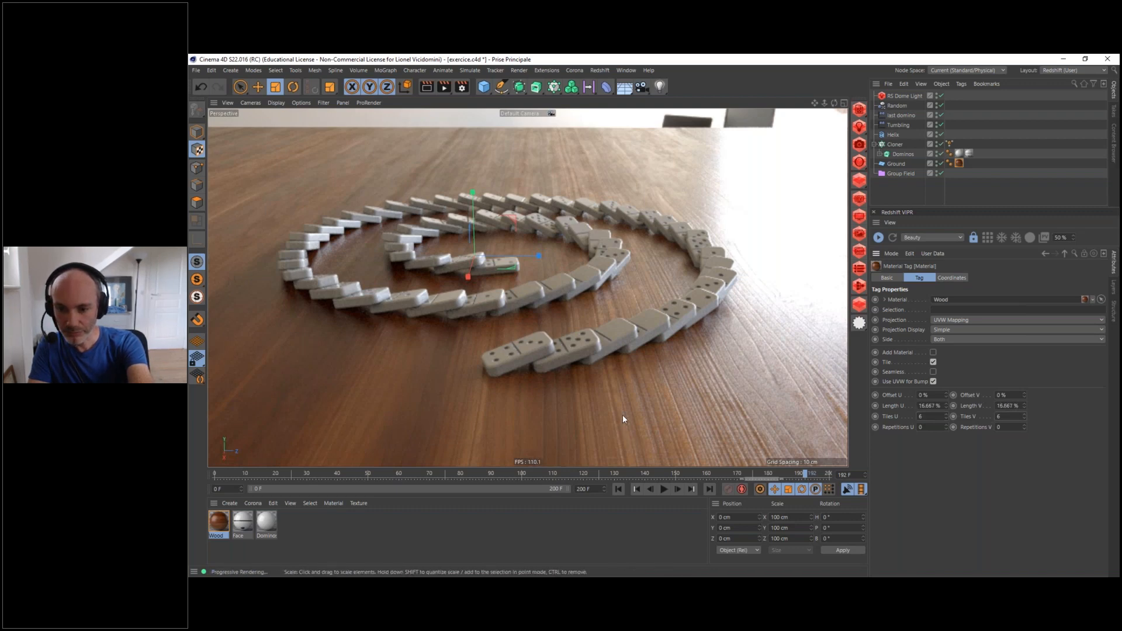
key("Return")
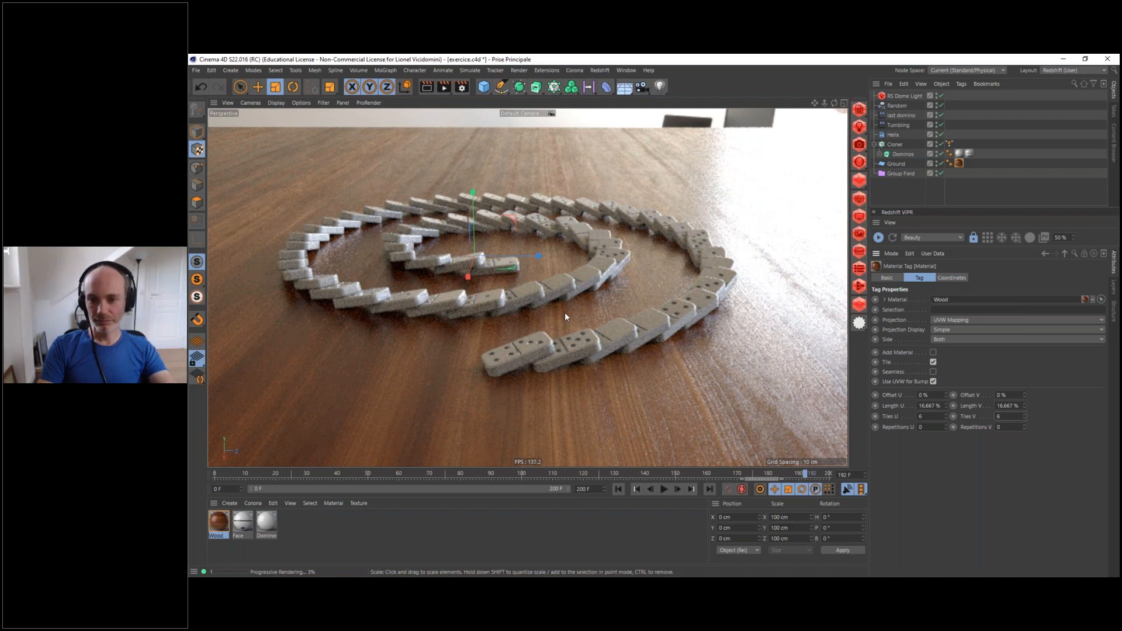
Close the Wood material's shader graph and stop the Redshift live render in the viewport
mouse_move(524, 300)
left_mouse_down("alt")
mouse_move(552, 294)
mouse_move(525, 279)
left_mouse_up("alt")
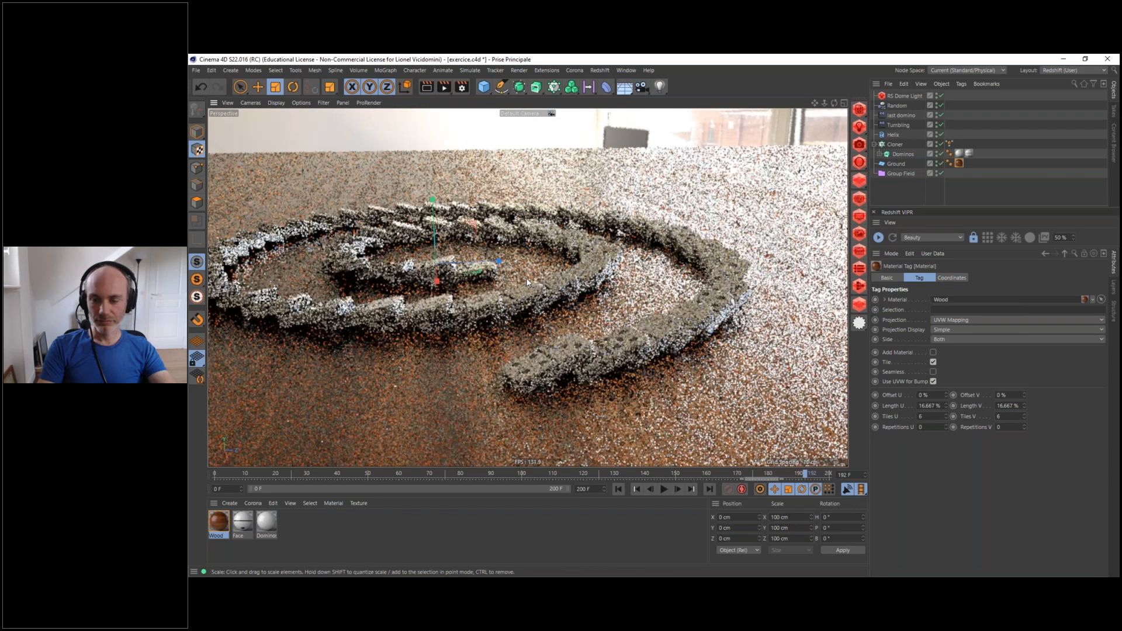
left_click_drag(539, 282, 612, 276, "alt")
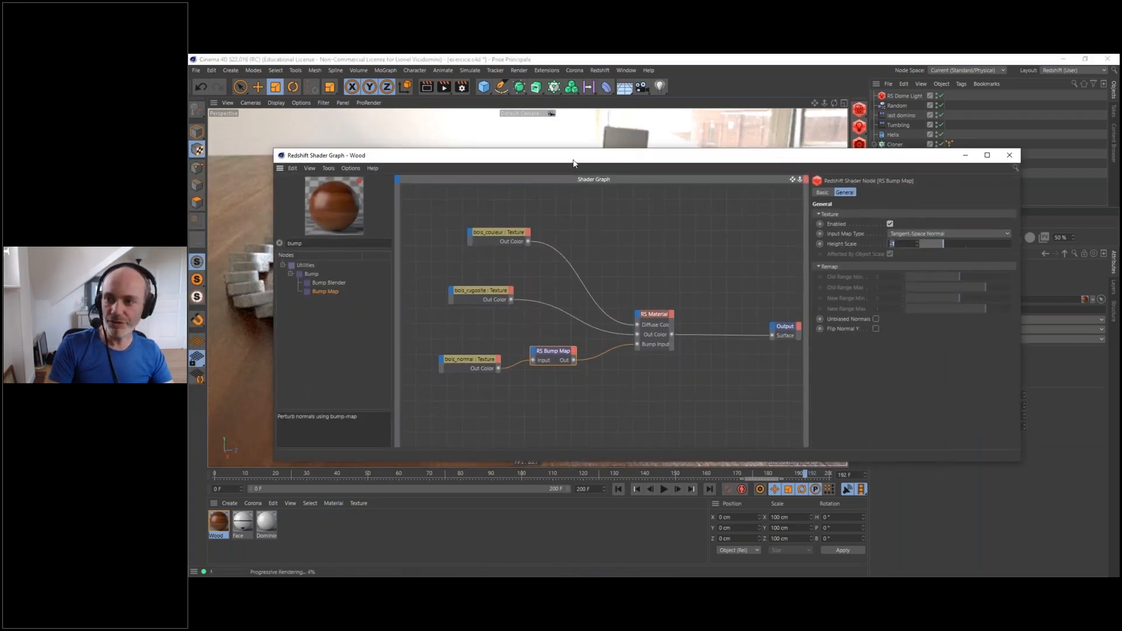
left_click(1008, 155)
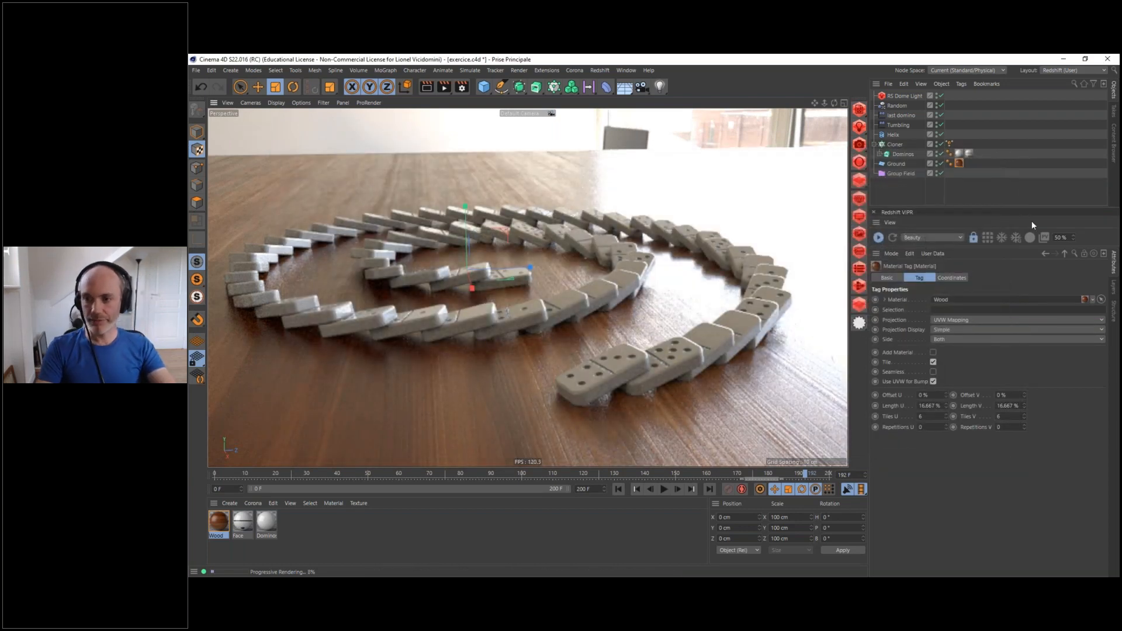
left_click(880, 237)
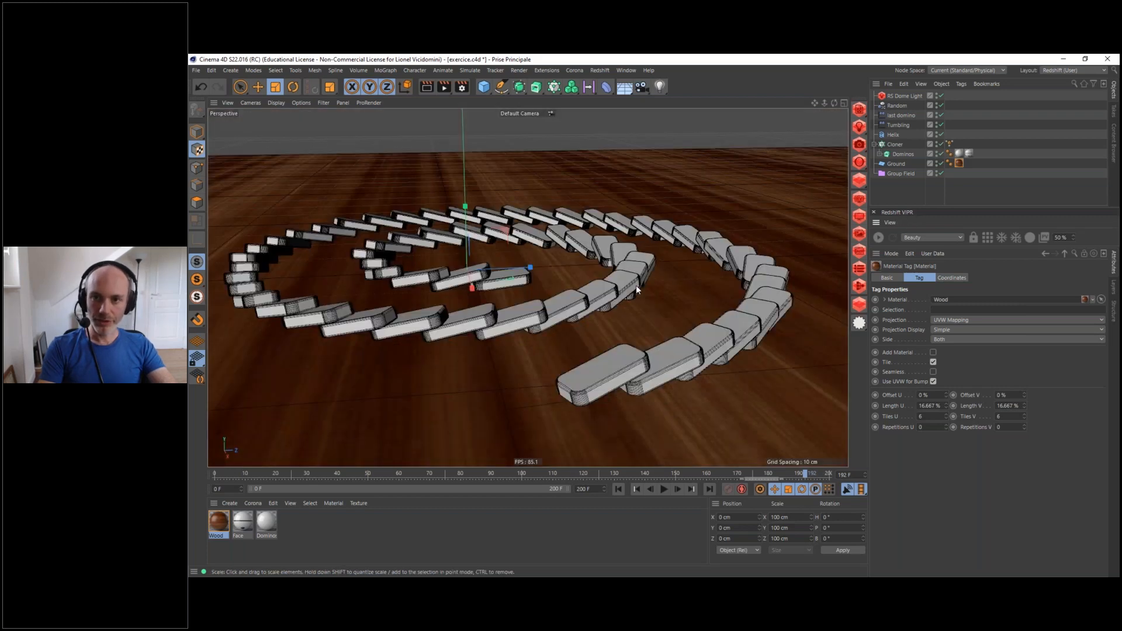
Open an enlarged Redshift RenderView and scale the rendered image with Fit Window
left_click(599, 70)
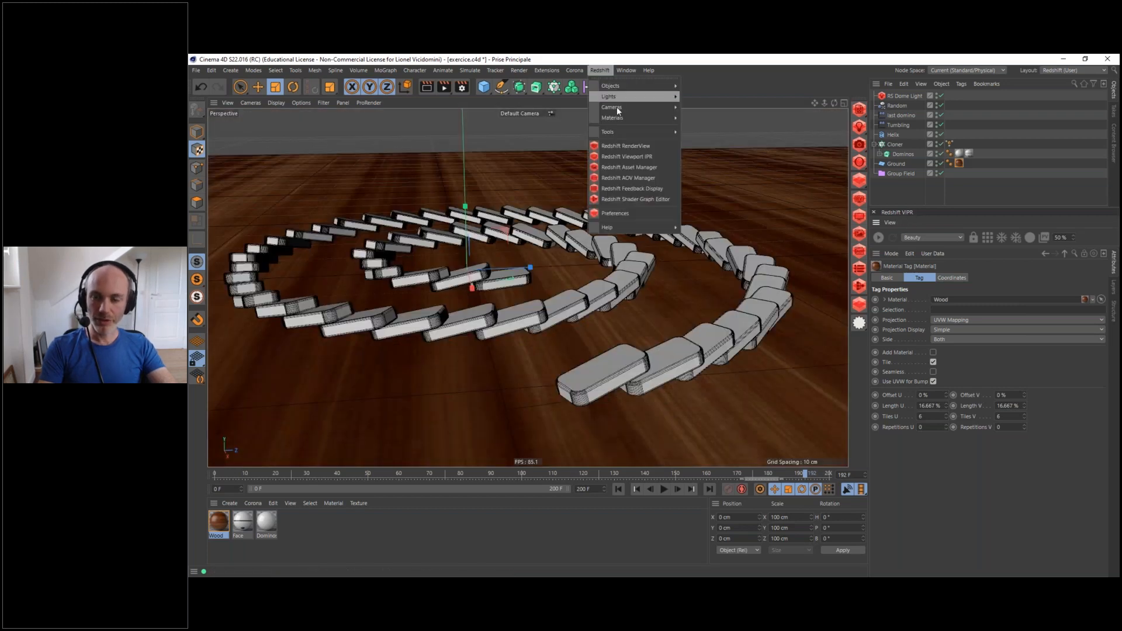
left_click(627, 146)
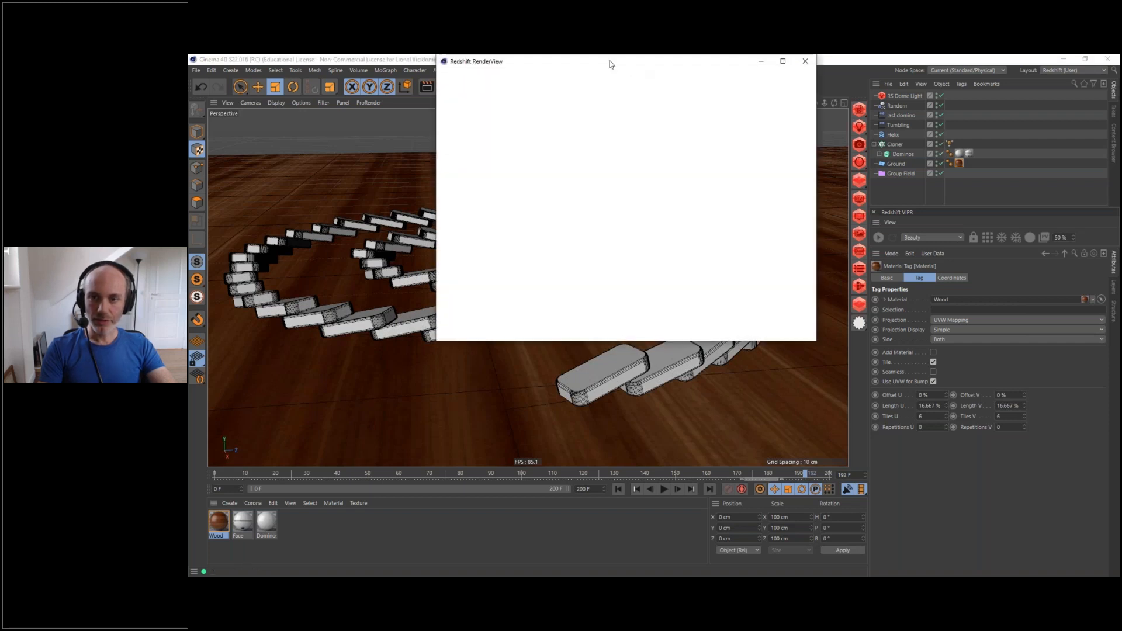
left_click_drag(592, 62, 523, 131)
left_click_drag(746, 412, 917, 516)
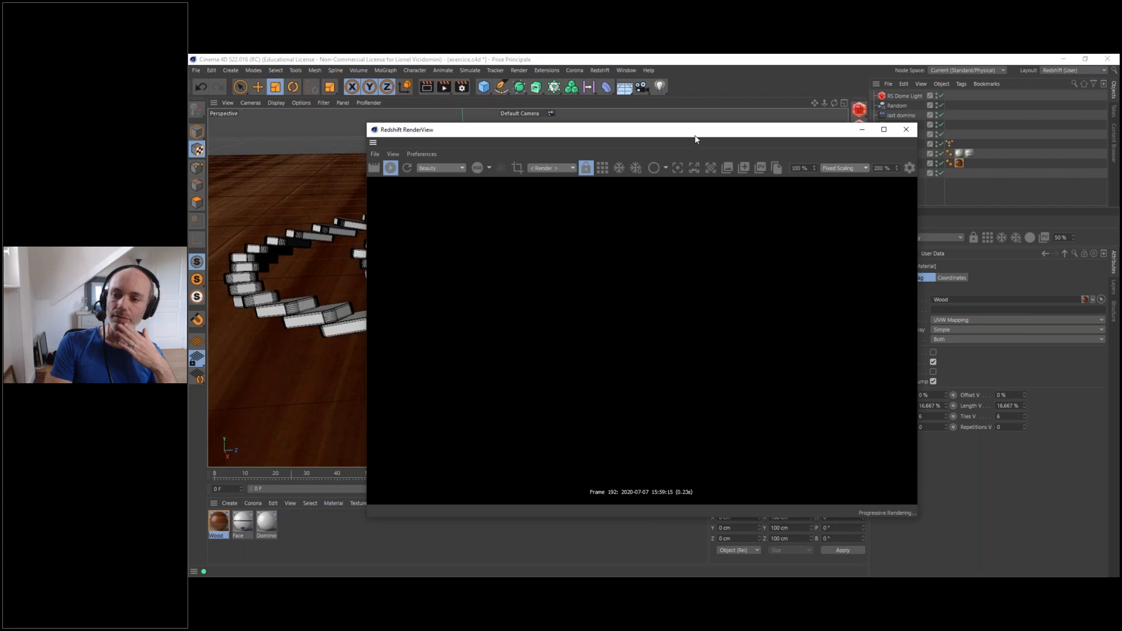
left_click_drag(629, 127, 538, 121)
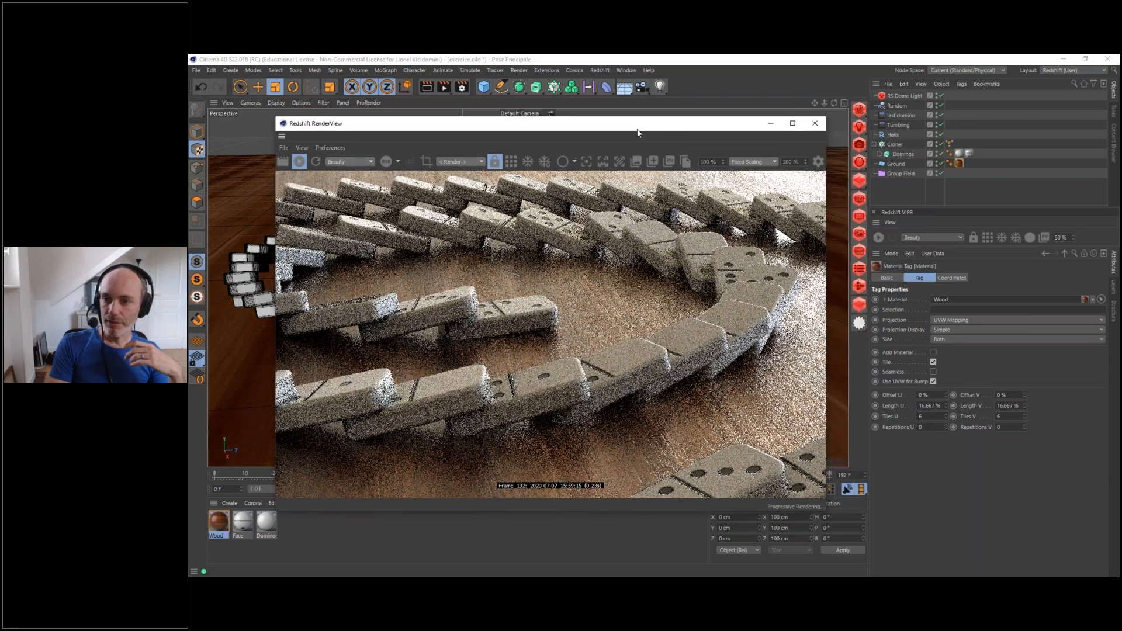
left_click(754, 162)
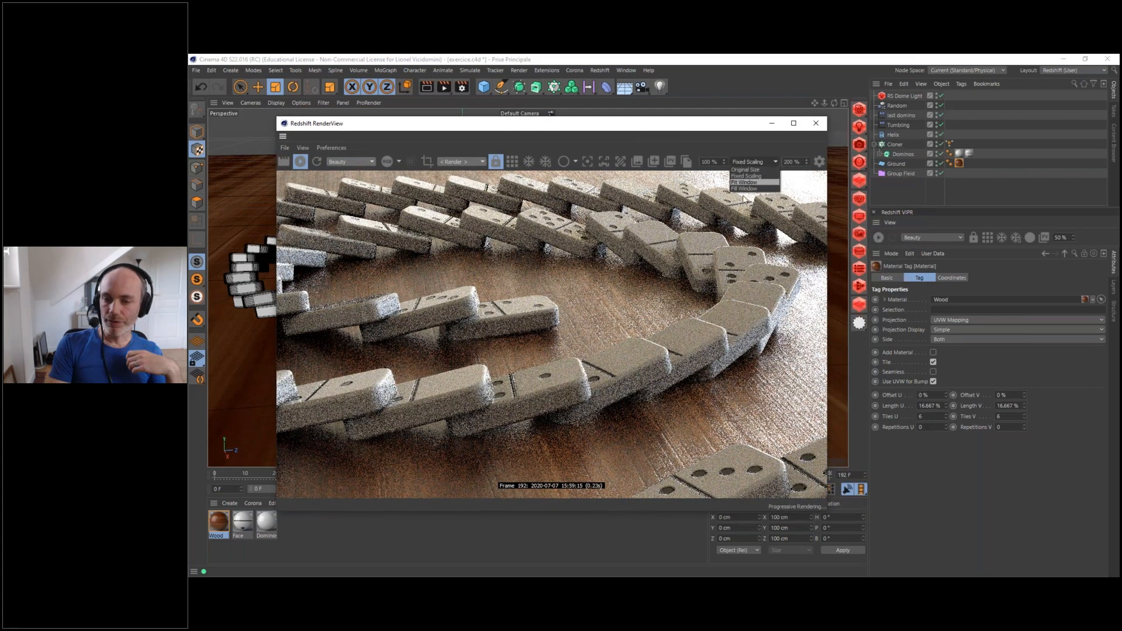
left_click(744, 182)
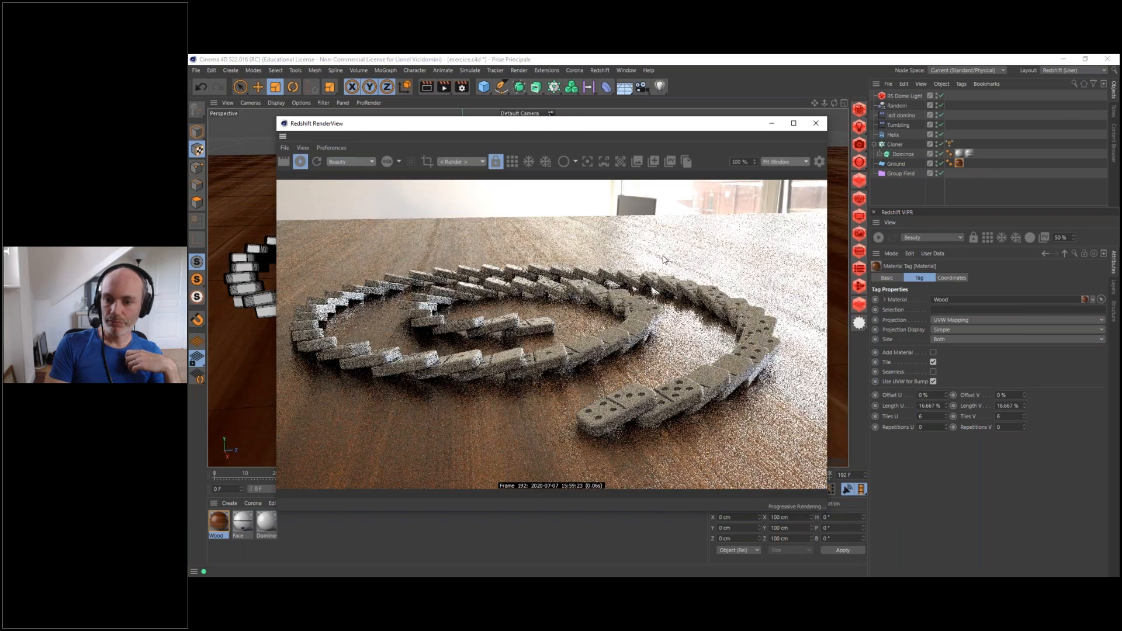
Enable Photographic Exposure in the RenderView display settings and set Allowed Overexposure to about 0.068
left_click(819, 161)
left_click_drag(826, 194, 946, 189)
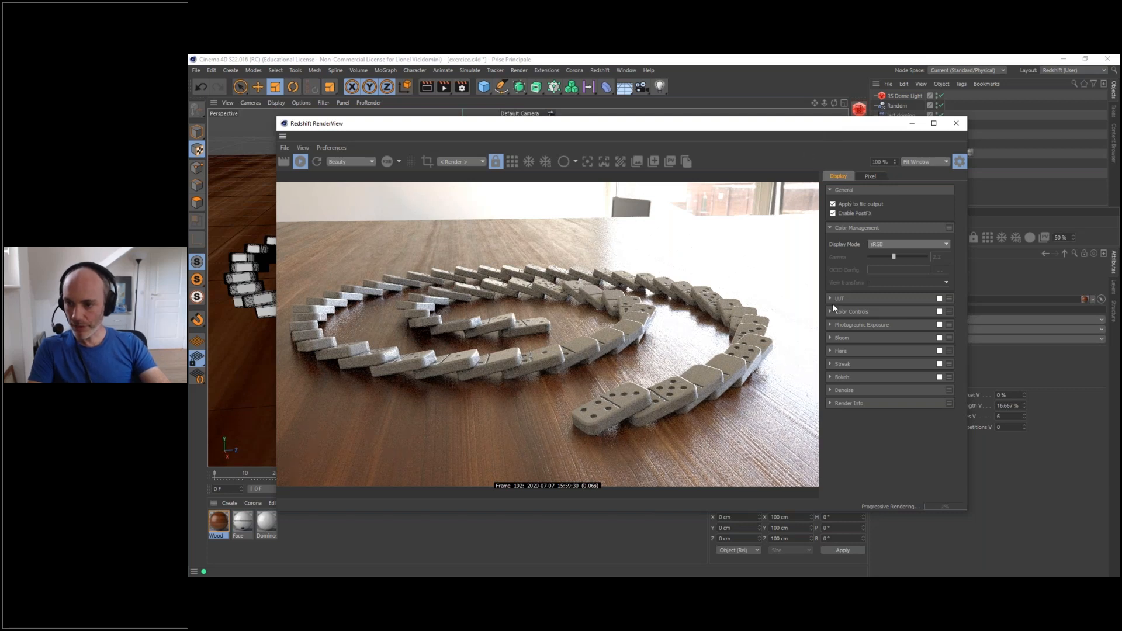
left_click(830, 323)
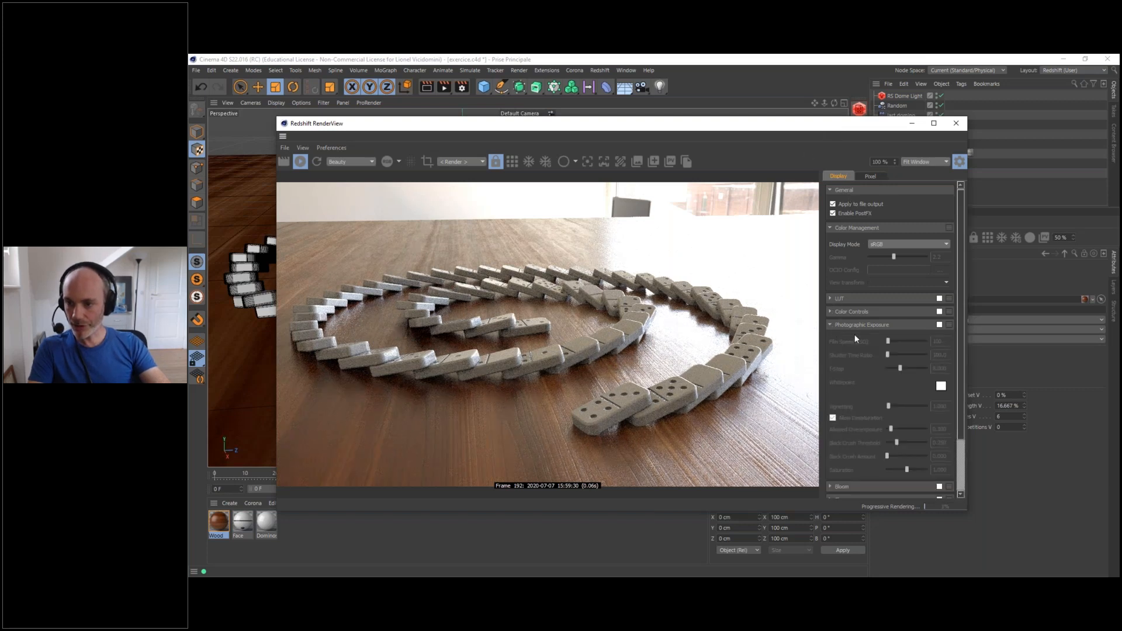
left_click(938, 325)
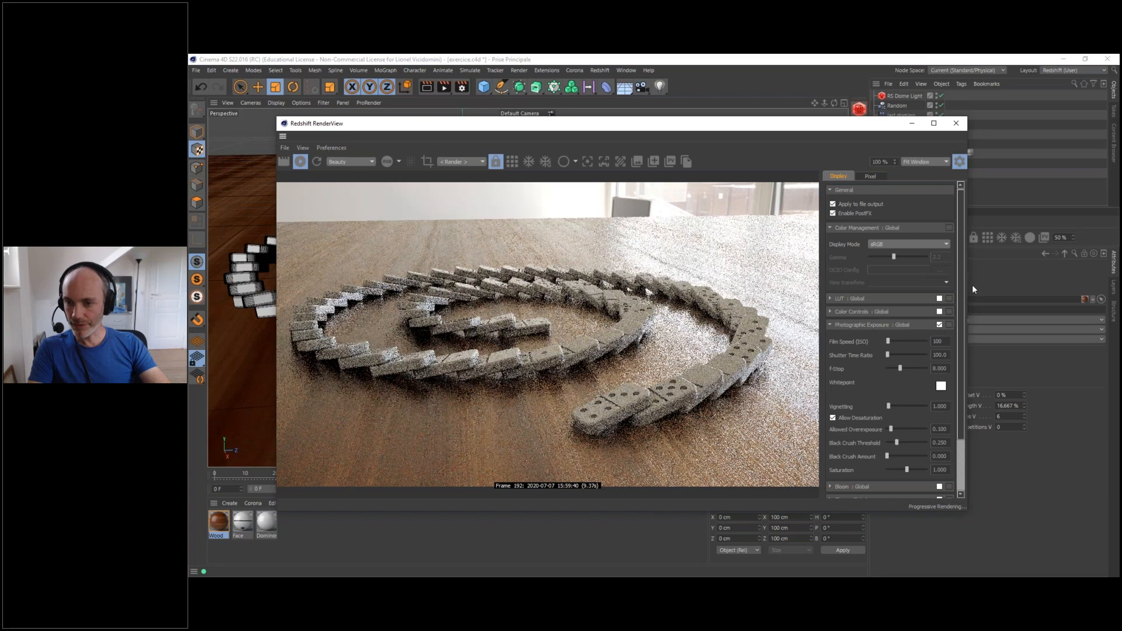
scroll(959, 295, "down", 2)
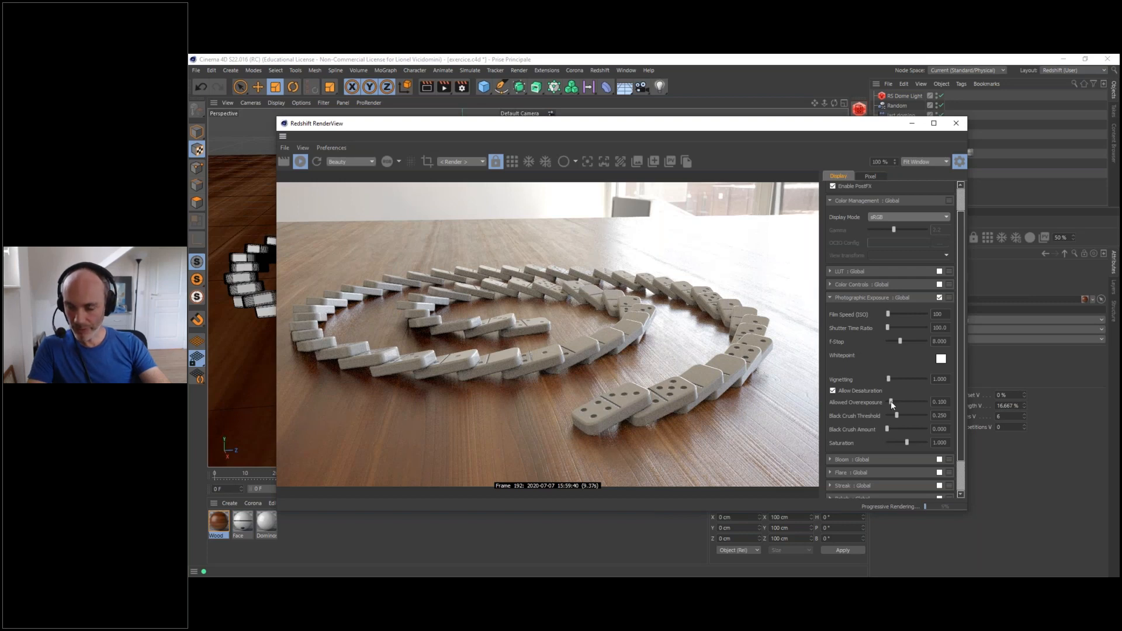
left_click_drag(888, 401, 889, 402)
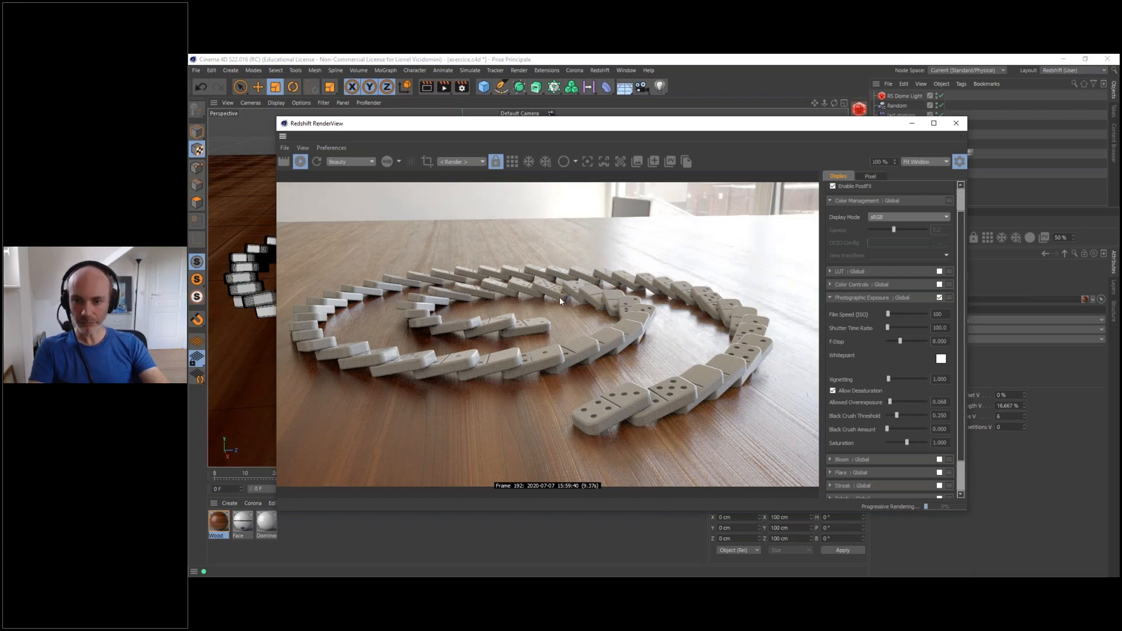
left_click_drag(771, 129, 824, 128)
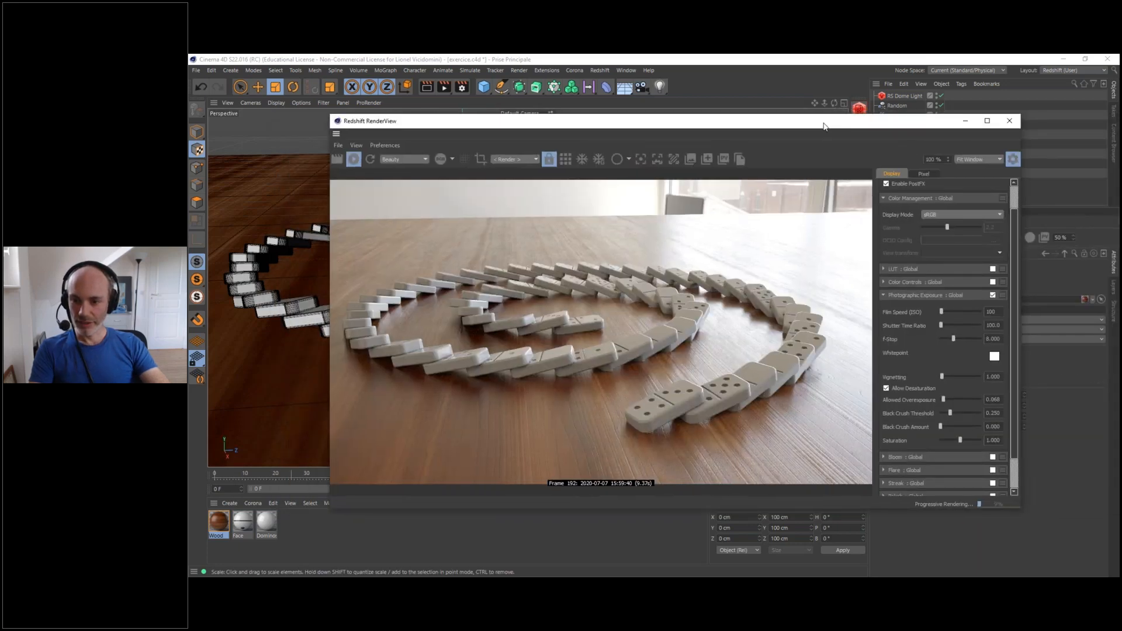
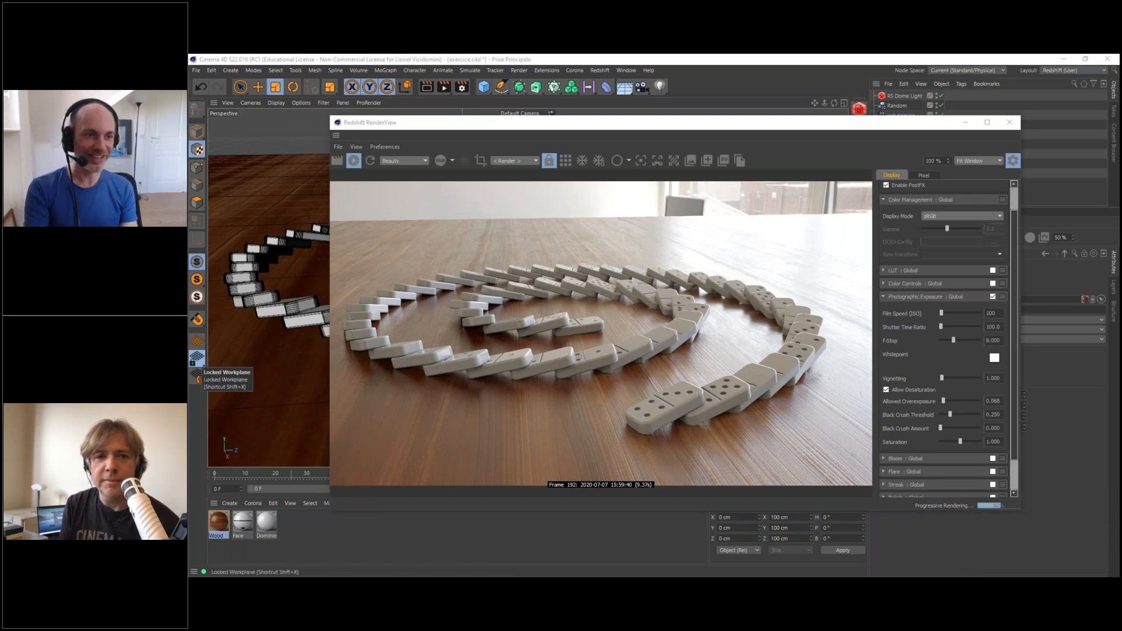
left_click(501, 268)
left_click_drag(657, 124, 670, 121)
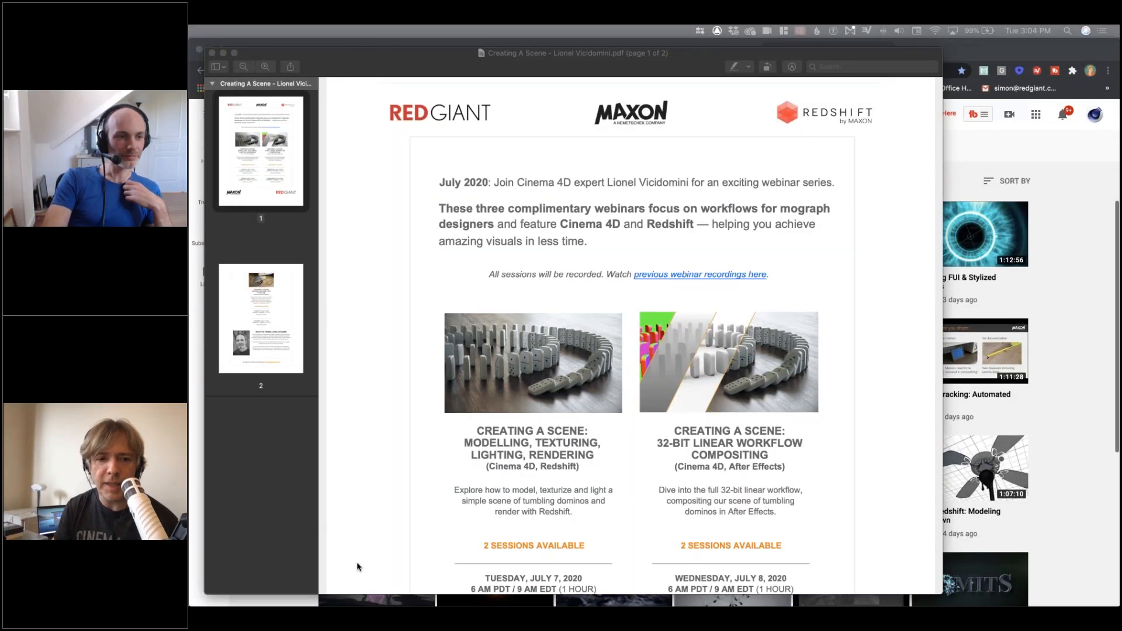
Switch to Preview and read through both pages of the Creating A Scene PDF, covering the webinar sessions, their dates and the trainer section
scroll(361, 561, "down", 3)
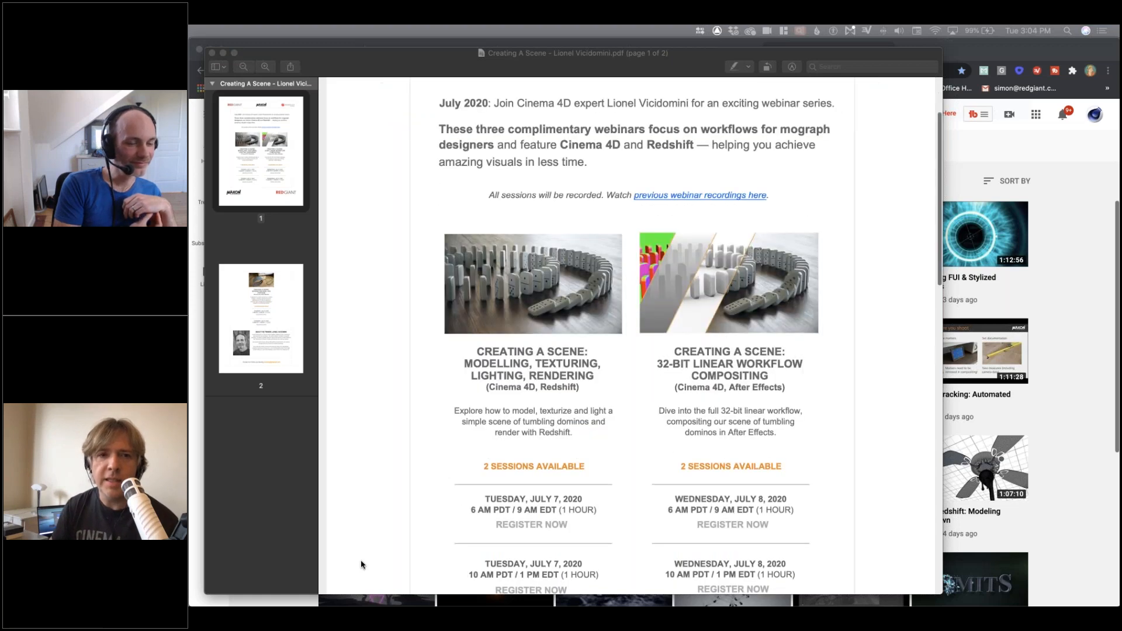
scroll(360, 563, "down", 1)
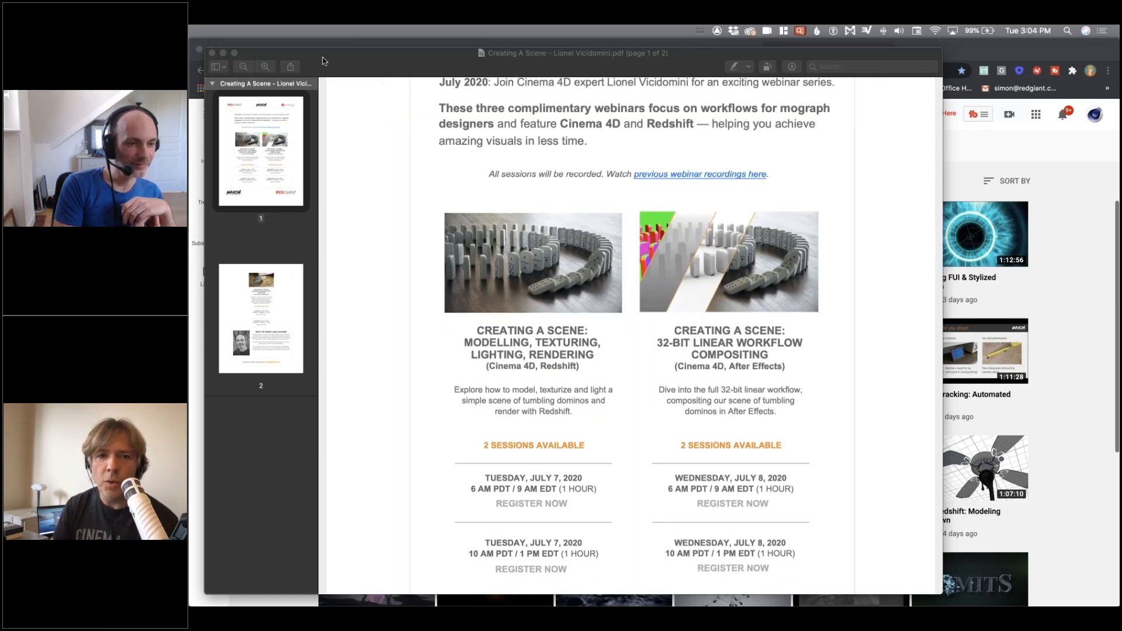
left_click(323, 61)
scroll(524, 326, "down", 1)
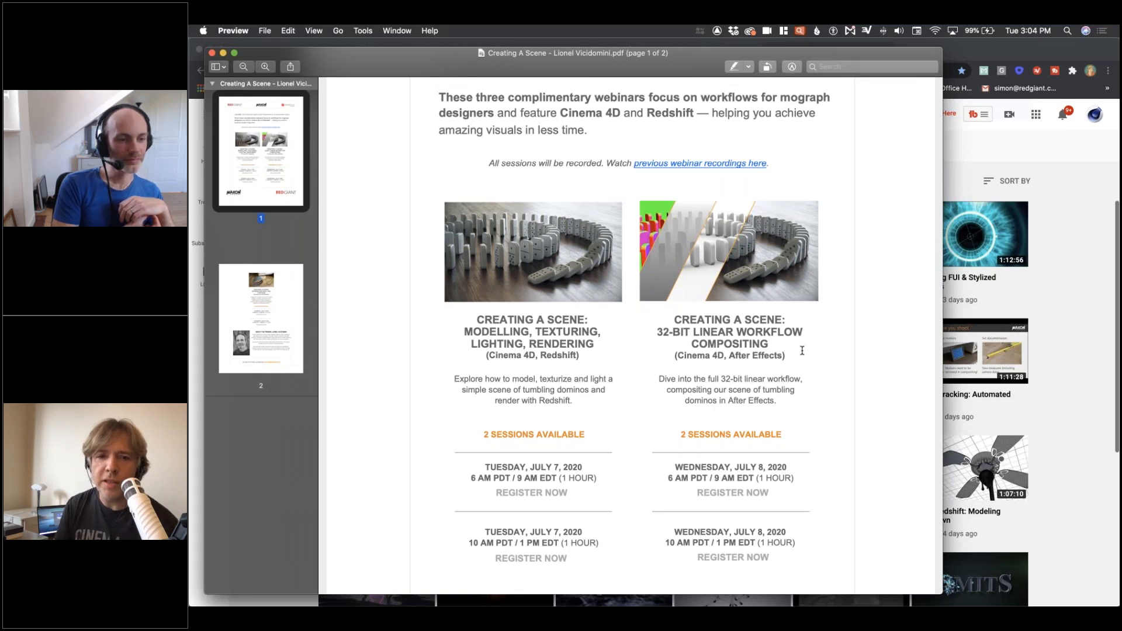
scroll(801, 350, "down", 10)
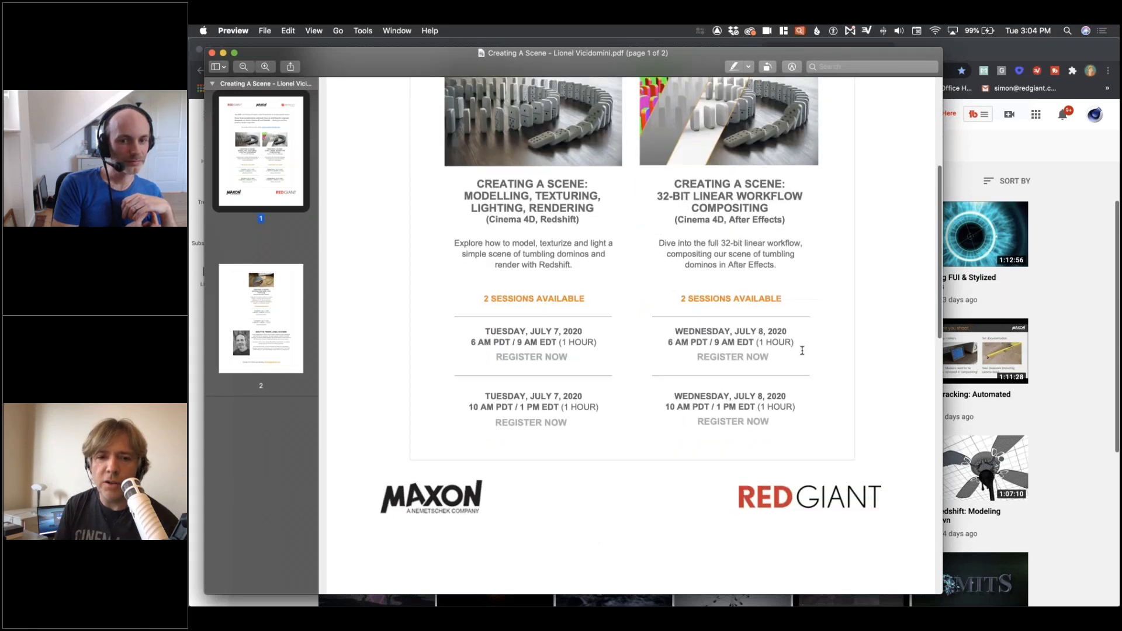
scroll(801, 351, "down", 12)
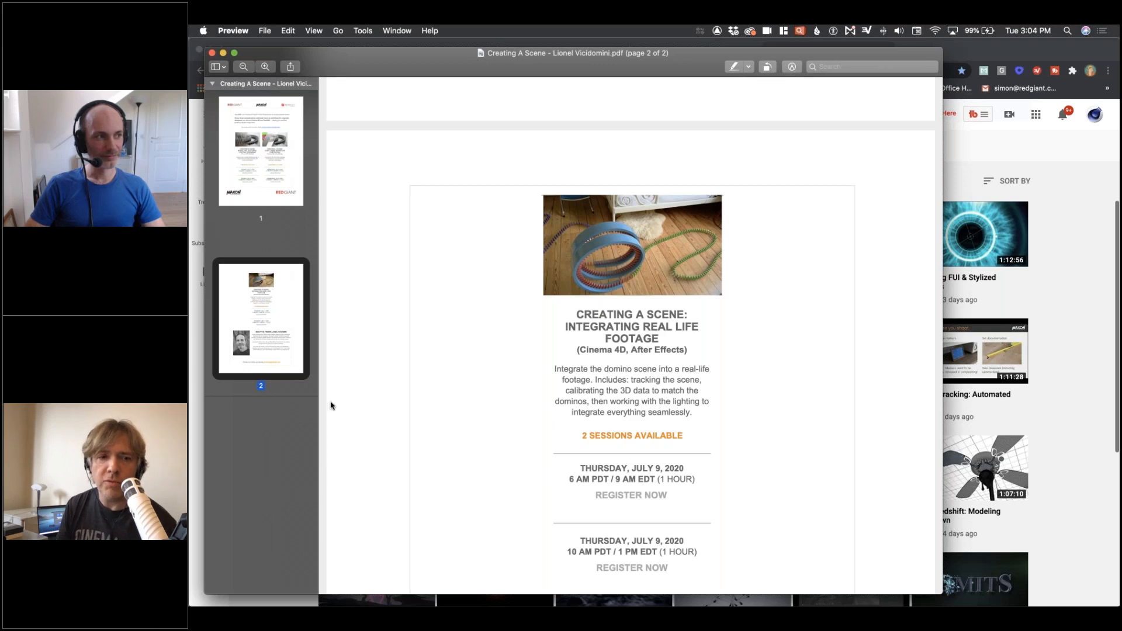
scroll(330, 407, "up", 10)
scroll(331, 403, "up", 10)
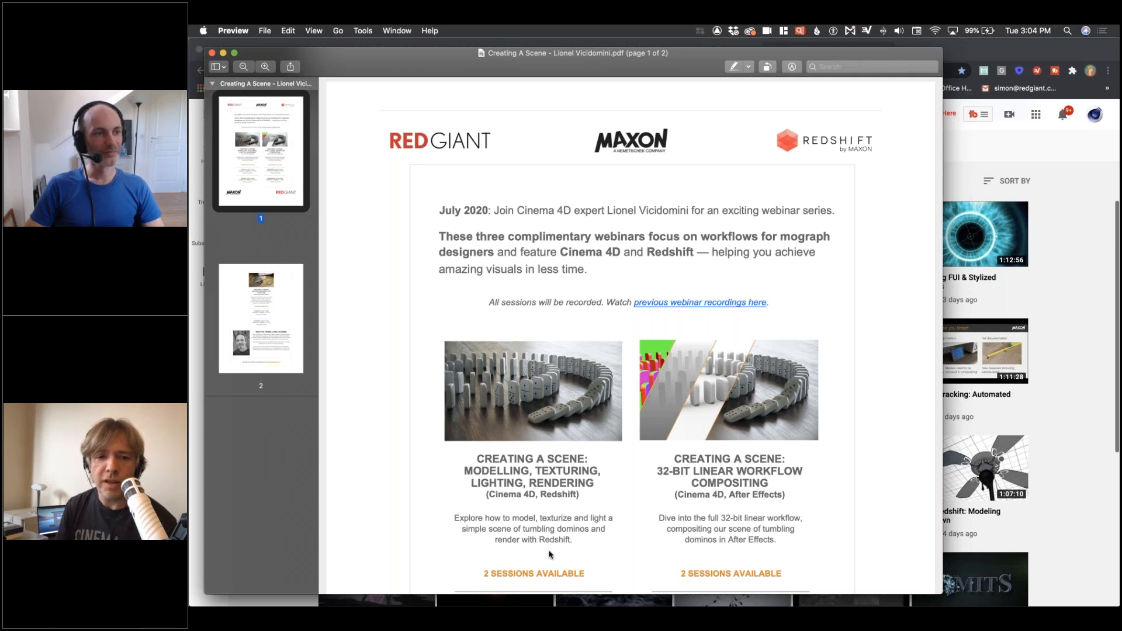
scroll(549, 554, "down", 10)
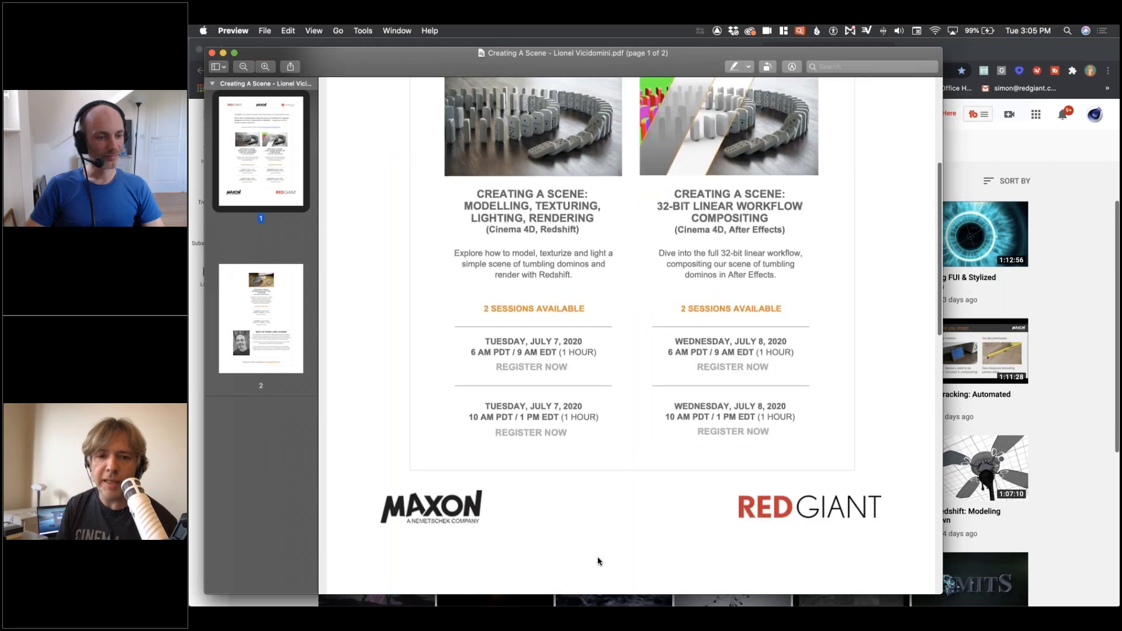
scroll(599, 560, "down", 10)
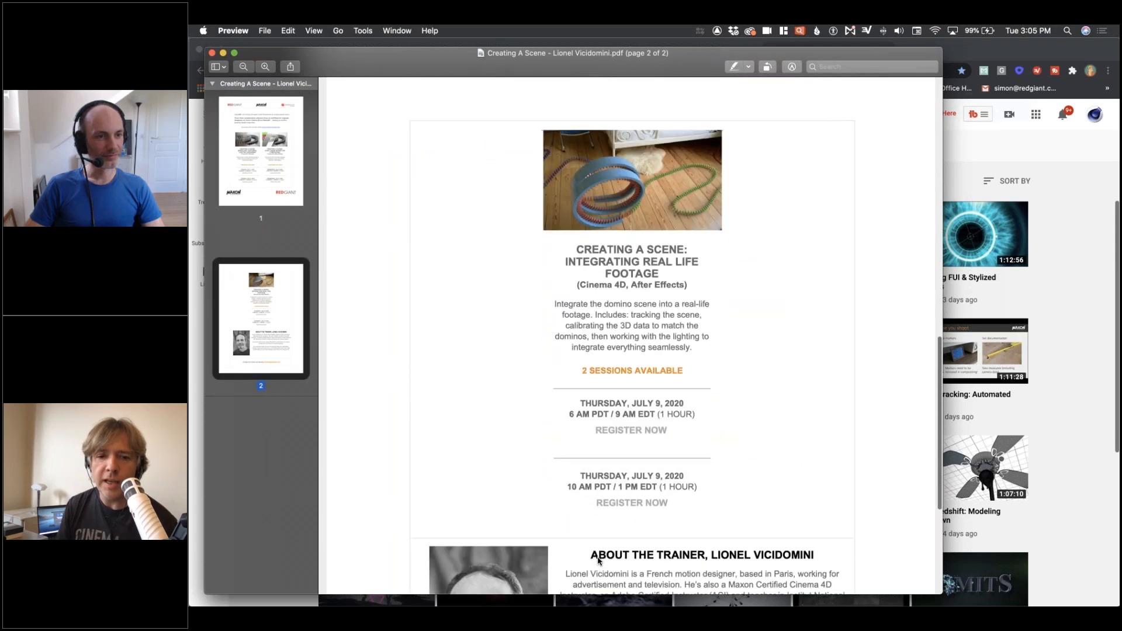
scroll(598, 561, "down", 5)
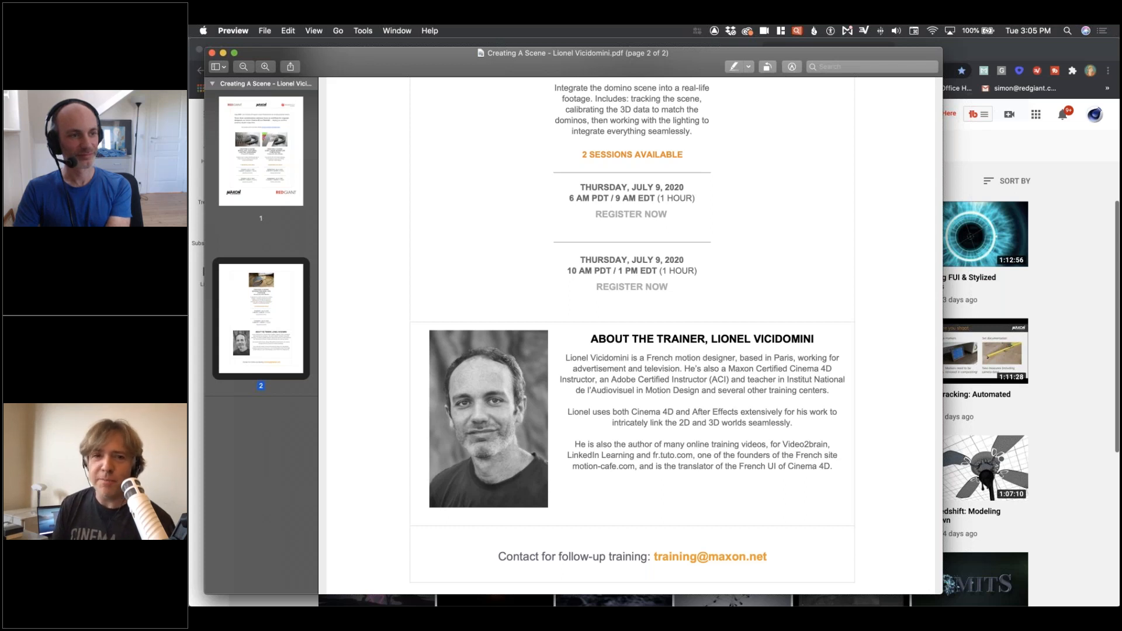
left_click(254, 28)
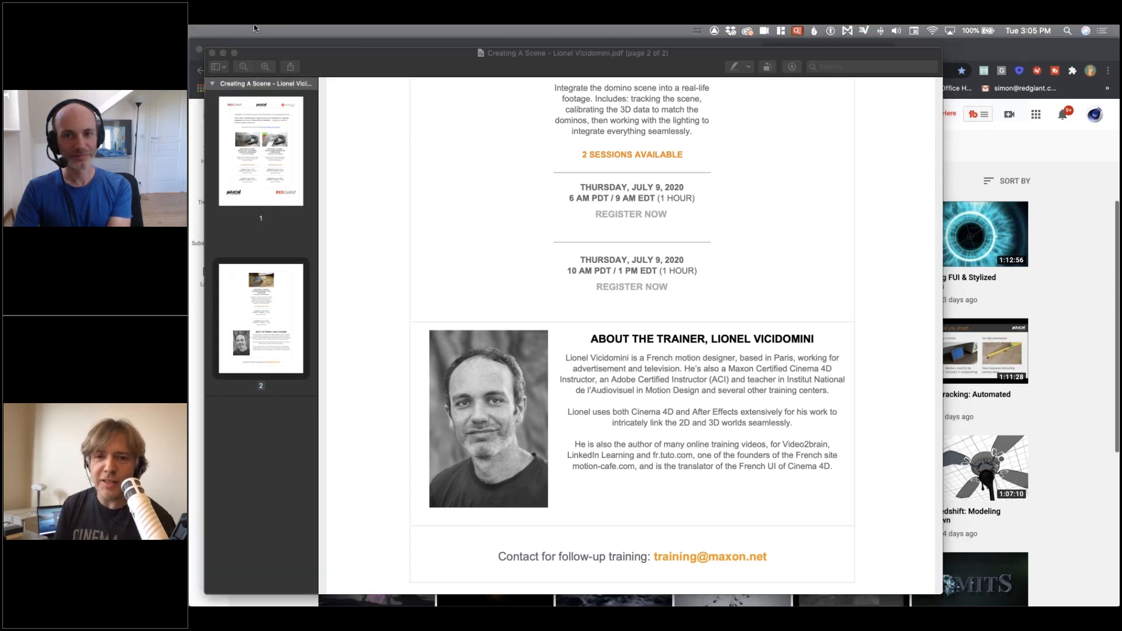